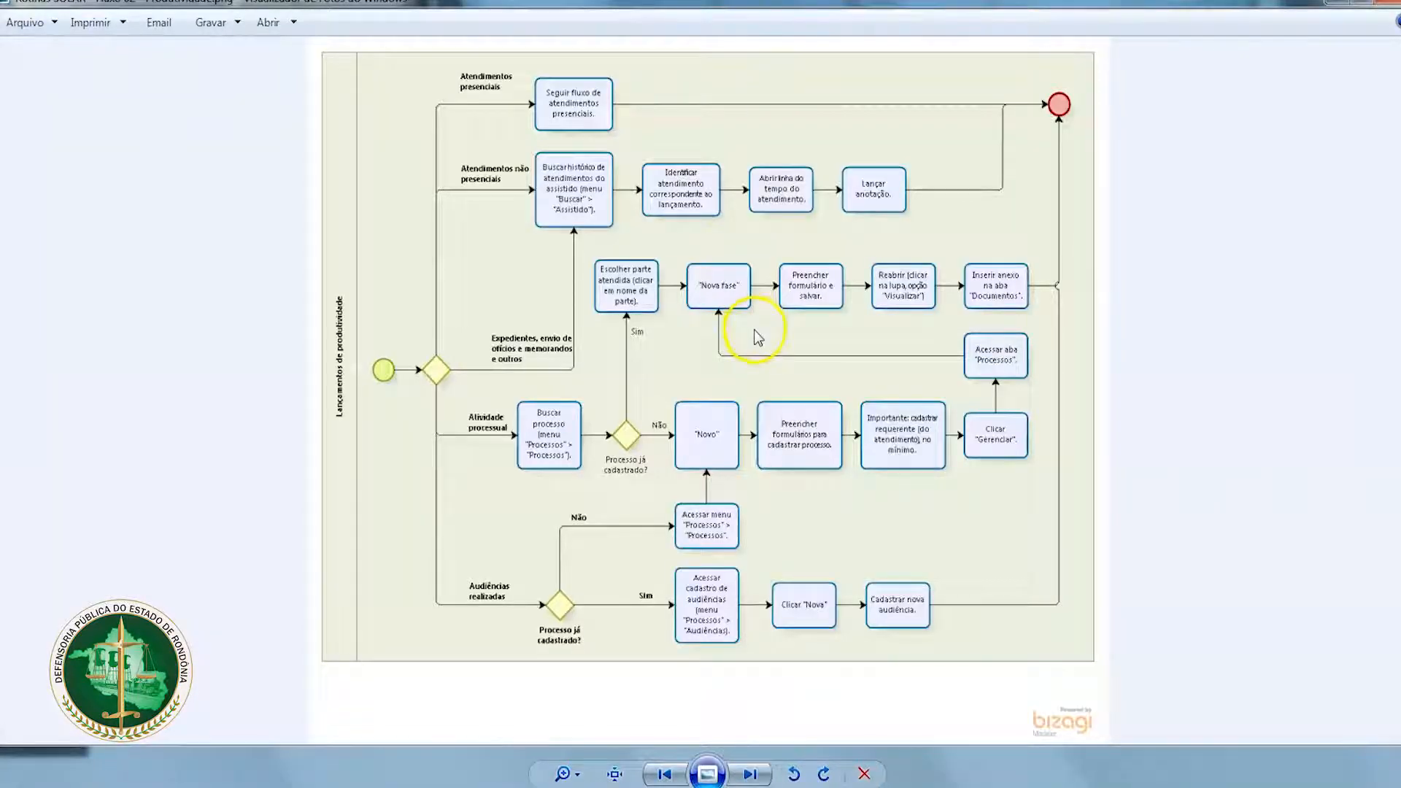
Step: Review the productivity-entry flowchart and check which profile is signed in to SOLAR
{"action": "scroll", "coordinate": [754, 332], "scroll_direction": "up", "scroll_amount": 2}
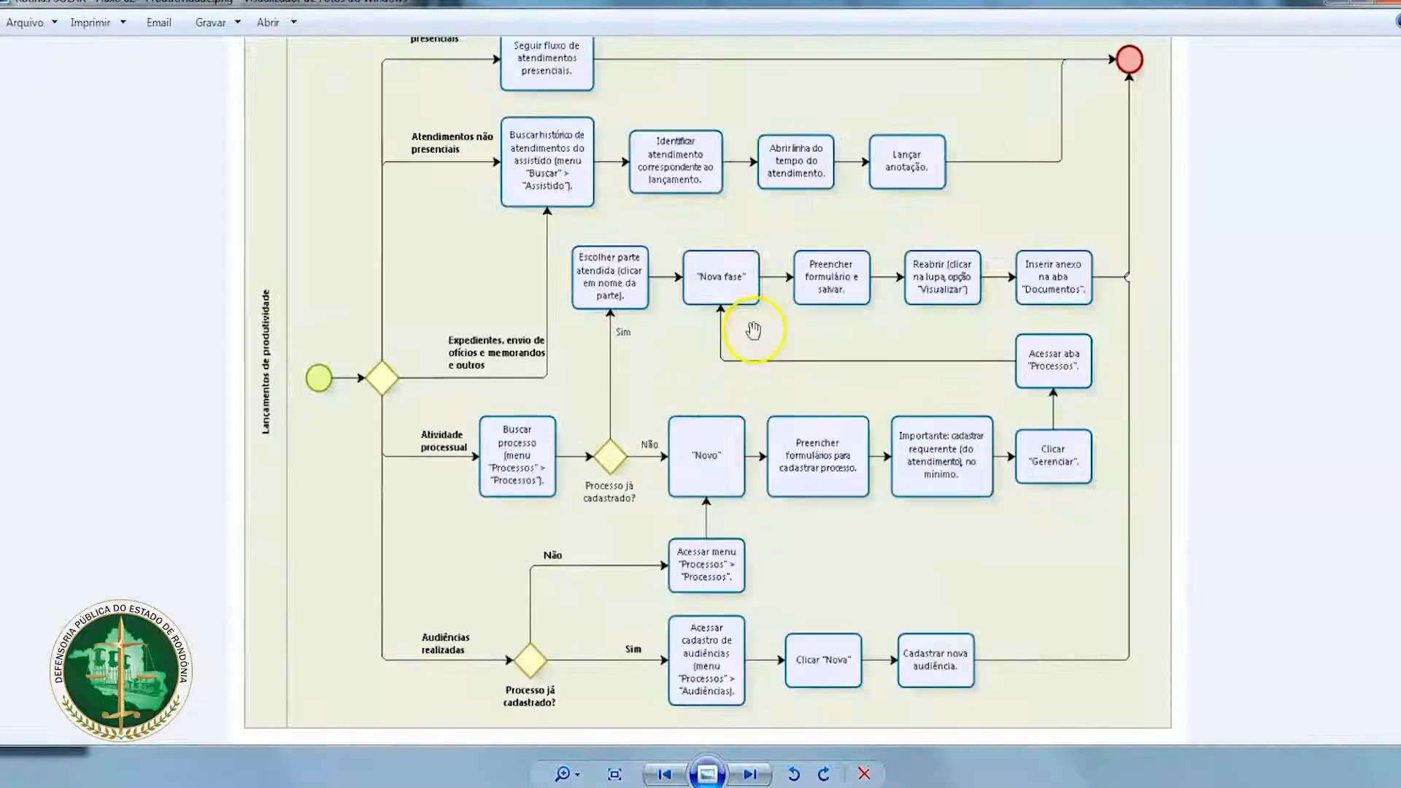
{"action": "left_click_drag", "start_coordinate": [659, 117], "coordinate": [654, 146]}
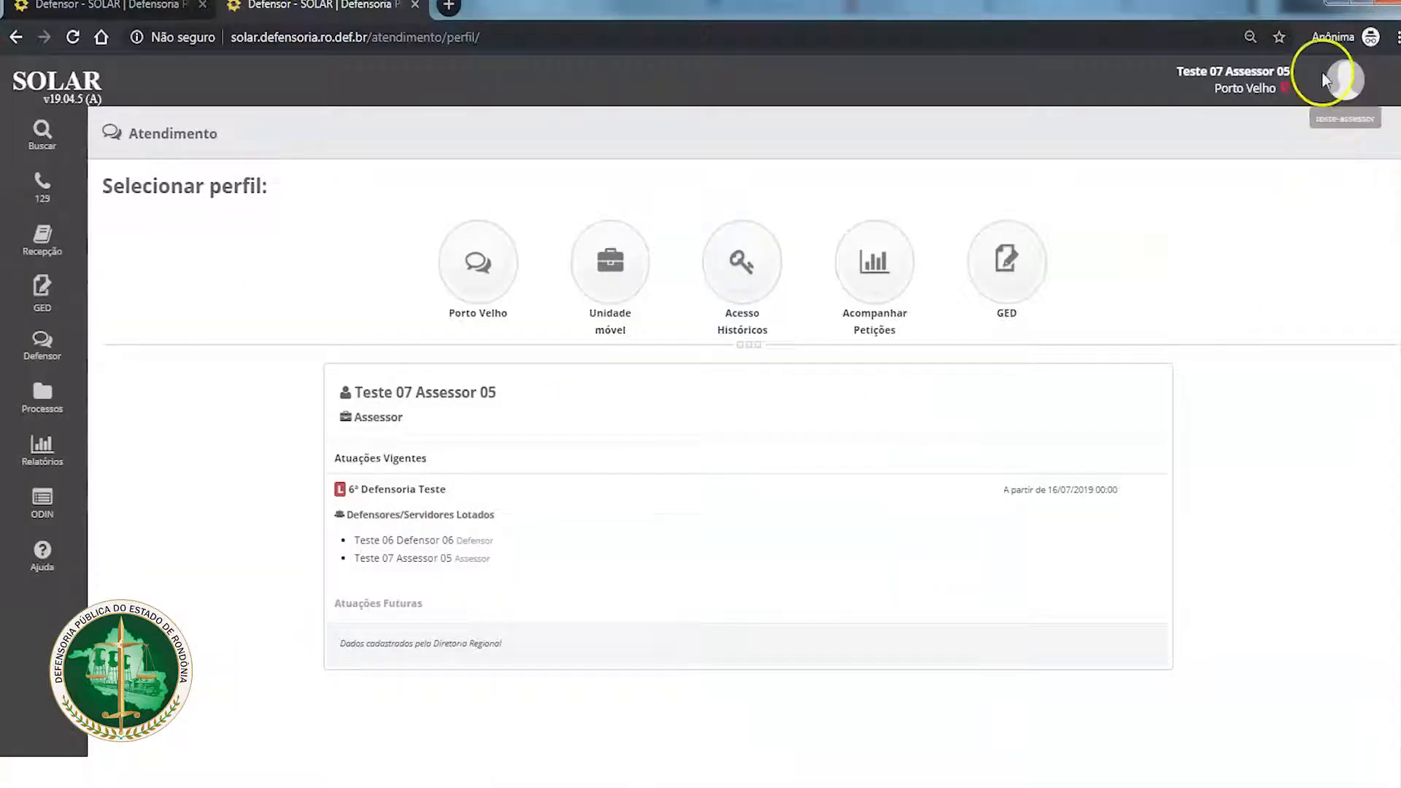
{"action": "left_click_drag", "start_coordinate": [1289, 71], "coordinate": [1176, 70]}
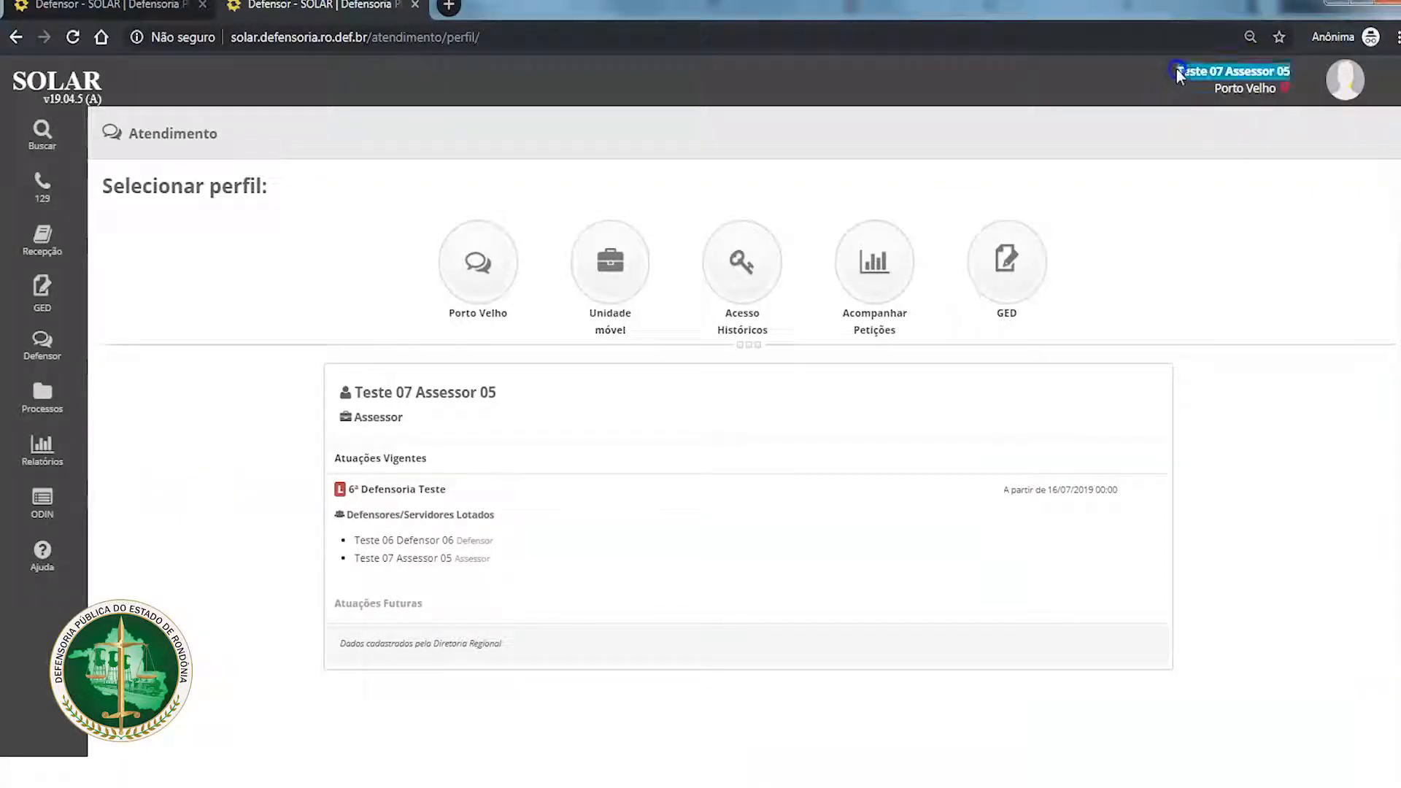
{"action": "left_click", "coordinate": [1228, 252]}
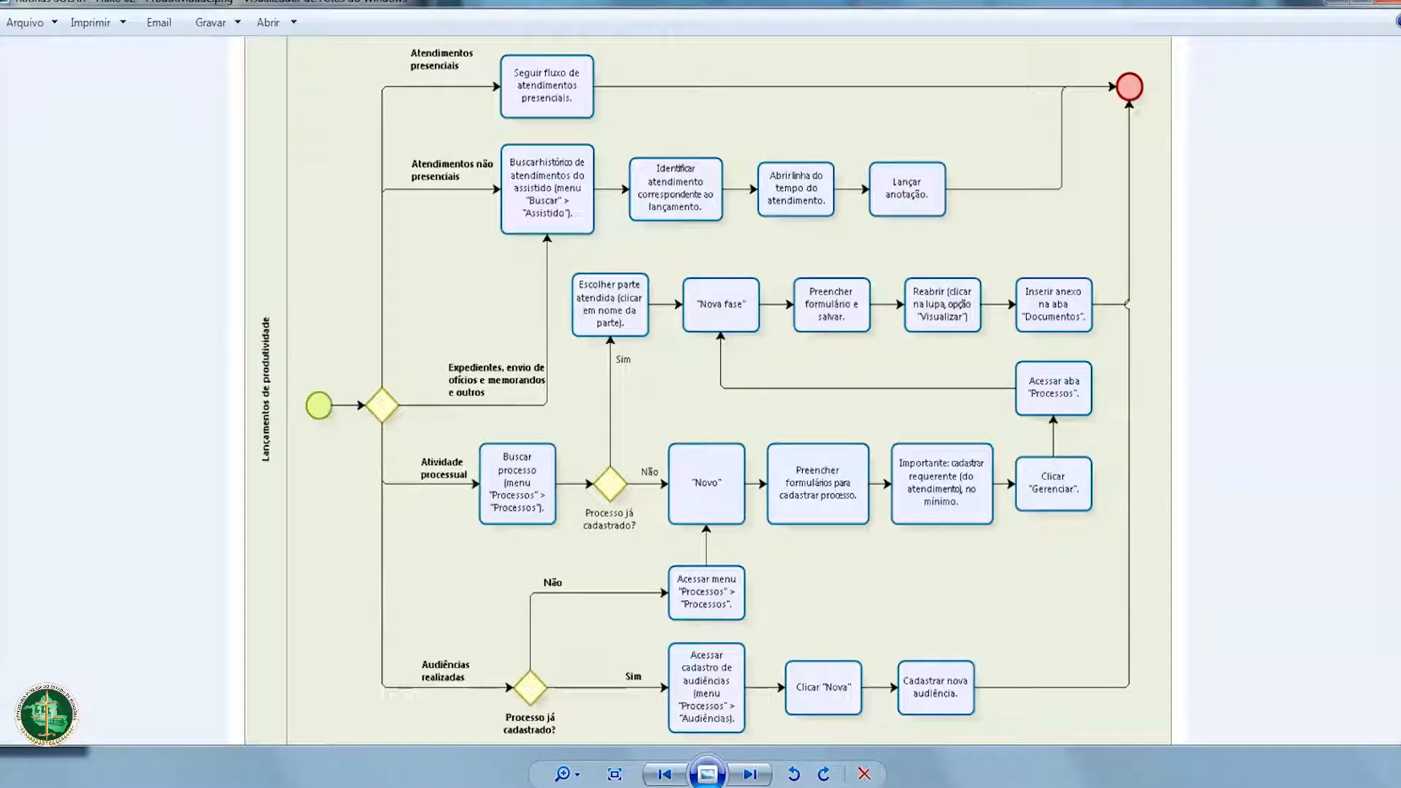
Step: Examine the flowchart branches for in-person attendances, non-in-person attendances, and official letters and memos, then return to SOLAR
{"action": "scroll", "coordinate": [510, 241], "scroll_direction": "up", "scroll_amount": 3}
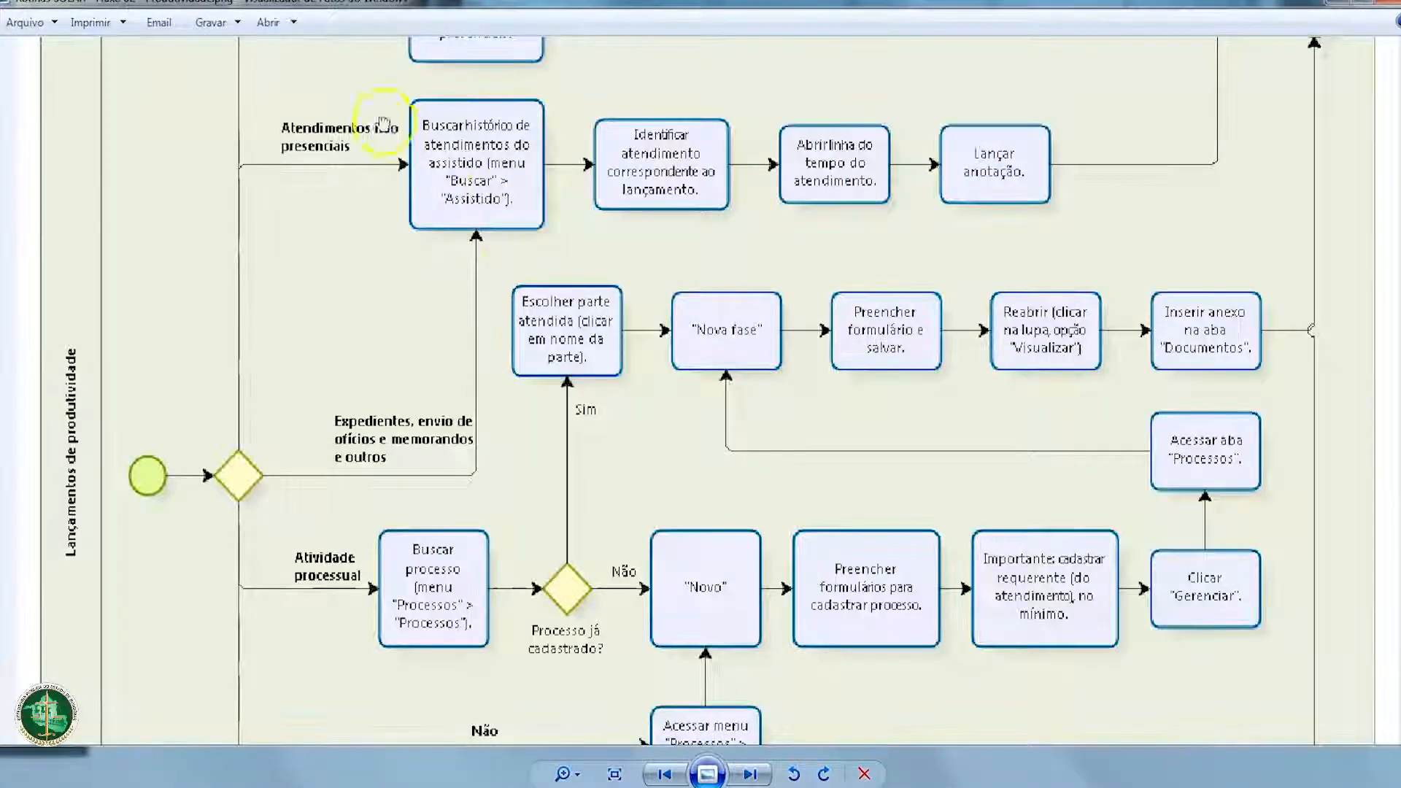
{"action": "scroll", "coordinate": [382, 125], "scroll_direction": "down", "scroll_amount": 1}
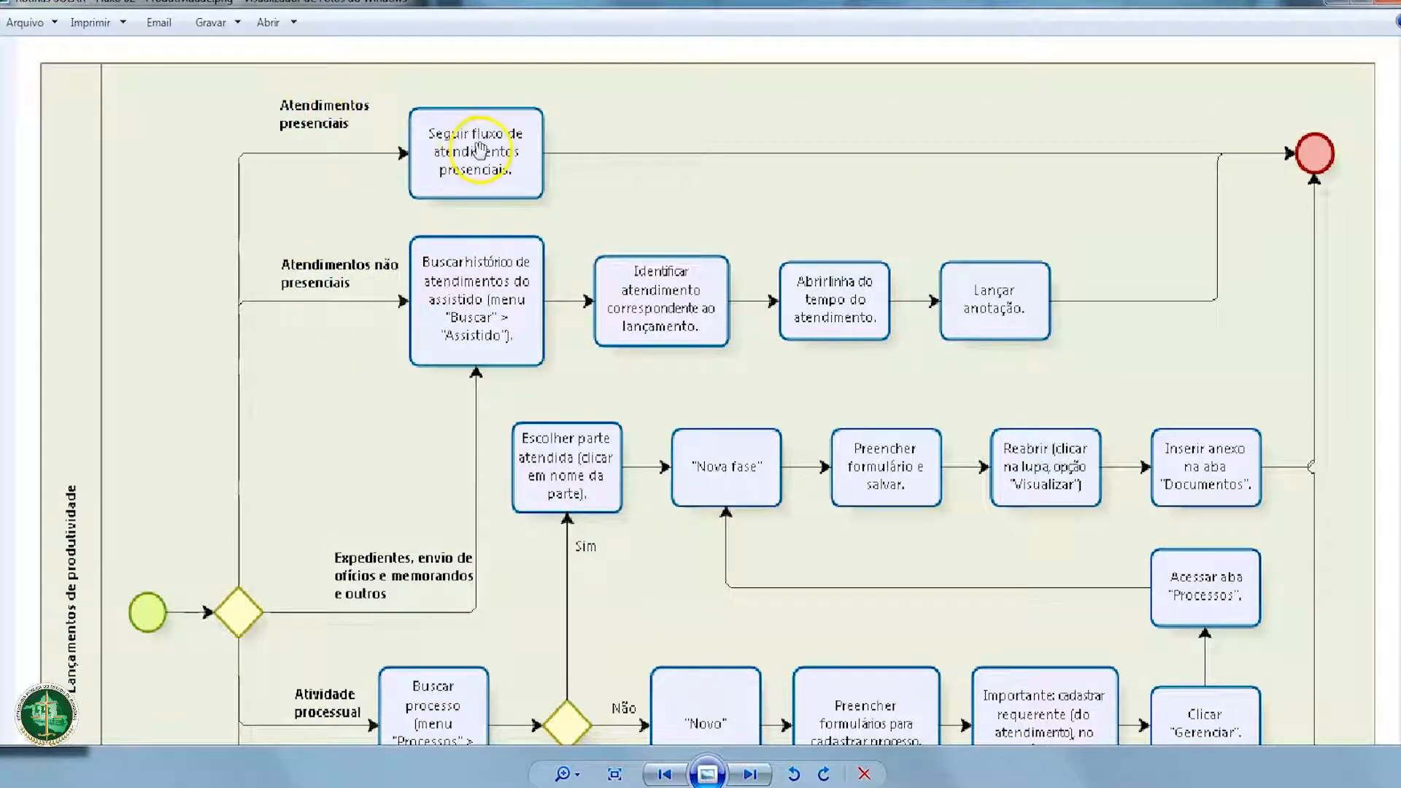
{"action": "scroll", "coordinate": [479, 151], "scroll_direction": "up", "scroll_amount": 1}
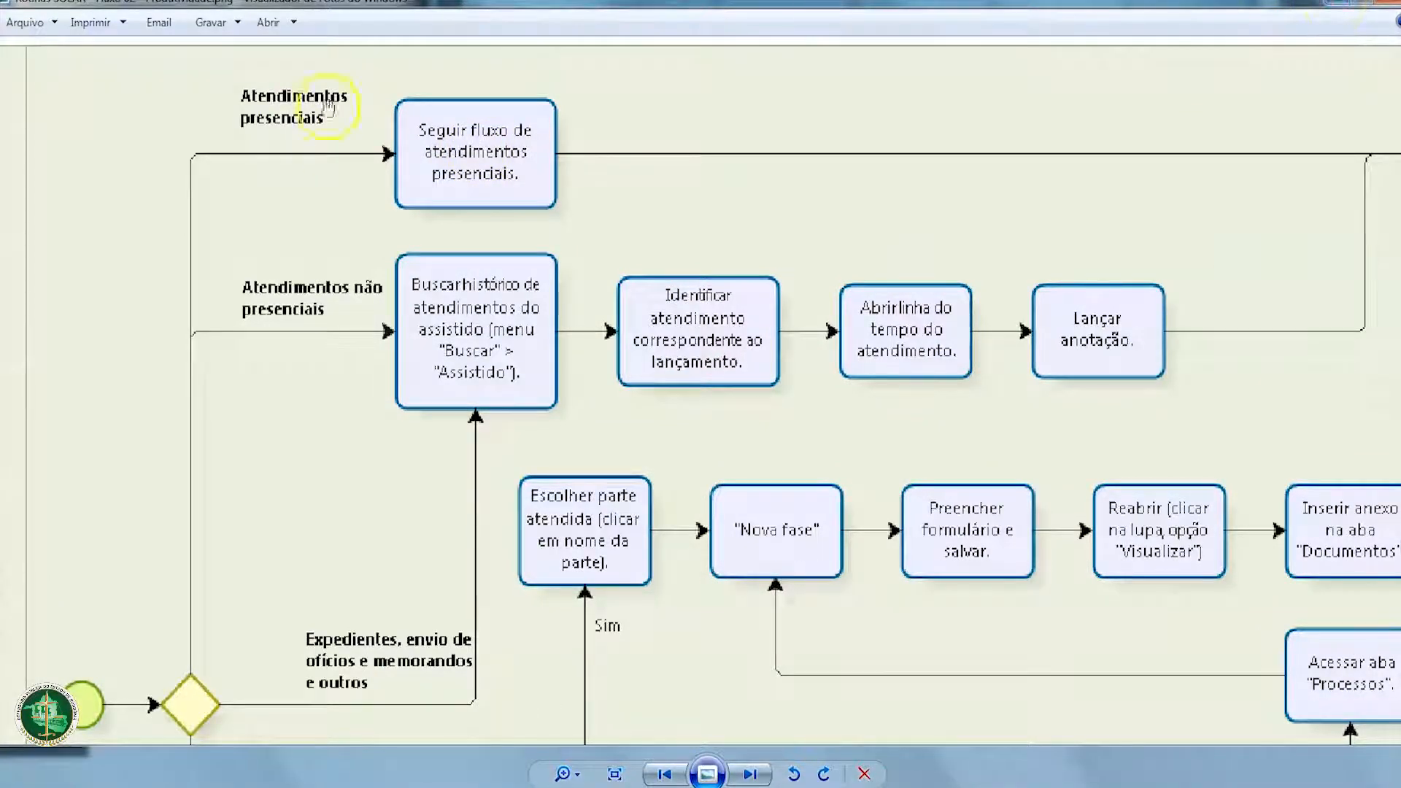
{"action": "scroll", "coordinate": [474, 235], "scroll_direction": "down", "scroll_amount": 1}
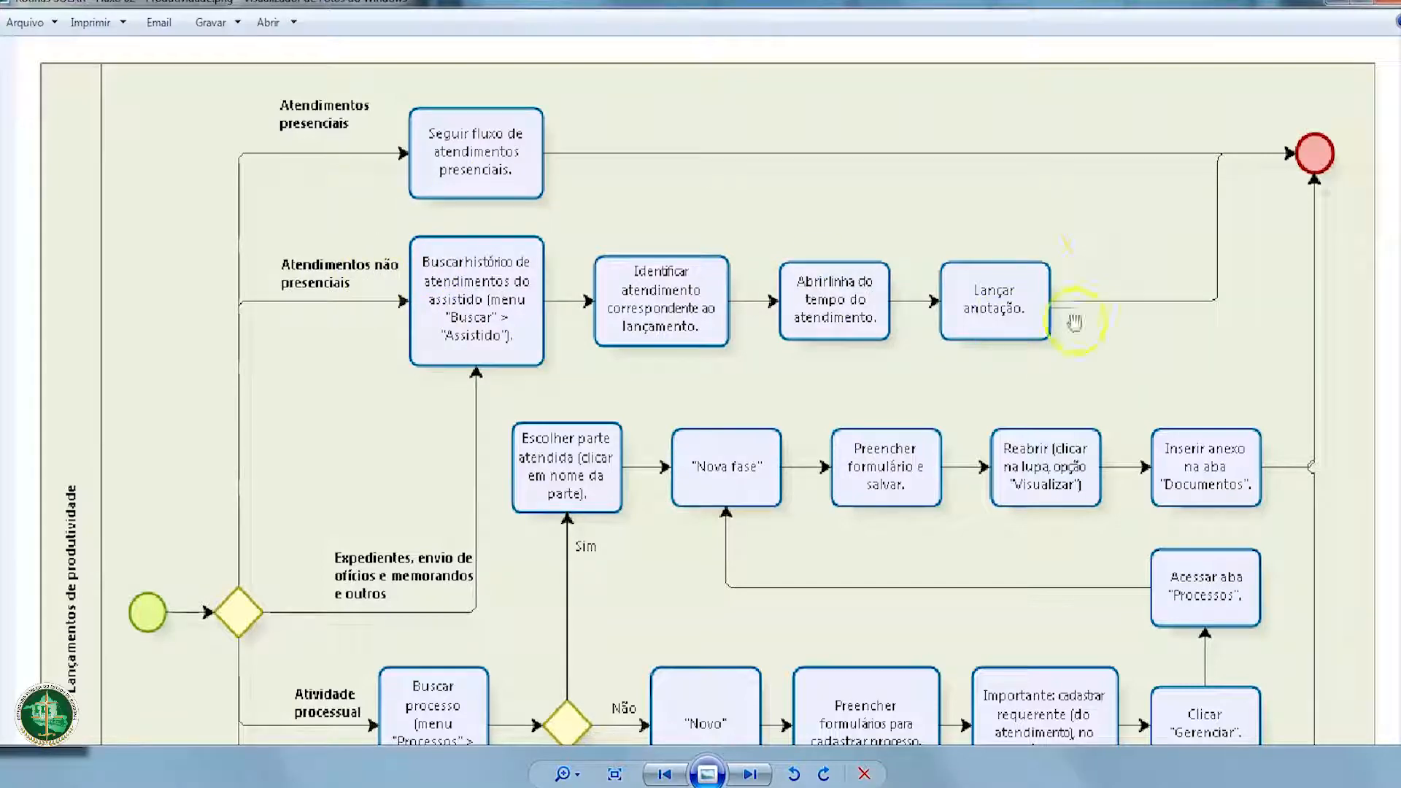
{"action": "left_click_drag", "start_coordinate": [434, 611], "coordinate": [450, 538]}
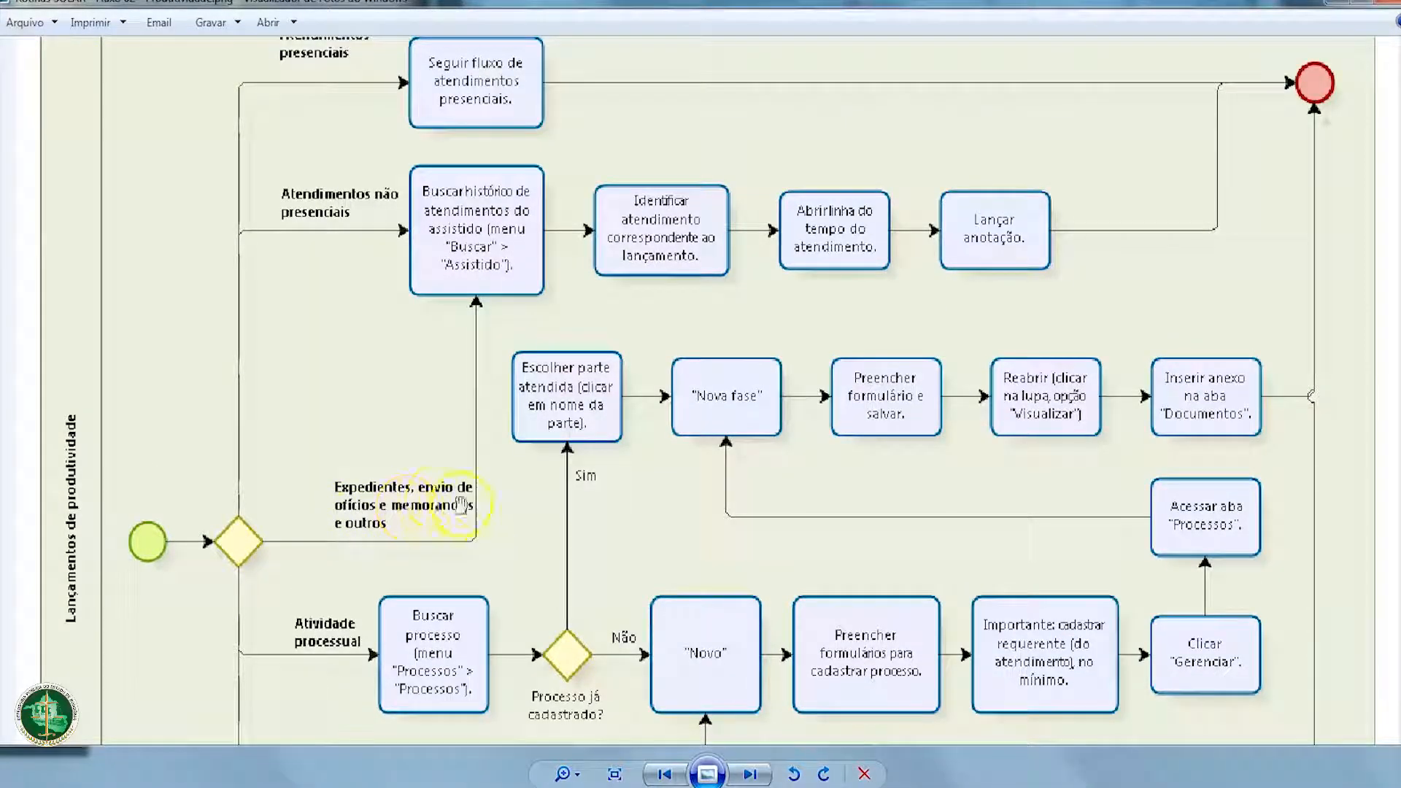
{"action": "left_click", "coordinate": [1335, 16]}
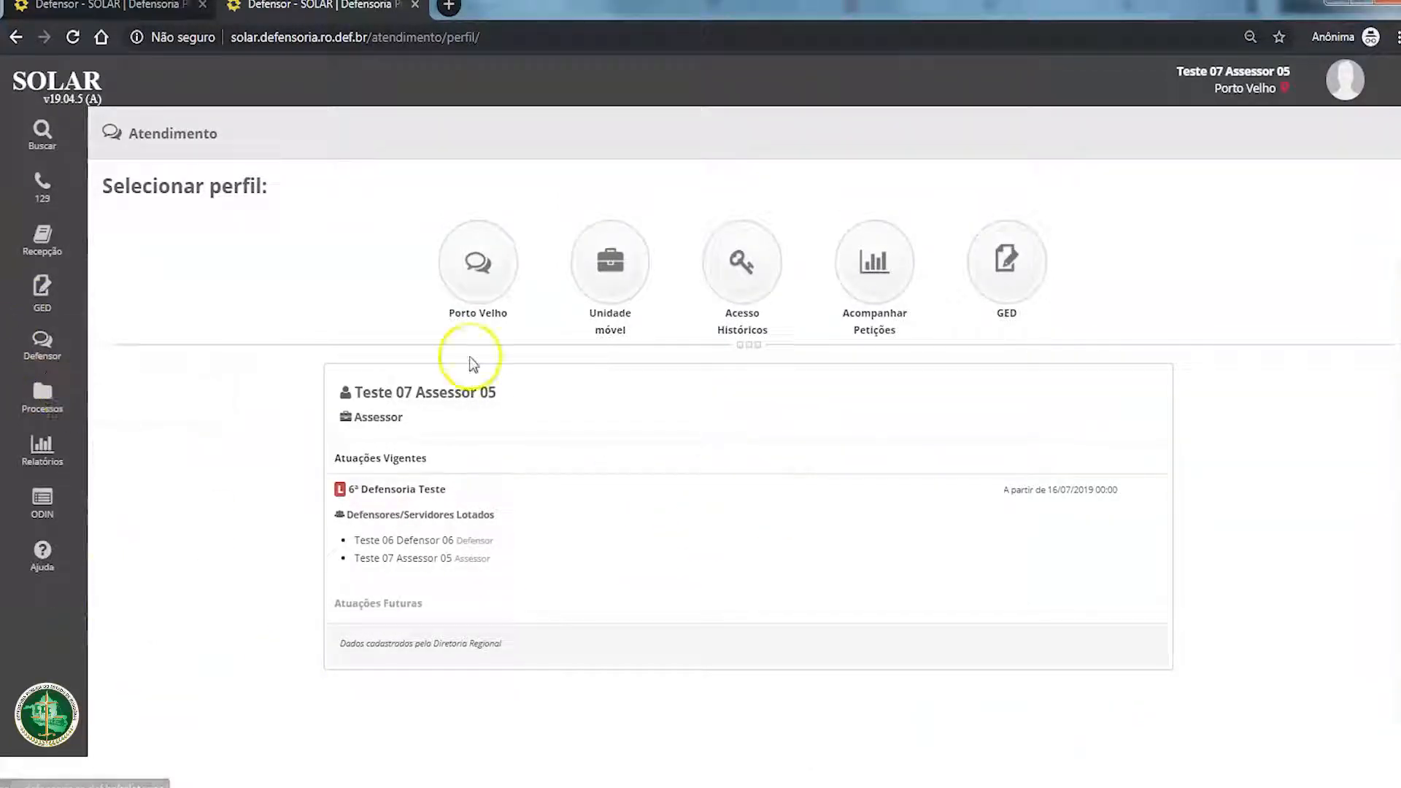
Step: Search the assisted persons by the name "TESTE"
{"action": "mouse_move", "coordinate": [36, 132]}
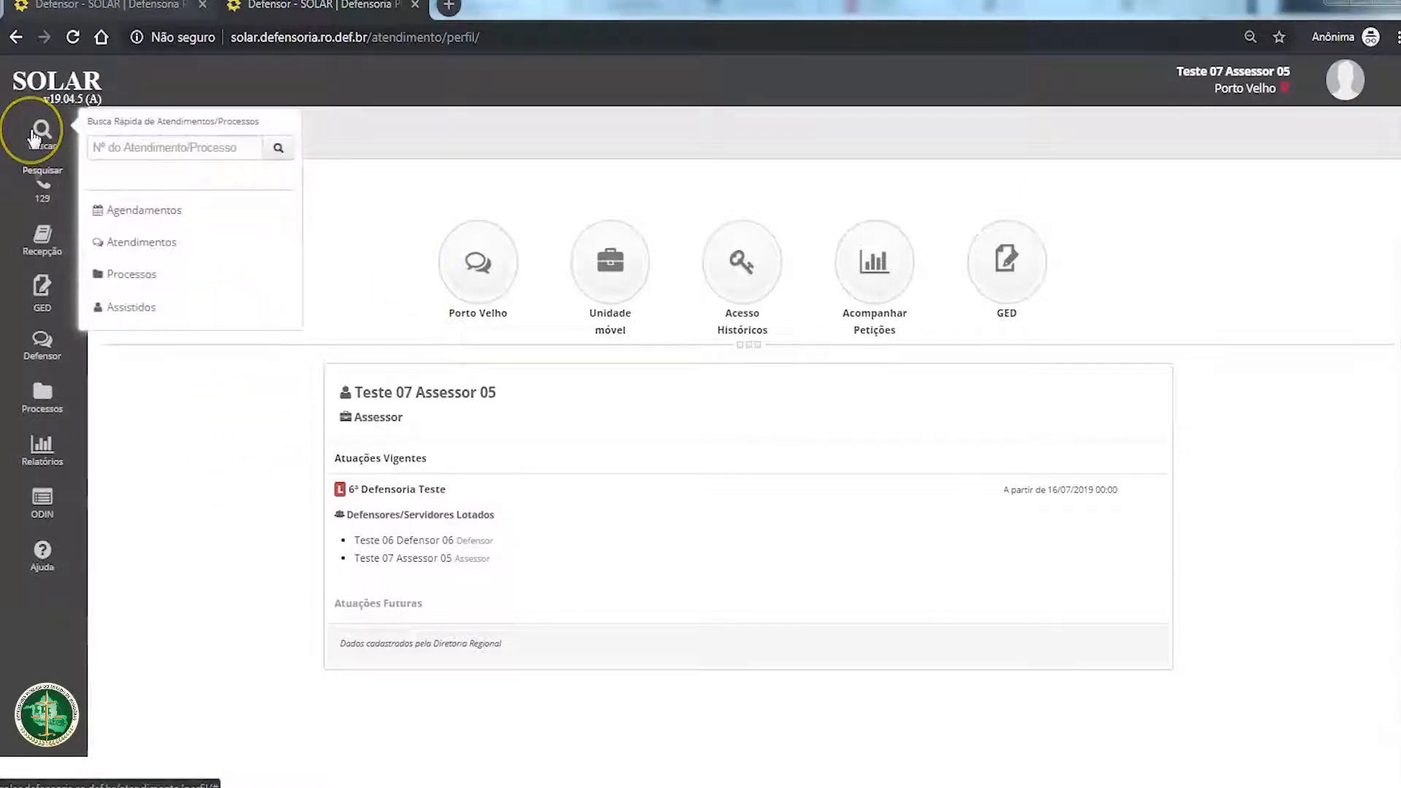
{"action": "left_click", "coordinate": [130, 307]}
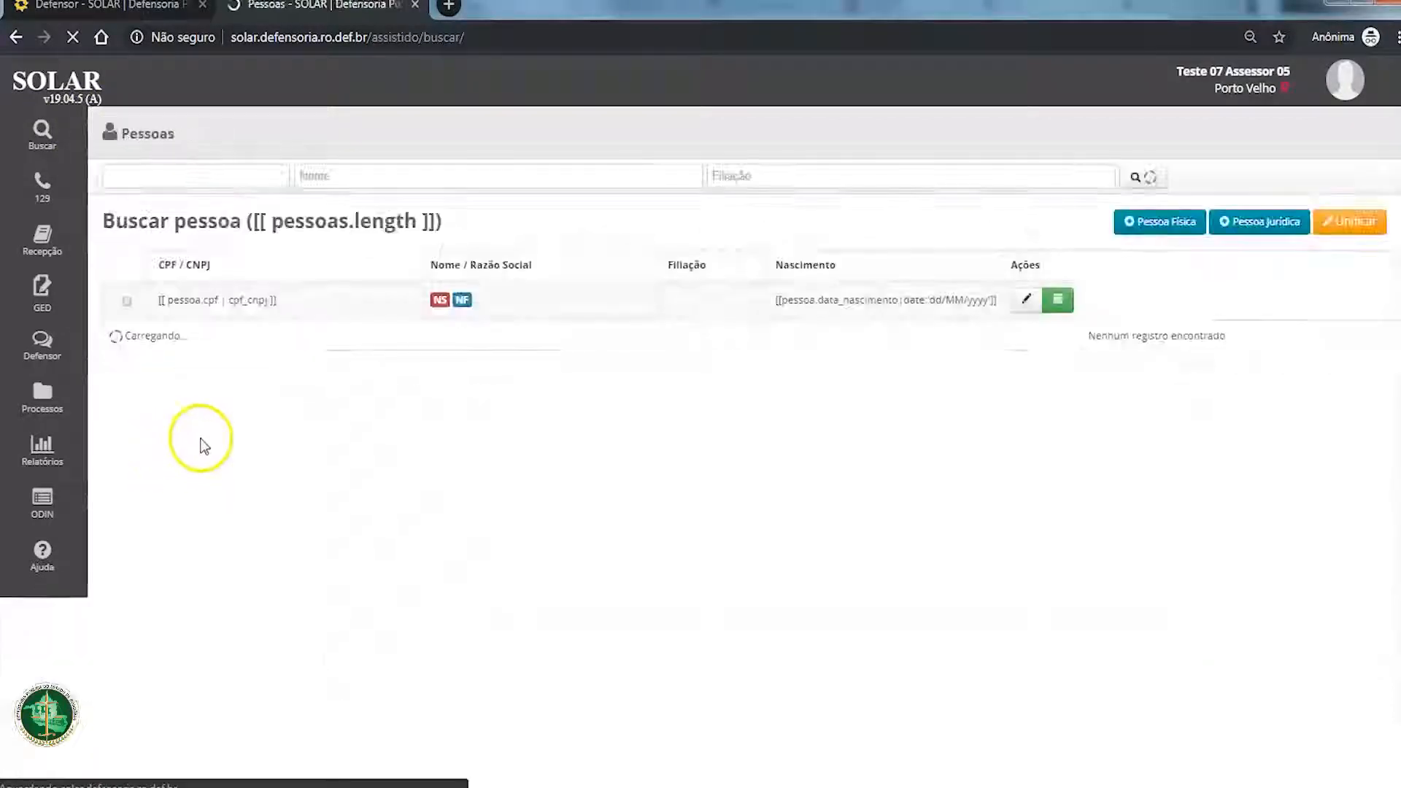
{"action": "left_click", "coordinate": [448, 182]}
{"action": "type", "text": "TESTE"}
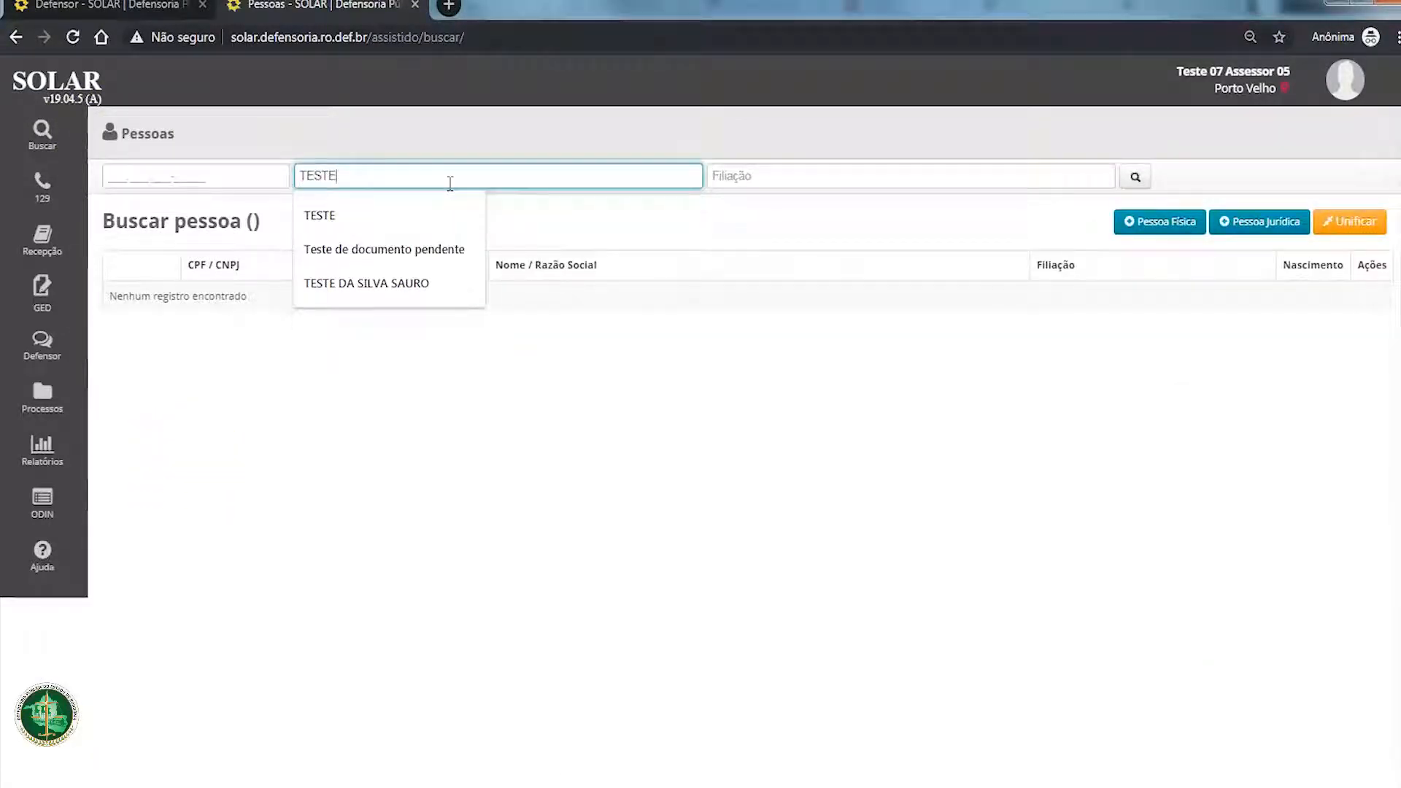
{"action": "key", "text": "Return"}
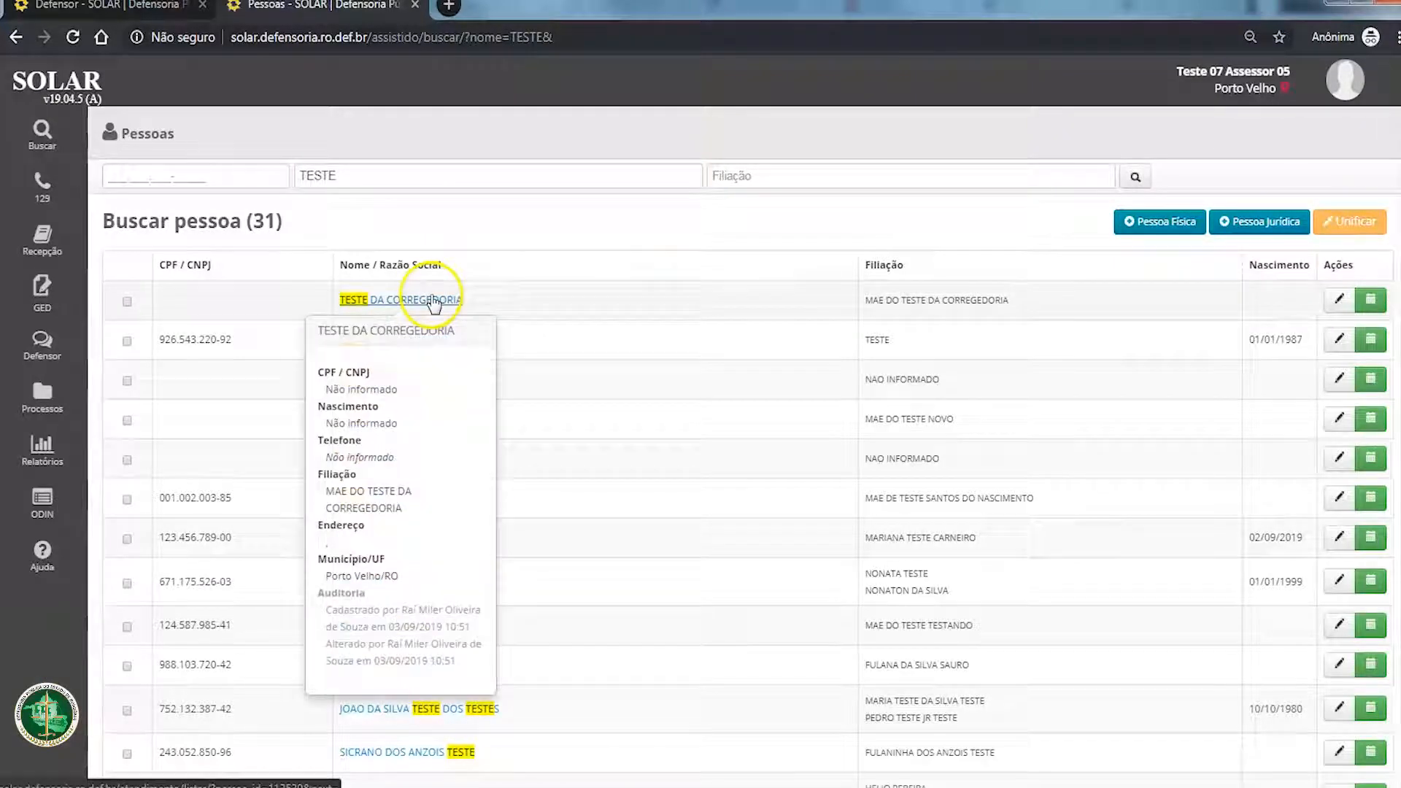
Step: Open the first listed person's attendance history and review the attendances registered as requerente
{"action": "left_click", "coordinate": [434, 299]}
{"action": "scroll", "coordinate": [504, 463], "scroll_direction": "down", "scroll_amount": 3}
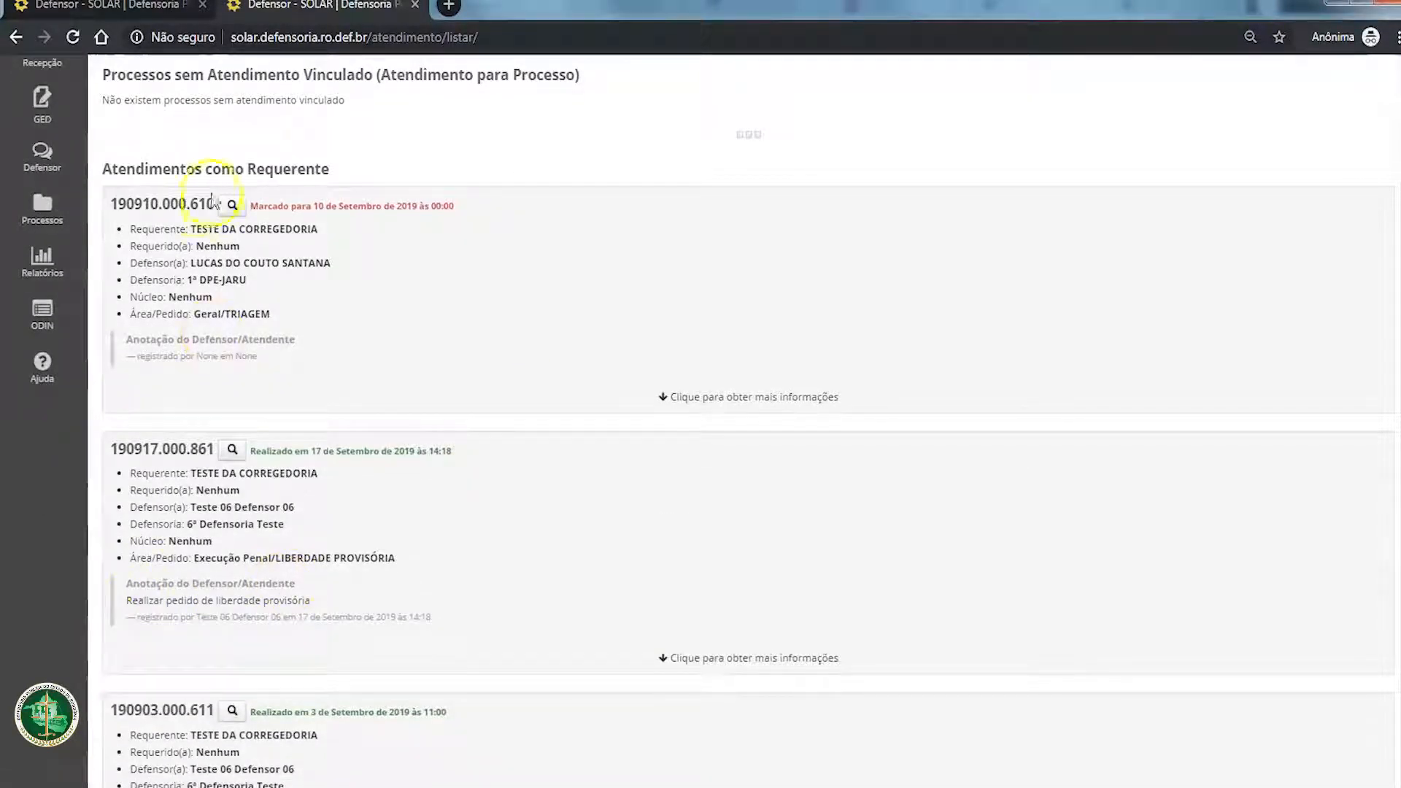
{"action": "left_click_drag", "start_coordinate": [180, 245], "coordinate": [287, 440]}
{"action": "left_click_drag", "start_coordinate": [173, 491], "coordinate": [326, 555]}
{"action": "scroll", "coordinate": [322, 554], "scroll_direction": "down", "scroll_amount": 4}
{"action": "left_click_drag", "start_coordinate": [164, 472], "coordinate": [297, 543]}
{"action": "left_click", "coordinate": [152, 513]}
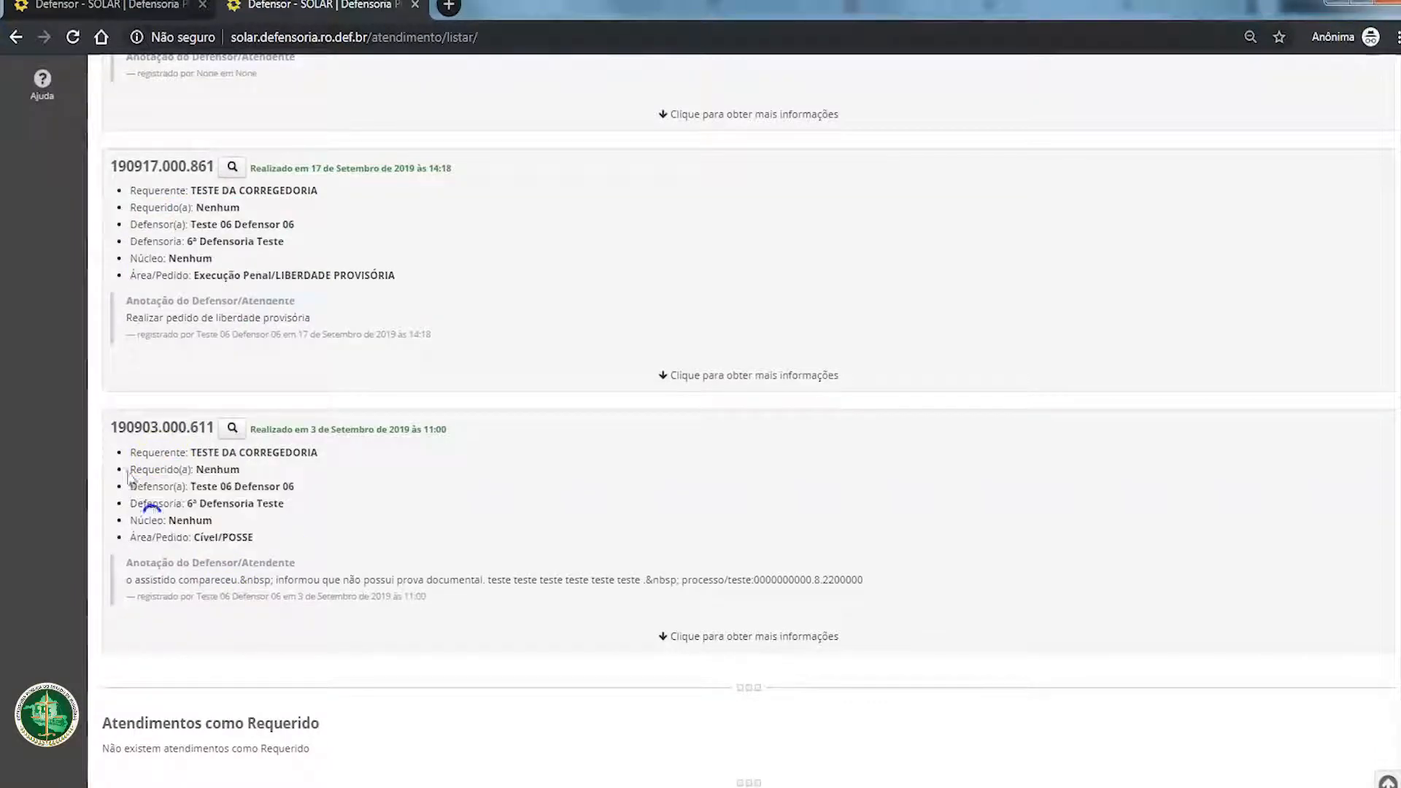
{"action": "left_click_drag", "start_coordinate": [128, 446], "coordinate": [372, 562]}
{"action": "left_click", "coordinate": [385, 565]}
Step: Expand the details of the Cível/POSSE attendance held on 3 September 2019 and open that attendance
{"action": "left_click", "coordinate": [728, 636]}
{"action": "scroll", "coordinate": [550, 524], "scroll_direction": "down", "scroll_amount": 1}
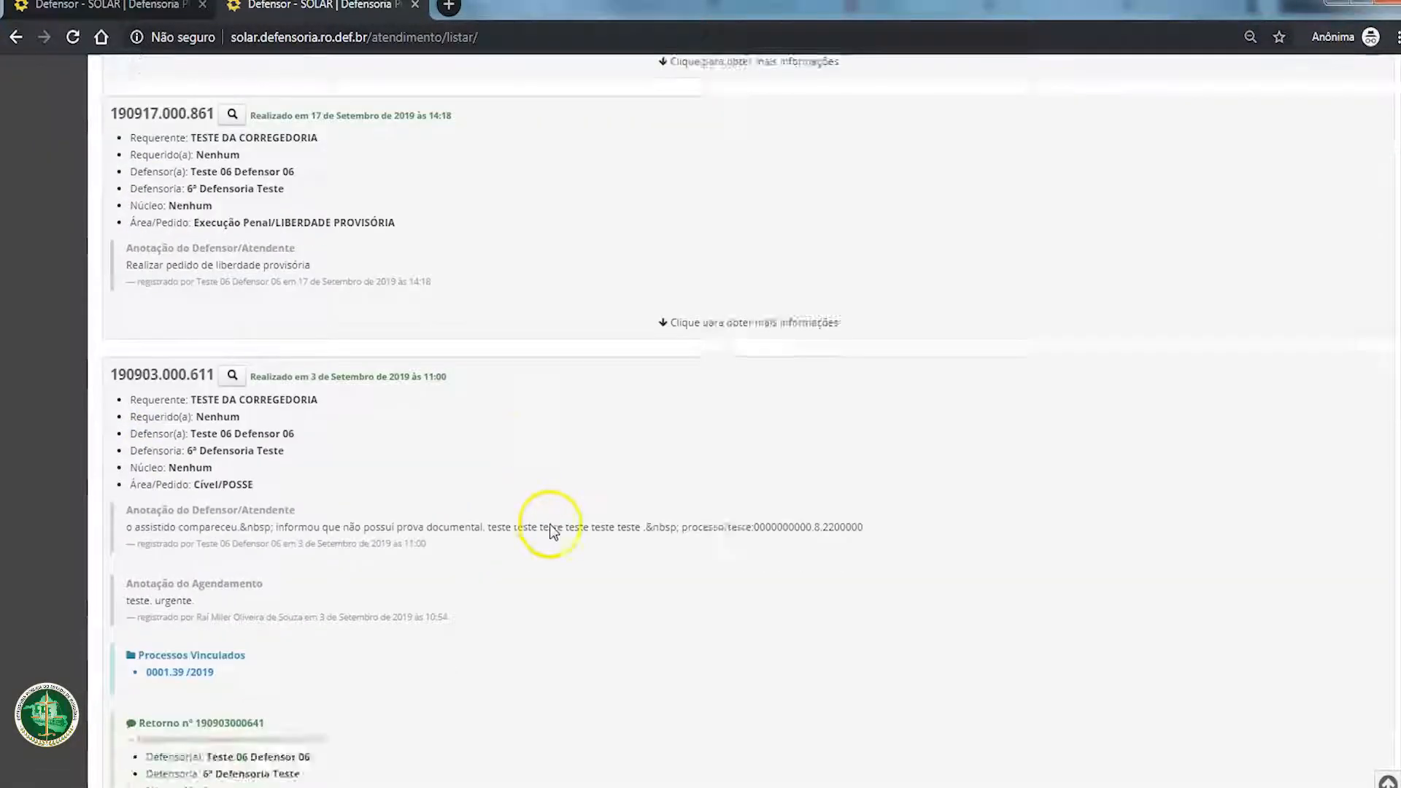
{"action": "scroll", "coordinate": [549, 523], "scroll_direction": "down", "scroll_amount": 4}
{"action": "scroll", "coordinate": [344, 500], "scroll_direction": "up", "scroll_amount": 3}
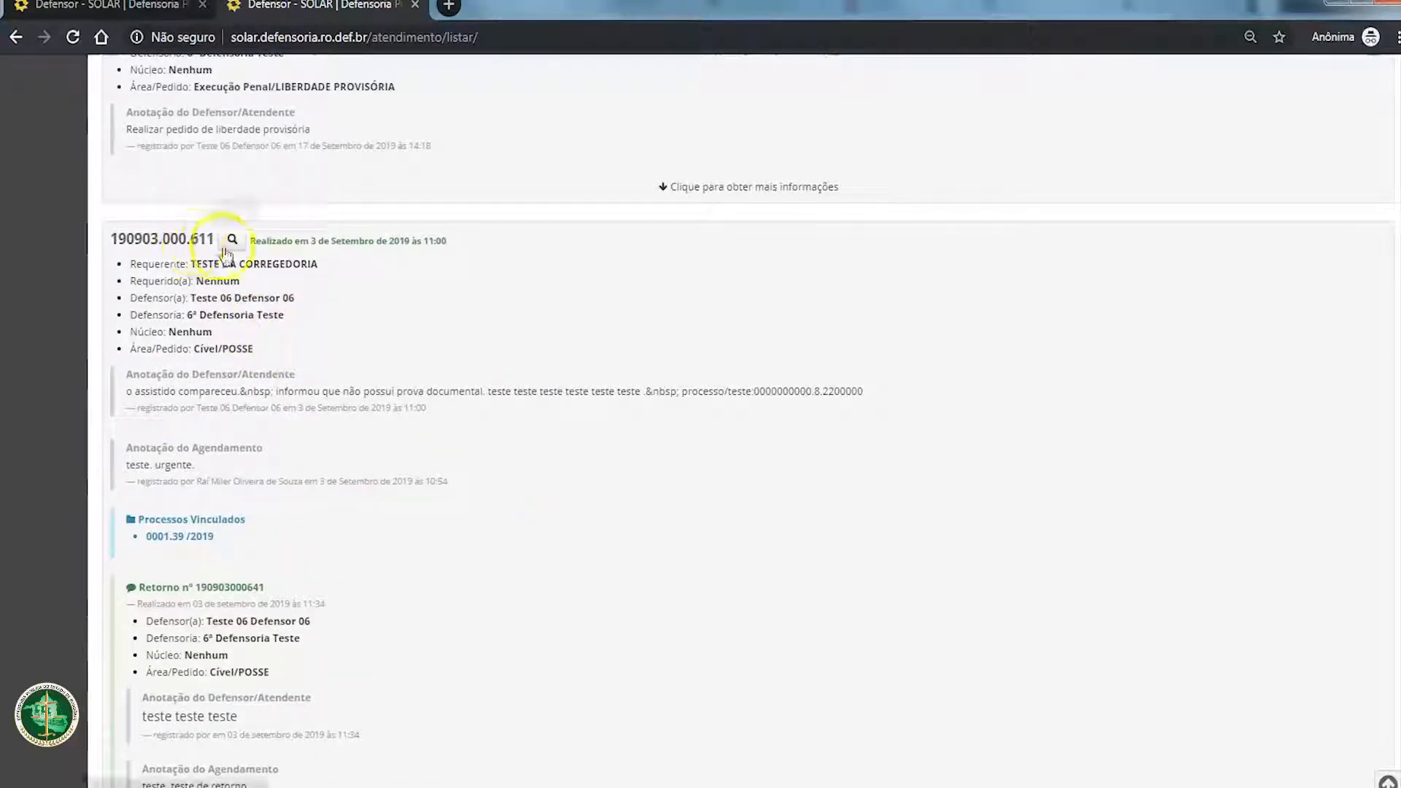
{"action": "left_click_drag", "start_coordinate": [266, 351], "coordinate": [102, 266]}
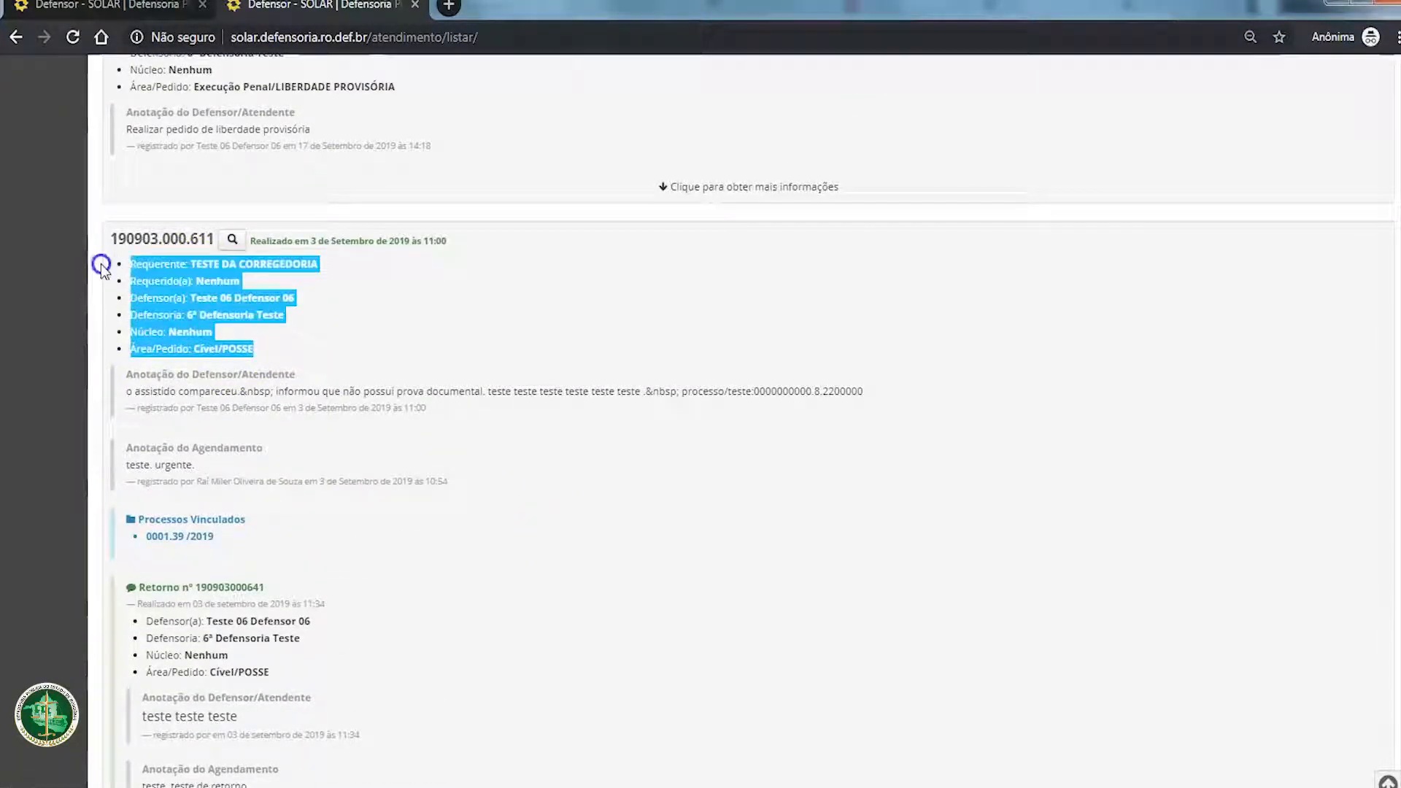
{"action": "left_click", "coordinate": [288, 297]}
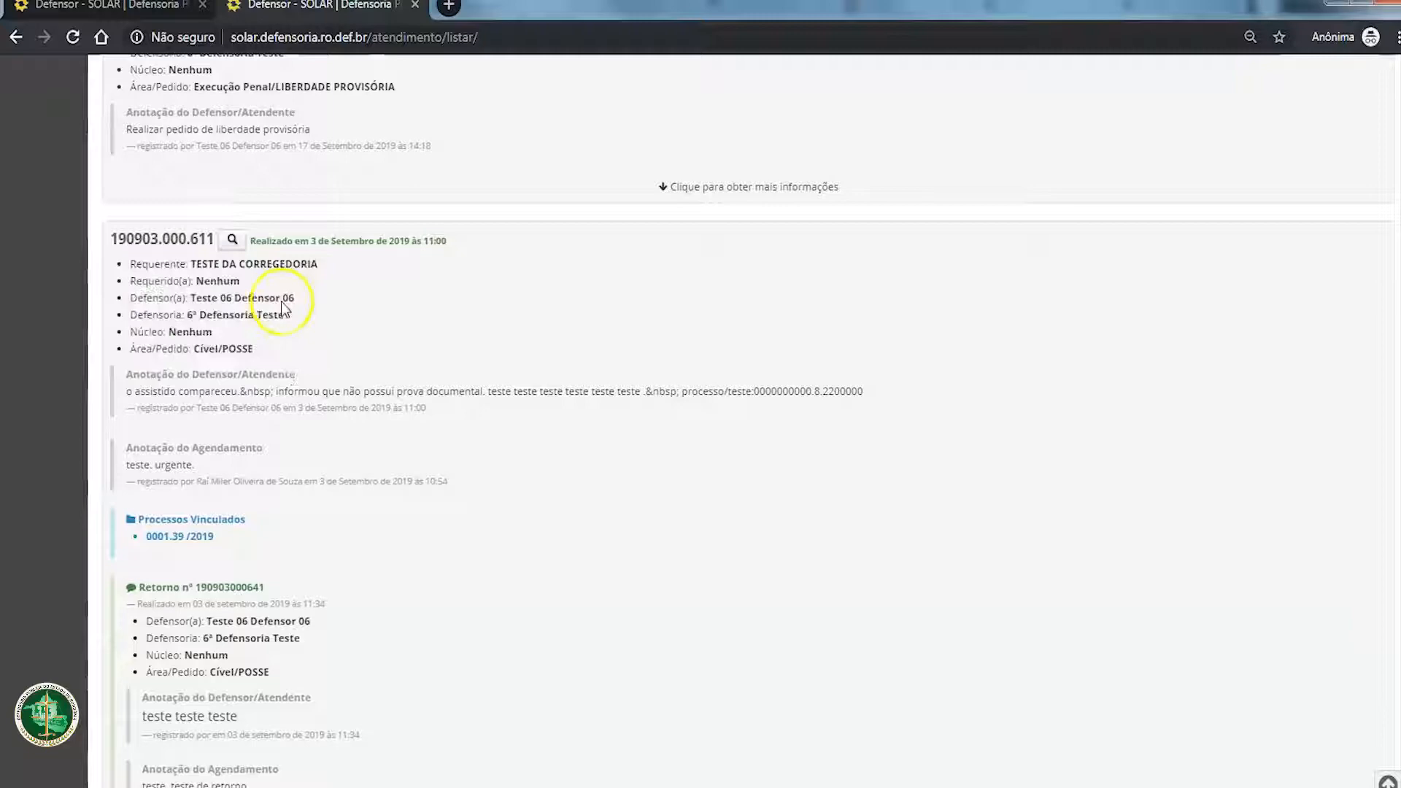
{"action": "left_click", "coordinate": [232, 239]}
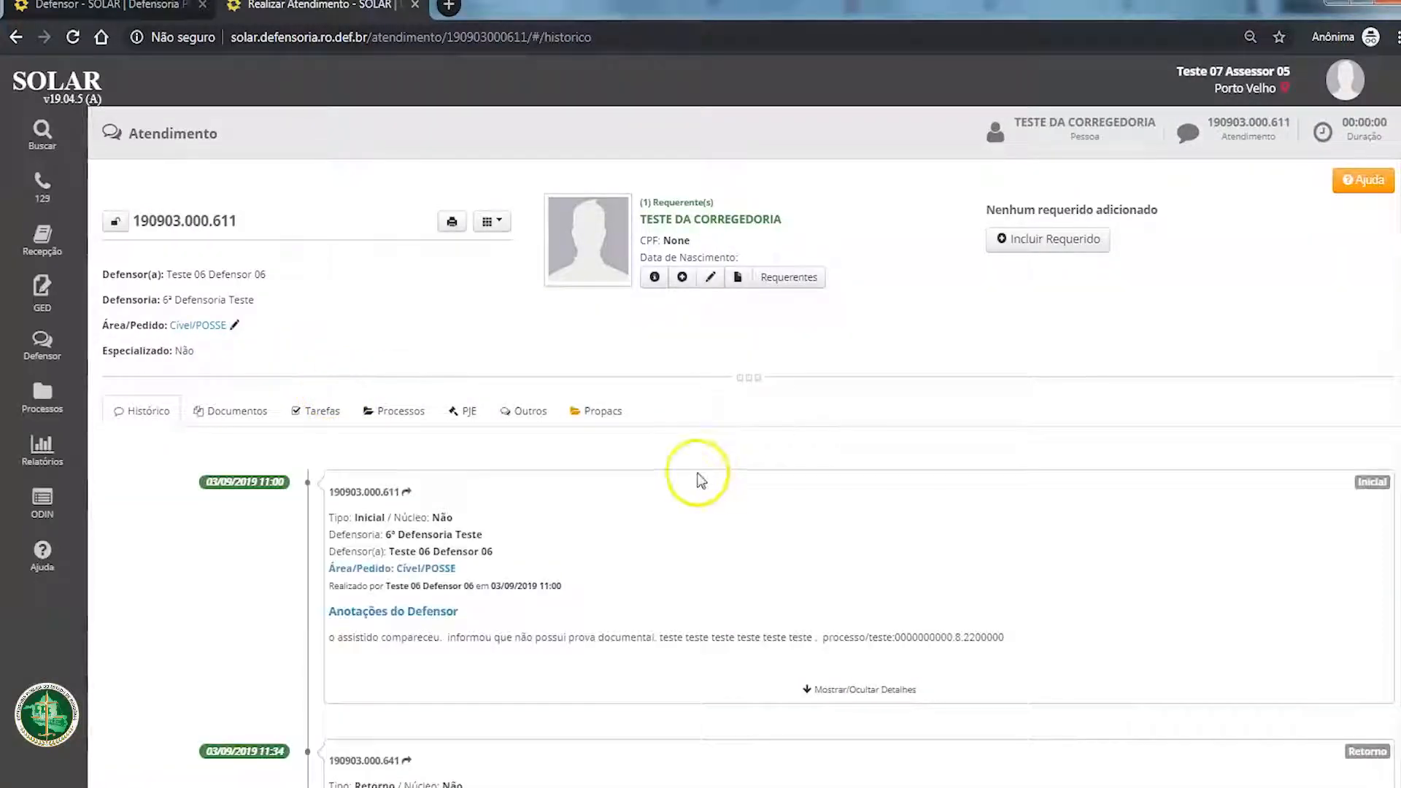
Step: Start a new annotation with Defensoria "6ª Defensoria Teste", Defensor "Teste 06 Defensor 06" and Qualificação "Anotação - Envio de expedientes (ofícios, etc)"
{"action": "scroll", "coordinate": [697, 478], "scroll_direction": "down", "scroll_amount": 15}
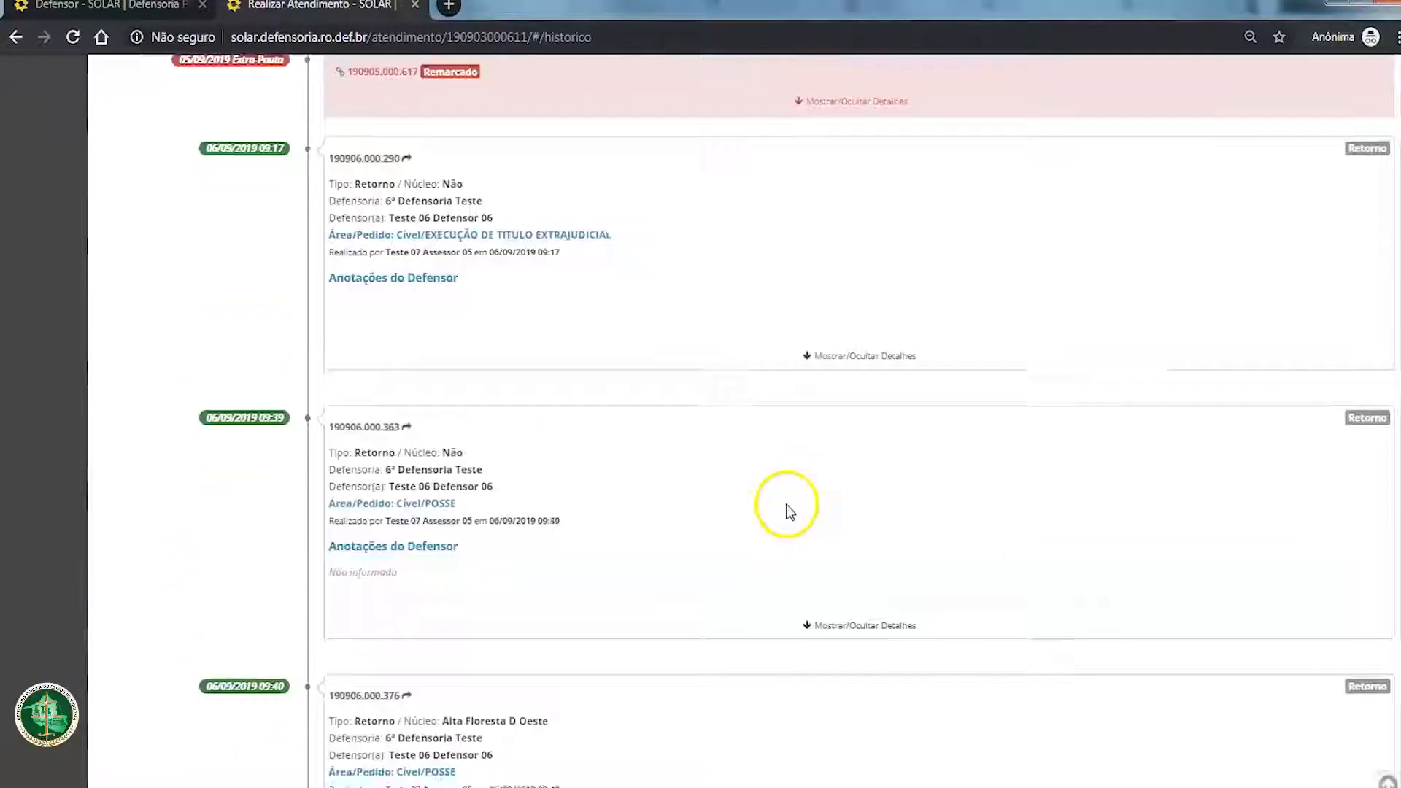
{"action": "scroll", "coordinate": [789, 511], "scroll_direction": "down", "scroll_amount": 15}
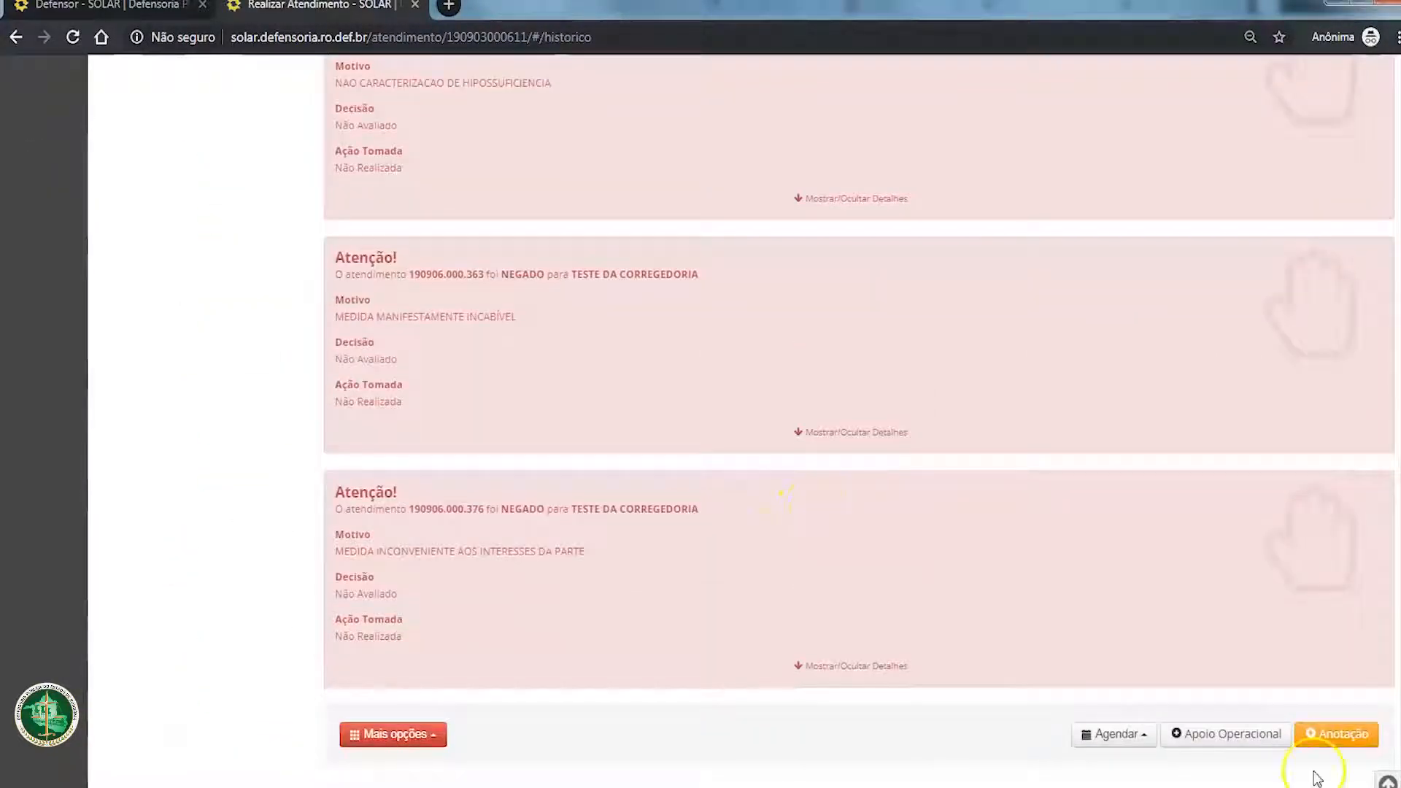
{"action": "left_click", "coordinate": [1337, 733]}
{"action": "left_click", "coordinate": [623, 217]}
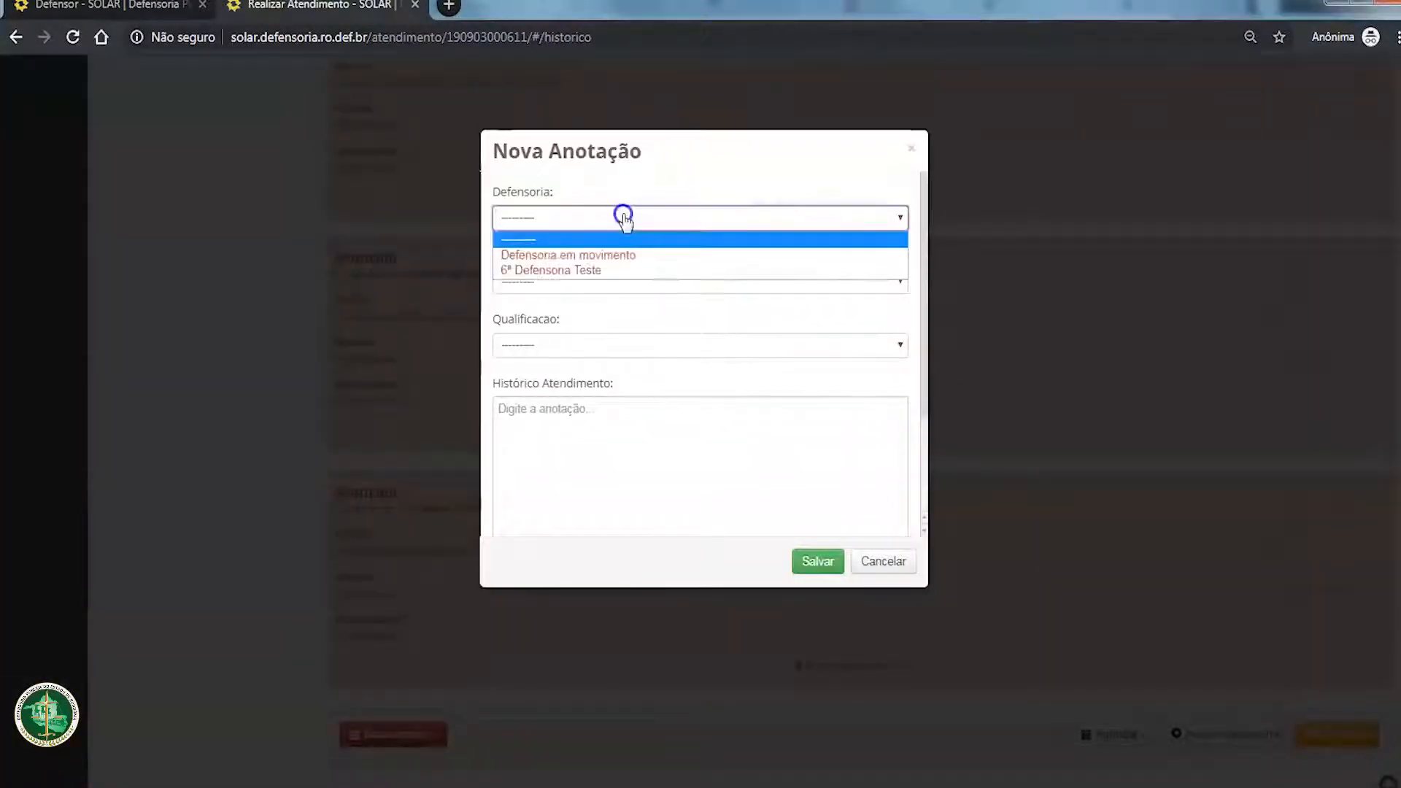
{"action": "left_click", "coordinate": [633, 270]}
{"action": "left_click", "coordinate": [638, 282]}
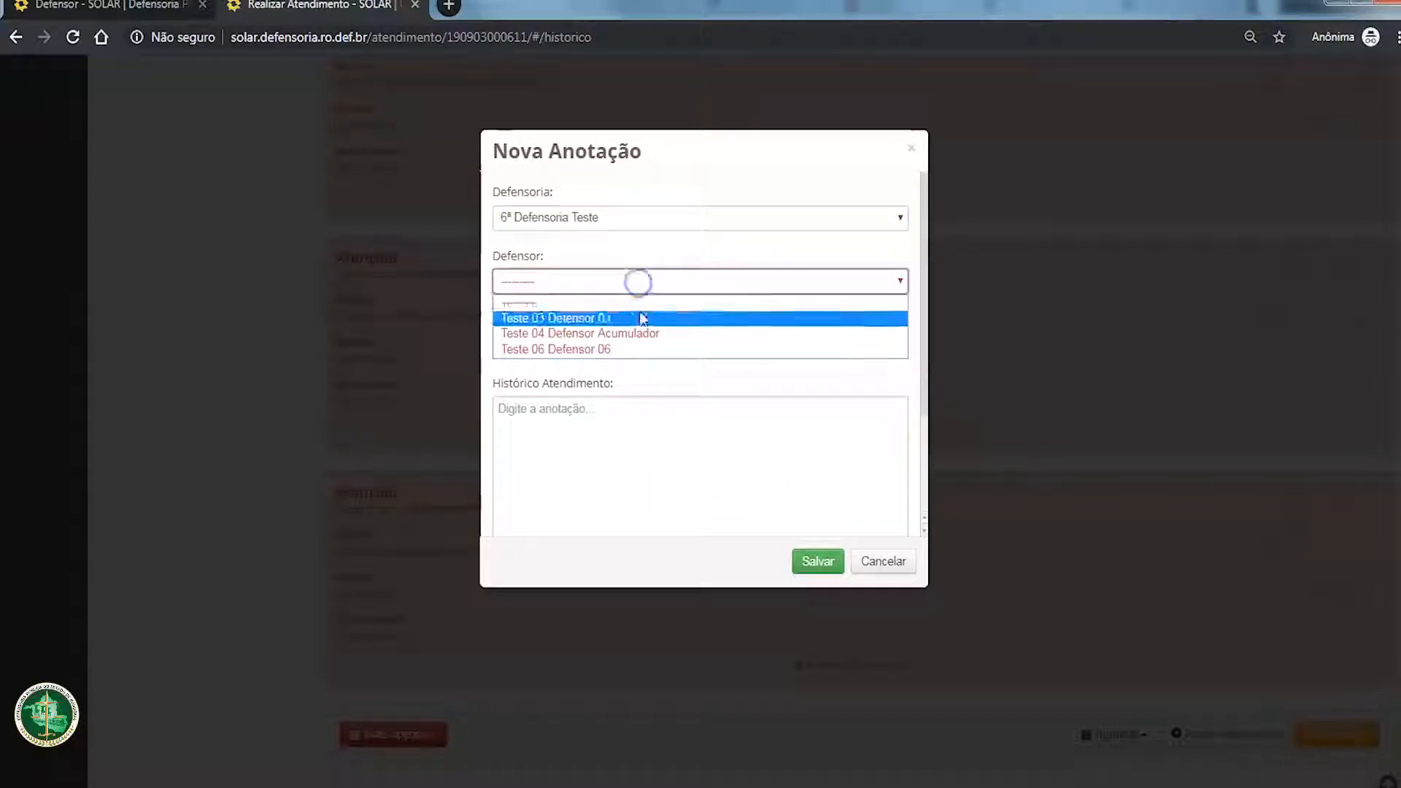
{"action": "left_click", "coordinate": [644, 348]}
{"action": "left_click", "coordinate": [626, 345]}
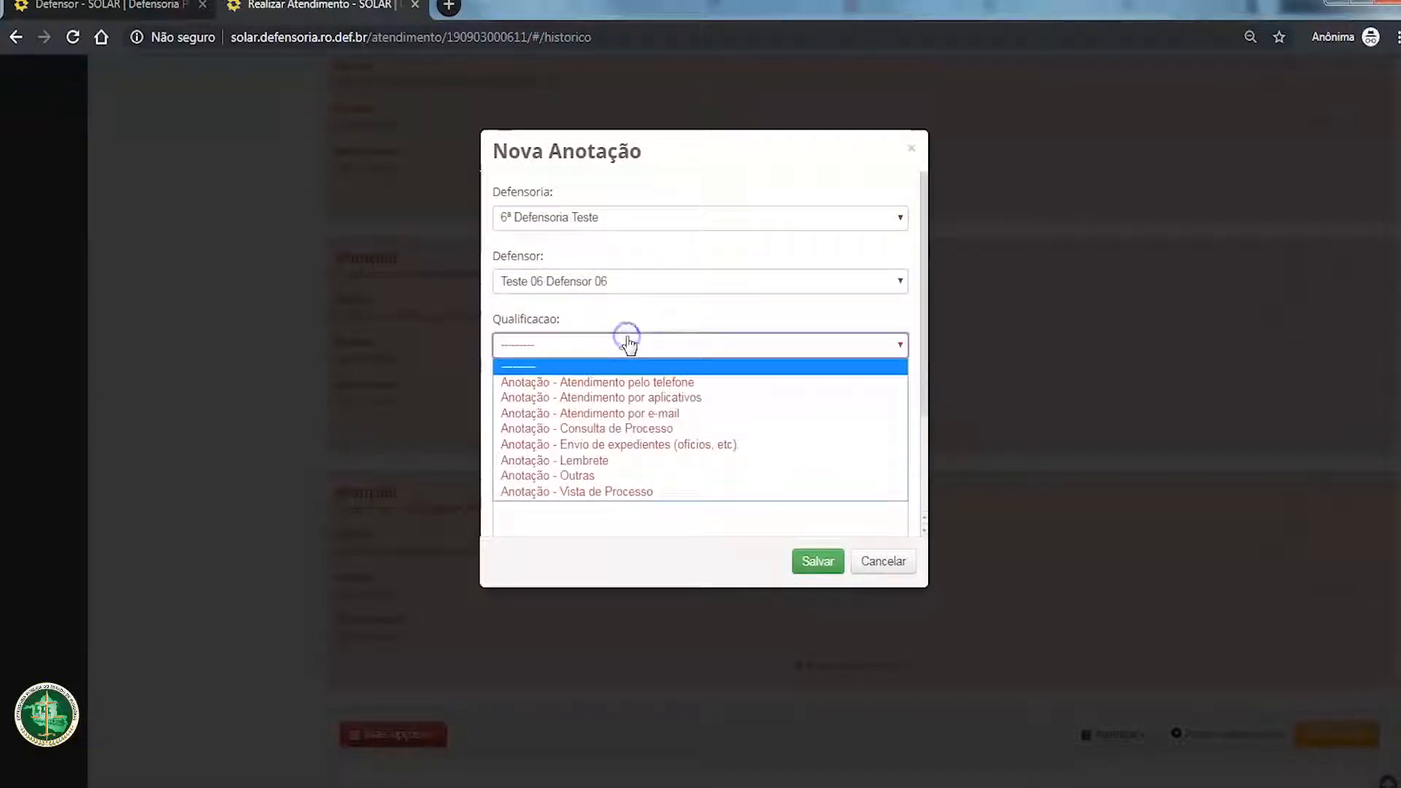
{"action": "left_click", "coordinate": [629, 444]}
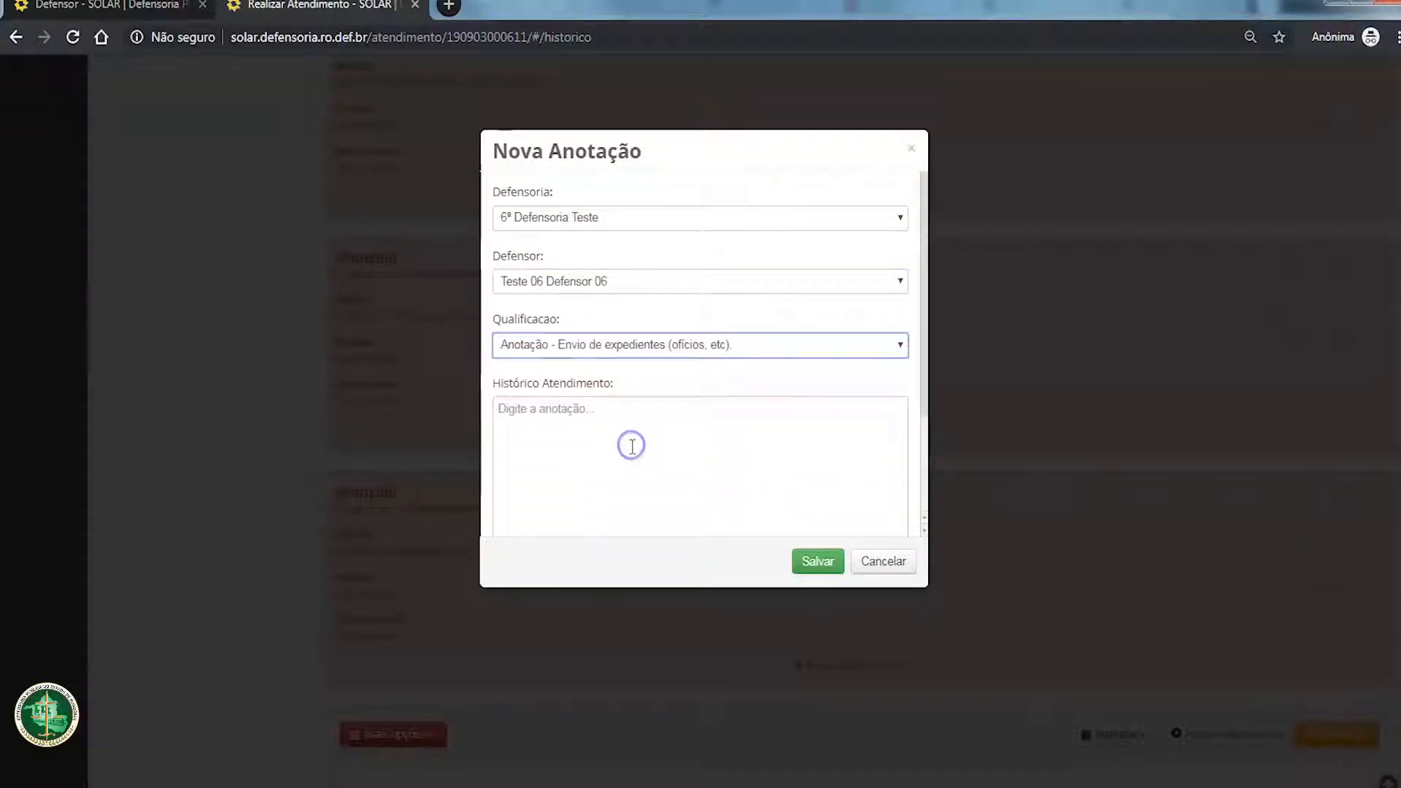
Step: Enter "Enviei ofício para o Ibama para obter informações sobre isso e aquilo." as the history and attach "petição simples - petição de teste.docx"
{"action": "left_click", "coordinate": [859, 528]}
{"action": "type", "text": "Env"}
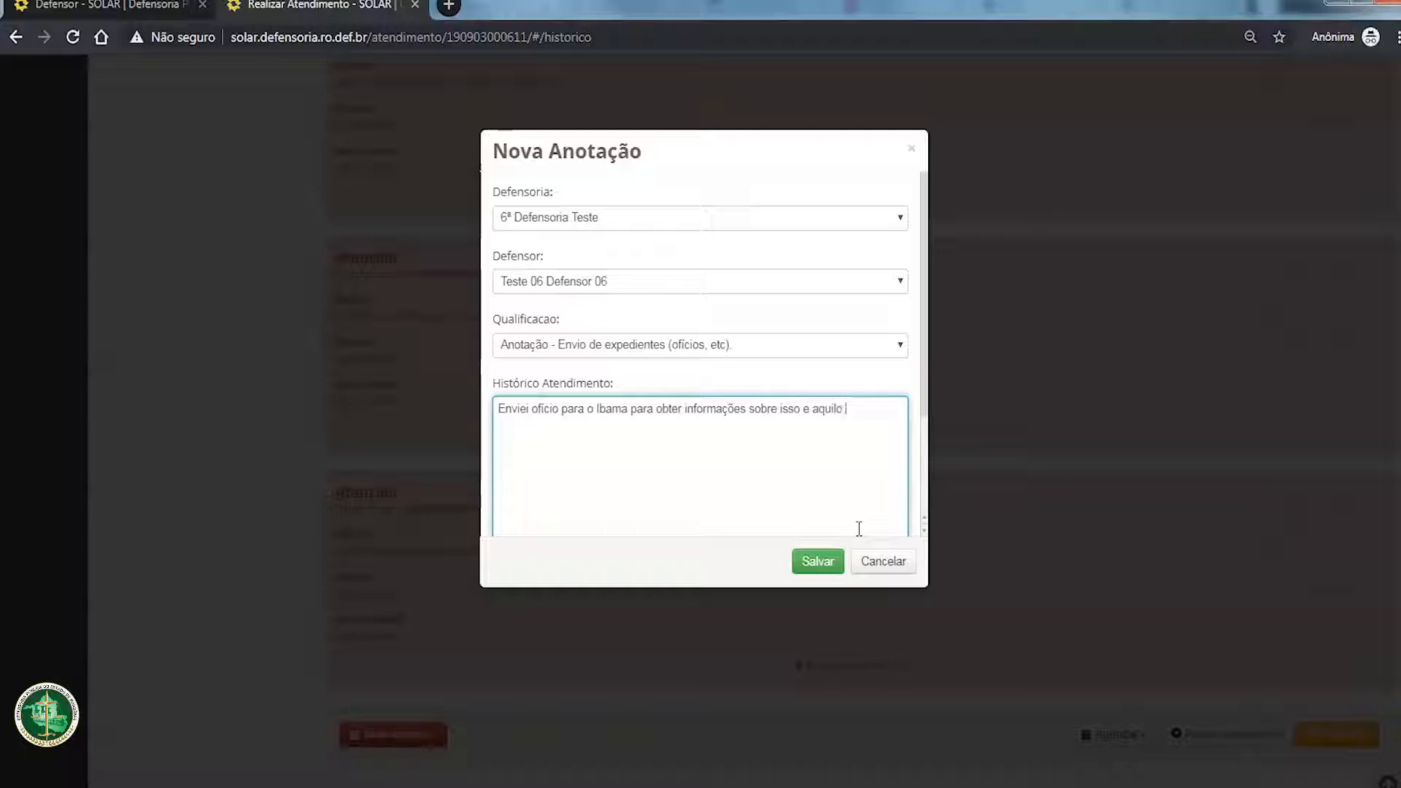
{"action": "scroll", "coordinate": [859, 528], "scroll_direction": "down", "scroll_amount": 2}
{"action": "left_click", "coordinate": [617, 470]}
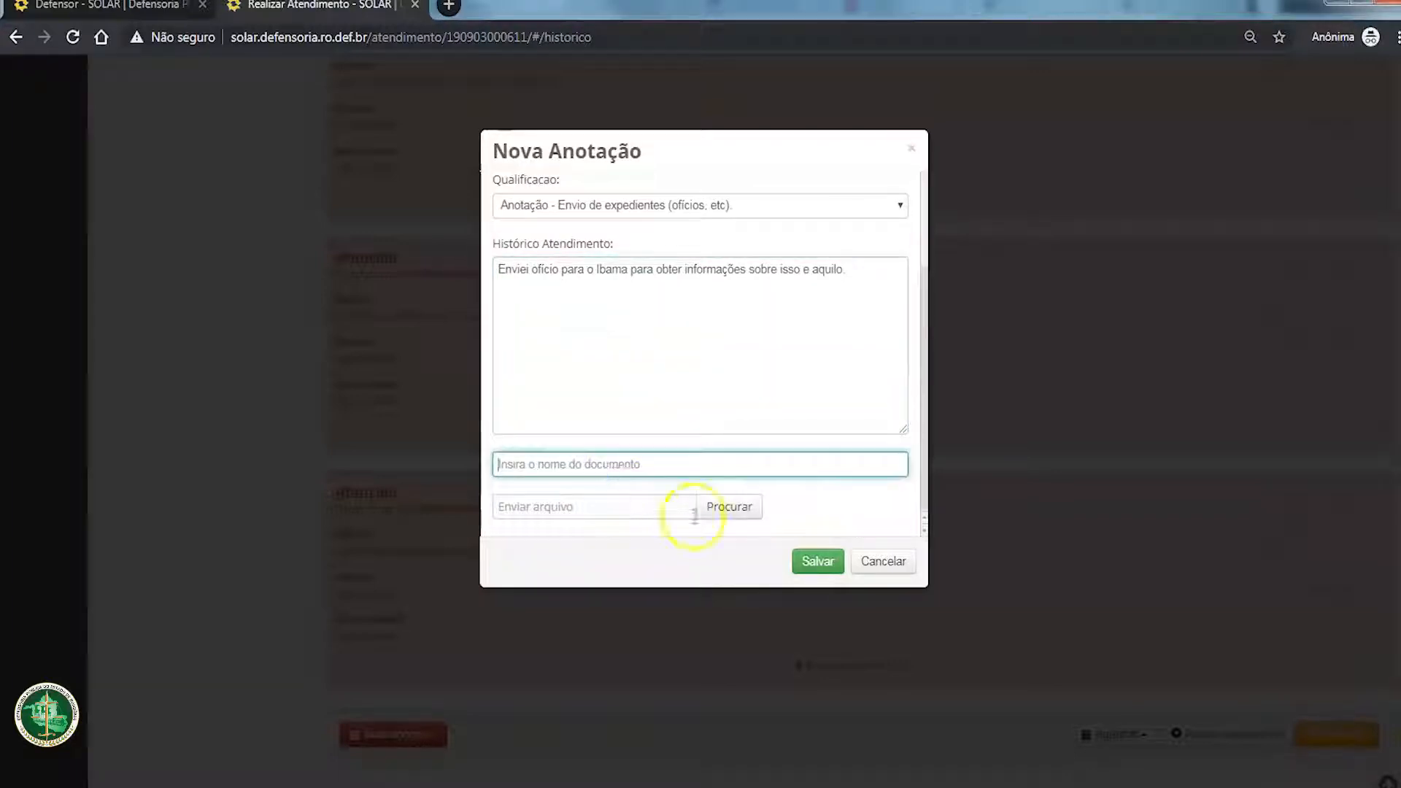
{"action": "left_click", "coordinate": [735, 508]}
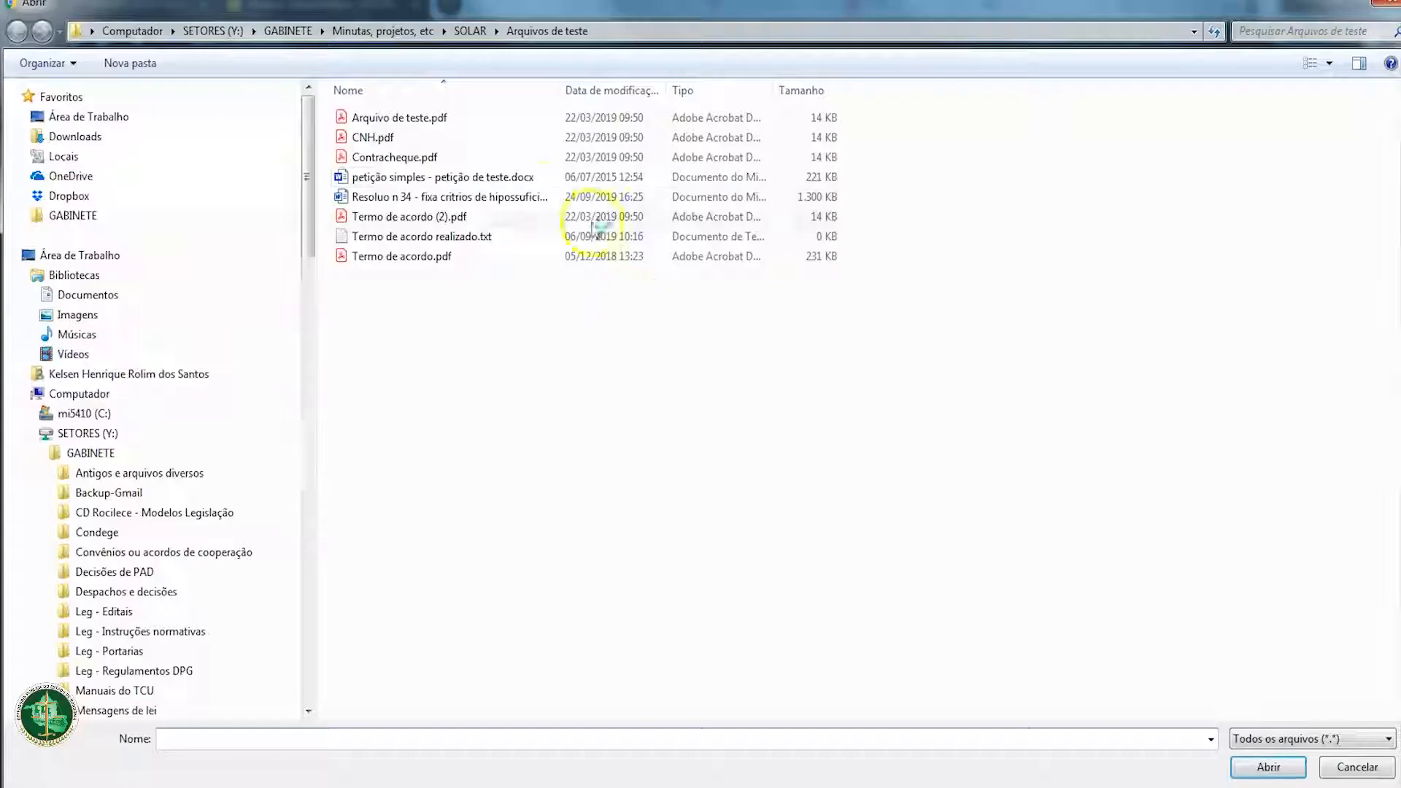
{"action": "left_click", "coordinate": [446, 179]}
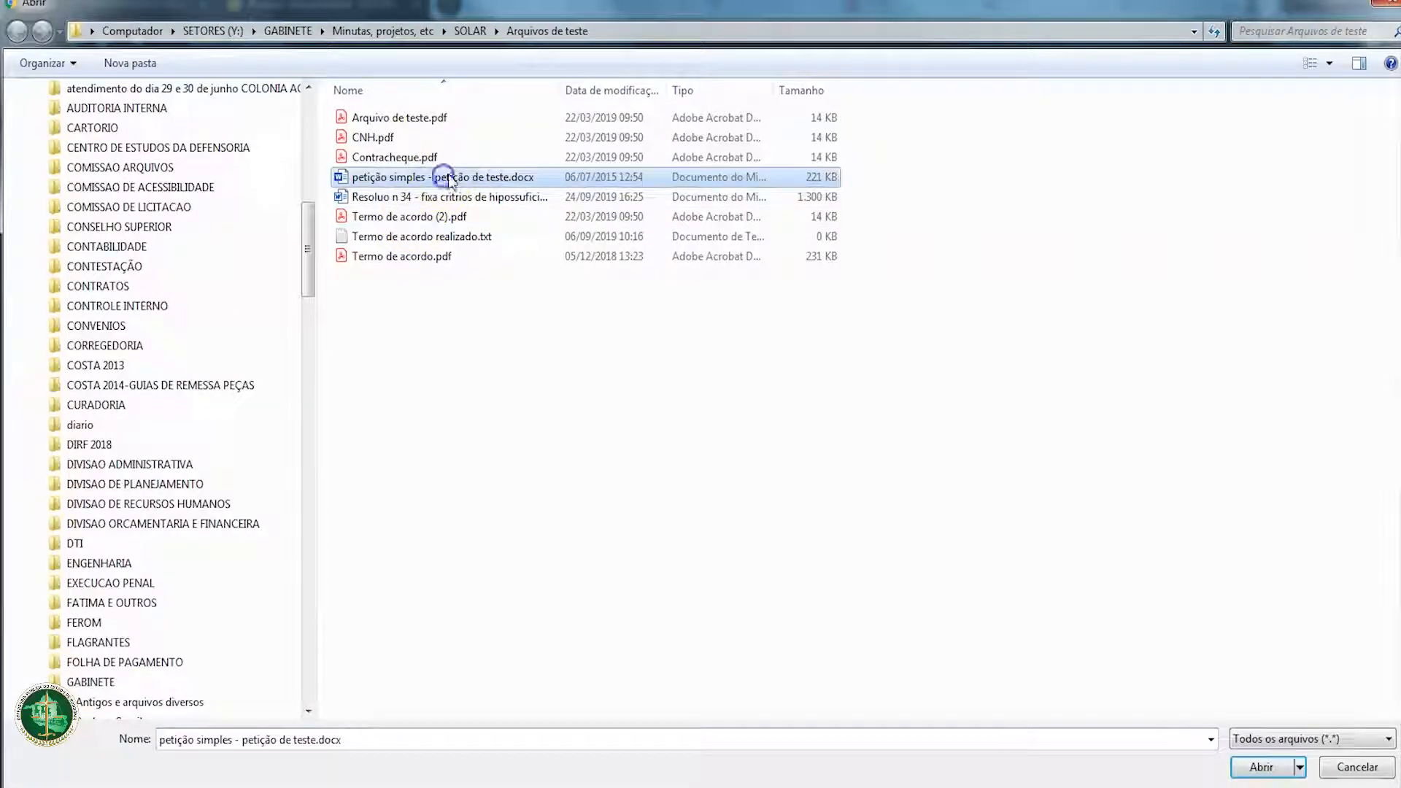
{"action": "left_click", "coordinate": [1268, 767]}
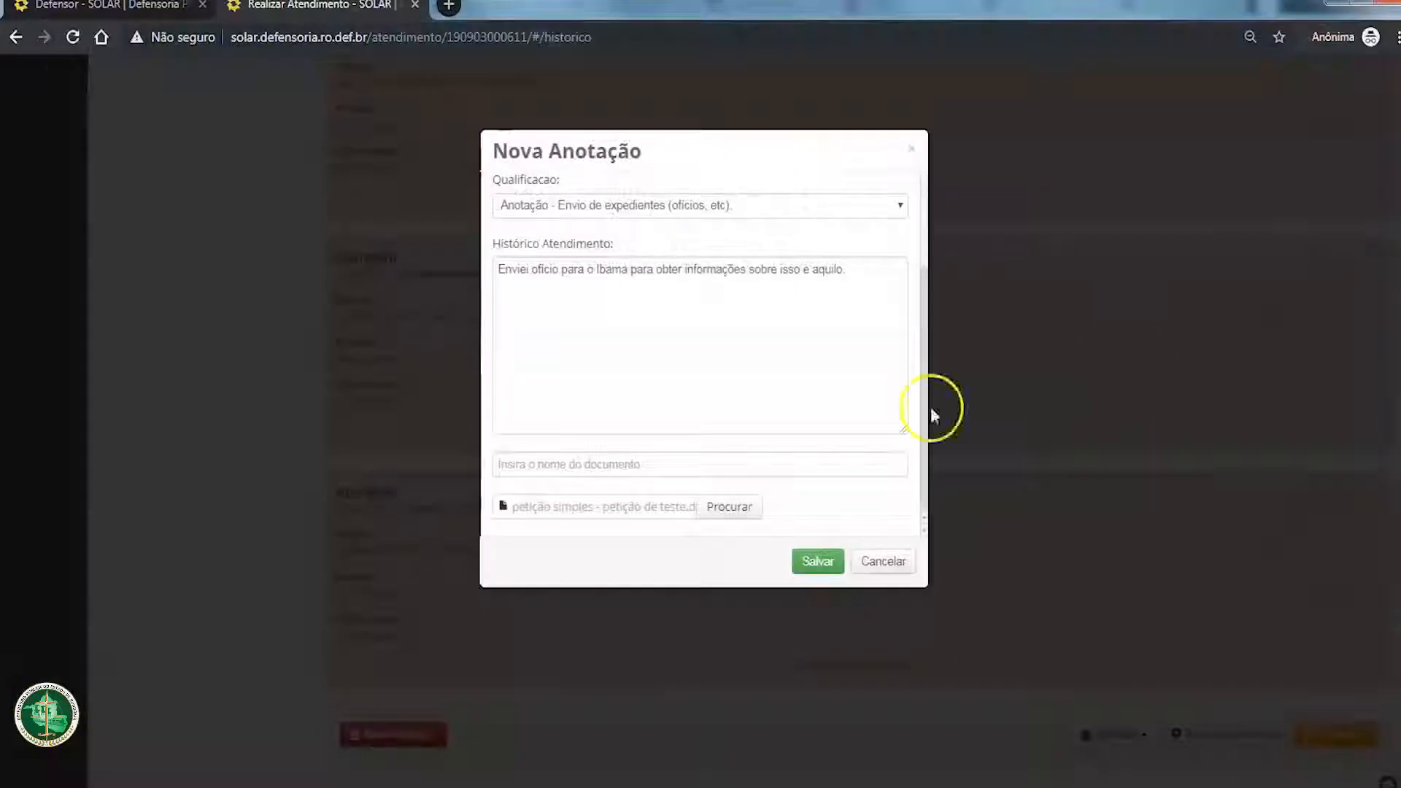
Step: Name the attached document "Ofício ao IBAMA", save the annotation and find it in the attendance timeline
{"action": "left_click", "coordinate": [581, 472]}
{"action": "type", "text": "Ofi"}
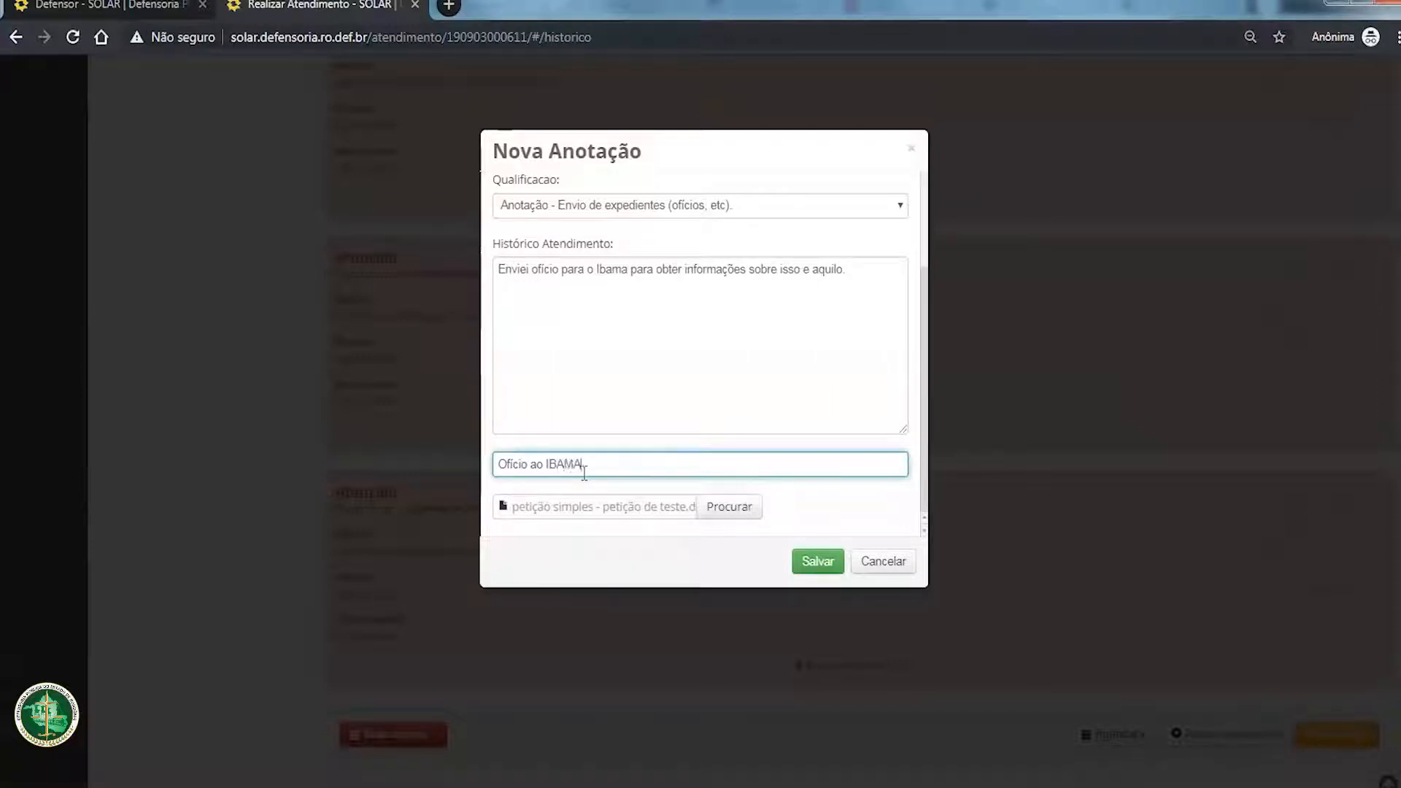
{"action": "type", "text": "cio ao IBAMA"}
{"action": "left_click", "coordinate": [819, 560]}
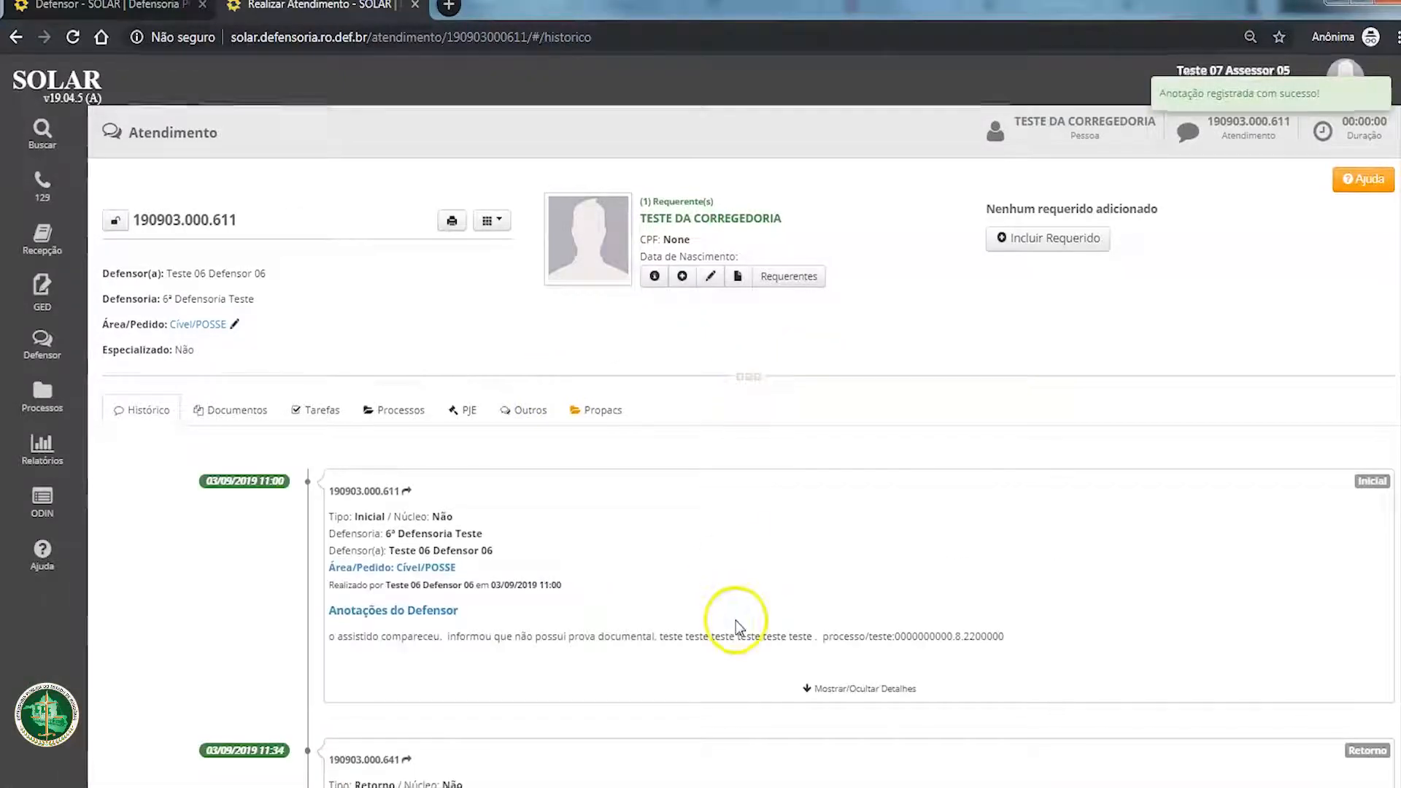
{"action": "scroll", "coordinate": [739, 620], "scroll_direction": "down", "scroll_amount": 15}
{"action": "scroll", "coordinate": [770, 649], "scroll_direction": "down", "scroll_amount": 12}
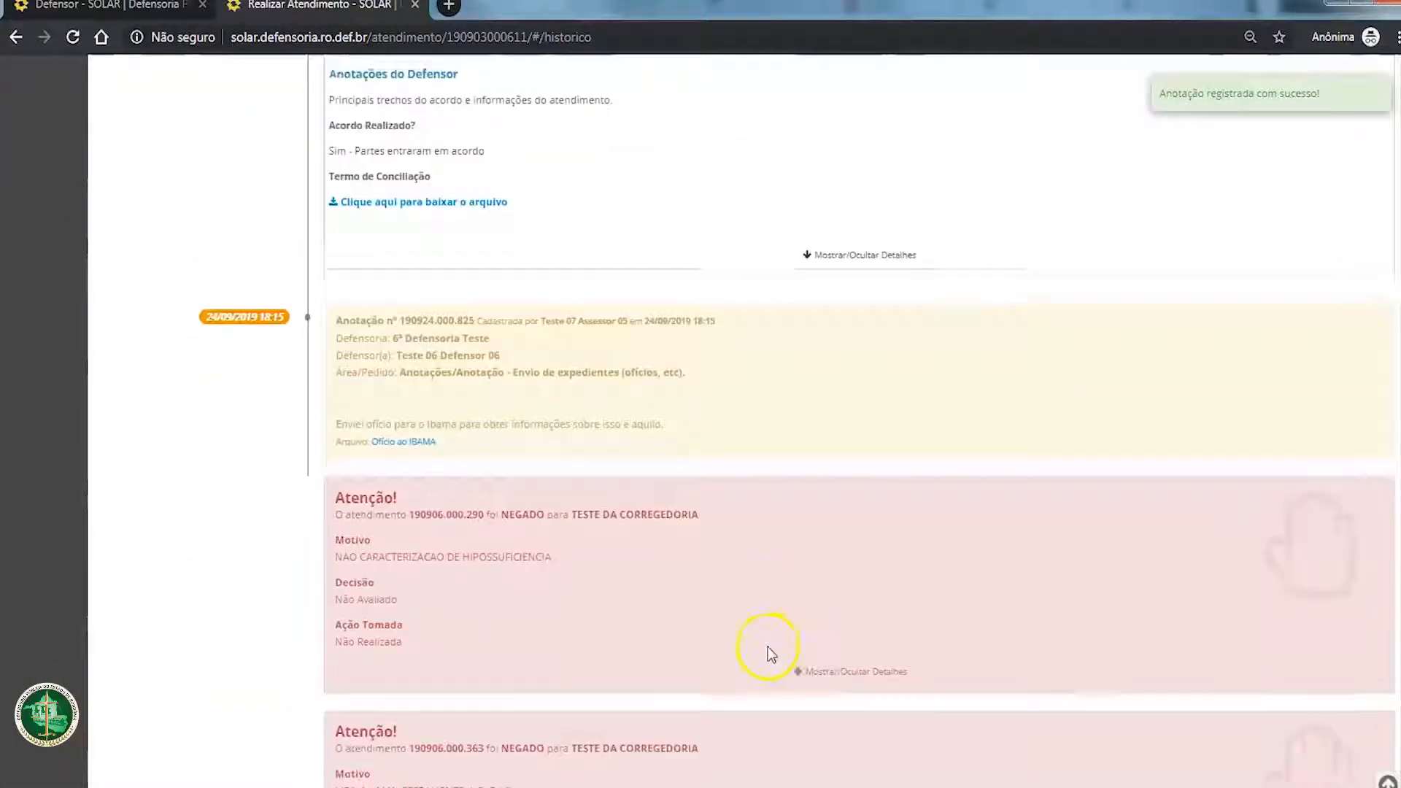
Step: Review the saved annotation about the Ibama letter and its attached "Ofício ao IBAMA" file in the attendance timeline
{"action": "scroll", "coordinate": [744, 604], "scroll_direction": "up", "scroll_amount": 5}
{"action": "mouse_move", "coordinate": [350, 322]}
{"action": "left_mouse_down"}
{"action": "mouse_move", "coordinate": [748, 435]}
{"action": "mouse_move", "coordinate": [338, 325]}
{"action": "left_mouse_up"}
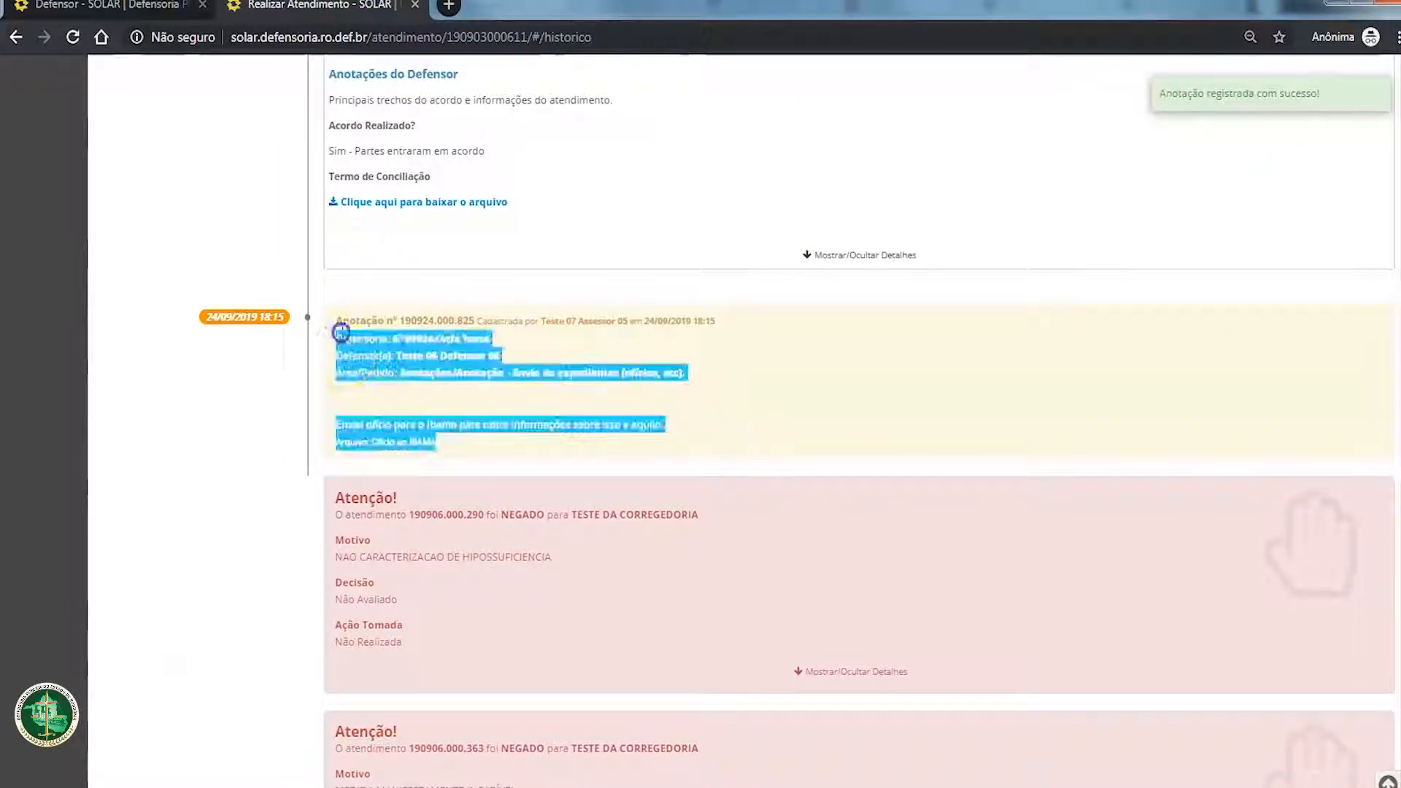
{"action": "left_click", "coordinate": [684, 465]}
{"action": "scroll", "coordinate": [697, 471], "scroll_direction": "up", "scroll_amount": 5}
{"action": "scroll", "coordinate": [699, 472], "scroll_direction": "up", "scroll_amount": 4}
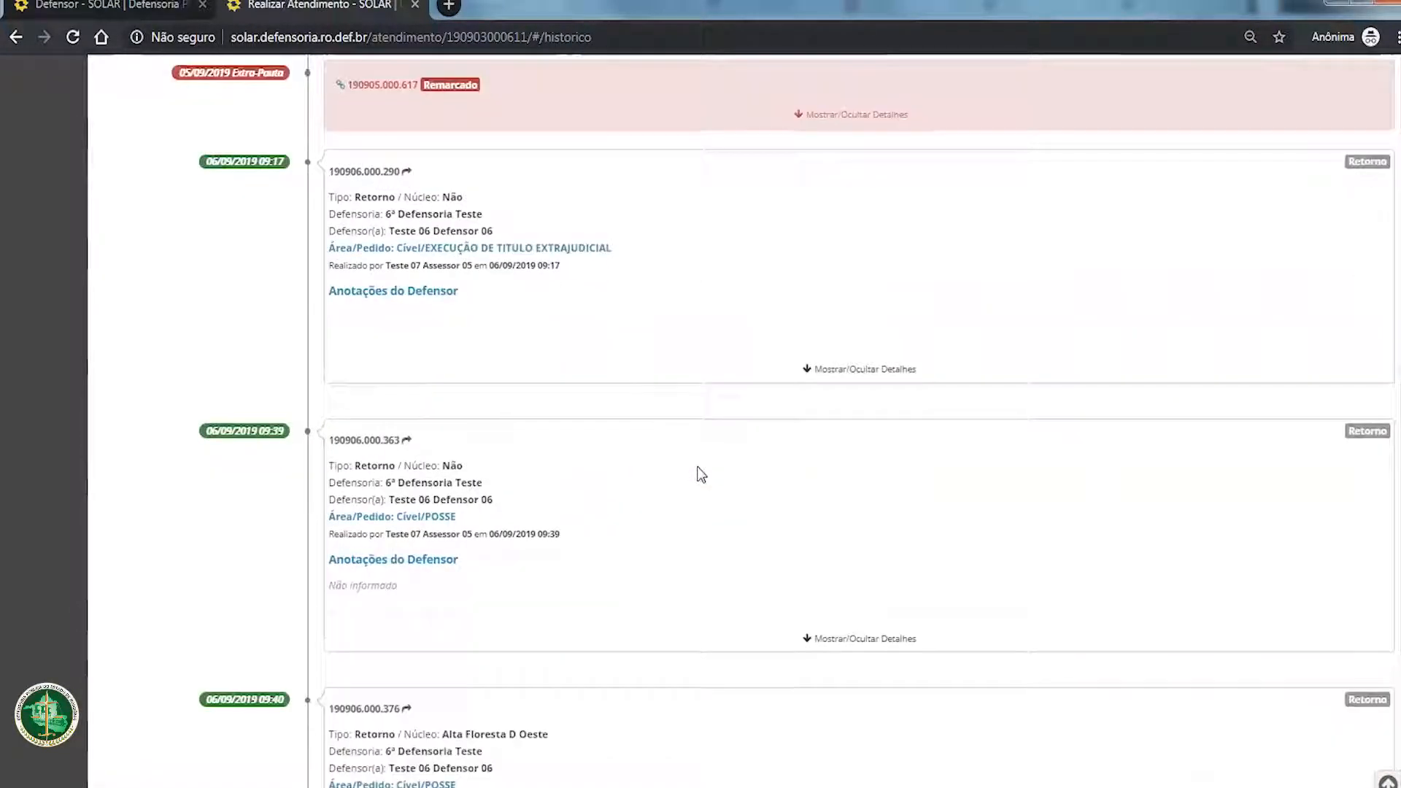
{"action": "scroll", "coordinate": [697, 473], "scroll_direction": "down", "scroll_amount": 10}
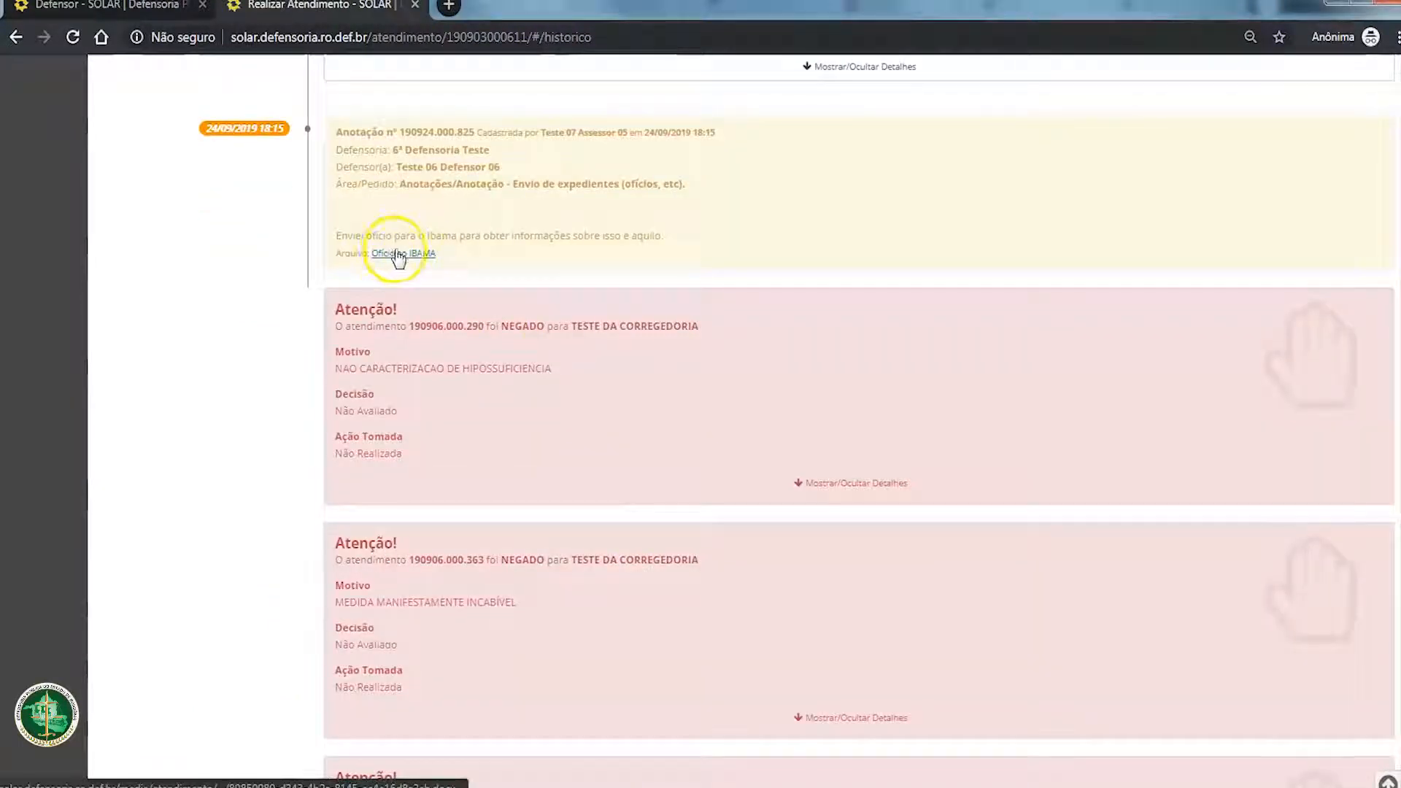
{"action": "scroll", "coordinate": [462, 503], "scroll_direction": "up", "scroll_amount": 15}
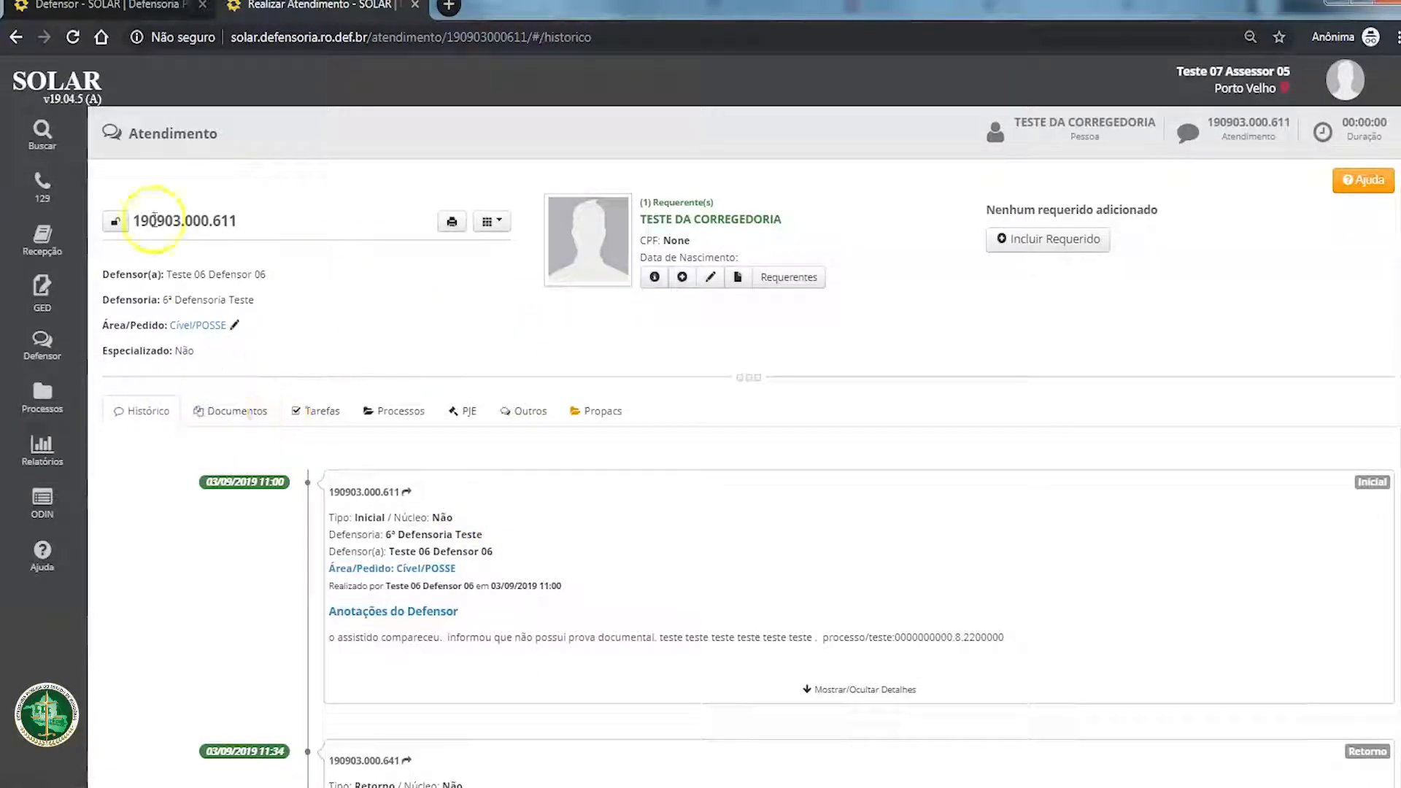
Step: Open the process search and search for process number 12345
{"action": "left_click", "coordinate": [42, 131]}
{"action": "left_click", "coordinate": [151, 281]}
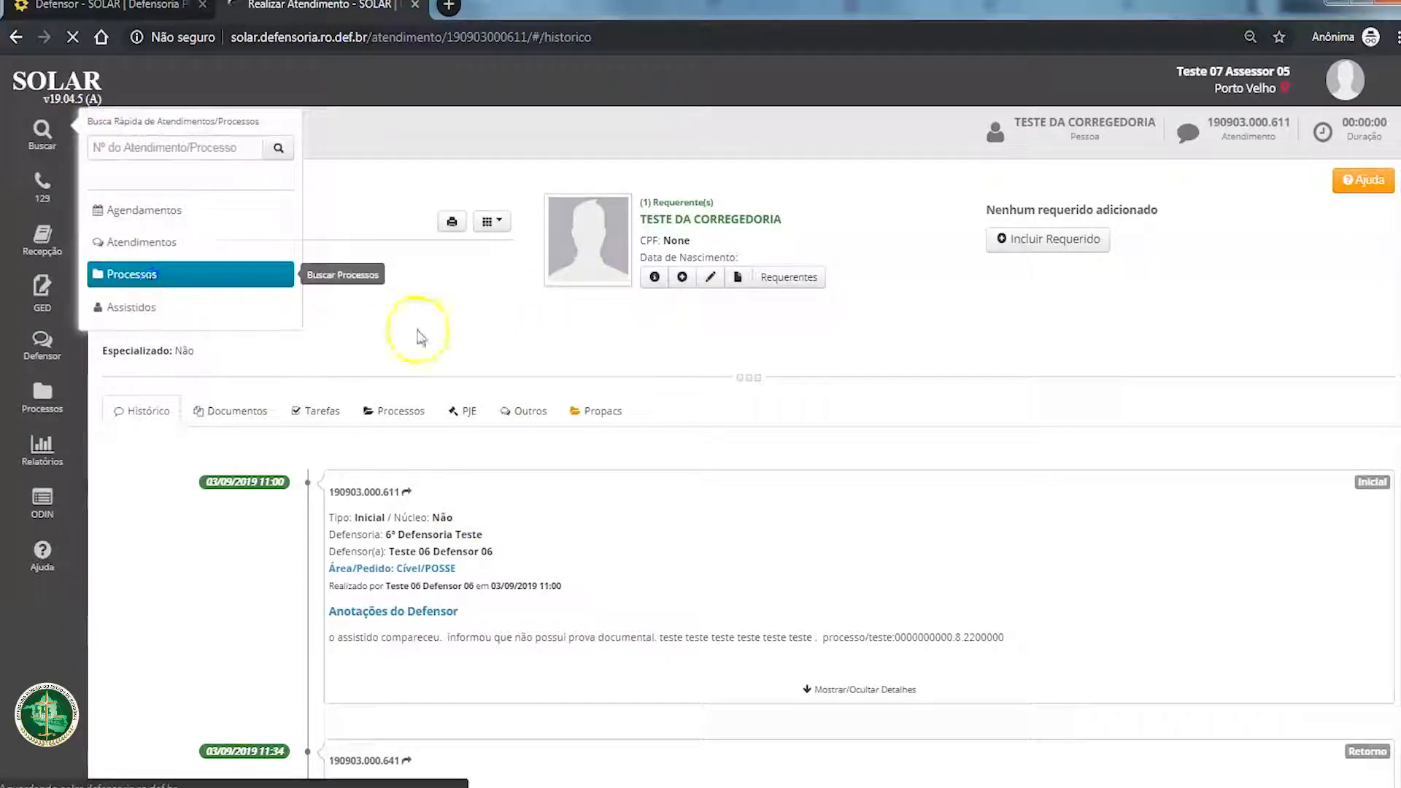
{"action": "left_click", "coordinate": [978, 177]}
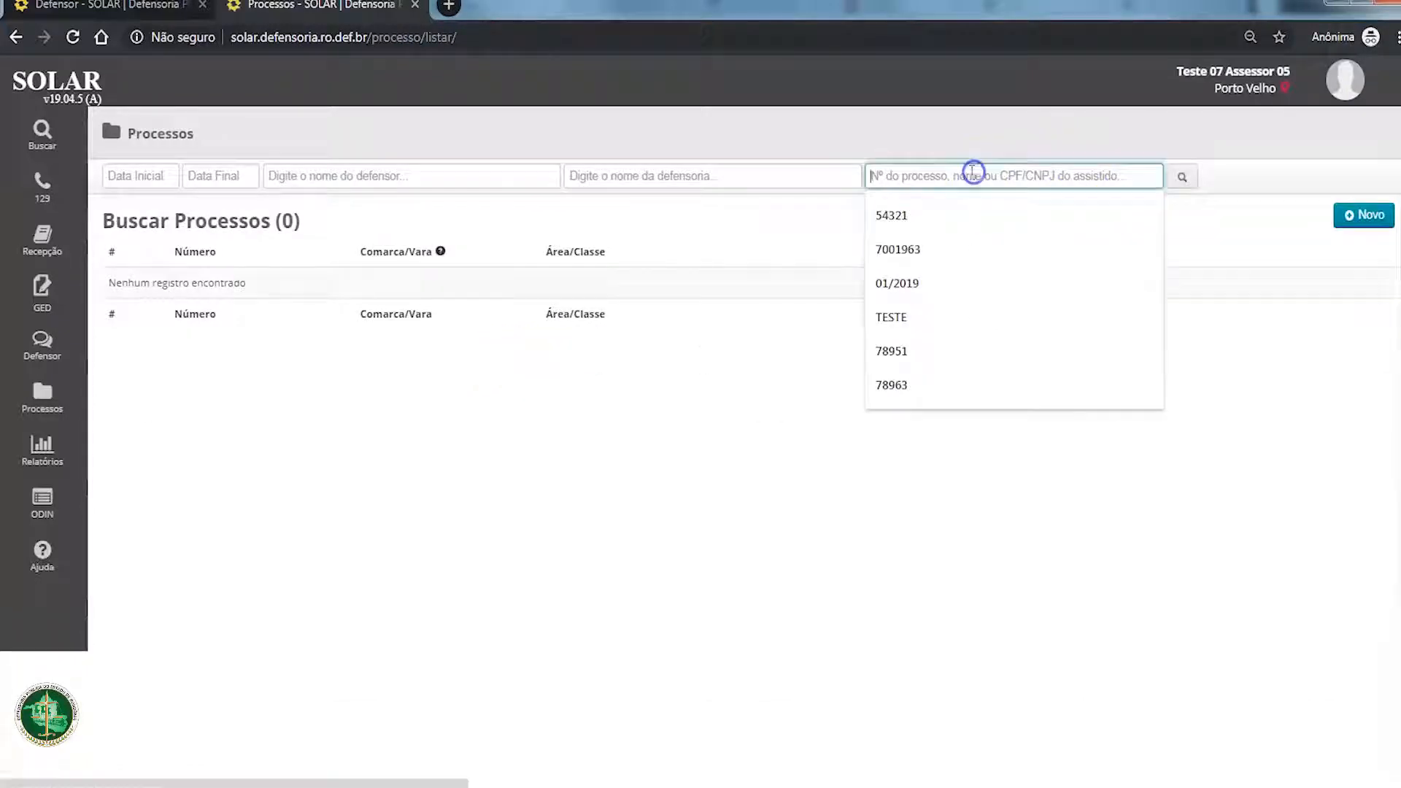
{"action": "type", "text": "1"}
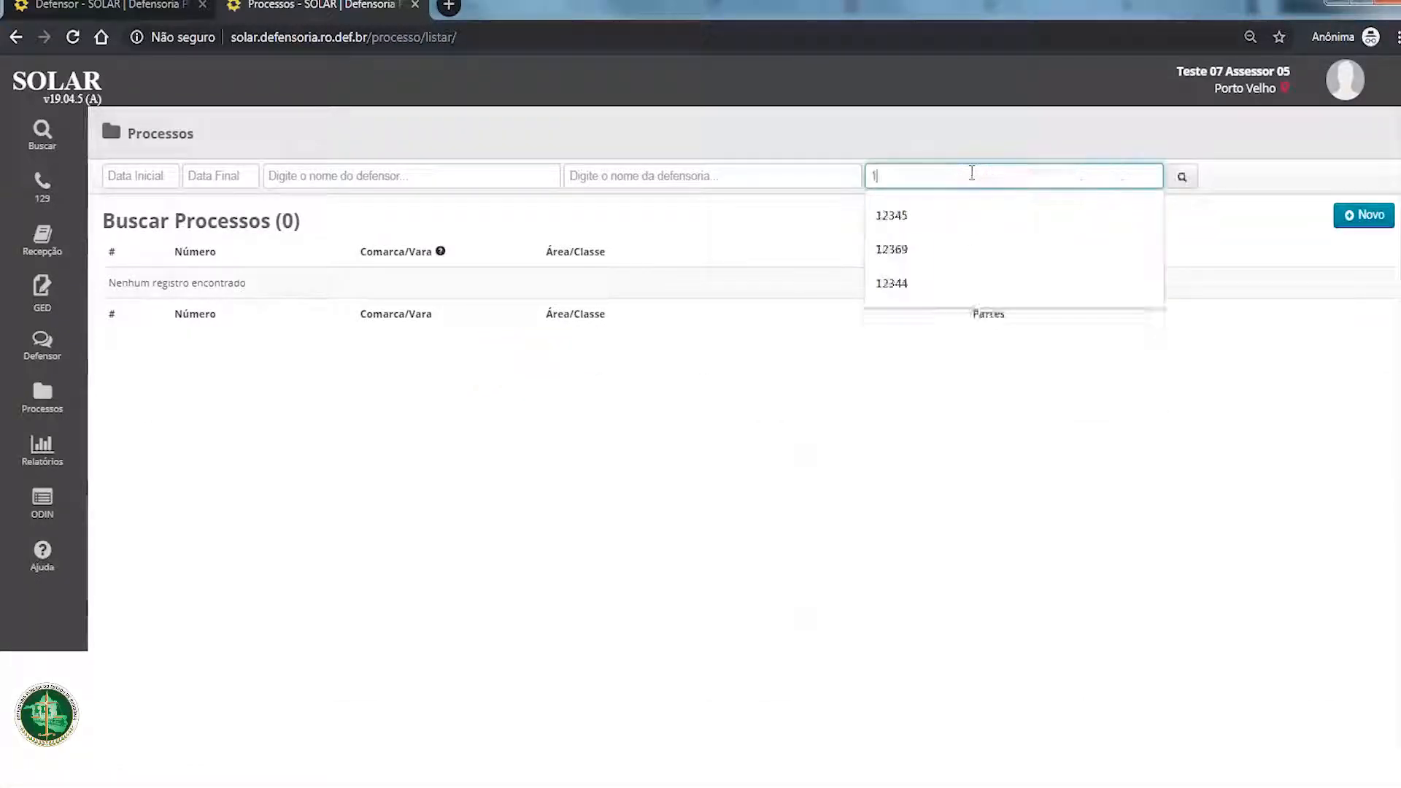
{"action": "type", "text": "235"}
{"action": "key", "text": "Return"}
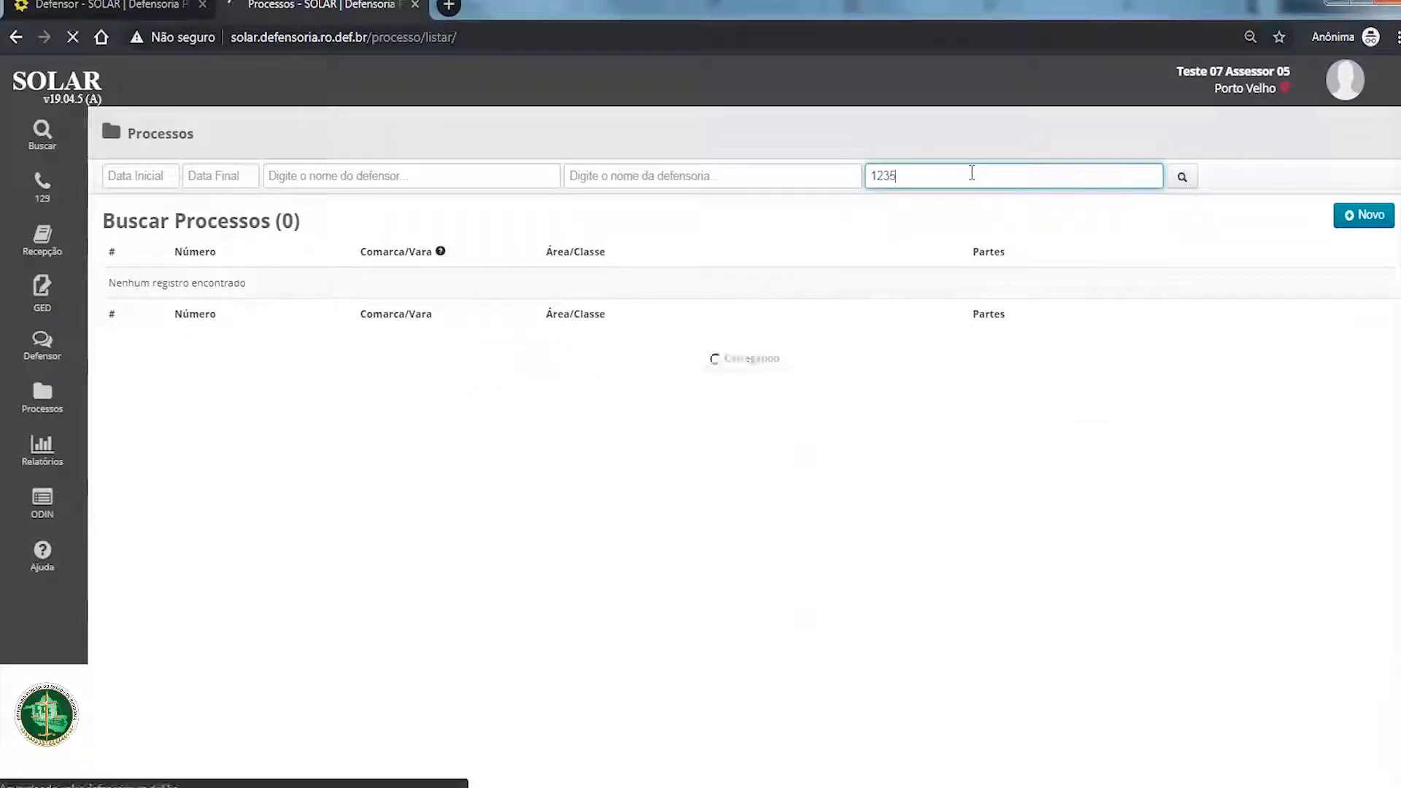
{"action": "double_click", "coordinate": [885, 176]}
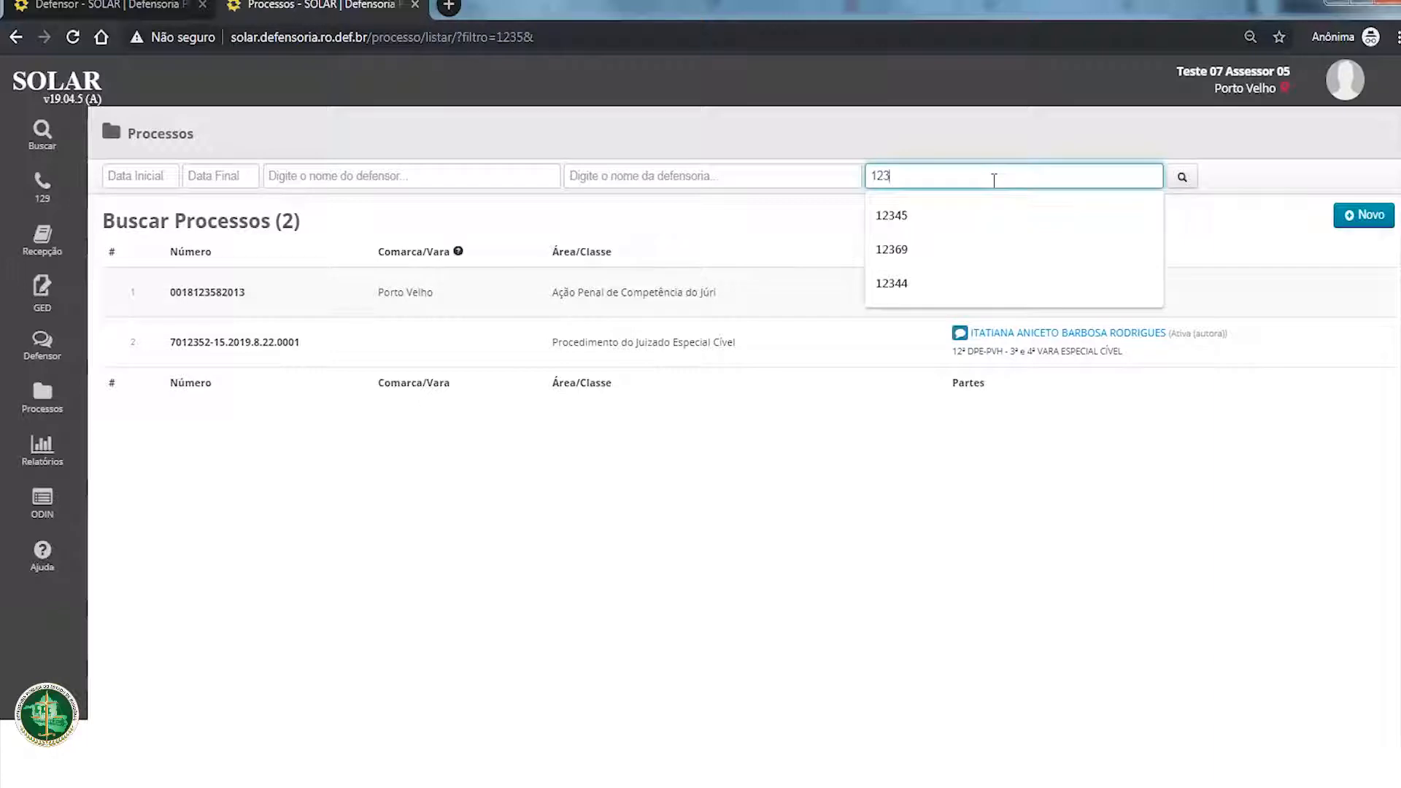
{"action": "type", "text": "45"}
{"action": "key", "text": "Return"}
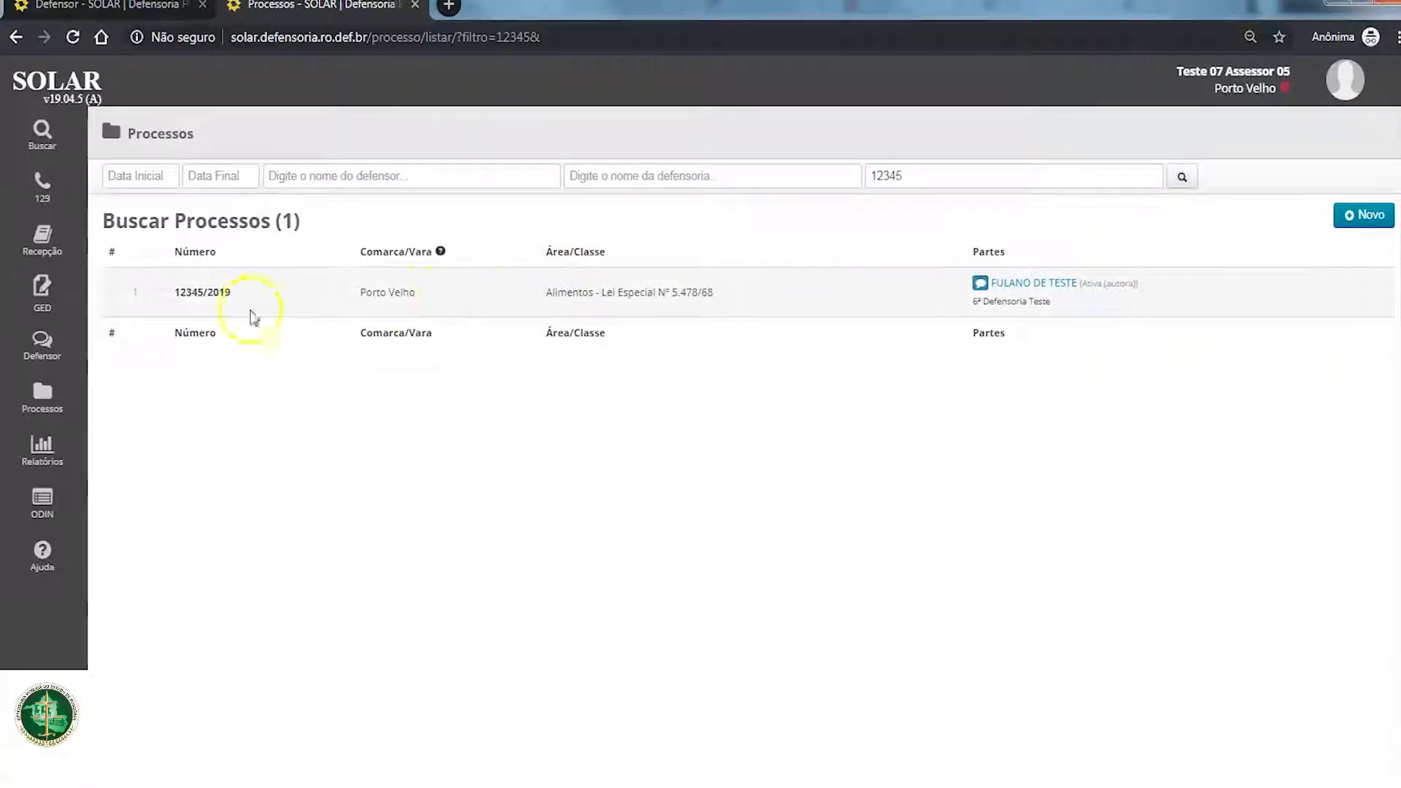
Step: Open the attendance linked to process 12345/2019 through its plaintiff and view the process data
{"action": "left_click_drag", "start_coordinate": [169, 292], "coordinate": [247, 295]}
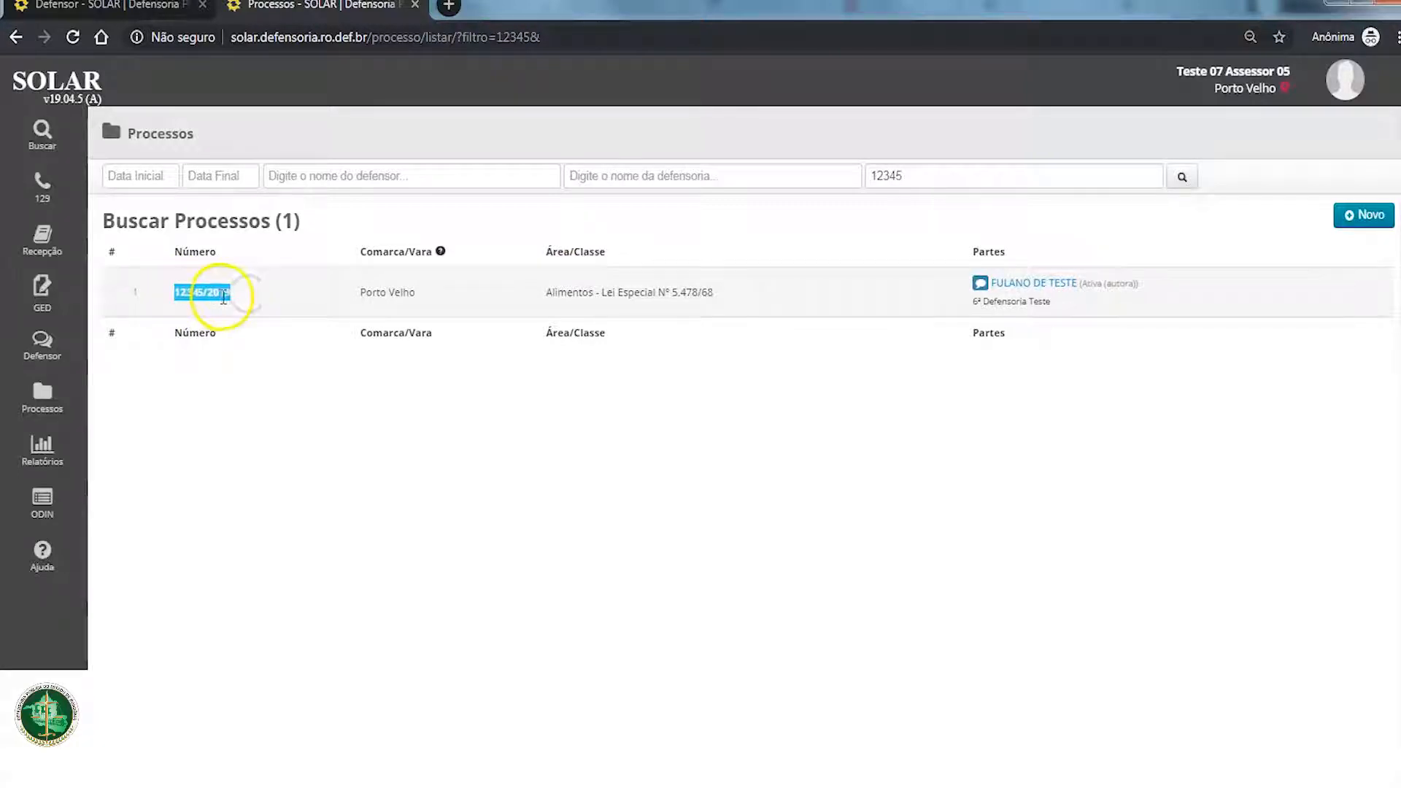
{"action": "left_click", "coordinate": [225, 296]}
{"action": "mouse_move", "coordinate": [1044, 288]}
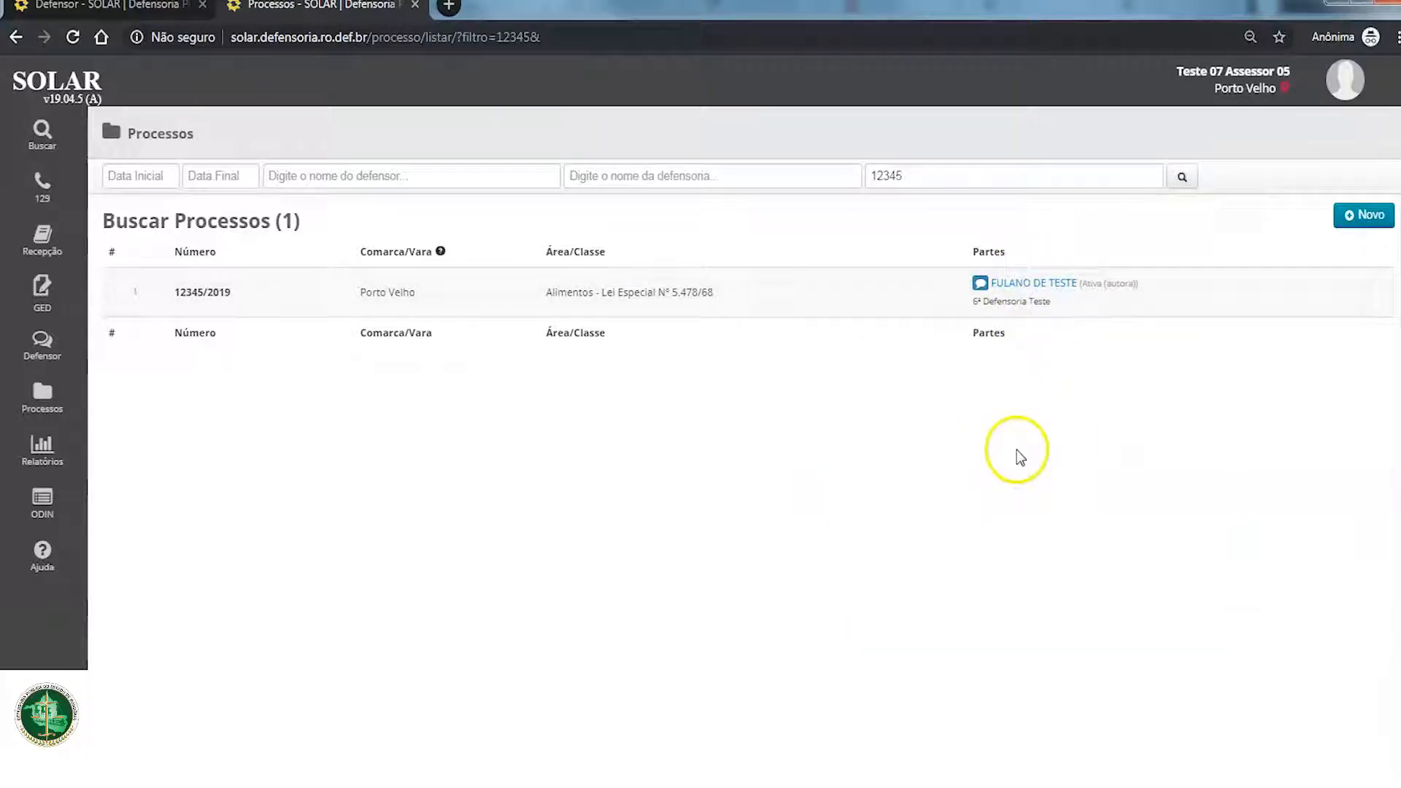
{"action": "left_click", "coordinate": [1026, 283]}
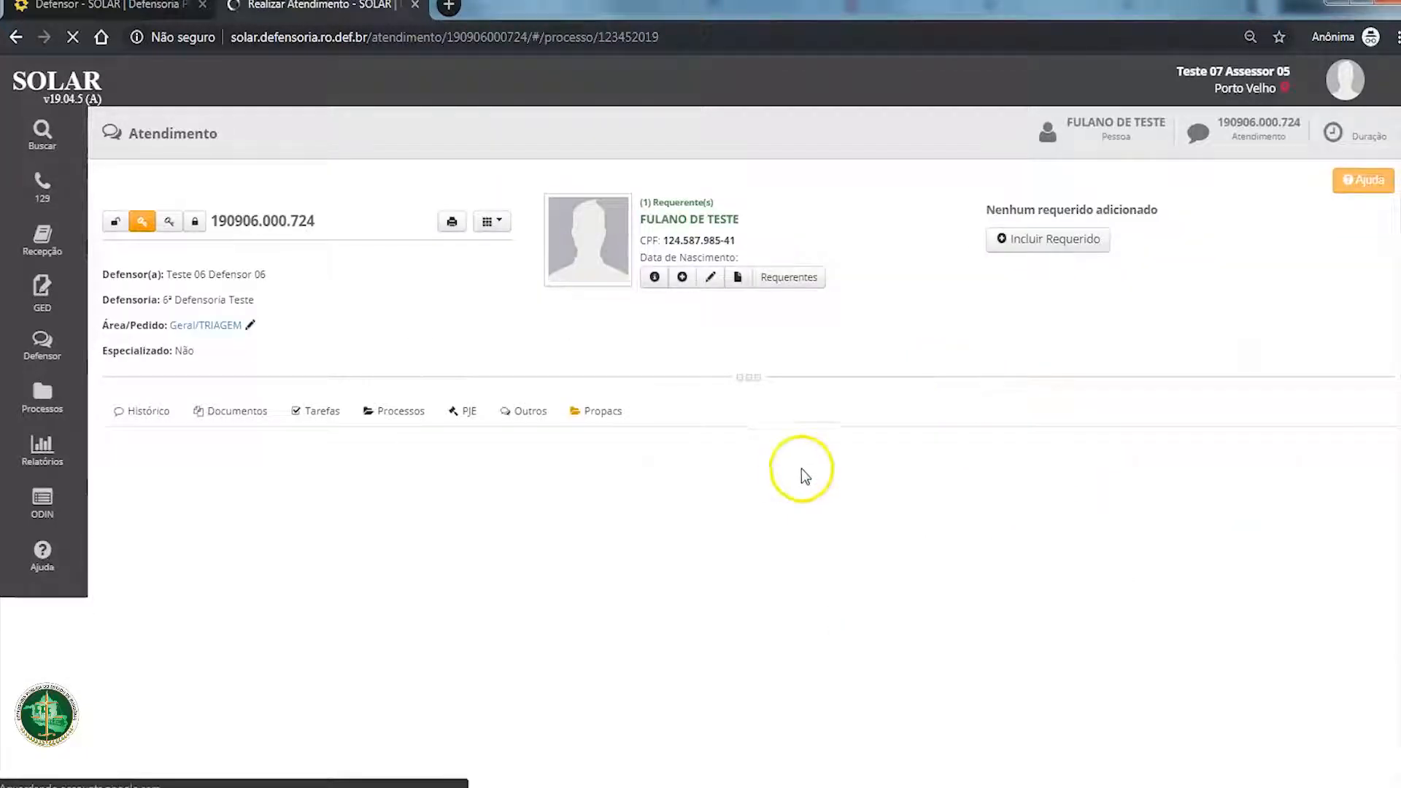
{"action": "scroll", "coordinate": [677, 504], "scroll_direction": "down", "scroll_amount": 1}
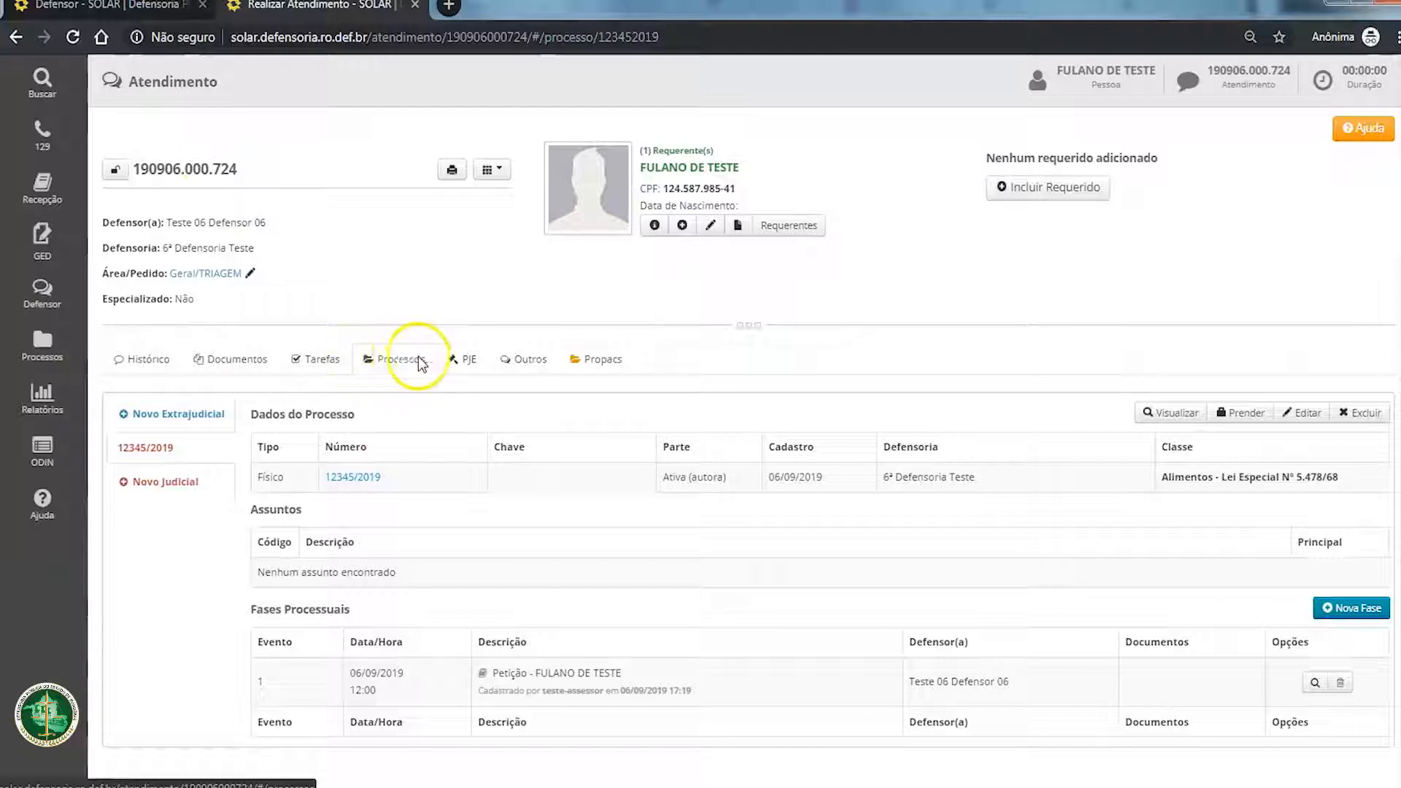
Step: Try to start a new annotation from the history of the attendance linked to process 12345/2019
{"action": "left_click", "coordinate": [125, 357]}
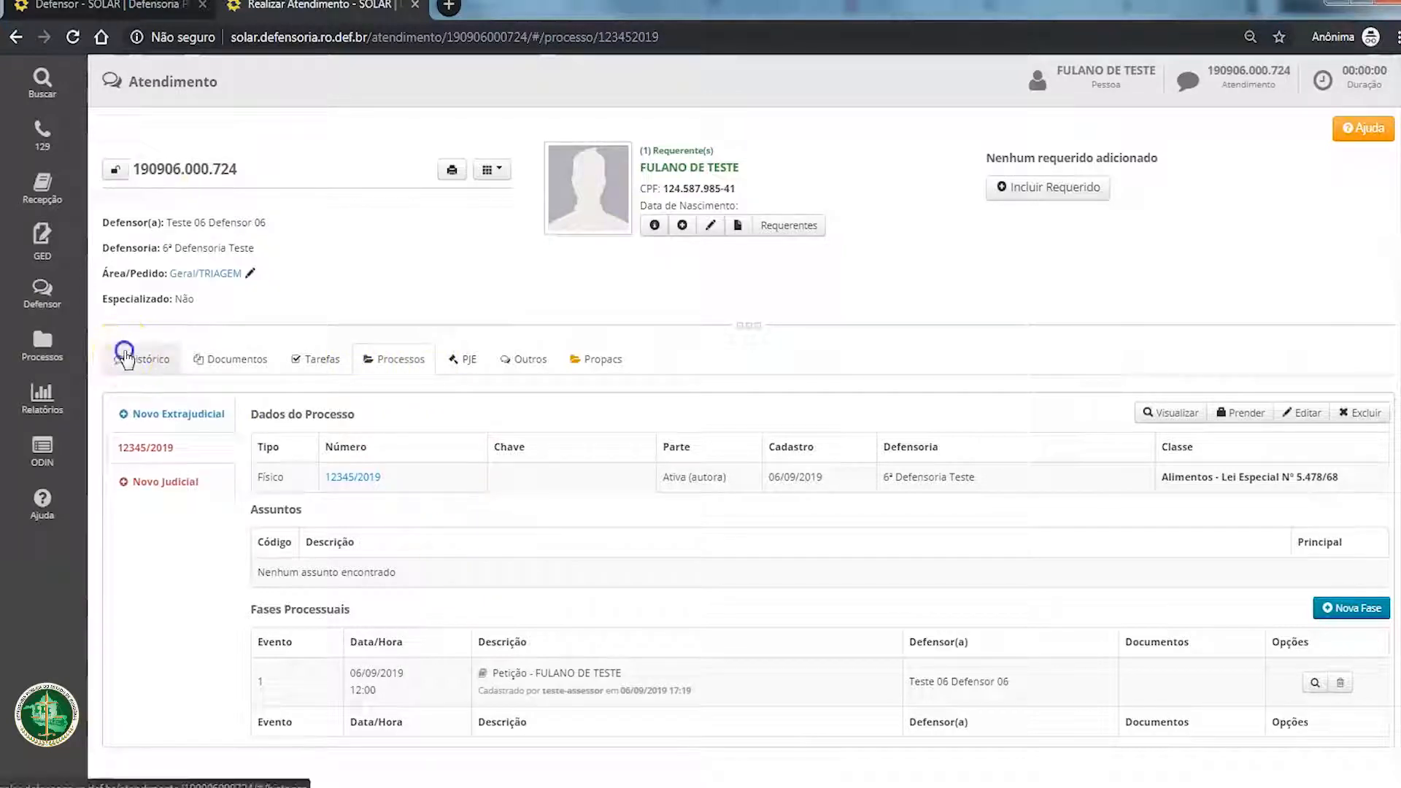
{"action": "scroll", "coordinate": [219, 555], "scroll_direction": "down", "scroll_amount": 3}
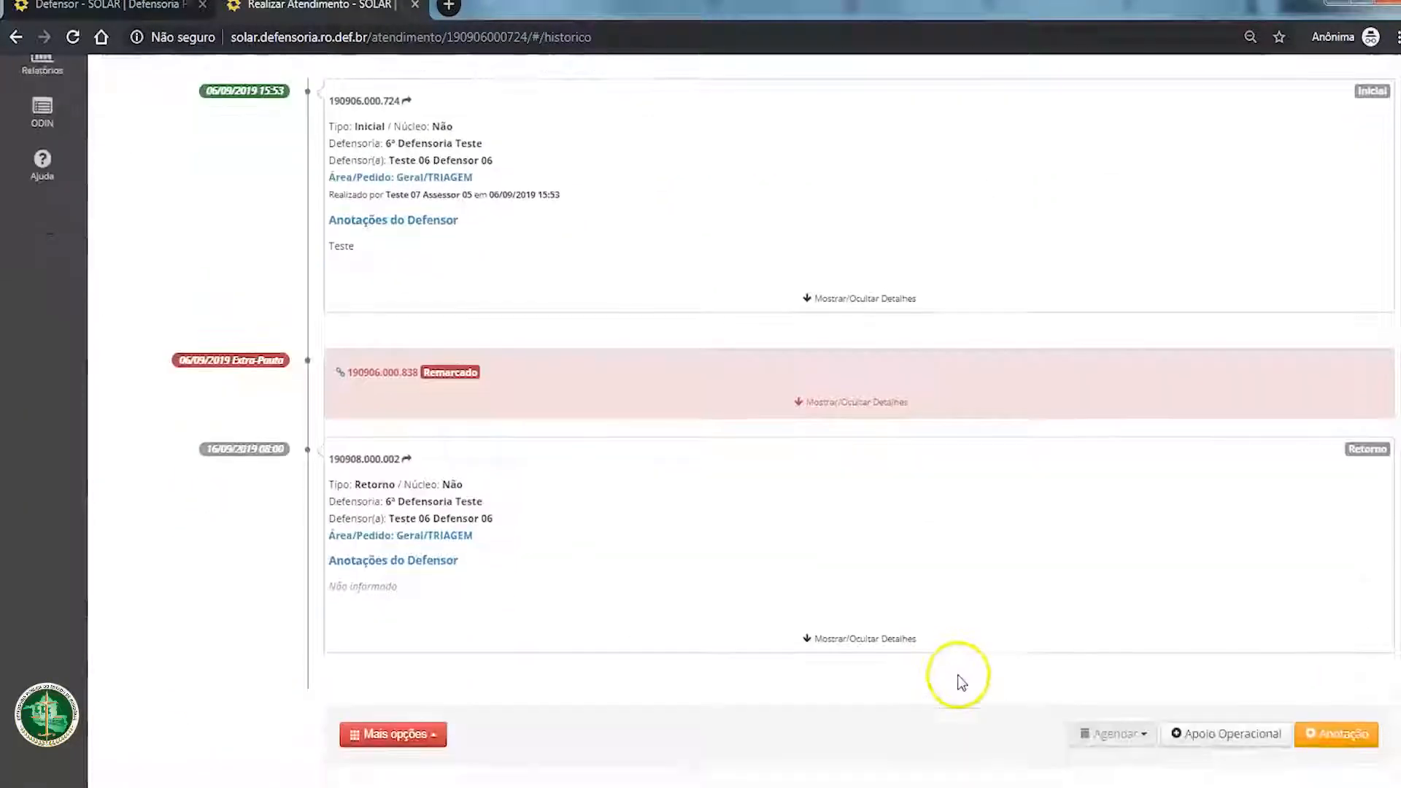
{"action": "left_click", "coordinate": [1323, 745]}
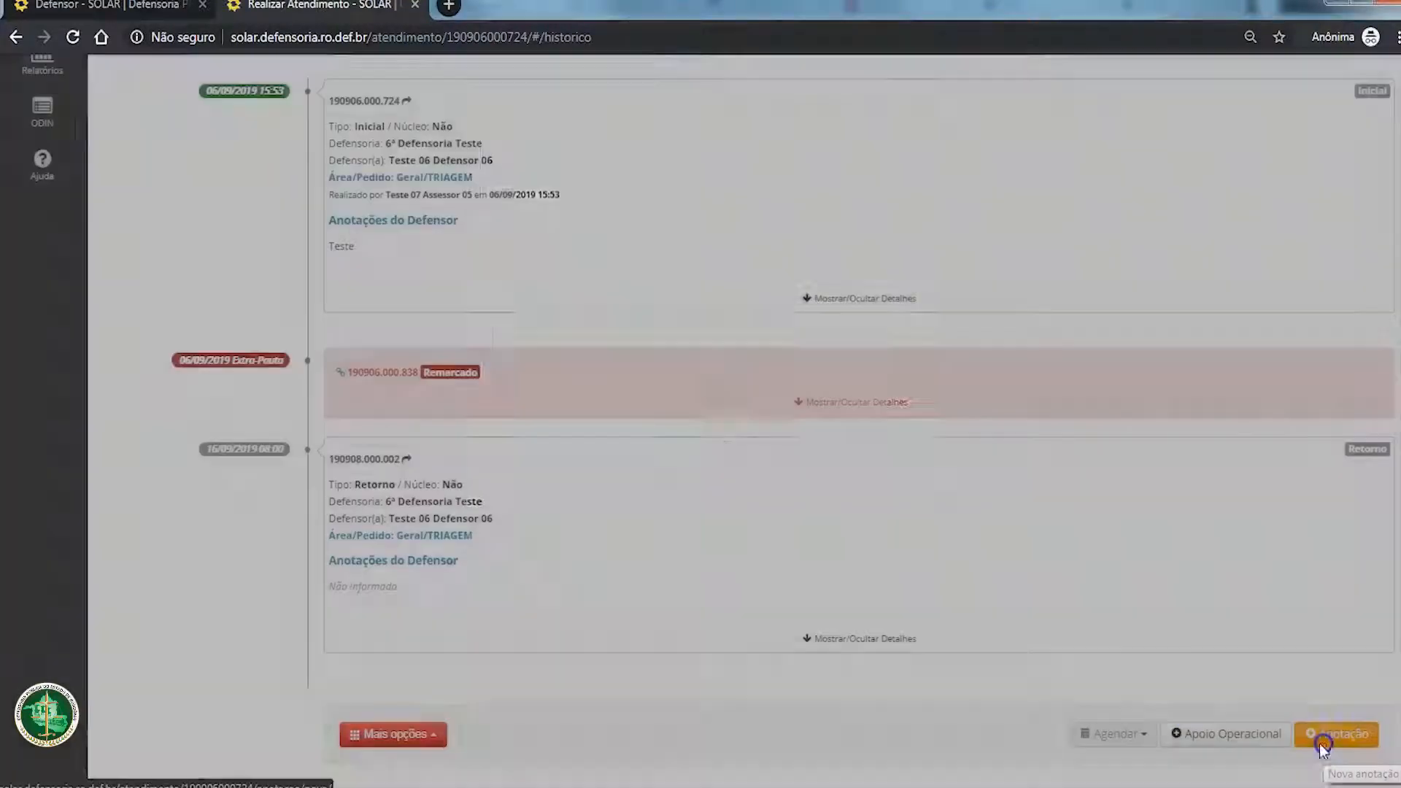
{"action": "left_click", "coordinate": [882, 563]}
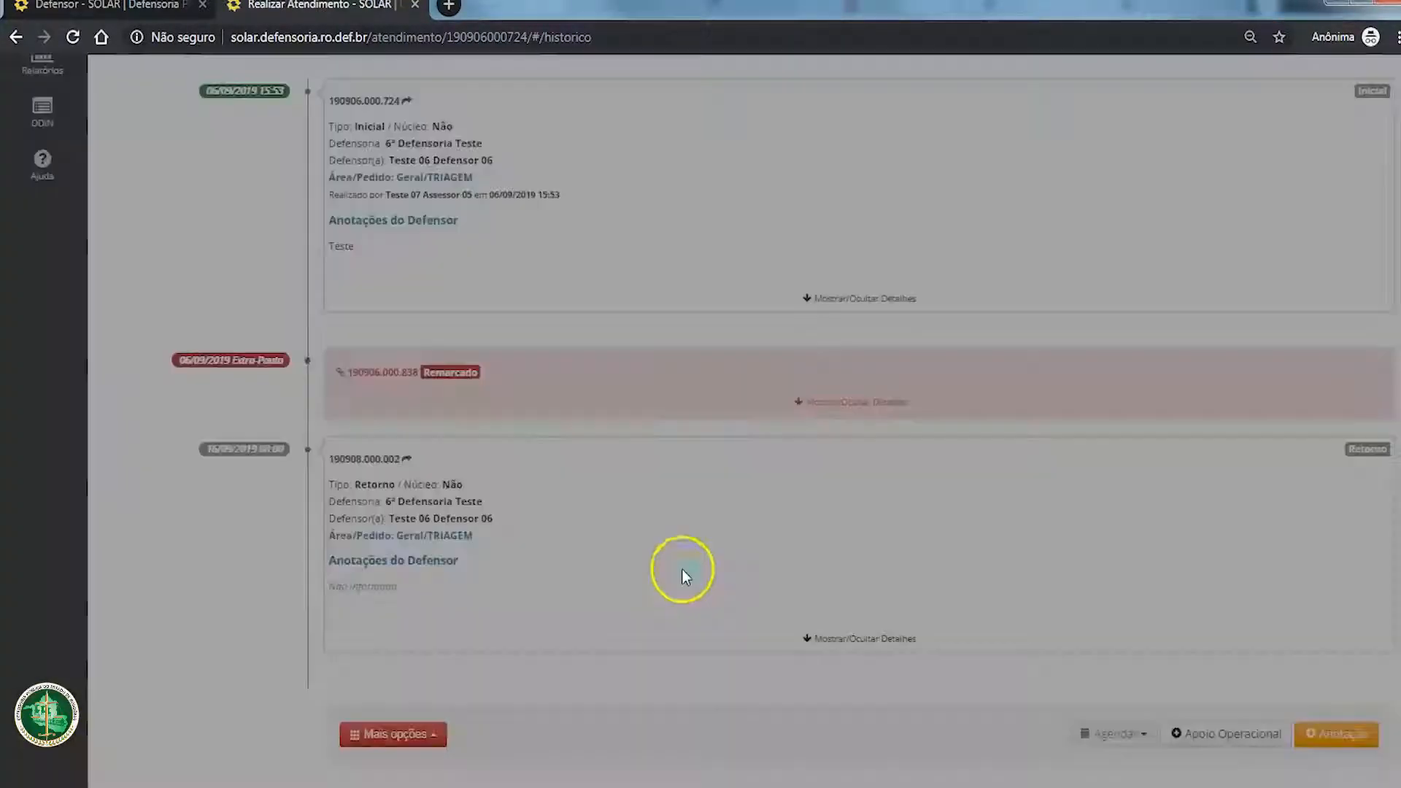
{"action": "scroll", "coordinate": [664, 647], "scroll_direction": "up", "scroll_amount": 5}
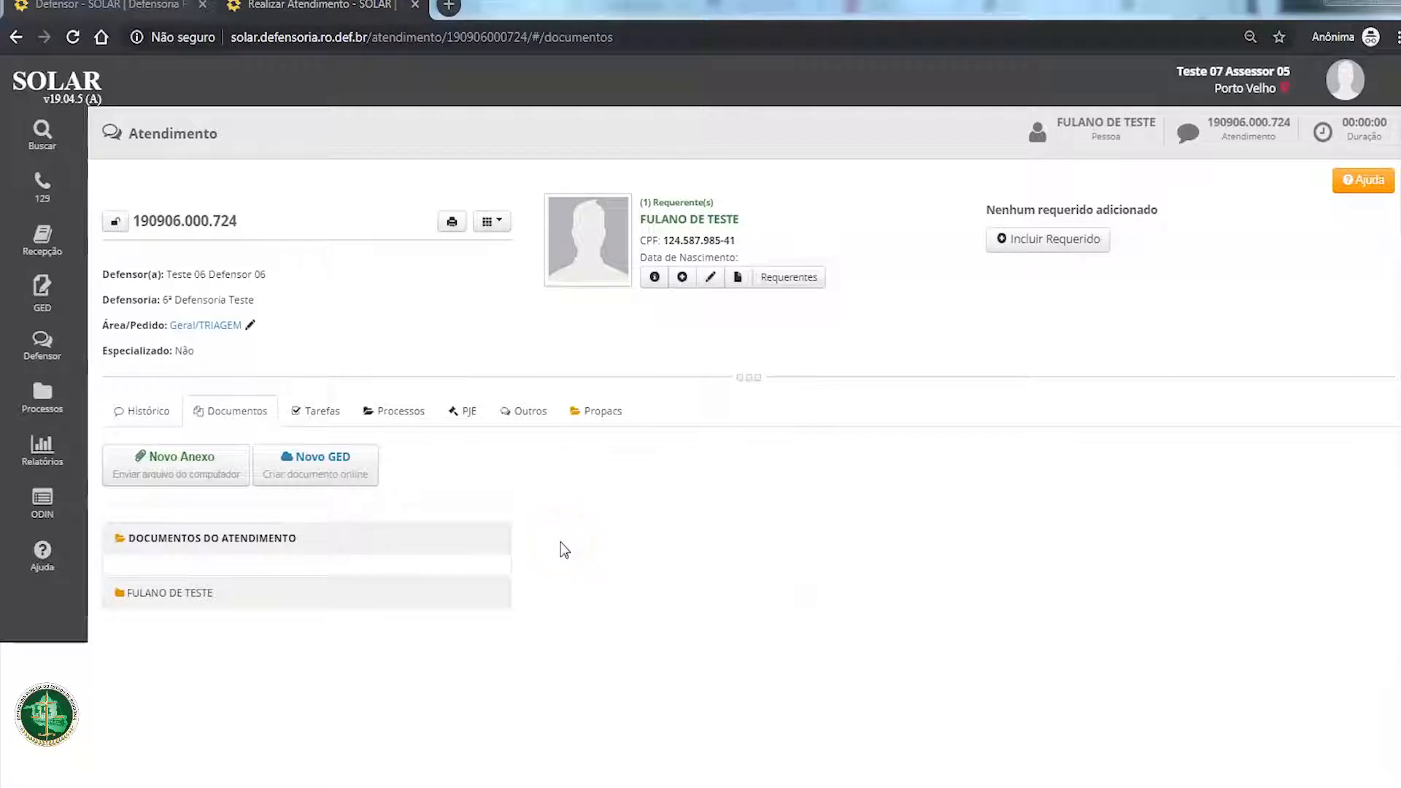
Step: Search the assisted persons by the name "TESTE" and open the attendance list of the person in the second result
{"action": "left_click", "coordinate": [70, 81]}
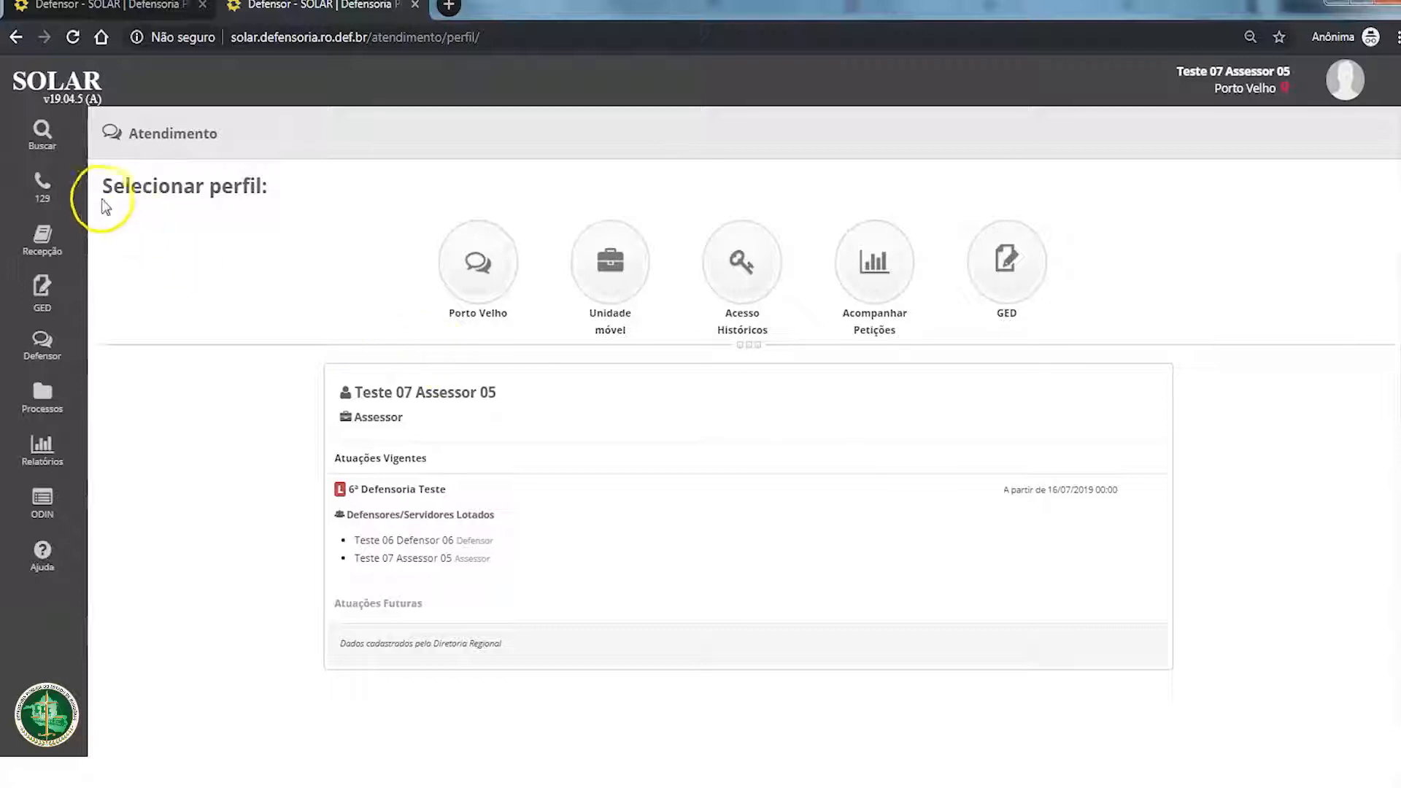
{"action": "left_click", "coordinate": [33, 133]}
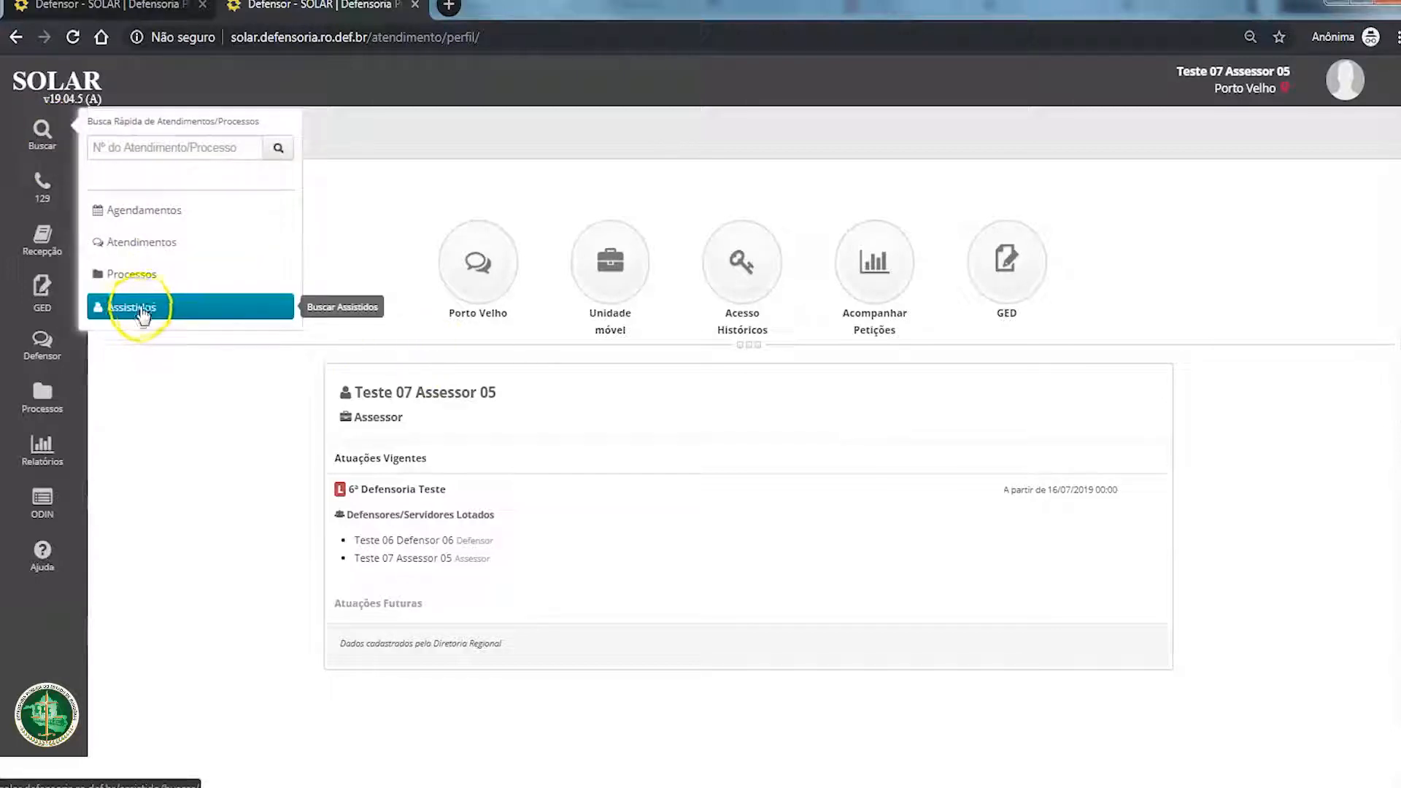
{"action": "left_click", "coordinate": [138, 316]}
{"action": "left_click", "coordinate": [426, 185]}
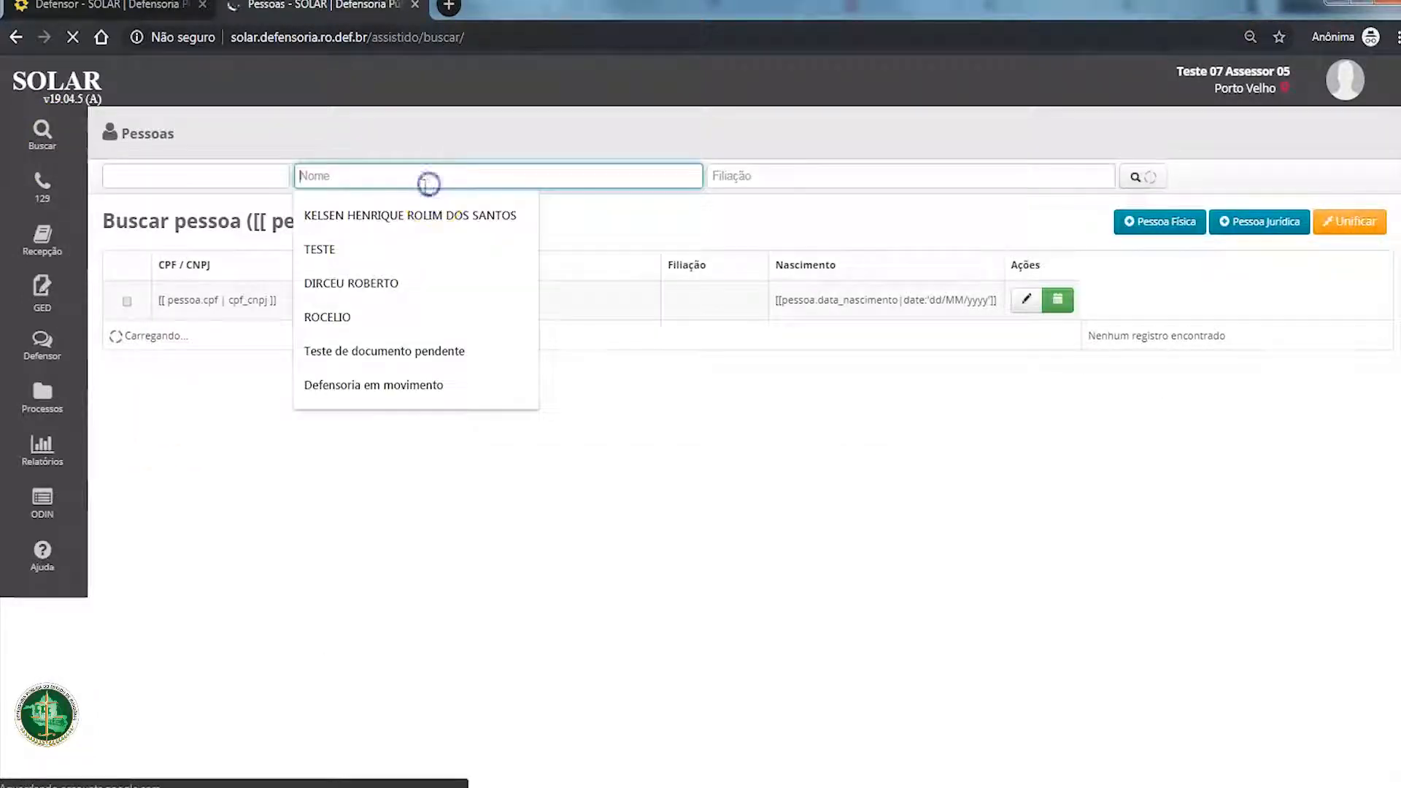
{"action": "type", "text": "TESTE"}
{"action": "key", "text": "Return"}
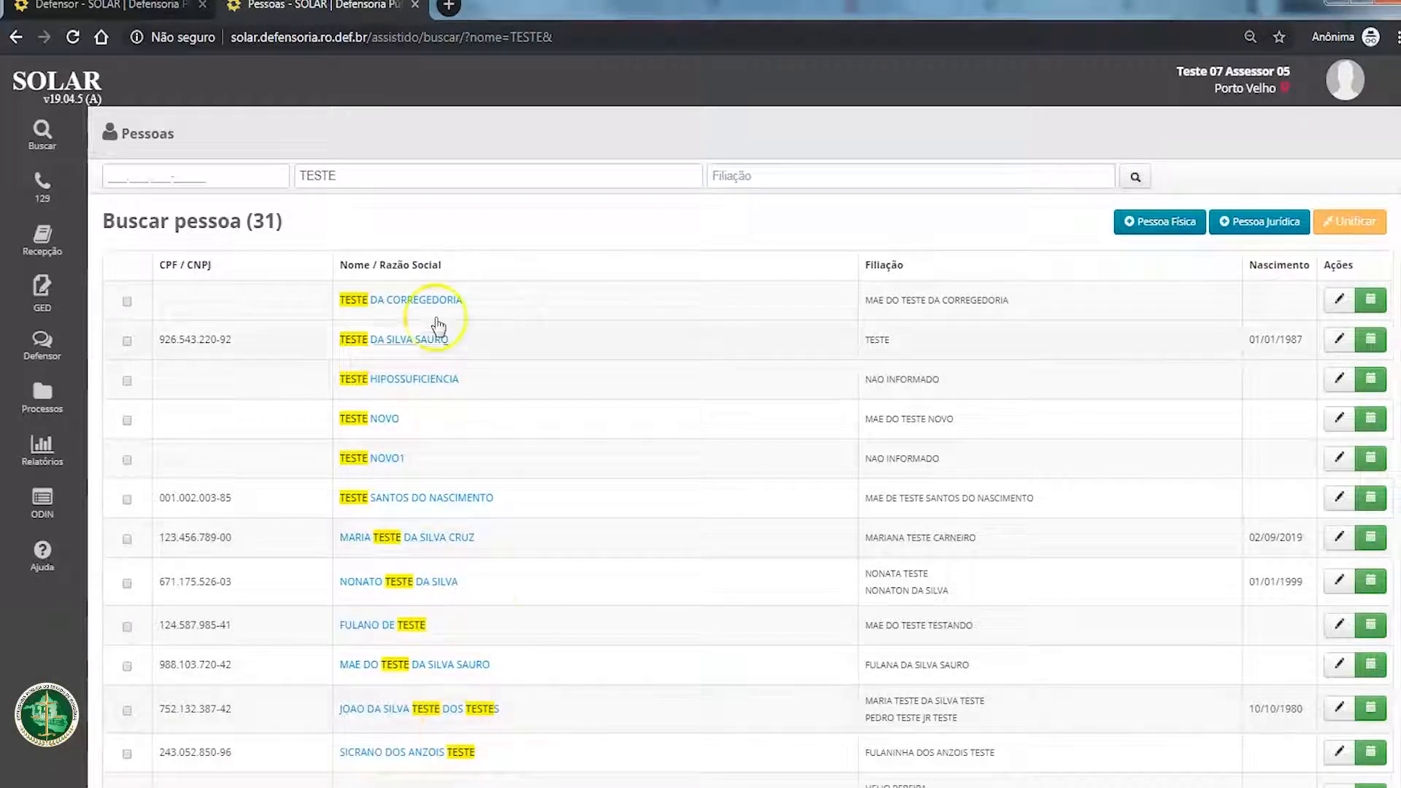
{"action": "left_click", "coordinate": [415, 341]}
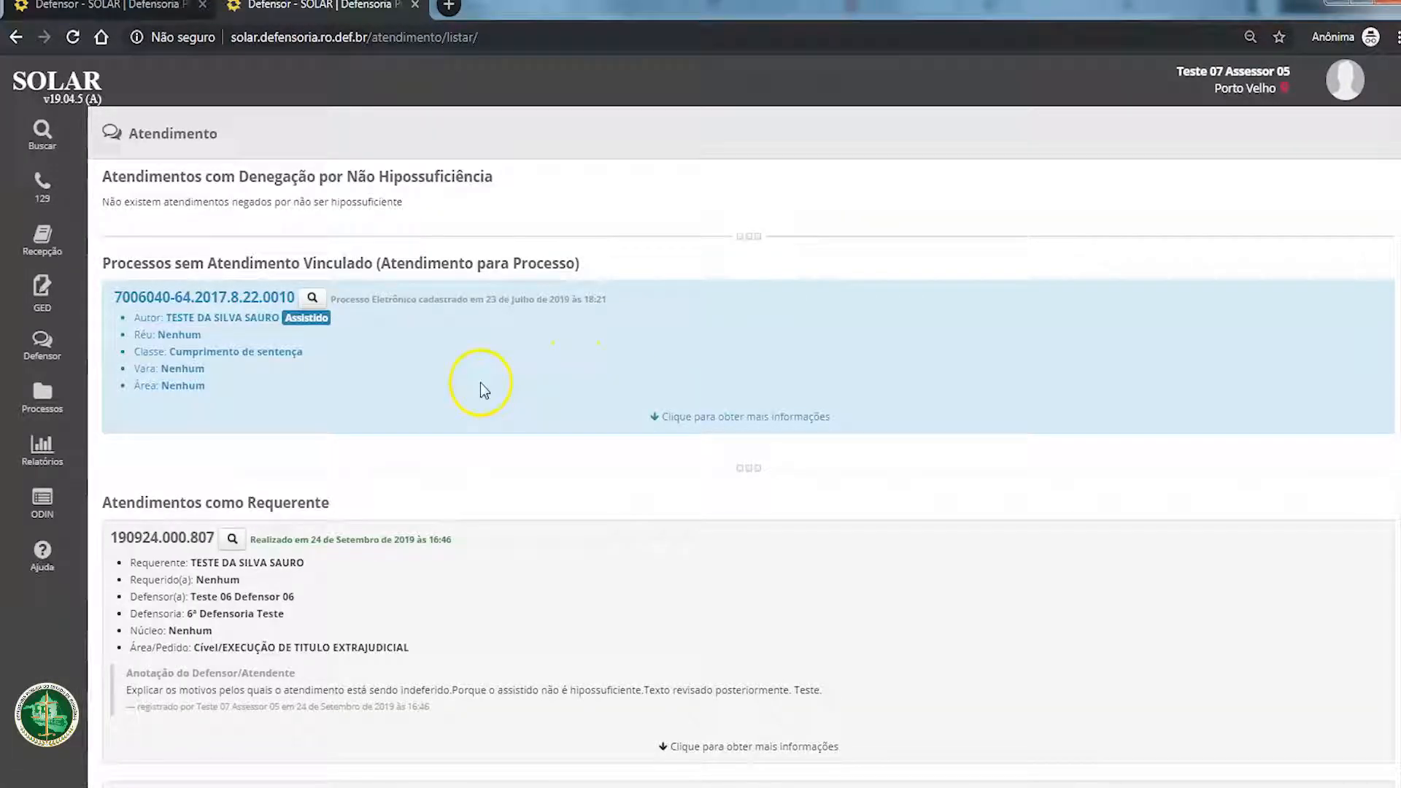
Step: Examine the process without linked attendance and expand the details of the requester's attendance held on 24 September 2019
{"action": "left_click_drag", "start_coordinate": [114, 301], "coordinate": [282, 301]}
{"action": "left_click_drag", "start_coordinate": [93, 276], "coordinate": [604, 267]}
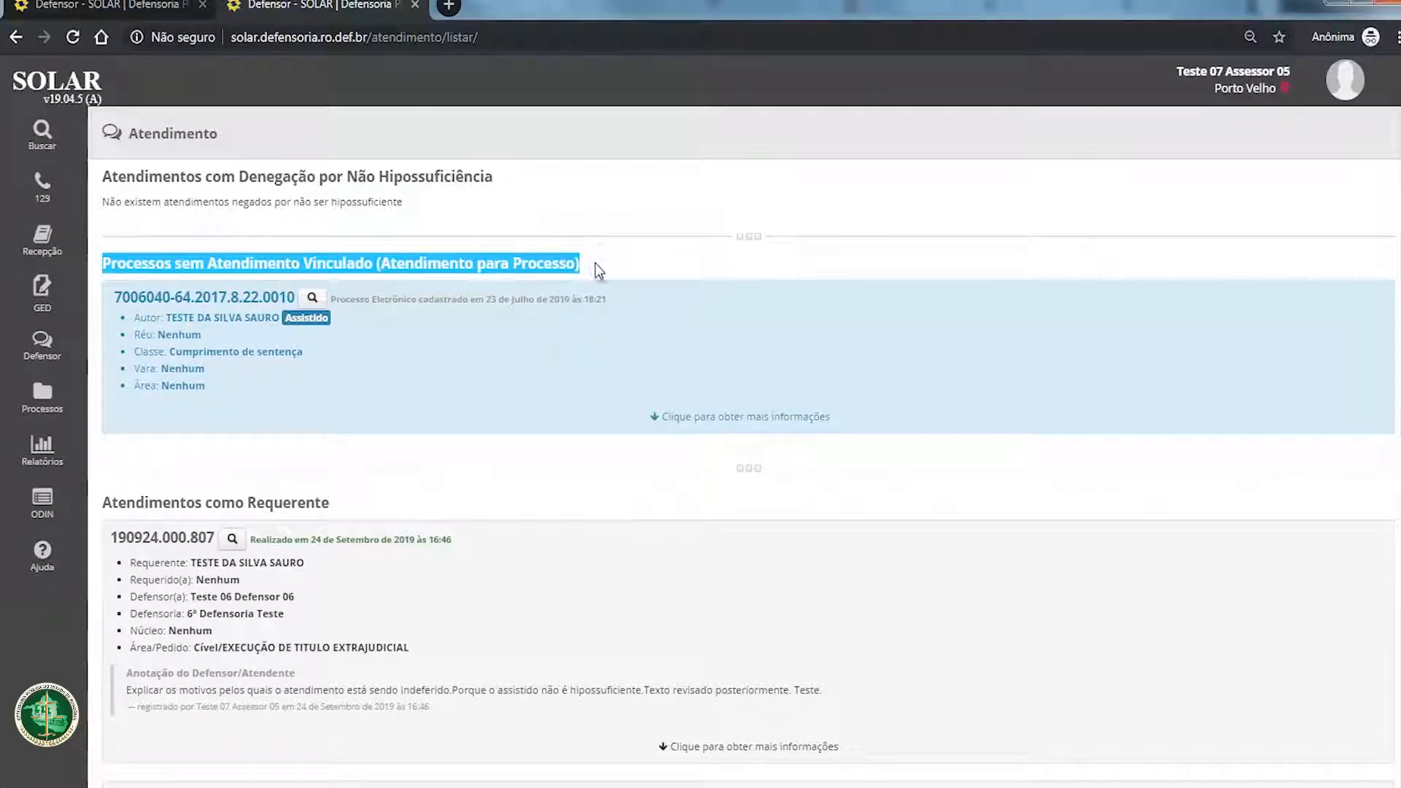
{"action": "scroll", "coordinate": [569, 285], "scroll_direction": "down", "scroll_amount": 3}
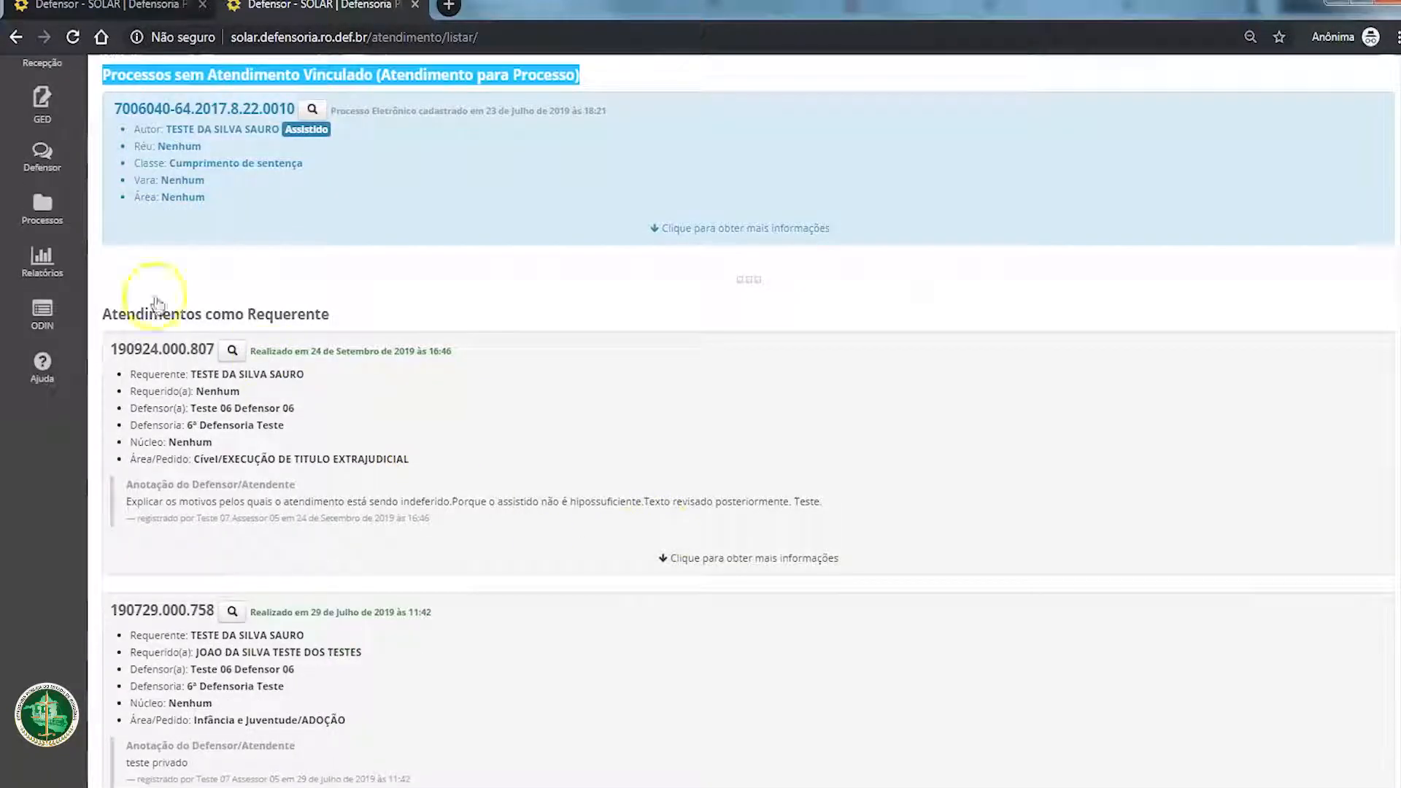
{"action": "mouse_move", "coordinate": [104, 326]}
{"action": "left_mouse_down"}
{"action": "mouse_move", "coordinate": [391, 315]}
{"action": "mouse_move", "coordinate": [453, 522]}
{"action": "mouse_move", "coordinate": [725, 578]}
{"action": "mouse_move", "coordinate": [735, 564]}
{"action": "left_mouse_up"}
{"action": "scroll", "coordinate": [471, 538], "scroll_direction": "down", "scroll_amount": 6}
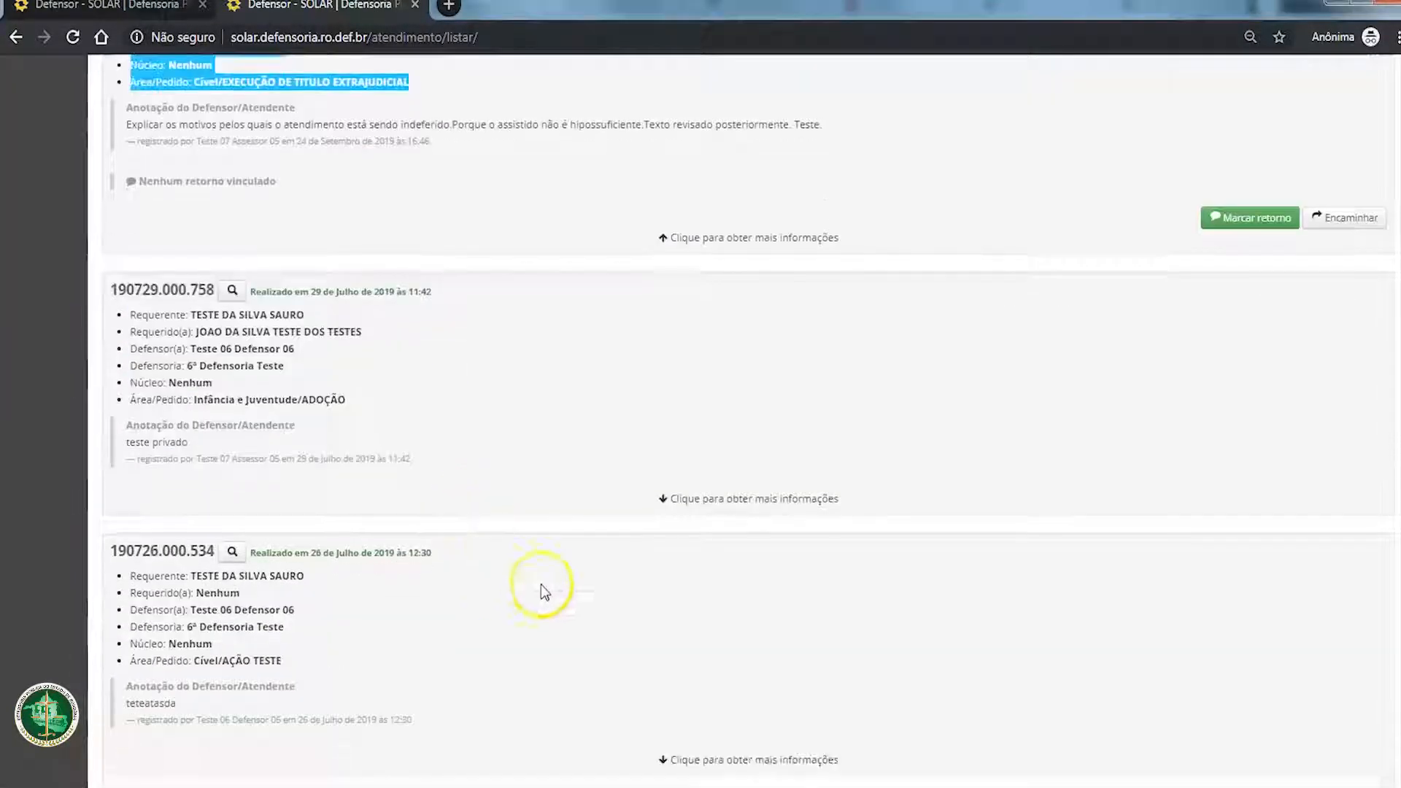
Step: Expand the Infância e Juventude/ADOÇÃO attendance of 29 July 2019 and compare its linked returns with the 24 September attendance
{"action": "left_click", "coordinate": [719, 498]}
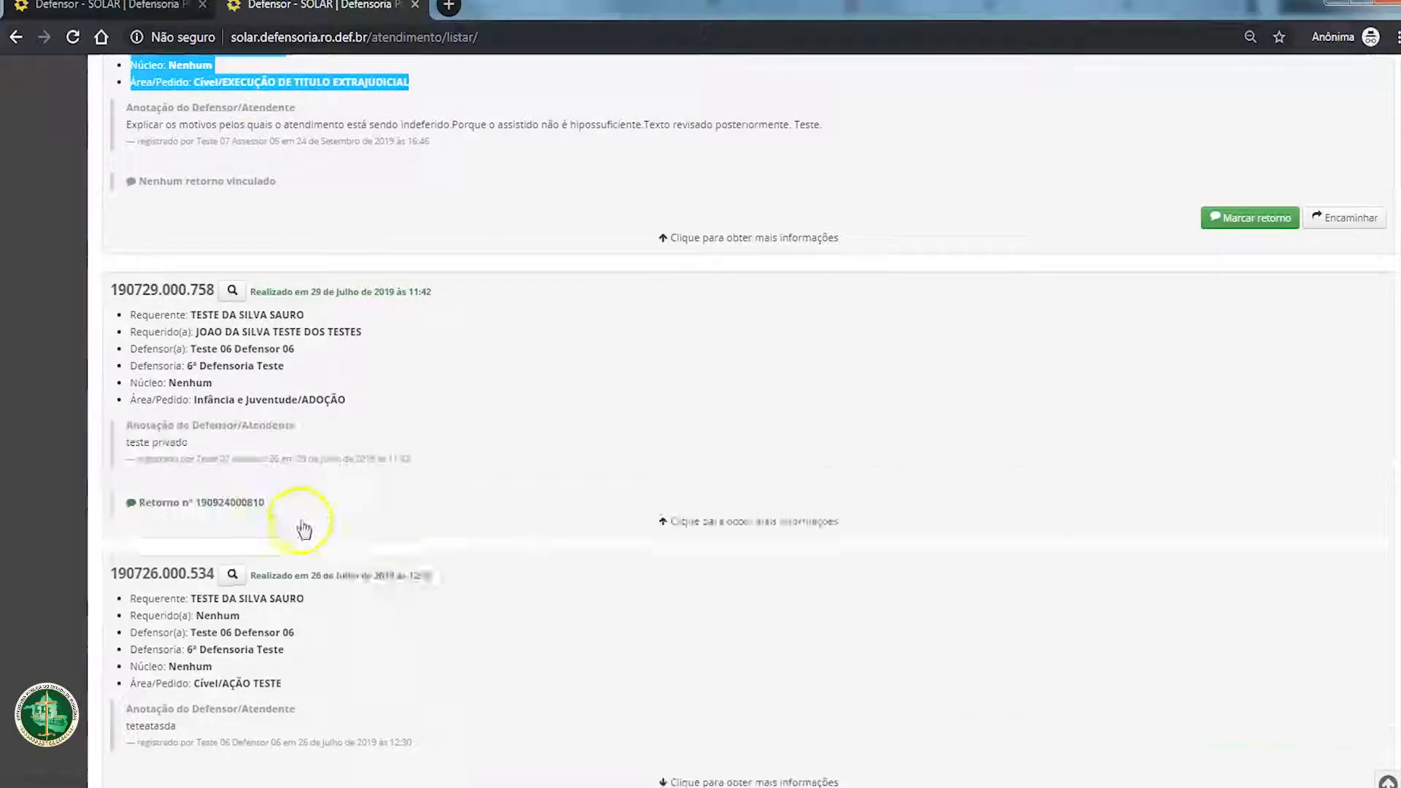
{"action": "scroll", "coordinate": [229, 485], "scroll_direction": "up", "scroll_amount": 3}
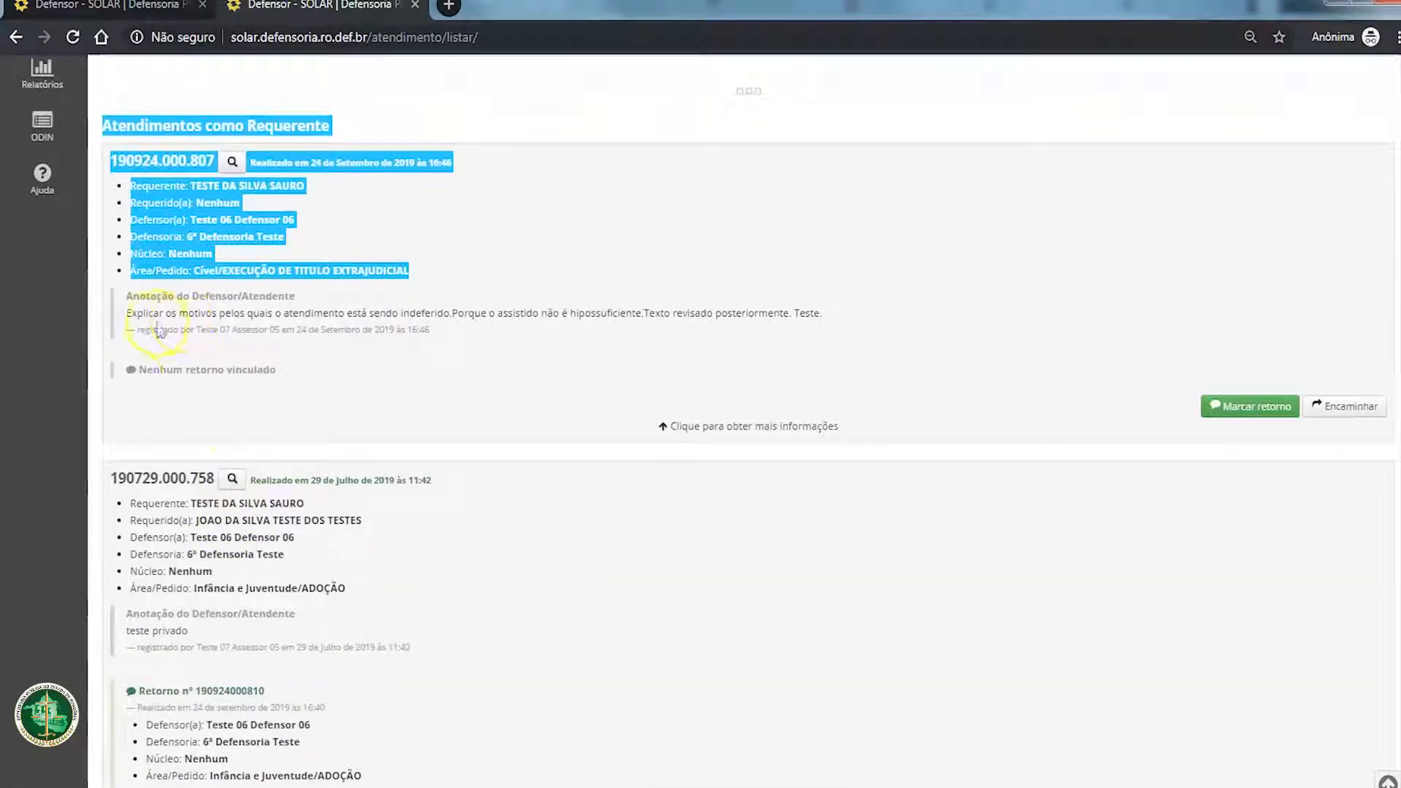
{"action": "left_click", "coordinate": [183, 376]}
{"action": "double_click", "coordinate": [186, 370]}
{"action": "scroll", "coordinate": [234, 437], "scroll_direction": "down", "scroll_amount": 13}
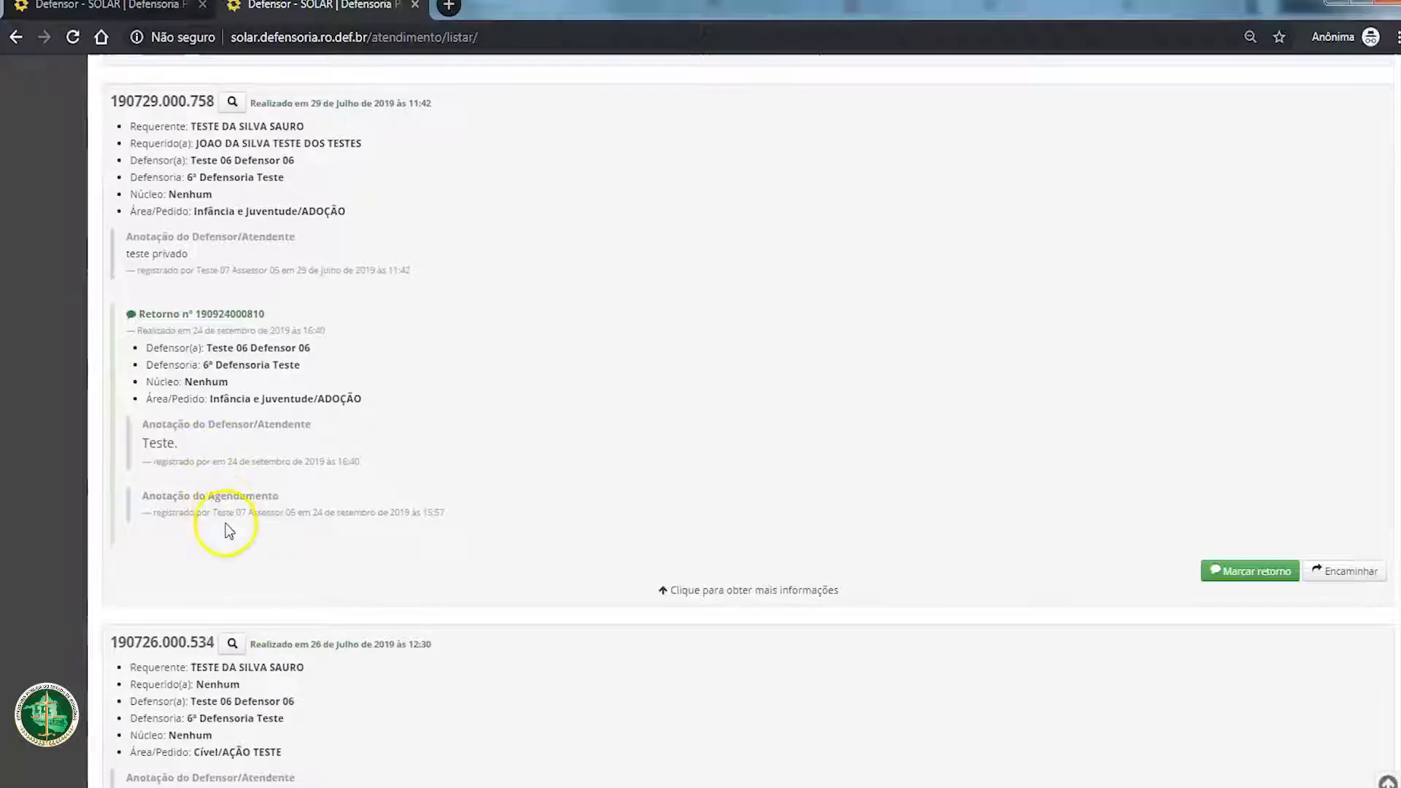
Step: Expand the attendances of 26 July 2019 and 23 July 2019 and examine their returns and linked processes
{"action": "left_click", "coordinate": [691, 476]}
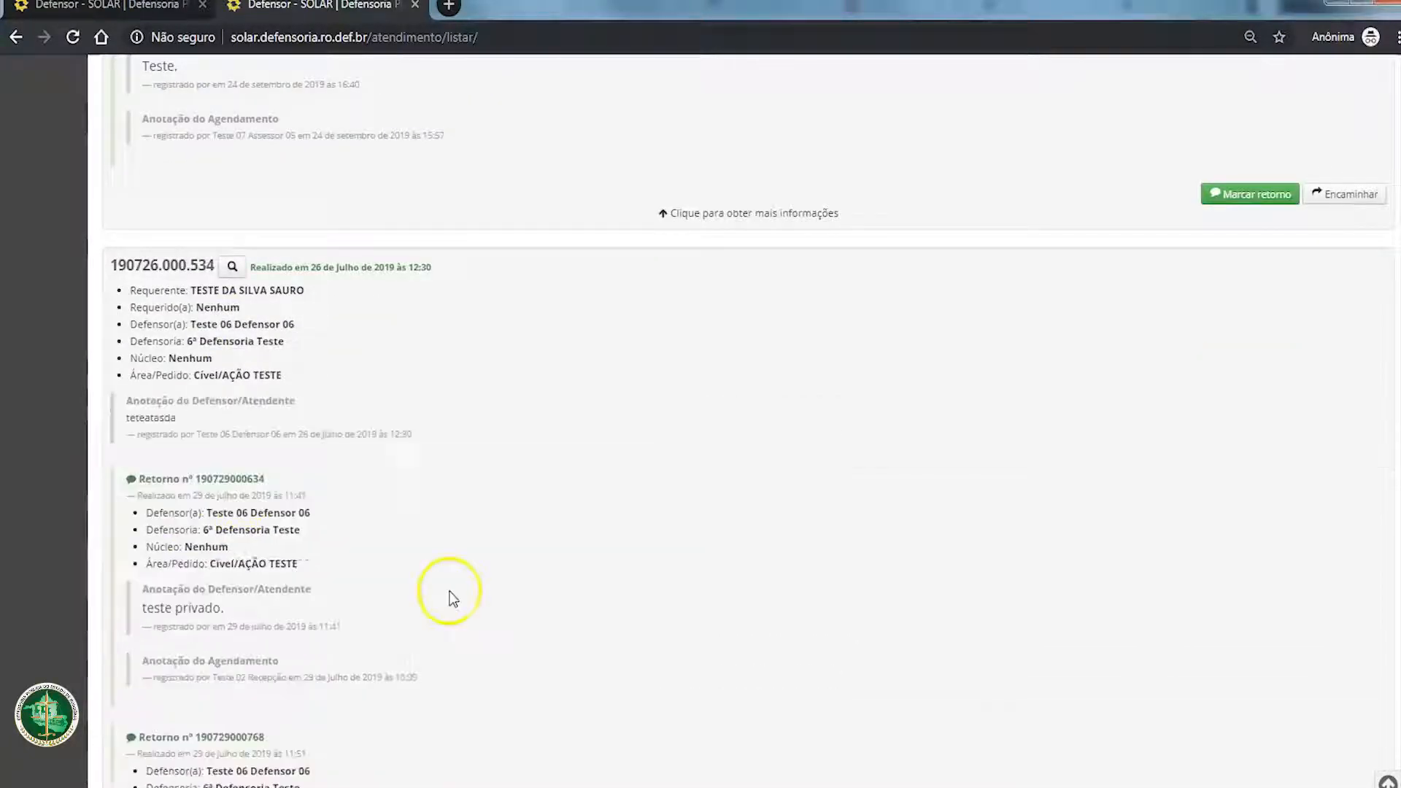
{"action": "scroll", "coordinate": [449, 597], "scroll_direction": "down", "scroll_amount": 6}
{"action": "scroll", "coordinate": [449, 597], "scroll_direction": "down", "scroll_amount": 6}
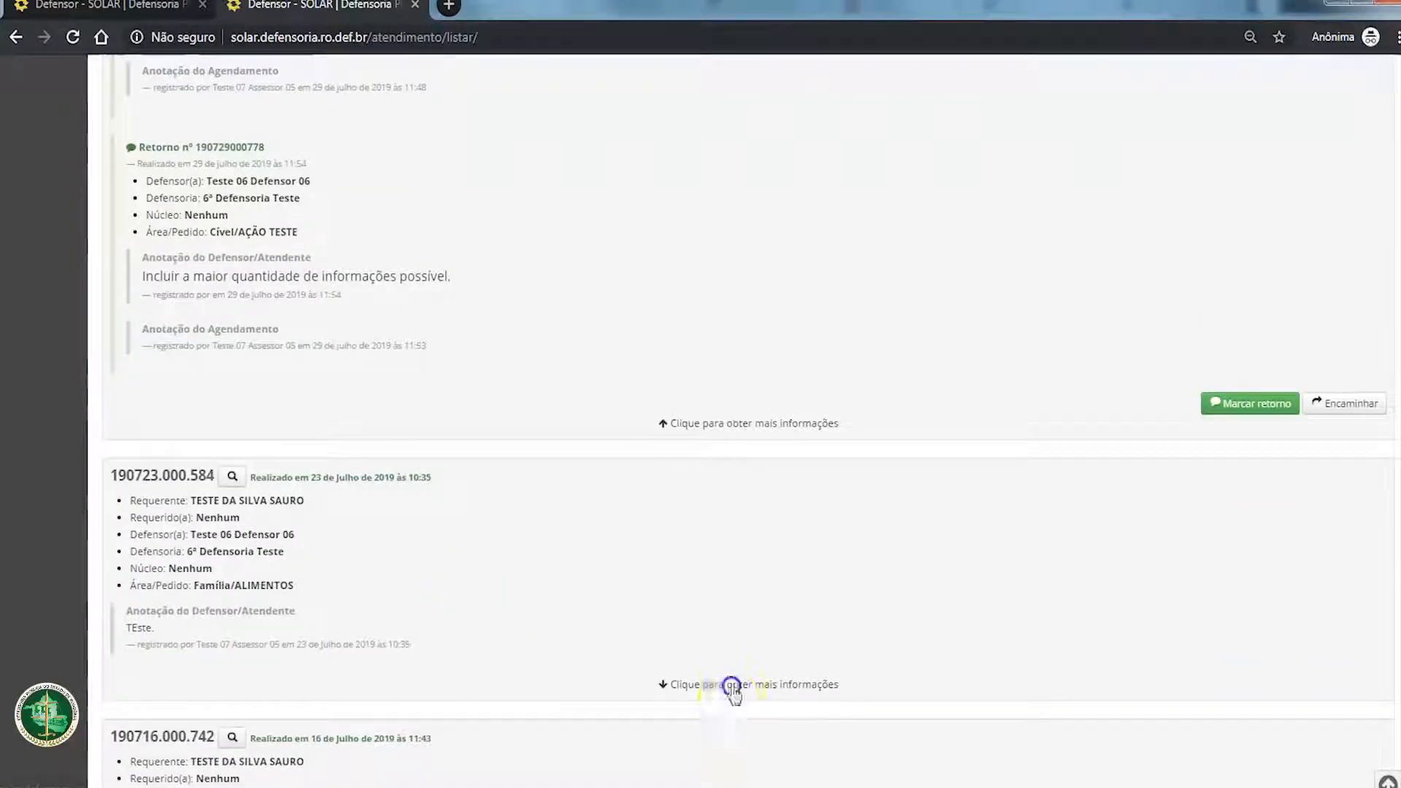
{"action": "left_click", "coordinate": [729, 682]}
{"action": "scroll", "coordinate": [387, 605], "scroll_direction": "down", "scroll_amount": 4}
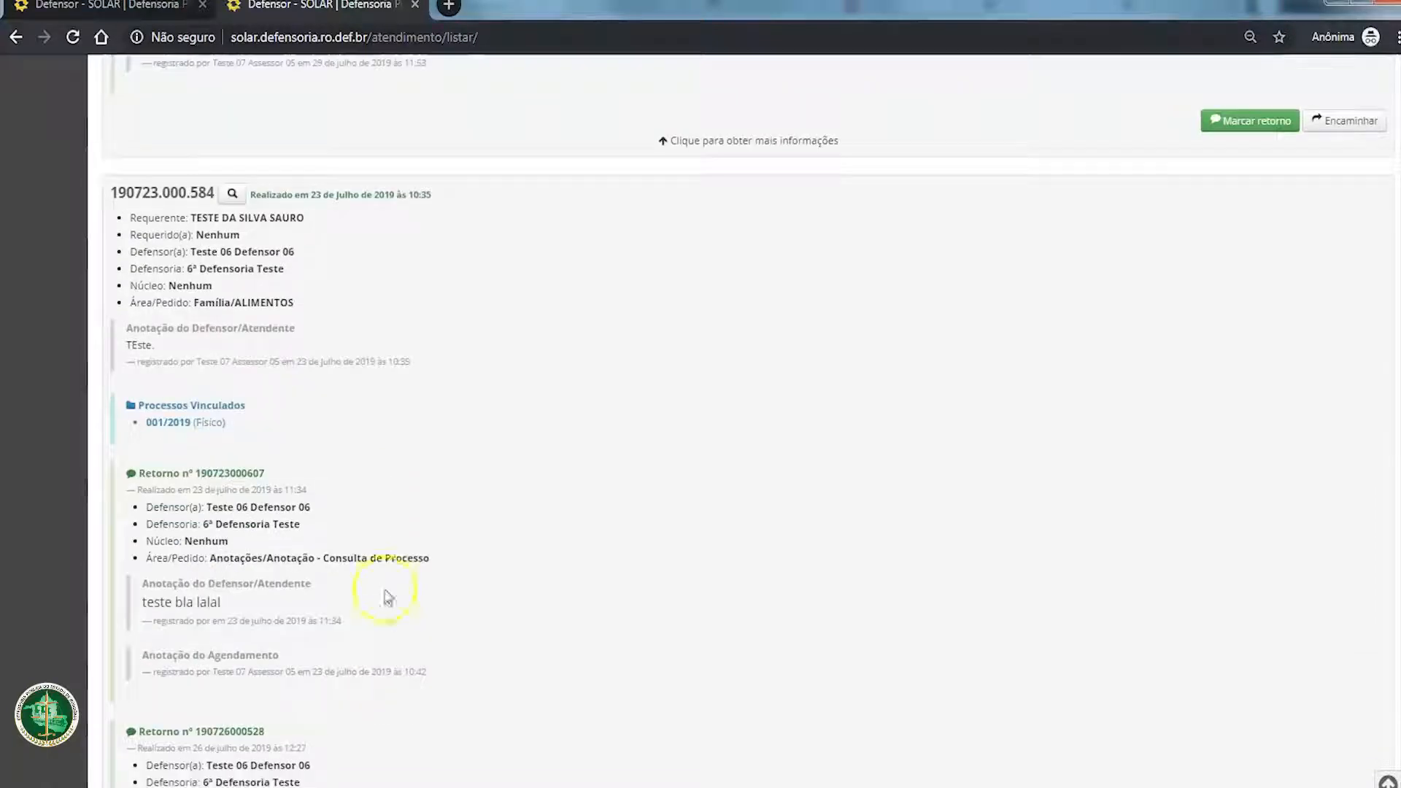
{"action": "scroll", "coordinate": [452, 317], "scroll_direction": "up", "scroll_amount": 3}
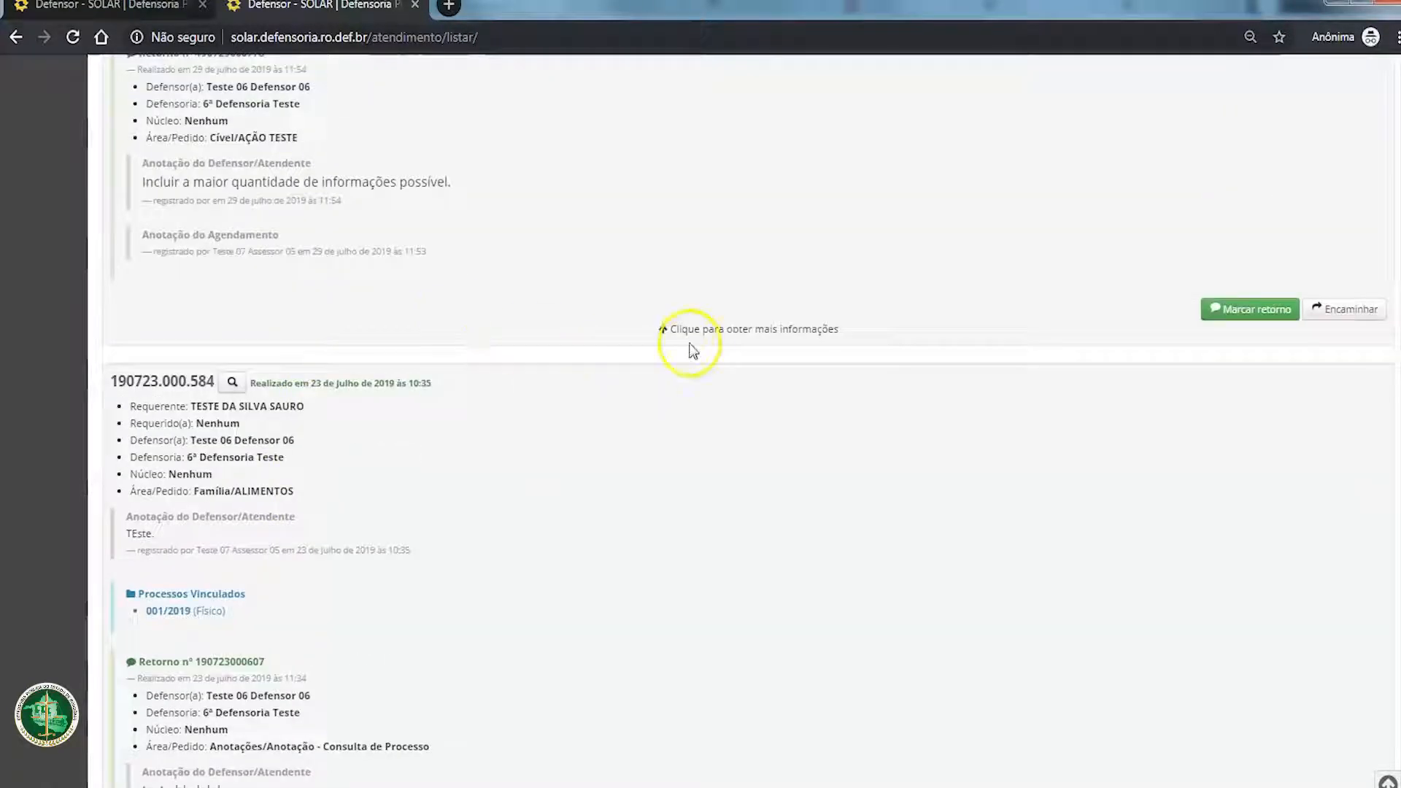
{"action": "left_click", "coordinate": [721, 329]}
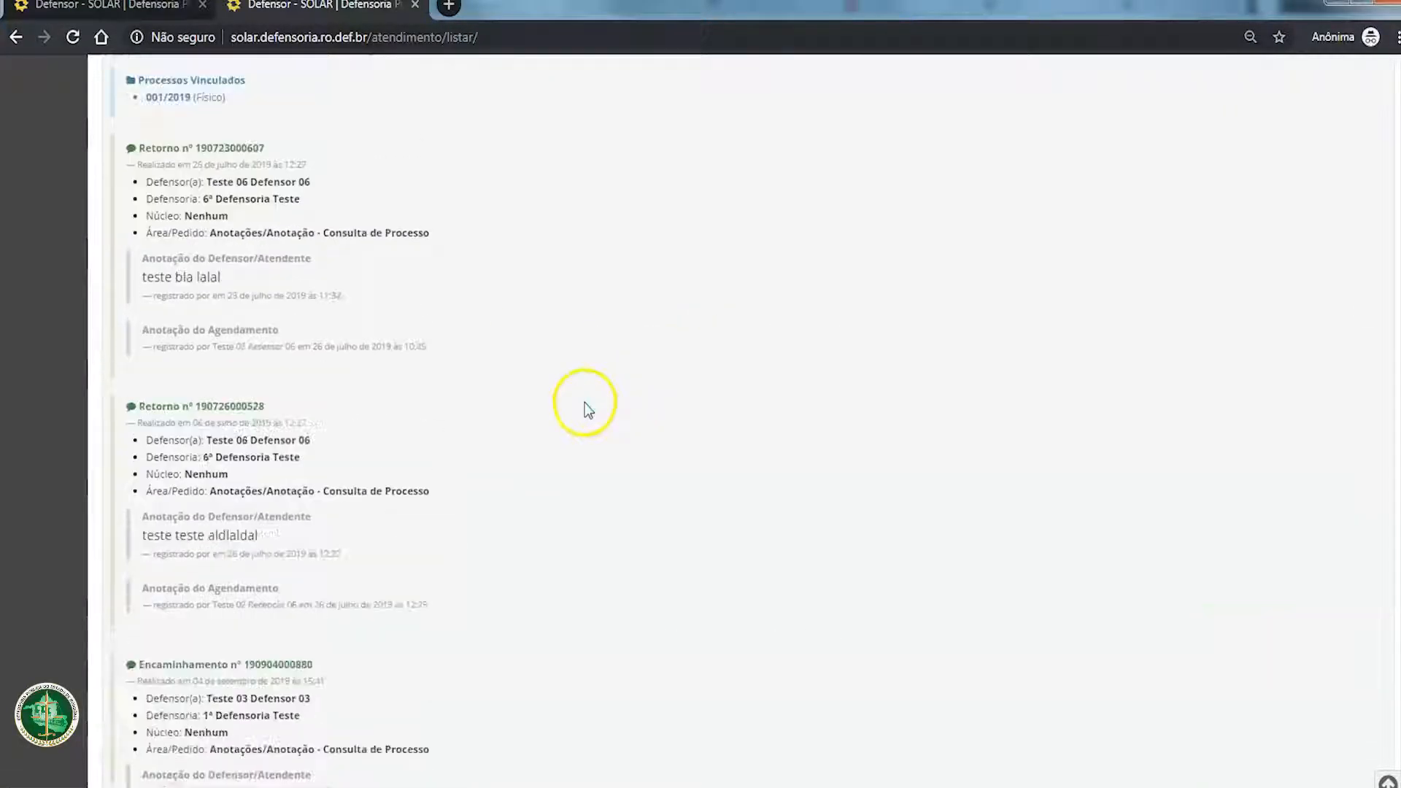
Step: Collapse the expanded details of the attendances held on 29 July 2019 and 24 September 2019
{"action": "scroll", "coordinate": [750, 304], "scroll_direction": "up", "scroll_amount": 8}
{"action": "left_click", "coordinate": [705, 402]}
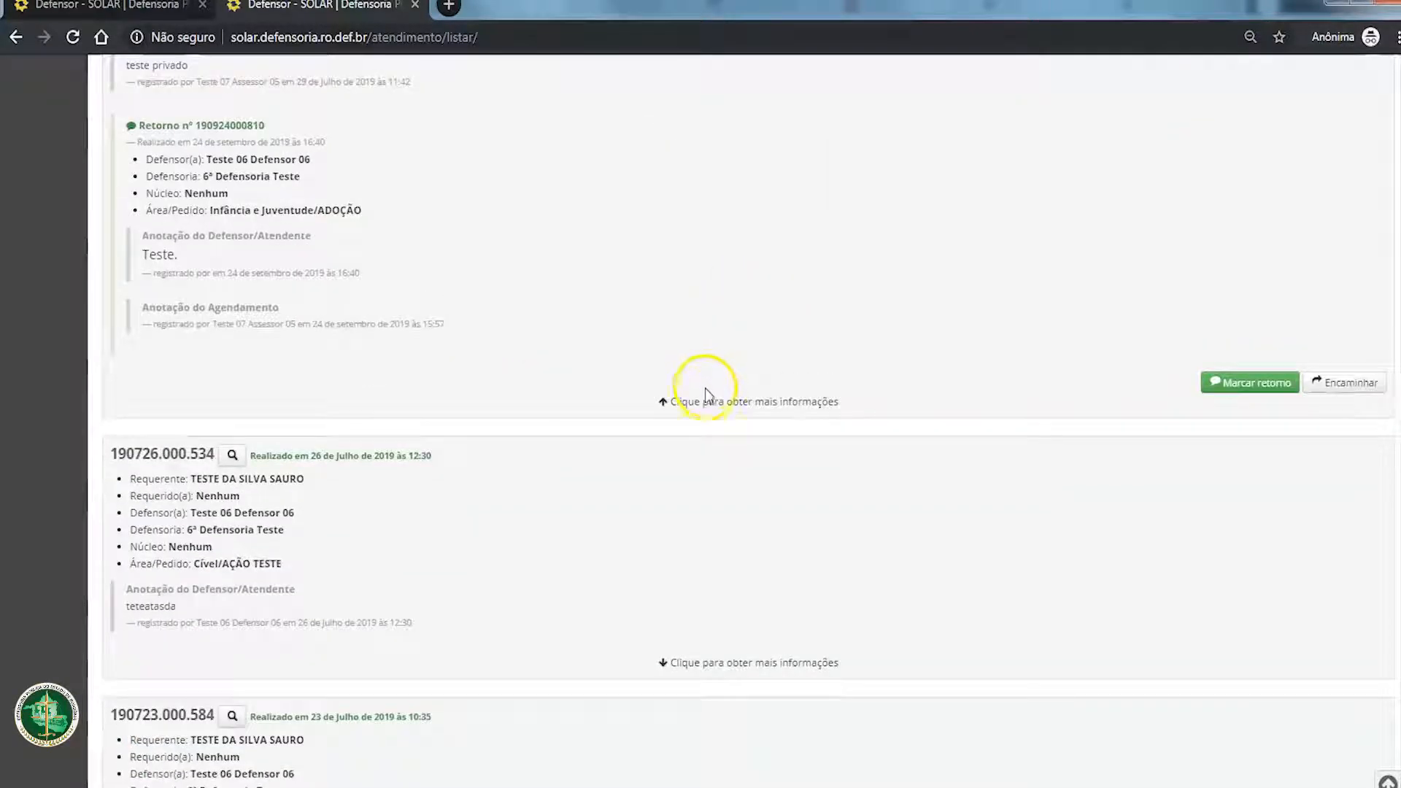
{"action": "scroll", "coordinate": [703, 410], "scroll_direction": "up", "scroll_amount": 7}
{"action": "left_click", "coordinate": [712, 420]}
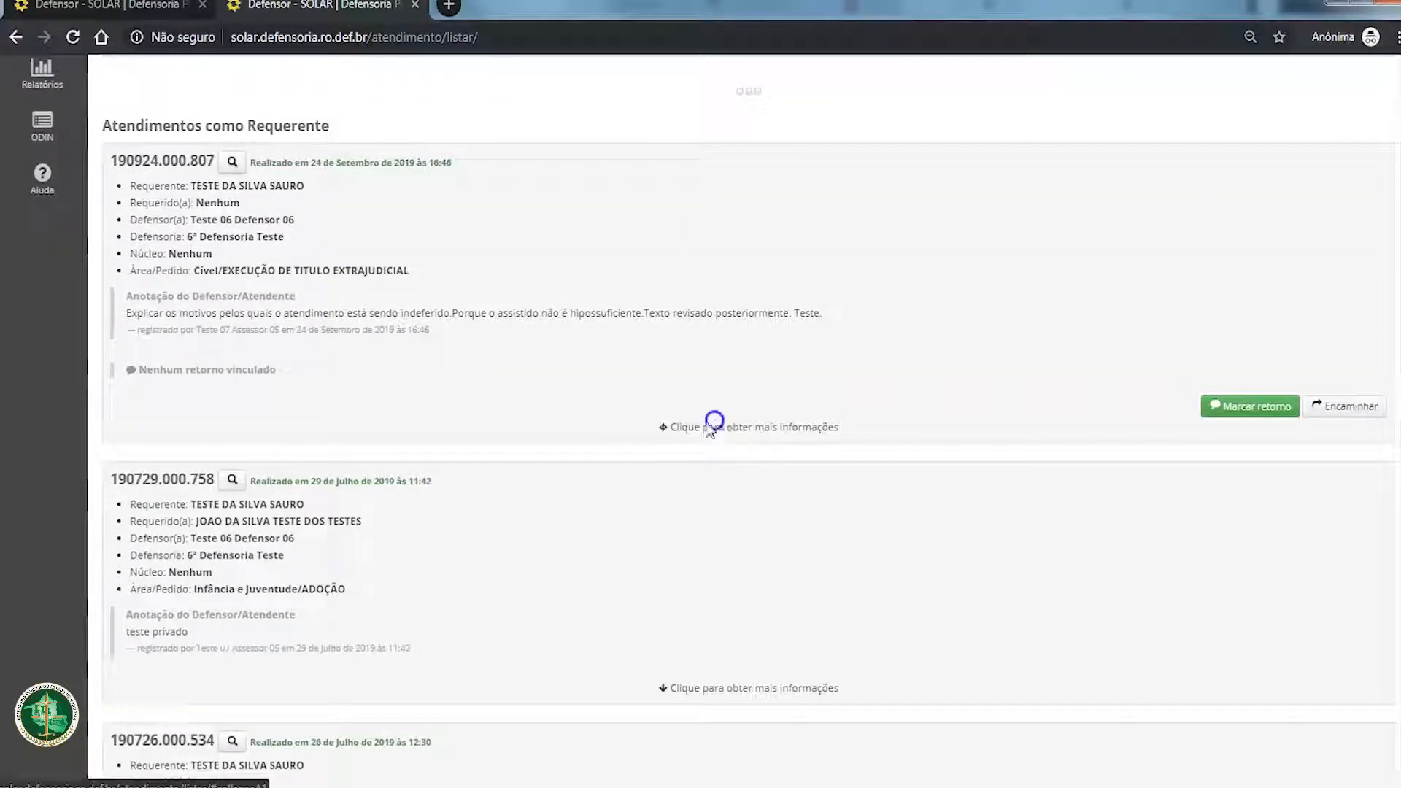
Step: Examine the Família/ALIMENTOS attendance of 23 July 2019, including its header, parties, defender and annotation
{"action": "scroll", "coordinate": [658, 409], "scroll_direction": "down", "scroll_amount": 7}
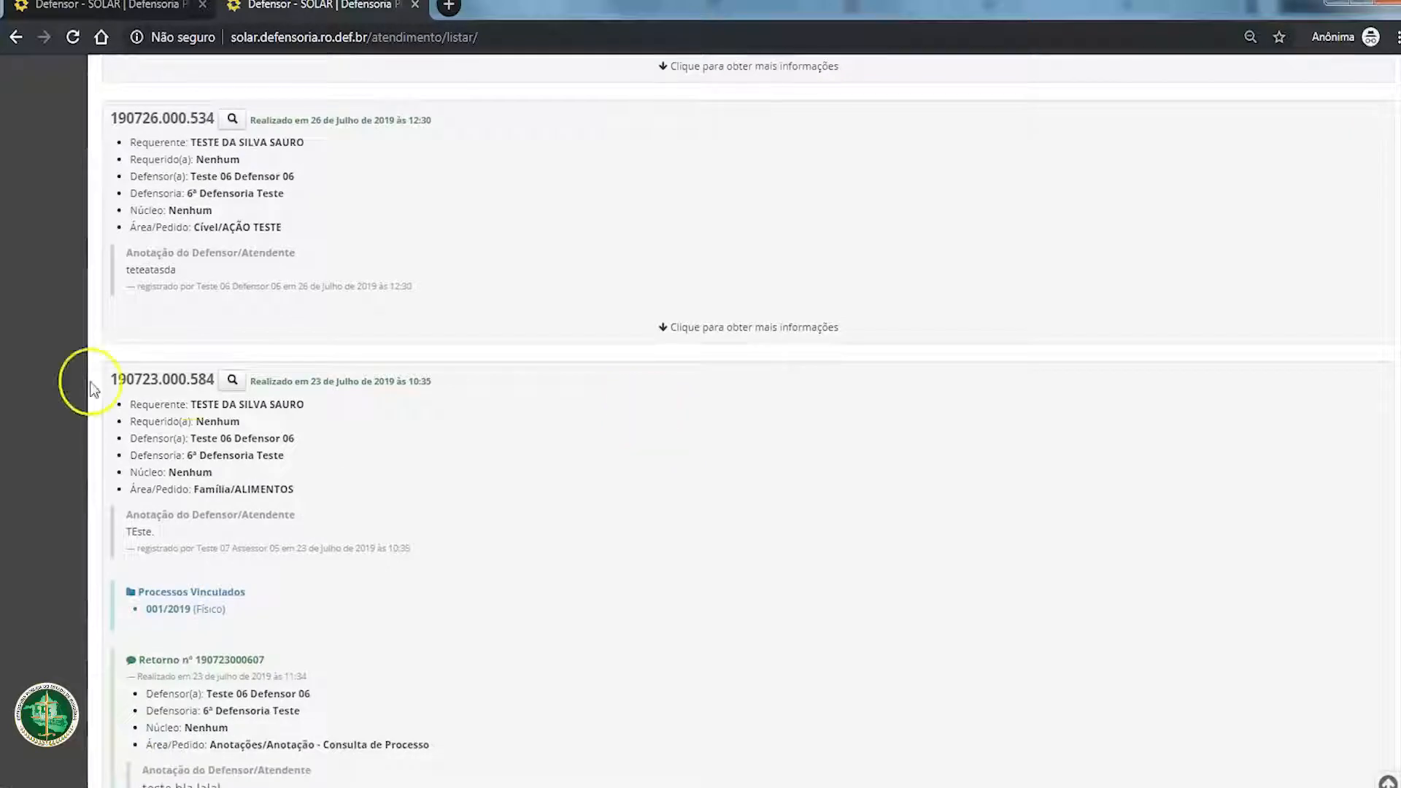
{"action": "left_click_drag", "start_coordinate": [110, 375], "coordinate": [484, 531]}
{"action": "left_click_drag", "start_coordinate": [289, 601], "coordinate": [134, 602]}
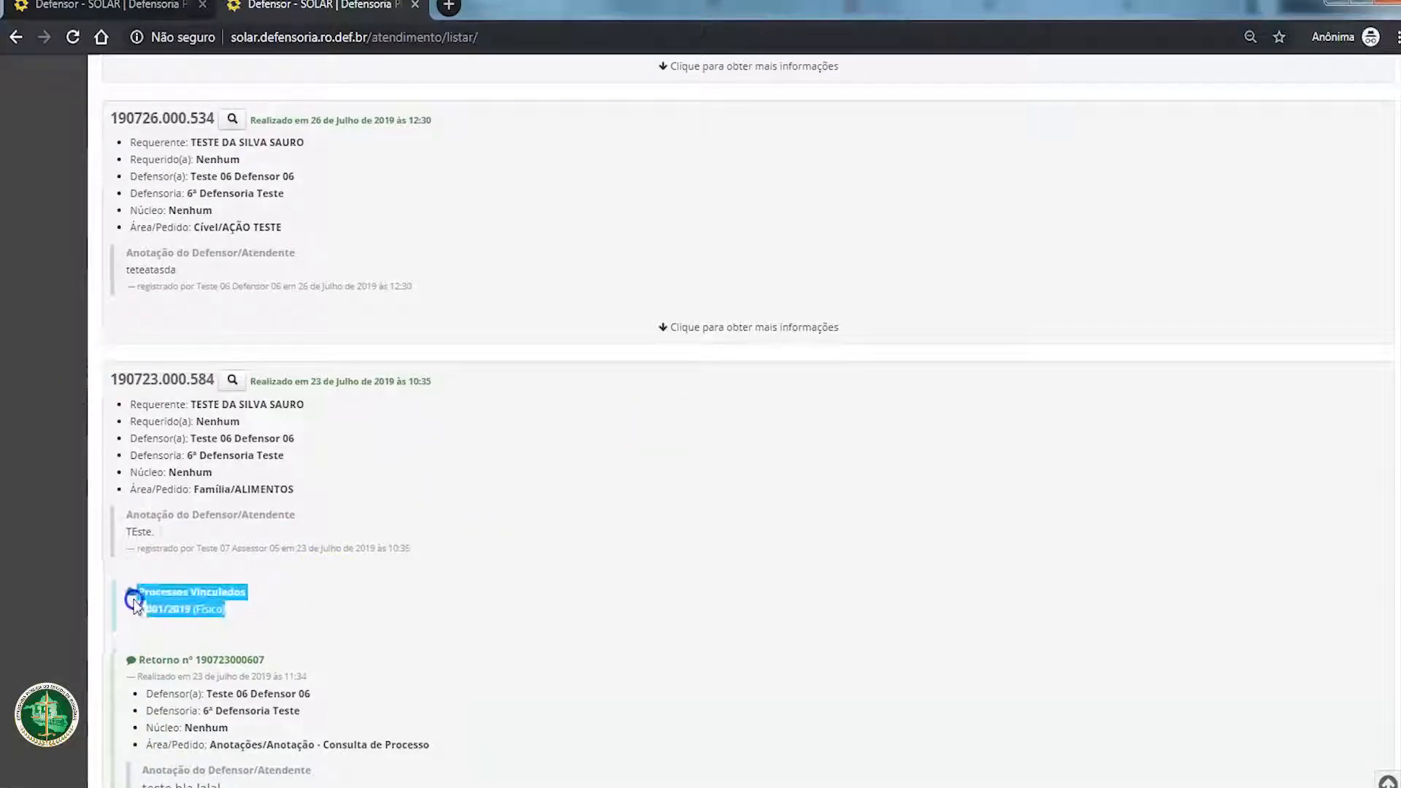
{"action": "left_click", "coordinate": [180, 593]}
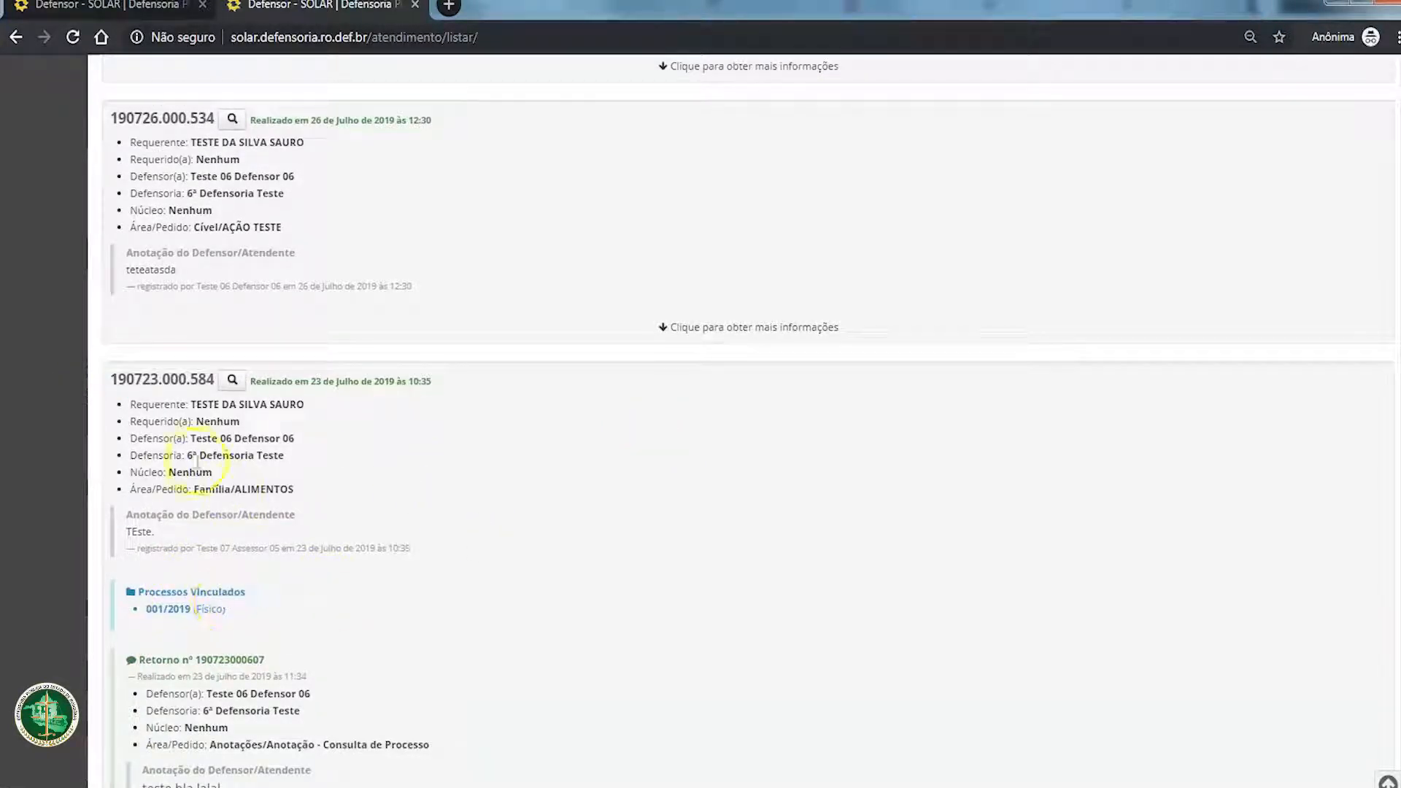
{"action": "left_click_drag", "start_coordinate": [111, 379], "coordinate": [558, 384]}
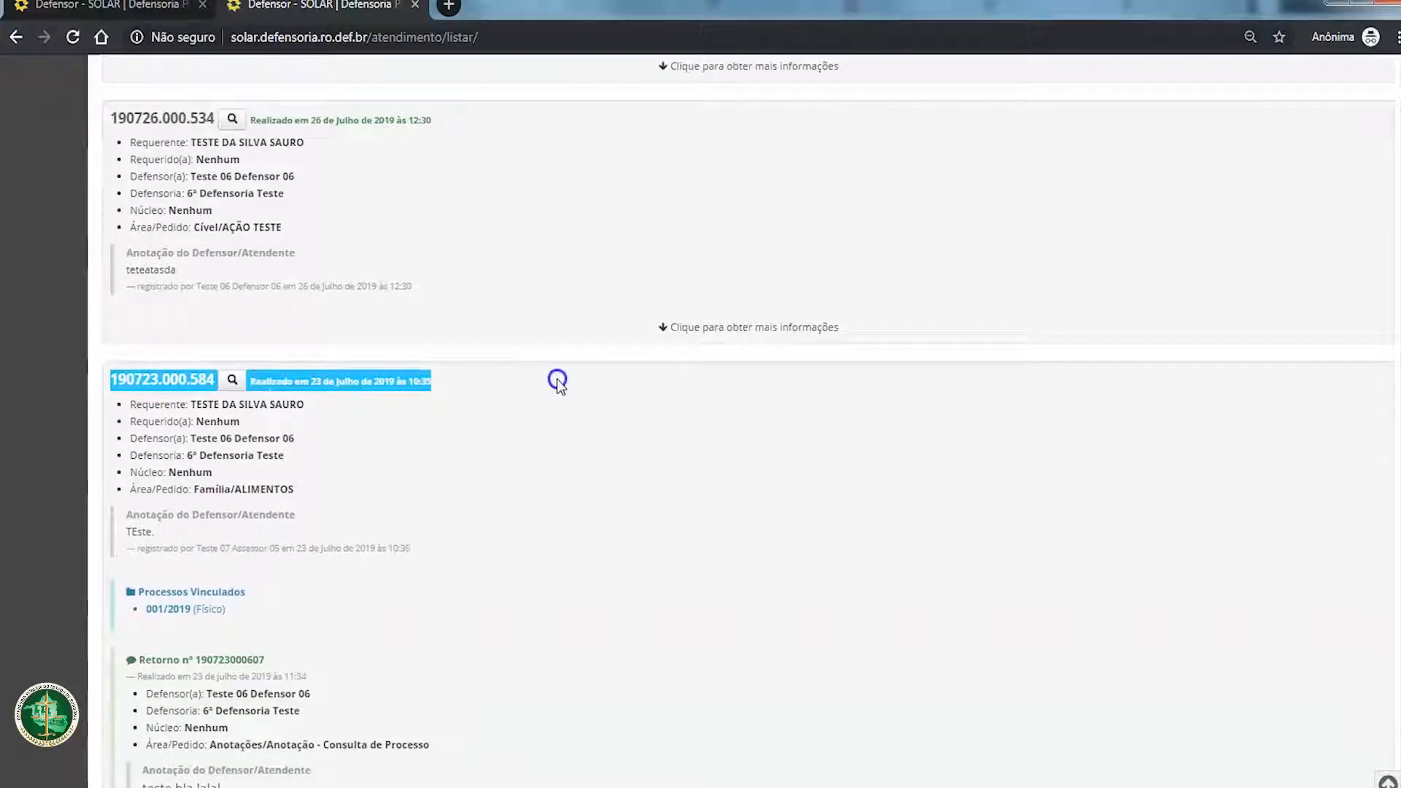
{"action": "left_click", "coordinate": [416, 424]}
{"action": "mouse_move", "coordinate": [130, 368]}
{"action": "left_mouse_down"}
{"action": "mouse_move", "coordinate": [459, 400]}
{"action": "mouse_move", "coordinate": [519, 554]}
{"action": "left_mouse_up"}
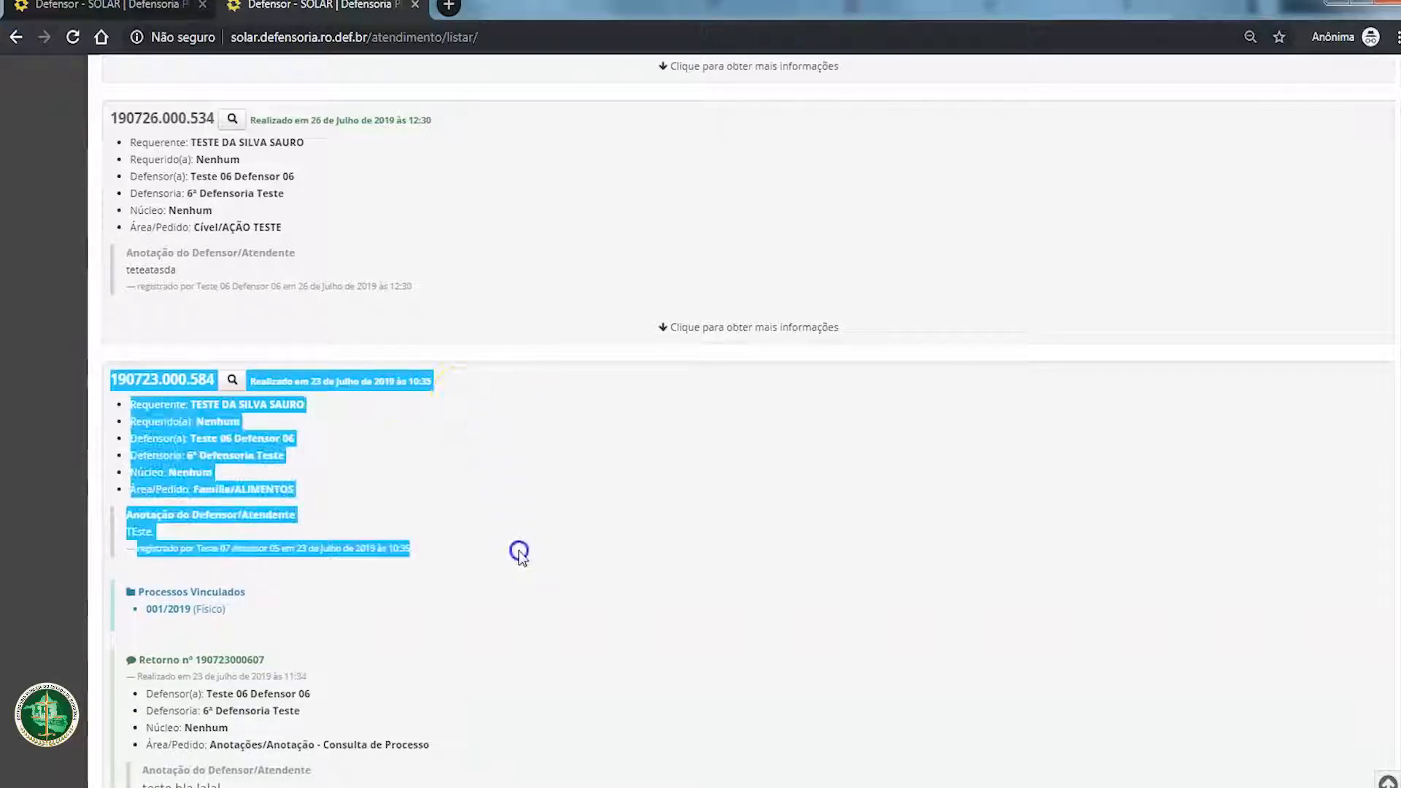
{"action": "left_click", "coordinate": [519, 554]}
Step: Examine the linked processes of the 23 July 2019 attendance against the attendance's own data
{"action": "left_click_drag", "start_coordinate": [257, 621], "coordinate": [119, 598]}
{"action": "left_click", "coordinate": [265, 595]}
{"action": "left_click_drag", "start_coordinate": [234, 614], "coordinate": [137, 596]}
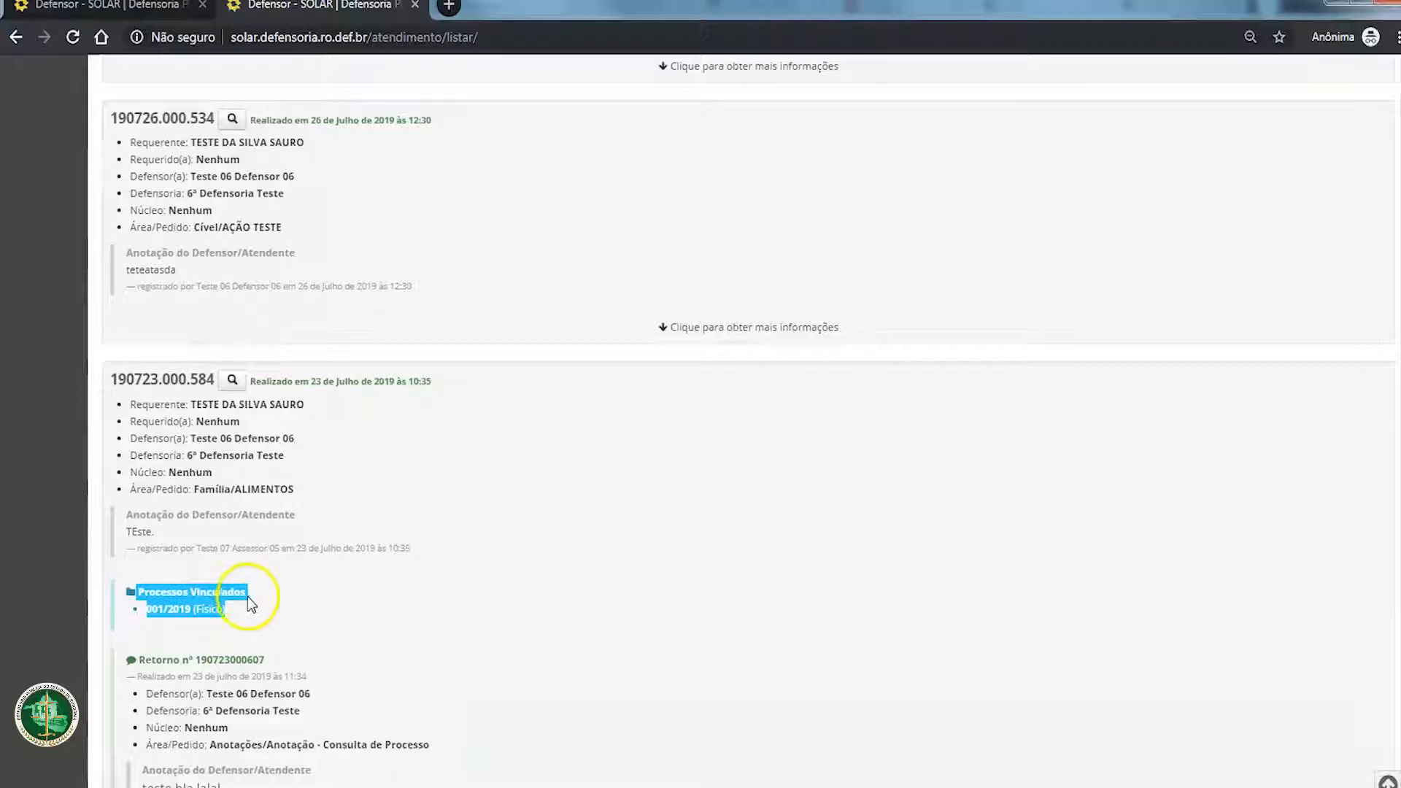
{"action": "left_click", "coordinate": [228, 634]}
{"action": "left_click_drag", "start_coordinate": [250, 625], "coordinate": [133, 593]}
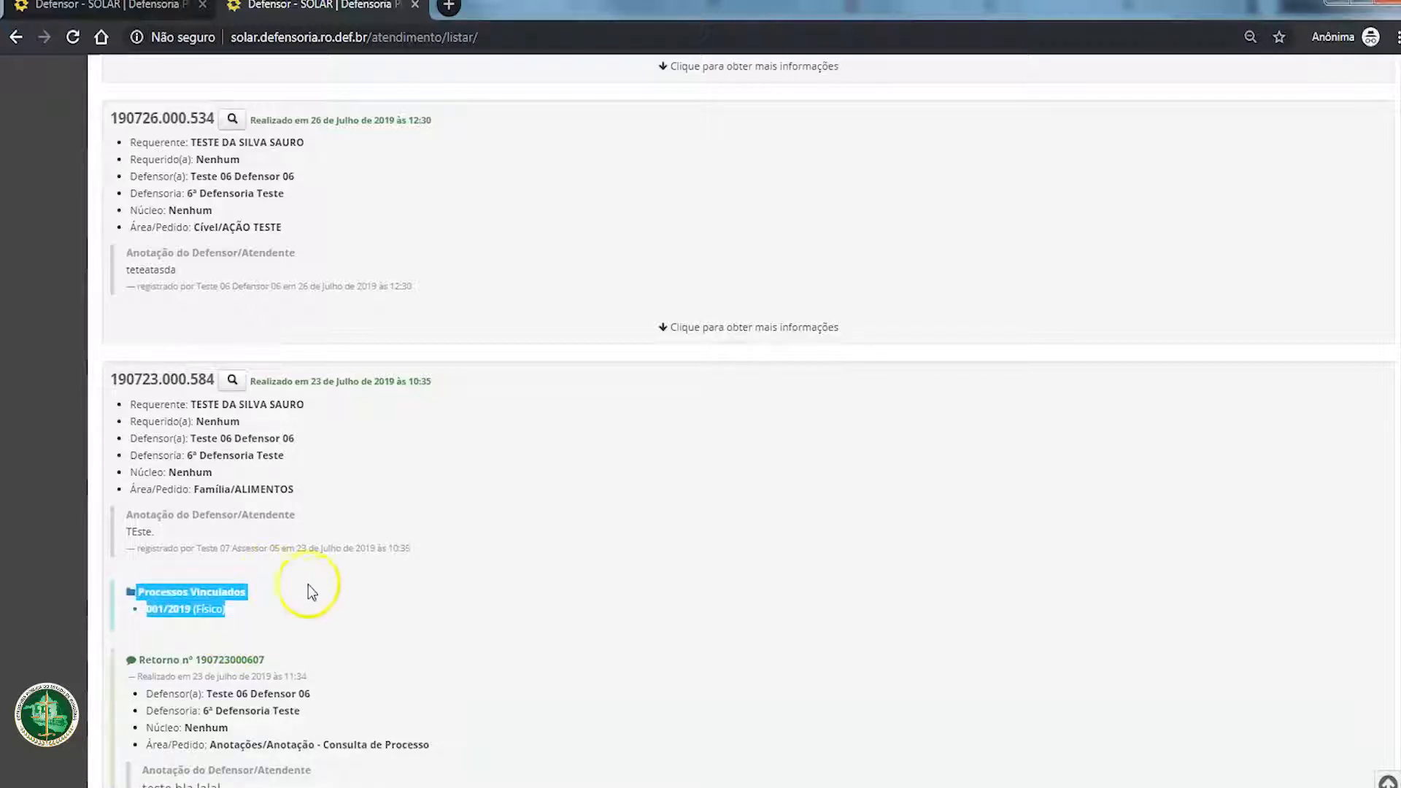
{"action": "left_click", "coordinate": [248, 620]}
{"action": "left_click_drag", "start_coordinate": [109, 375], "coordinate": [306, 604]}
{"action": "left_click", "coordinate": [258, 481]}
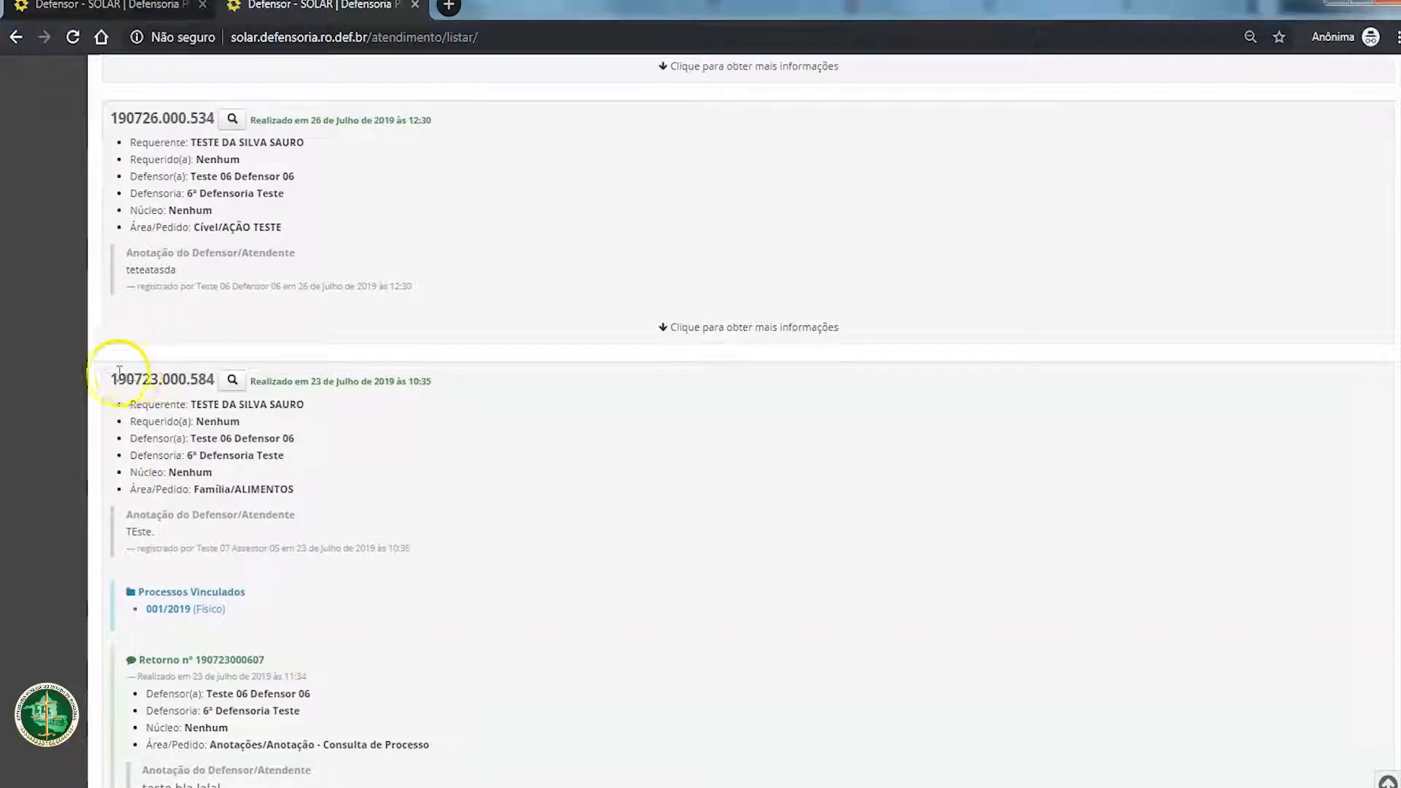
{"action": "left_click_drag", "start_coordinate": [111, 375], "coordinate": [470, 615]}
Step: Examine the number and assisted author of the process listed without linked attendance
{"action": "scroll", "coordinate": [447, 610], "scroll_direction": "up", "scroll_amount": 15}
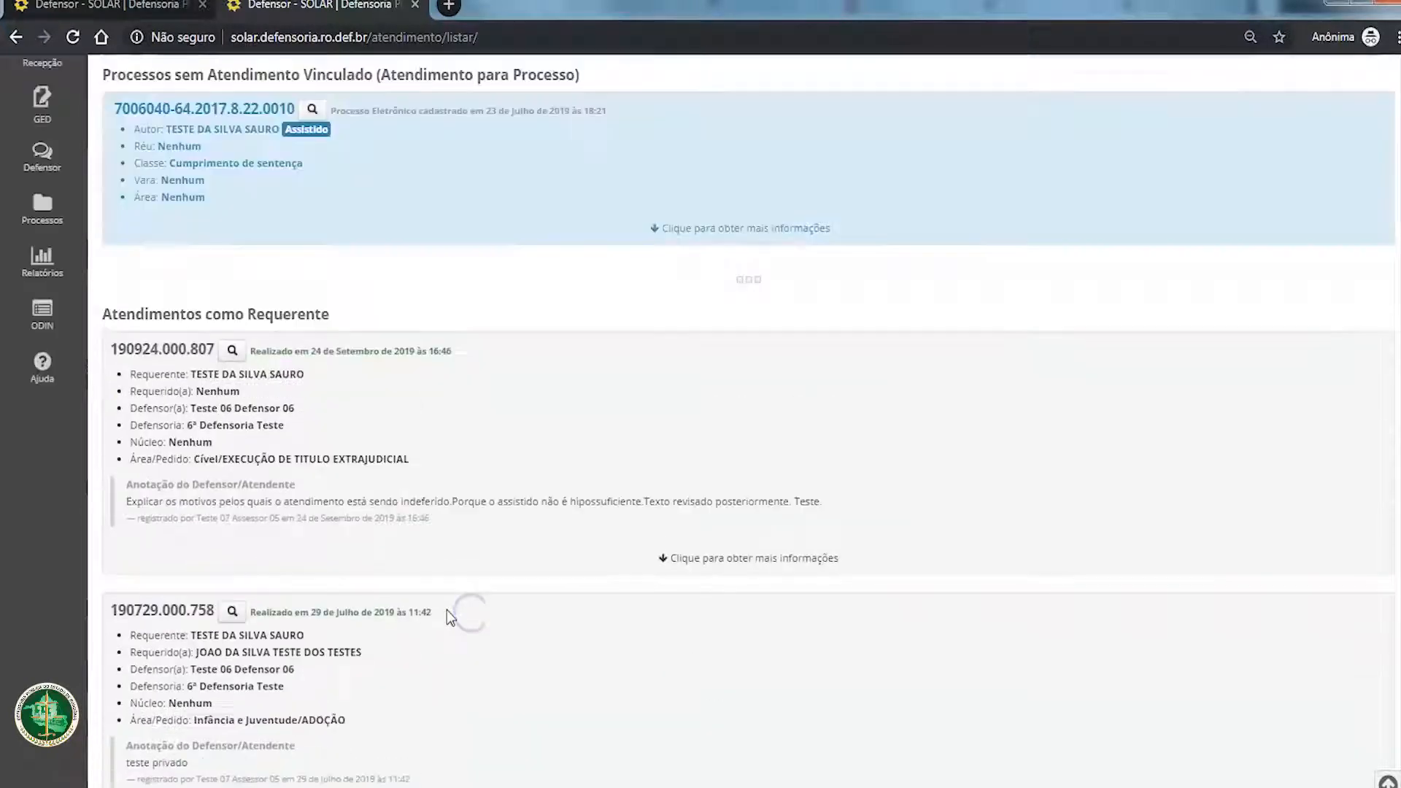
{"action": "left_click_drag", "start_coordinate": [230, 391], "coordinate": [641, 269]}
{"action": "left_click", "coordinate": [182, 348]}
{"action": "left_click", "coordinate": [459, 385]}
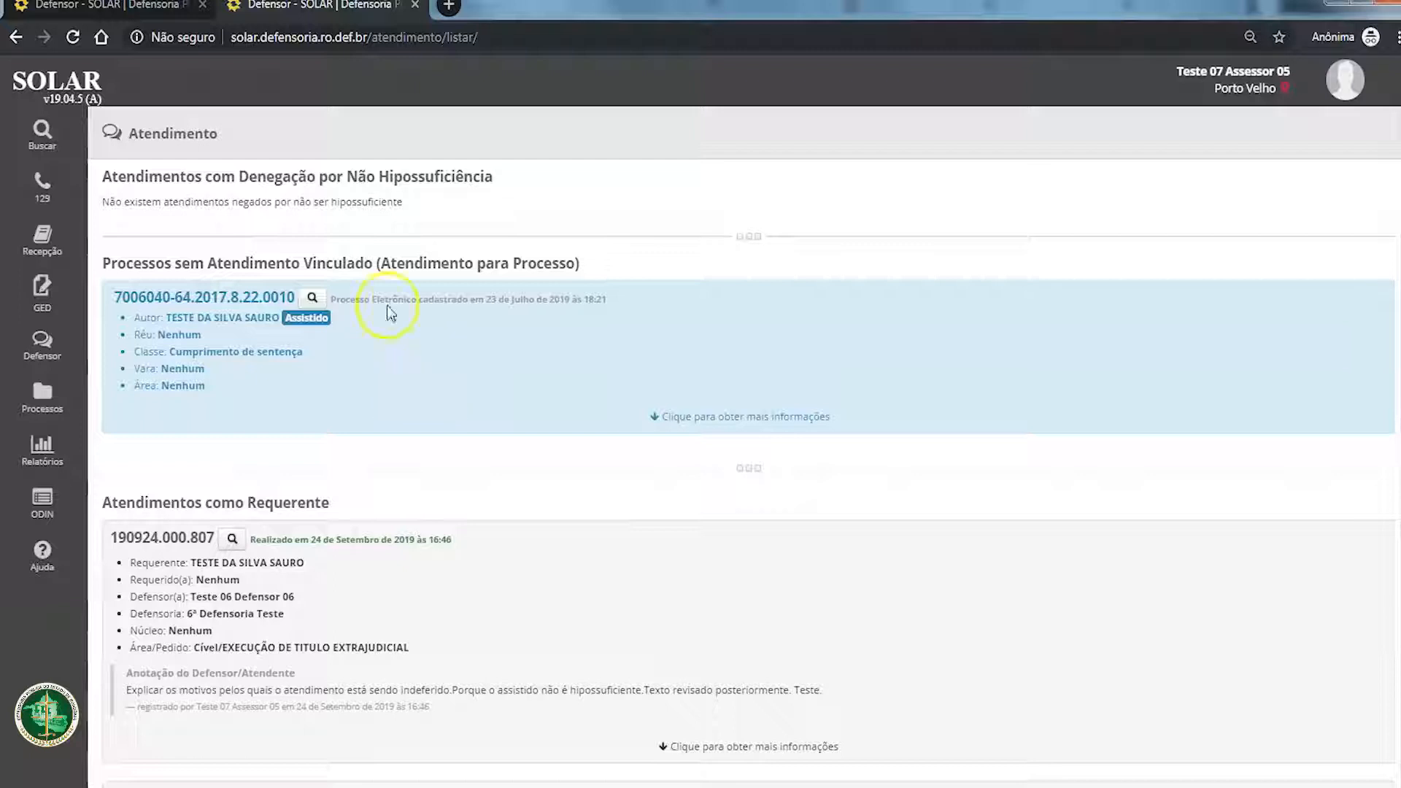
{"action": "left_click_drag", "start_coordinate": [113, 299], "coordinate": [305, 293]}
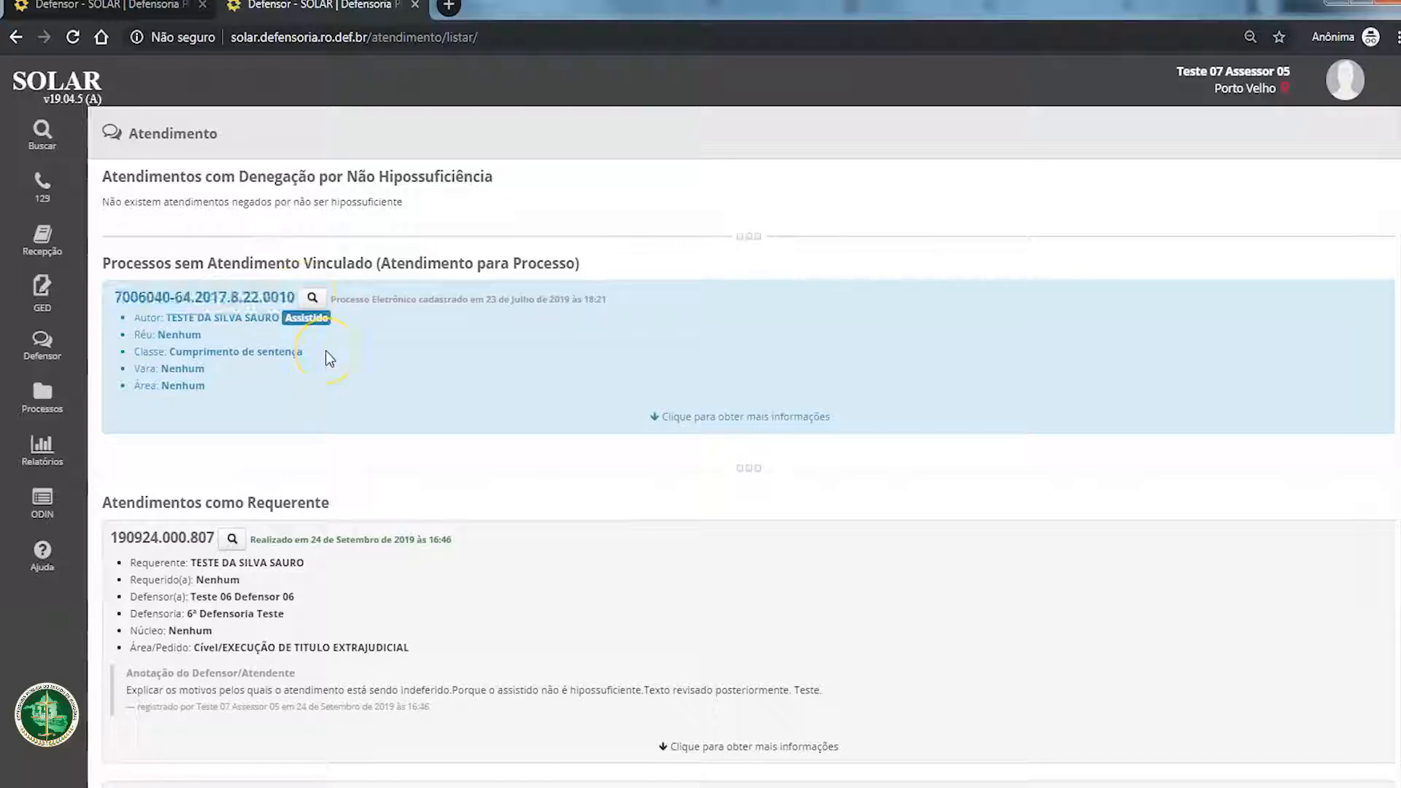
{"action": "left_click", "coordinate": [315, 296]}
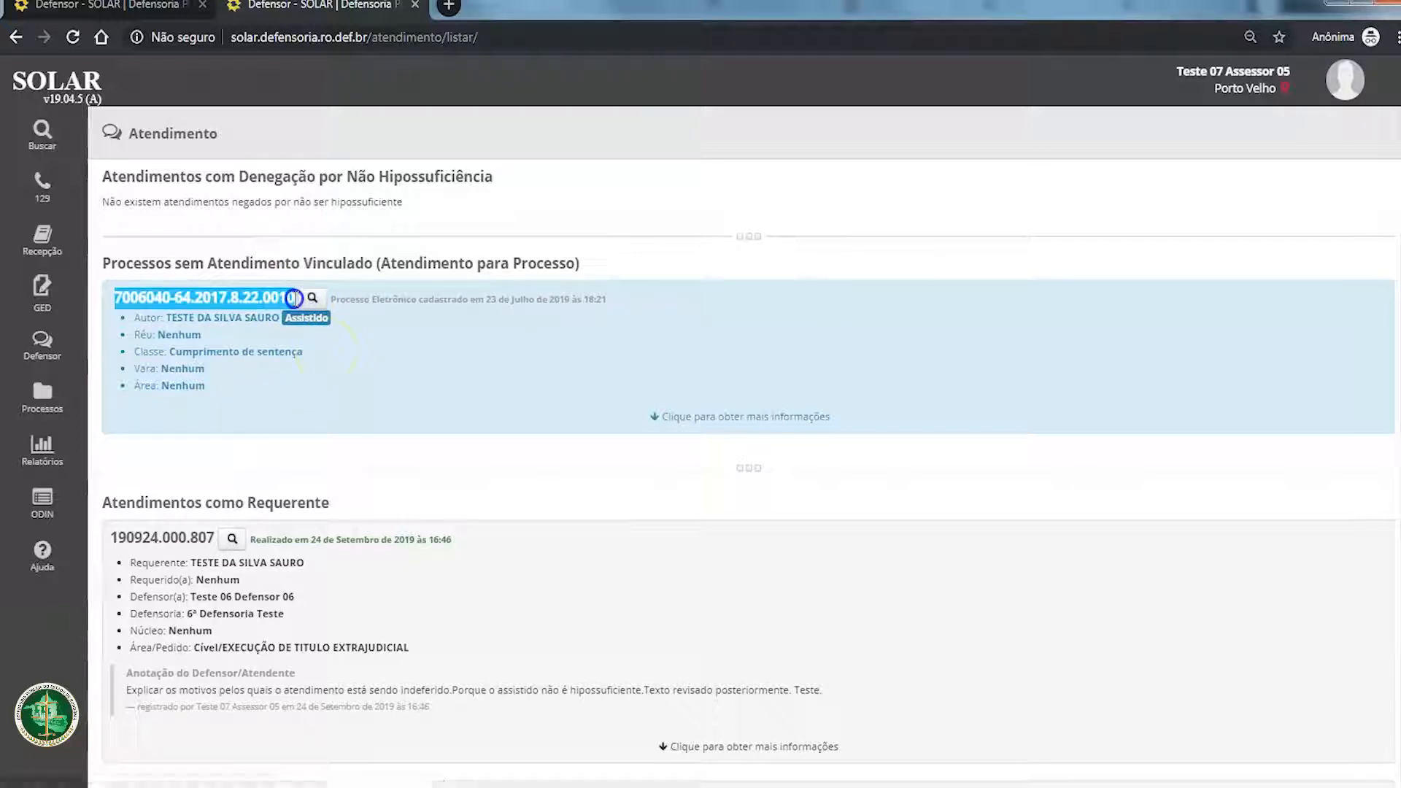
{"action": "left_click", "coordinate": [329, 376]}
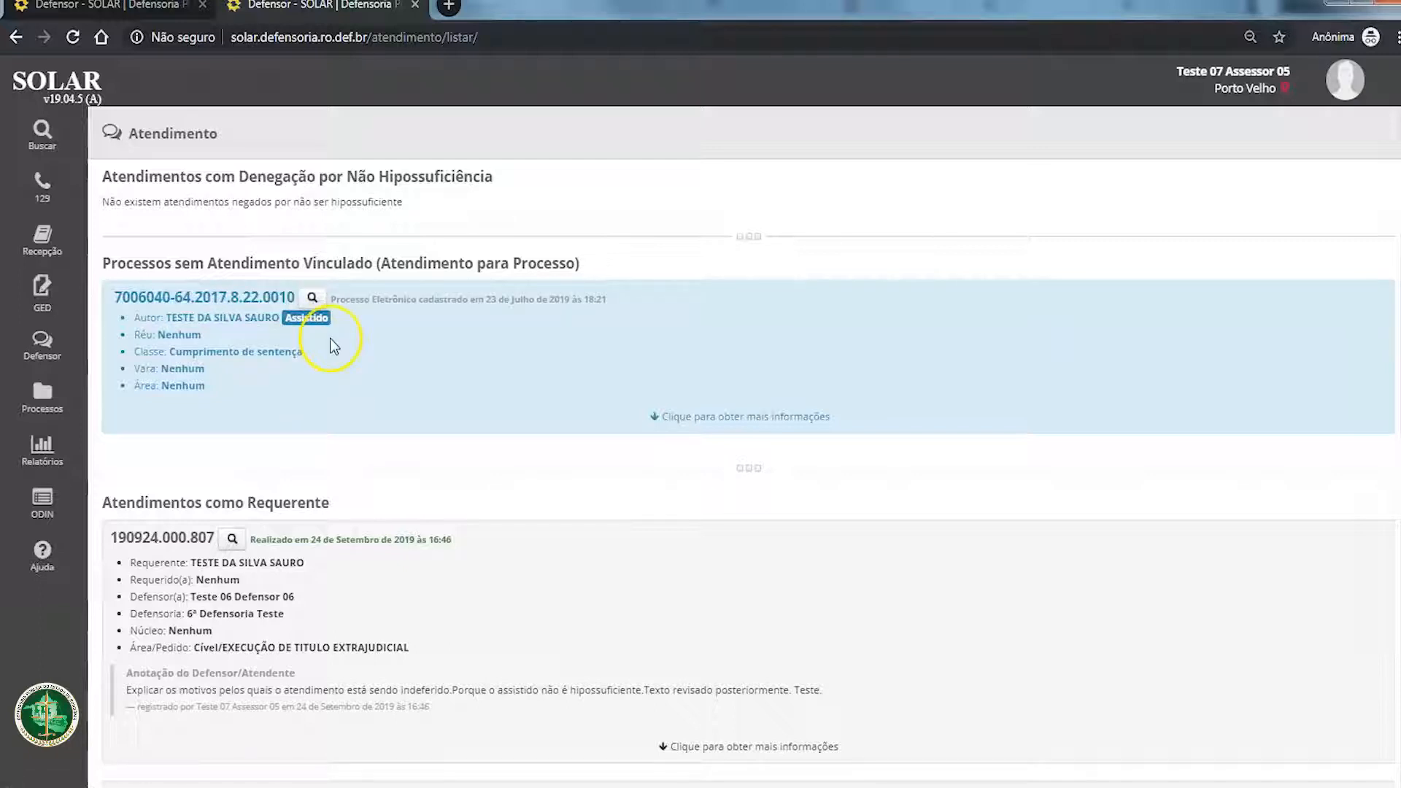
{"action": "left_click_drag", "start_coordinate": [279, 317], "coordinate": [172, 317]}
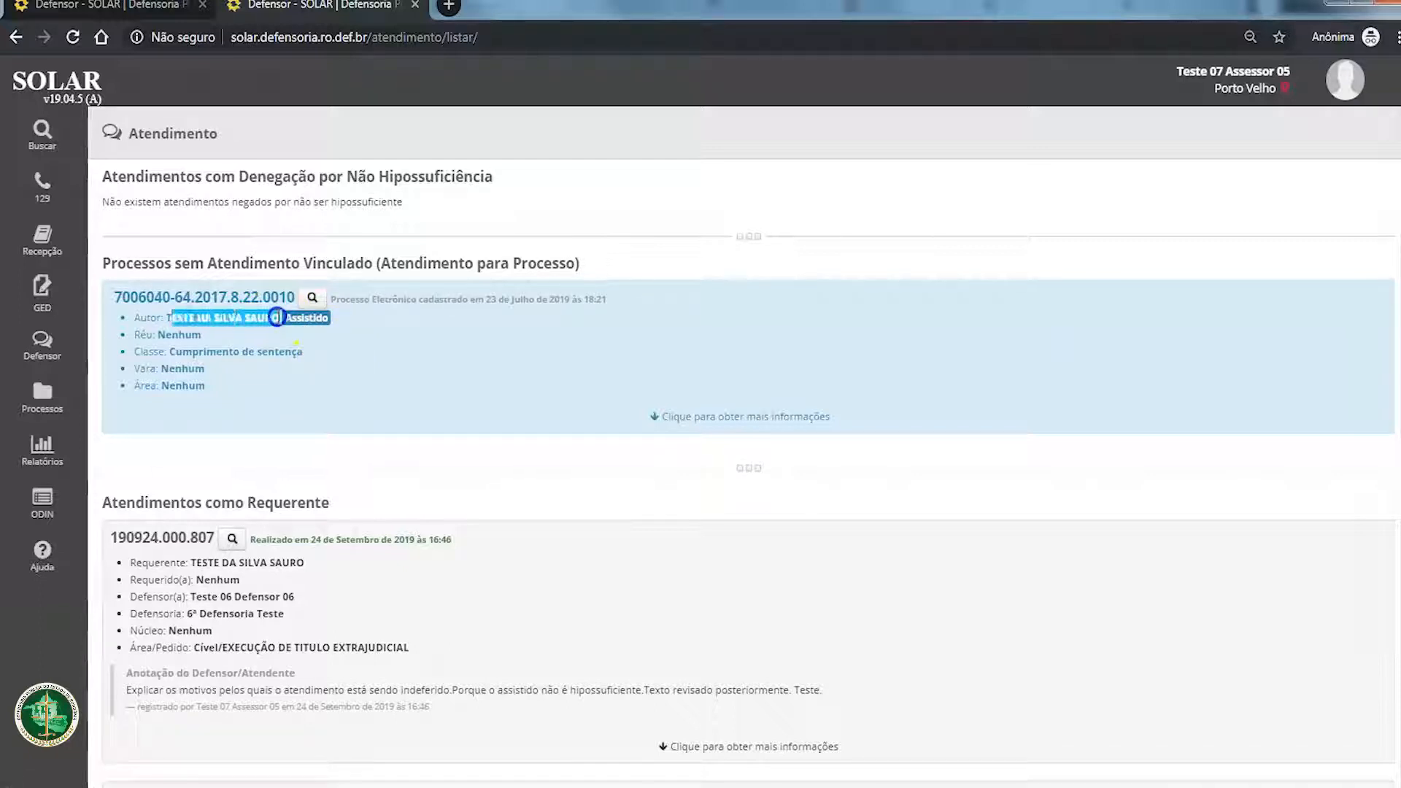
{"action": "left_click", "coordinate": [355, 379]}
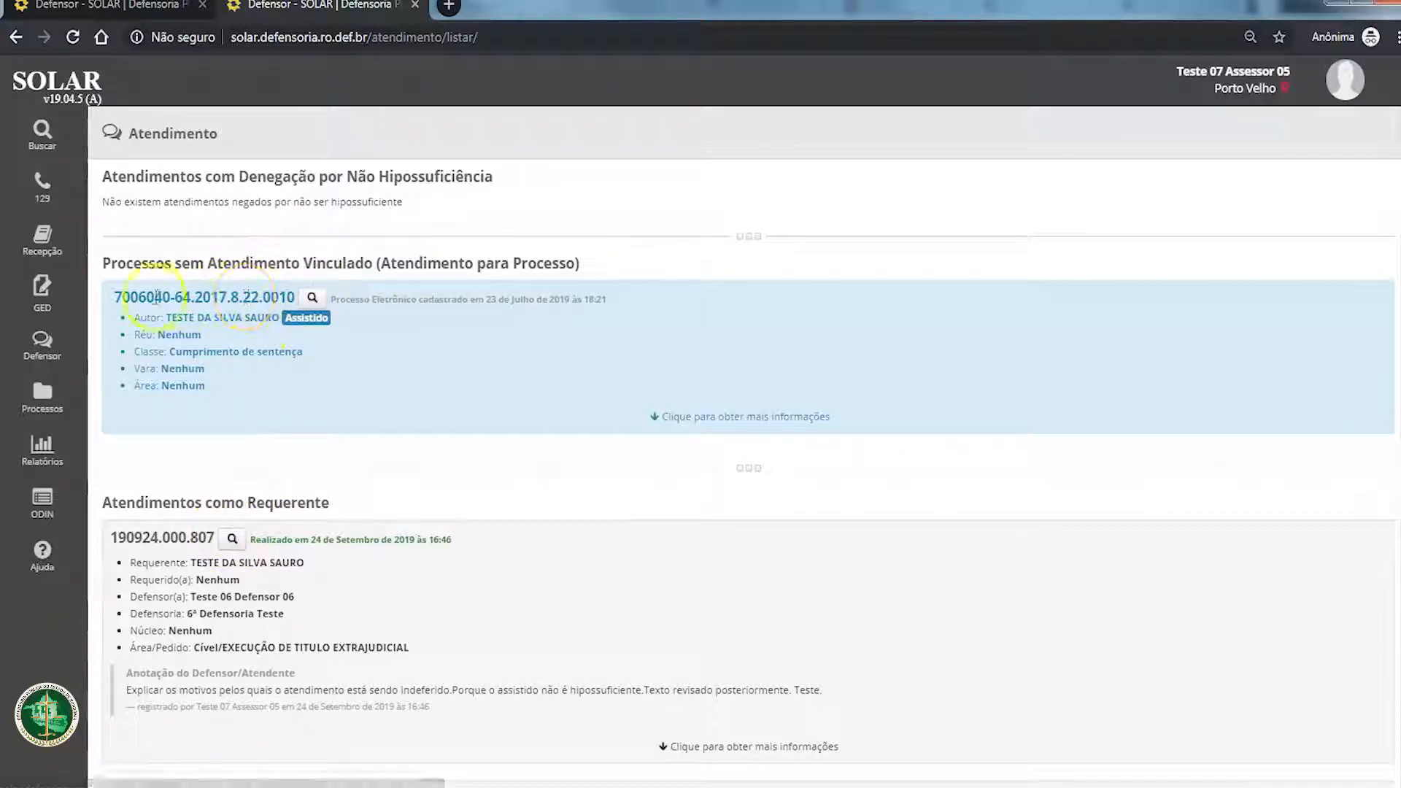
{"action": "left_click_drag", "start_coordinate": [115, 297], "coordinate": [295, 298]}
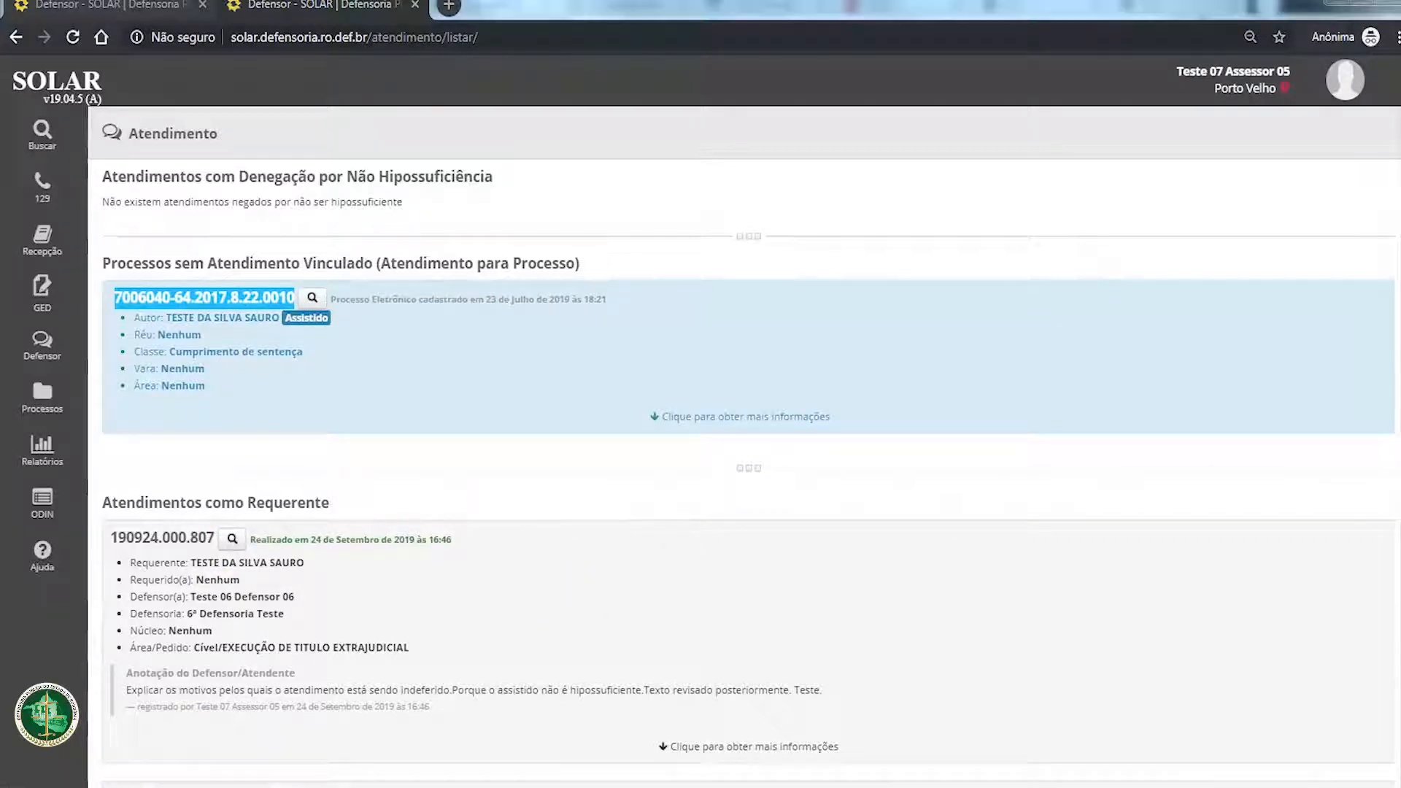
Step: Close the attendance list and search the registered processes by the copied process number
{"action": "key", "text": "ctrl+w"}
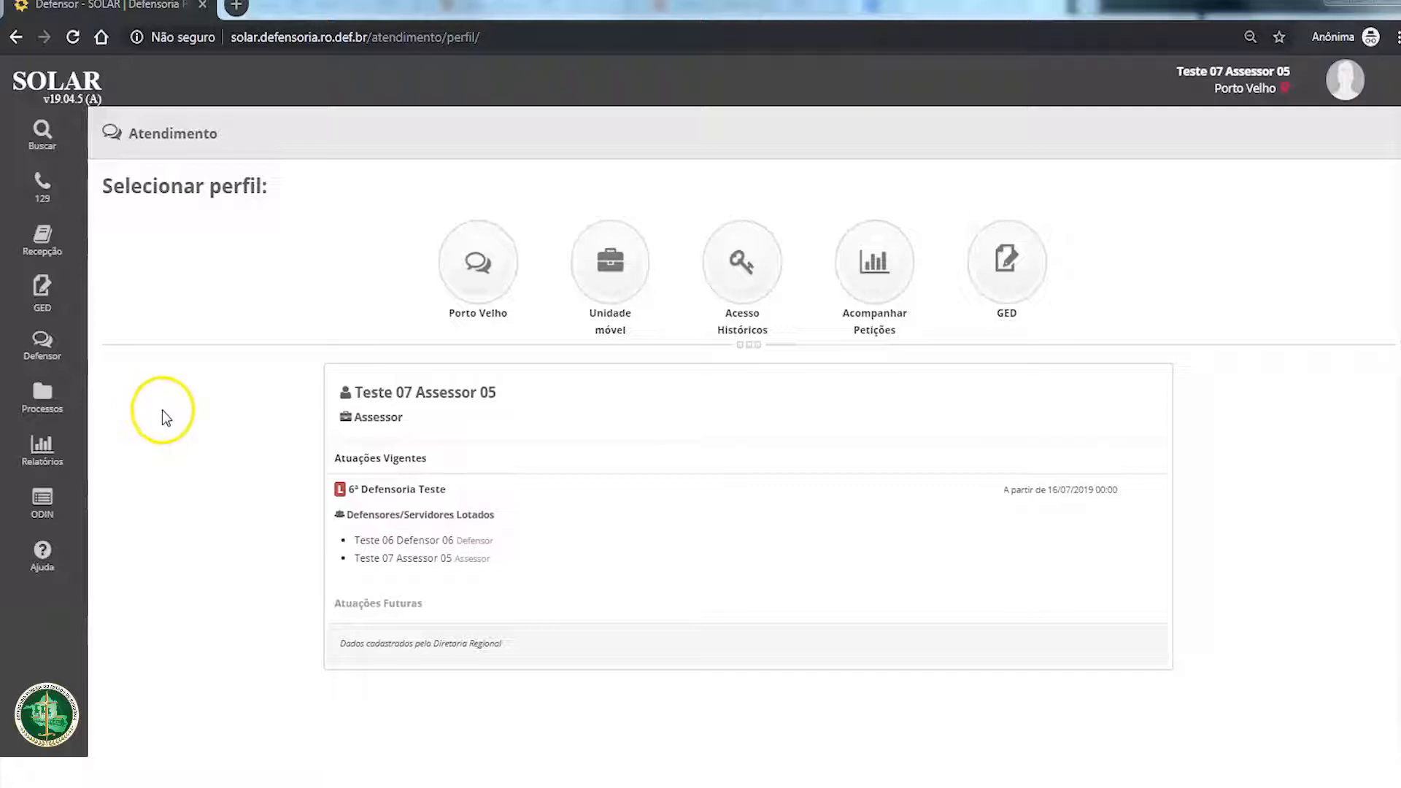
{"action": "mouse_move", "coordinate": [51, 409]}
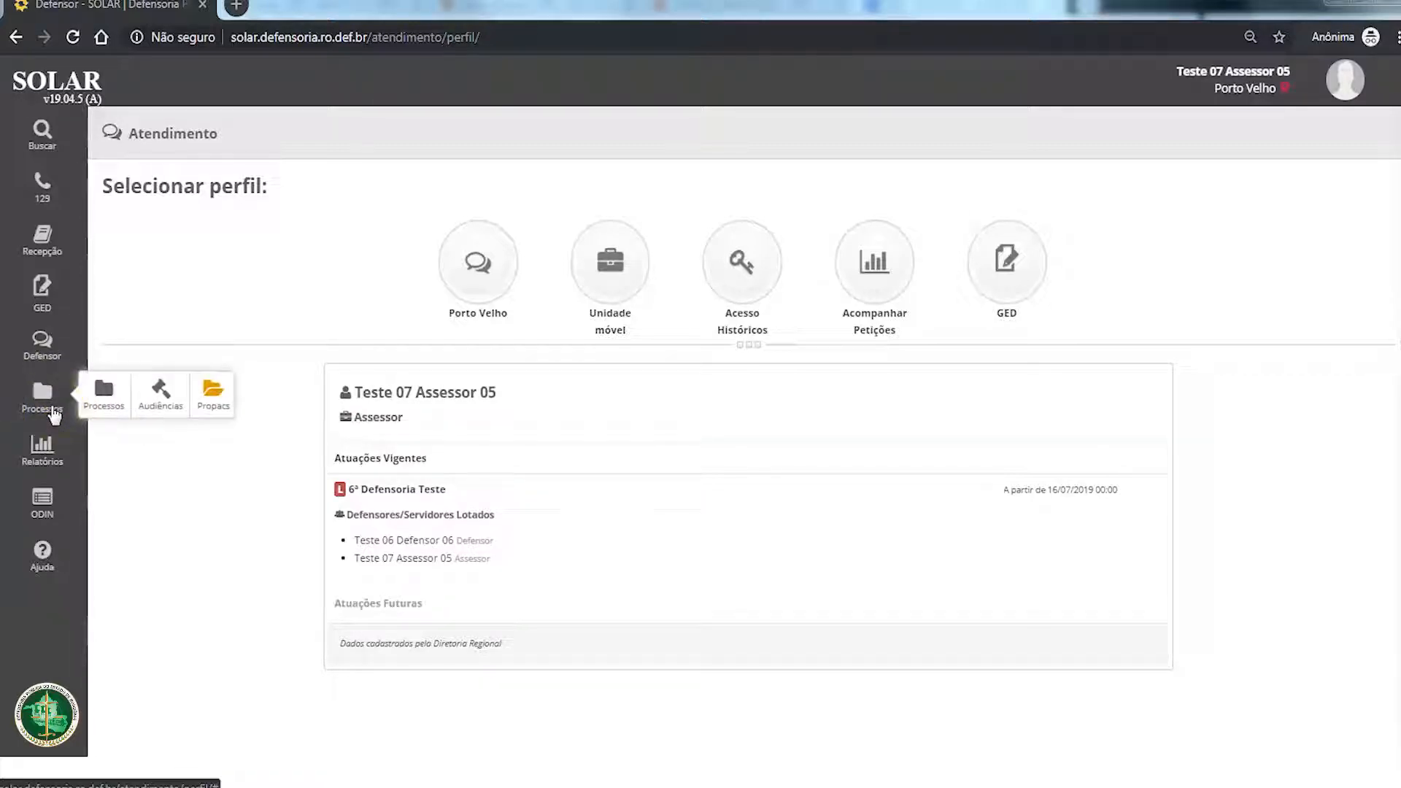
{"action": "left_click", "coordinate": [101, 408]}
{"action": "left_click", "coordinate": [966, 178]}
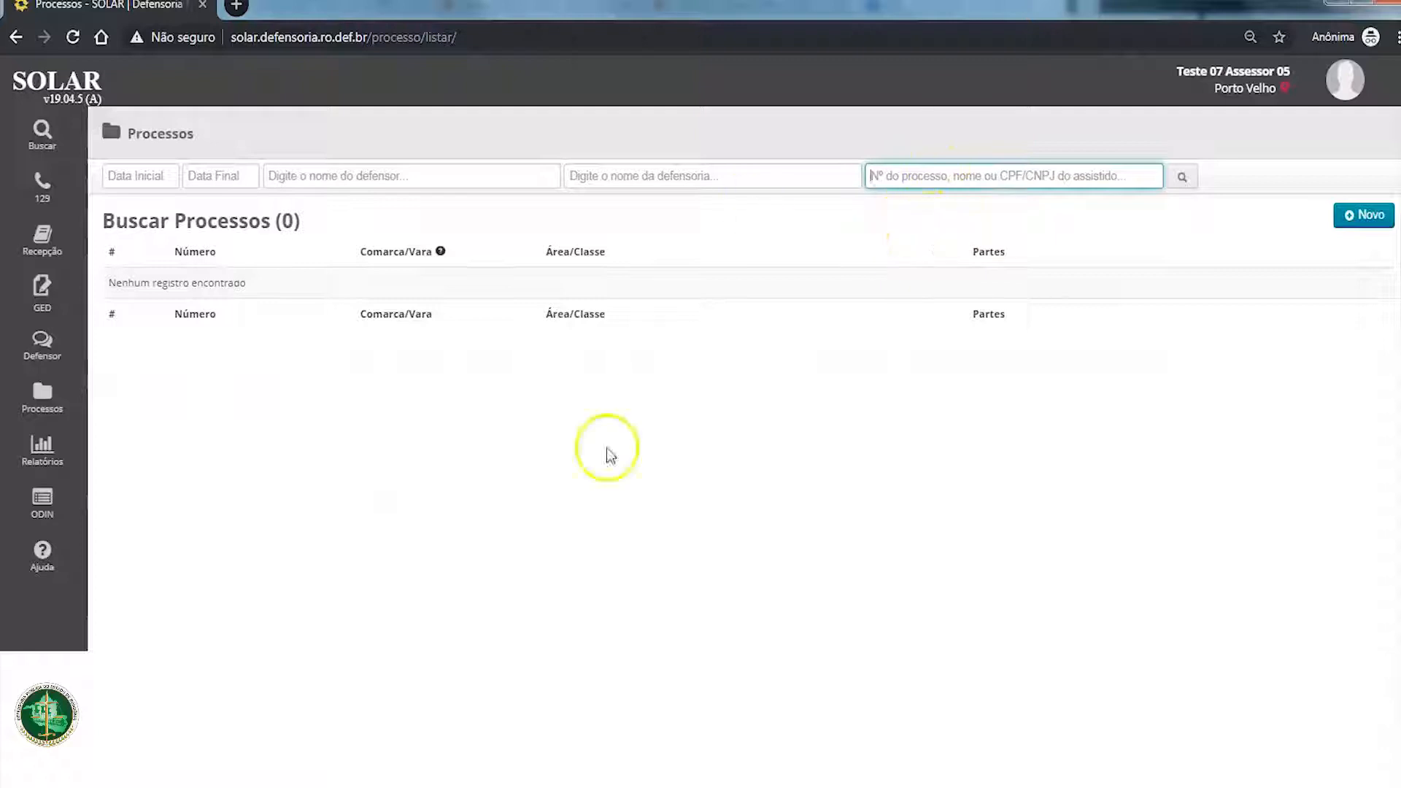
{"action": "left_click", "coordinate": [270, 786]}
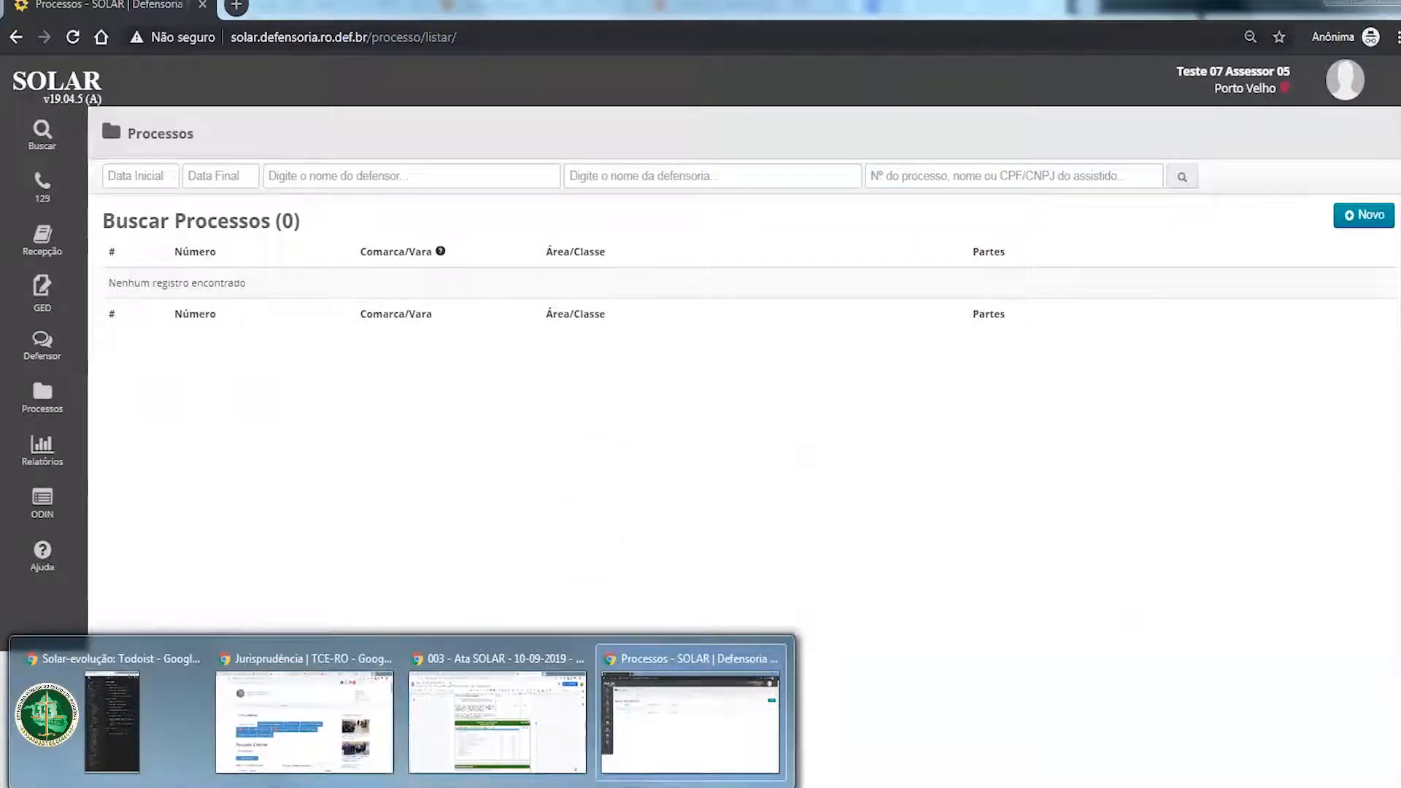
{"action": "left_click", "coordinate": [892, 176]}
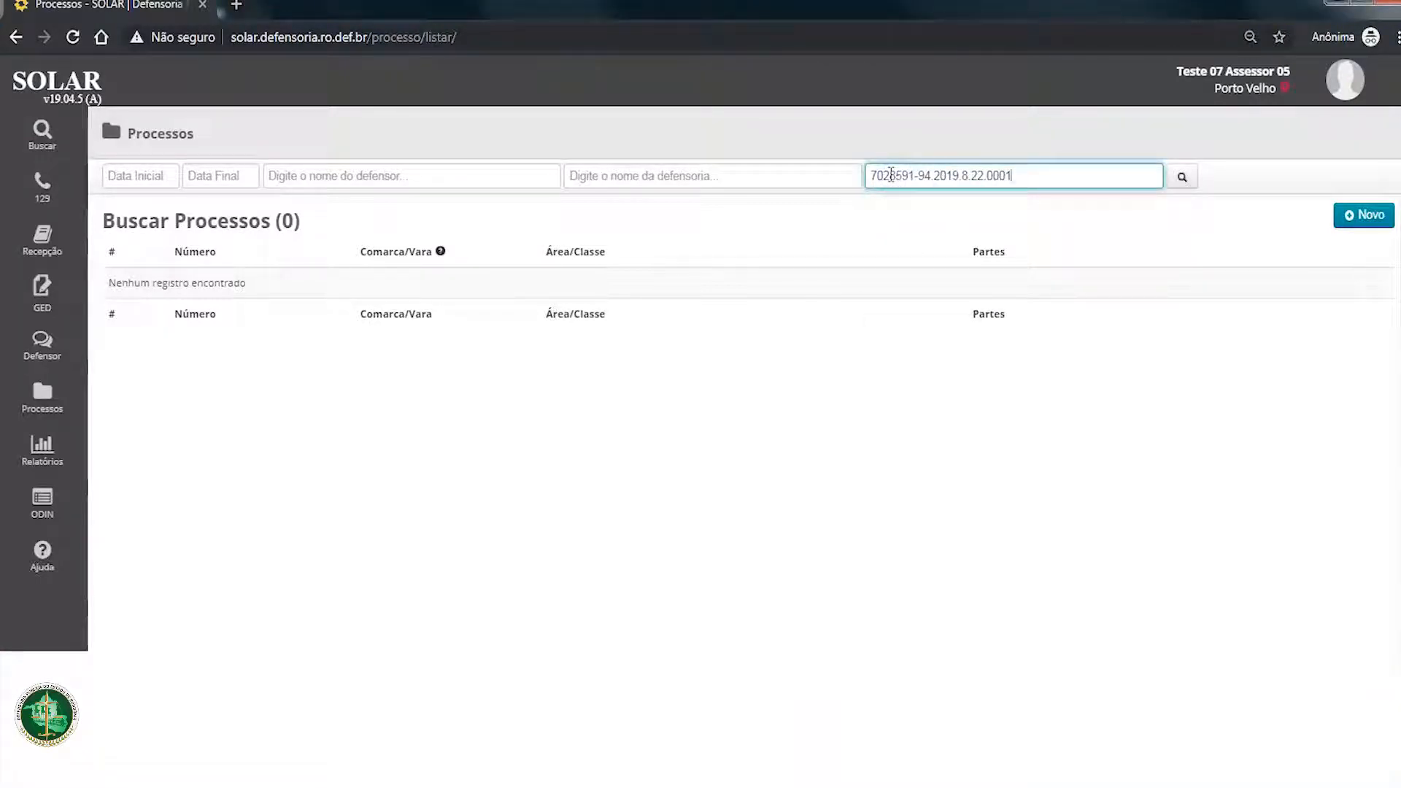
{"action": "left_click", "coordinate": [1182, 177]}
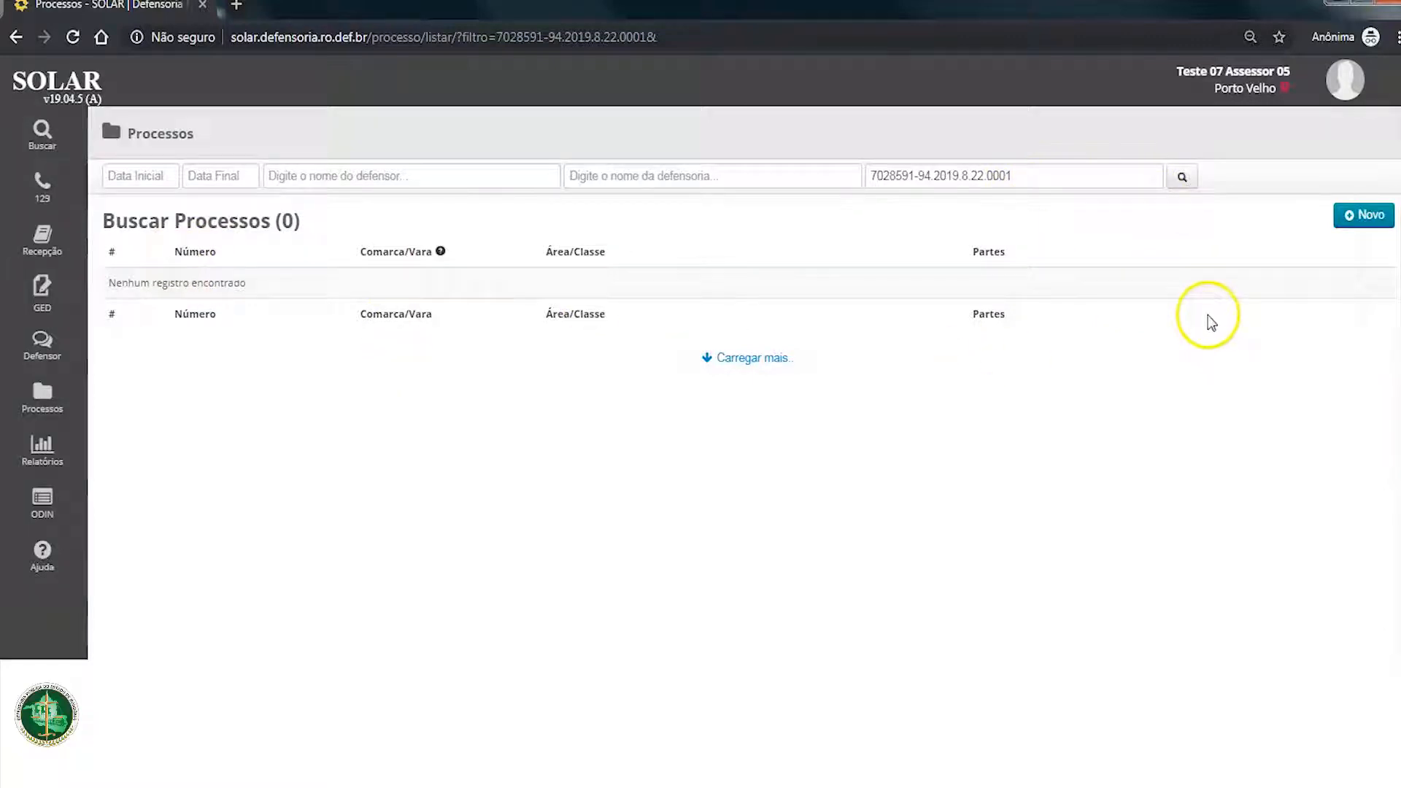
Step: Start registering a new process without linked attendance, look up the copied process number and read the resulting notice
{"action": "left_click", "coordinate": [1361, 215]}
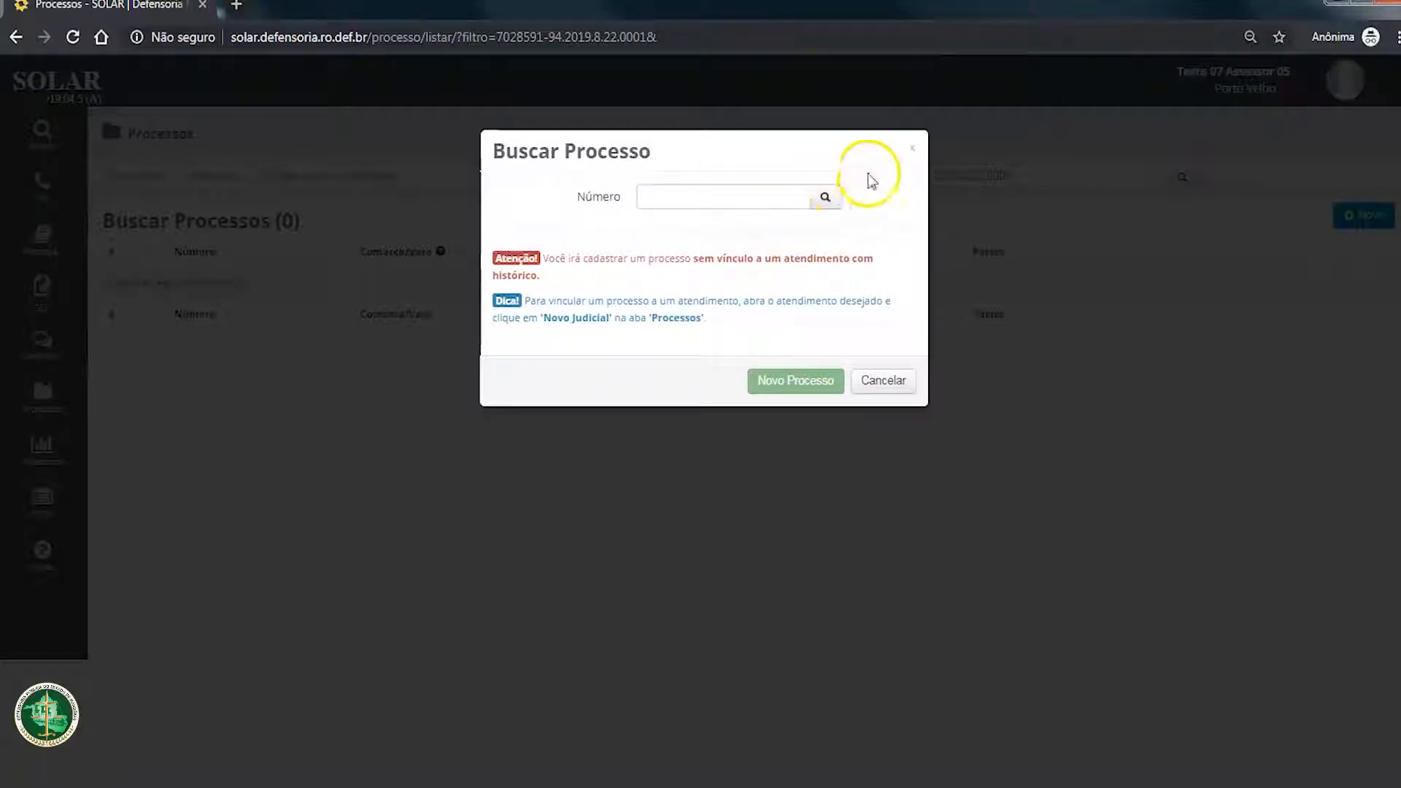
{"action": "left_click", "coordinate": [912, 148]}
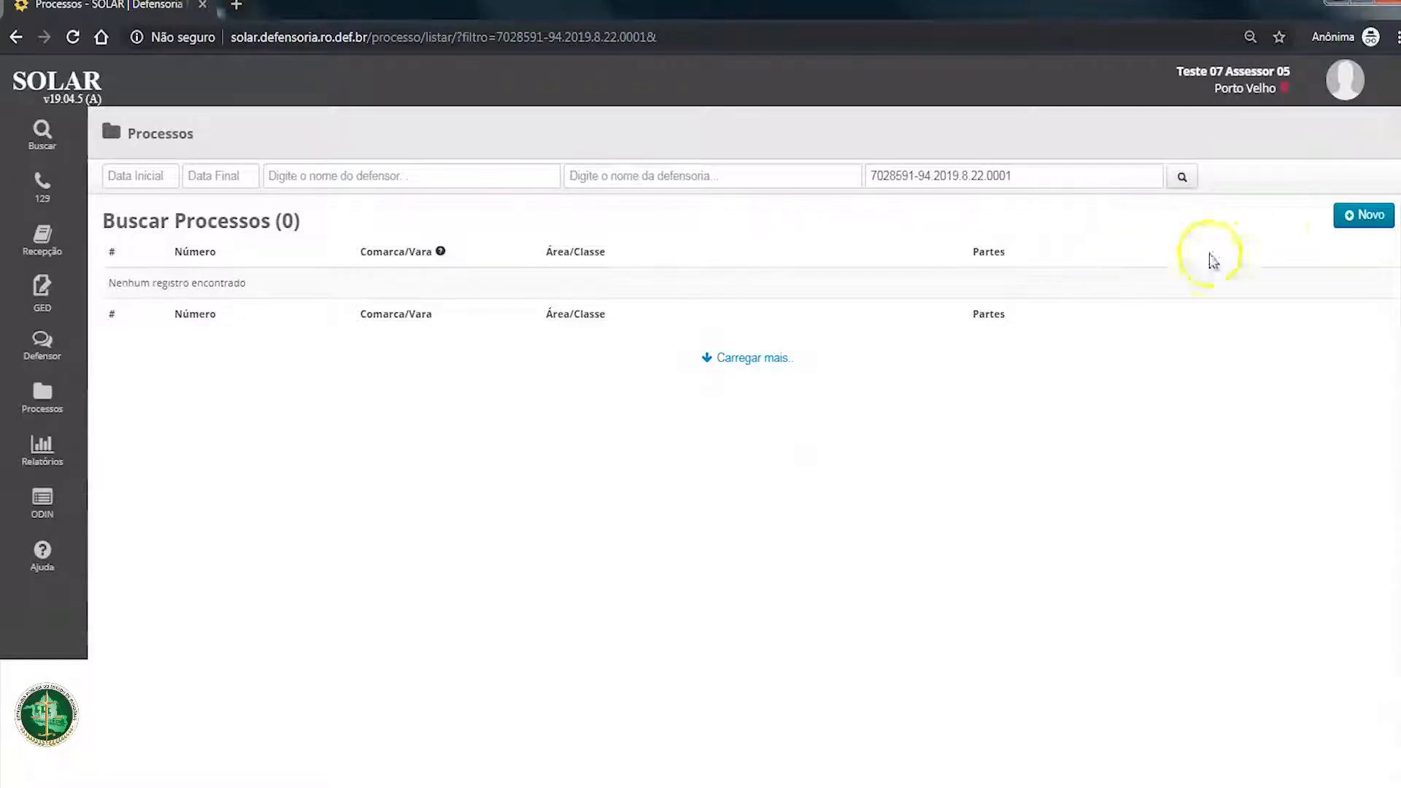
{"action": "left_click", "coordinate": [1354, 218]}
{"action": "left_click", "coordinate": [707, 196]}
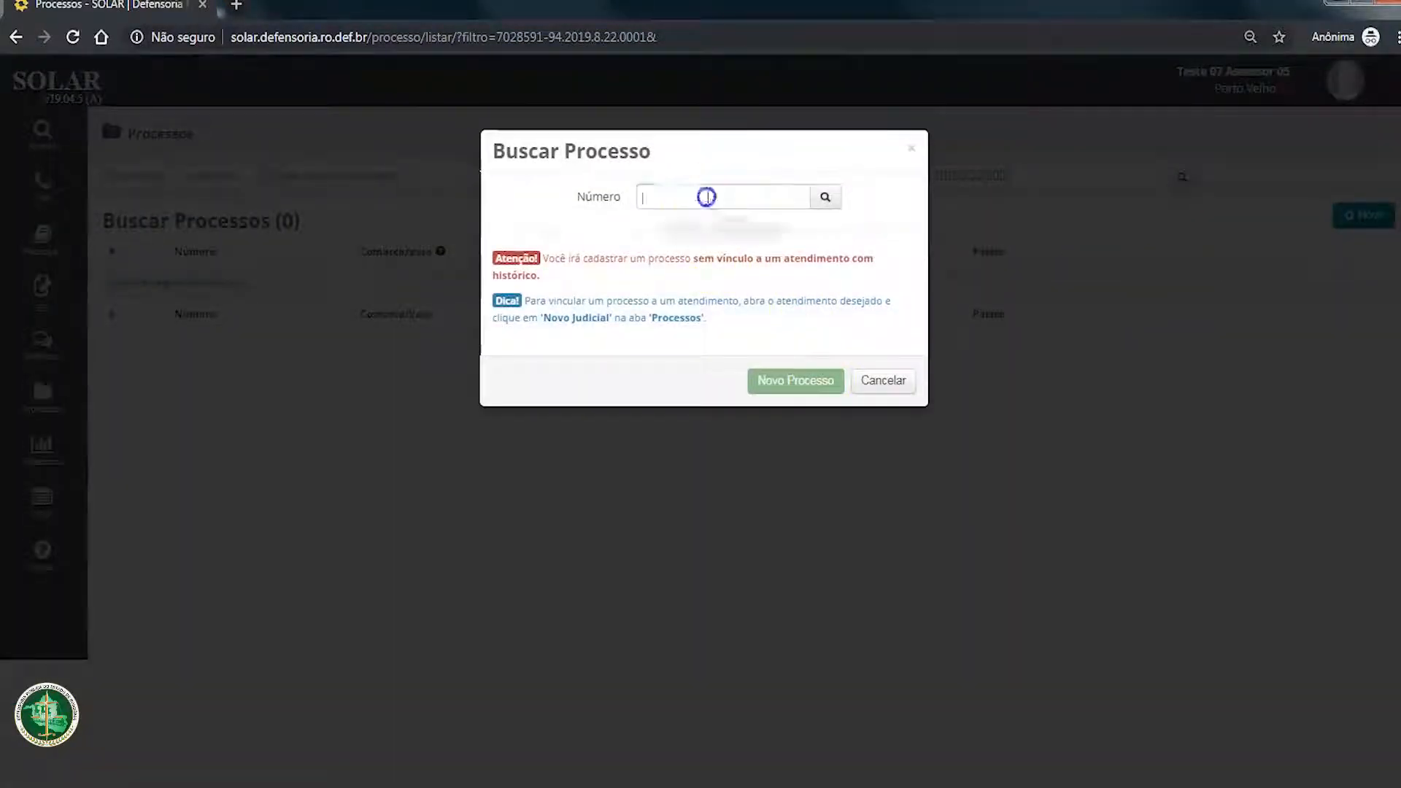
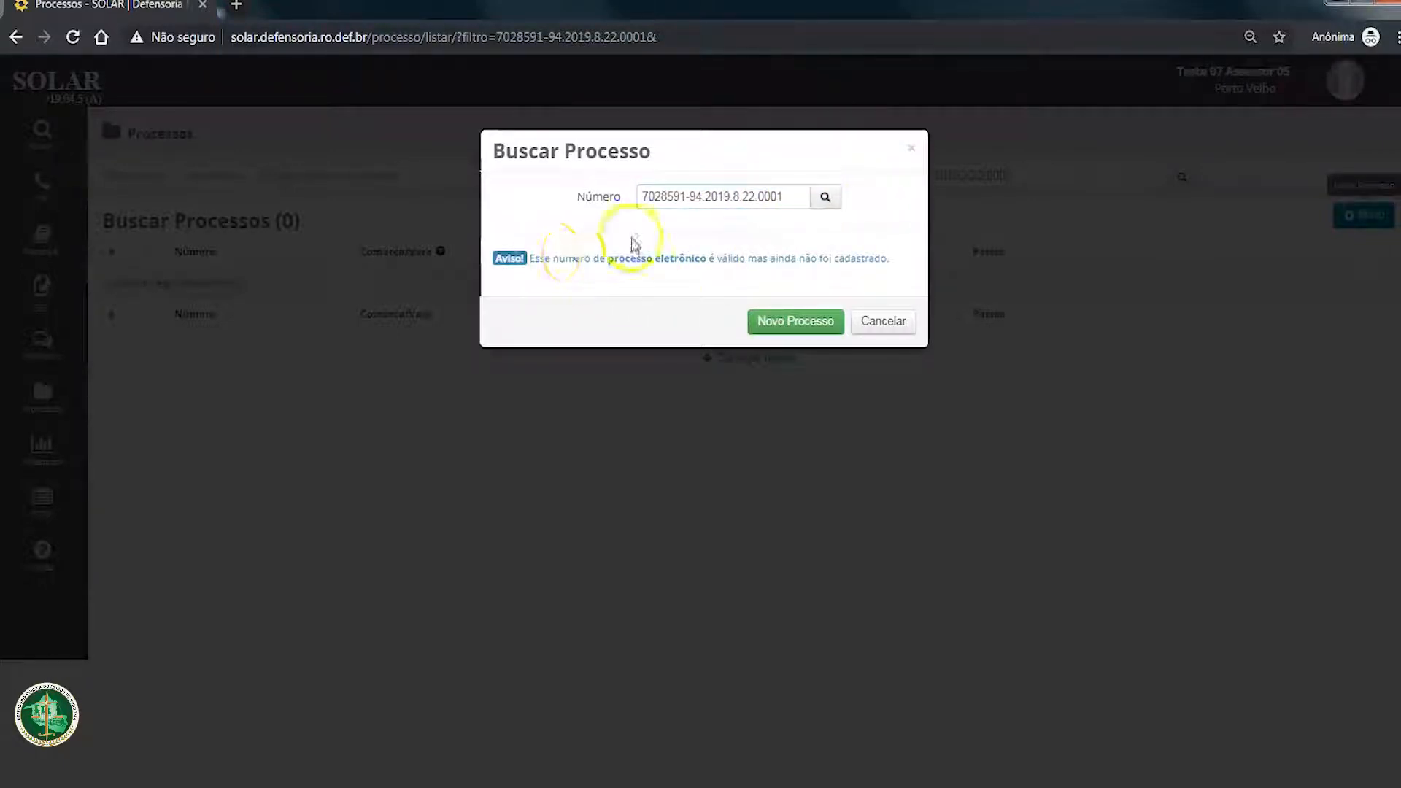
{"action": "left_click_drag", "start_coordinate": [527, 256], "coordinate": [876, 256]}
{"action": "left_click", "coordinate": [900, 261]}
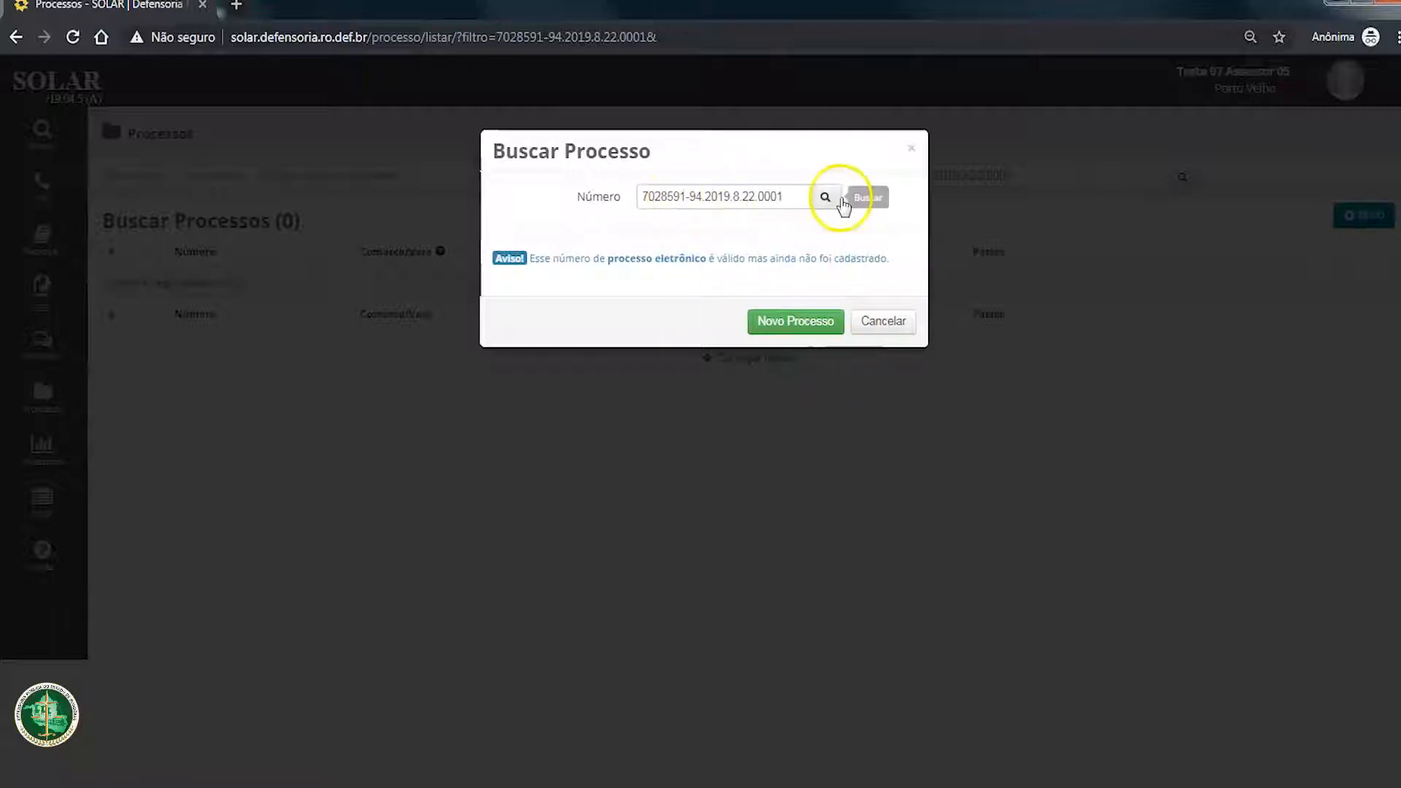
Step: Change the ending of the process number to 0010, look it up and examine the validation message
{"action": "left_click_drag", "start_coordinate": [798, 195], "coordinate": [658, 179]}
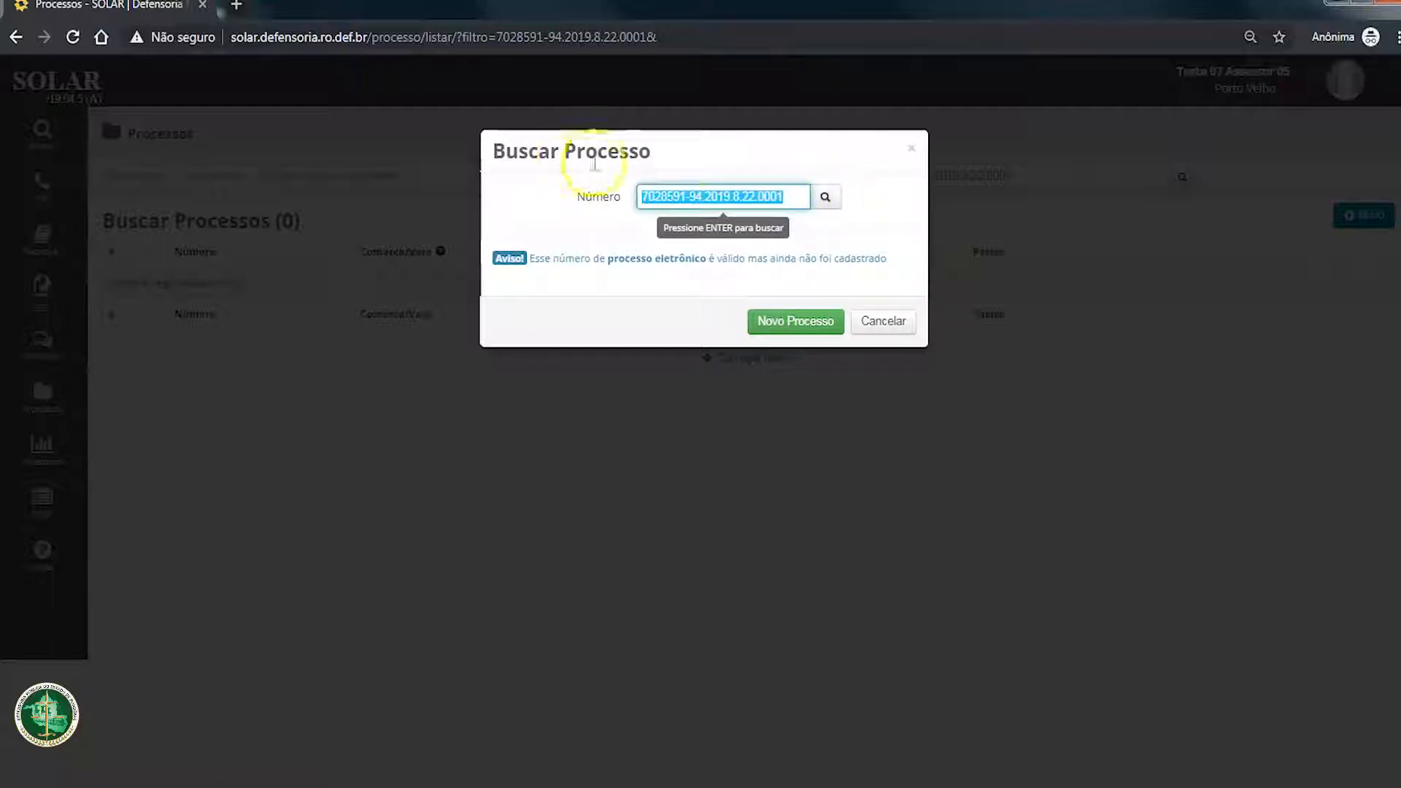
{"action": "left_click", "coordinate": [803, 196]}
{"action": "key", "text": "BackSpace"}
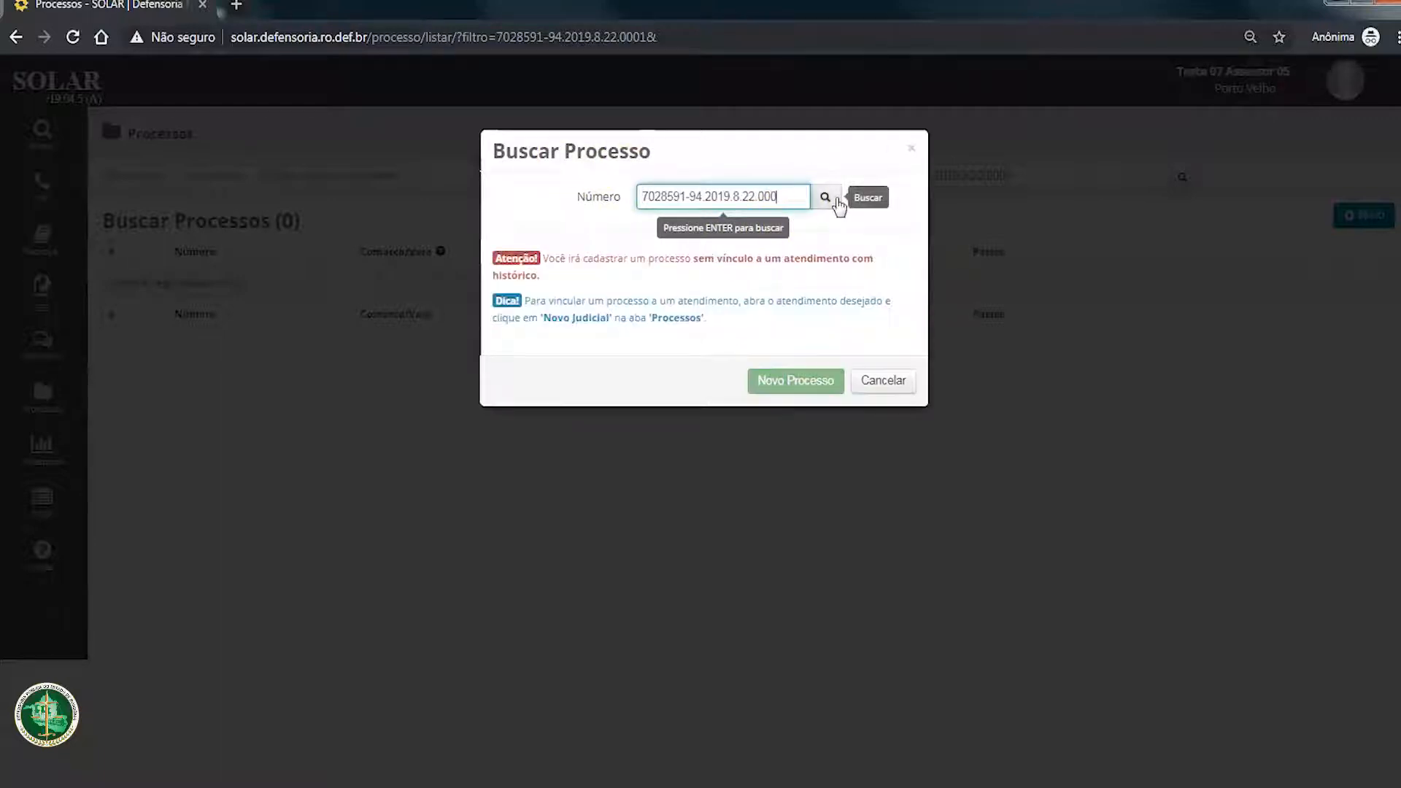
{"action": "type", "text": "10"}
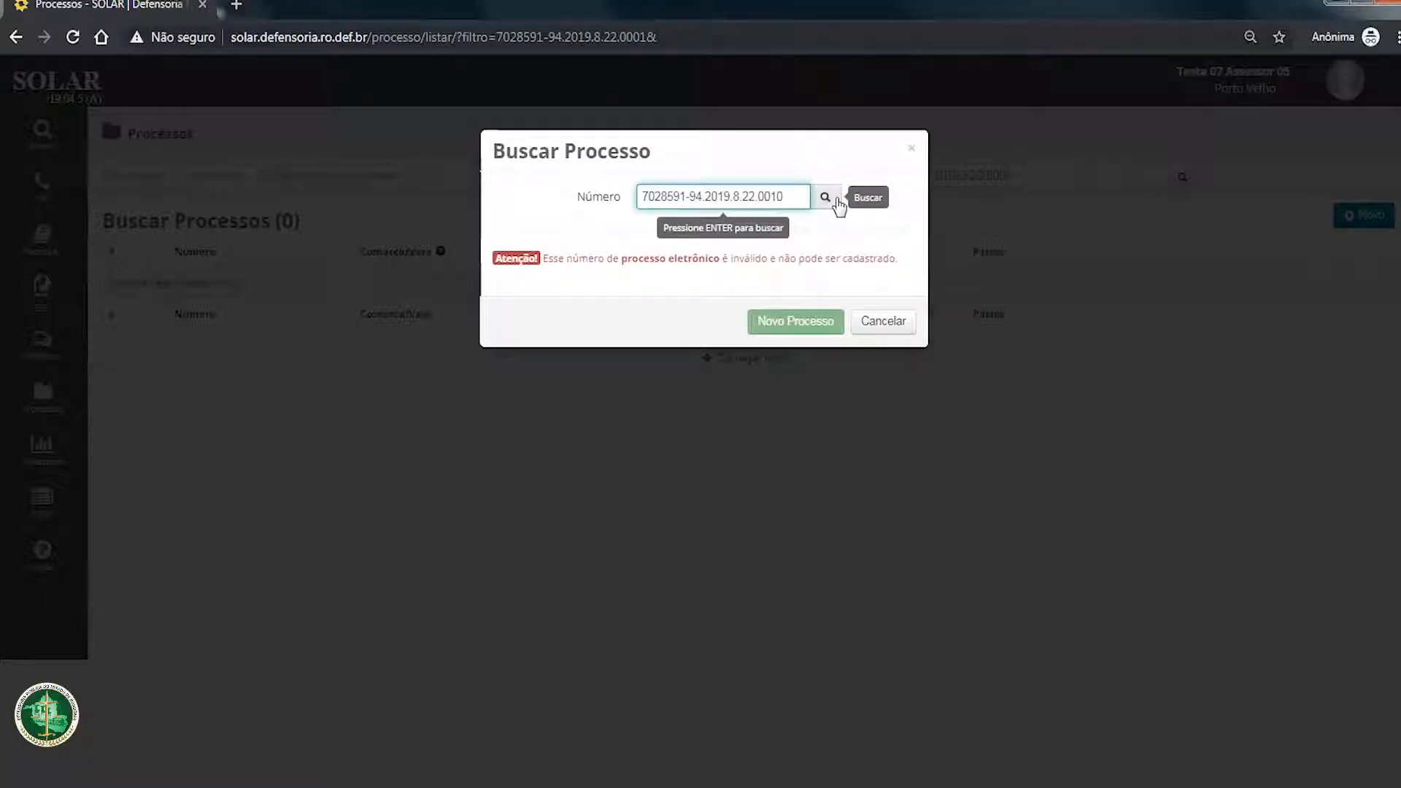
{"action": "left_click_drag", "start_coordinate": [542, 259], "coordinate": [889, 259]}
{"action": "left_click", "coordinate": [906, 261]}
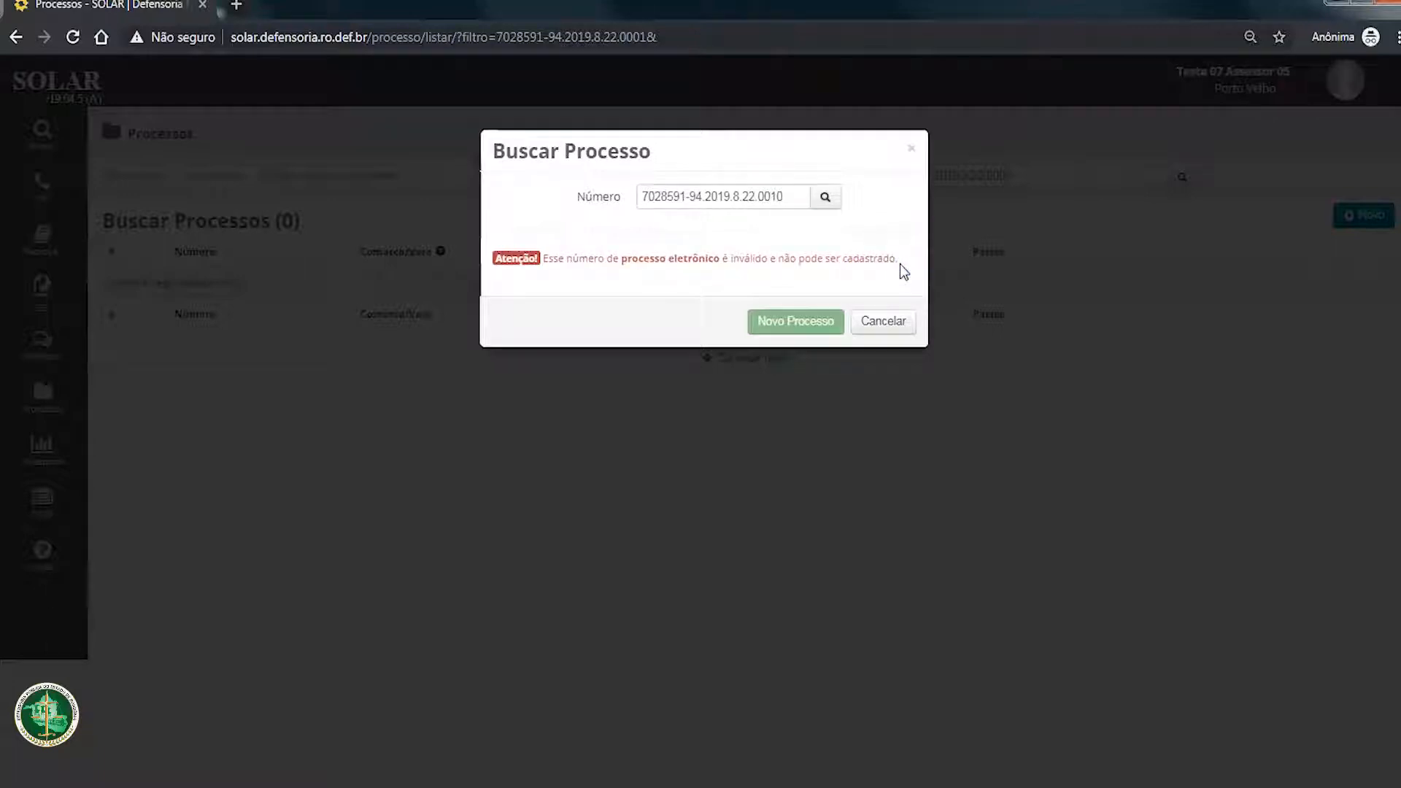
{"action": "left_click_drag", "start_coordinate": [622, 259], "coordinate": [724, 259]}
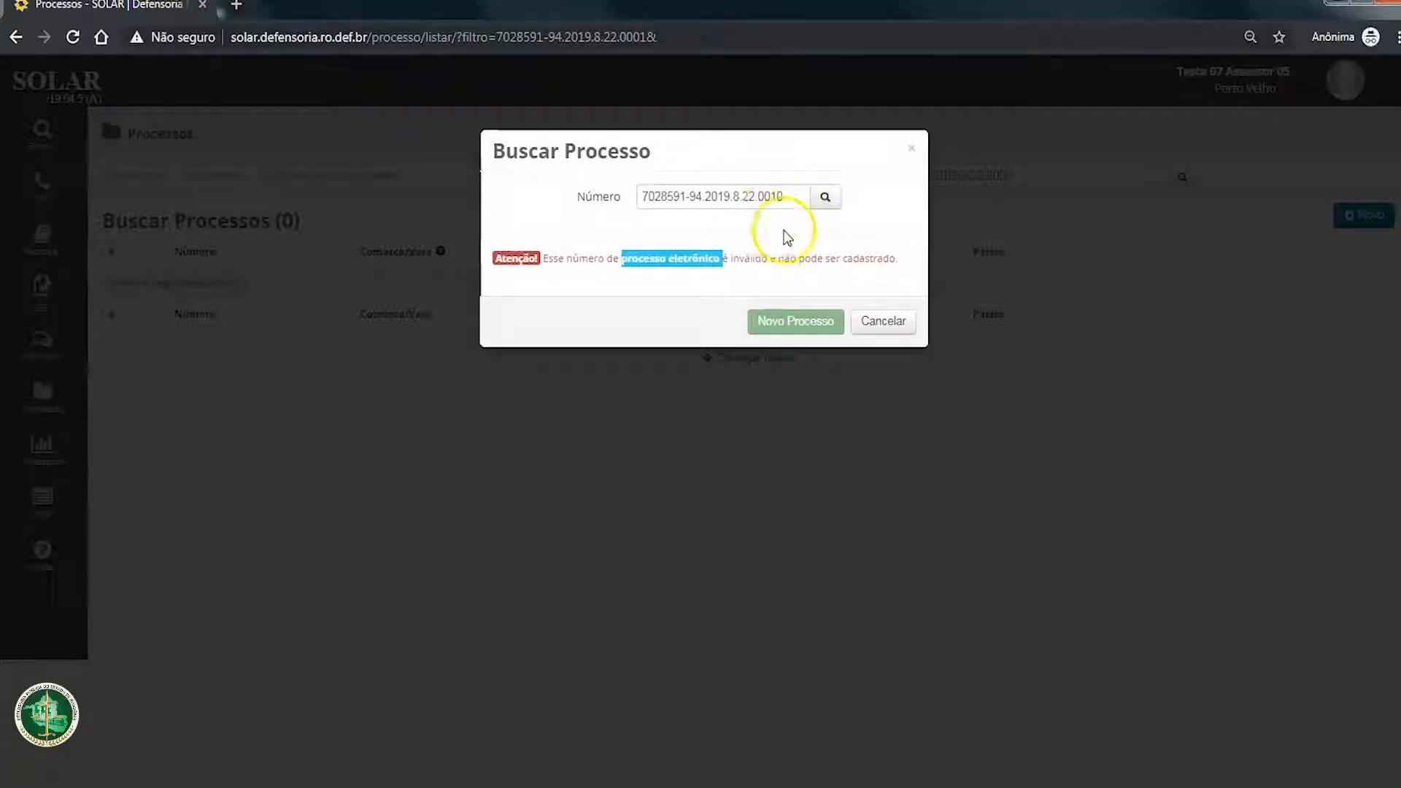
{"action": "left_click", "coordinate": [670, 262]}
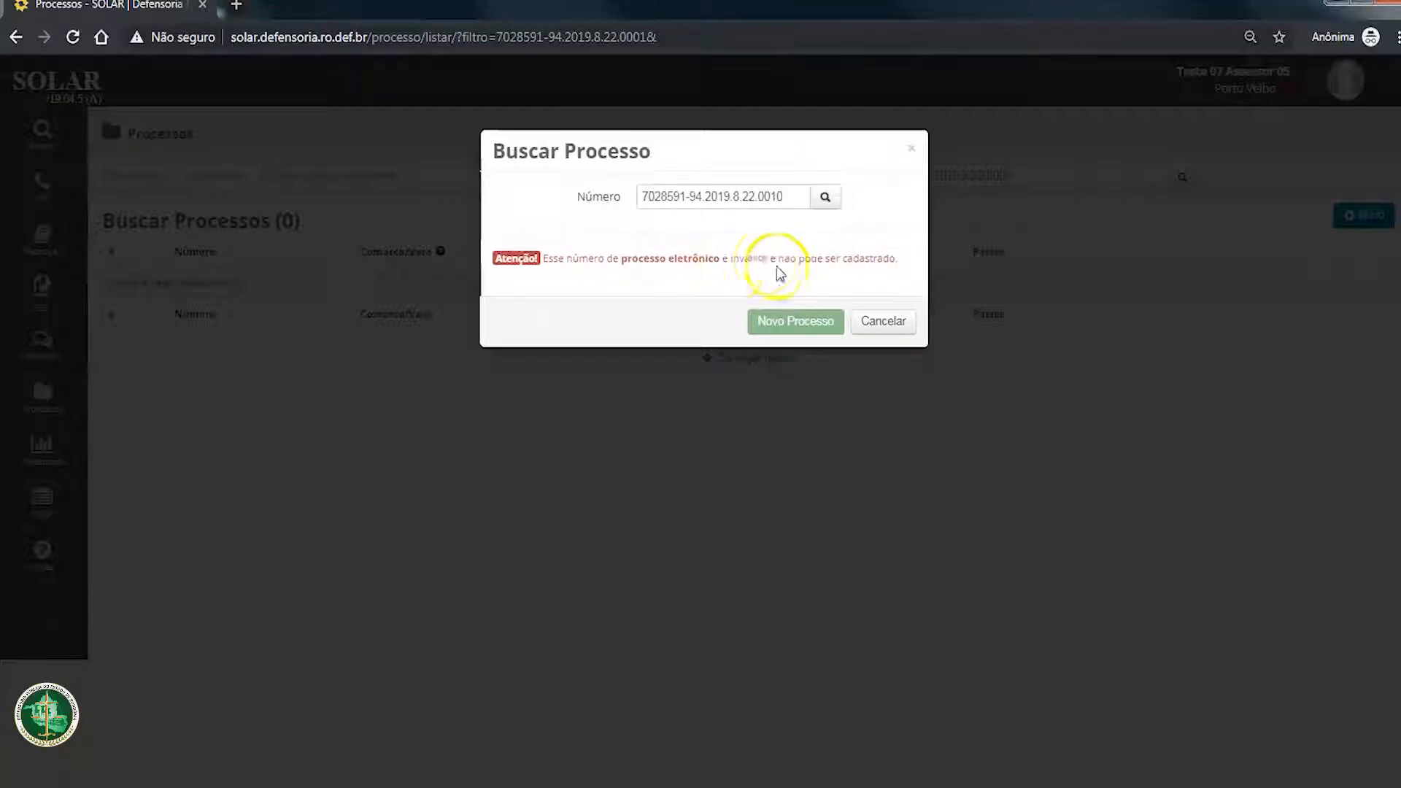
{"action": "left_click_drag", "start_coordinate": [730, 260], "coordinate": [768, 259]}
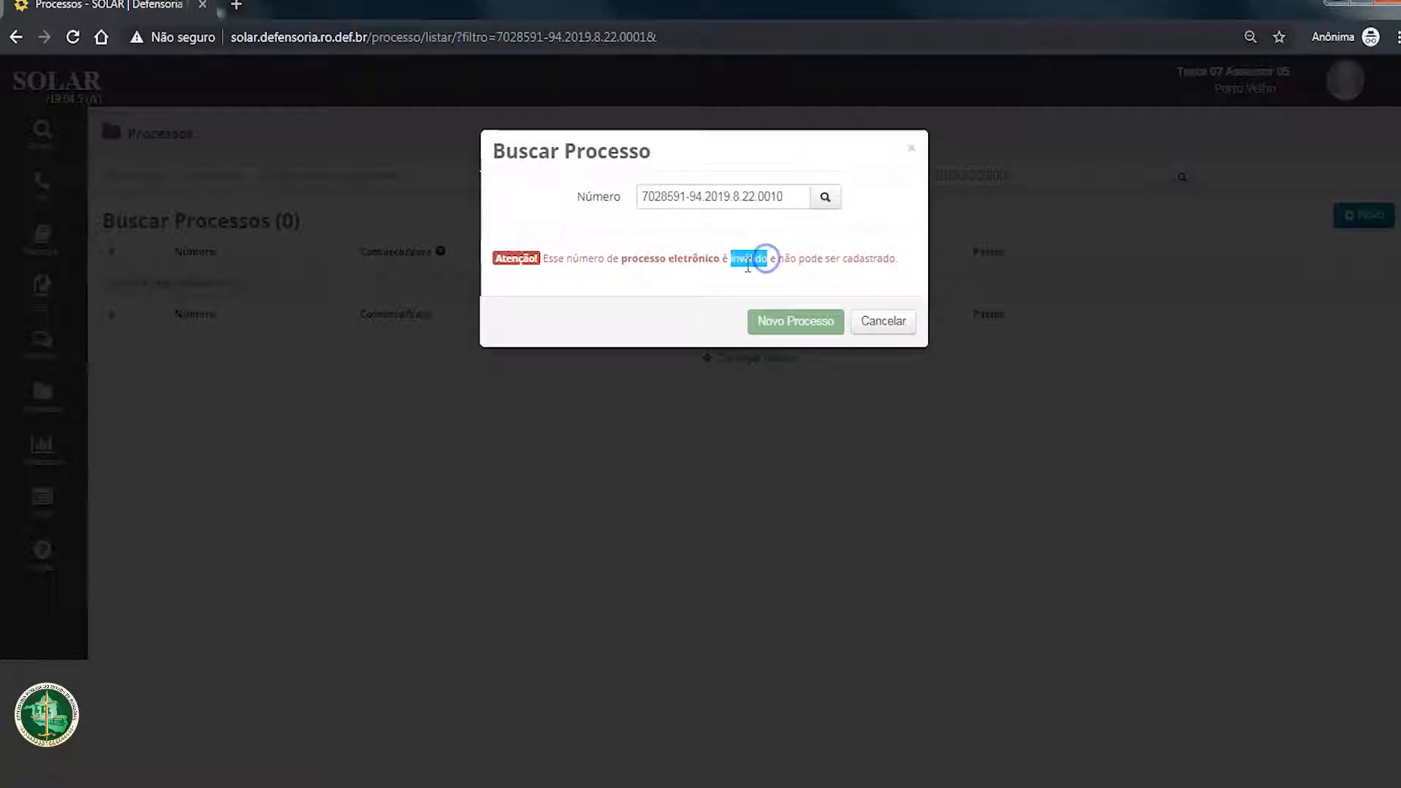
Step: Examine the process number ending in 0010 and the wording of the notice about the electronic process
{"action": "left_click", "coordinate": [786, 199]}
{"action": "left_click_drag", "start_coordinate": [787, 199], "coordinate": [638, 191]}
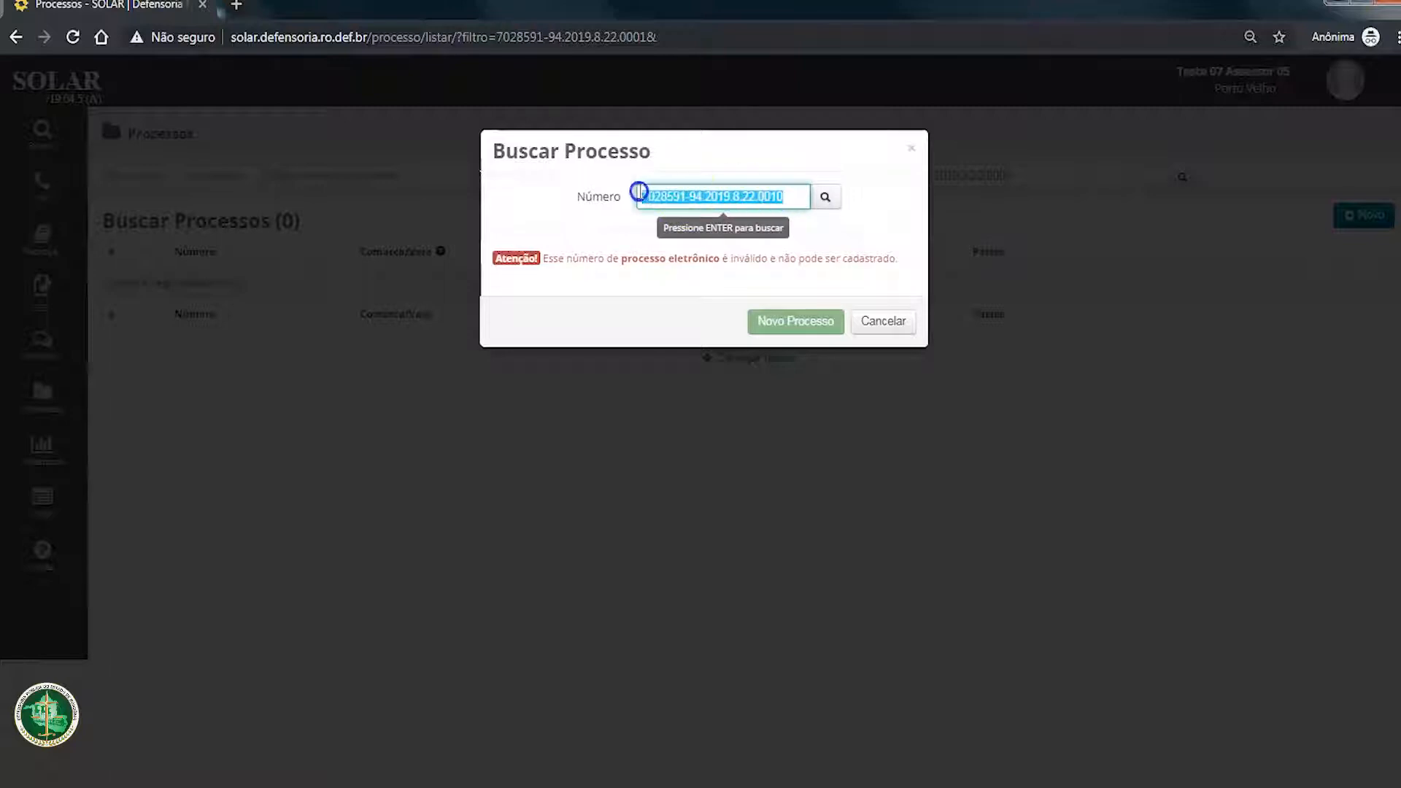
{"action": "left_click_drag", "start_coordinate": [788, 193], "coordinate": [661, 192]}
{"action": "left_click", "coordinate": [643, 192]}
{"action": "left_click_drag", "start_coordinate": [782, 192], "coordinate": [640, 194]}
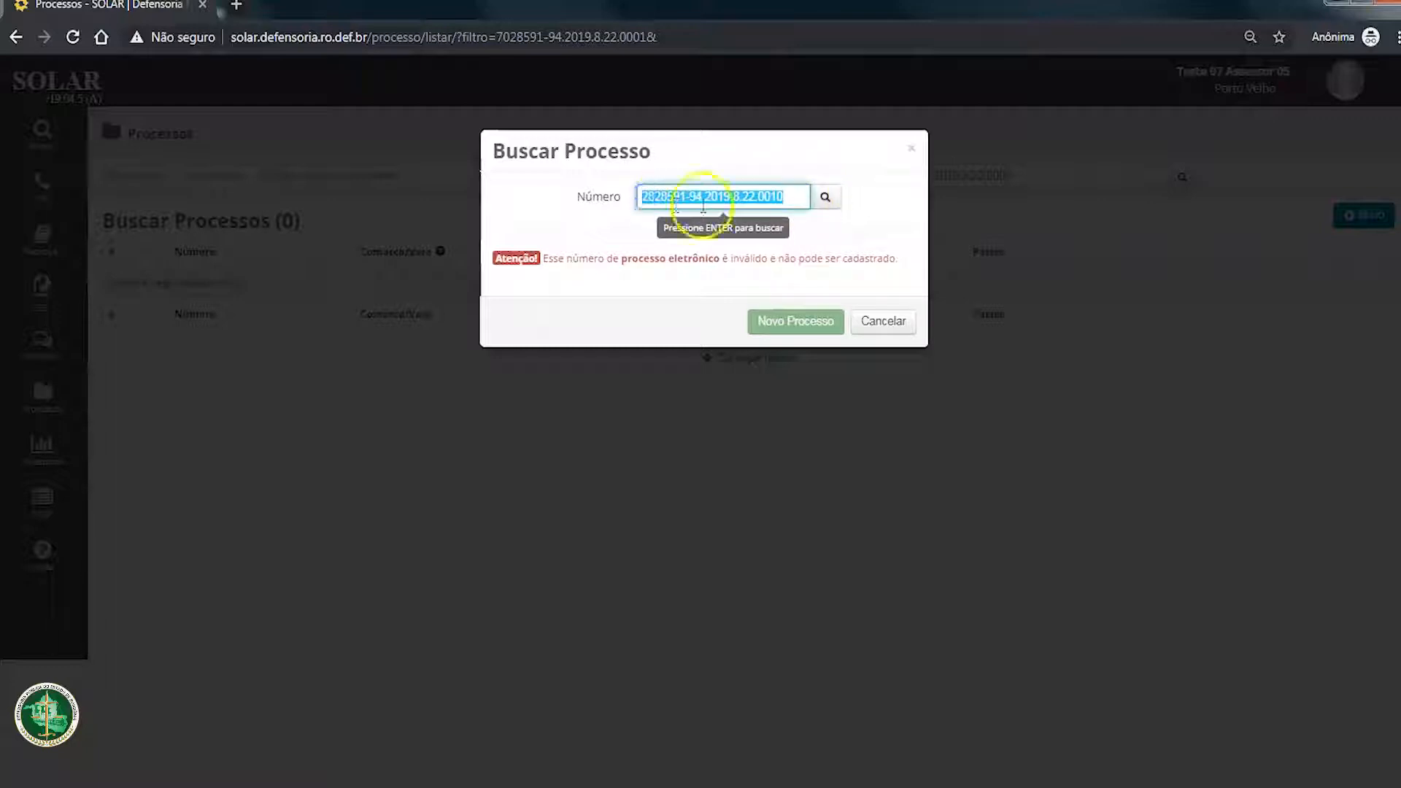
{"action": "left_click", "coordinate": [789, 194]}
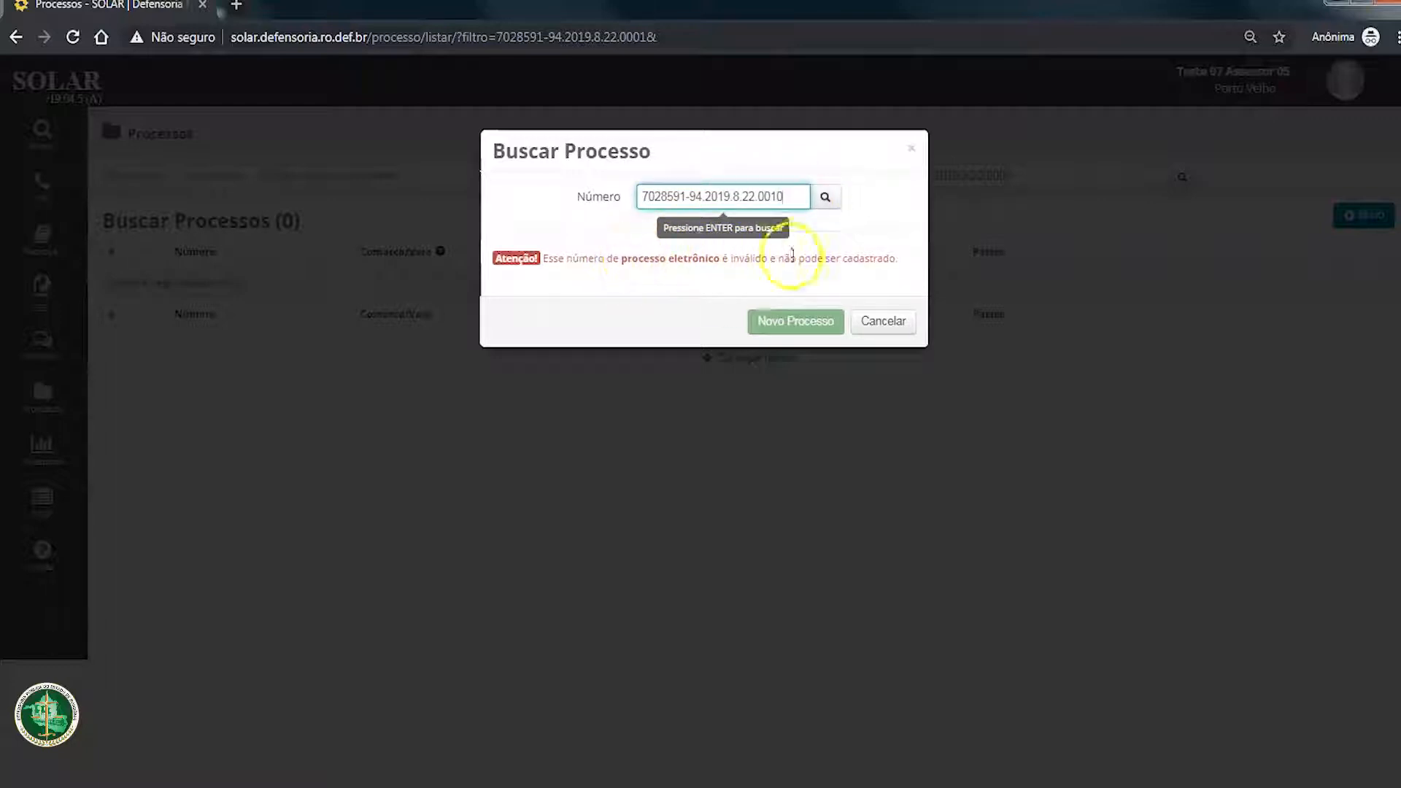
{"action": "left_click_drag", "start_coordinate": [782, 195], "coordinate": [641, 194]}
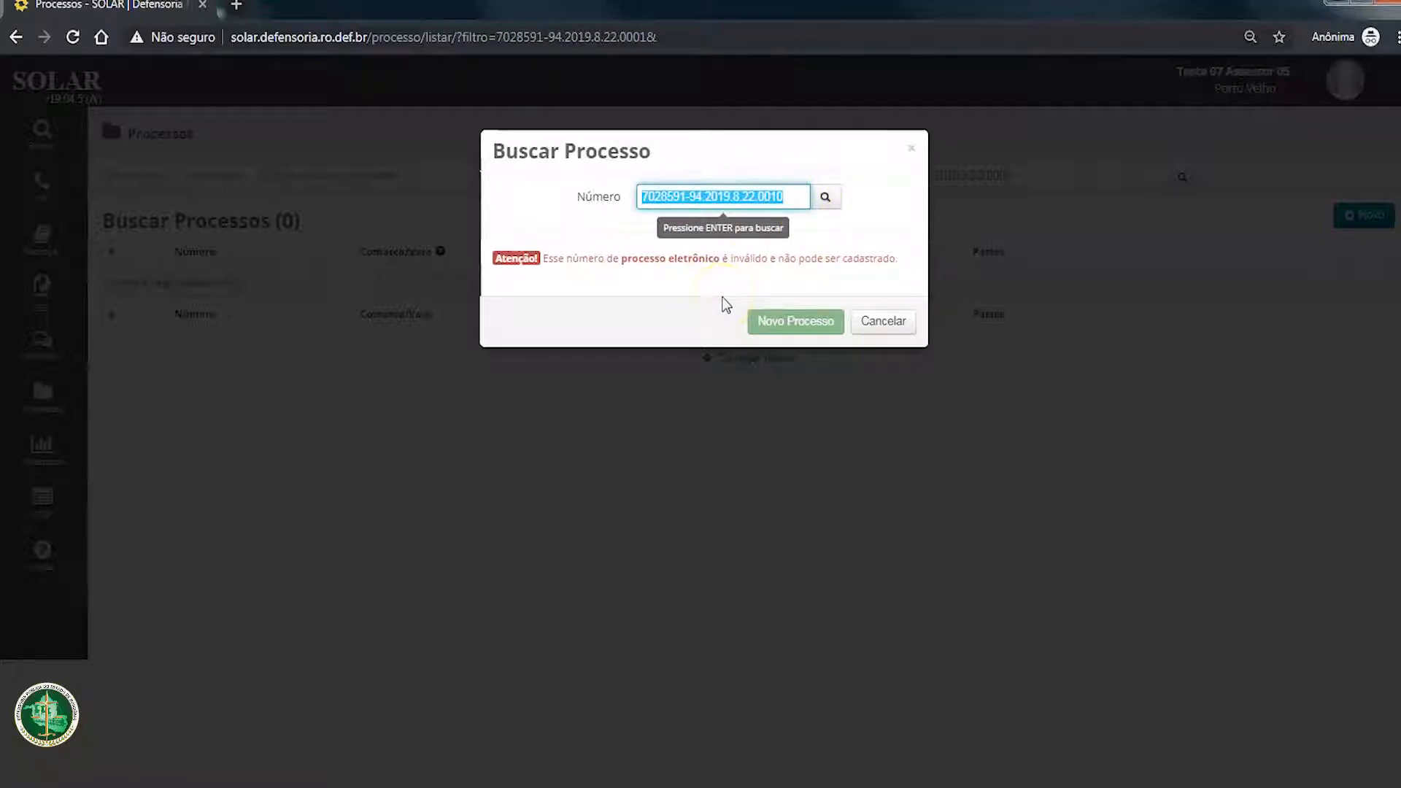
{"action": "left_click", "coordinate": [791, 199]}
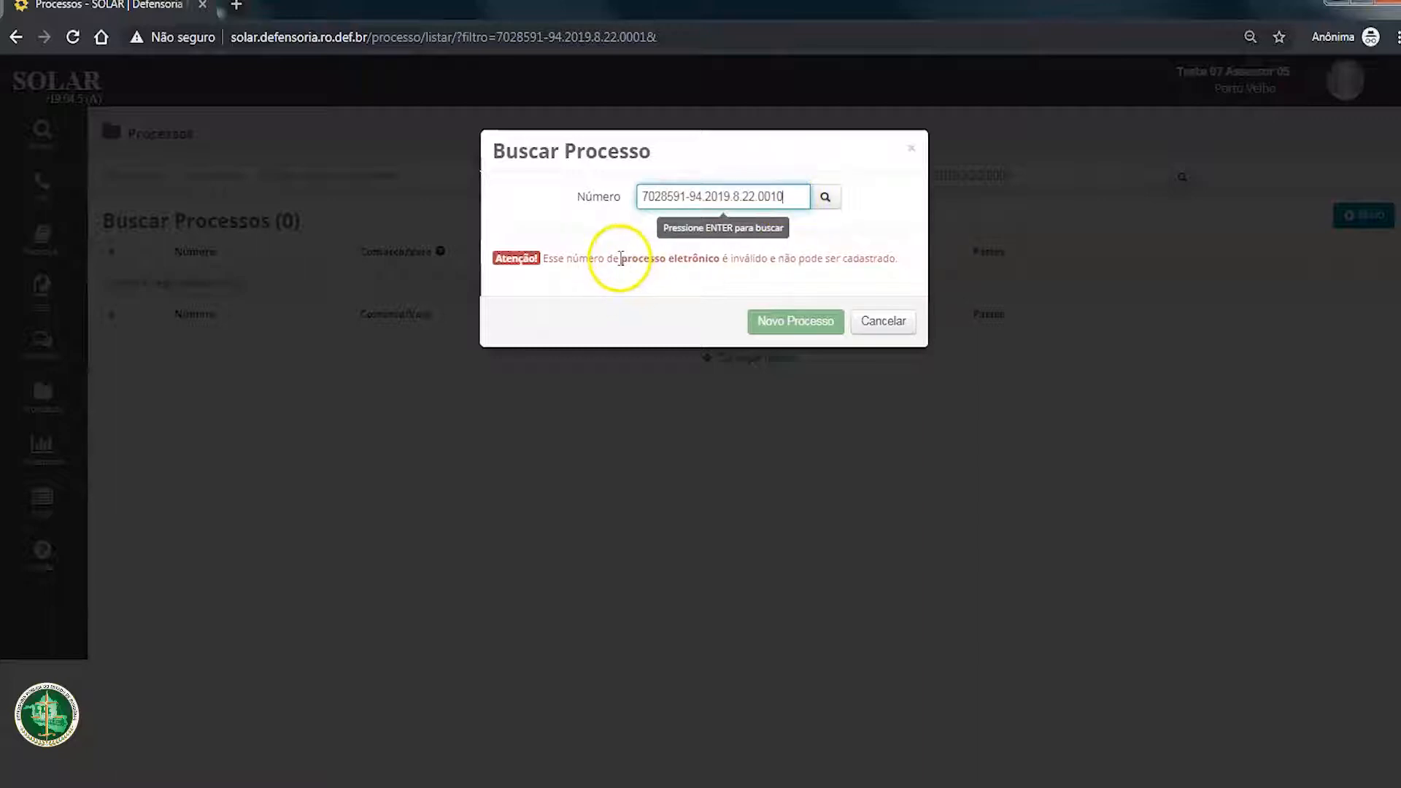
{"action": "left_click_drag", "start_coordinate": [621, 258], "coordinate": [724, 259]}
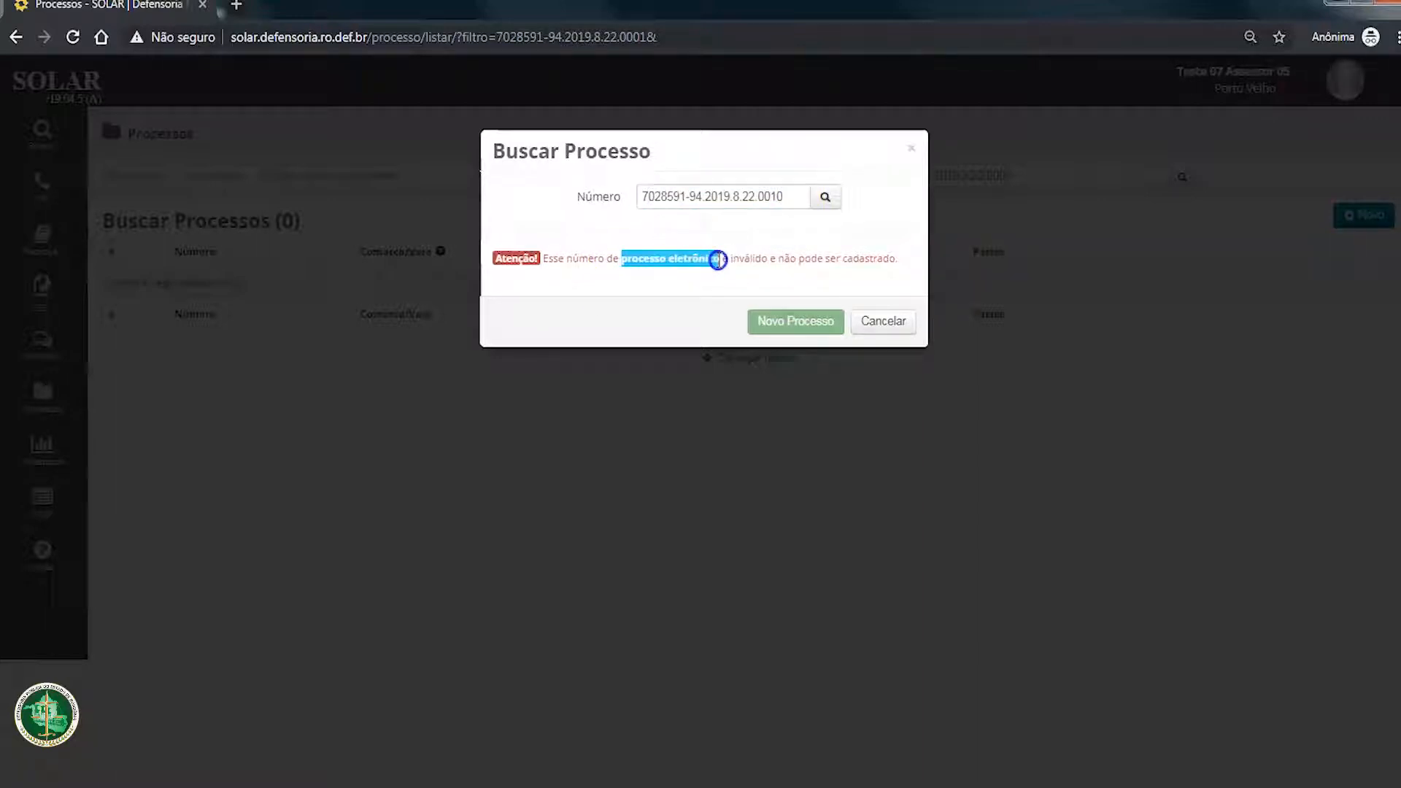
{"action": "left_click", "coordinate": [786, 282]}
{"action": "left_click_drag", "start_coordinate": [620, 260], "coordinate": [730, 261]}
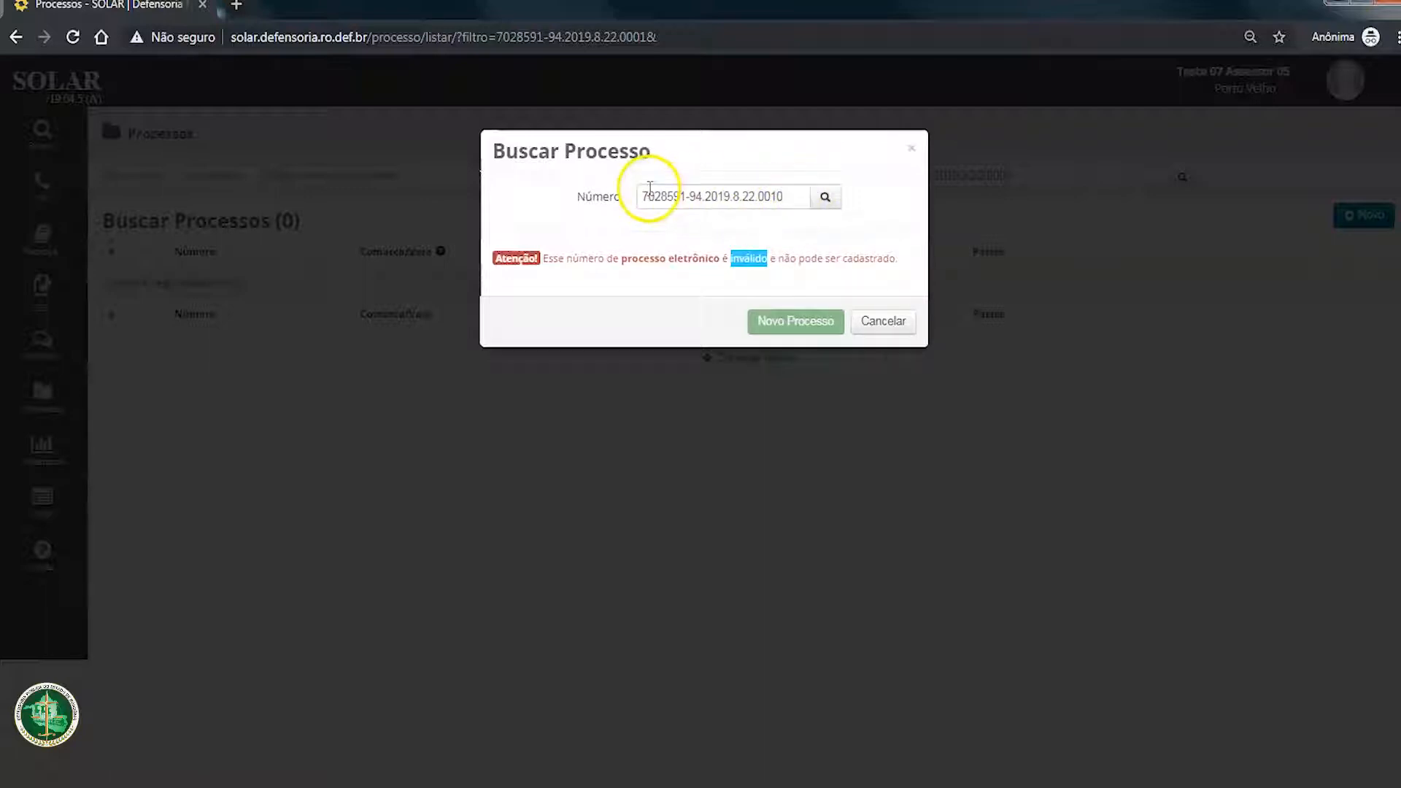
Step: Re-enter the final 10 of the process number, look it up and append the suffix /0
{"action": "left_click", "coordinate": [786, 197]}
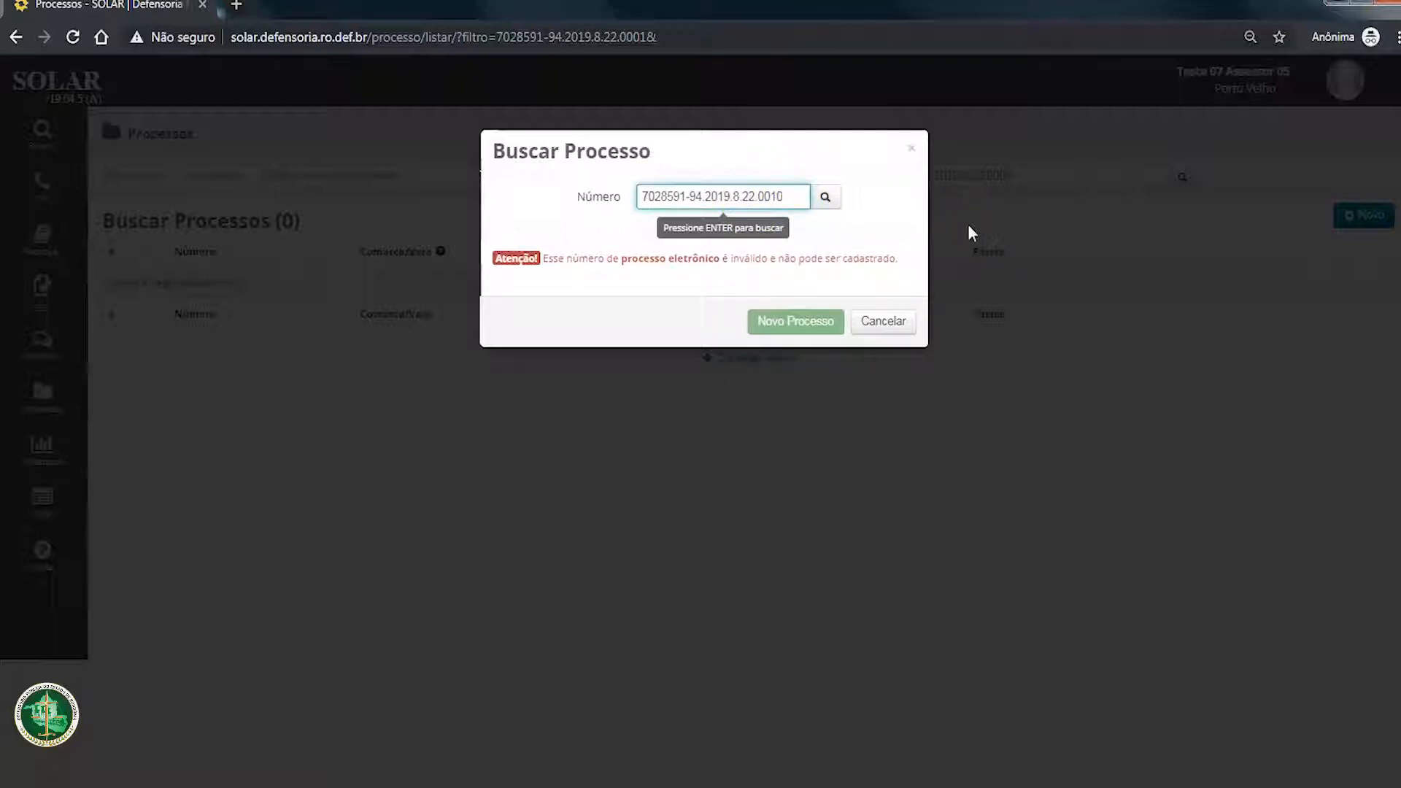
{"action": "key", "text": "BackSpace"}
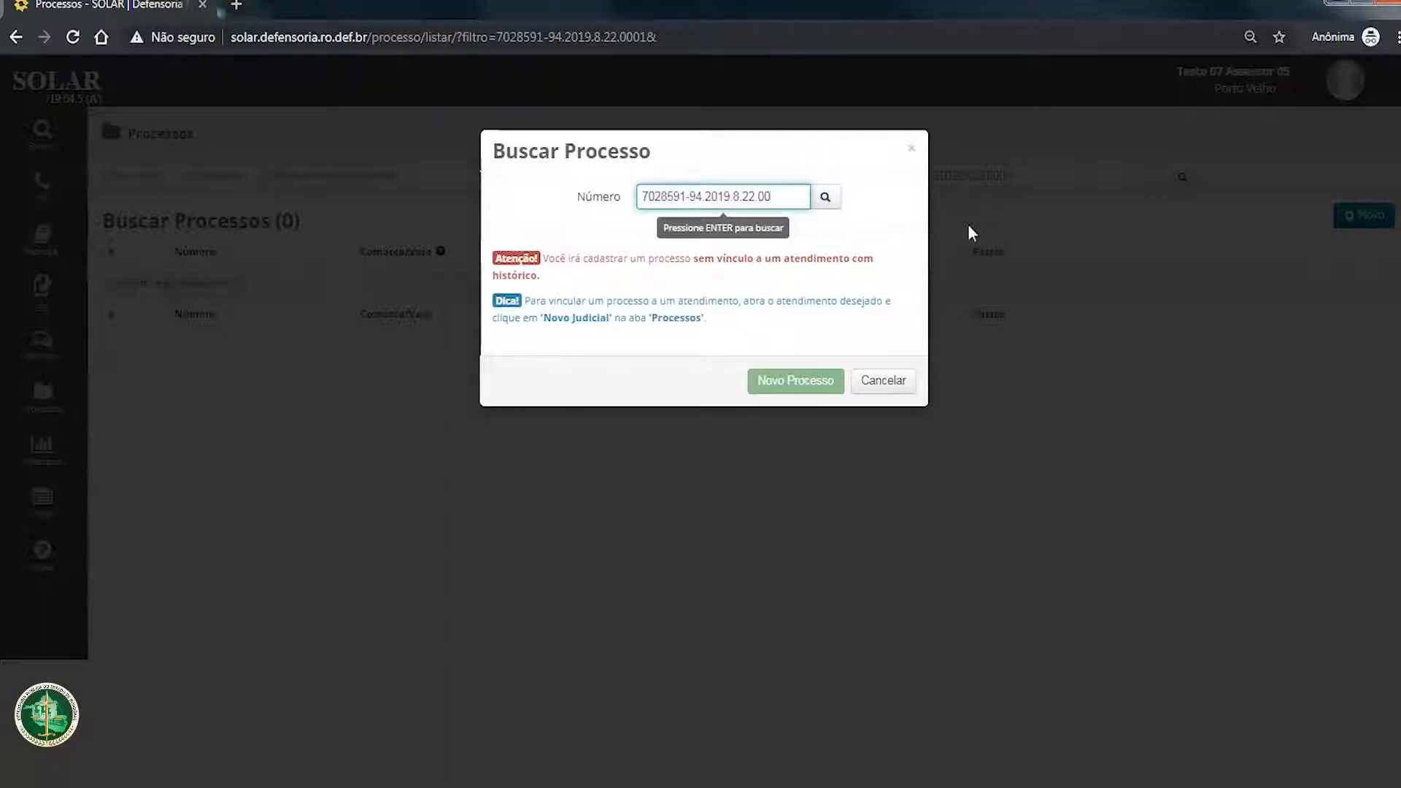
{"action": "type", "text": "10"}
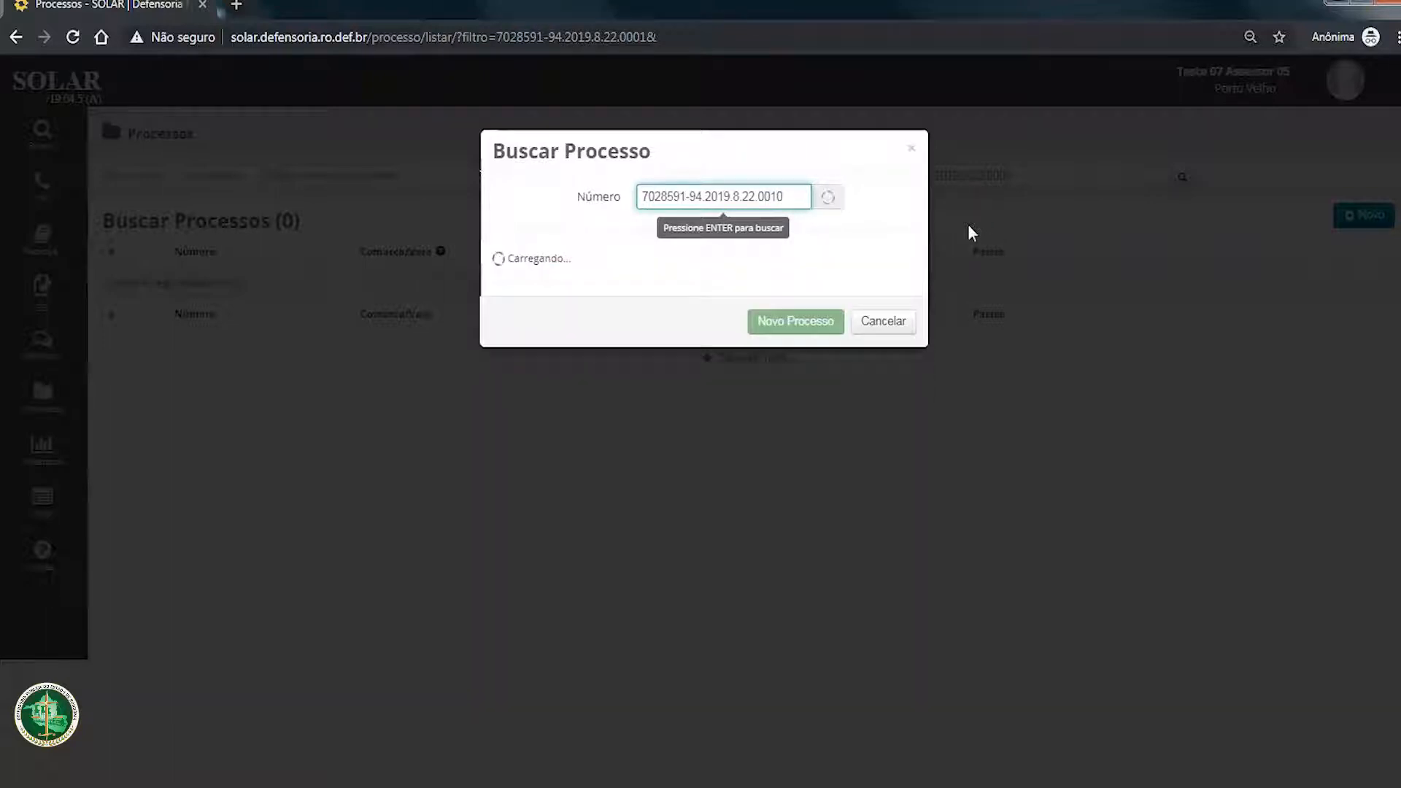
{"action": "type", "text": "/0"}
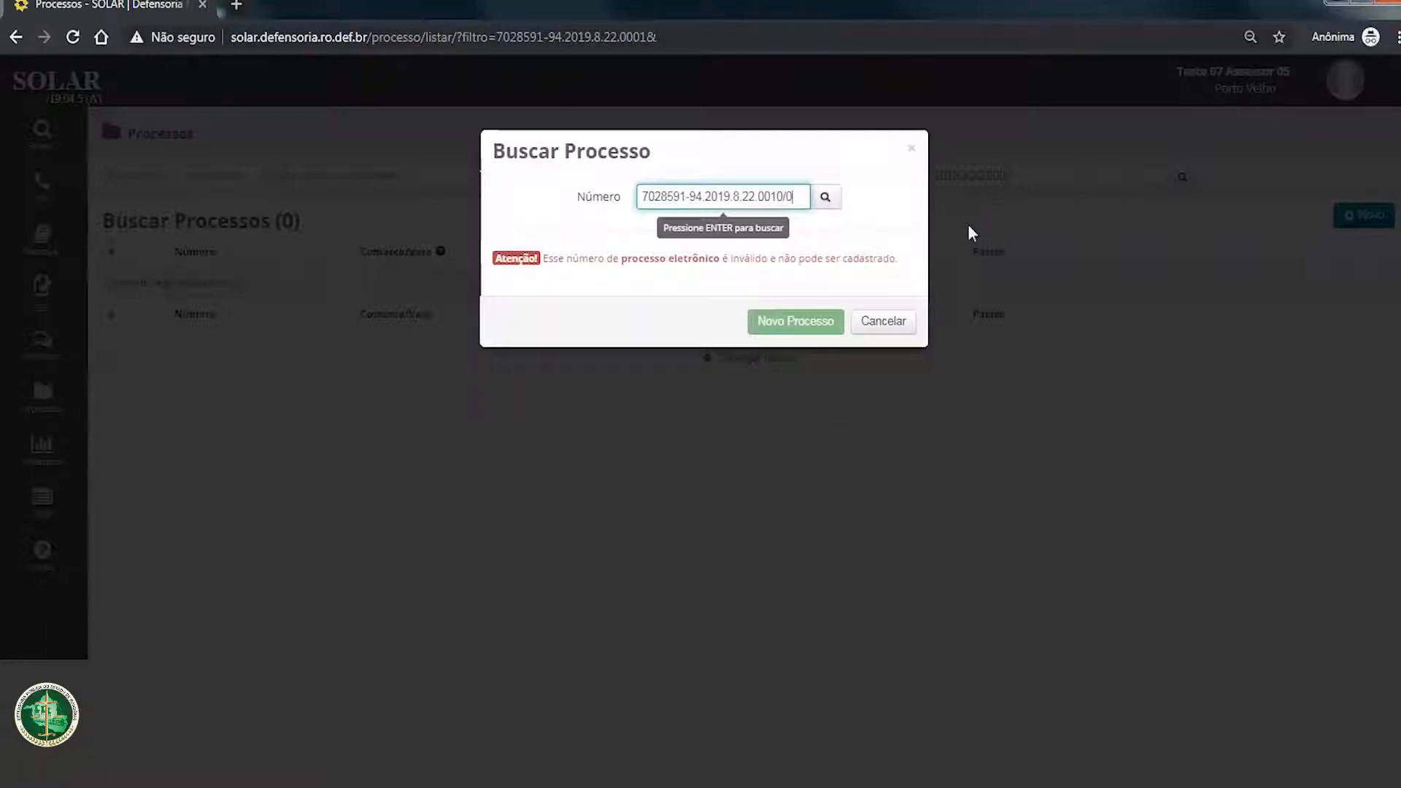
Step: Try the suffix -1 on the process number, replace it with /0 and look the number up
{"action": "key", "text": "BackSpace"}
{"action": "key", "text": "BackSpace"}
{"action": "type", "text": "-1"}
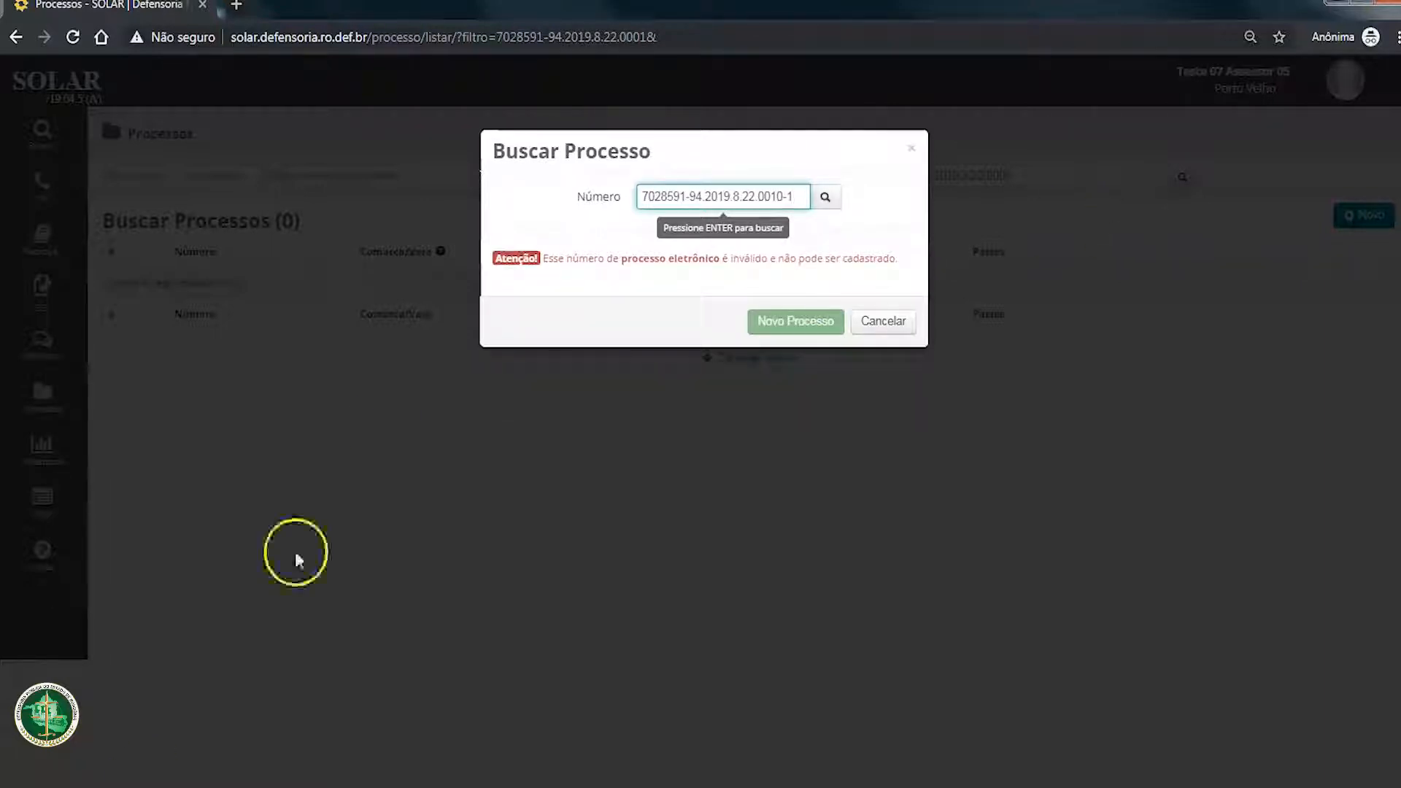
{"action": "left_click", "coordinate": [794, 196]}
{"action": "type", "text": "/0"}
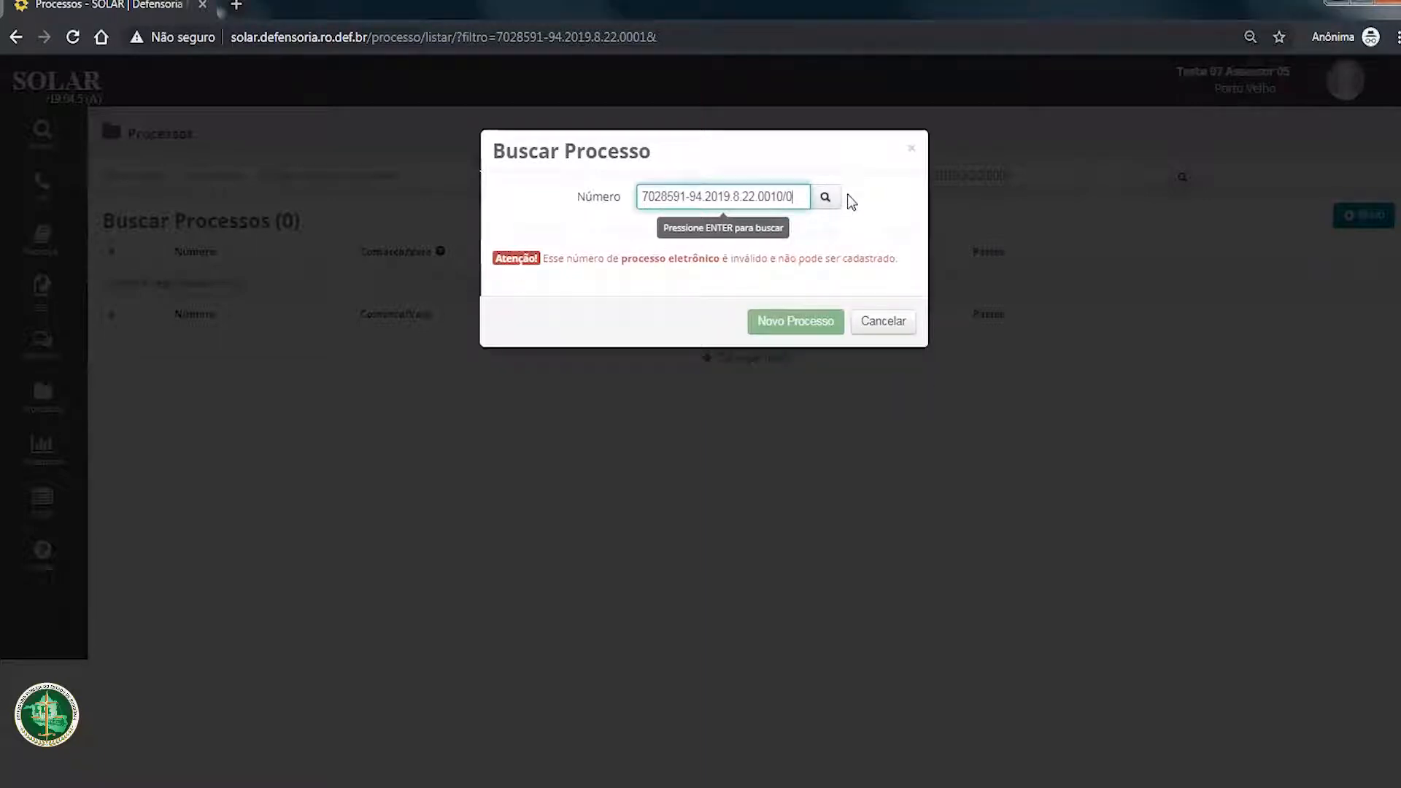
Step: Replace the suffix of the process number with /1 and look it up
{"action": "left_click", "coordinate": [783, 195]}
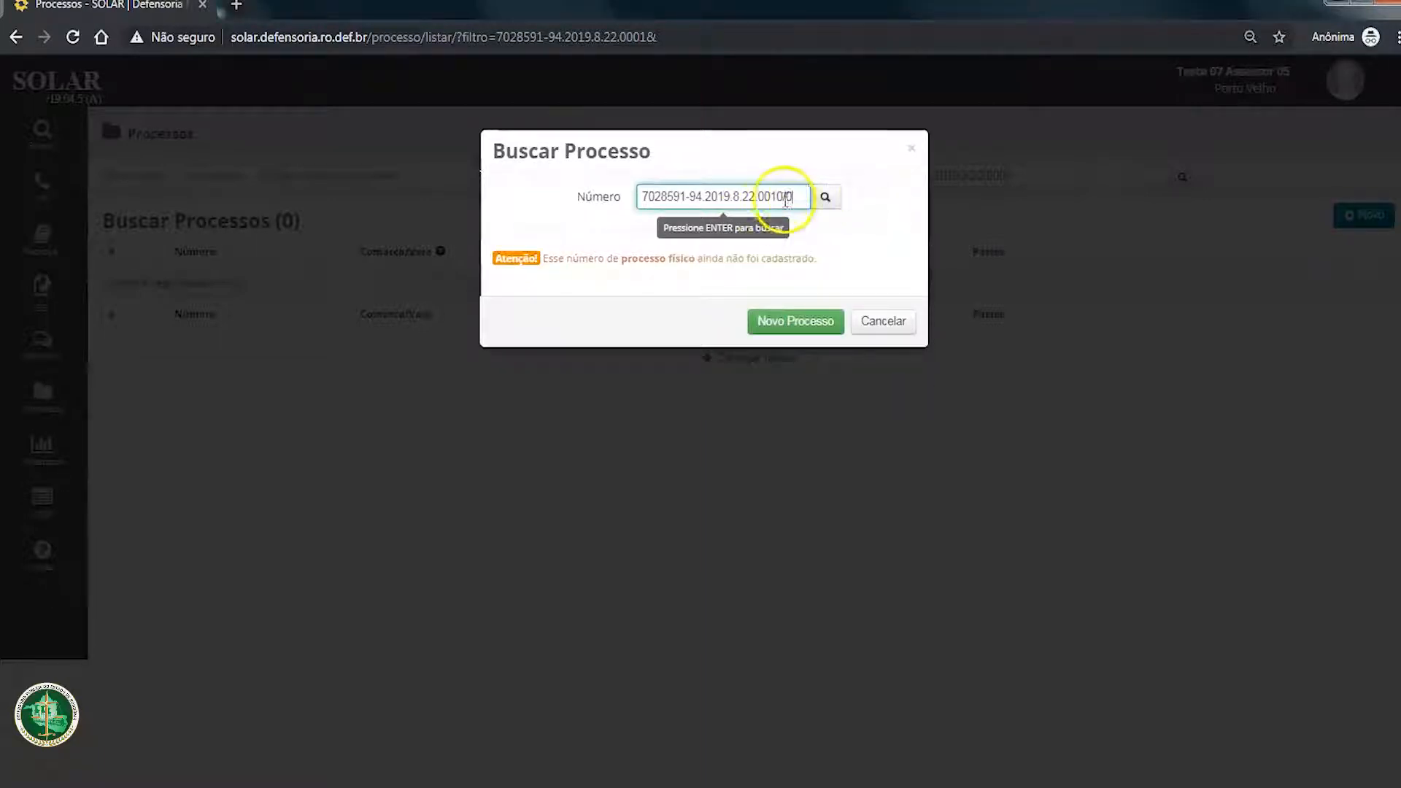
{"action": "key", "text": "BackSpace"}
{"action": "key", "text": "BackSpace"}
{"action": "type", "text": "/1"}
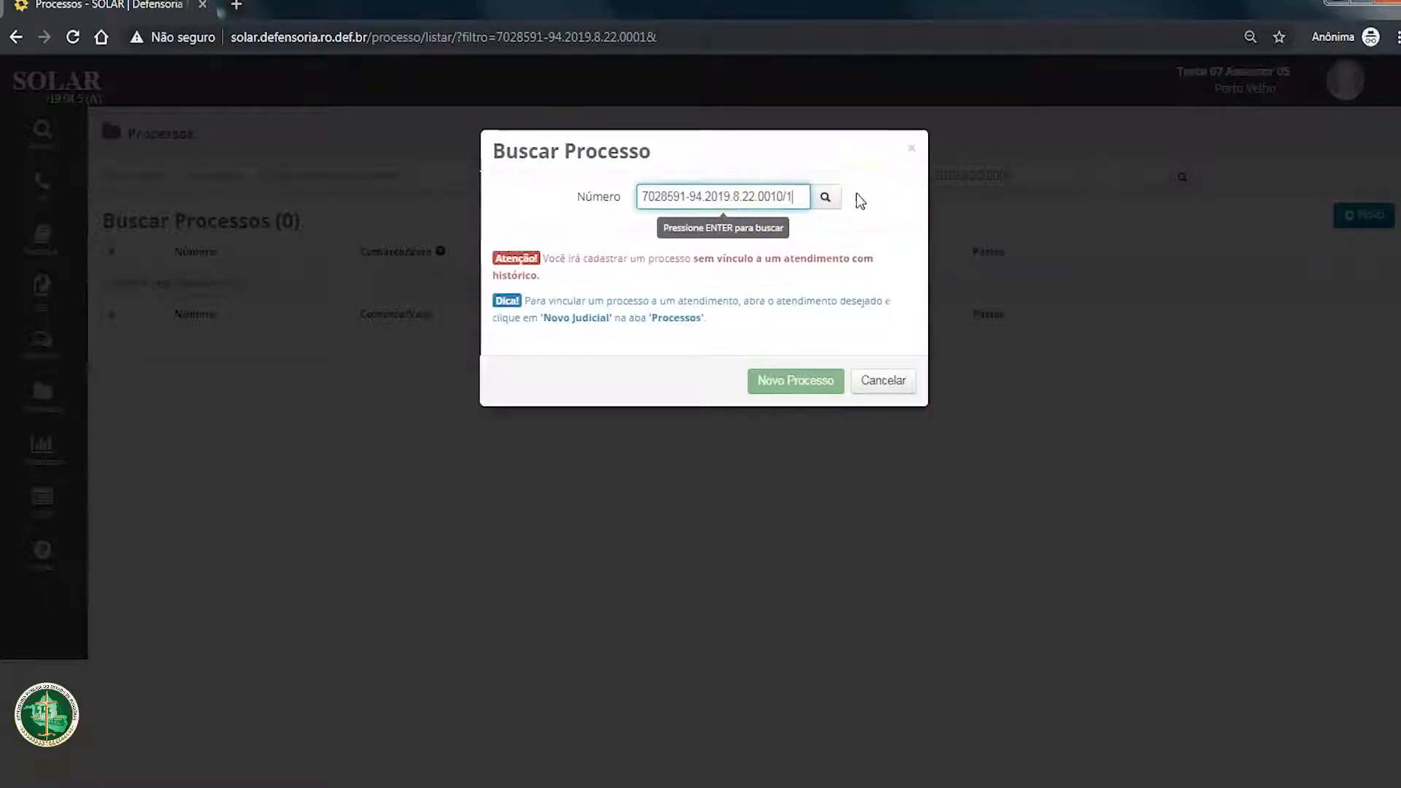
{"action": "left_click", "coordinate": [824, 197]}
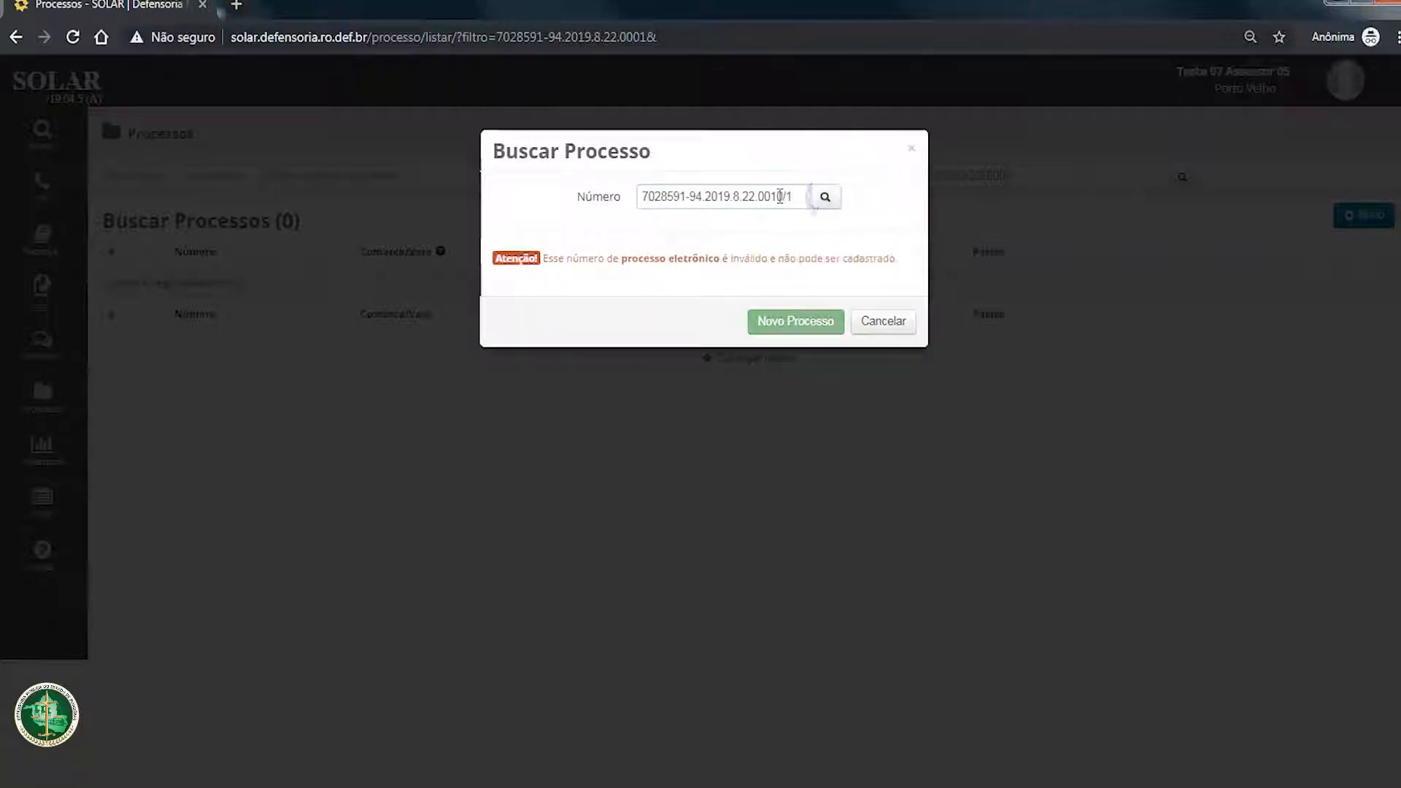
{"action": "left_click", "coordinate": [831, 197]}
Step: Change the suffix of the process number to /0 and repeat the lookup
{"action": "left_click", "coordinate": [800, 196]}
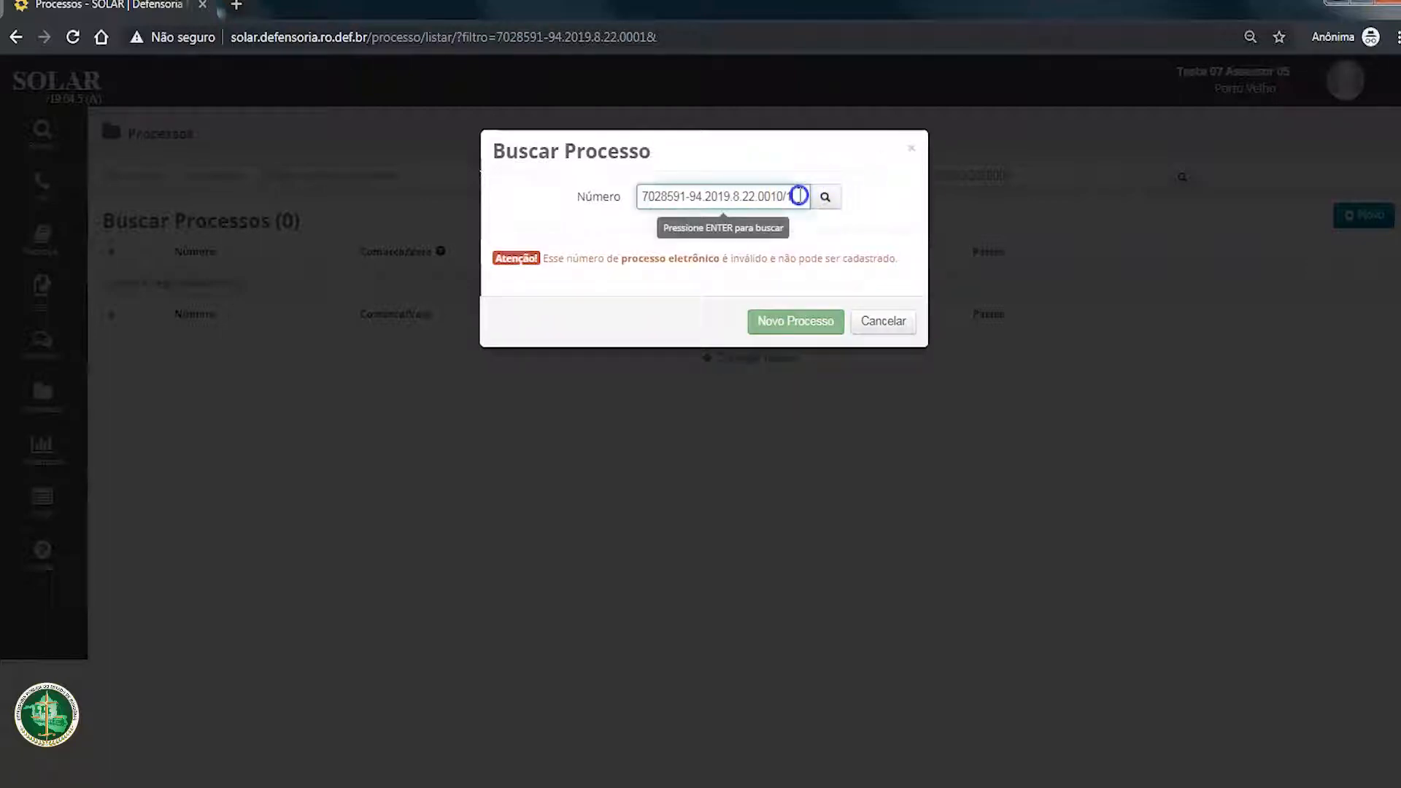
{"action": "key", "text": "BackSpace"}
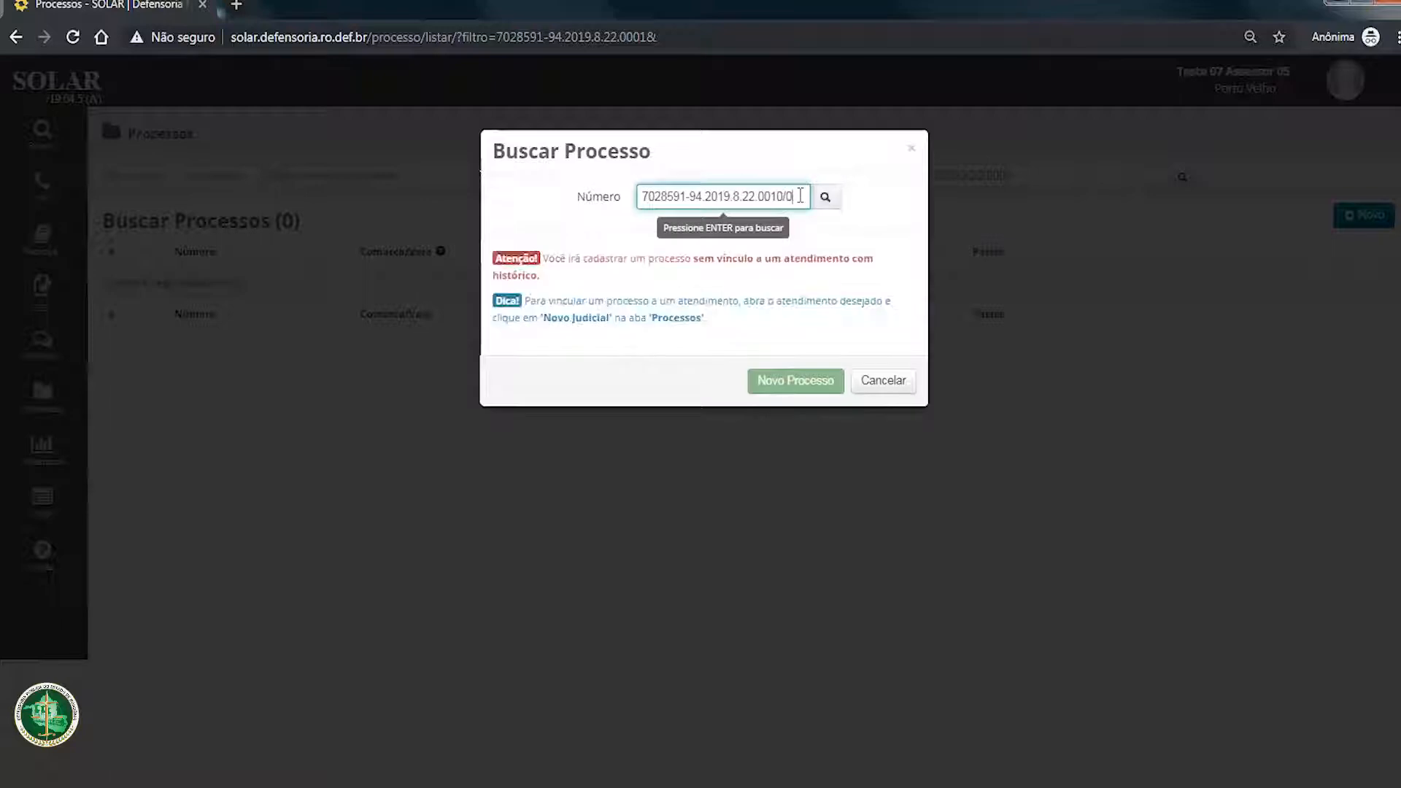
{"action": "type", "text": "0"}
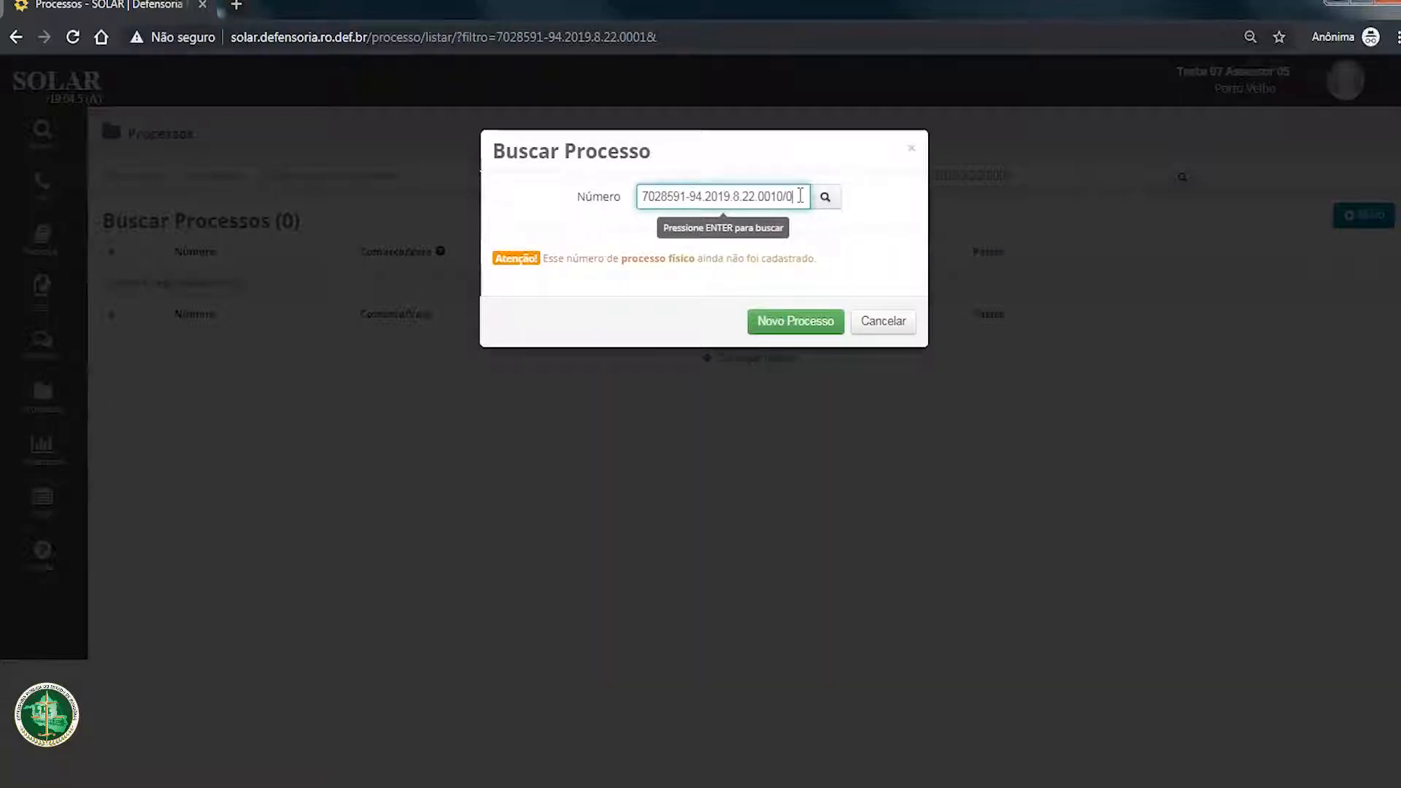
{"action": "left_click", "coordinate": [795, 196]}
{"action": "left_click", "coordinate": [836, 199]}
Step: Switch the process number's suffix to /1 and look it up again
{"action": "left_click", "coordinate": [804, 199]}
{"action": "key", "text": "BackSpace"}
{"action": "type", "text": "1"}
{"action": "left_click", "coordinate": [836, 197]}
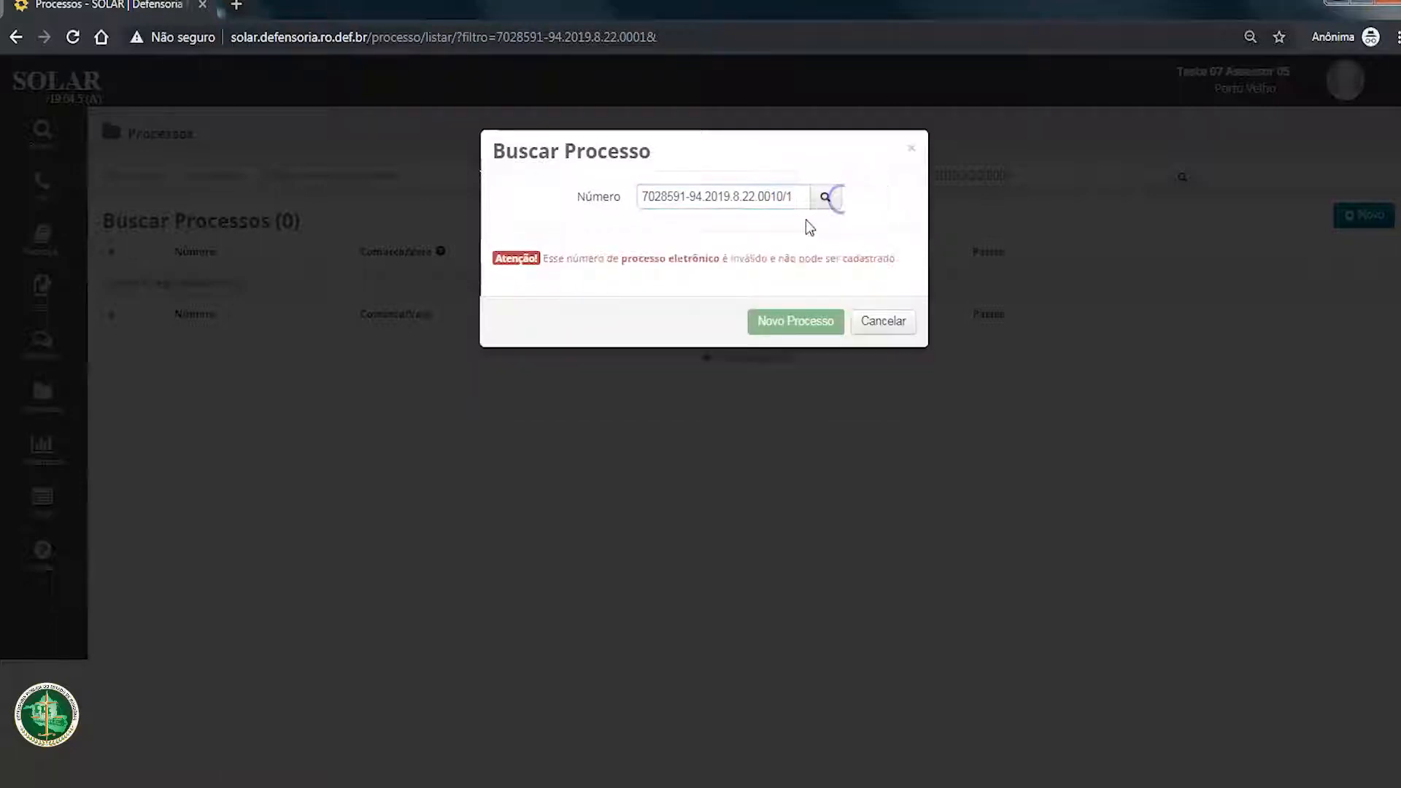
Step: Set the process number's suffix to /0, look it up and examine the notice about the physical process
{"action": "left_click", "coordinate": [806, 197]}
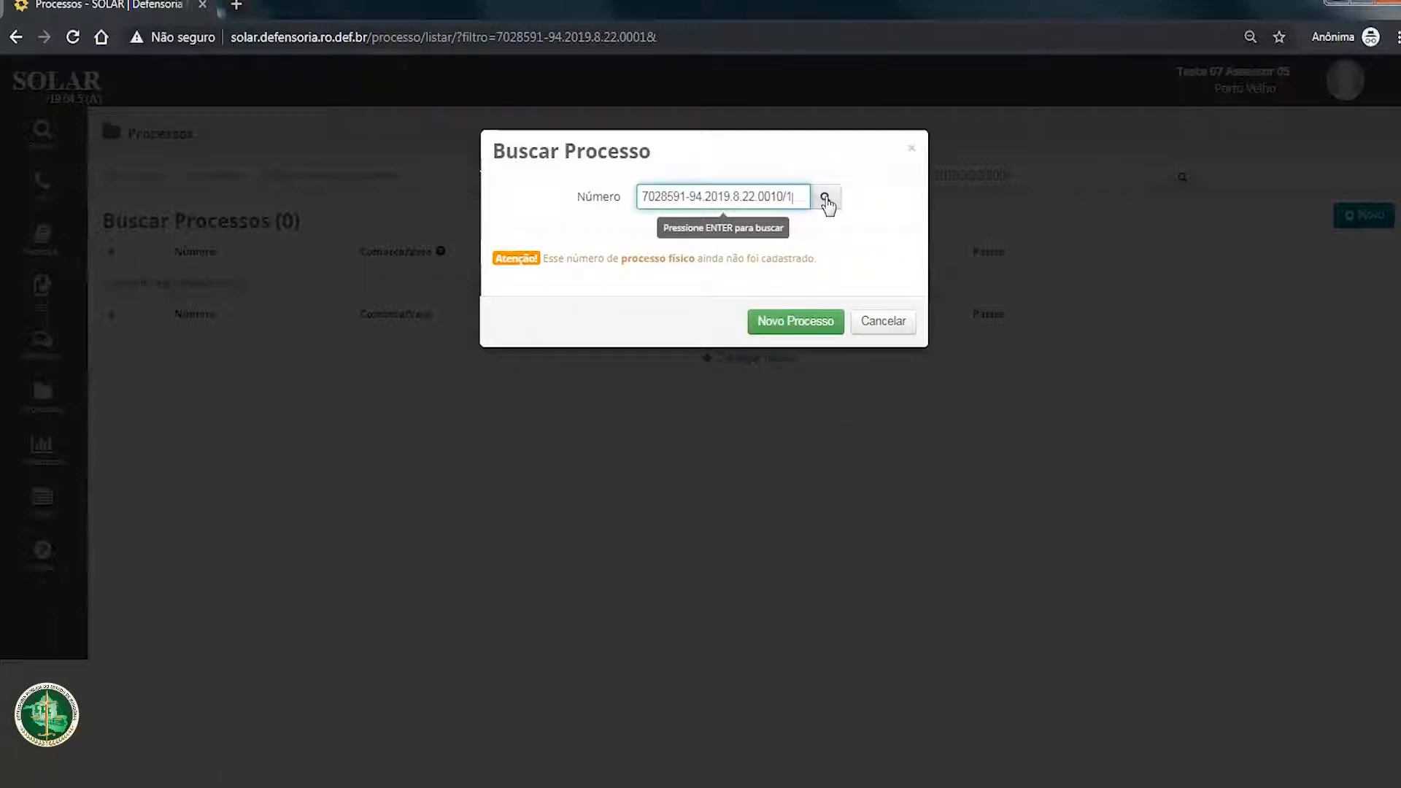
{"action": "key", "text": "BackSpace"}
{"action": "type", "text": "0"}
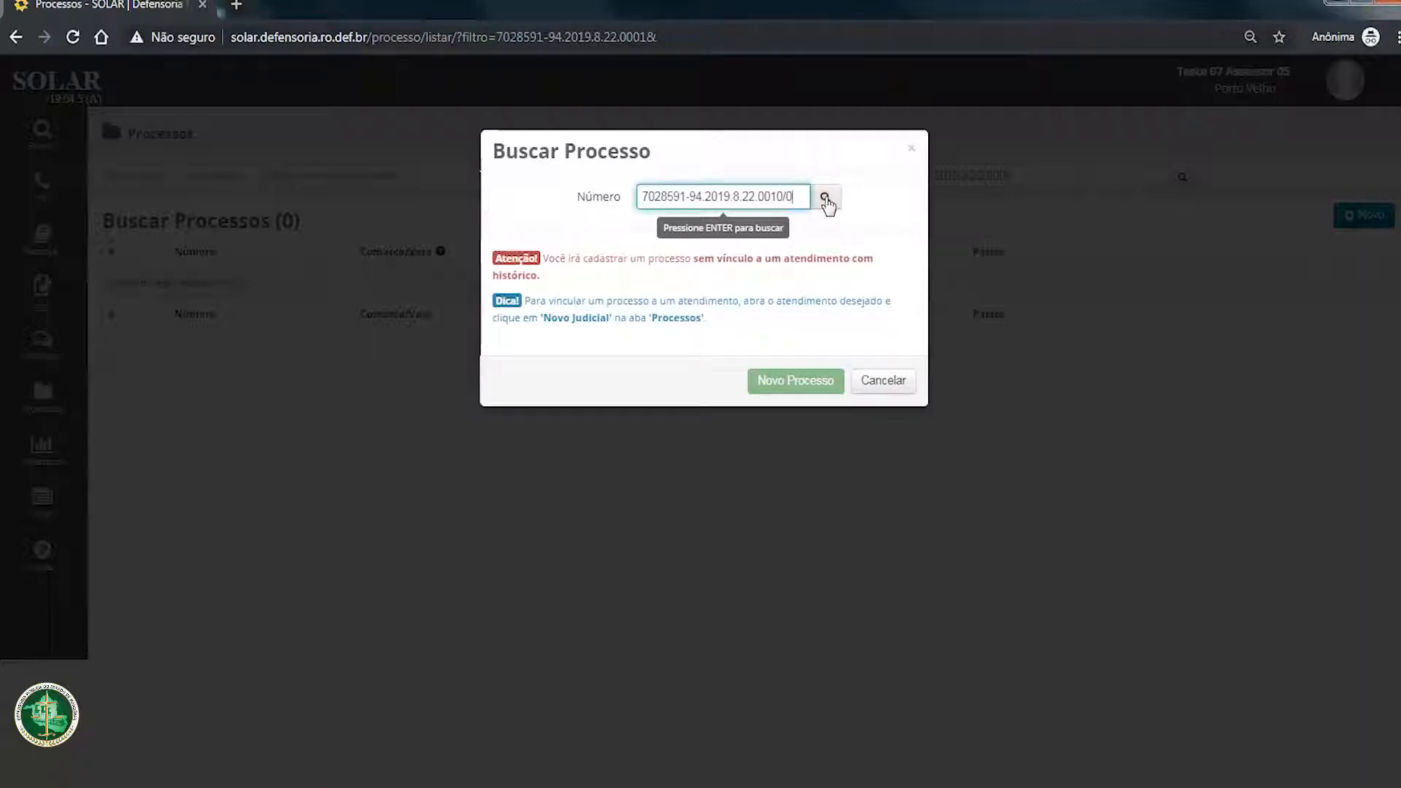
{"action": "left_click", "coordinate": [826, 198]}
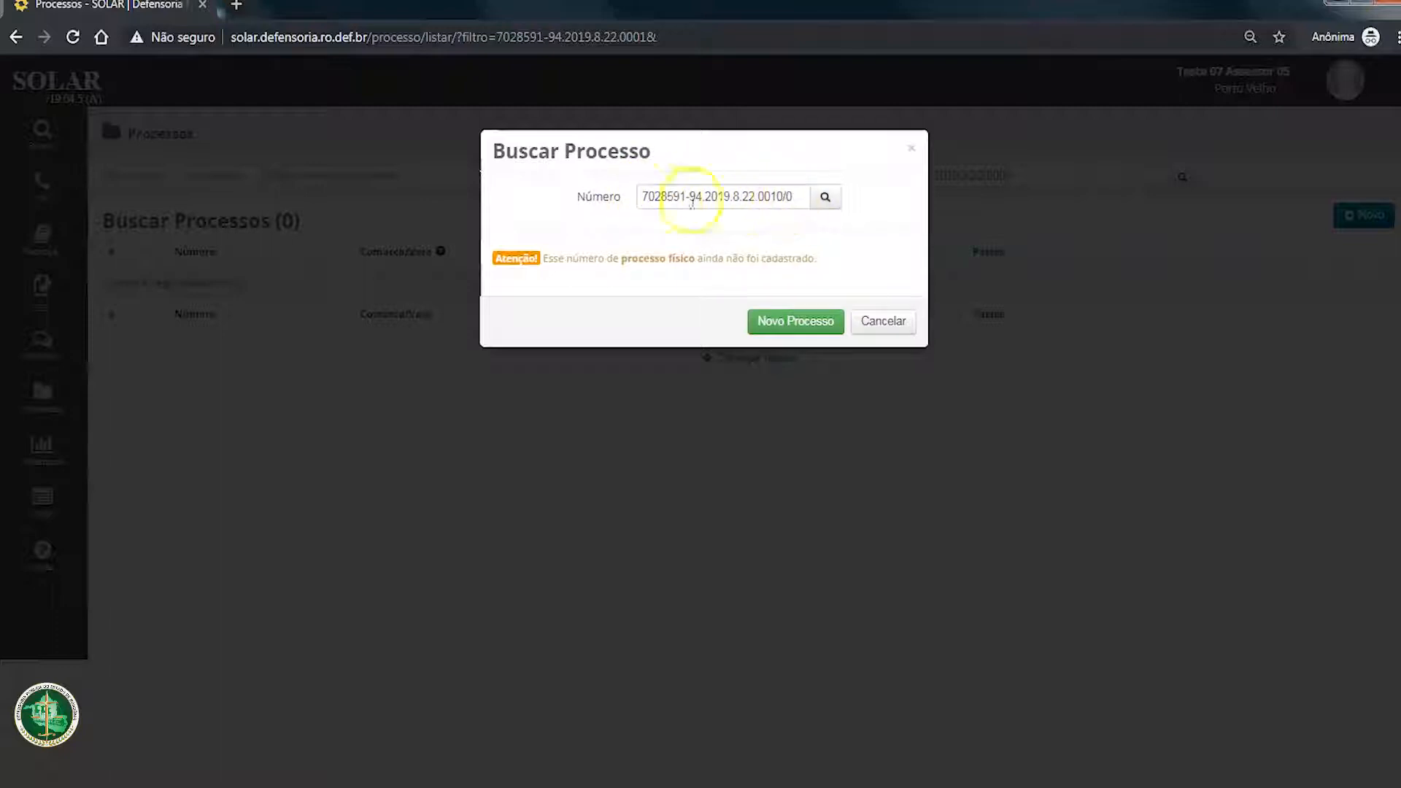
{"action": "left_click_drag", "start_coordinate": [538, 259], "coordinate": [822, 259]}
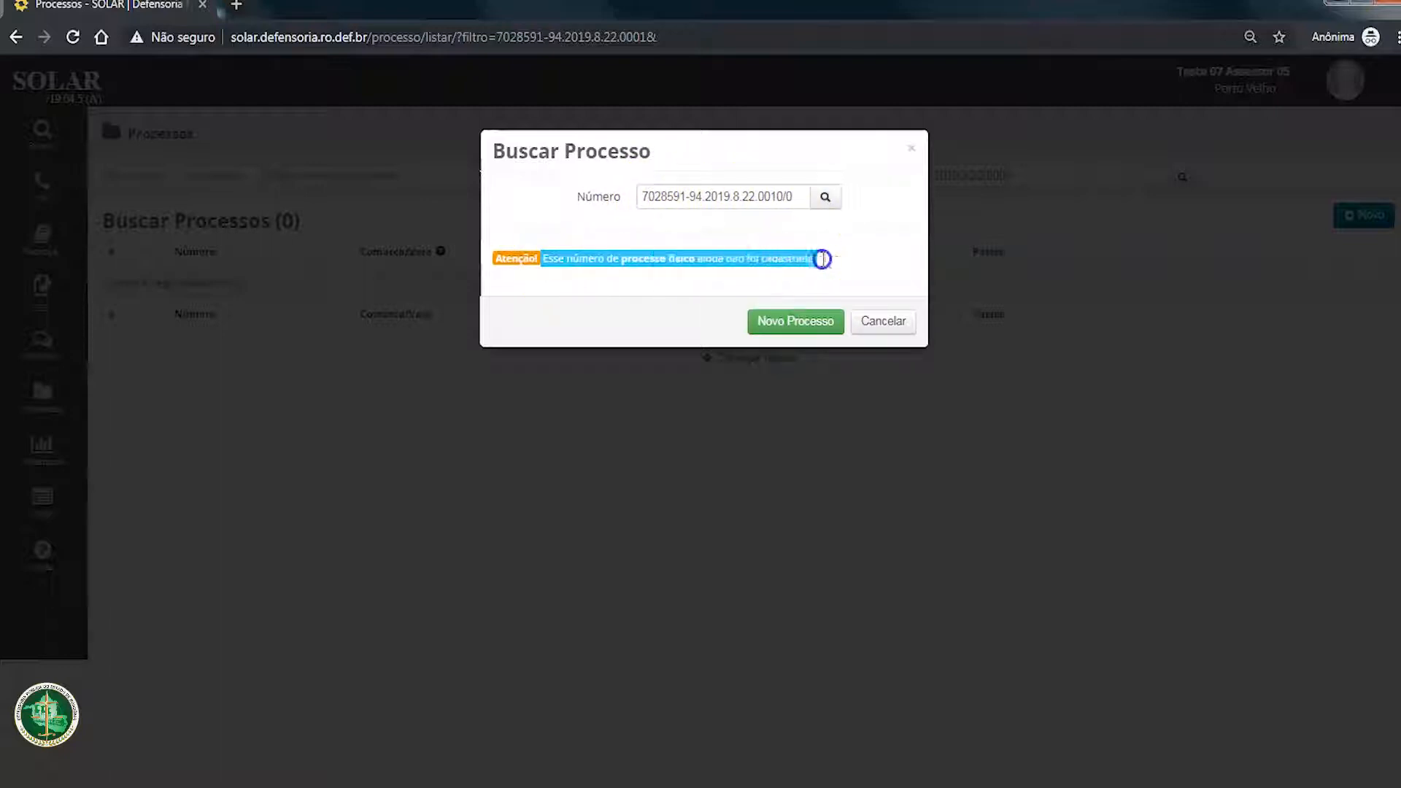
Step: Remove the suffix from the process number, look up the number ending in 0010 and examine the notice
{"action": "left_click", "coordinate": [784, 198]}
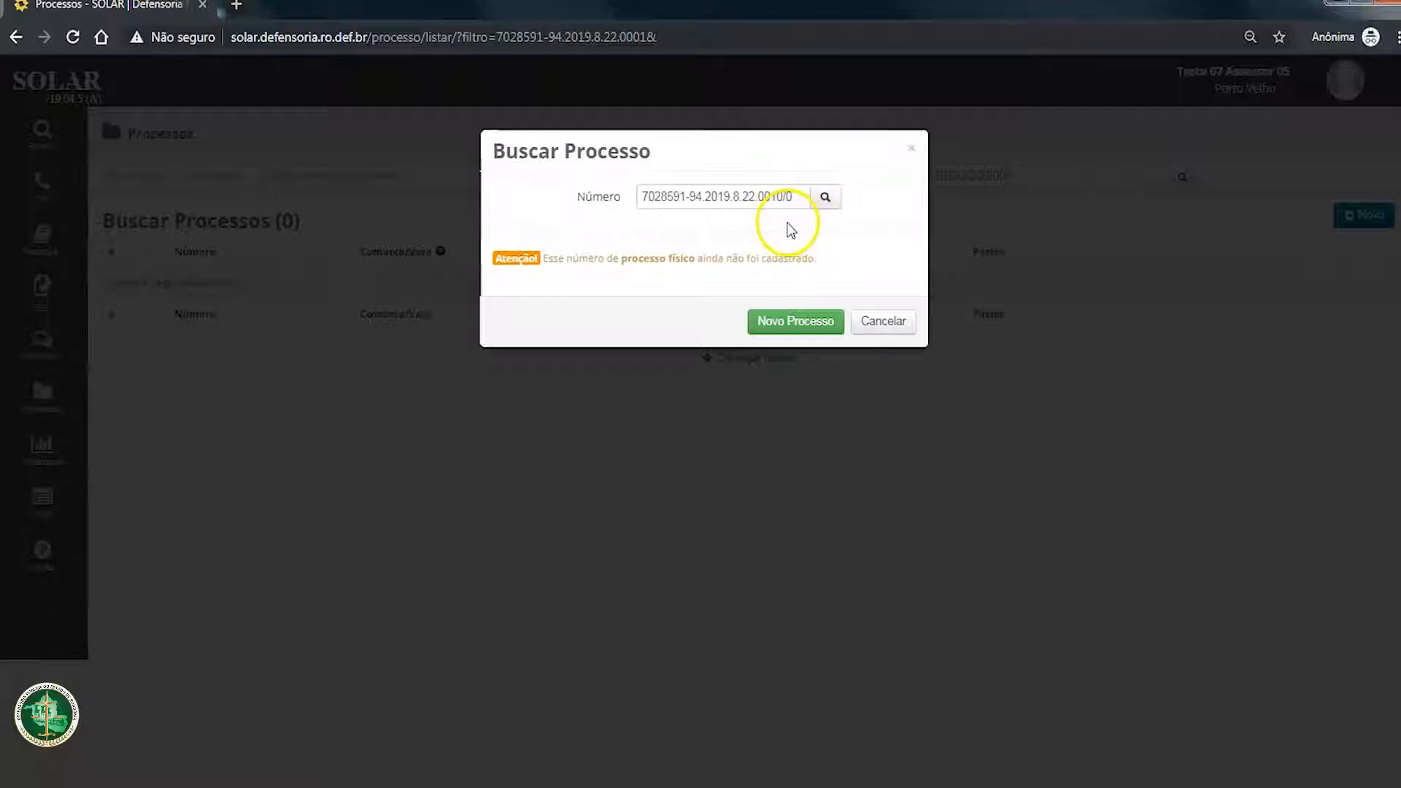
{"action": "left_click", "coordinate": [826, 197]}
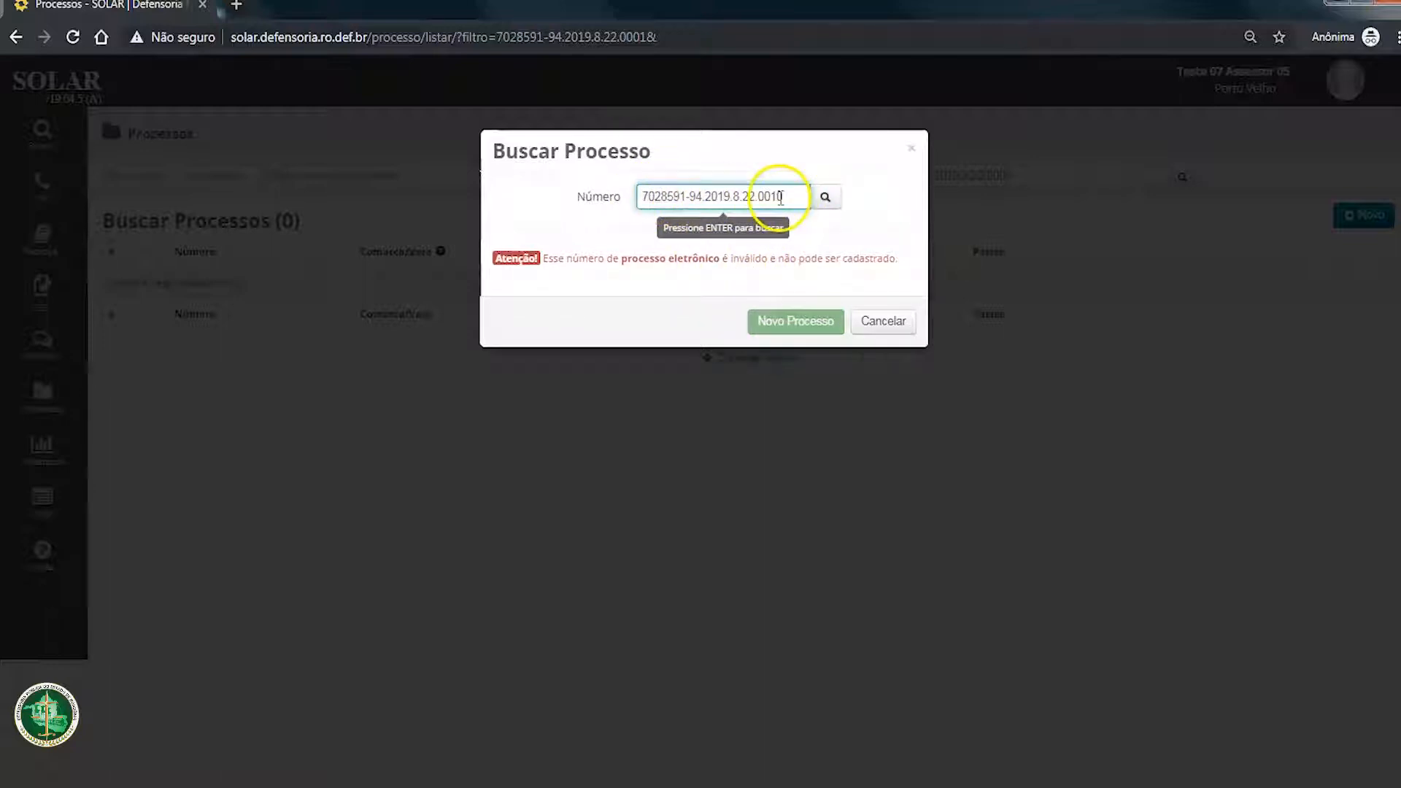
{"action": "left_click_drag", "start_coordinate": [730, 259], "coordinate": [768, 260]}
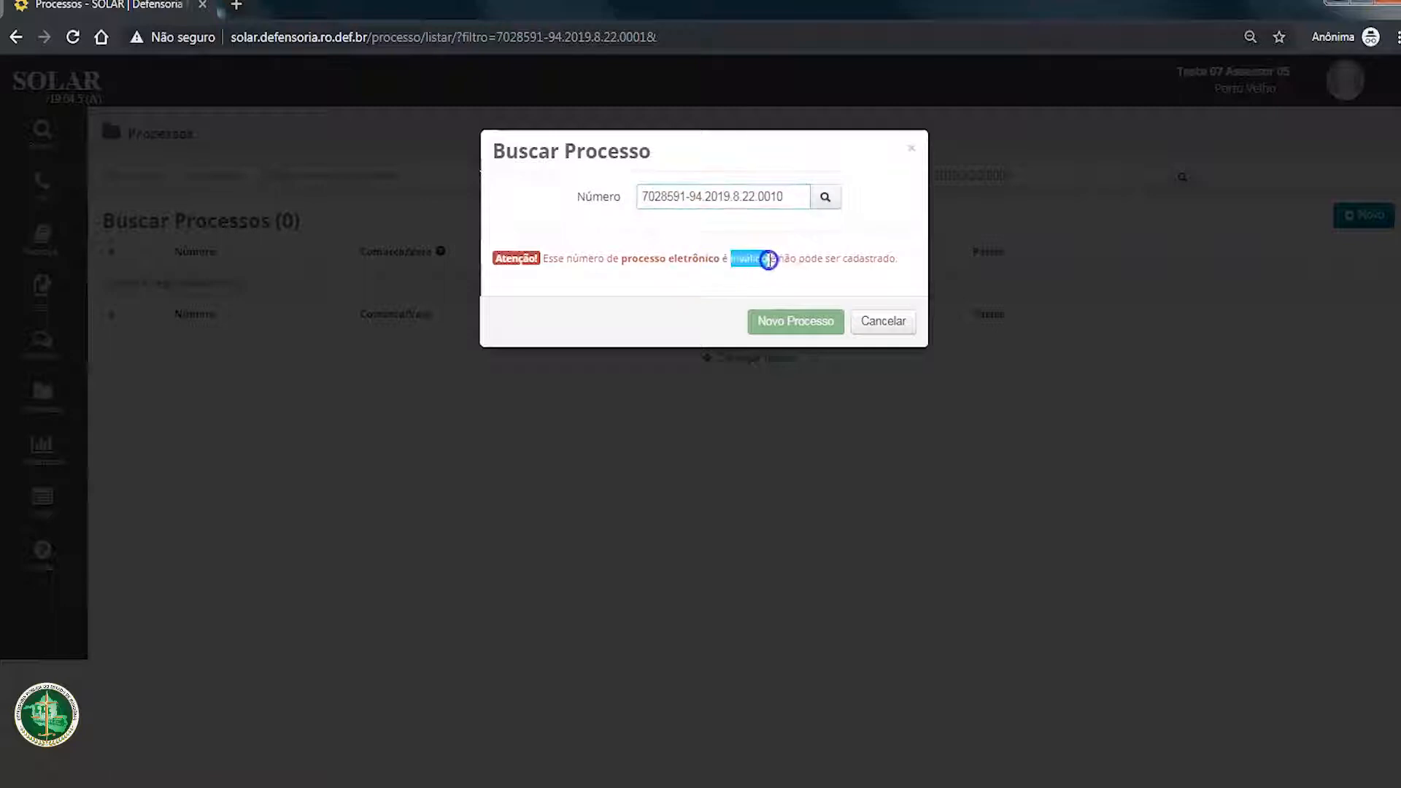
Step: Append /0 to the process number ending in 0010 and check it as a physical process
{"action": "left_click", "coordinate": [785, 196]}
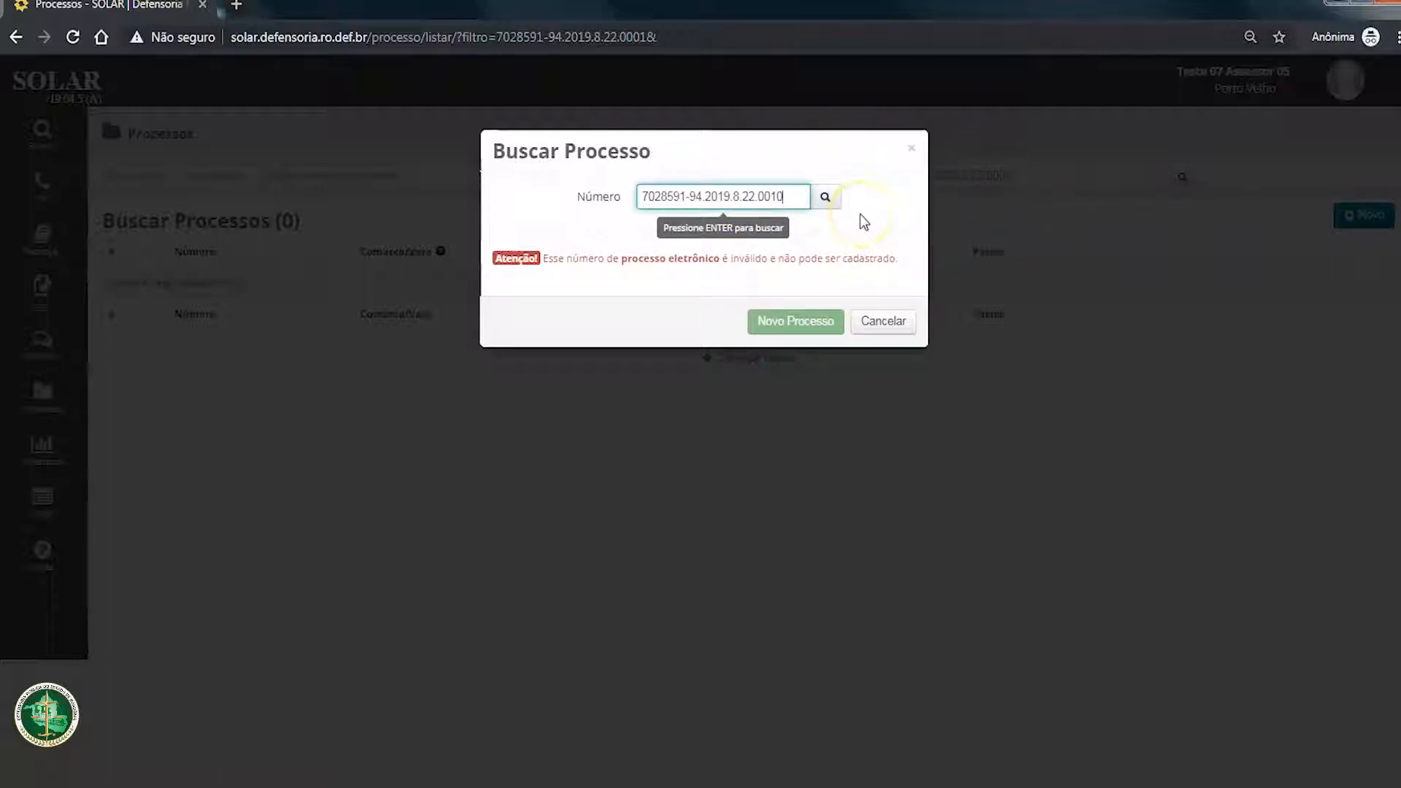
{"action": "type", "text": "/0"}
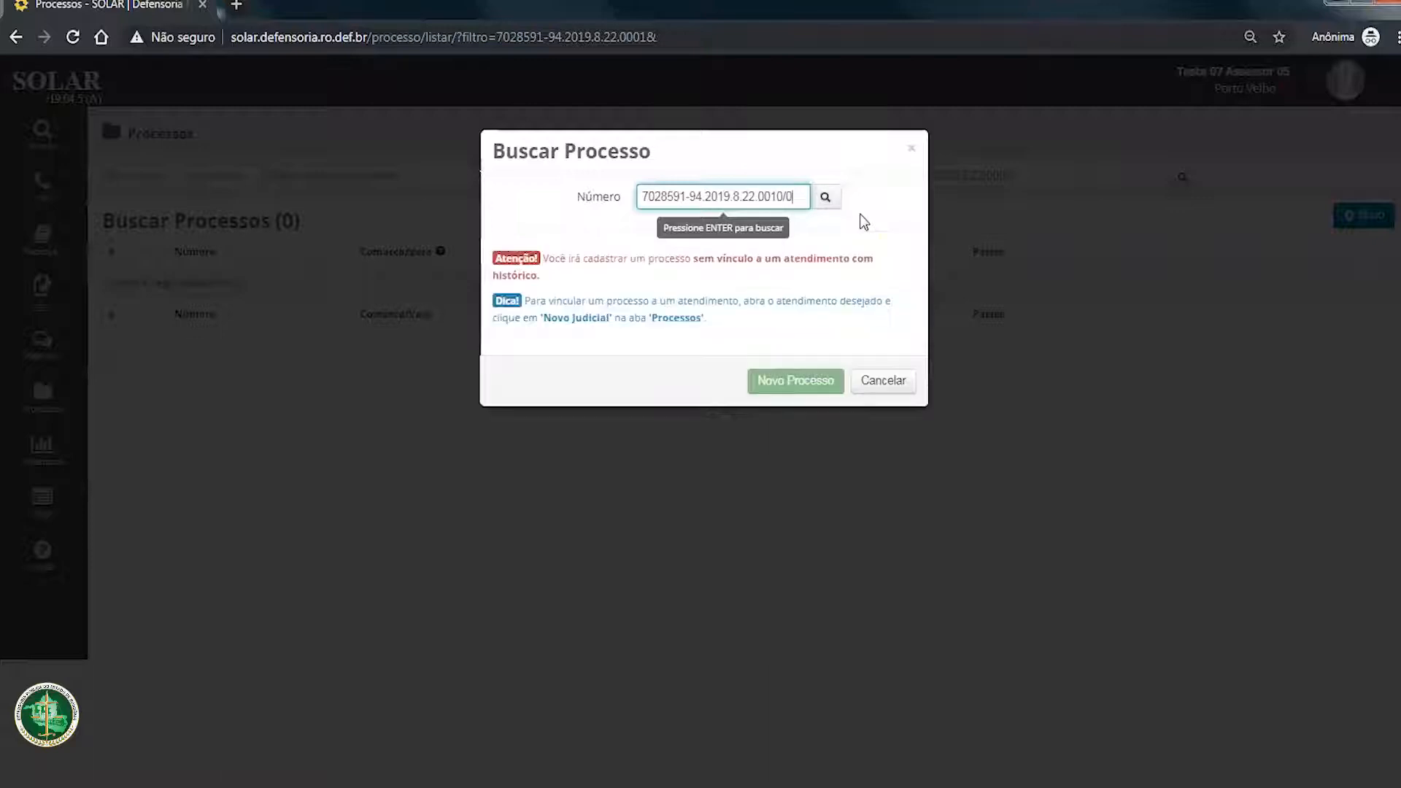
{"action": "left_click", "coordinate": [822, 197]}
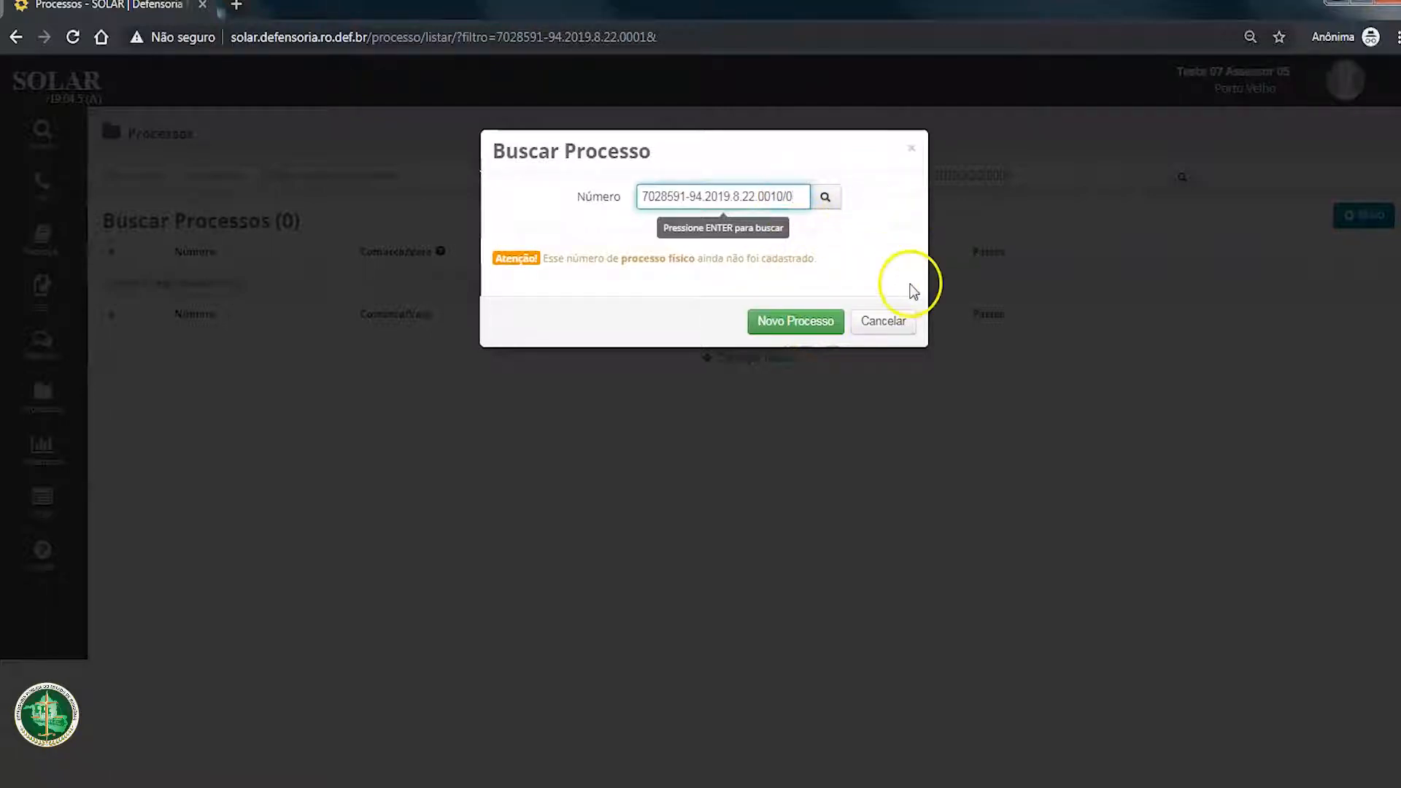
Step: Change the ending of the process number to 0001 without a suffix, look it up and examine the notice
{"action": "key", "text": "BackSpace"}
{"action": "key", "text": "BackSpace"}
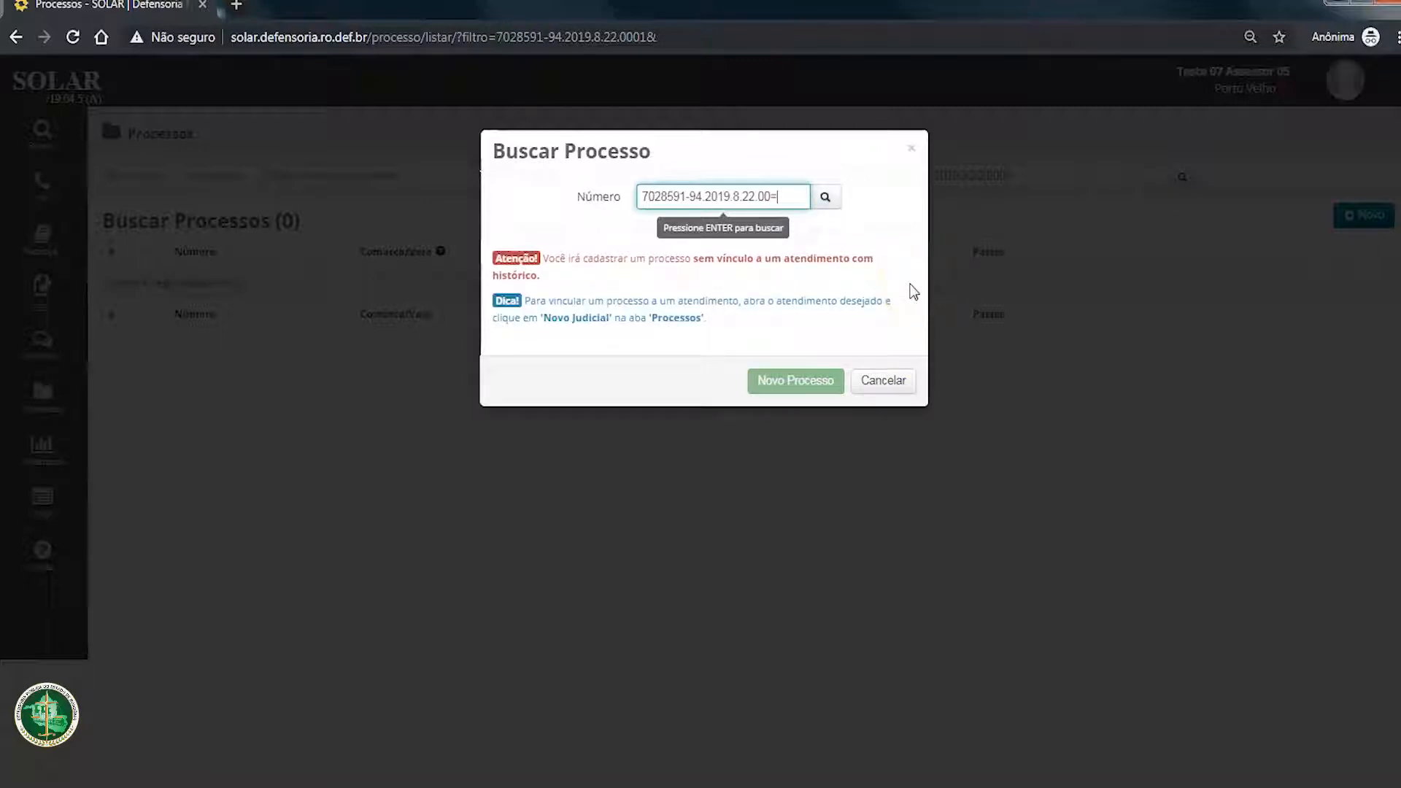
{"action": "key", "text": "BackSpace"}
{"action": "type", "text": "1"}
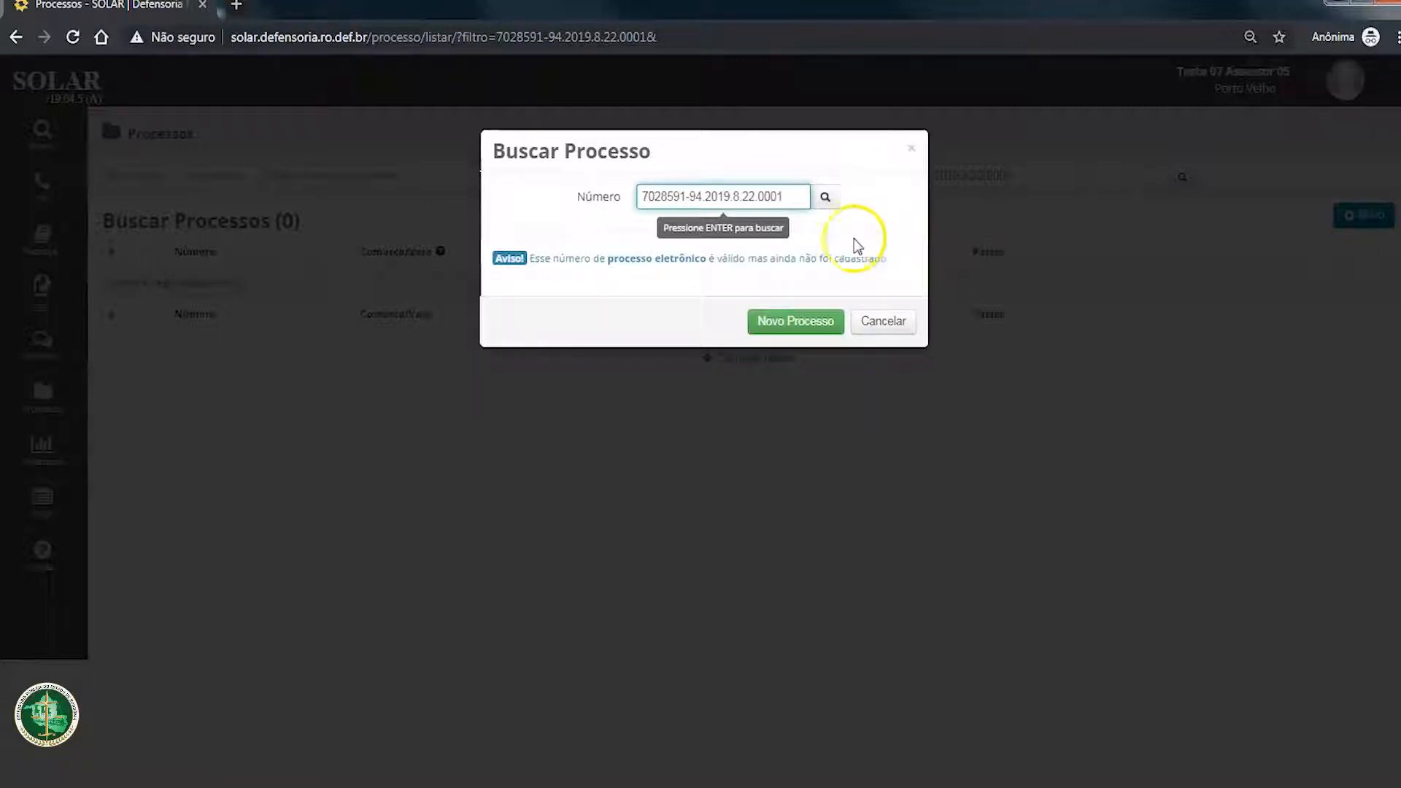
{"action": "left_click", "coordinate": [834, 321]}
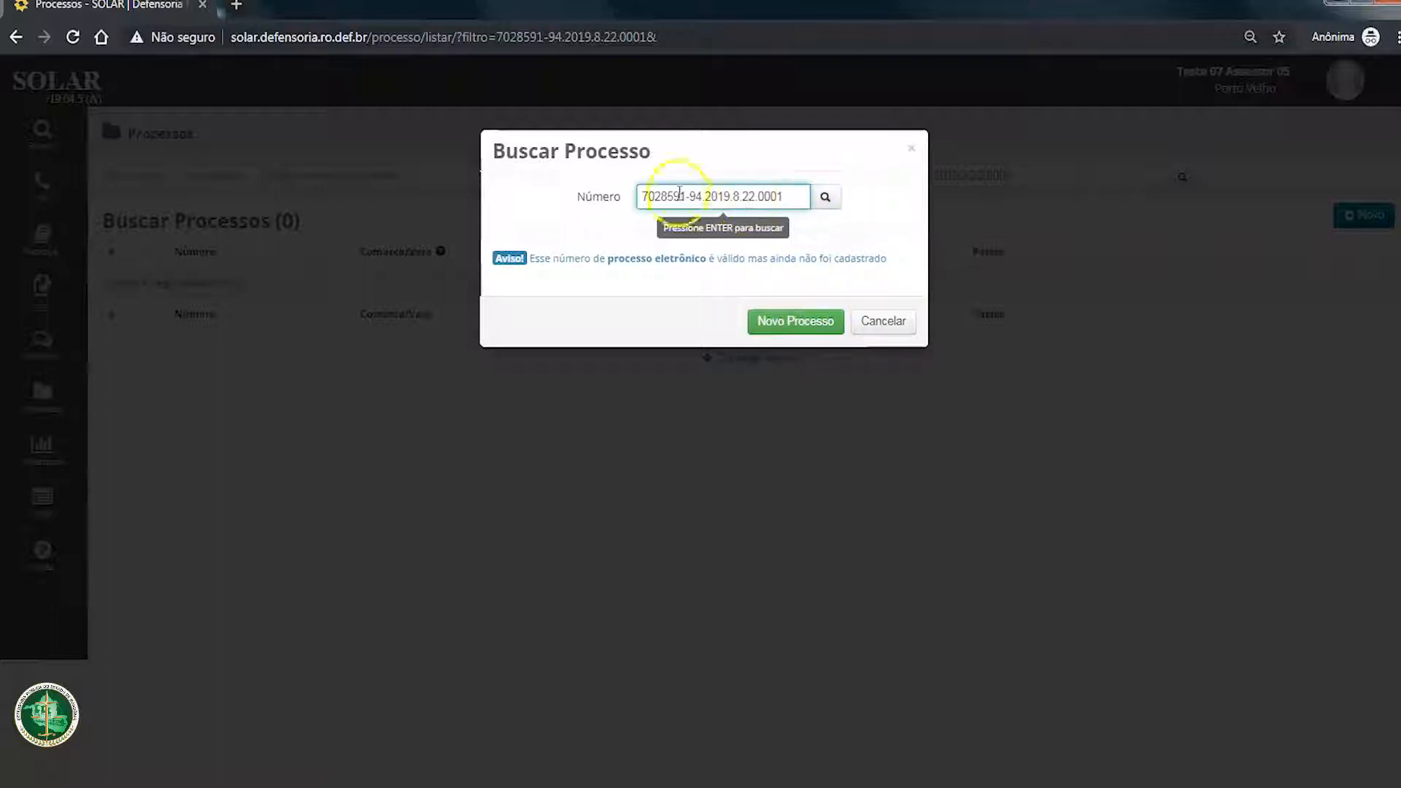
{"action": "left_click_drag", "start_coordinate": [529, 260], "coordinate": [907, 259]}
{"action": "left_click", "coordinate": [729, 228]}
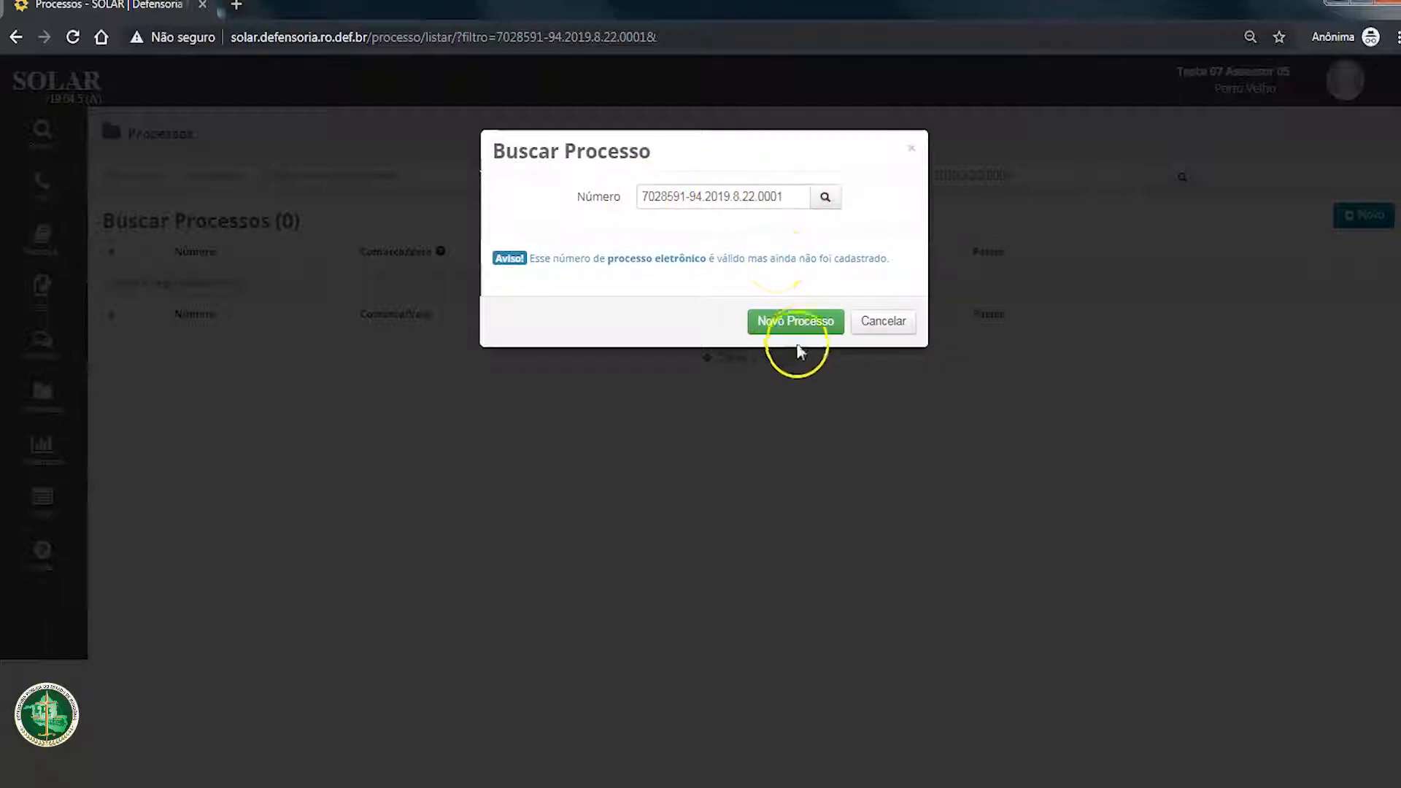
Step: Start registering a new electronic process for the number ending in 0001 and enter POSSE as its Chave
{"action": "left_click", "coordinate": [795, 325]}
{"action": "left_click", "coordinate": [729, 247]}
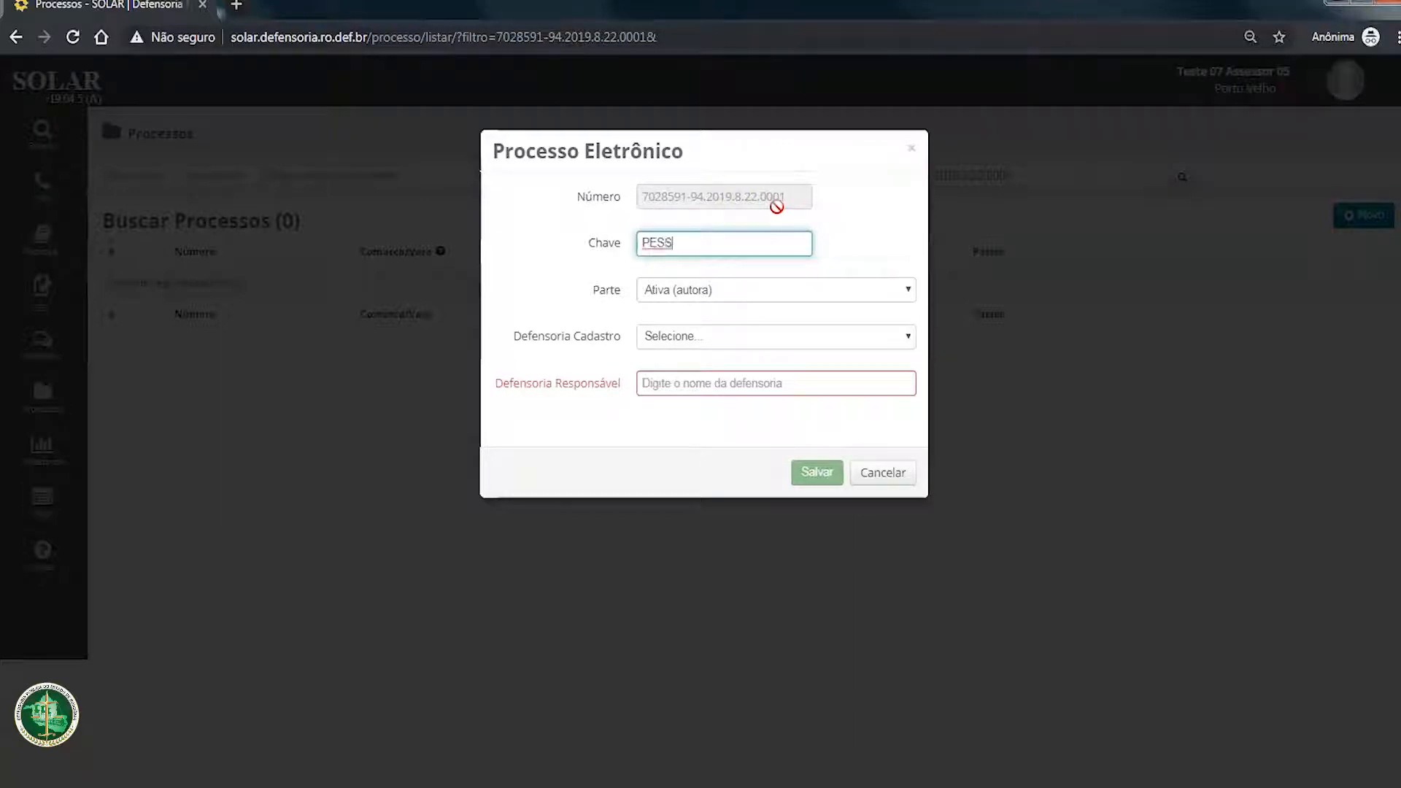
{"action": "key", "text": "Tab"}
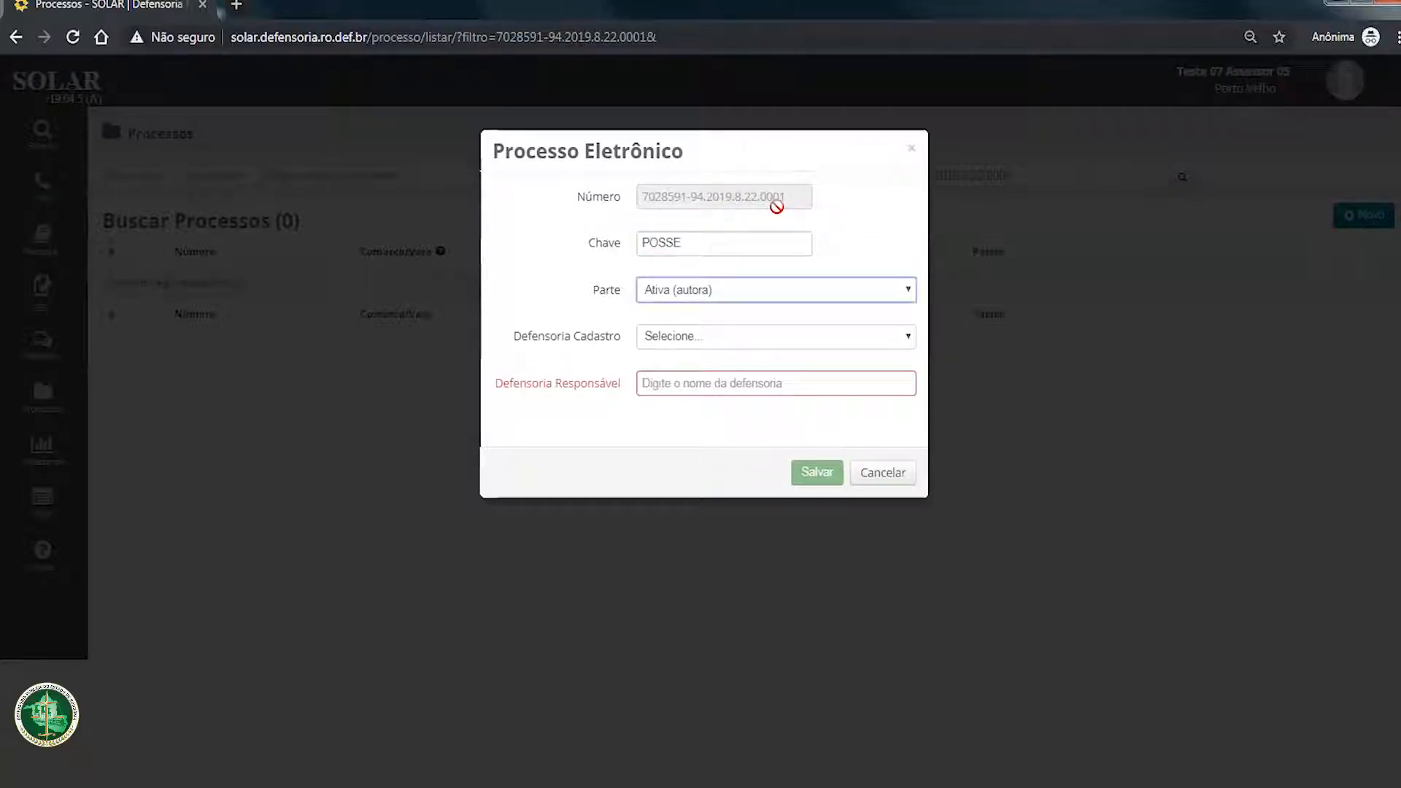
Step: Try Passiva (ré) as the assisted party, then set Parte back to Ativa (autora)
{"action": "left_click", "coordinate": [775, 290]}
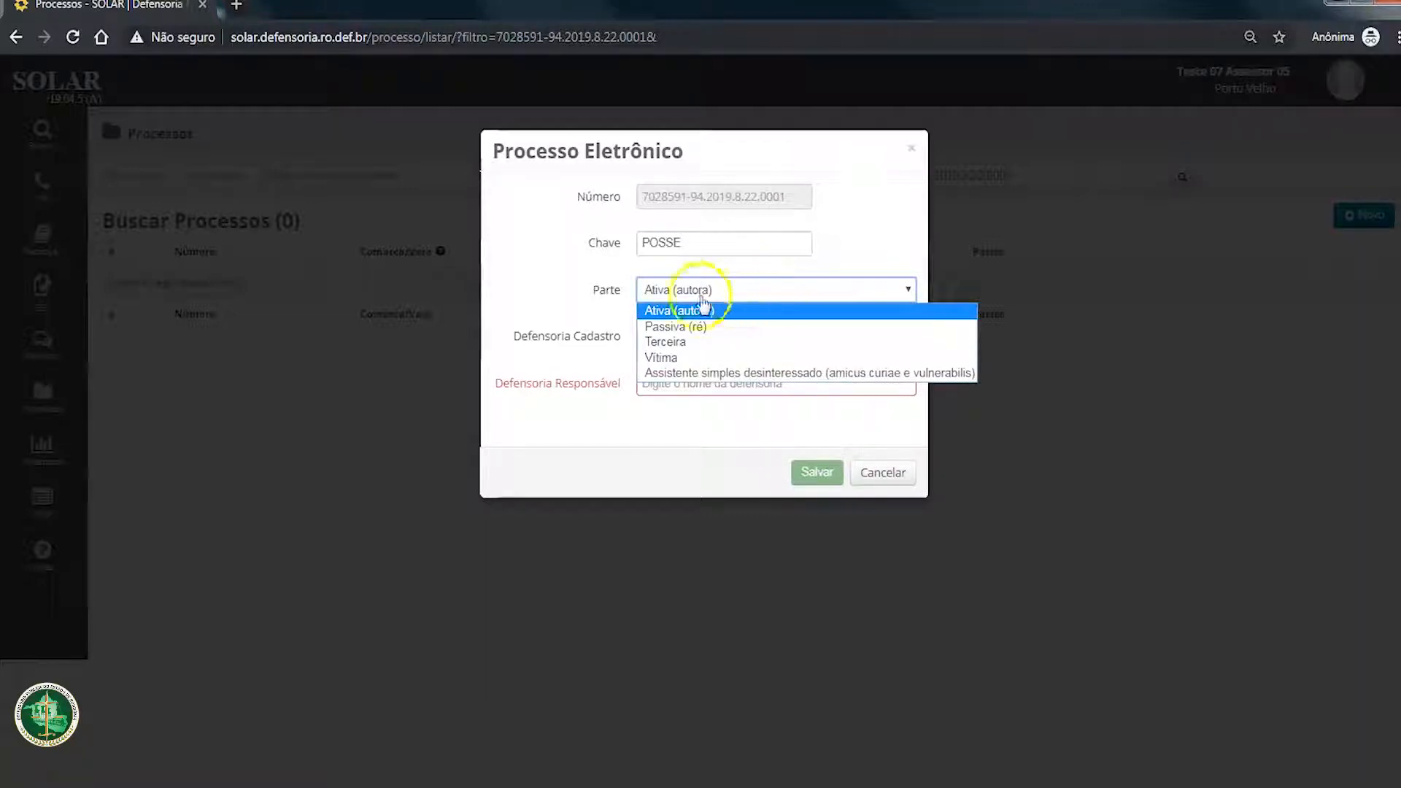
{"action": "left_click", "coordinate": [675, 326]}
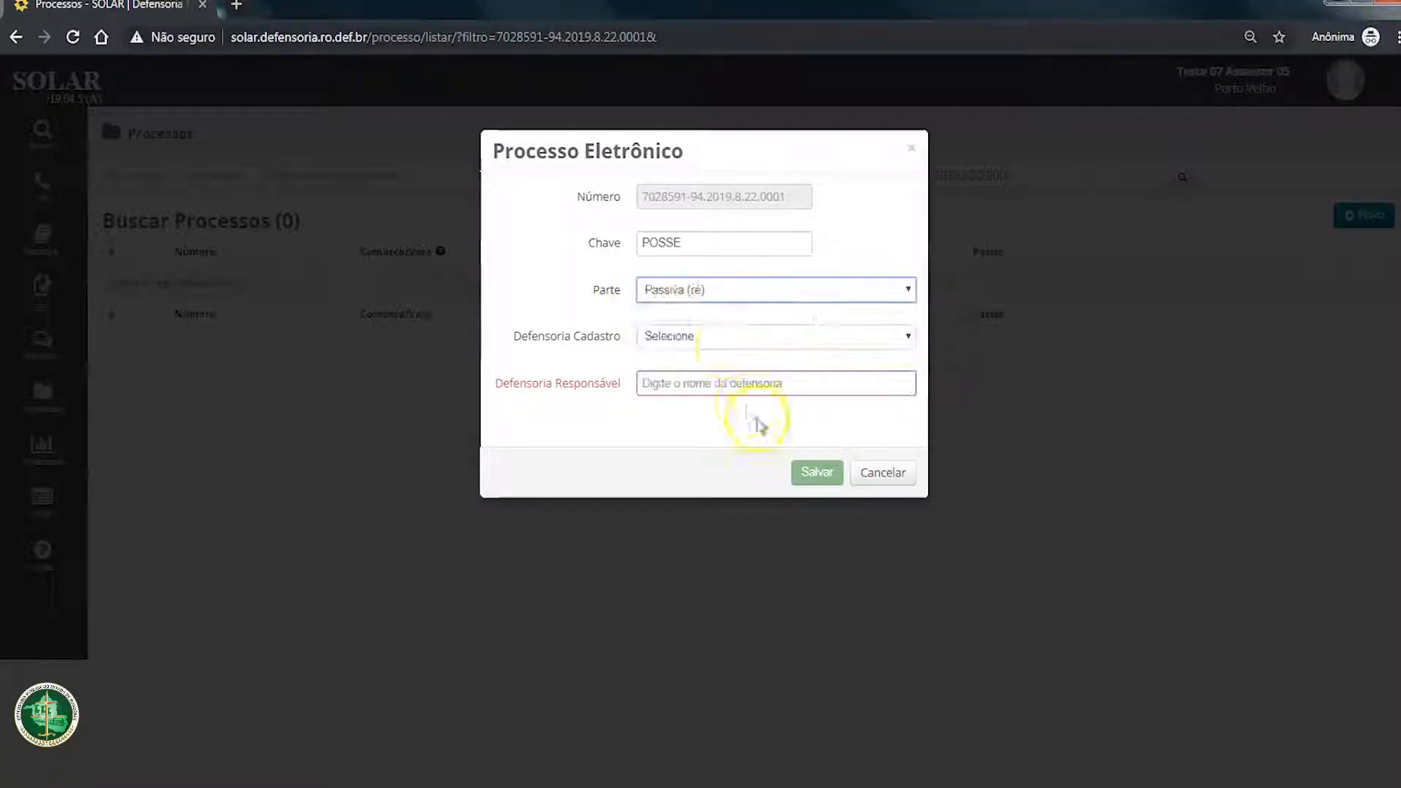
{"action": "left_click", "coordinate": [705, 293]}
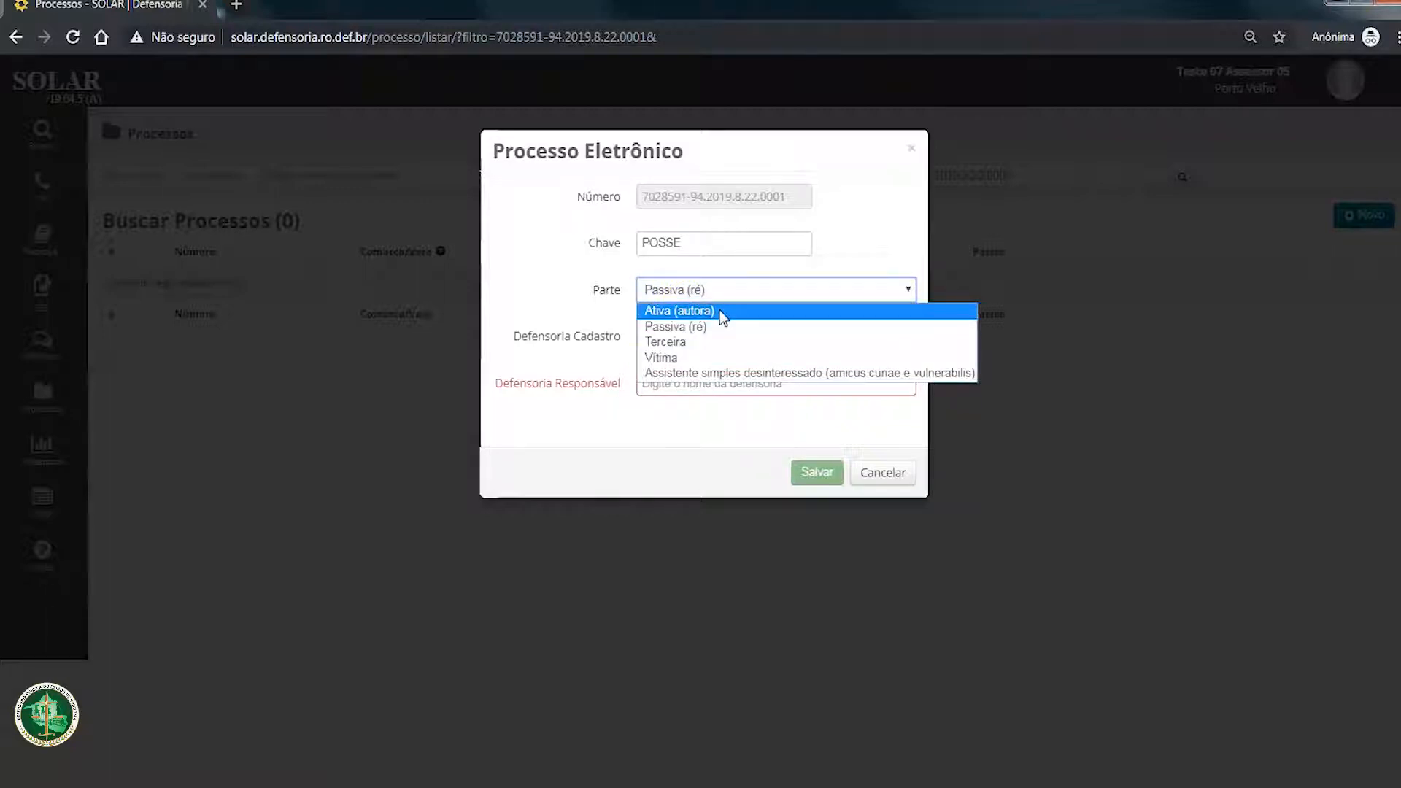
{"action": "left_click", "coordinate": [722, 314]}
{"action": "left_click", "coordinate": [736, 290]}
{"action": "left_click", "coordinate": [738, 298]}
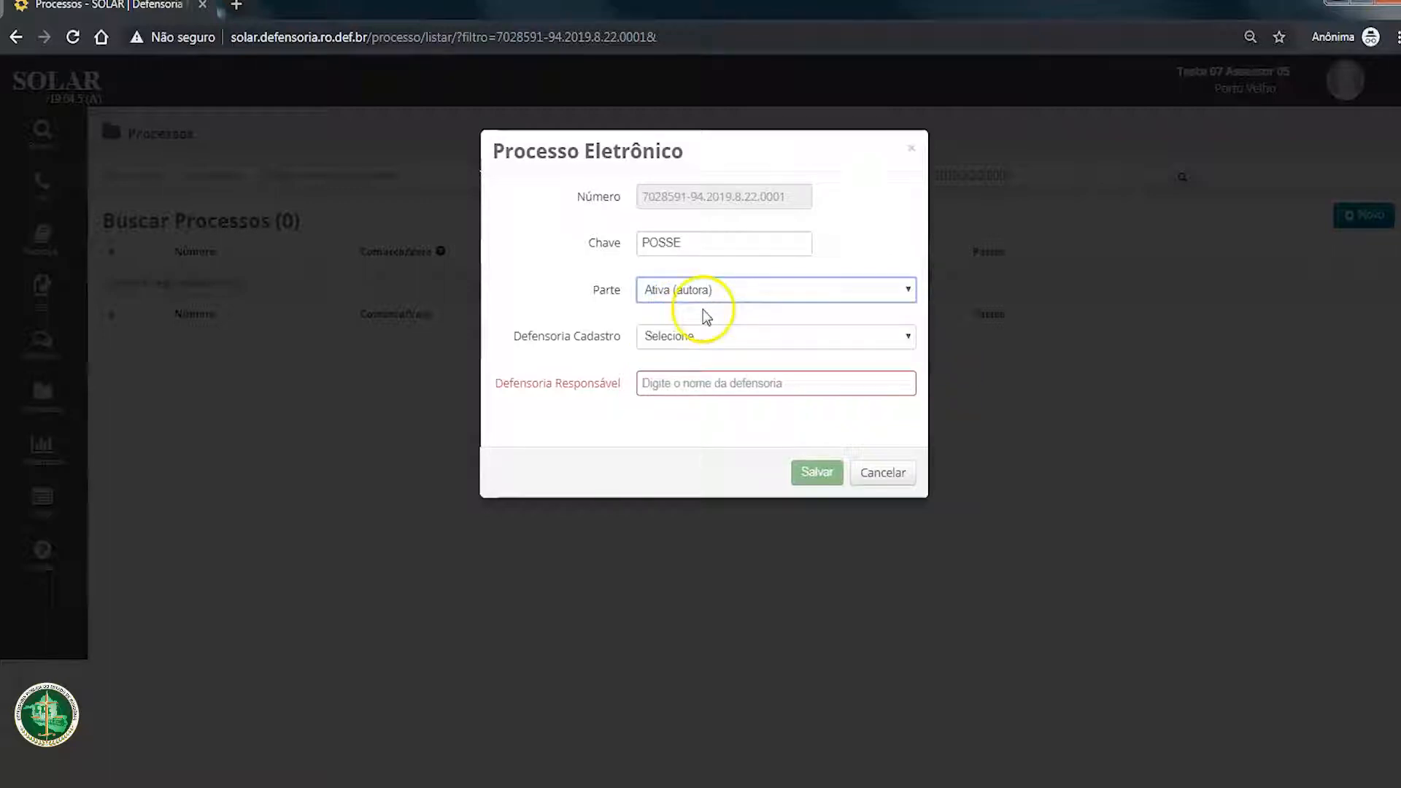
Step: Set Defensoria Cadastro to Defensoria em movimento - Teste 03 Defensor 03 and Defensoria Responsável to 6ª Defensoria Teste, and save the process
{"action": "left_click", "coordinate": [691, 336]}
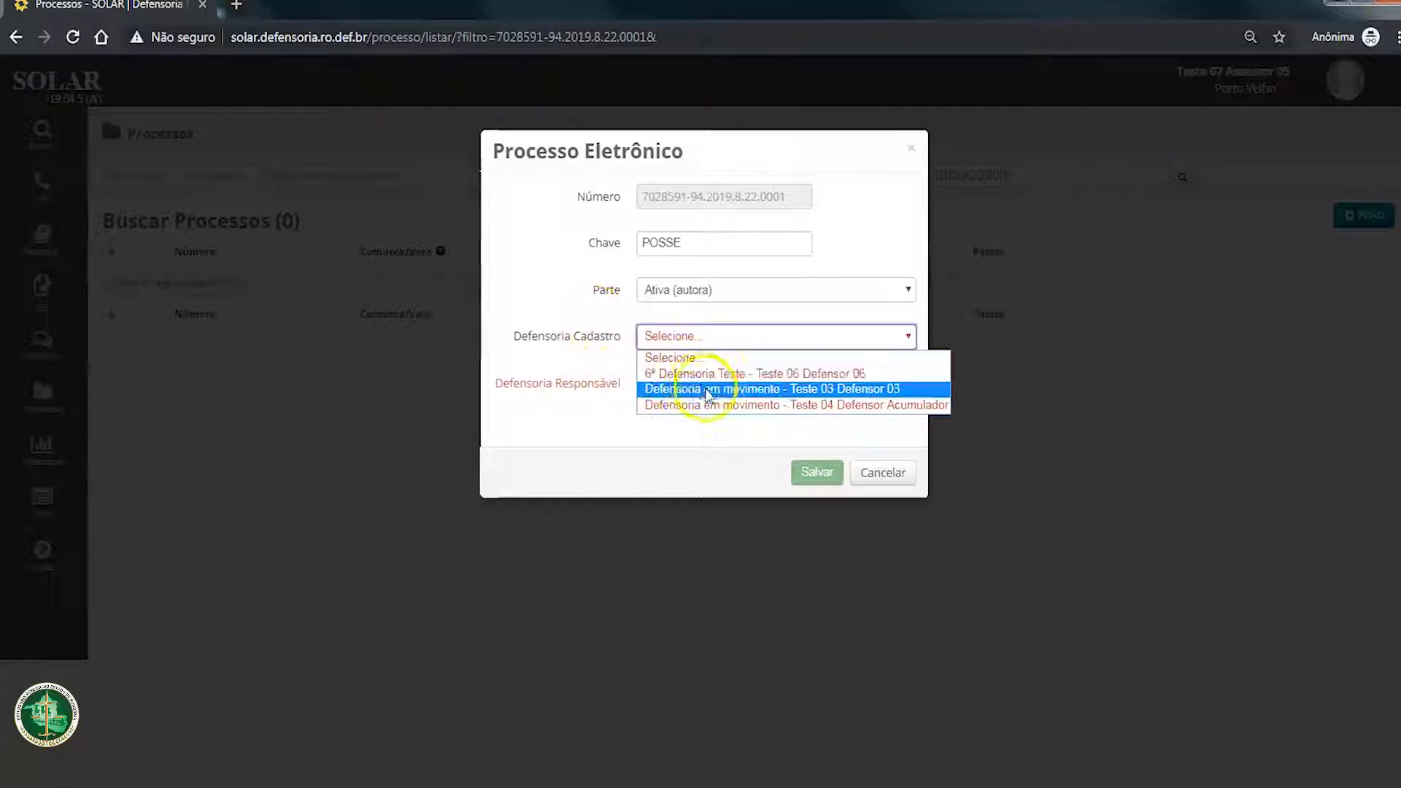
{"action": "left_click", "coordinate": [754, 391]}
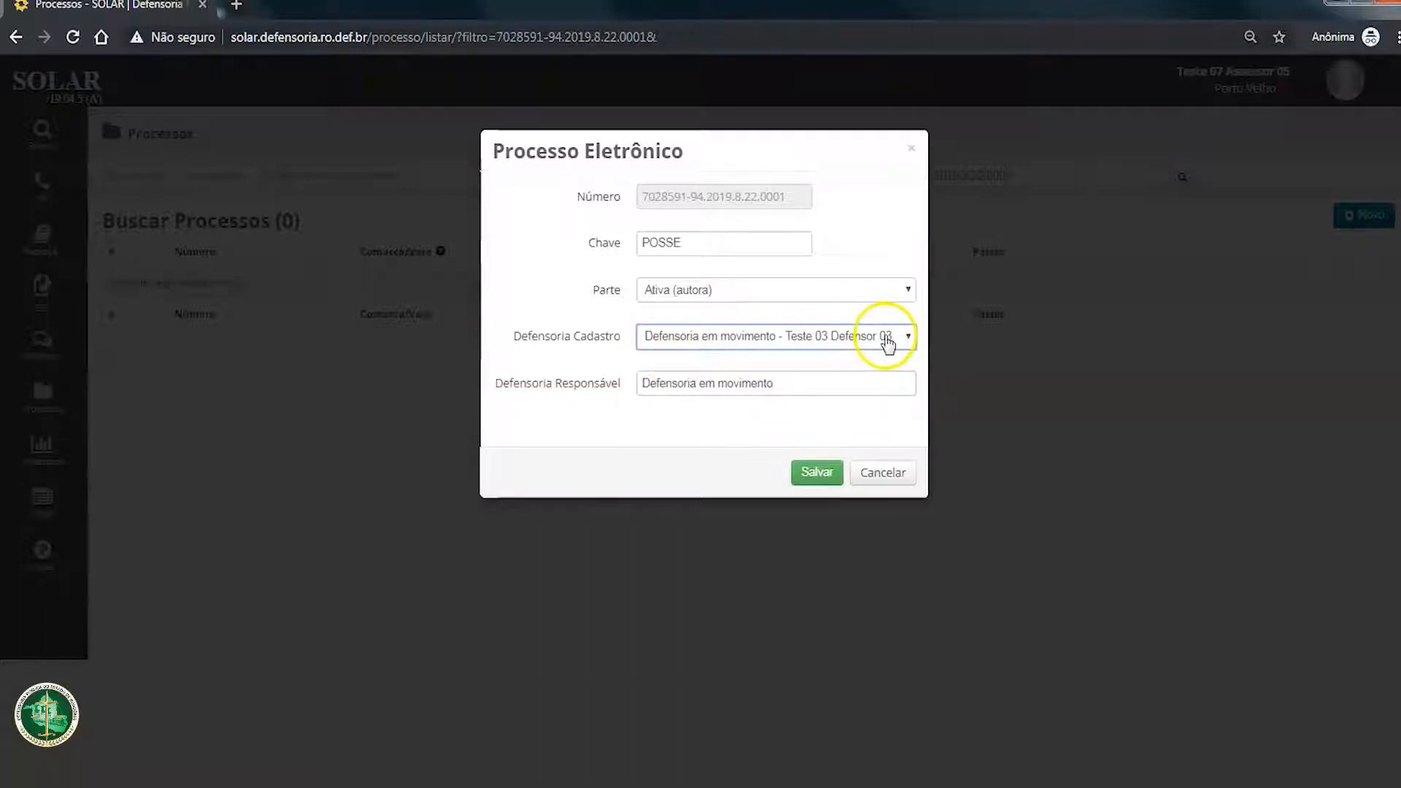
{"action": "left_click_drag", "start_coordinate": [817, 379], "coordinate": [573, 381]}
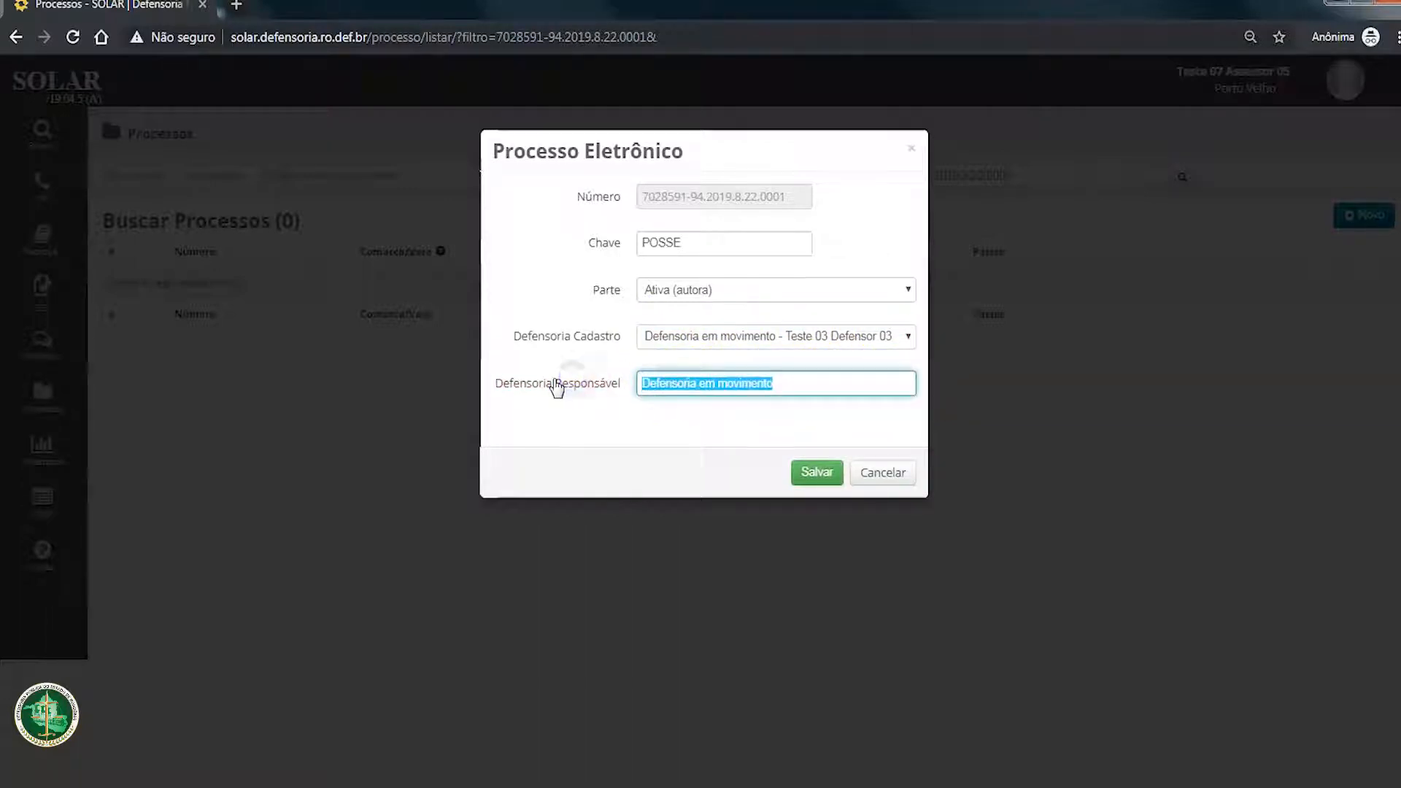
{"action": "type", "text": "61B"}
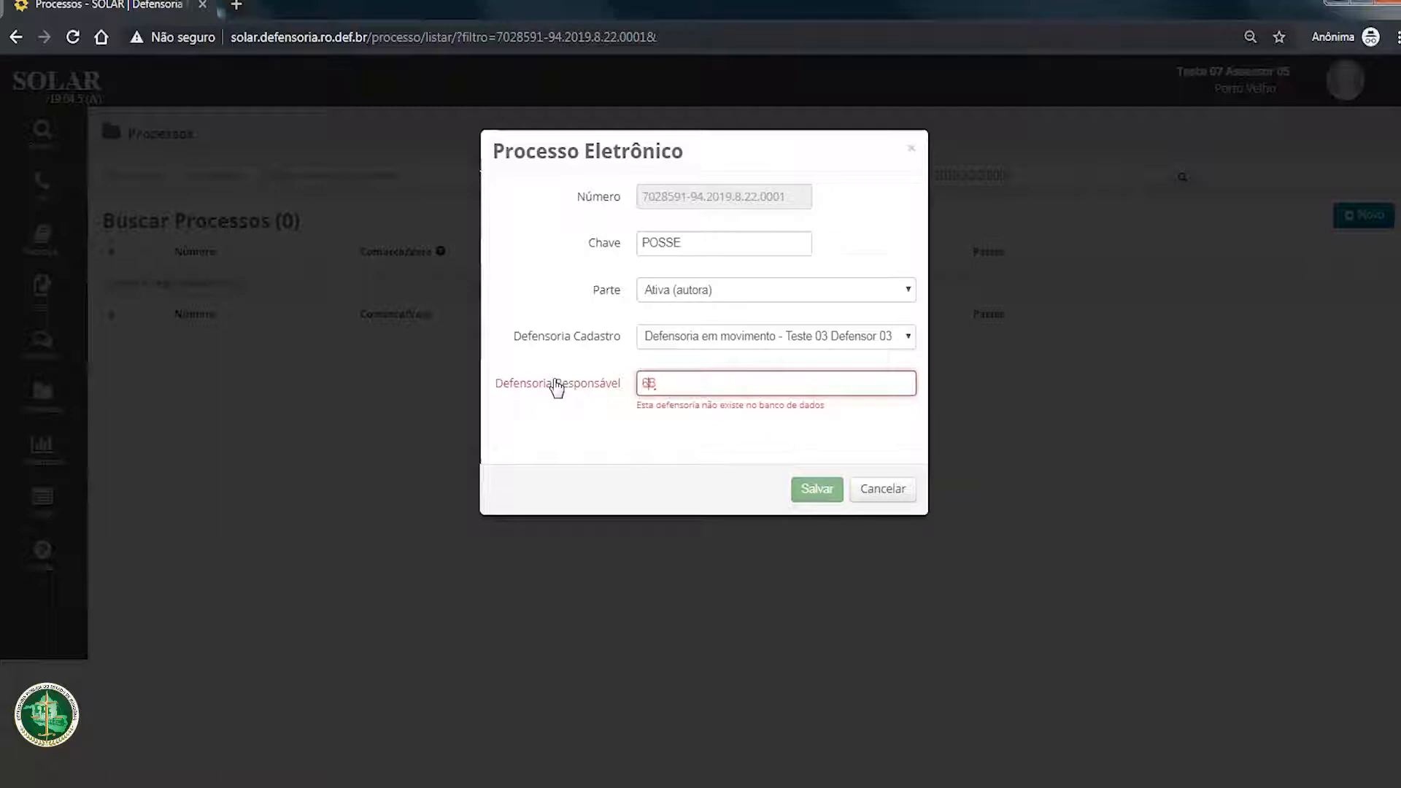
{"action": "type", "text": " DE"}
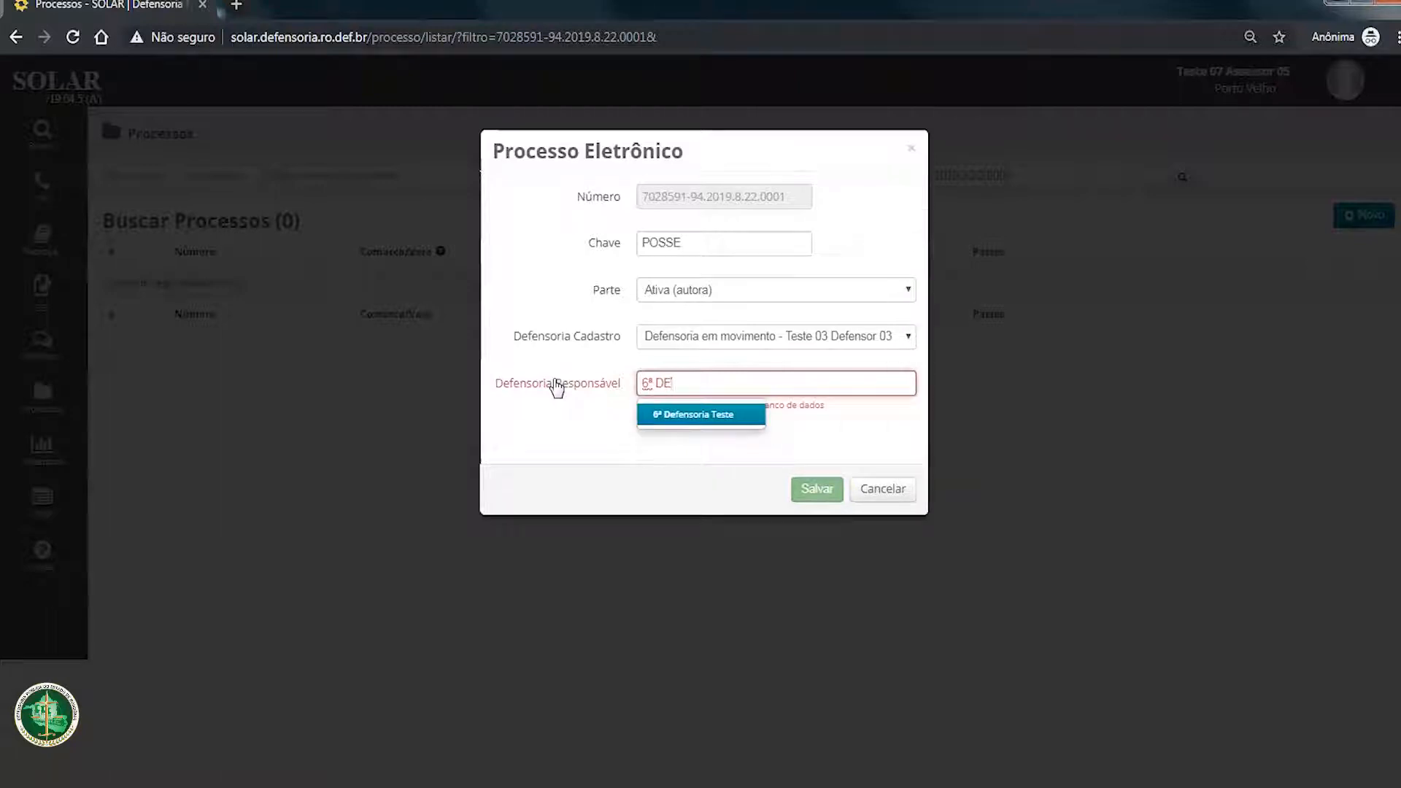
{"action": "left_click", "coordinate": [698, 419]}
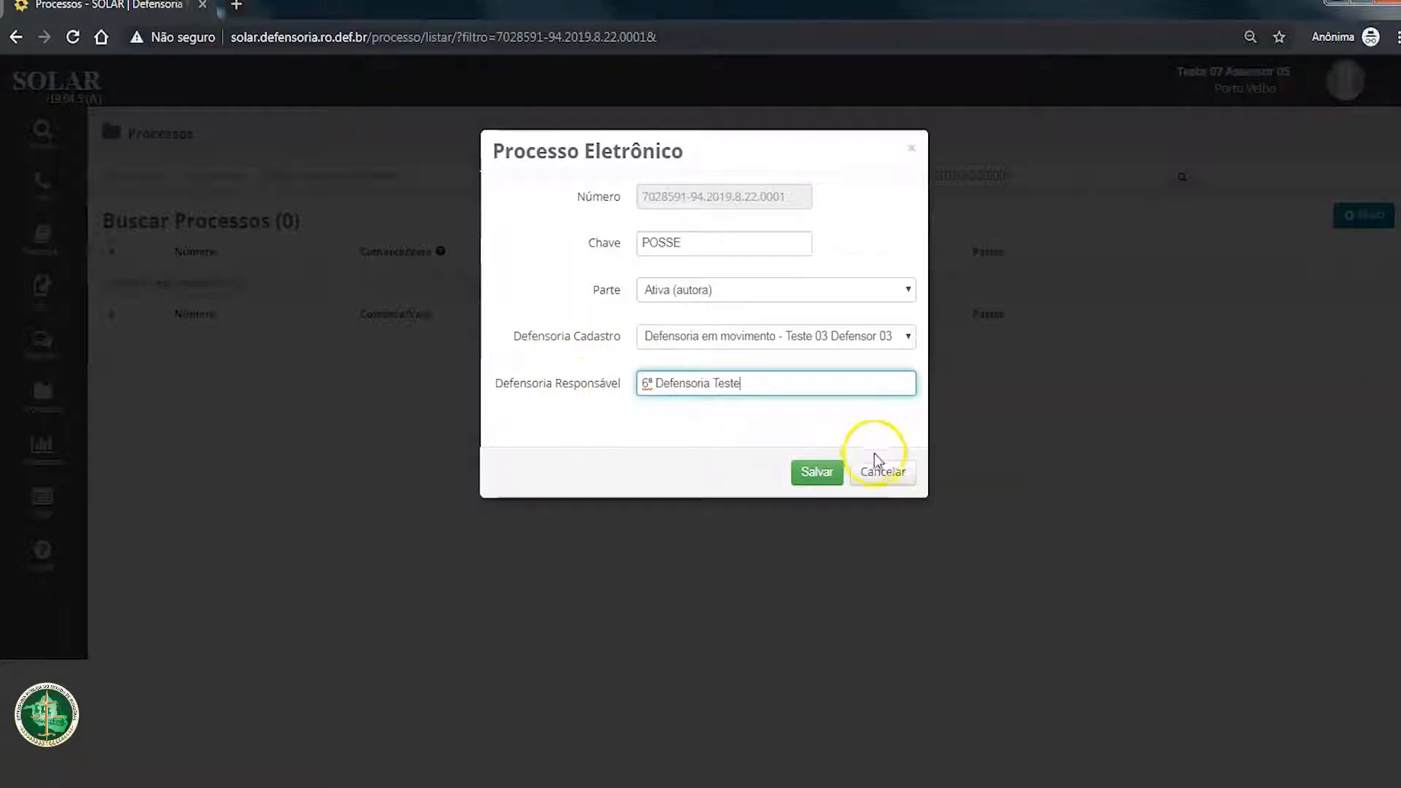
{"action": "left_click", "coordinate": [815, 471]}
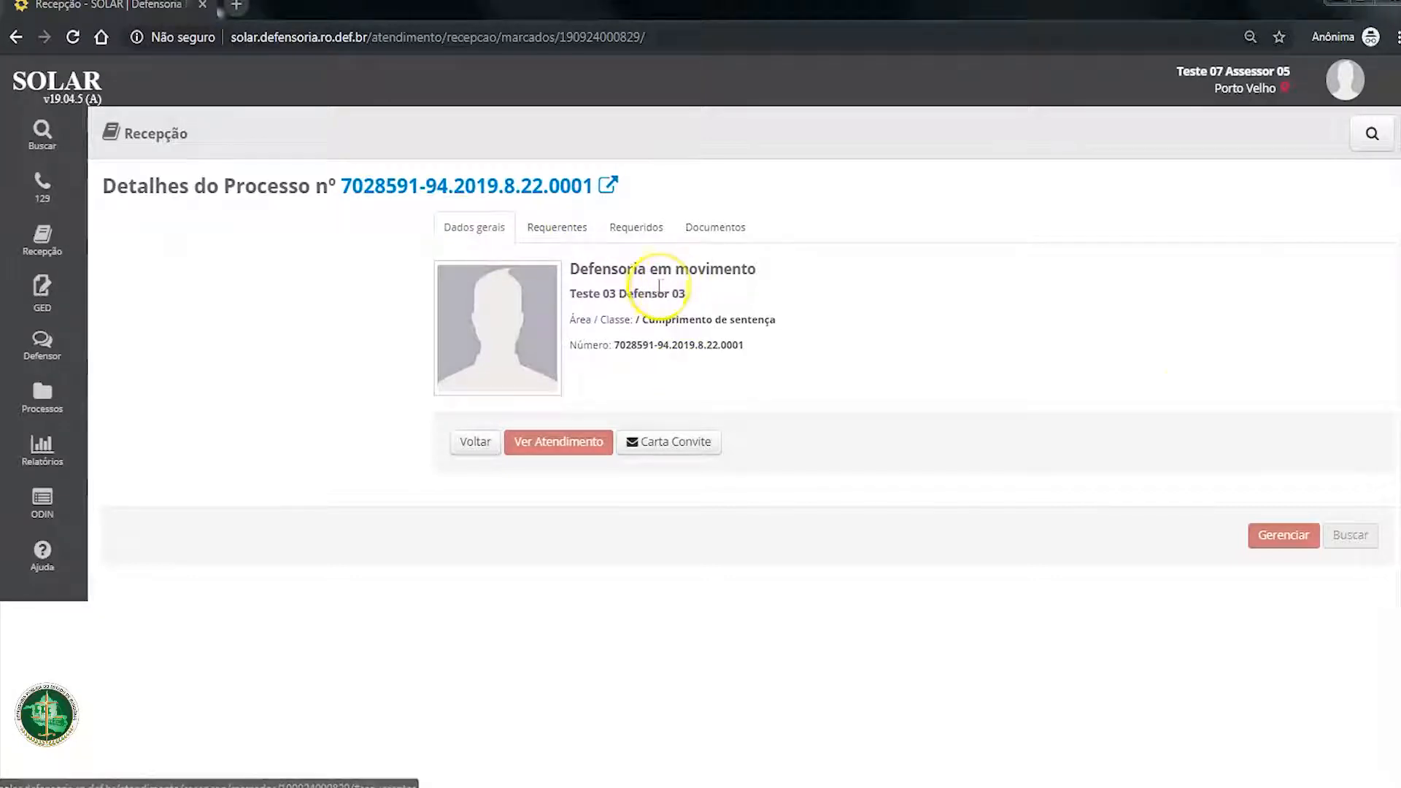
Step: Try to open the management of the process without any requerente linked to it
{"action": "left_click", "coordinate": [1280, 537]}
{"action": "left_click", "coordinate": [1281, 537]}
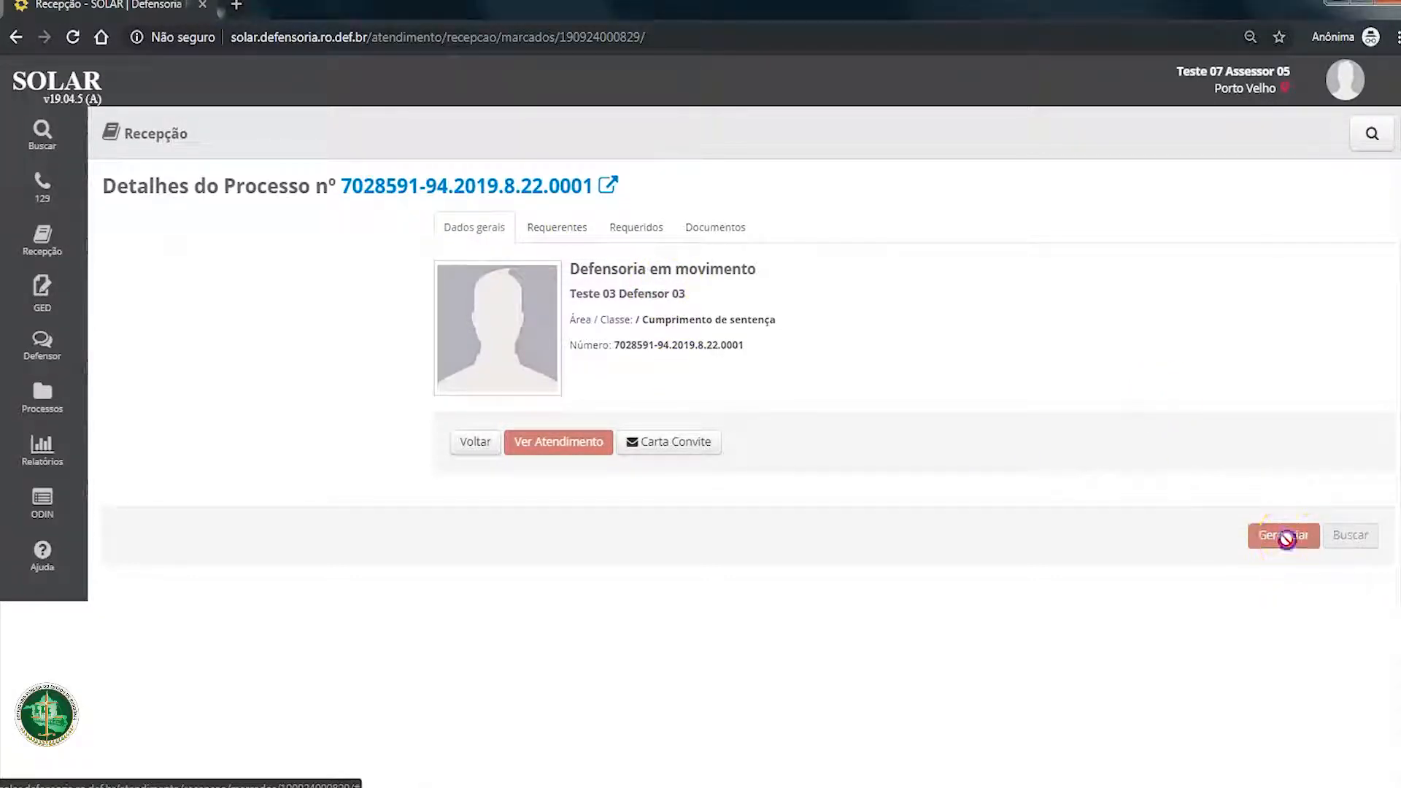
{"action": "left_click", "coordinate": [1278, 515]}
{"action": "left_click", "coordinate": [1280, 530]}
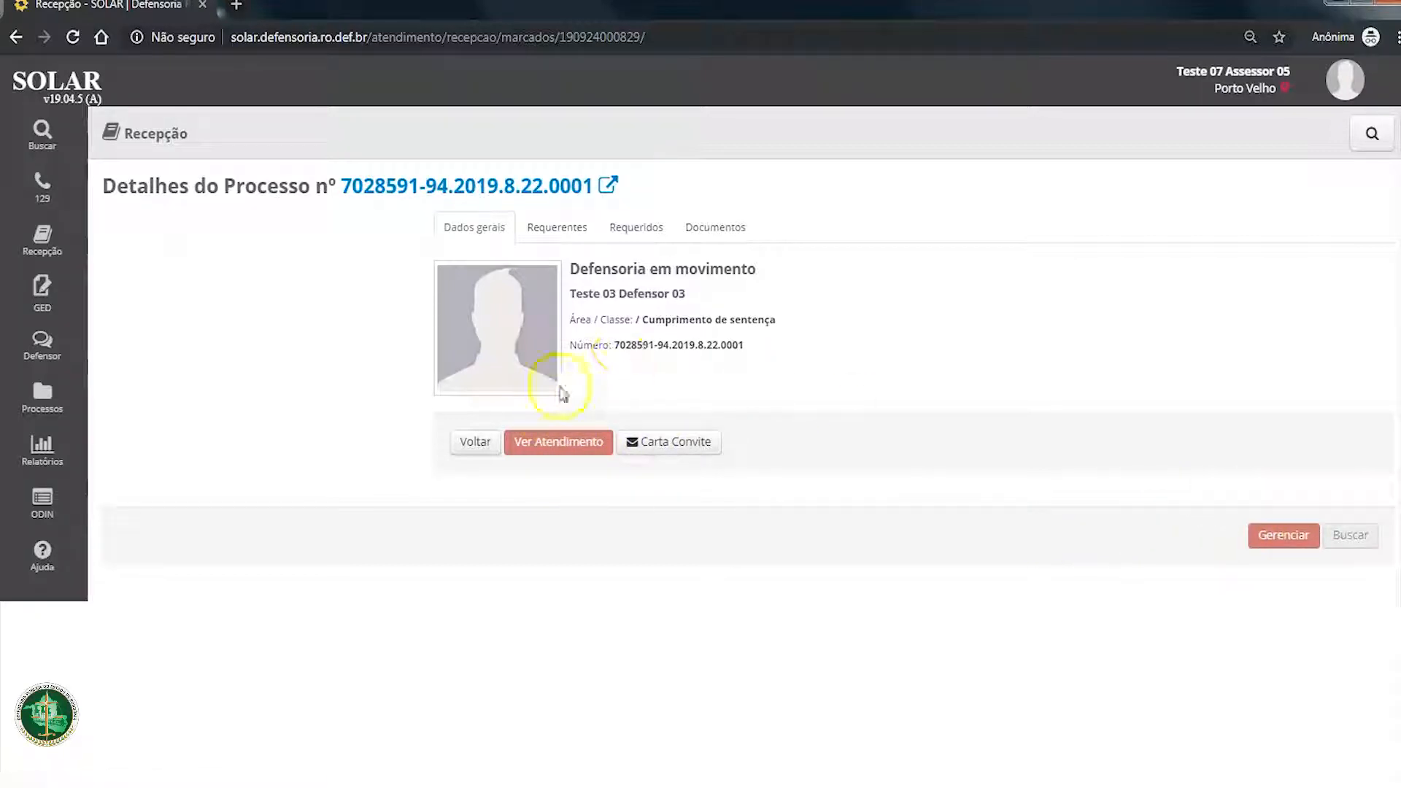
Step: Compare the process's registers of Requerentes (authors) and Requeridos (defendants) and check which people are linked in each
{"action": "left_click", "coordinate": [570, 233]}
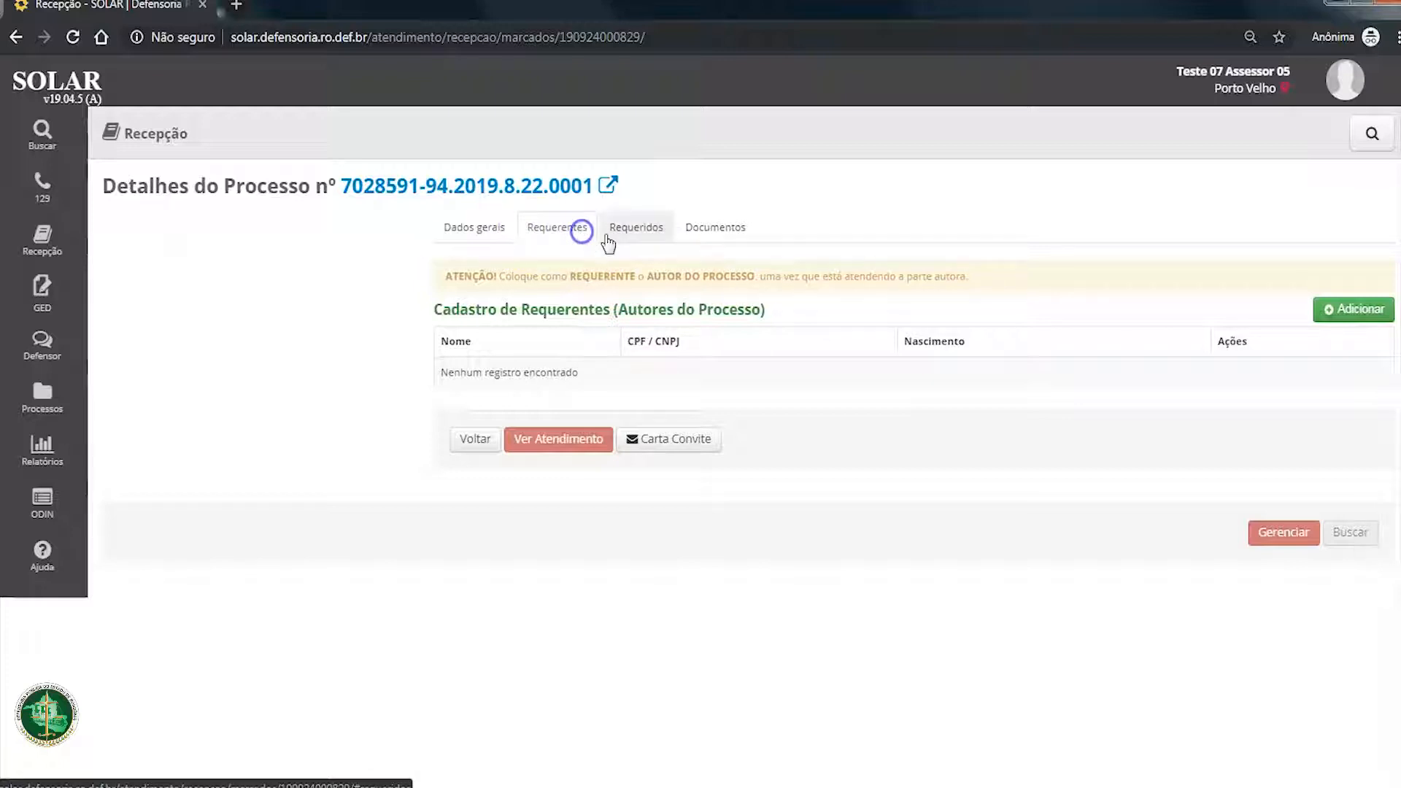
{"action": "left_click_drag", "start_coordinate": [616, 300], "coordinate": [617, 305]}
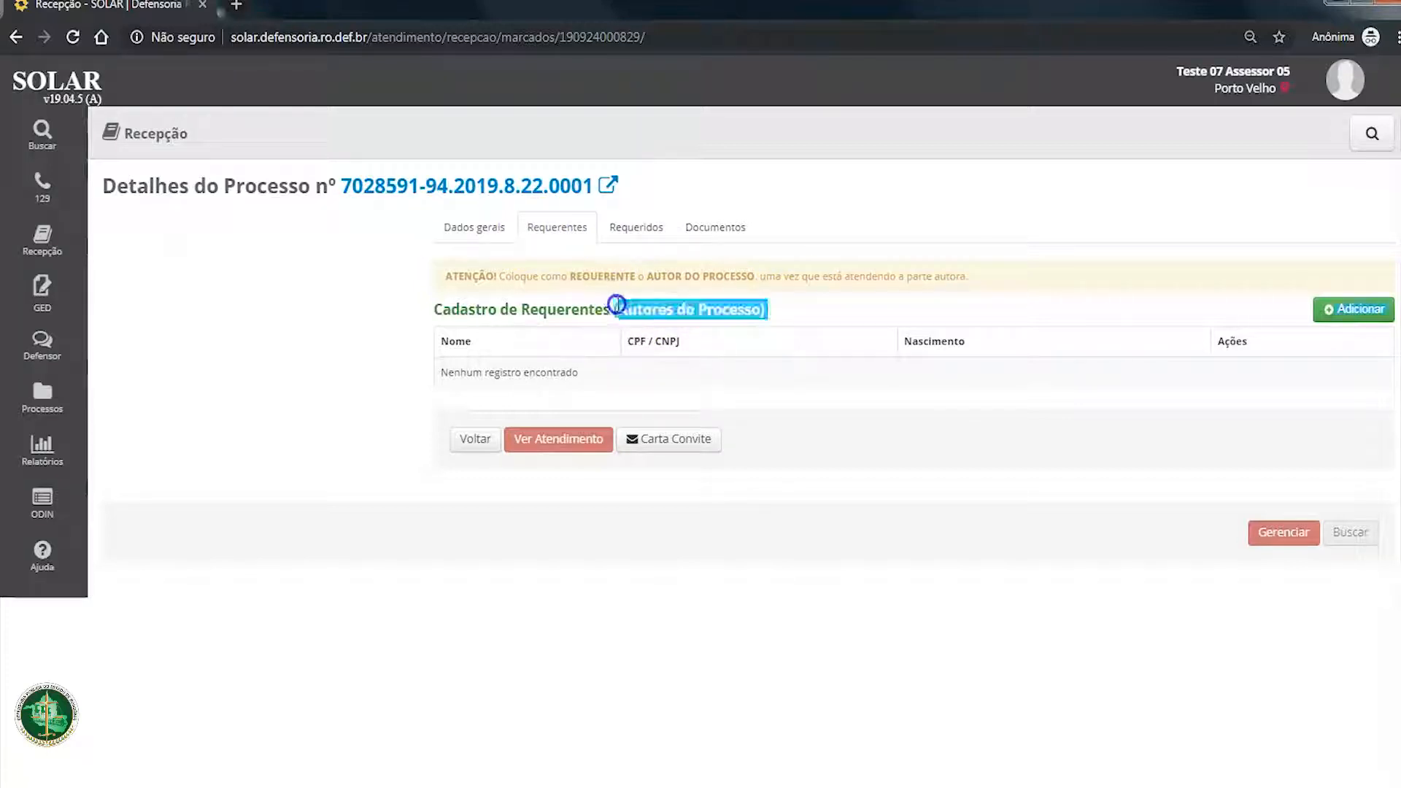
{"action": "left_click", "coordinate": [616, 305]}
{"action": "left_click_drag", "start_coordinate": [812, 315], "coordinate": [629, 310]}
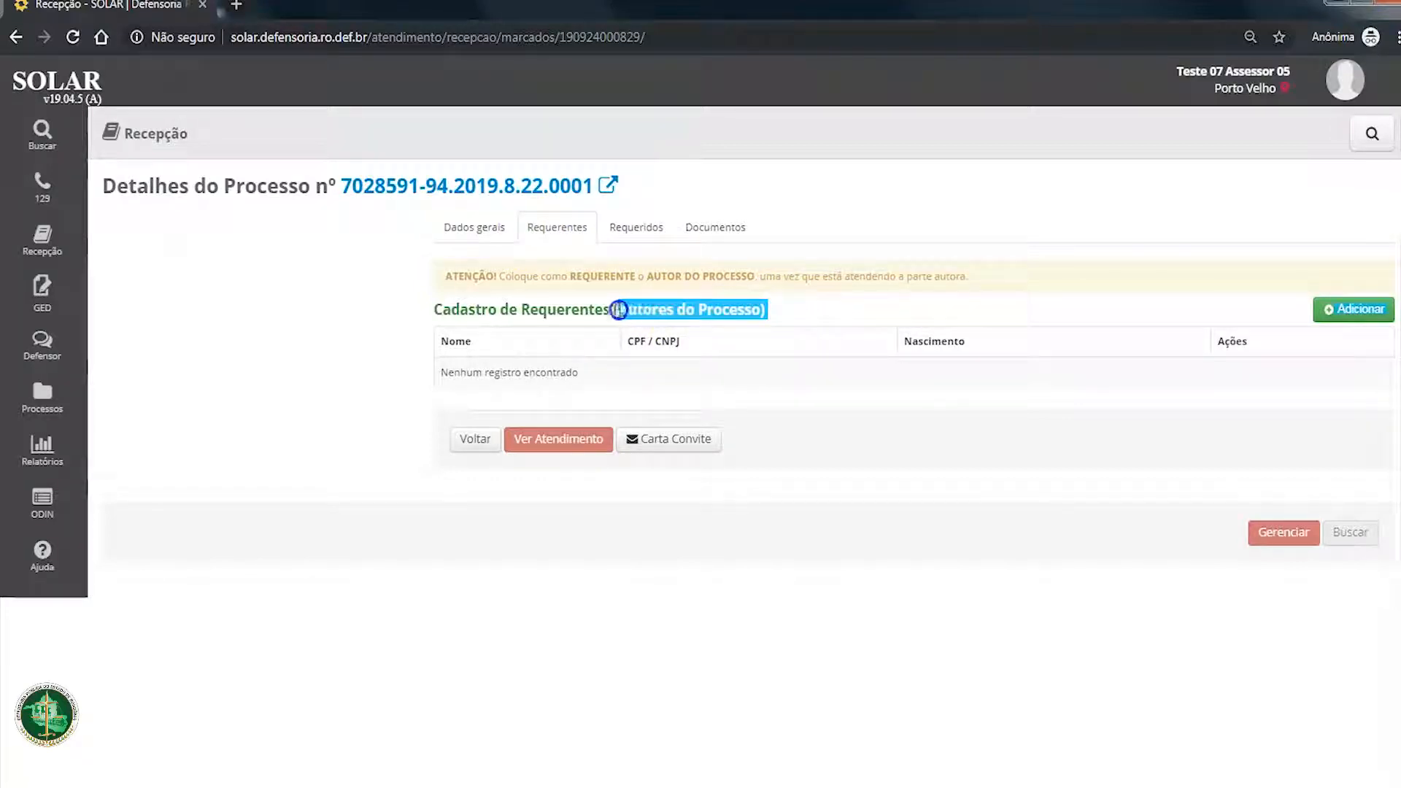
{"action": "left_click", "coordinate": [629, 232]}
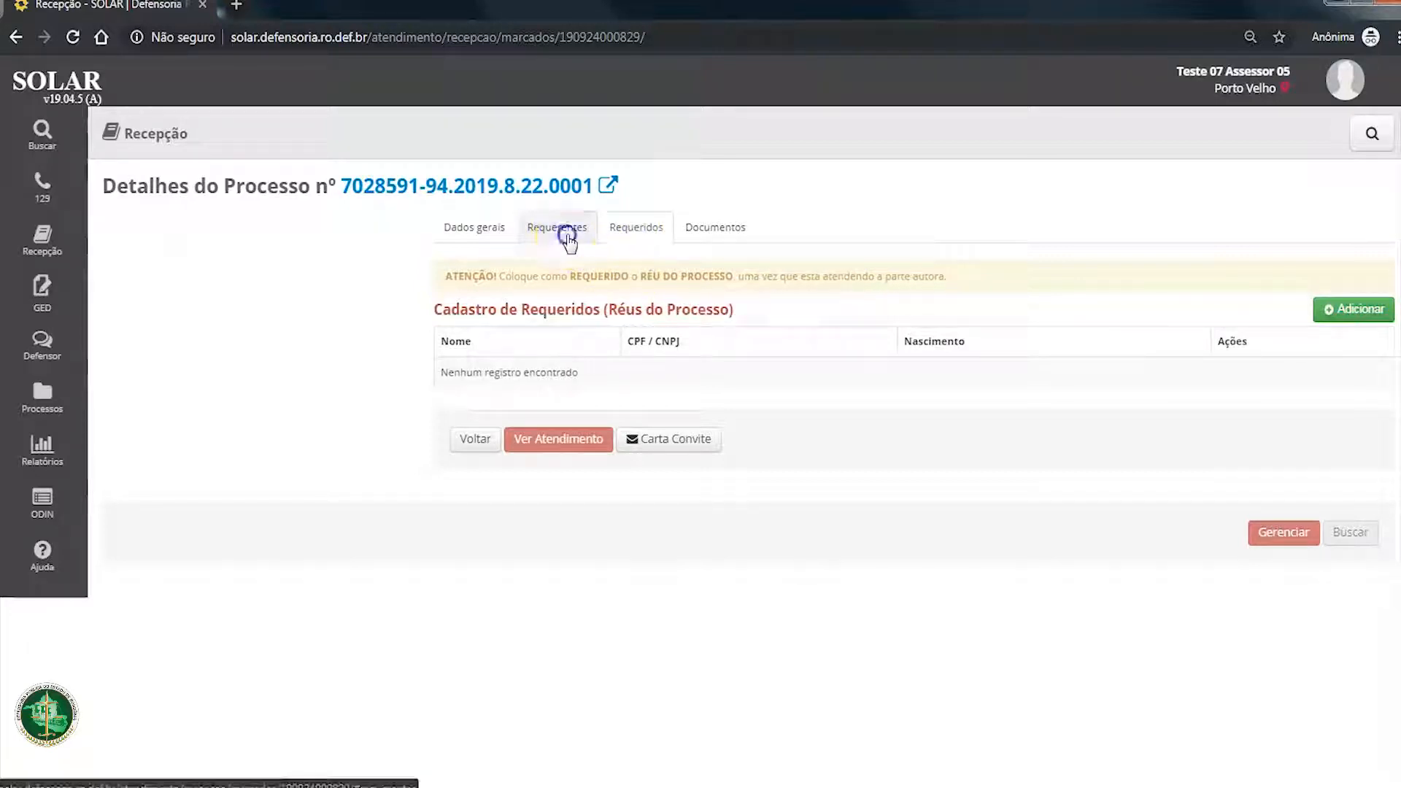
{"action": "left_click", "coordinate": [563, 232]}
{"action": "left_click_drag", "start_coordinate": [829, 307], "coordinate": [616, 303]}
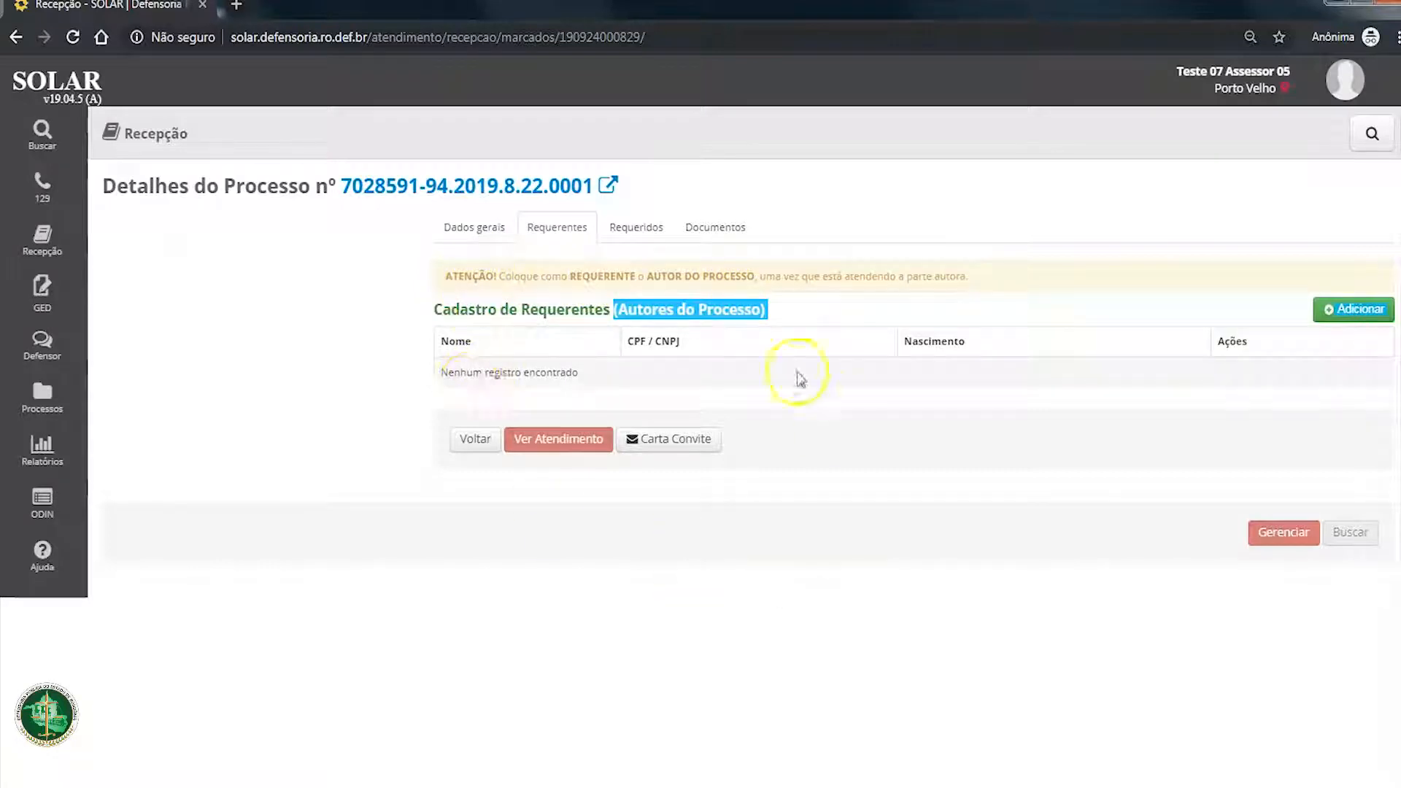
{"action": "left_click", "coordinate": [627, 230]}
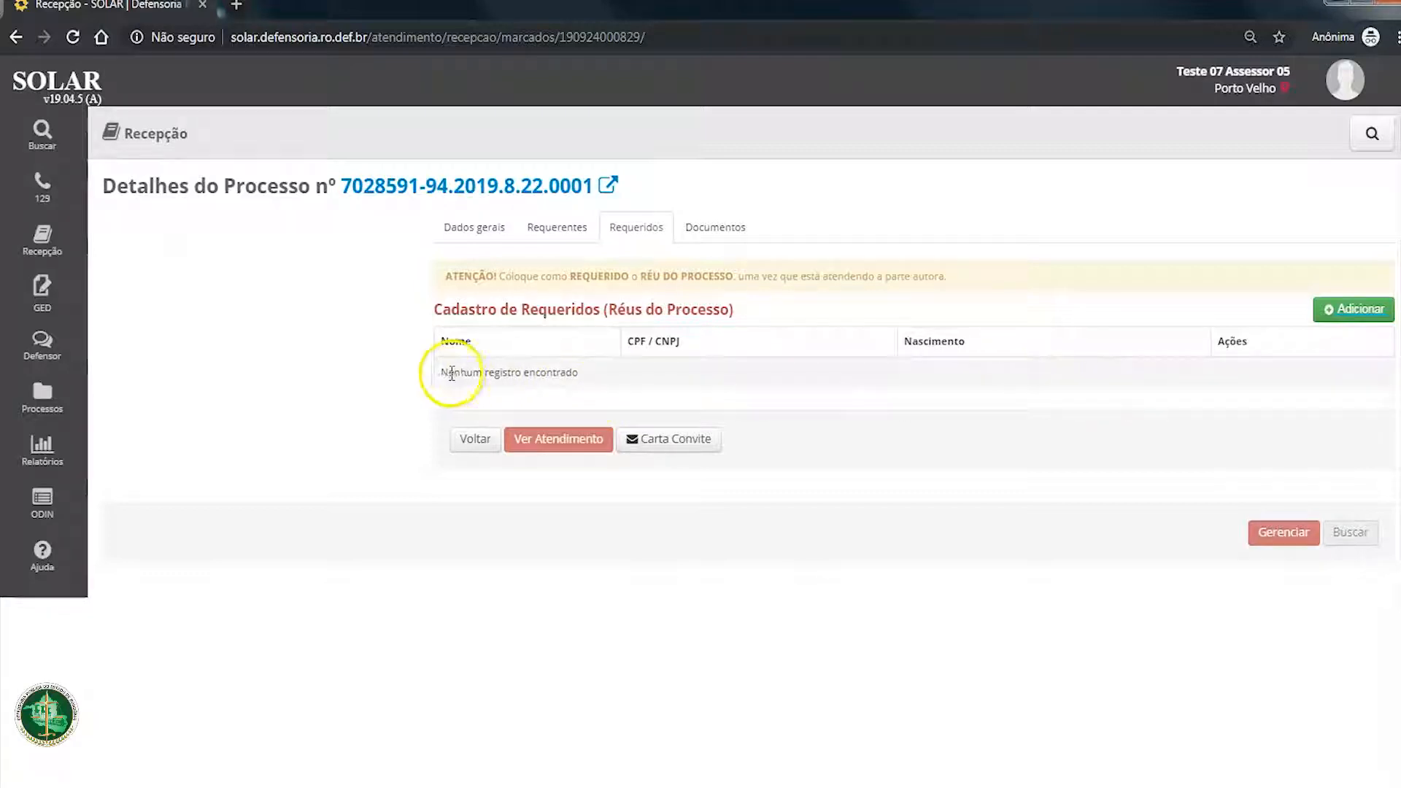
{"action": "left_click_drag", "start_coordinate": [440, 372], "coordinate": [576, 365]}
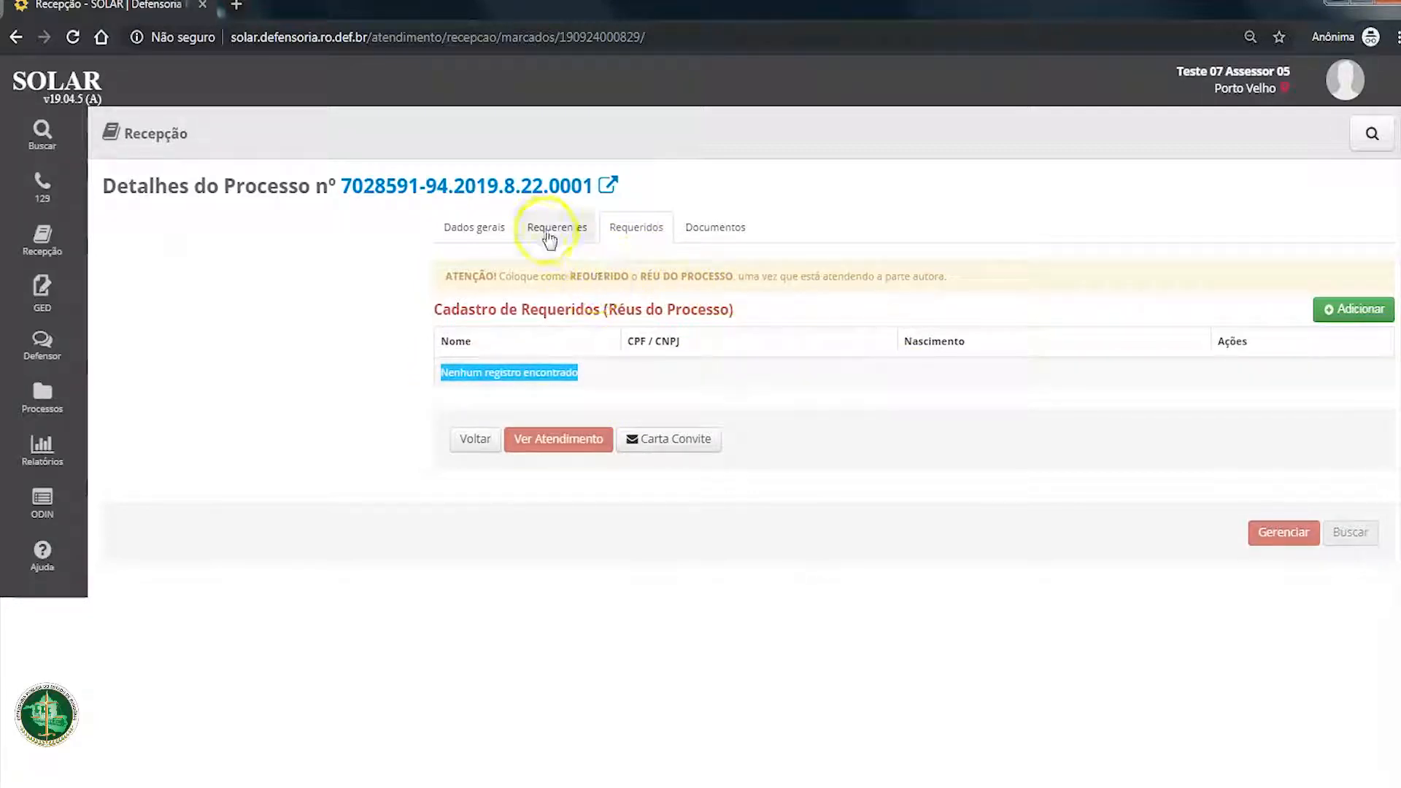
{"action": "left_click", "coordinate": [583, 242]}
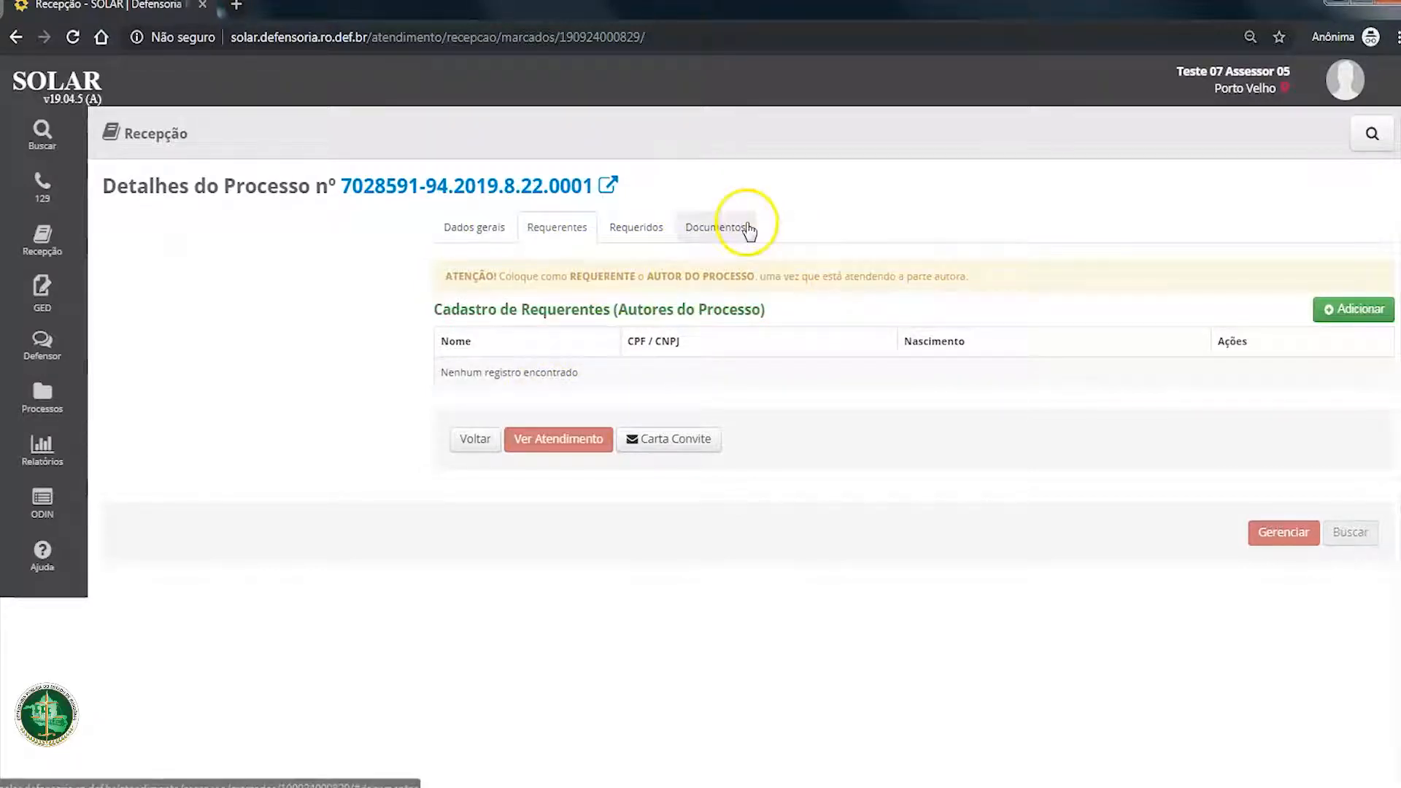
{"action": "left_click", "coordinate": [723, 226]}
Step: Search for the test claimant by name and link the matching person as a requerente of the process
{"action": "left_click", "coordinate": [561, 222]}
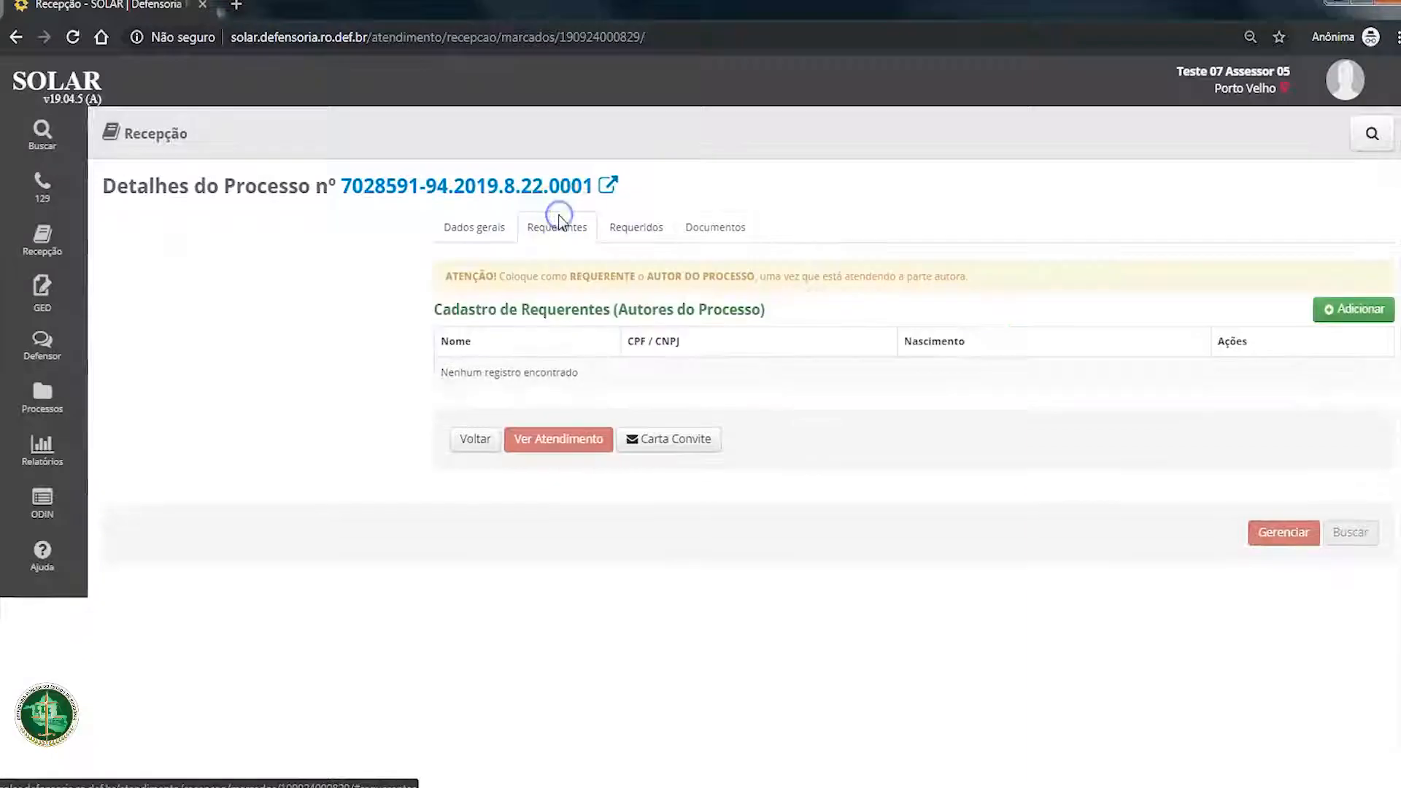
{"action": "left_click", "coordinate": [1353, 308]}
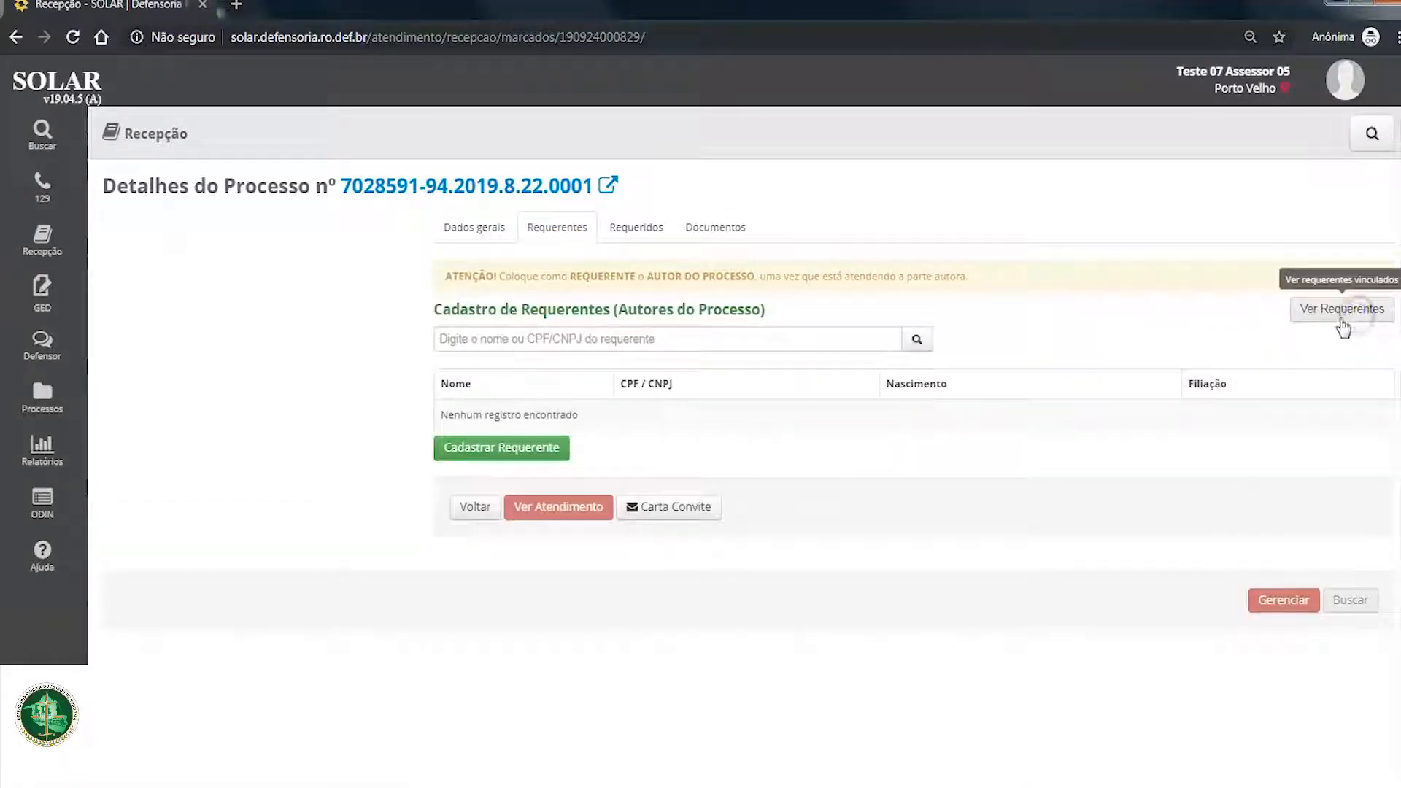
{"action": "left_click", "coordinate": [836, 332]}
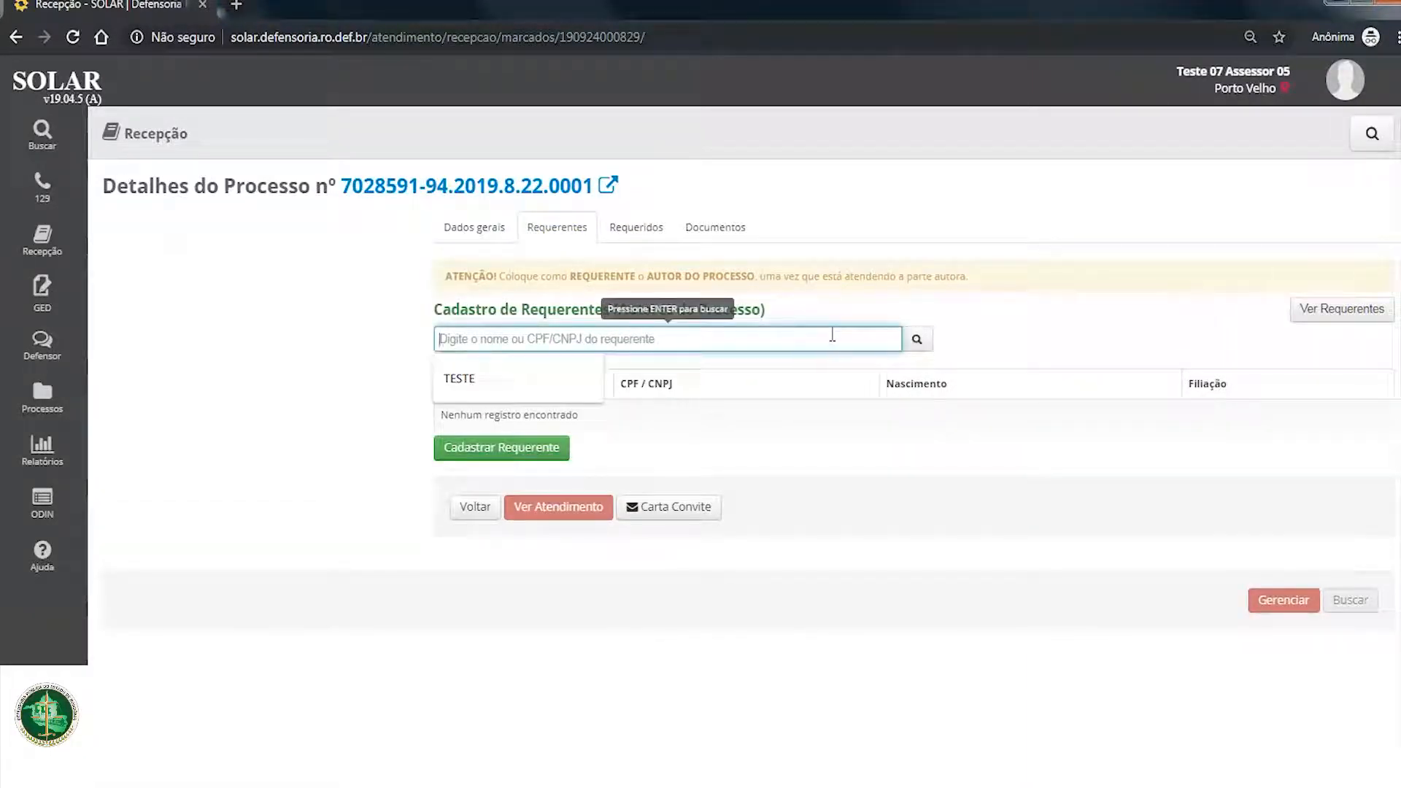
{"action": "type", "text": "TES"}
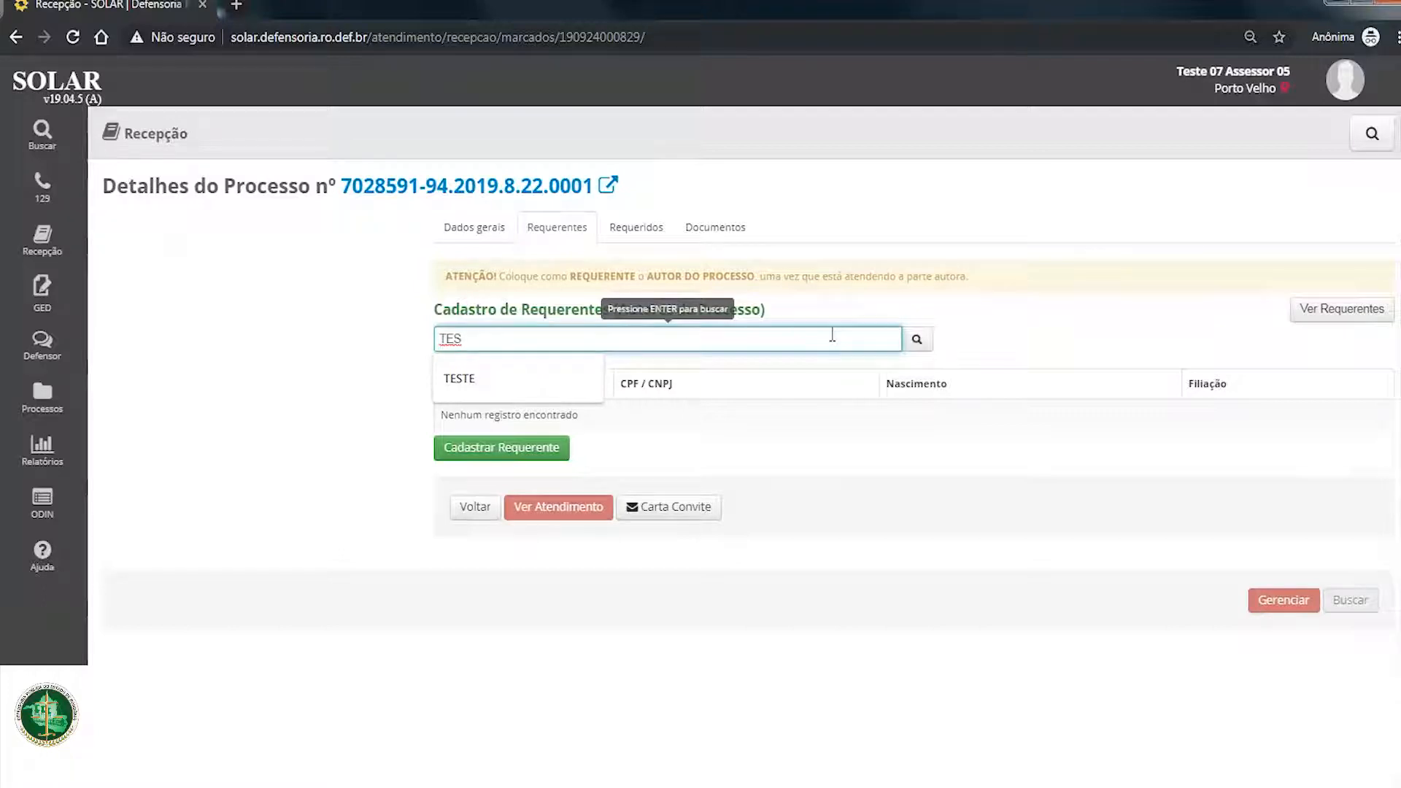
{"action": "type", "text": "TE SANTOS"}
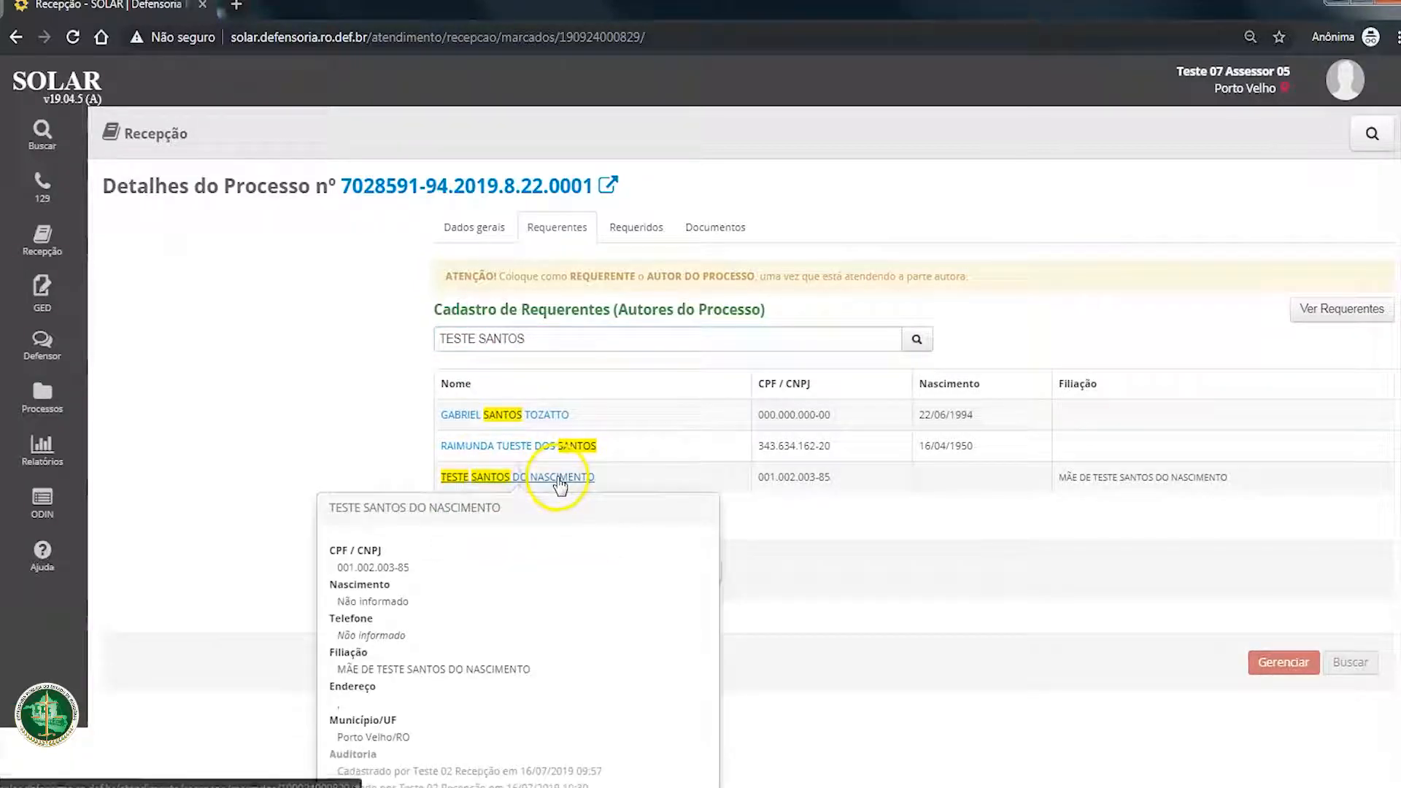
{"action": "left_click", "coordinate": [555, 476]}
{"action": "left_click", "coordinate": [786, 367]}
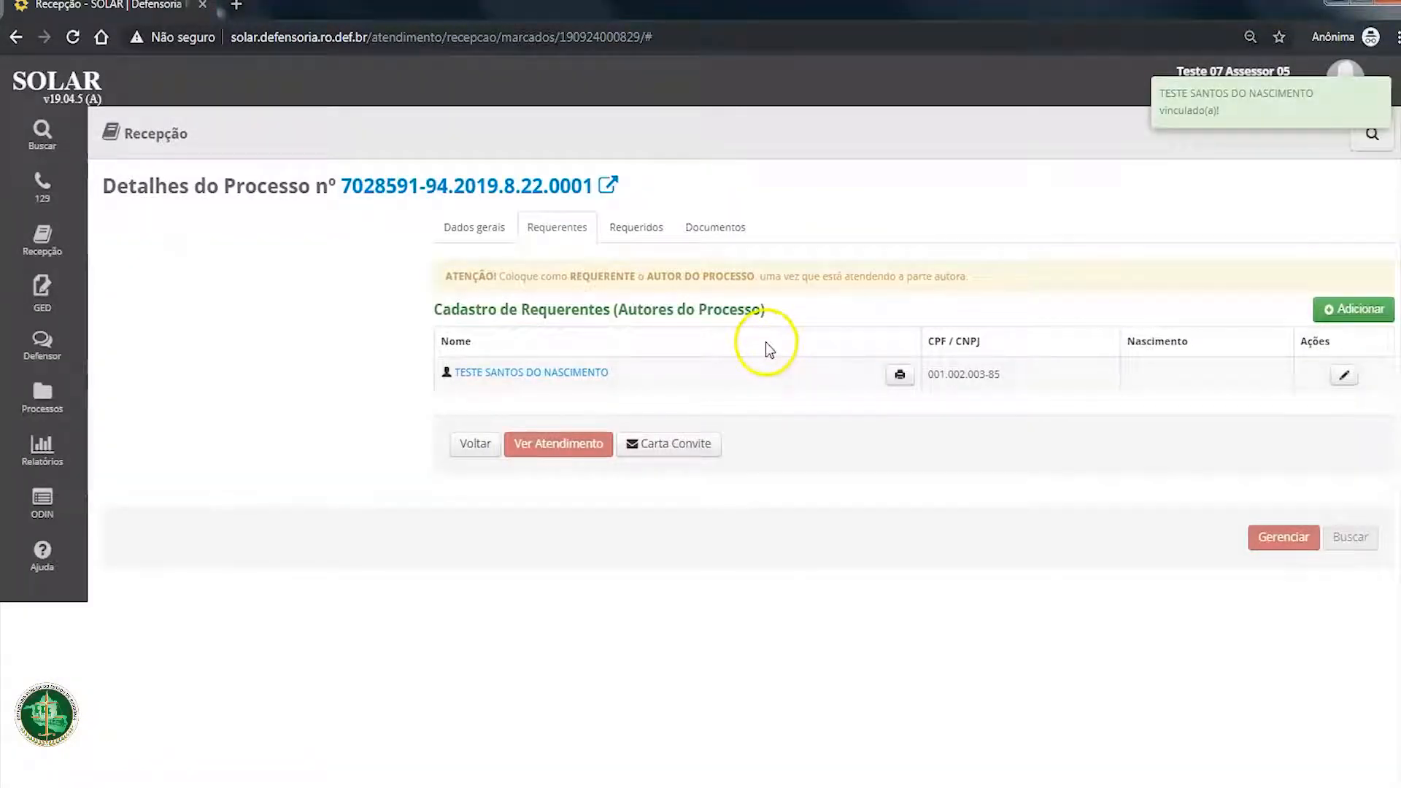
Step: Check the process's general data and requerentes, and reload the details page to refresh the available actions
{"action": "left_click", "coordinate": [473, 230]}
{"action": "left_click", "coordinate": [540, 240]}
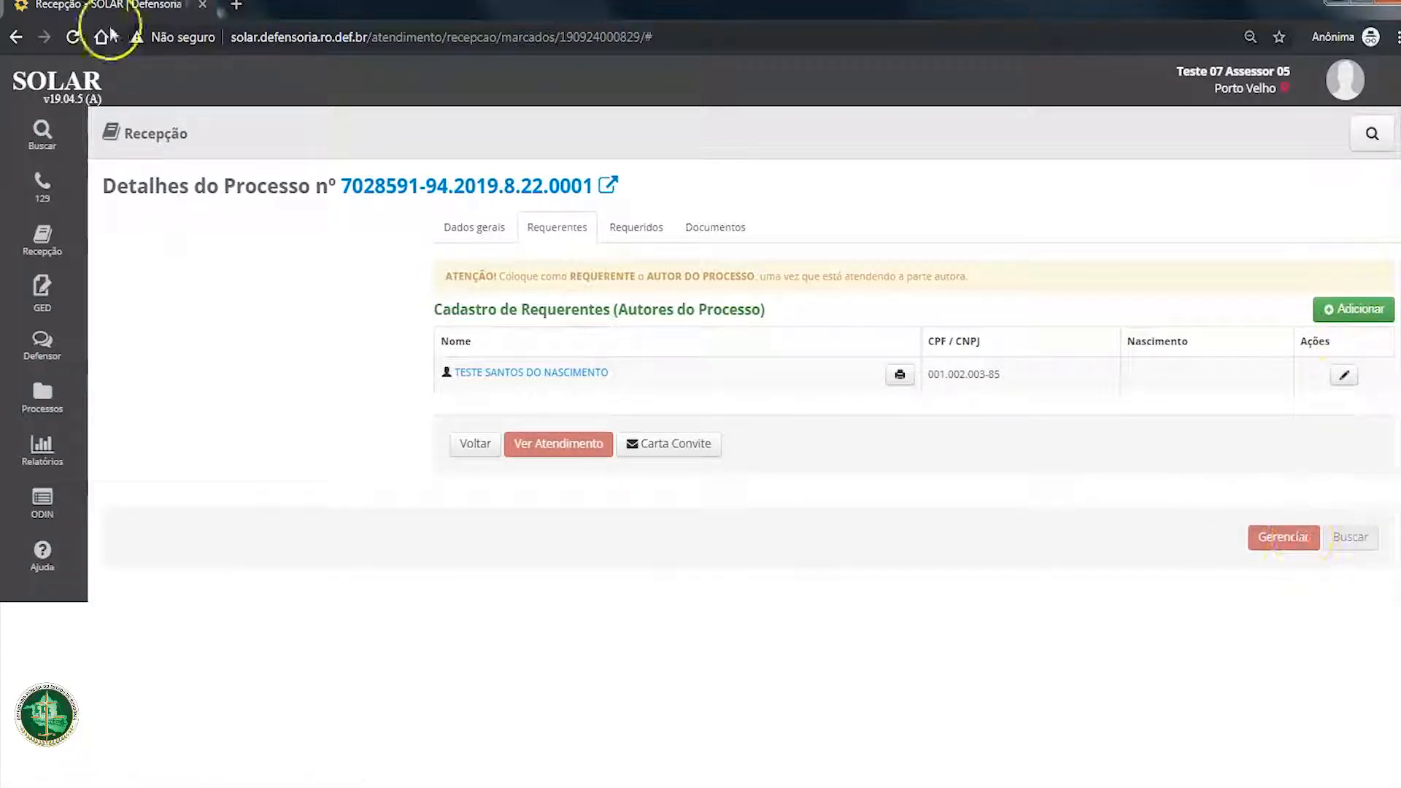
{"action": "left_click", "coordinate": [76, 38]}
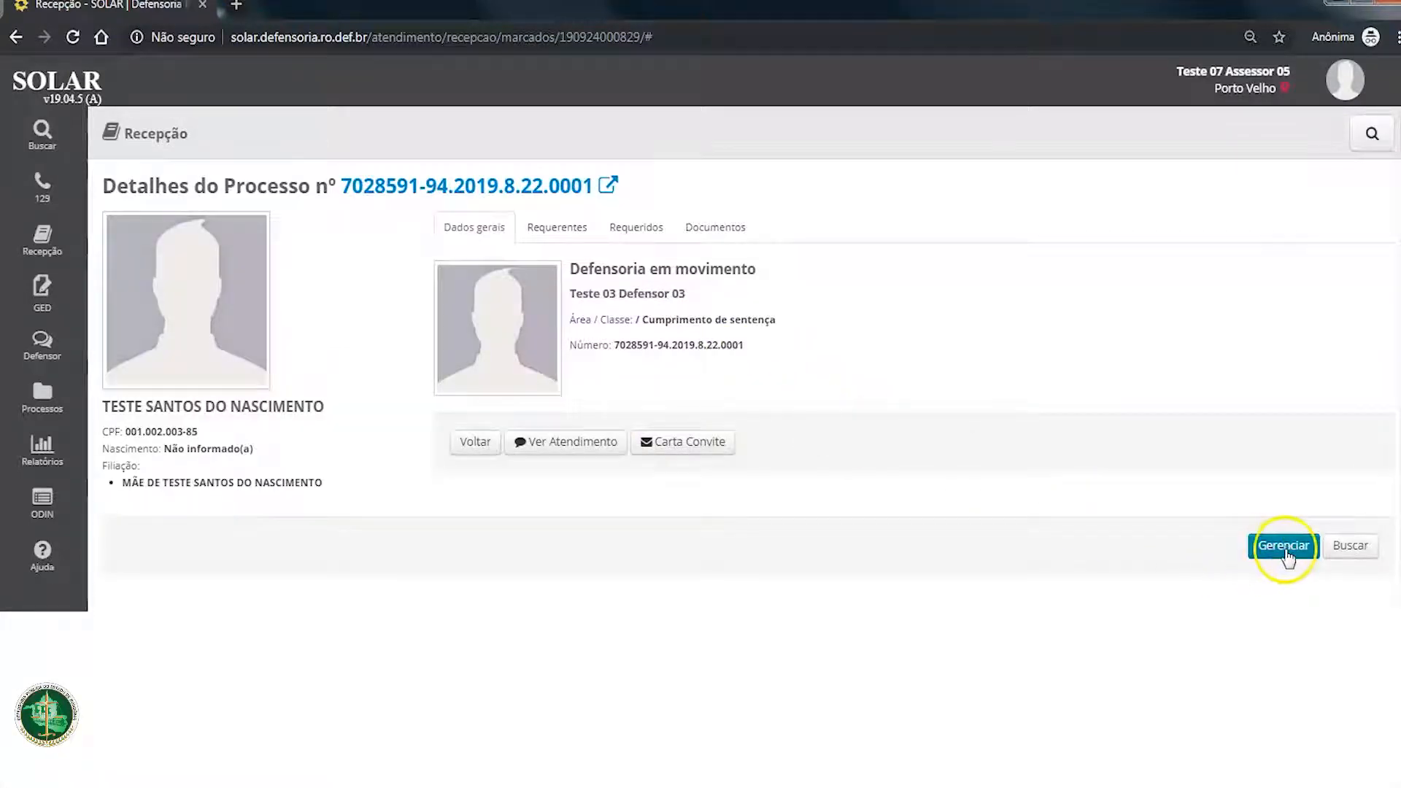
Step: Review the linked requerente, the general data and the register of Requeridos (Réus do Processo)
{"action": "left_click", "coordinate": [557, 227]}
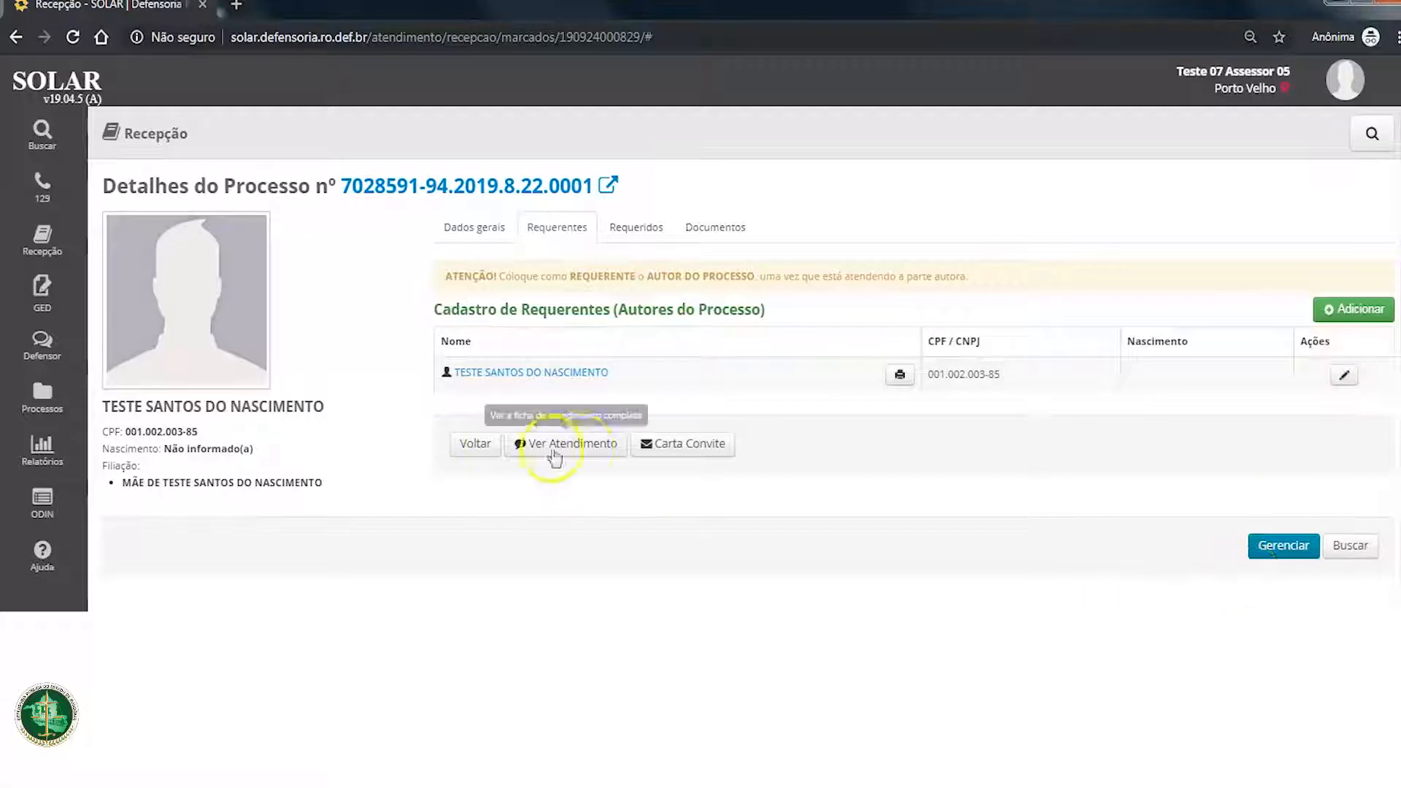
{"action": "left_click", "coordinate": [481, 227]}
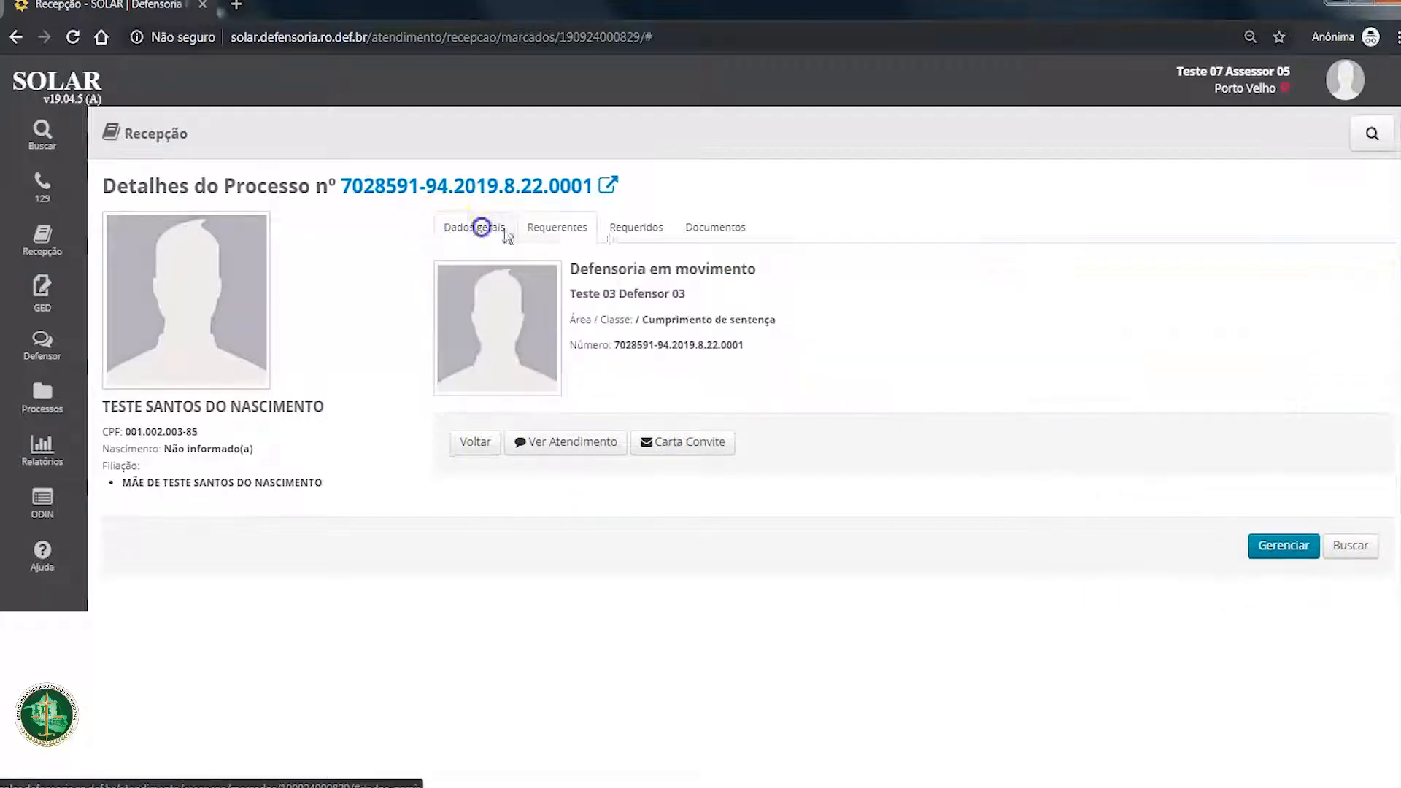
{"action": "left_click", "coordinate": [635, 227]}
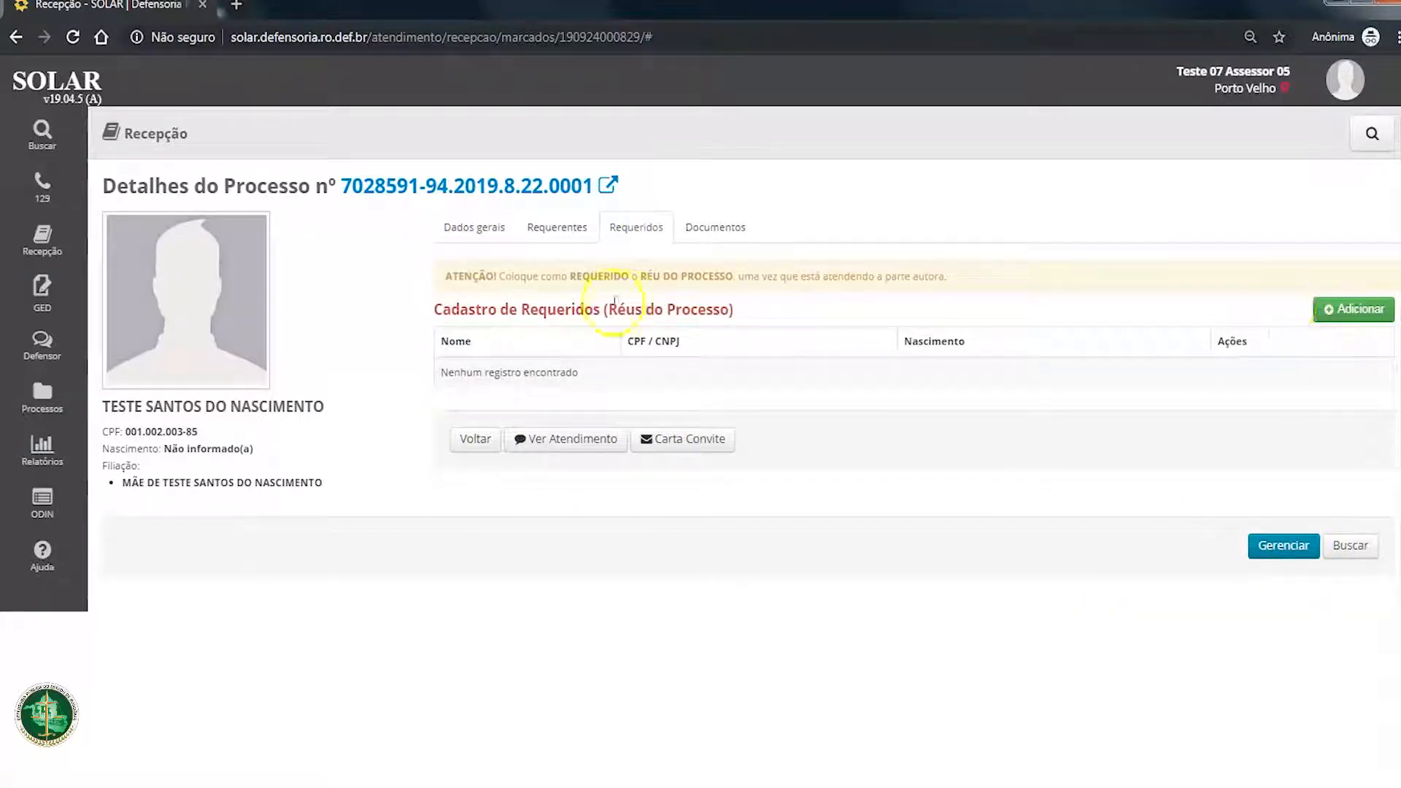
{"action": "left_click_drag", "start_coordinate": [608, 306], "coordinate": [755, 314]}
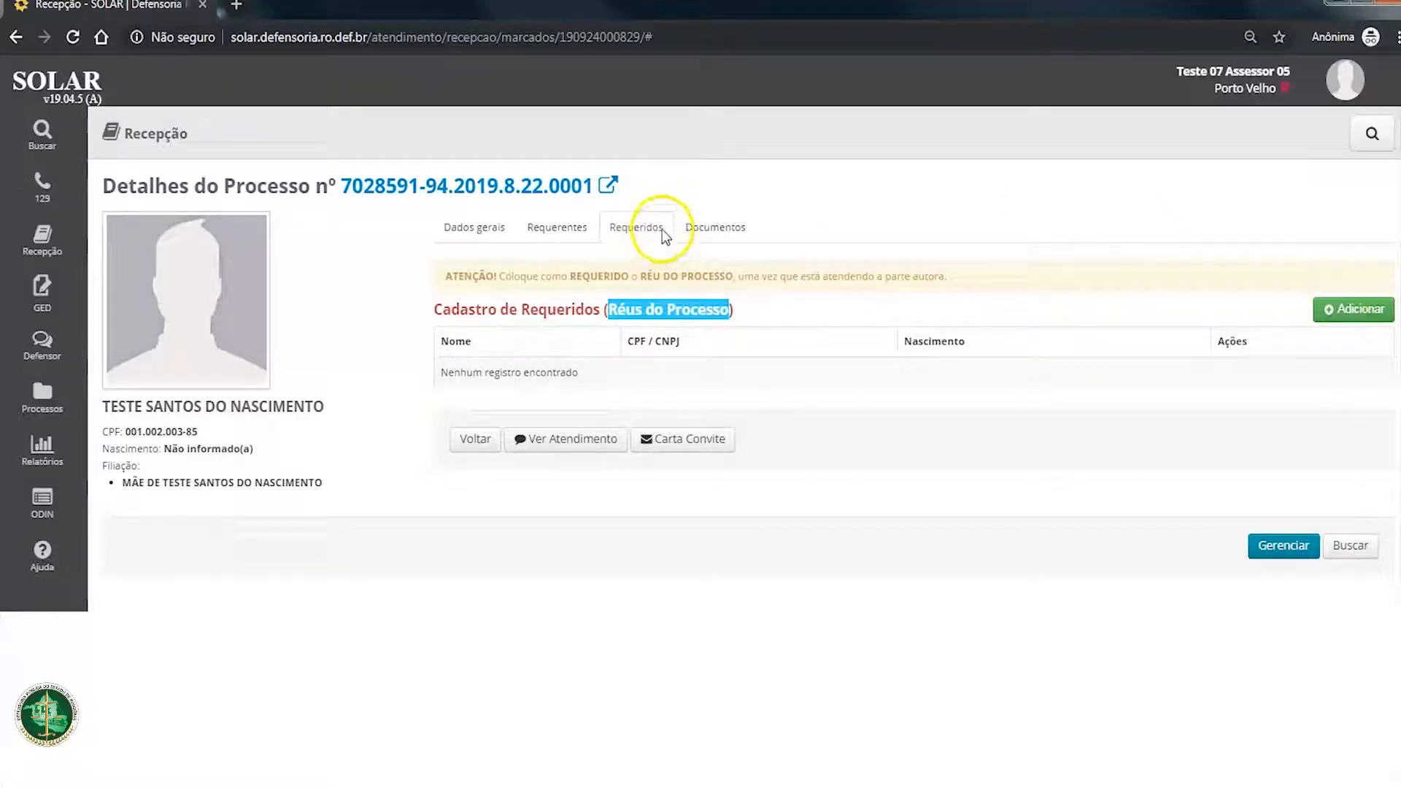
Step: Compare the process's register of Requerentes (Autores do Processo) with its register of Requeridos (Réus do Processo)
{"action": "left_click", "coordinate": [557, 230]}
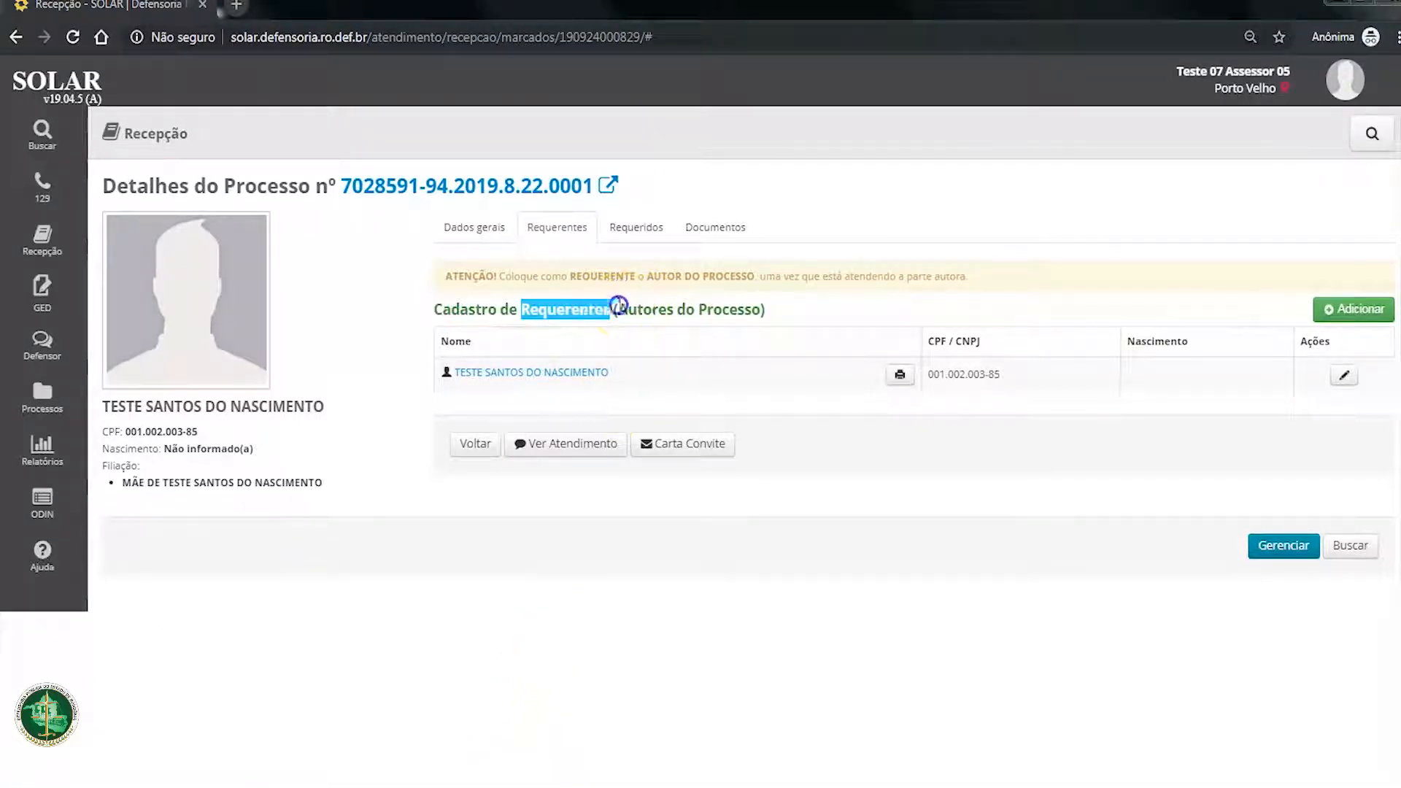
{"action": "left_click_drag", "start_coordinate": [618, 306], "coordinate": [828, 319]}
{"action": "left_click", "coordinate": [572, 307]}
{"action": "left_click_drag", "start_coordinate": [525, 306], "coordinate": [732, 312]}
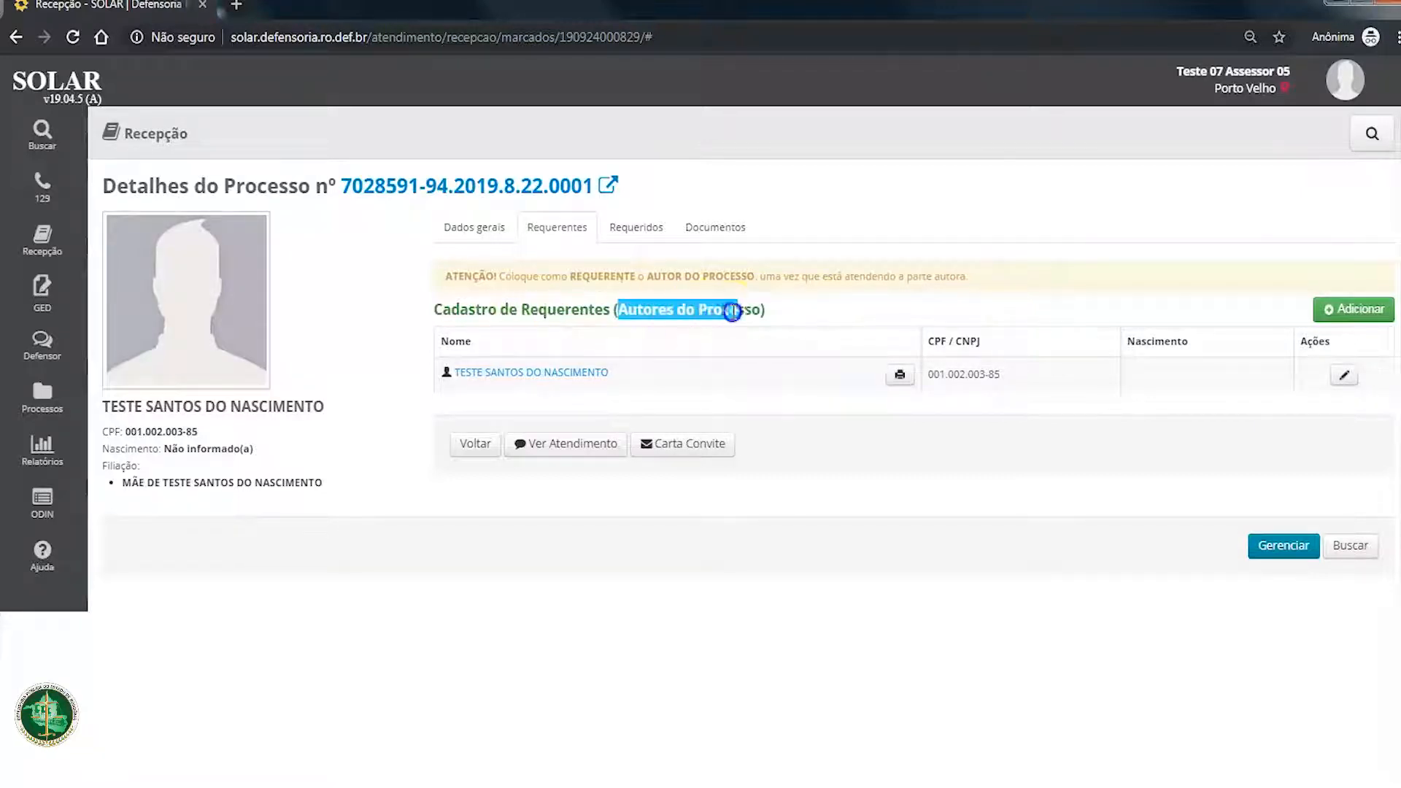
{"action": "left_click", "coordinate": [633, 230]}
{"action": "left_click", "coordinate": [550, 230]}
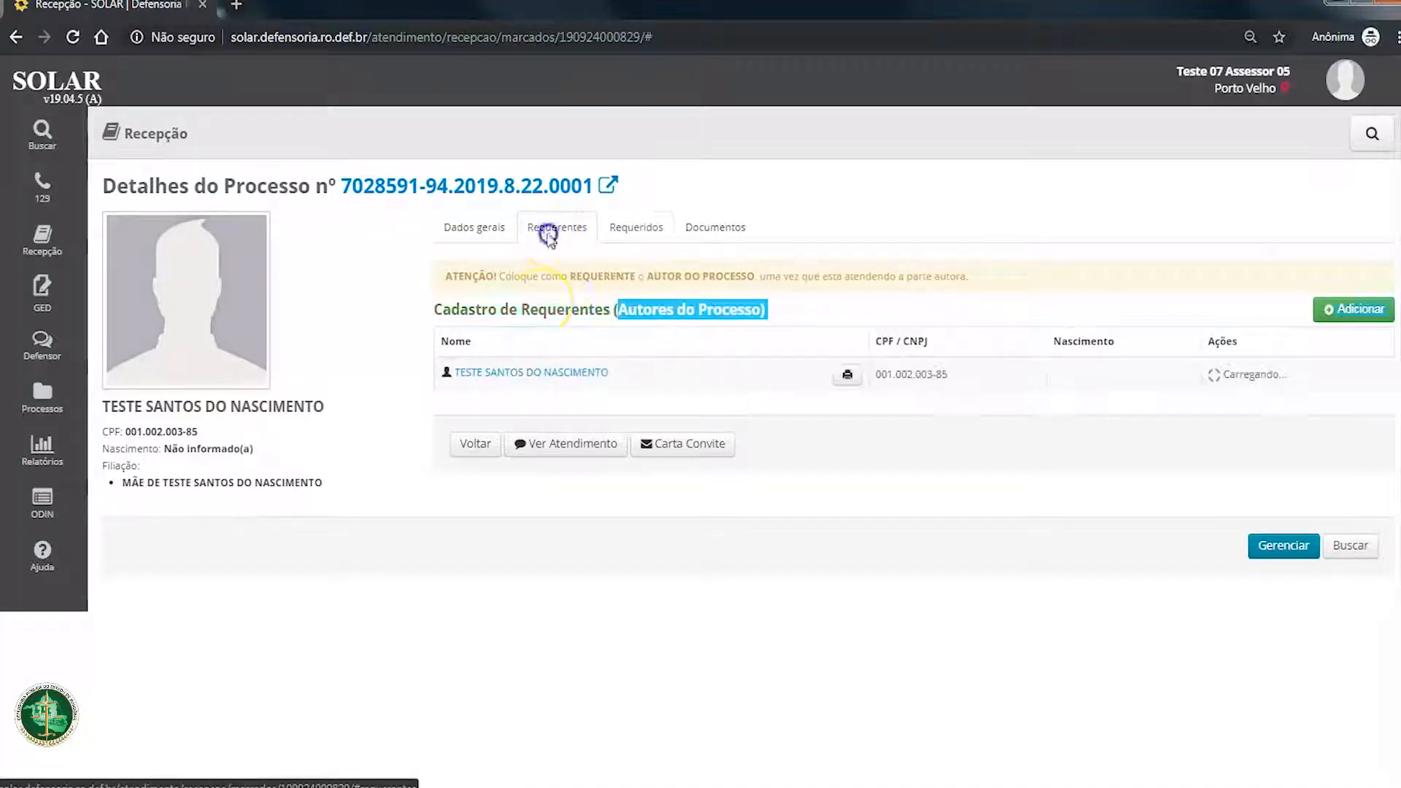
{"action": "left_click_drag", "start_coordinate": [618, 310], "coordinate": [718, 310]}
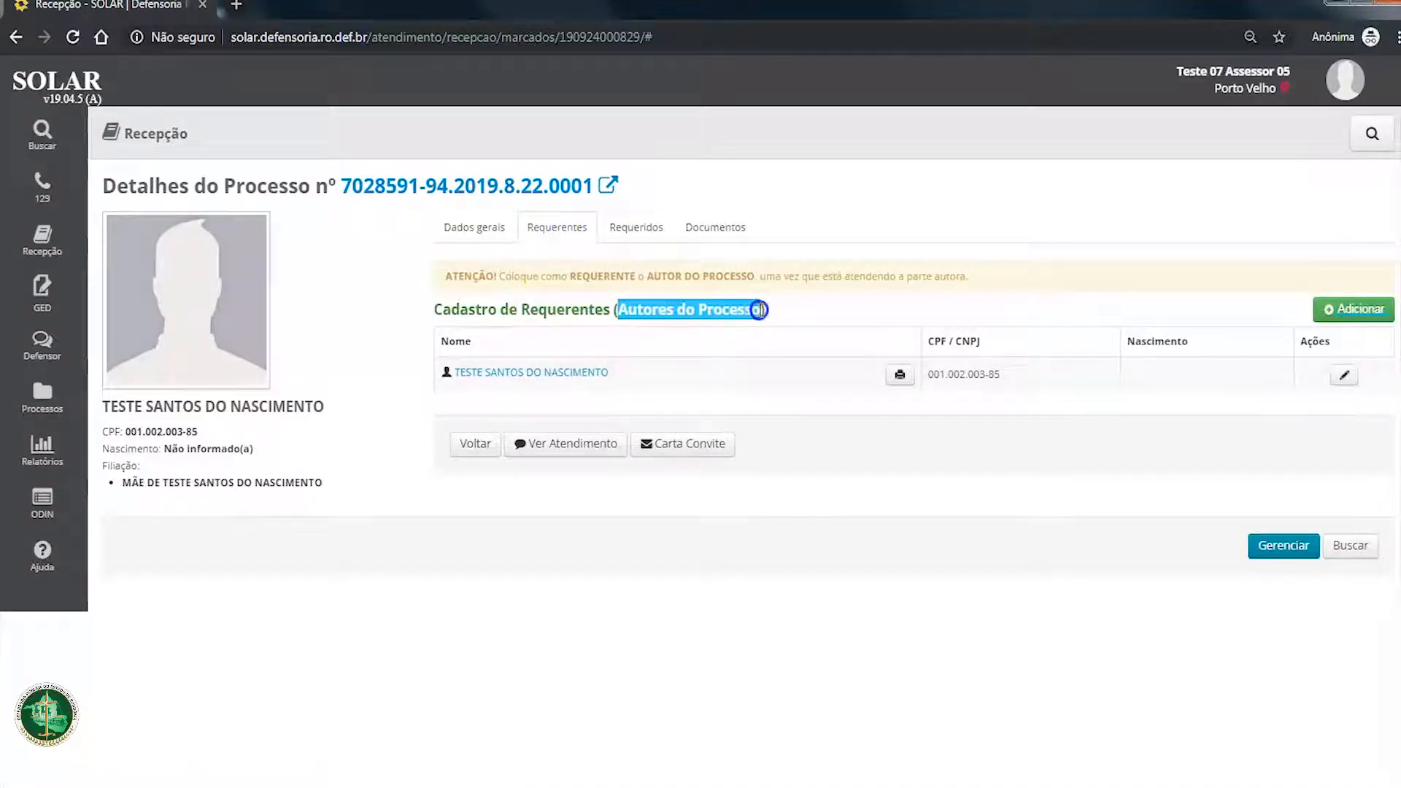
{"action": "left_click_drag", "start_coordinate": [530, 302], "coordinate": [800, 315]}
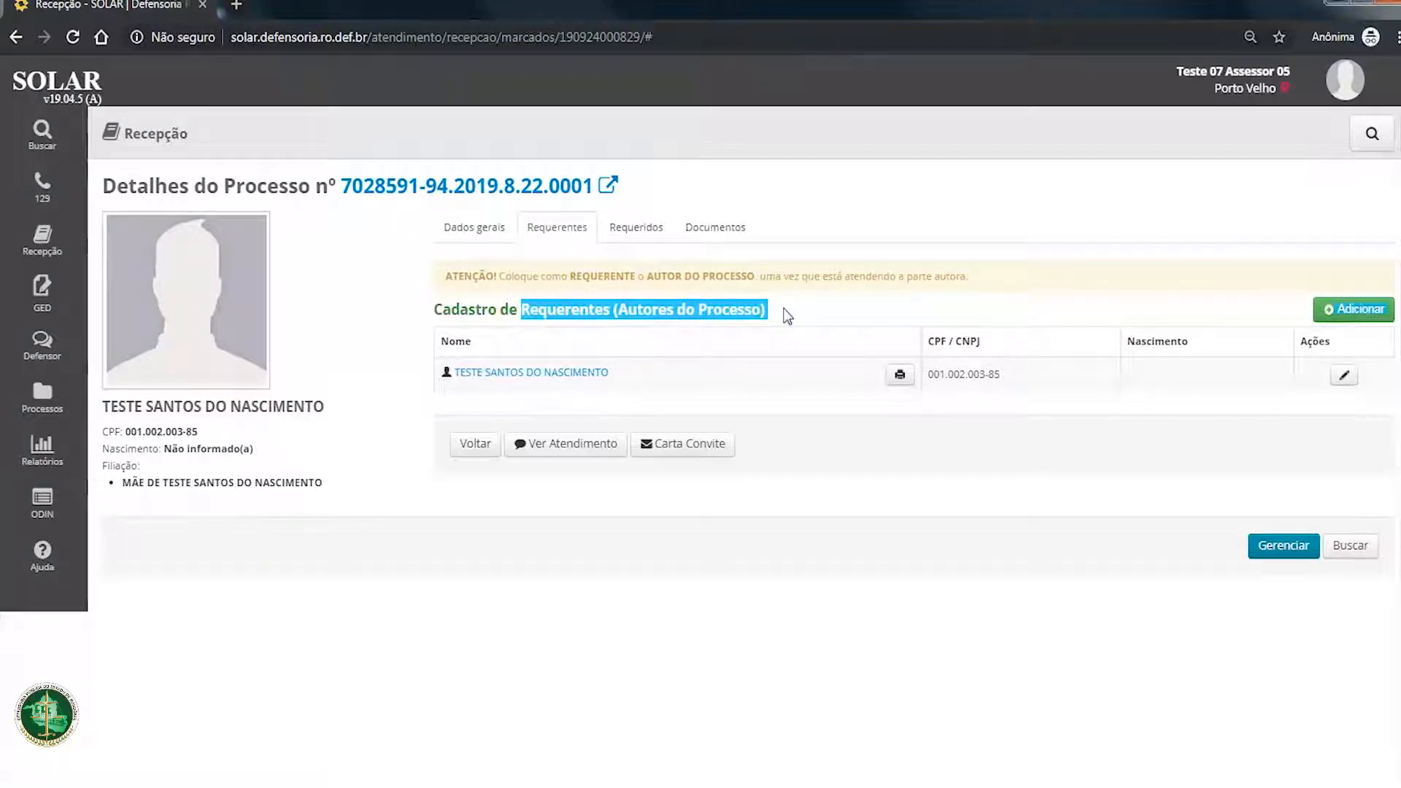
{"action": "left_click", "coordinate": [785, 313]}
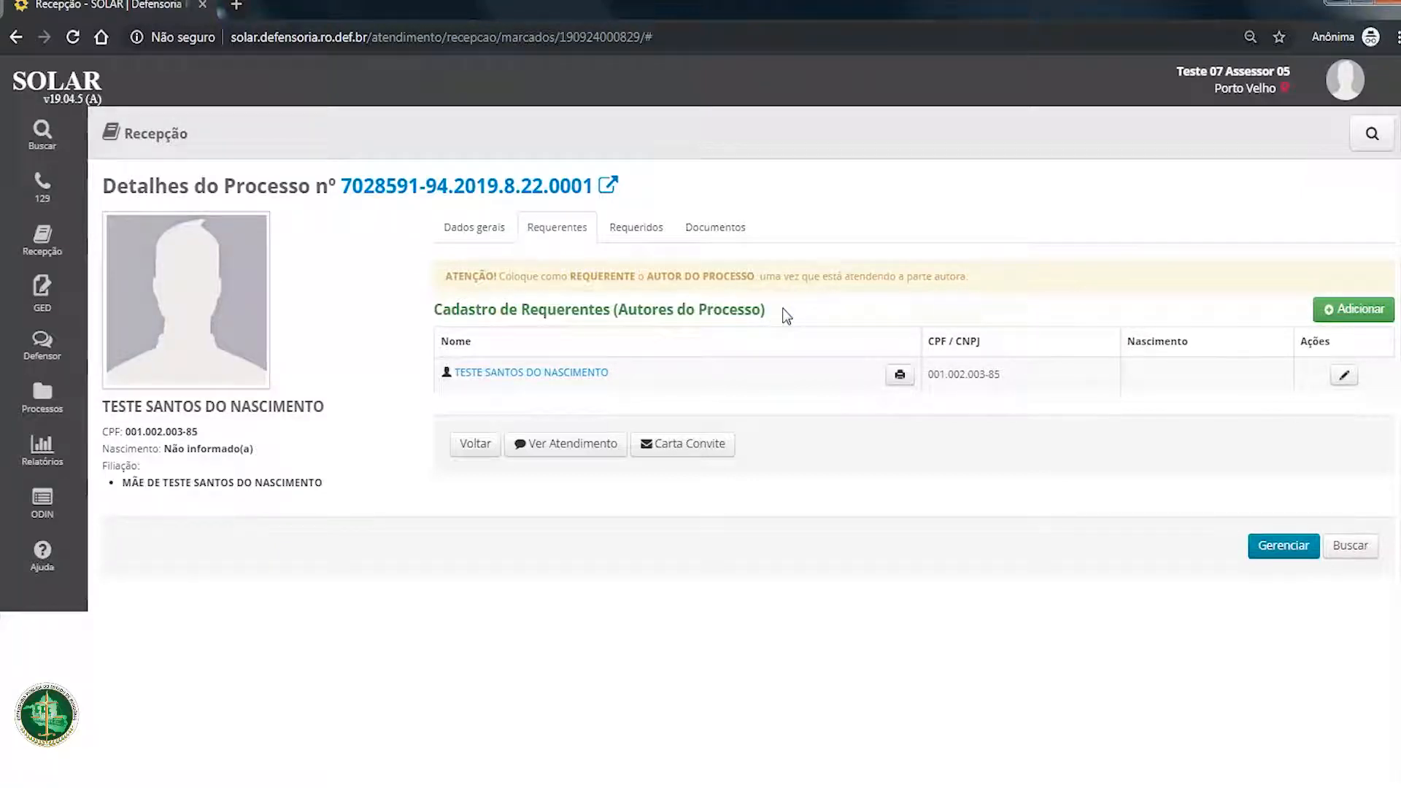
{"action": "left_click", "coordinate": [640, 229]}
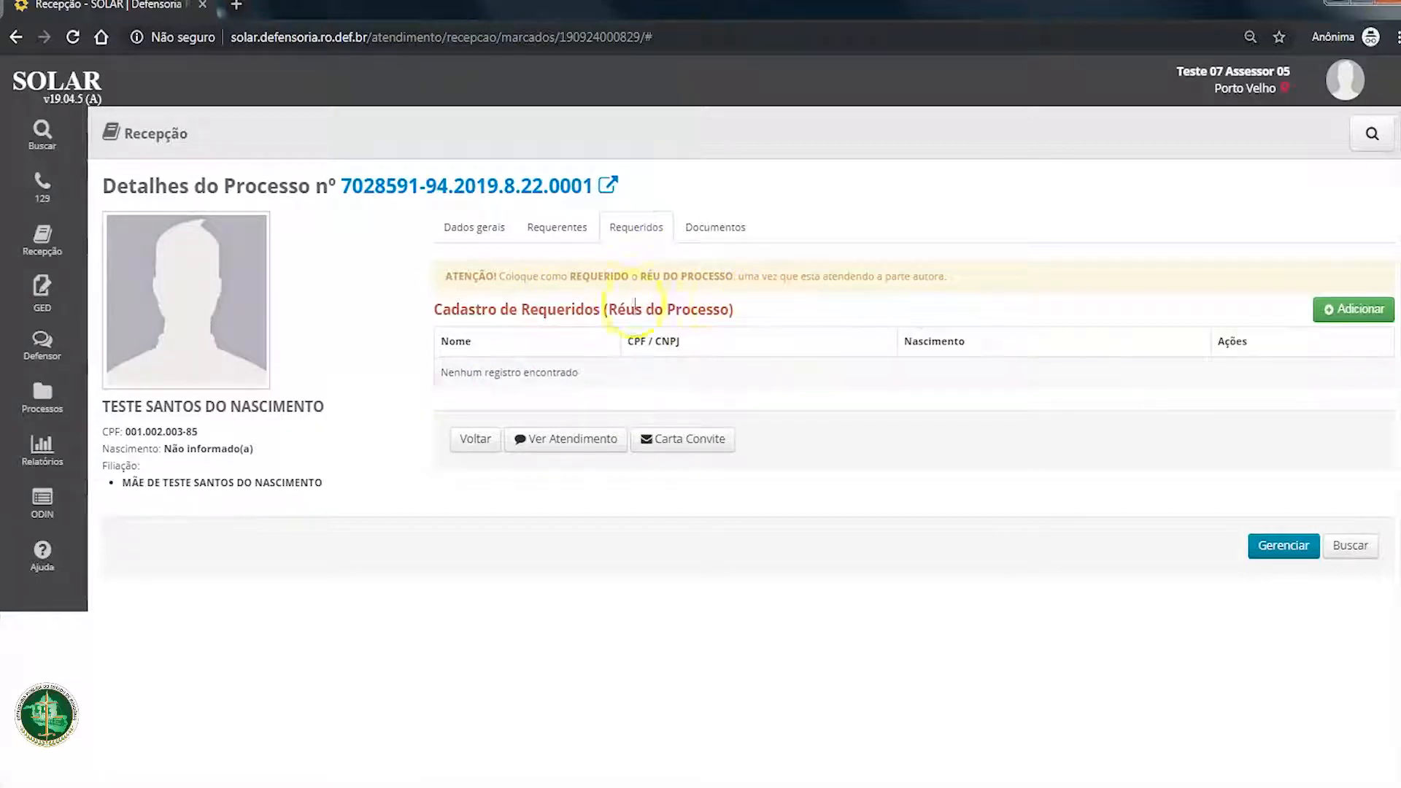
{"action": "left_click", "coordinate": [579, 240]}
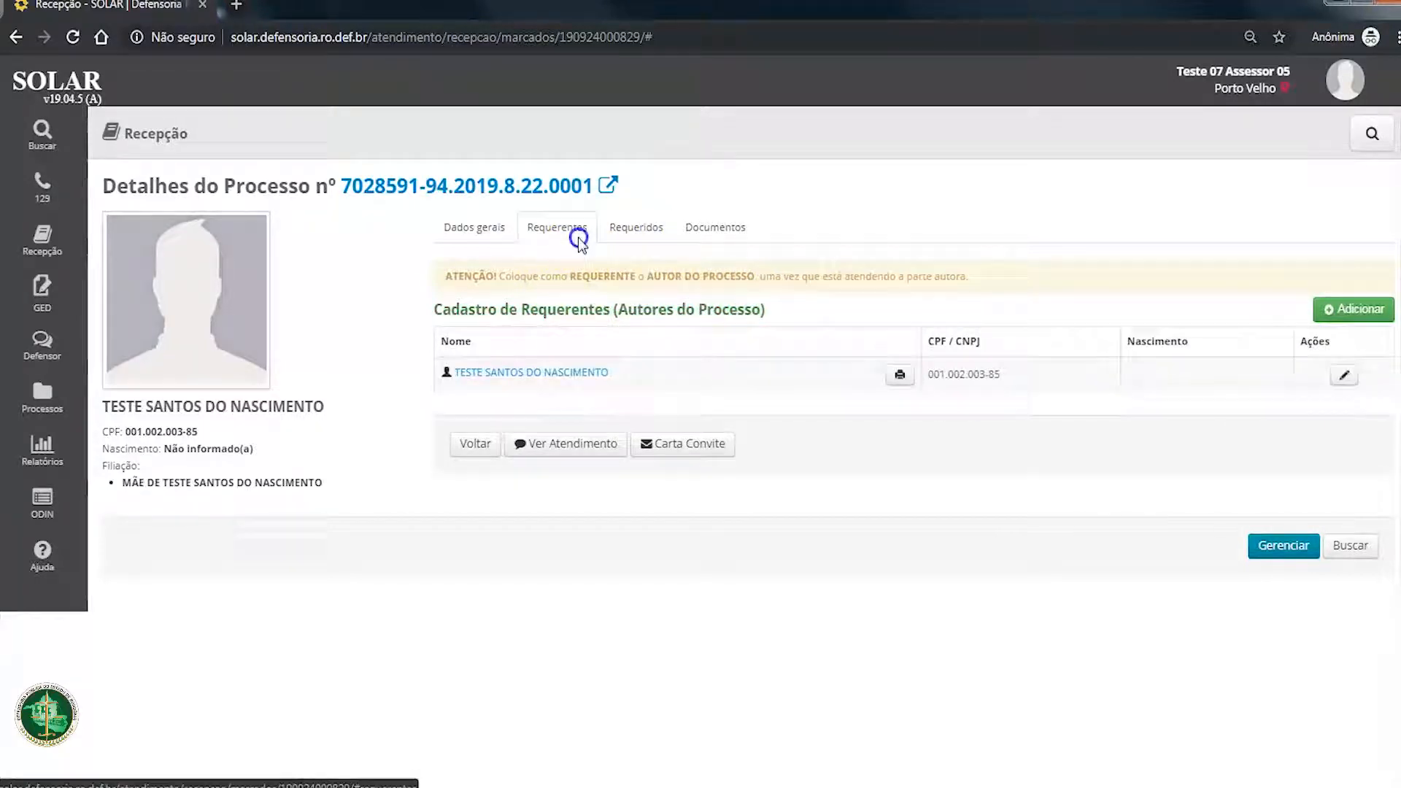
Step: Open the management page of the process and examine its number, Área/Classe and additional options
{"action": "left_click", "coordinate": [1295, 547]}
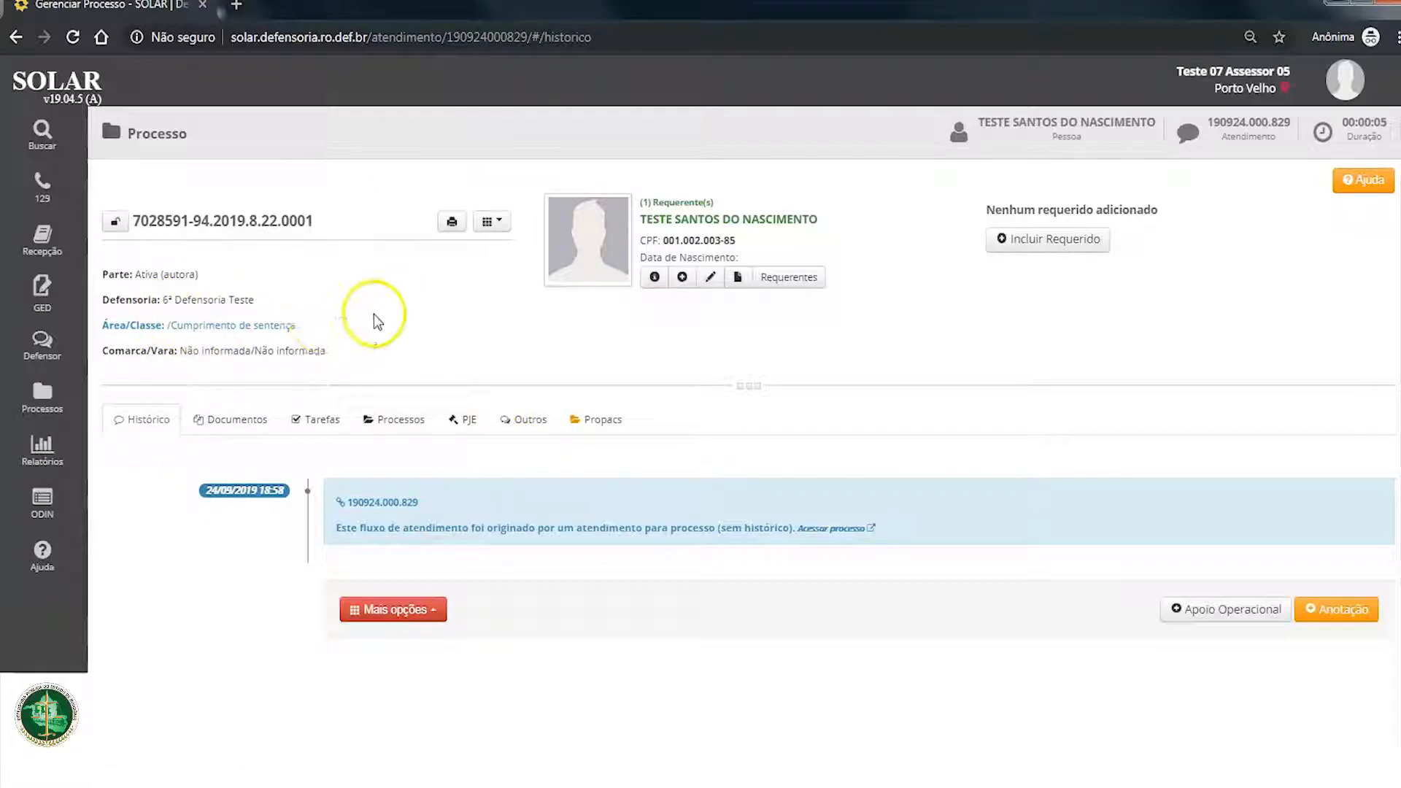
{"action": "left_click", "coordinate": [490, 223]}
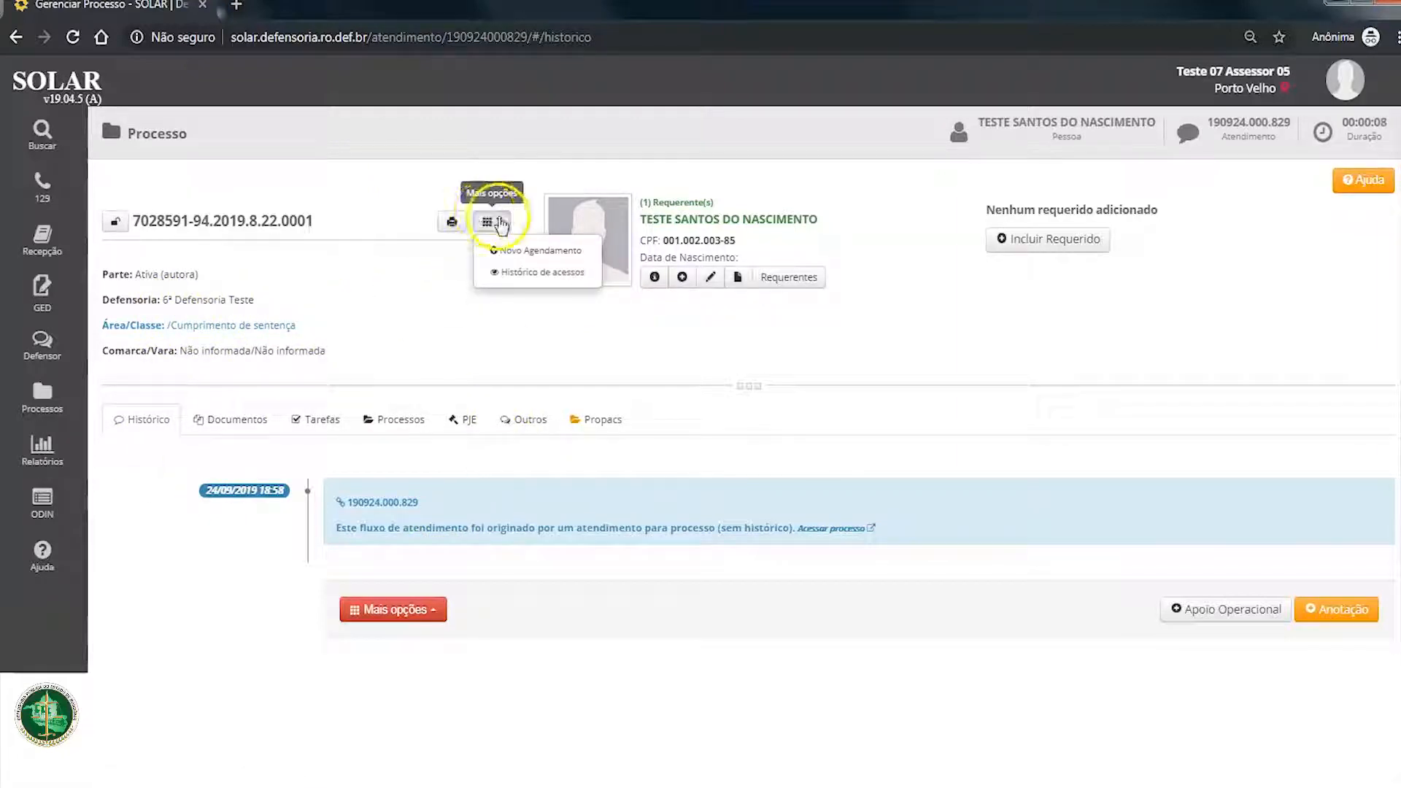
{"action": "left_click", "coordinate": [118, 337]}
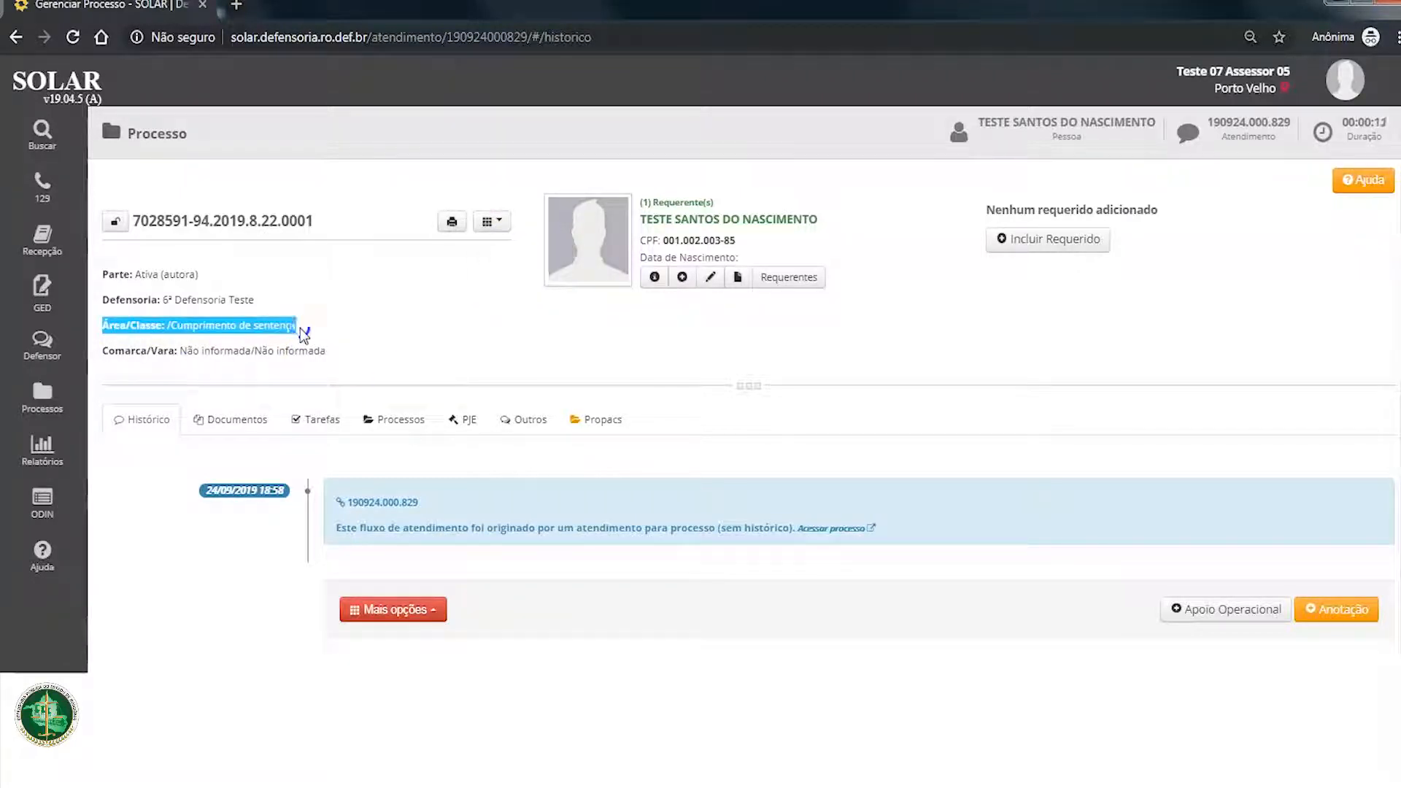
{"action": "left_click_drag", "start_coordinate": [127, 222], "coordinate": [313, 223]}
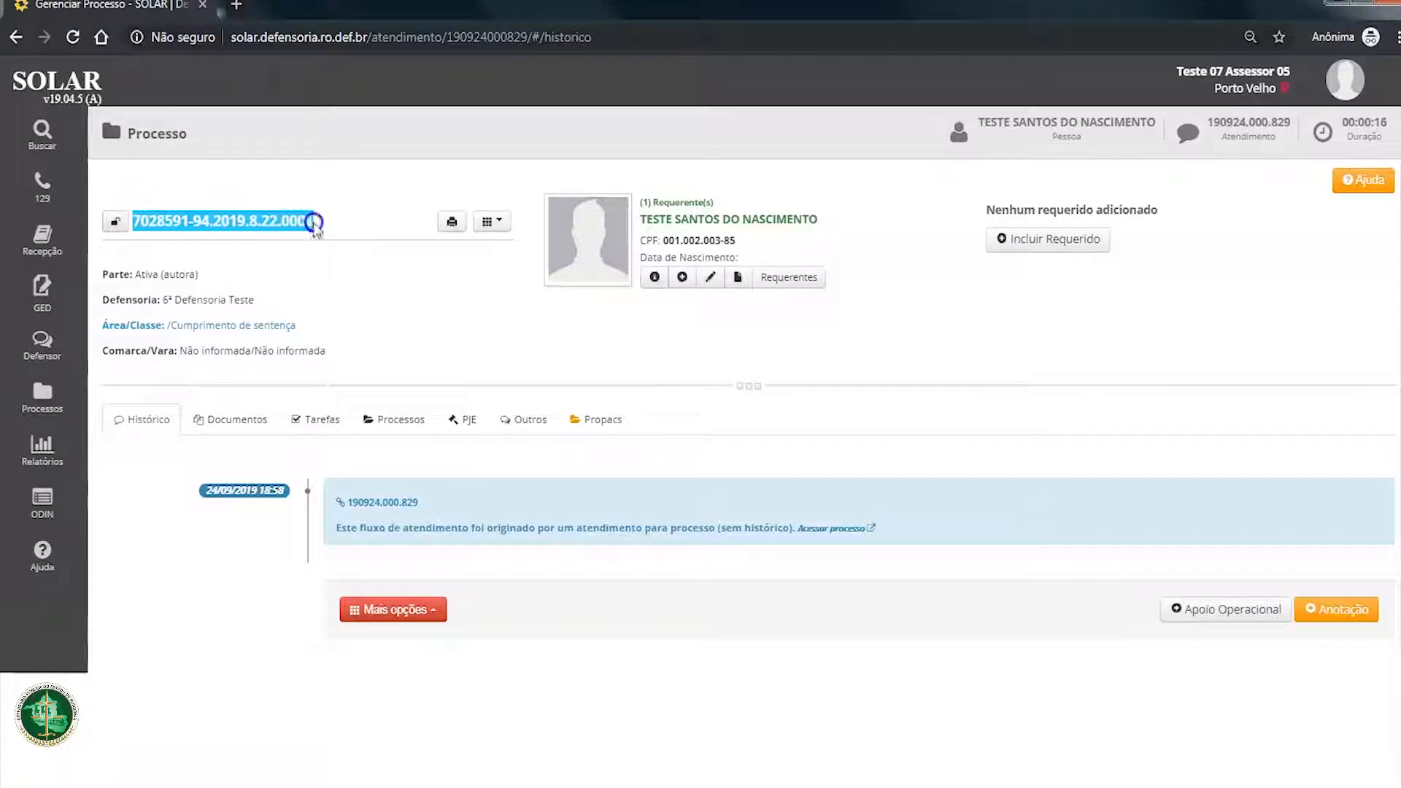
{"action": "left_click", "coordinate": [321, 321]}
Step: Open Novo Agendamento for the process and examine its entry under Processos sem Atendimento Vinculado and the claimant's other attendances
{"action": "left_click", "coordinate": [500, 222]}
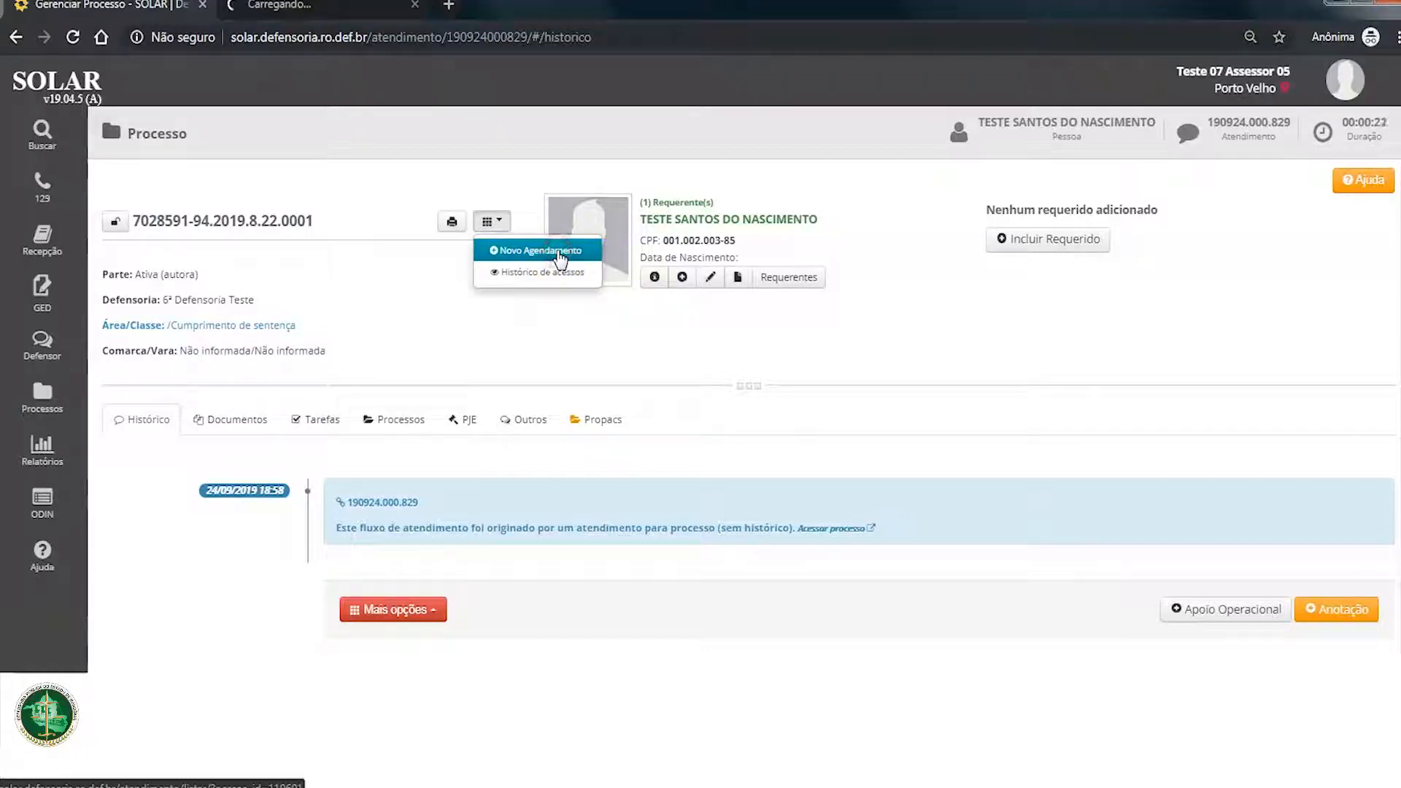
{"action": "left_click", "coordinate": [559, 257]}
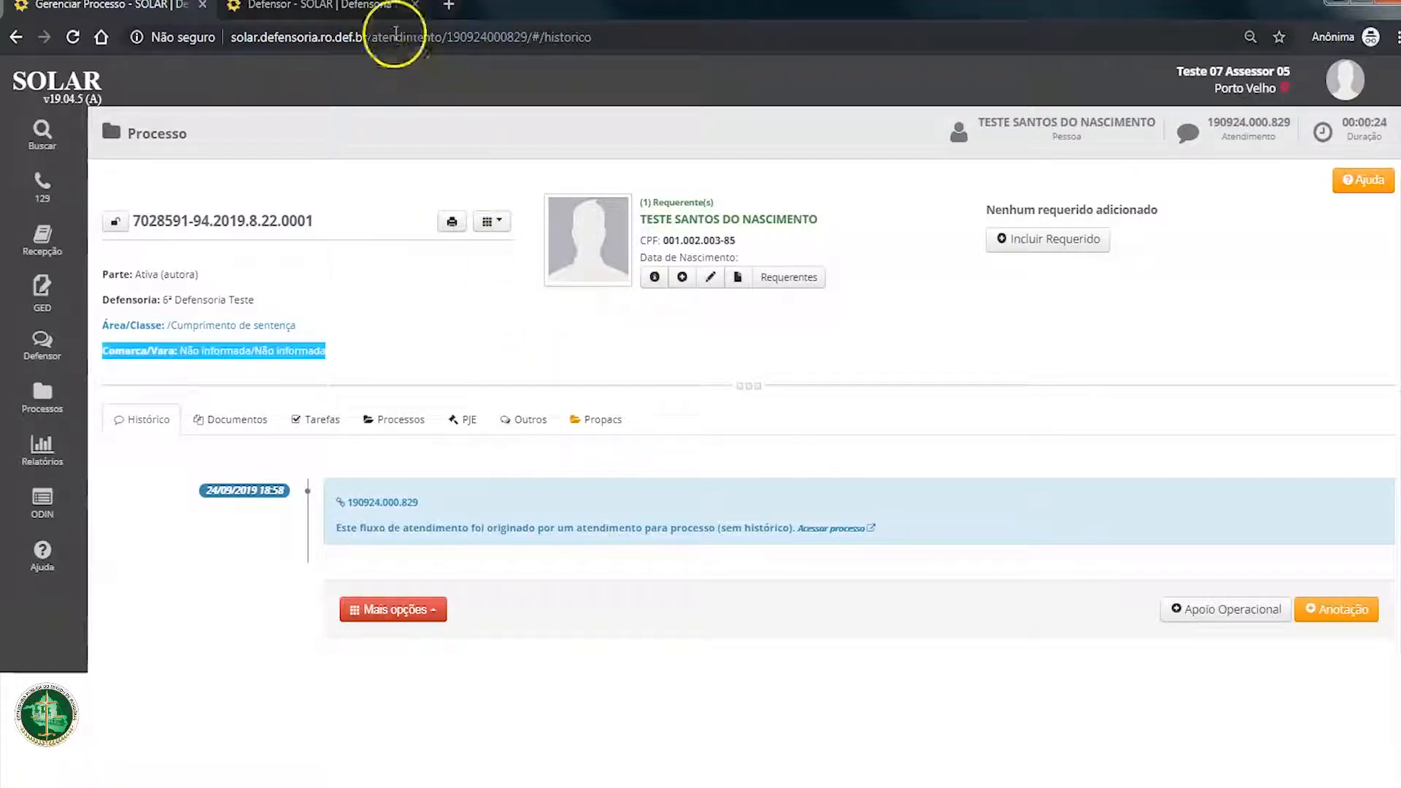
{"action": "left_click", "coordinate": [393, 15]}
{"action": "left_click", "coordinate": [391, 101]}
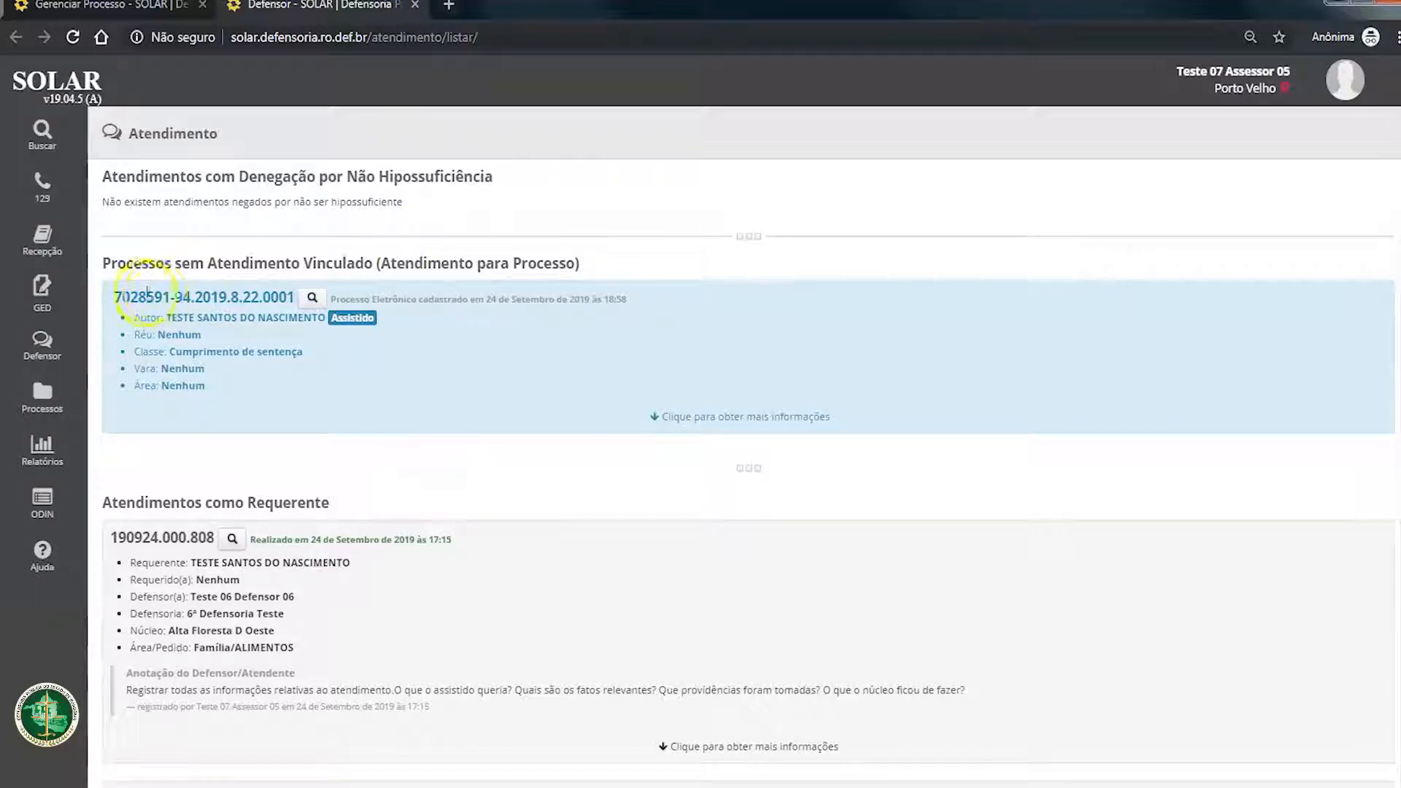
{"action": "left_click_drag", "start_coordinate": [113, 302], "coordinate": [273, 394]}
{"action": "left_click", "coordinate": [373, 453]}
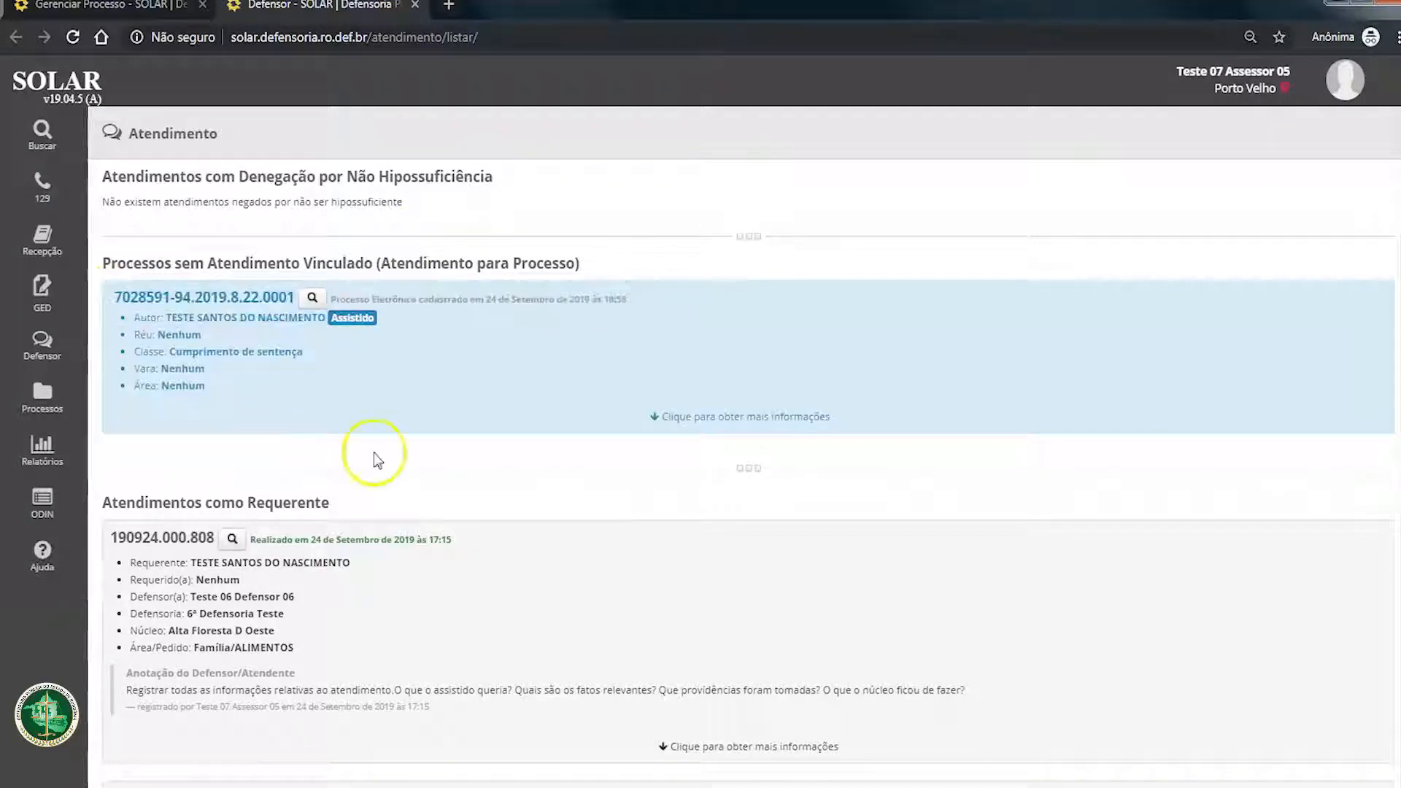
{"action": "scroll", "coordinate": [374, 453], "scroll_direction": "down", "scroll_amount": 3}
{"action": "scroll", "coordinate": [374, 456], "scroll_direction": "down", "scroll_amount": 3}
{"action": "scroll", "coordinate": [374, 458], "scroll_direction": "up", "scroll_amount": 8}
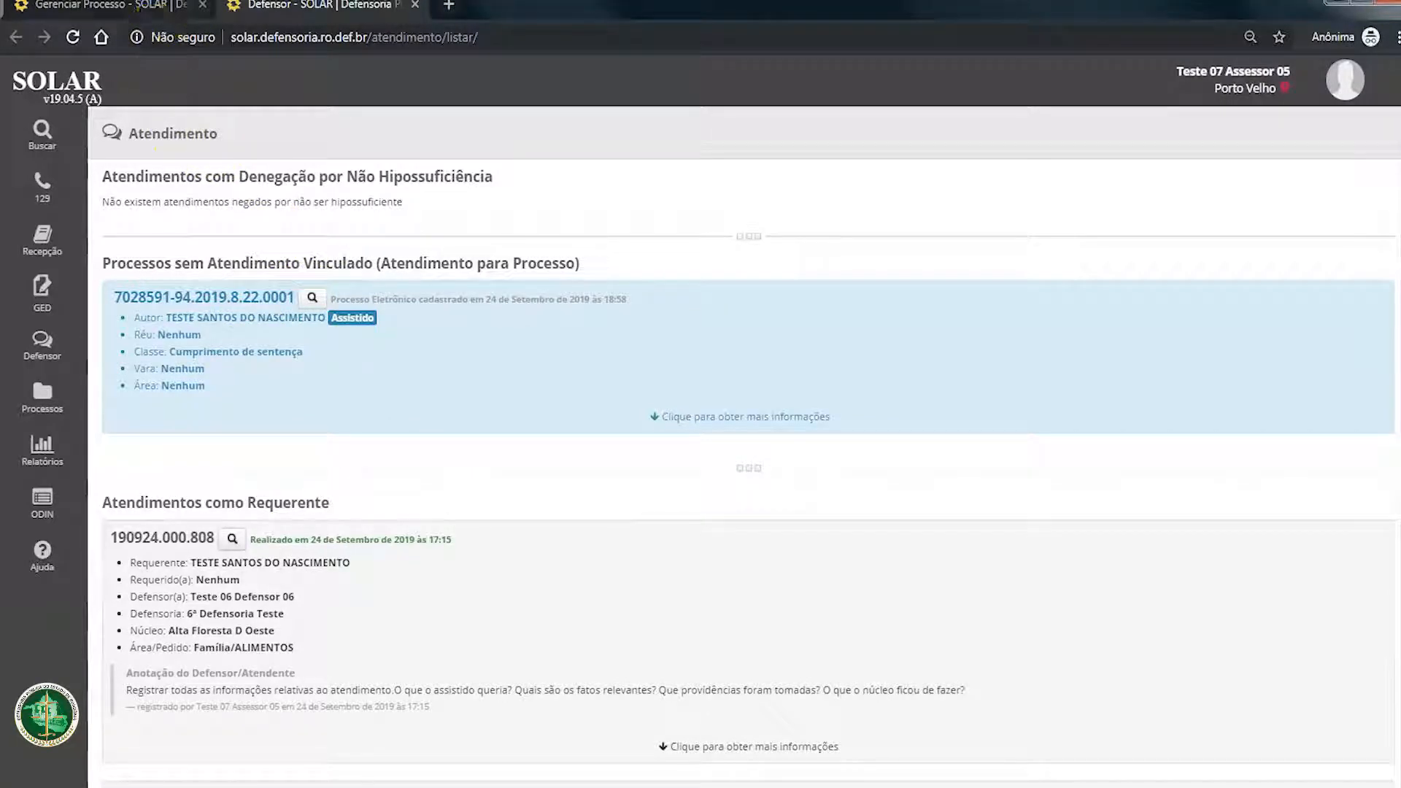
{"action": "left_click", "coordinate": [204, 297]}
{"action": "left_click", "coordinate": [139, 478]}
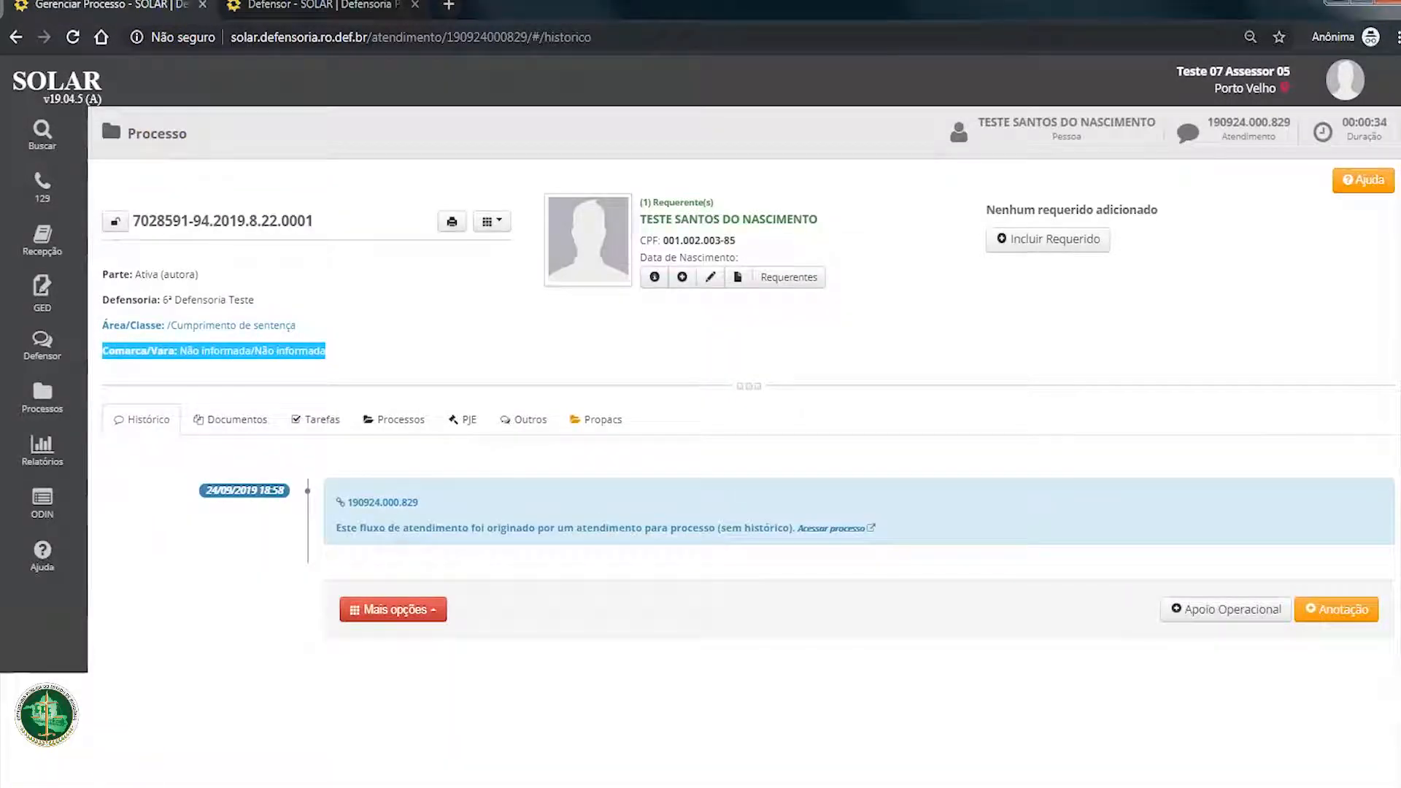
Step: Examine the linked judicial process's data, assuntos and fases processuais, plus its PJE data and parties
{"action": "left_click", "coordinate": [405, 417]}
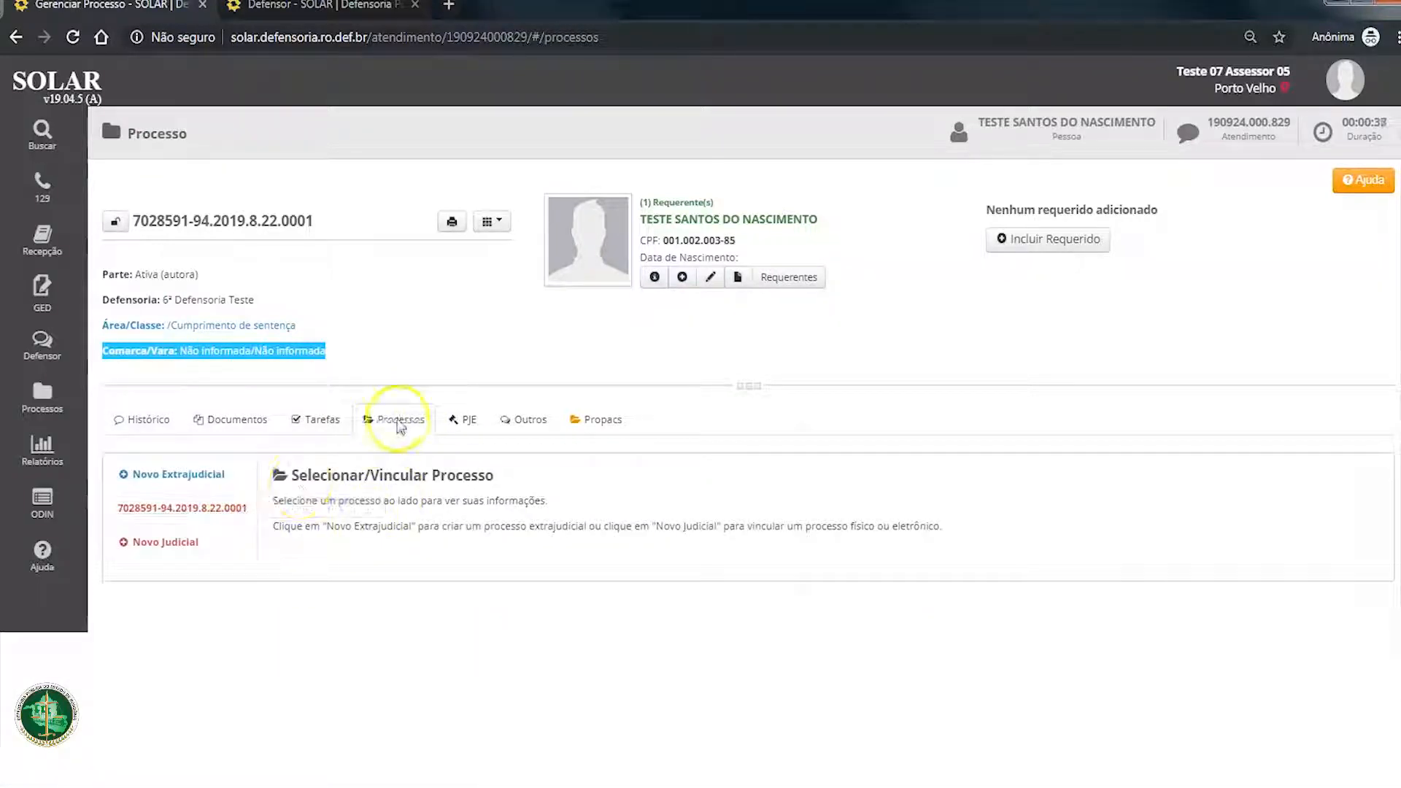
{"action": "left_click", "coordinate": [155, 508]}
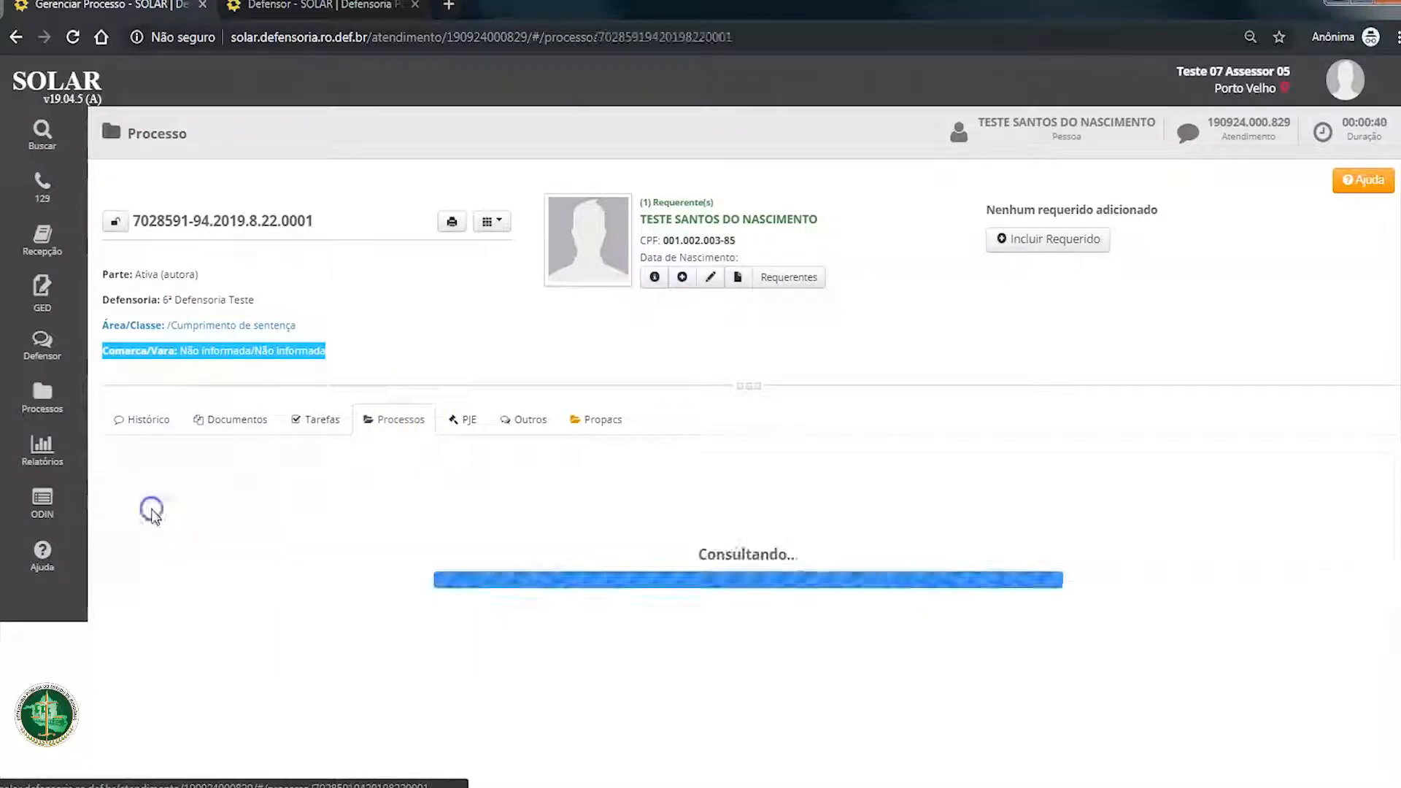
{"action": "scroll", "coordinate": [473, 525], "scroll_direction": "down", "scroll_amount": 1}
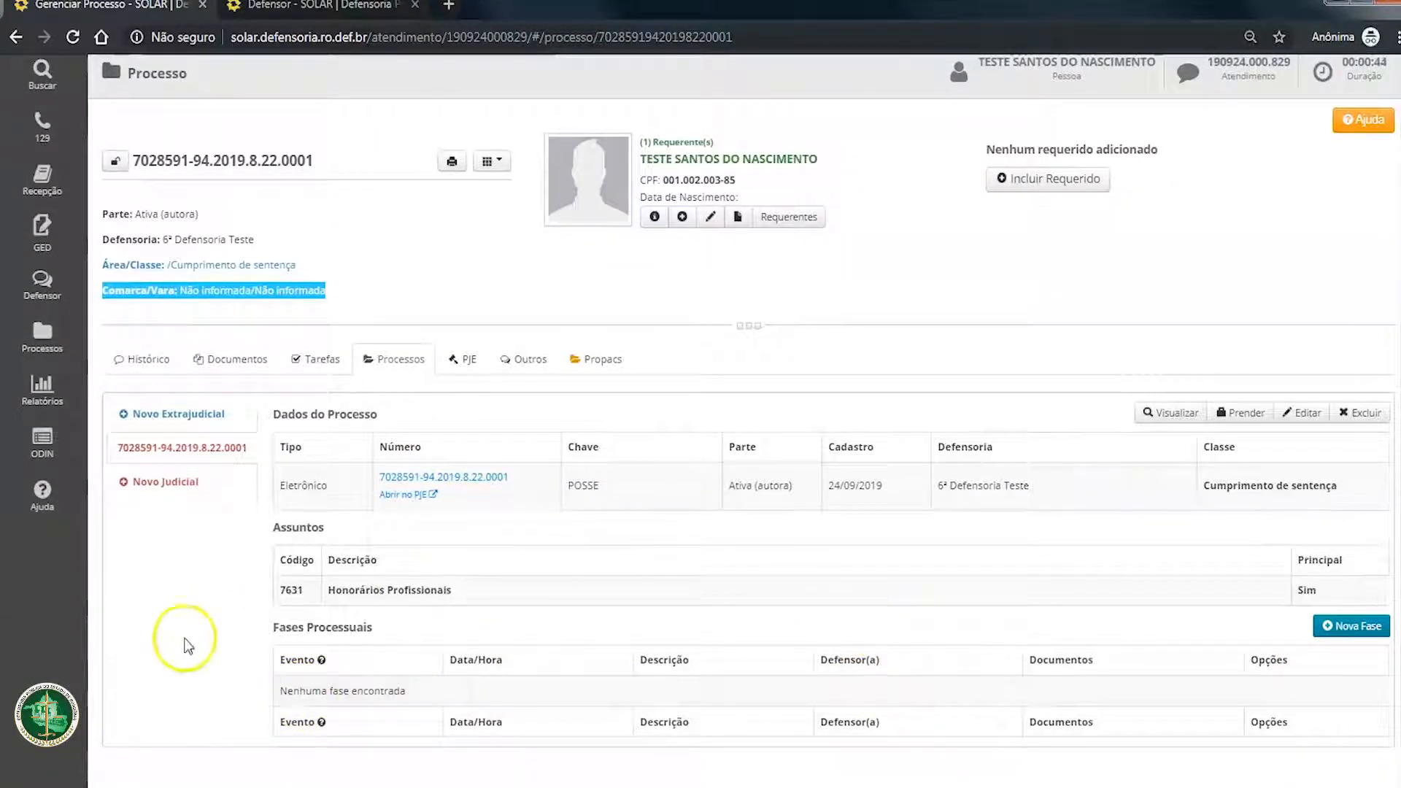
{"action": "left_click", "coordinate": [464, 359]}
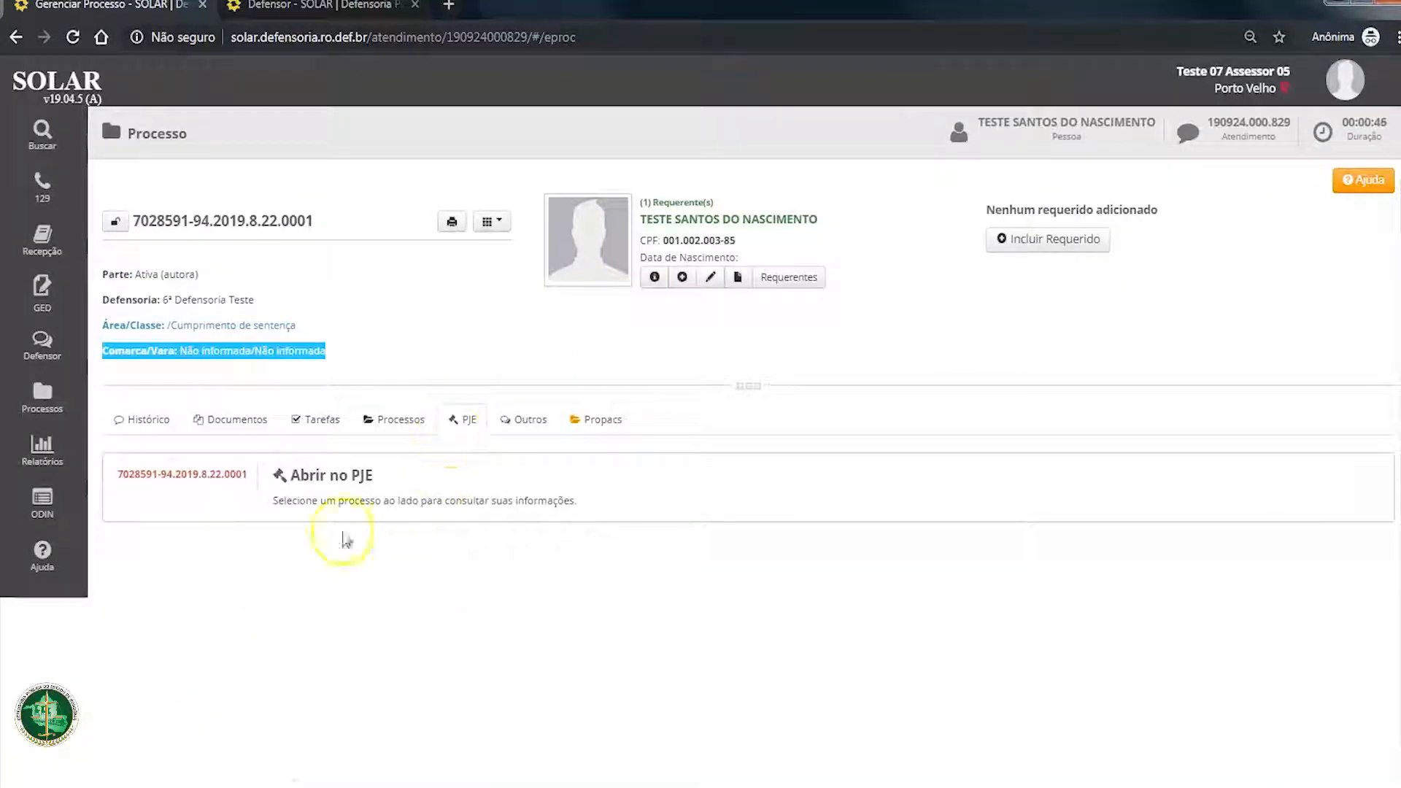
{"action": "left_click", "coordinate": [208, 474]}
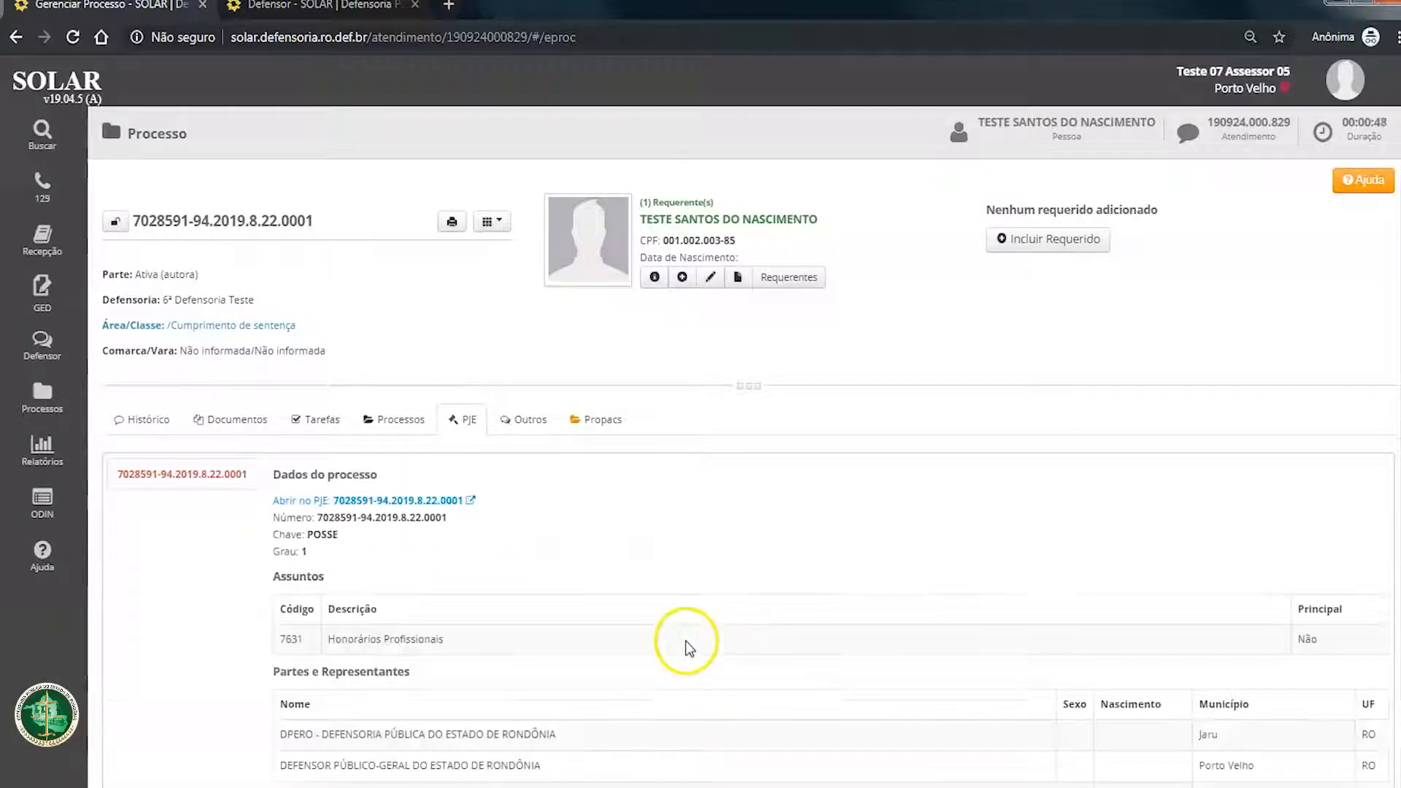
{"action": "scroll", "coordinate": [693, 649], "scroll_direction": "down", "scroll_amount": 6}
{"action": "scroll", "coordinate": [703, 651], "scroll_direction": "up", "scroll_amount": 6}
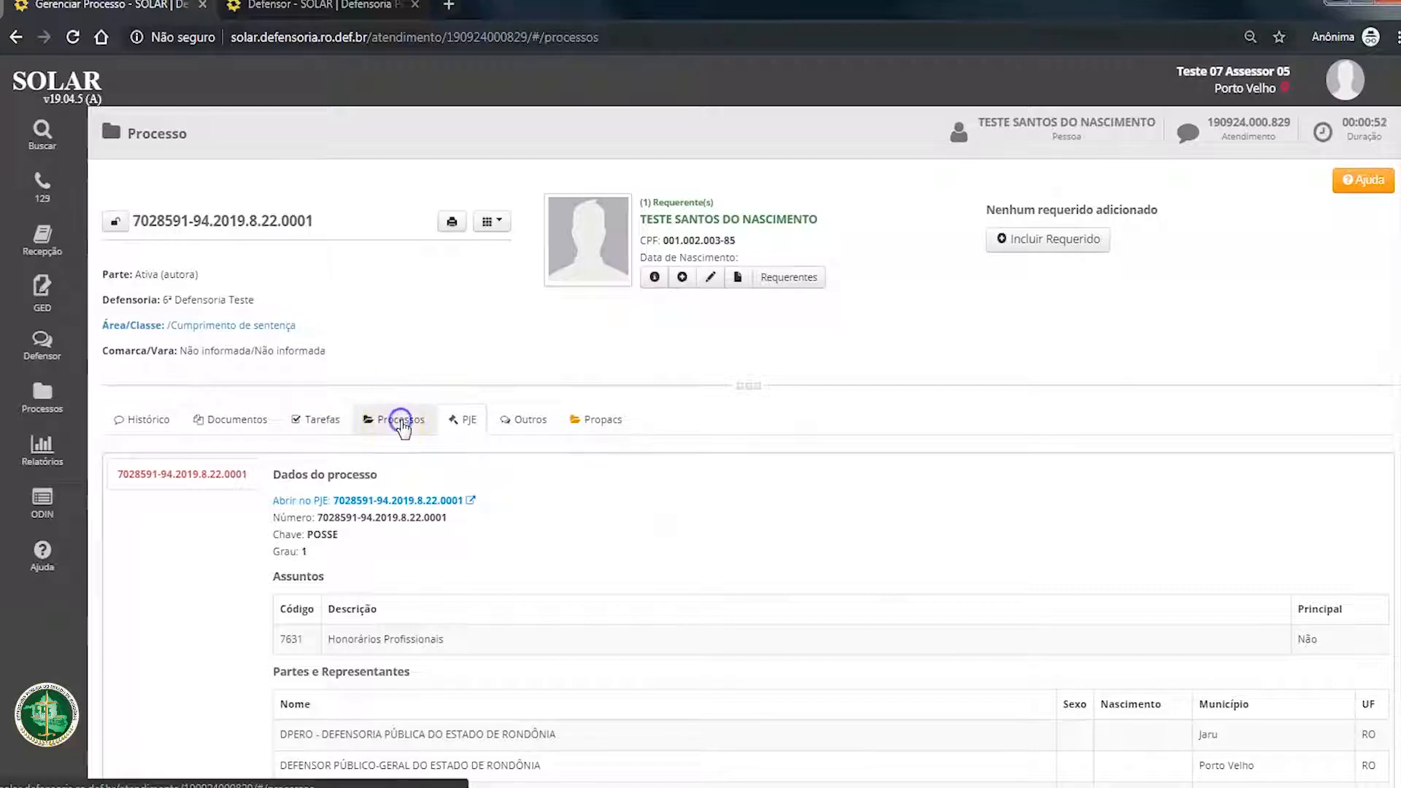
Step: Copy the process number from the process header and search the Processos list for it
{"action": "left_click", "coordinate": [367, 429]}
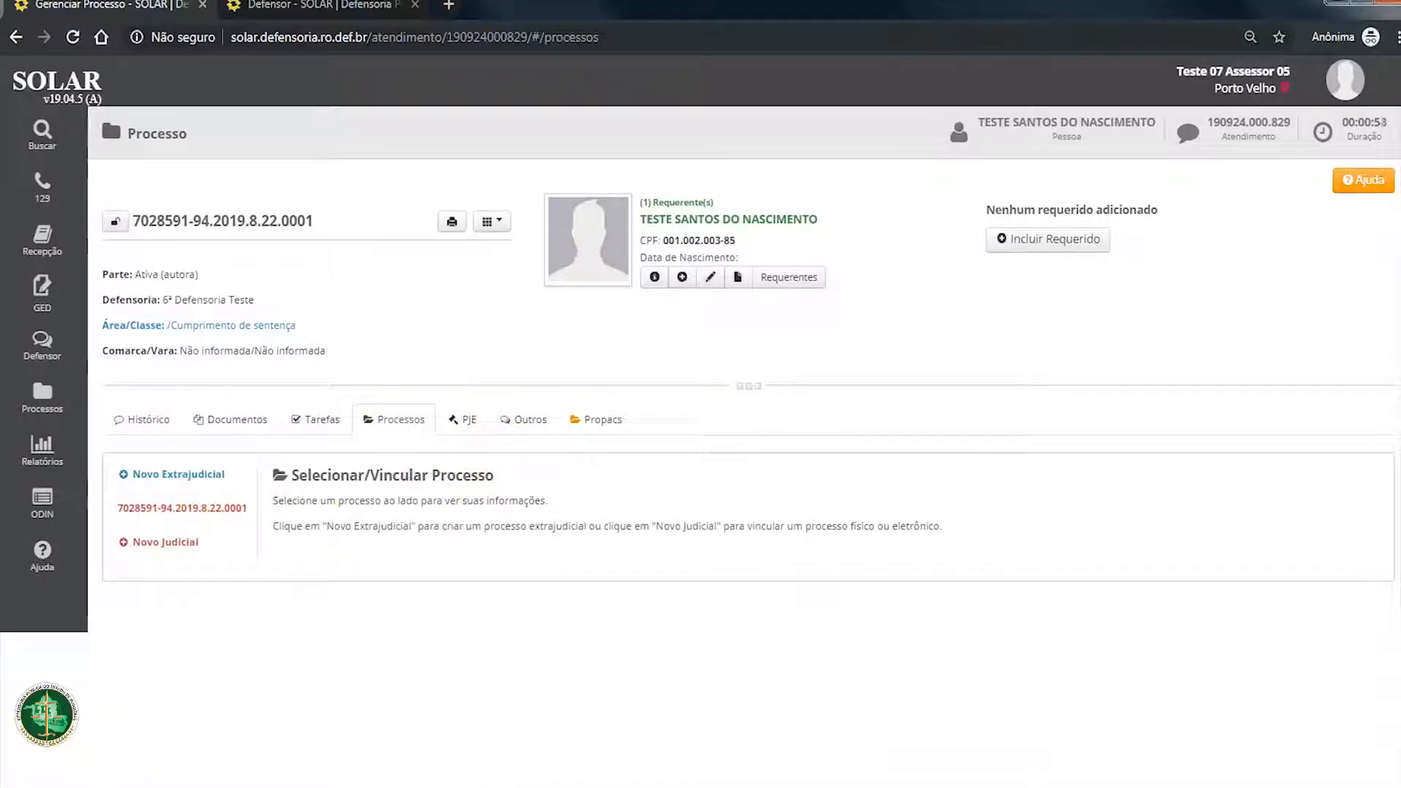
{"action": "left_click_drag", "start_coordinate": [133, 220], "coordinate": [315, 216]}
{"action": "key", "text": "ctrl+c"}
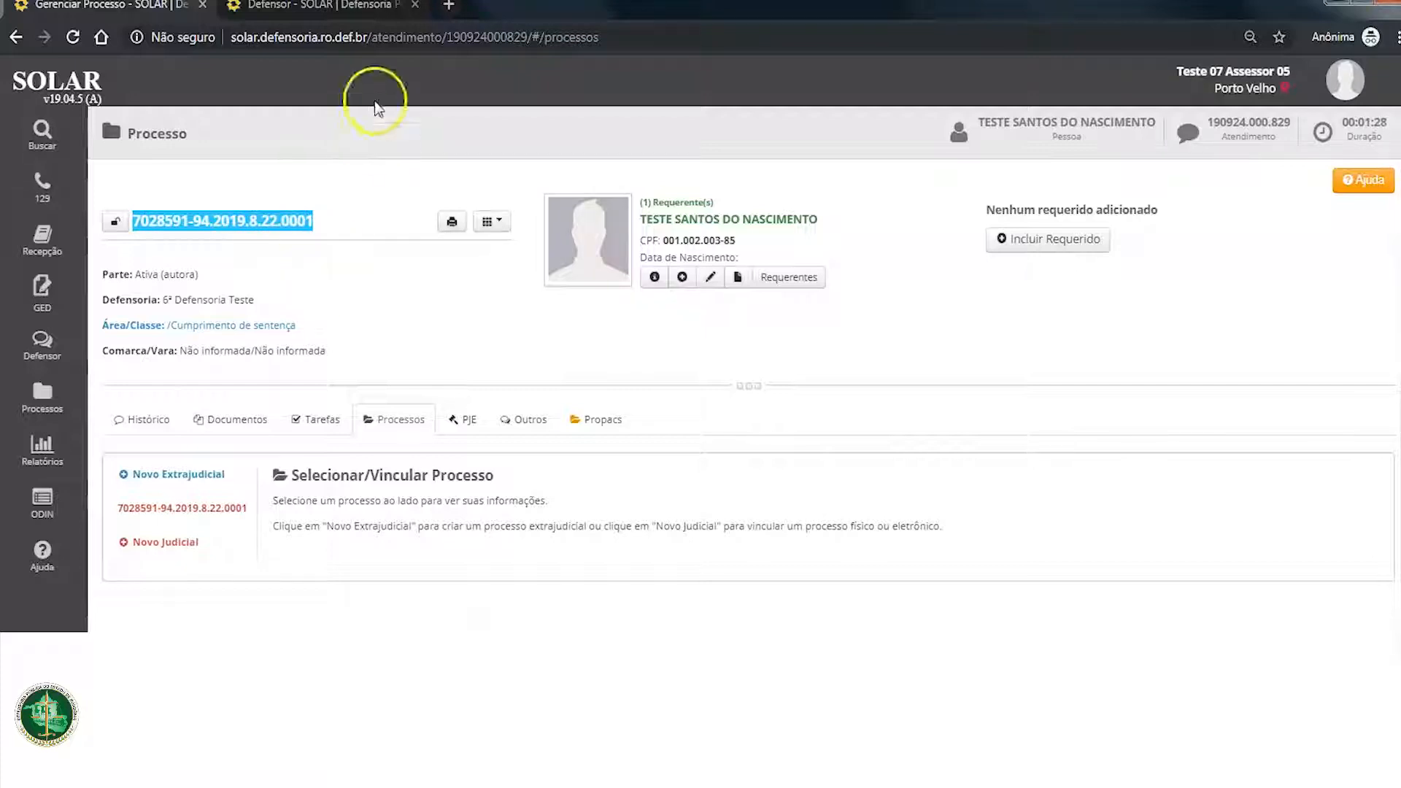
{"action": "mouse_move", "coordinate": [70, 420]}
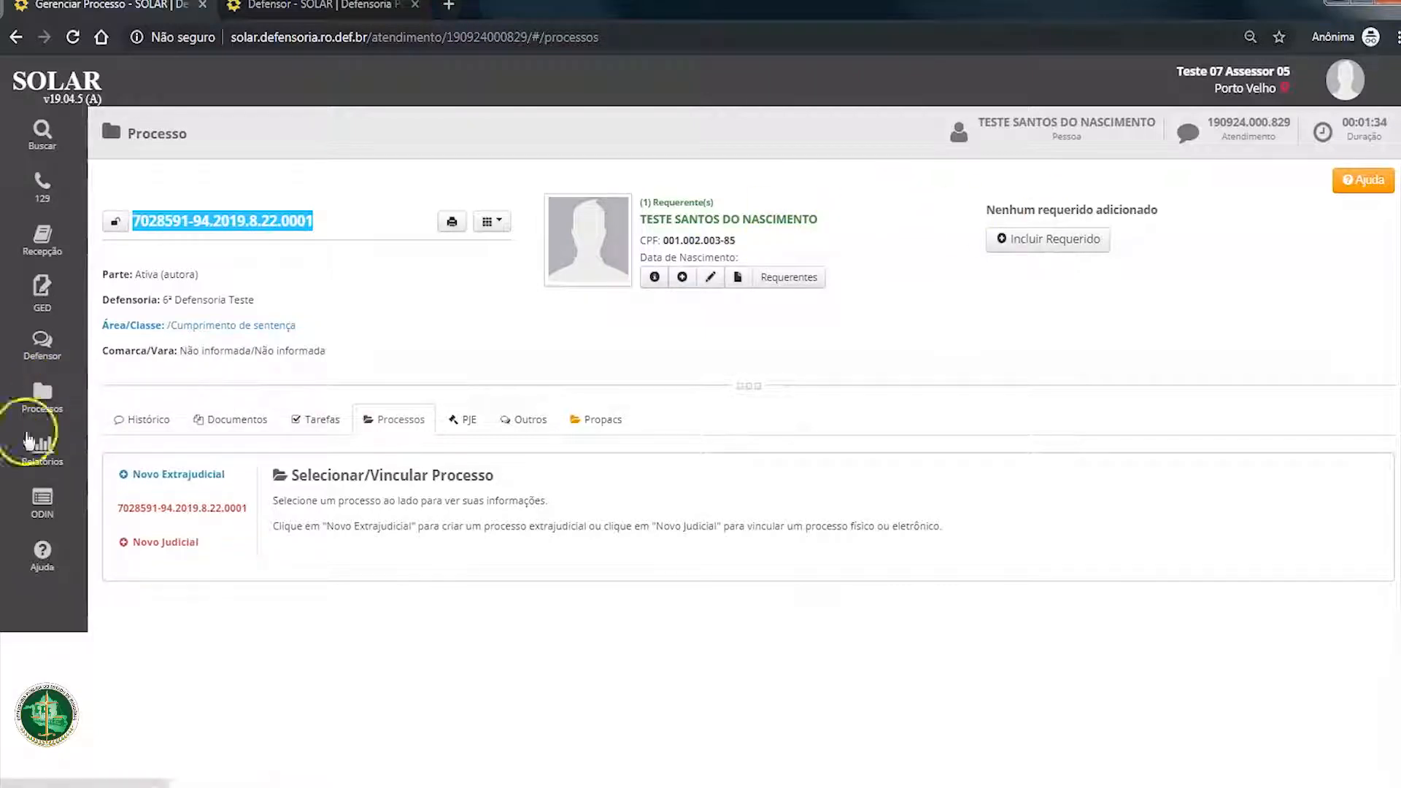
{"action": "left_click", "coordinate": [97, 396]}
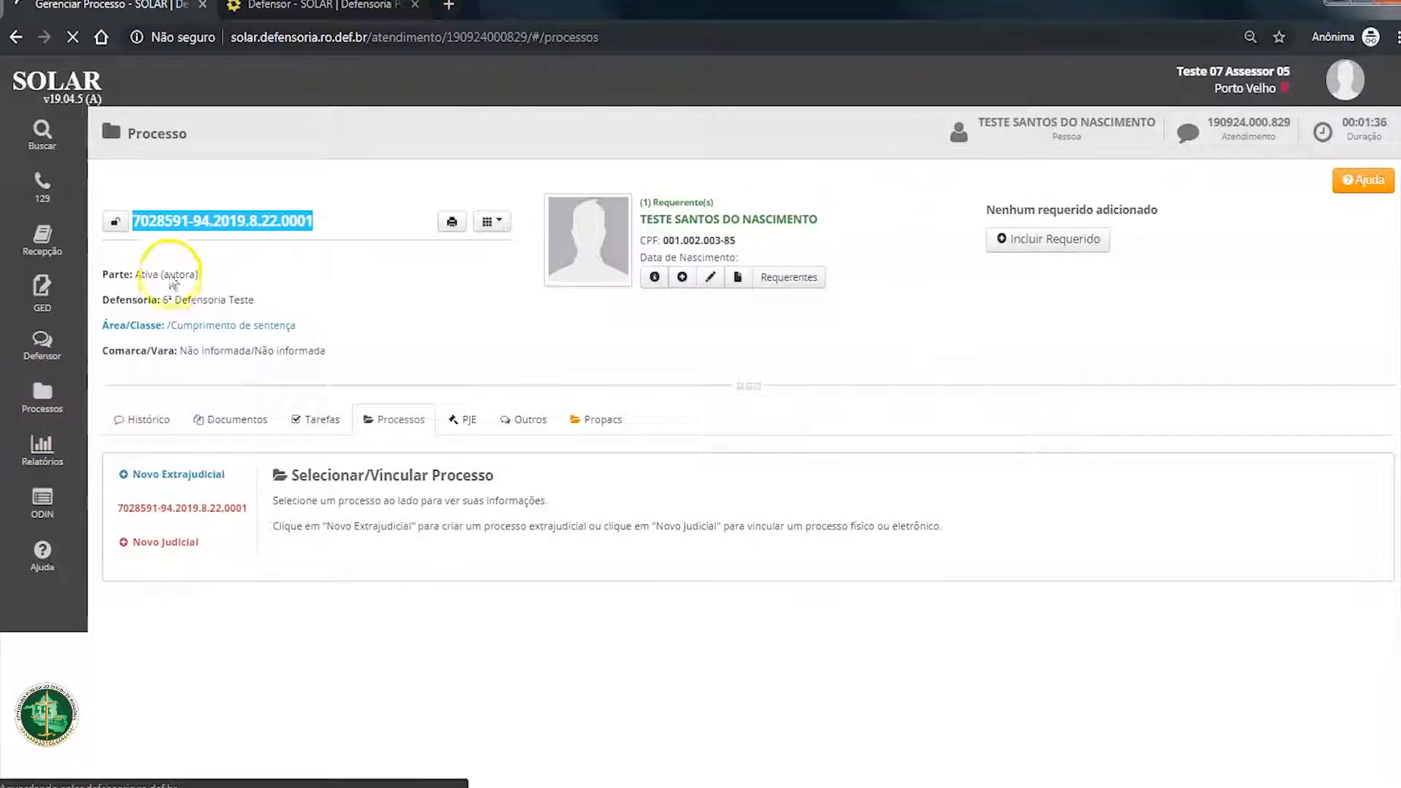
{"action": "left_click", "coordinate": [1000, 179]}
{"action": "key", "text": "ctrl+v"}
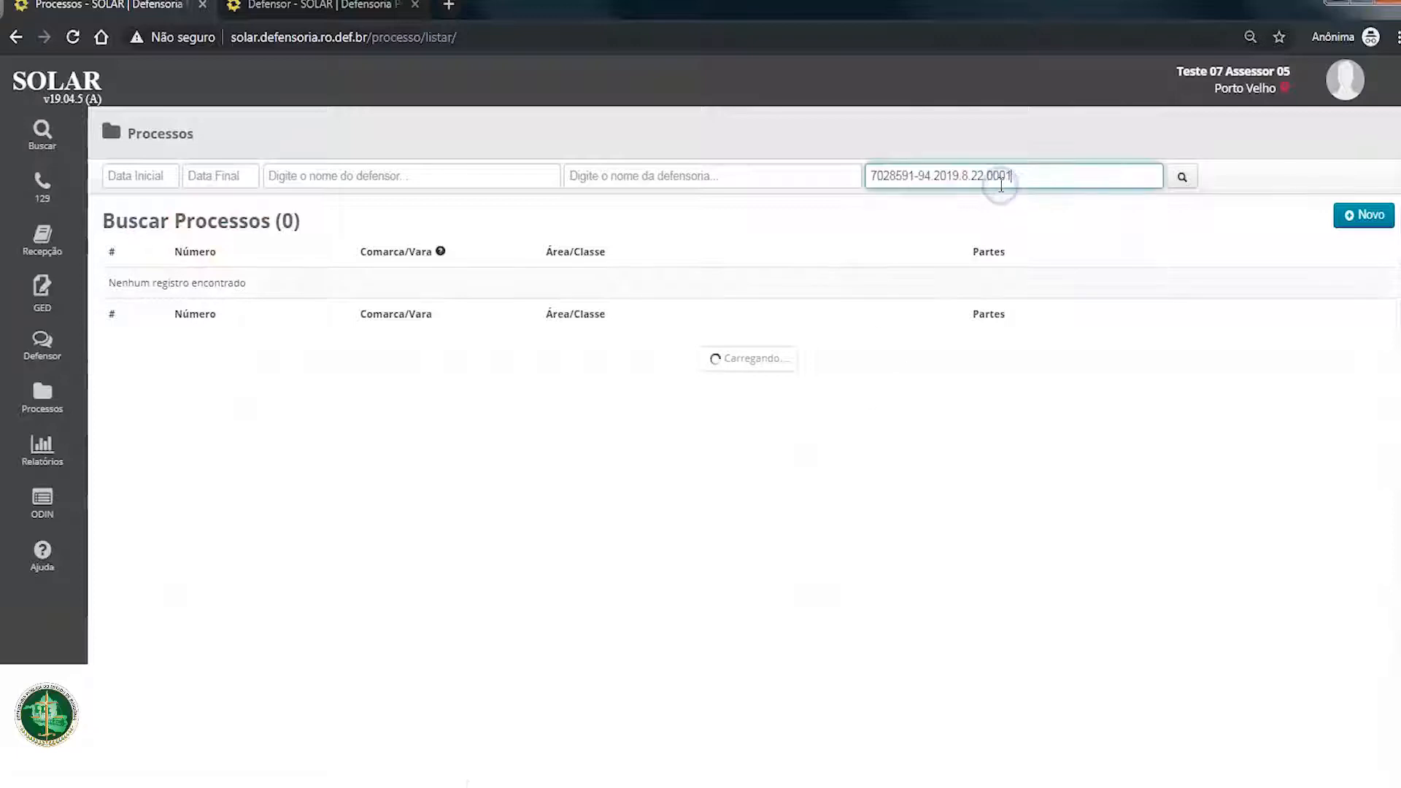
{"action": "left_click", "coordinate": [1181, 176]}
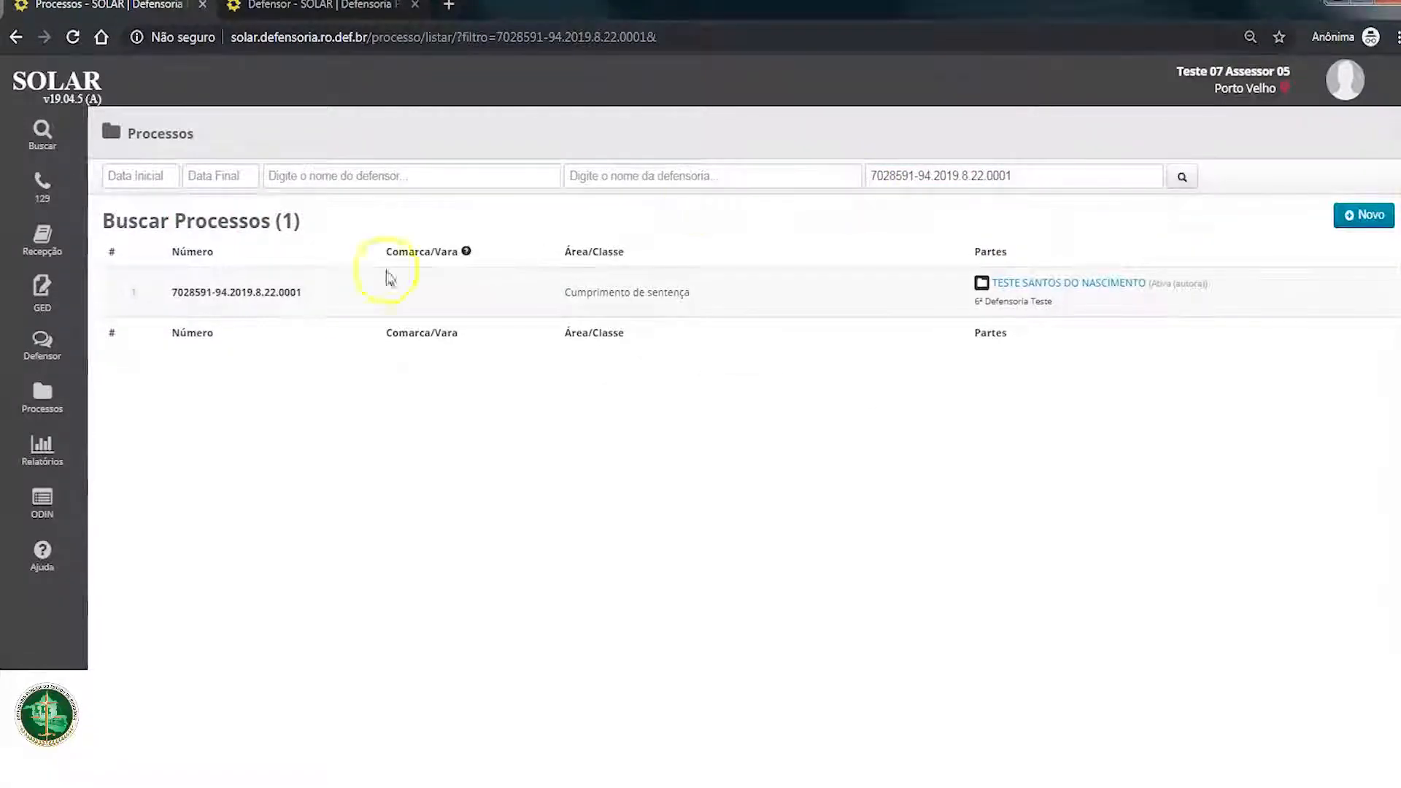
Step: Start a new process registration and look up the copied process number in Buscar Processo
{"action": "mouse_move", "coordinate": [38, 401]}
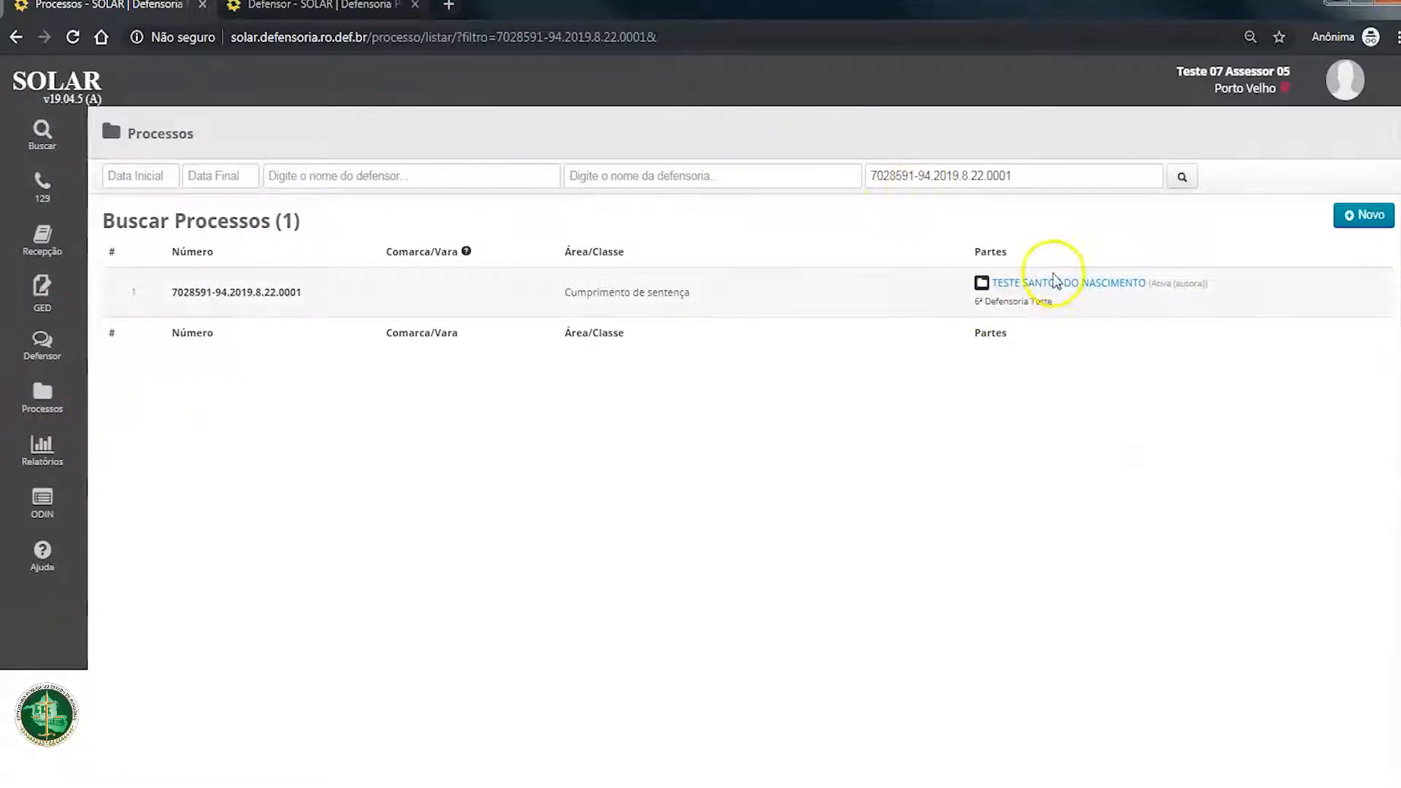
{"action": "mouse_move", "coordinate": [1056, 286]}
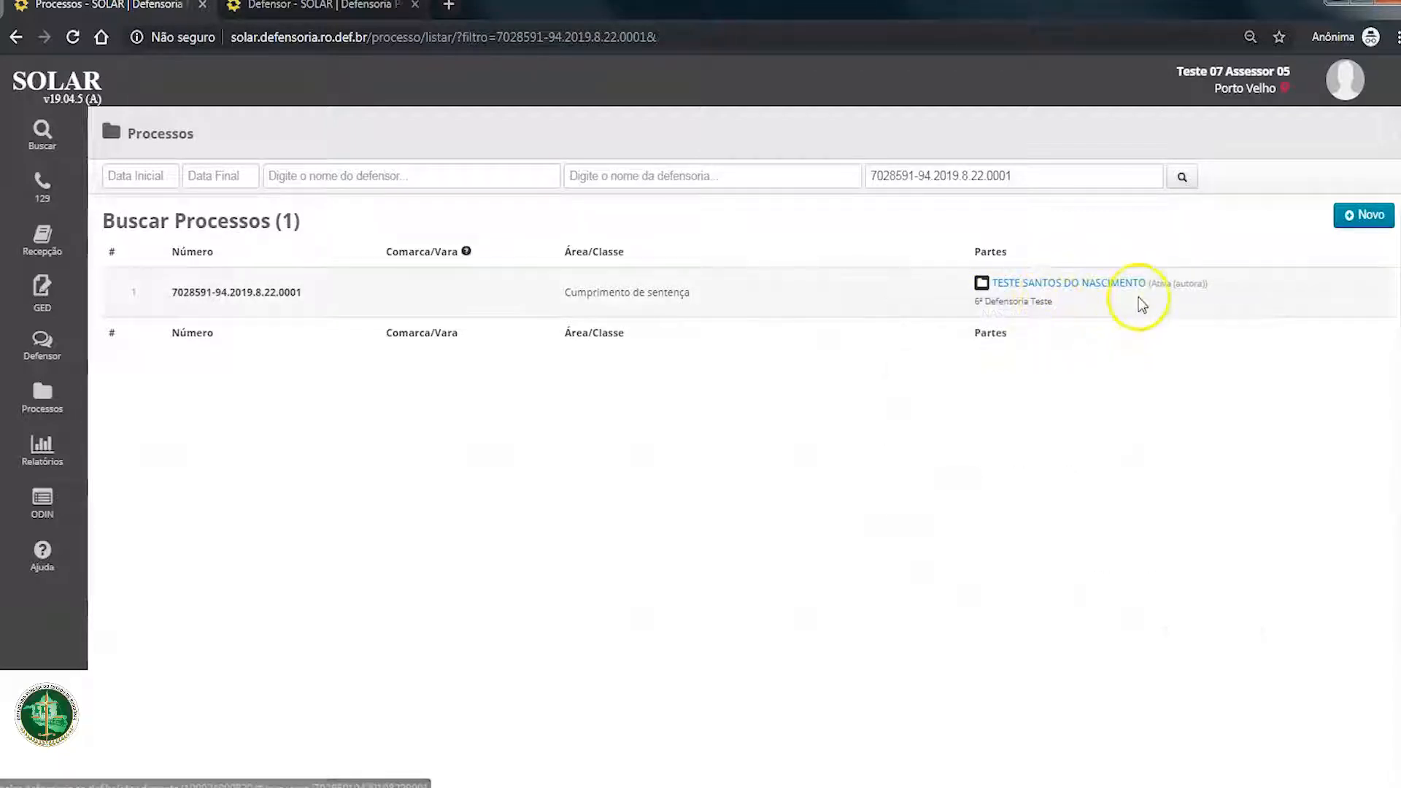
{"action": "left_click", "coordinate": [1361, 219]}
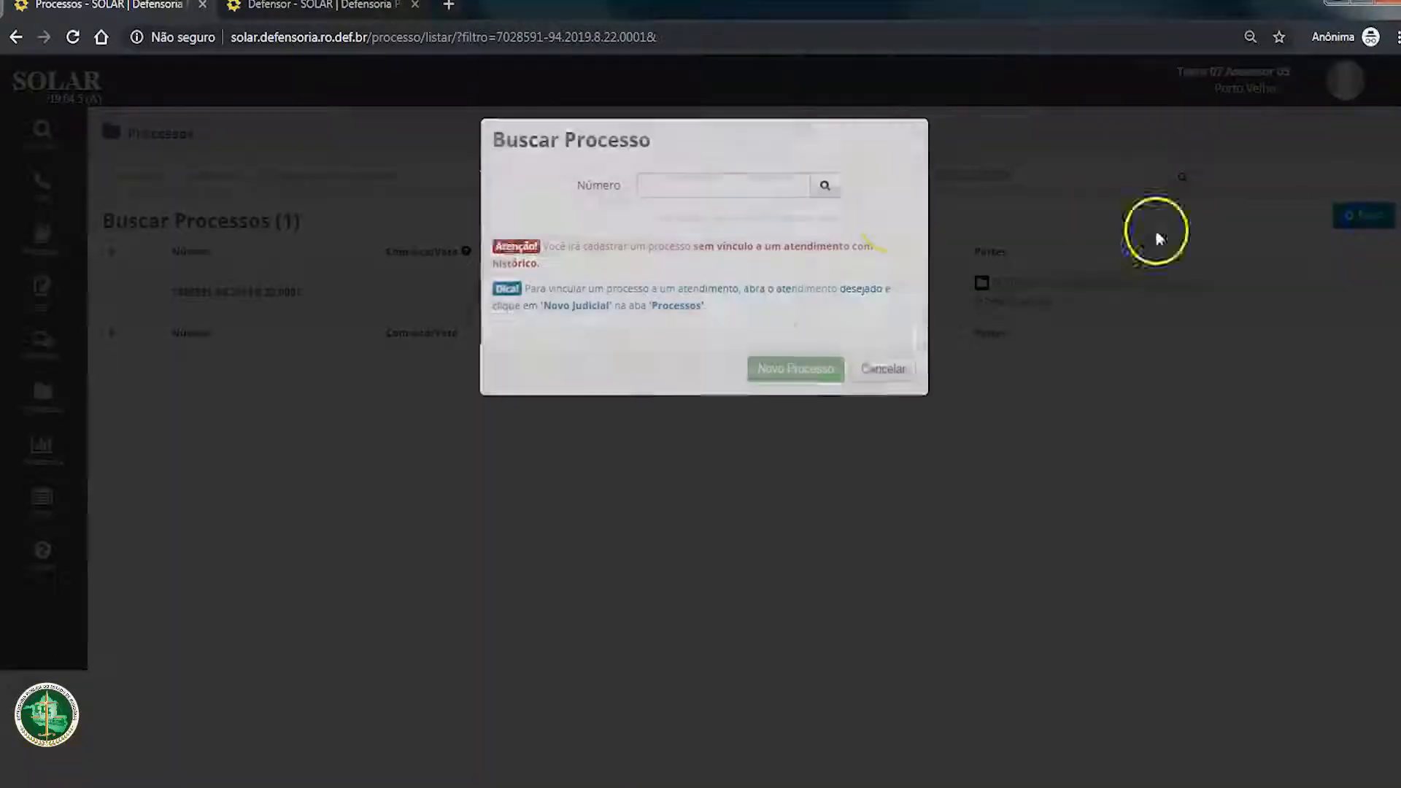
{"action": "left_click", "coordinate": [732, 199]}
{"action": "key", "text": "ctrl+v"}
{"action": "key", "text": "Return"}
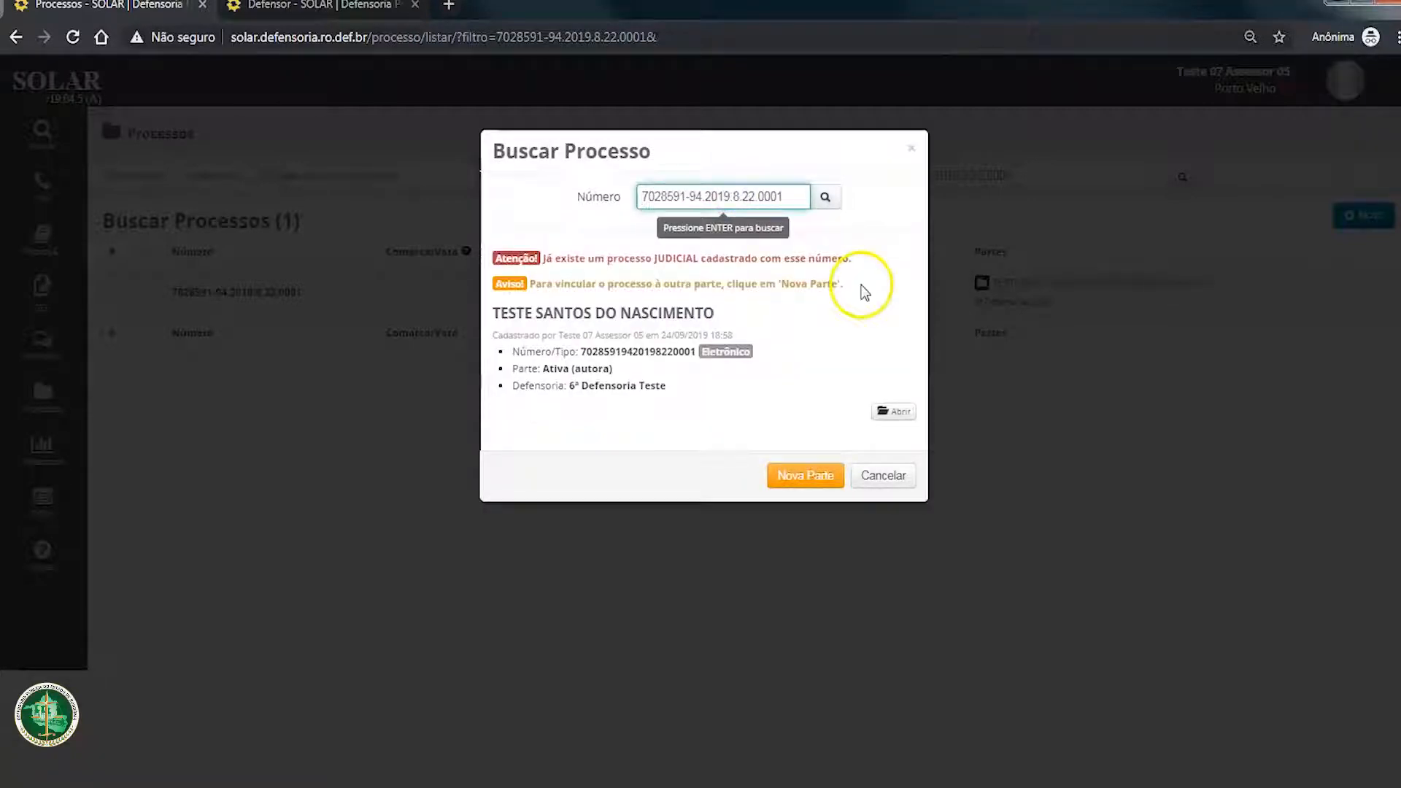
{"action": "left_click", "coordinate": [823, 195]}
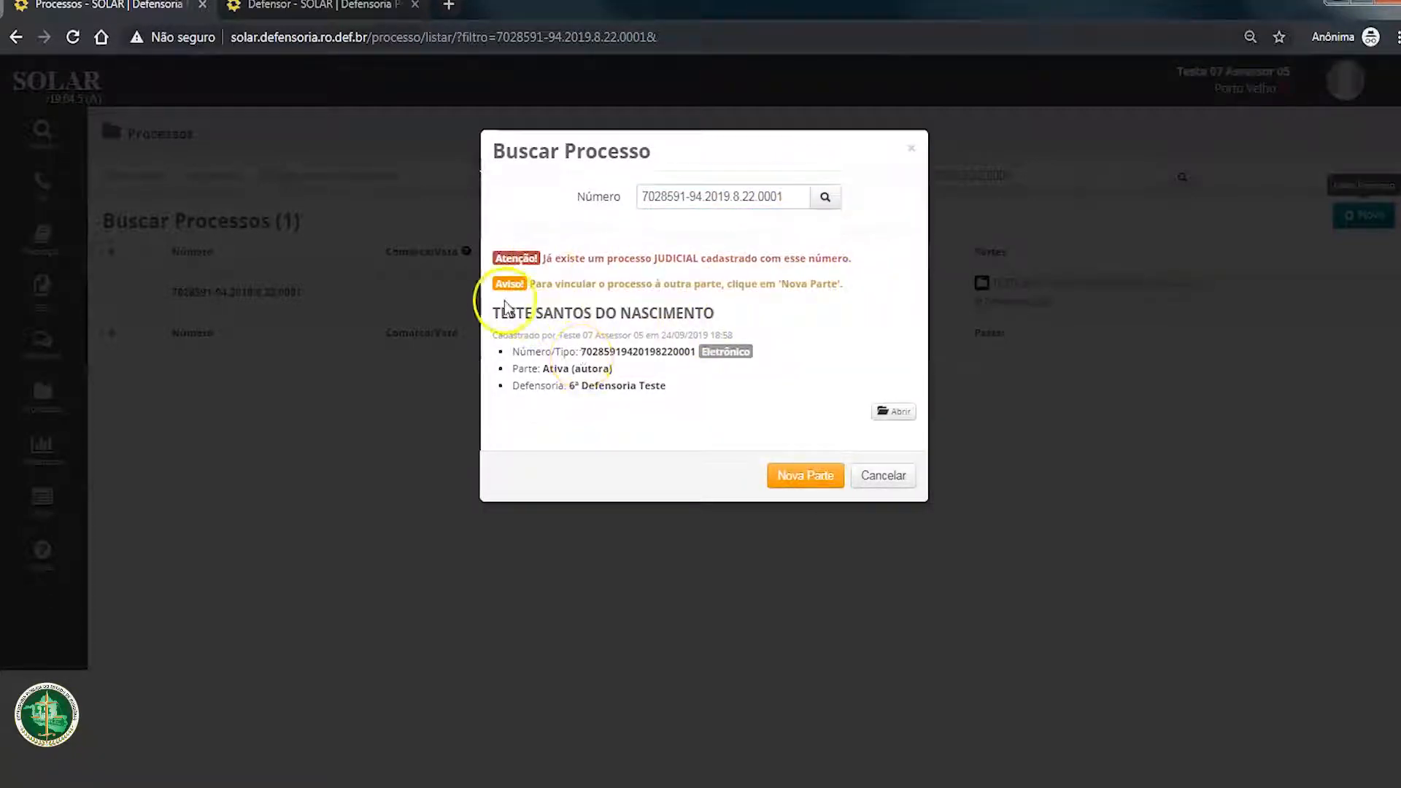
Step: Add a new party to the found process as Passiva (ré), with 6ª Defensoria Teste as the Defensoria Cadastro, and save it
{"action": "left_click_drag", "start_coordinate": [664, 386], "coordinate": [489, 286]}
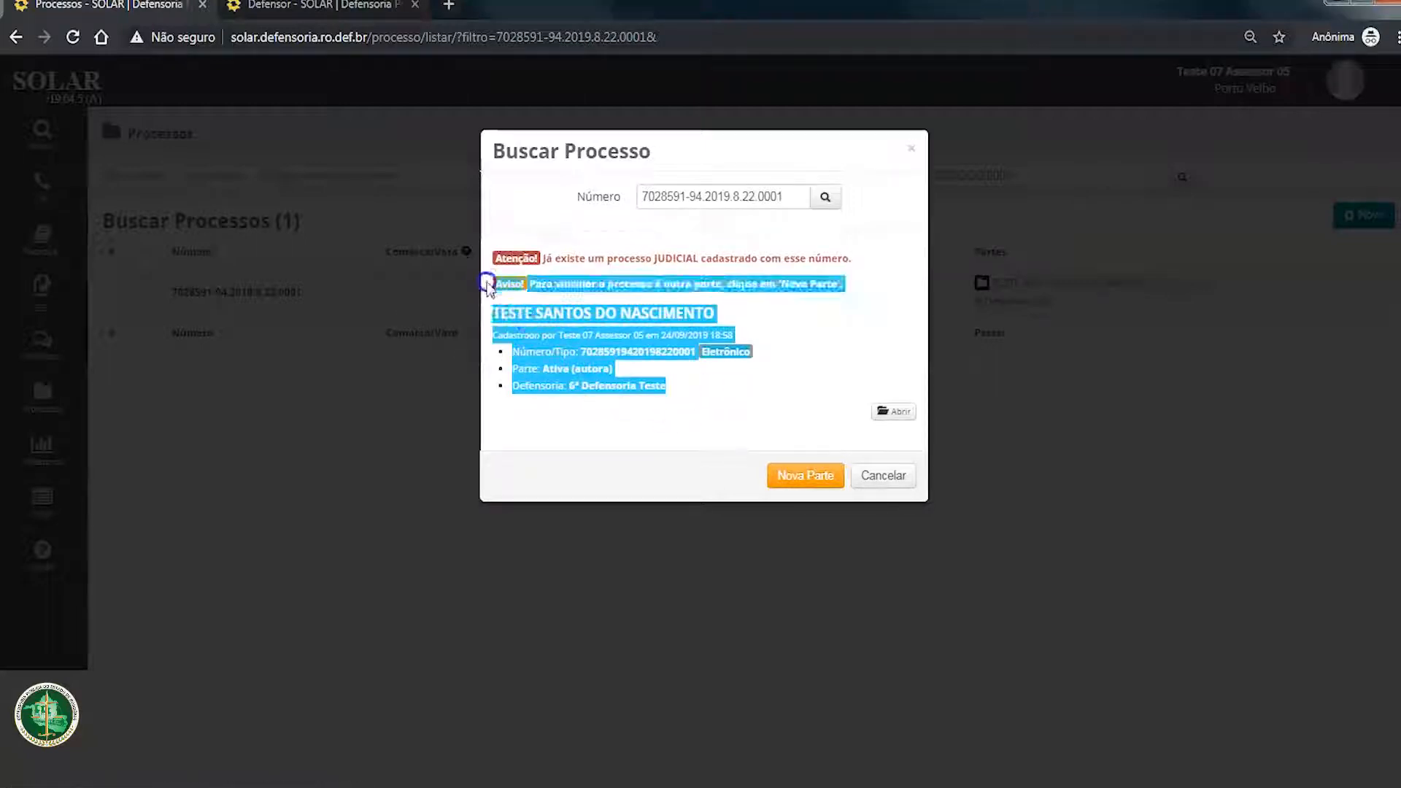
{"action": "left_click", "coordinate": [681, 423]}
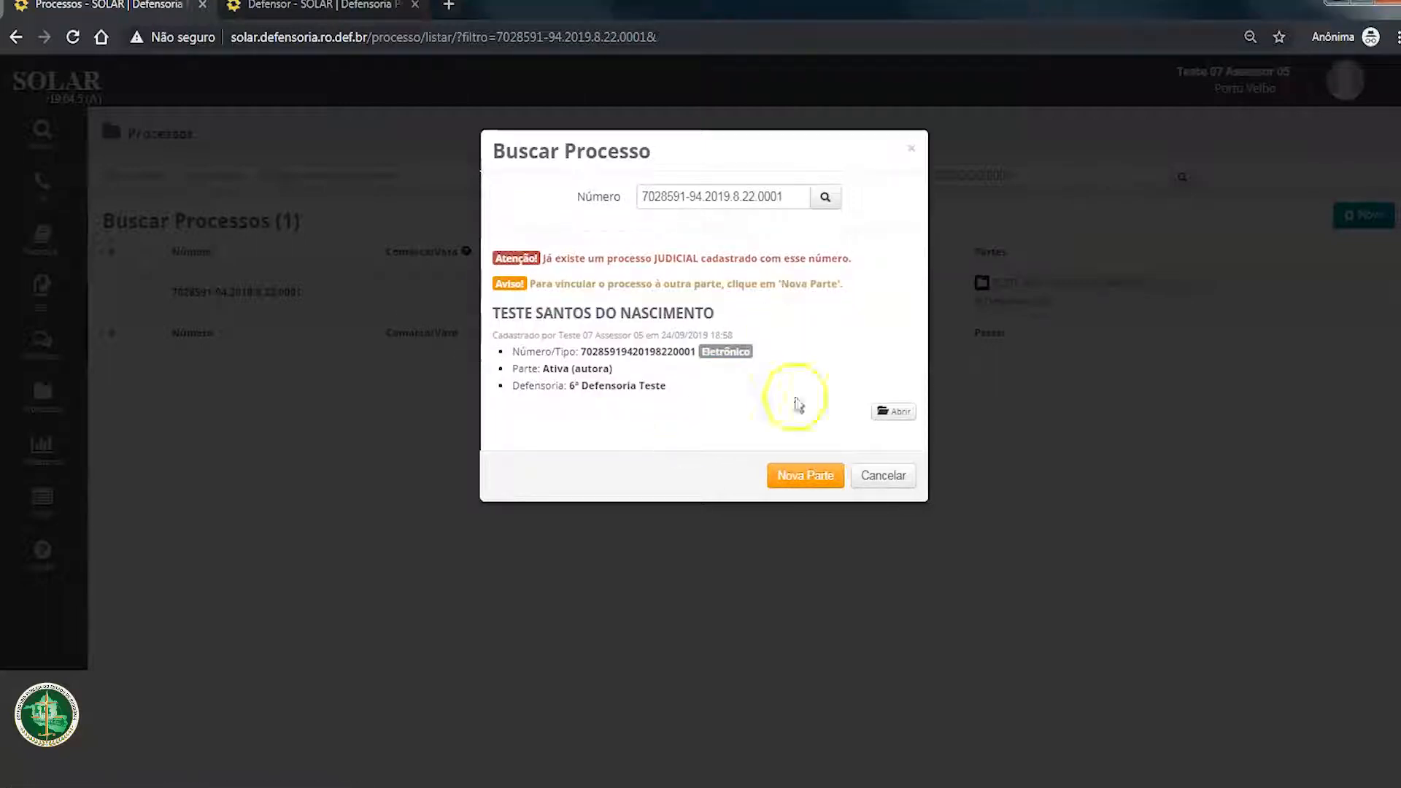
{"action": "left_click", "coordinate": [806, 476]}
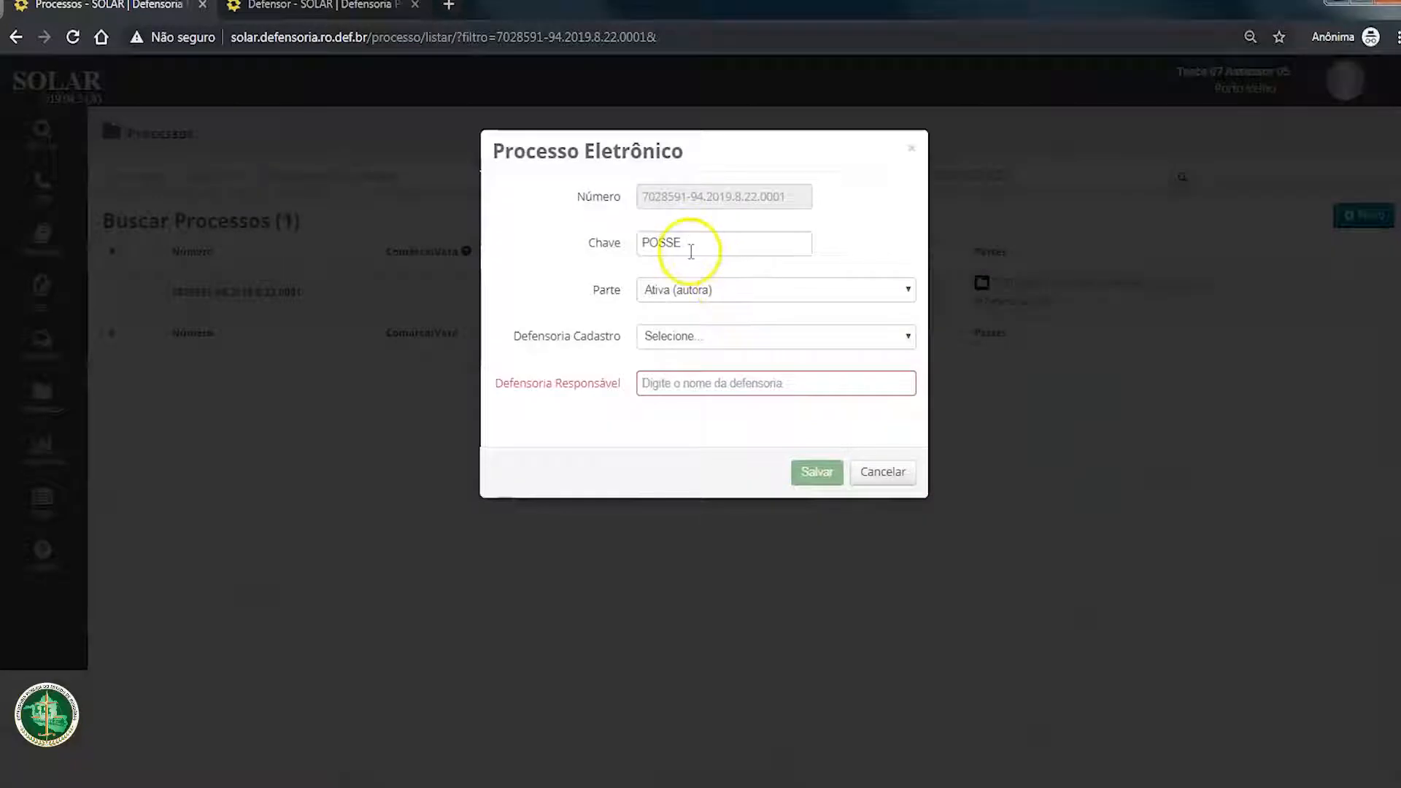
{"action": "left_click", "coordinate": [711, 290]}
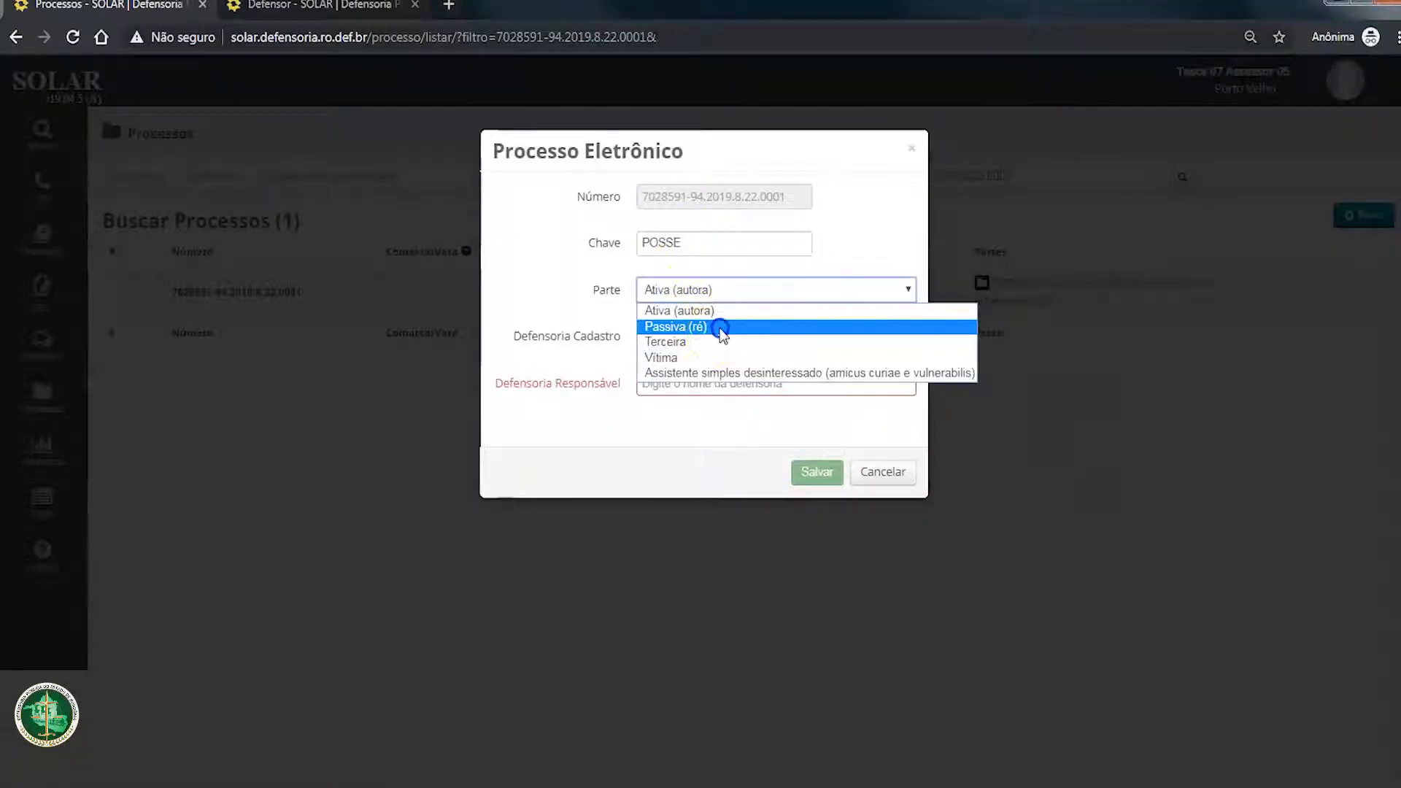
{"action": "left_click", "coordinate": [720, 328]}
{"action": "left_click", "coordinate": [713, 337]}
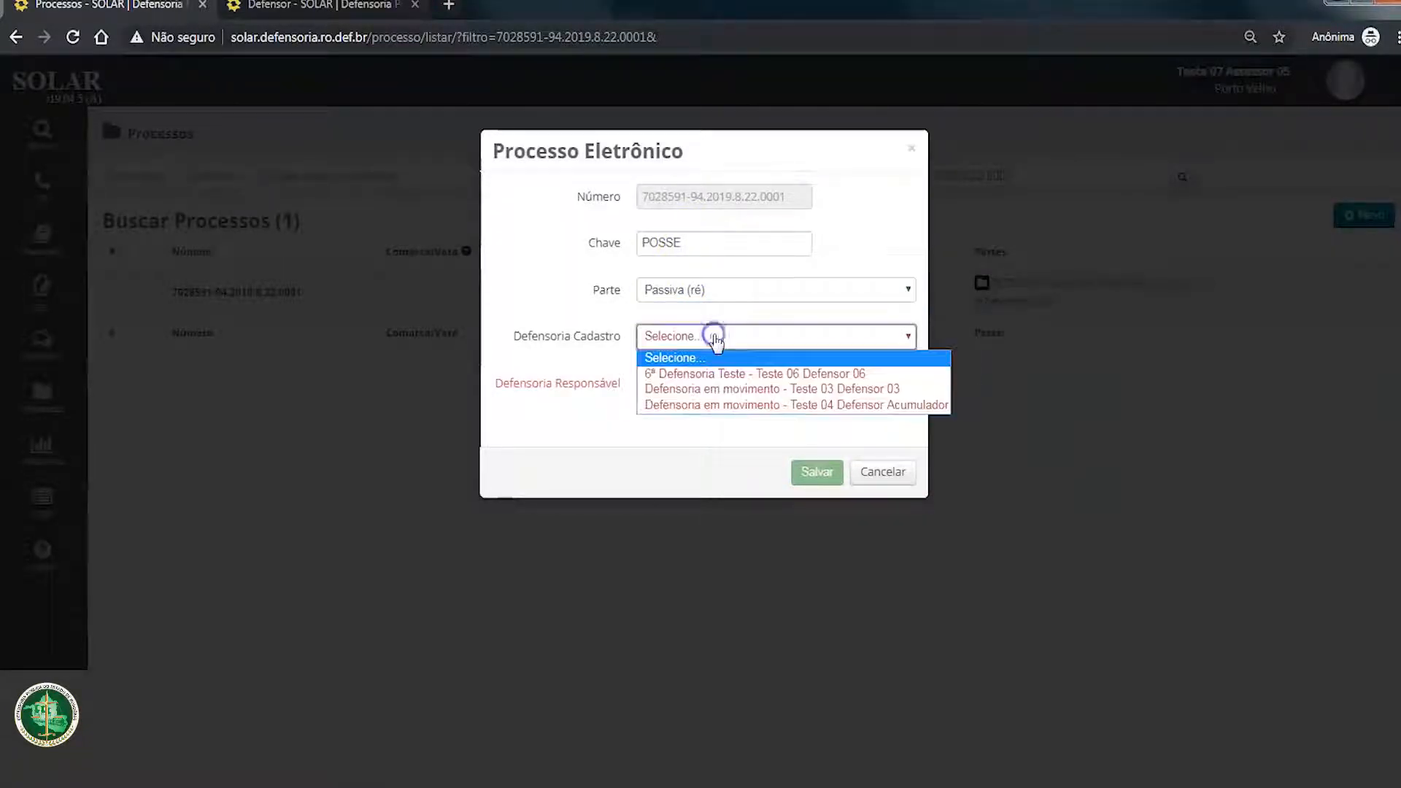
{"action": "left_click", "coordinate": [712, 376]}
{"action": "left_click", "coordinate": [833, 475]}
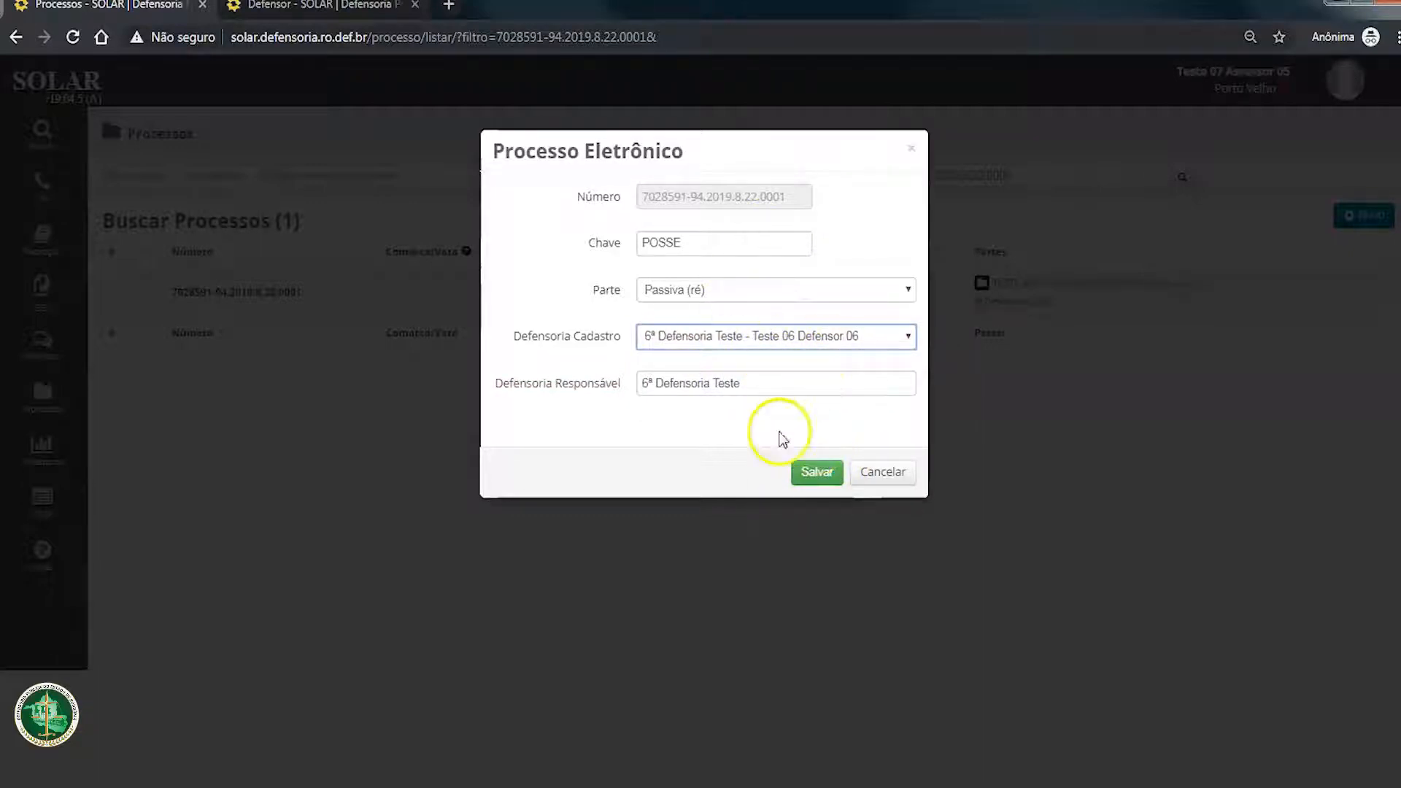
{"action": "left_click", "coordinate": [821, 473]}
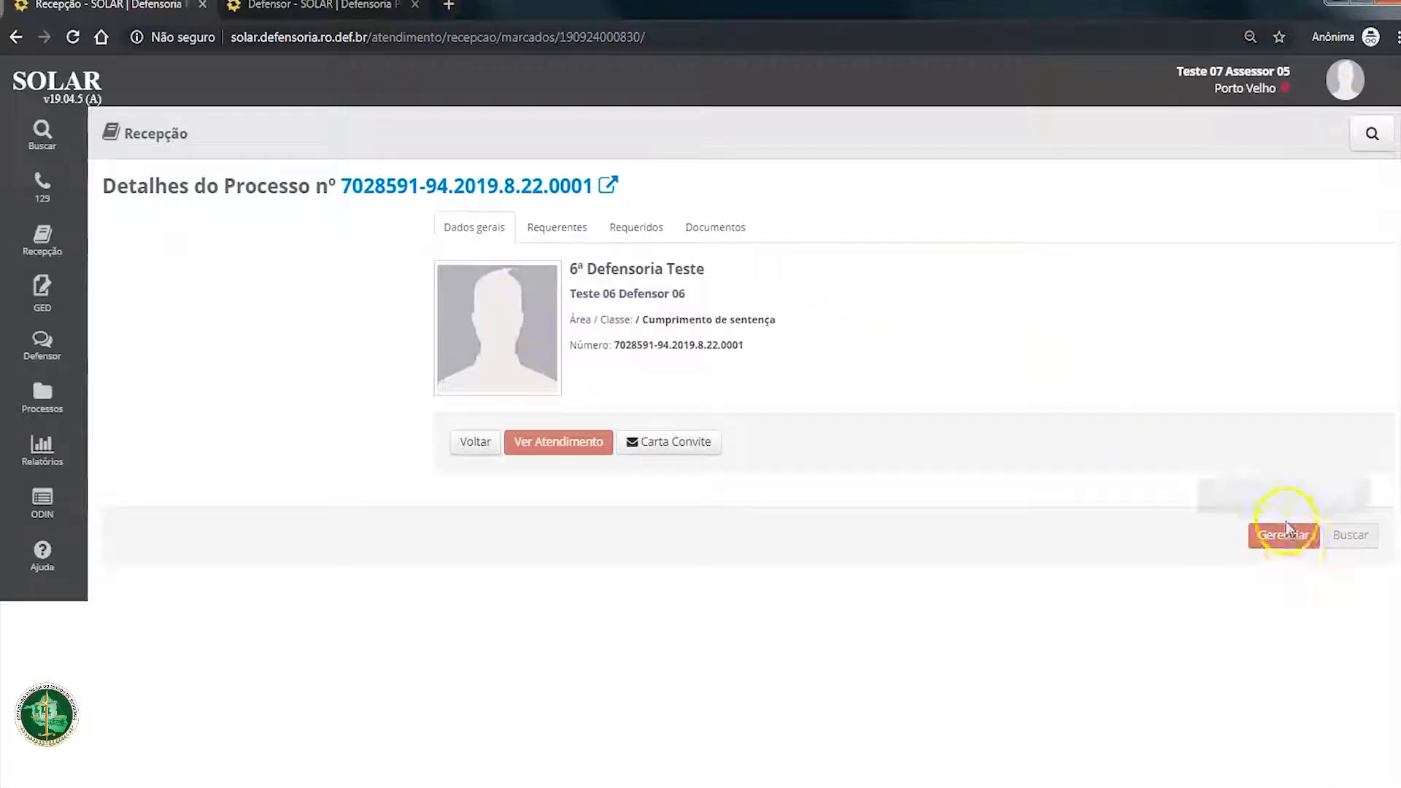
Step: Open the process's Requerentes and examine the Cadastro de Requerentes (Réus do Processo) heading
{"action": "left_click", "coordinate": [1284, 522]}
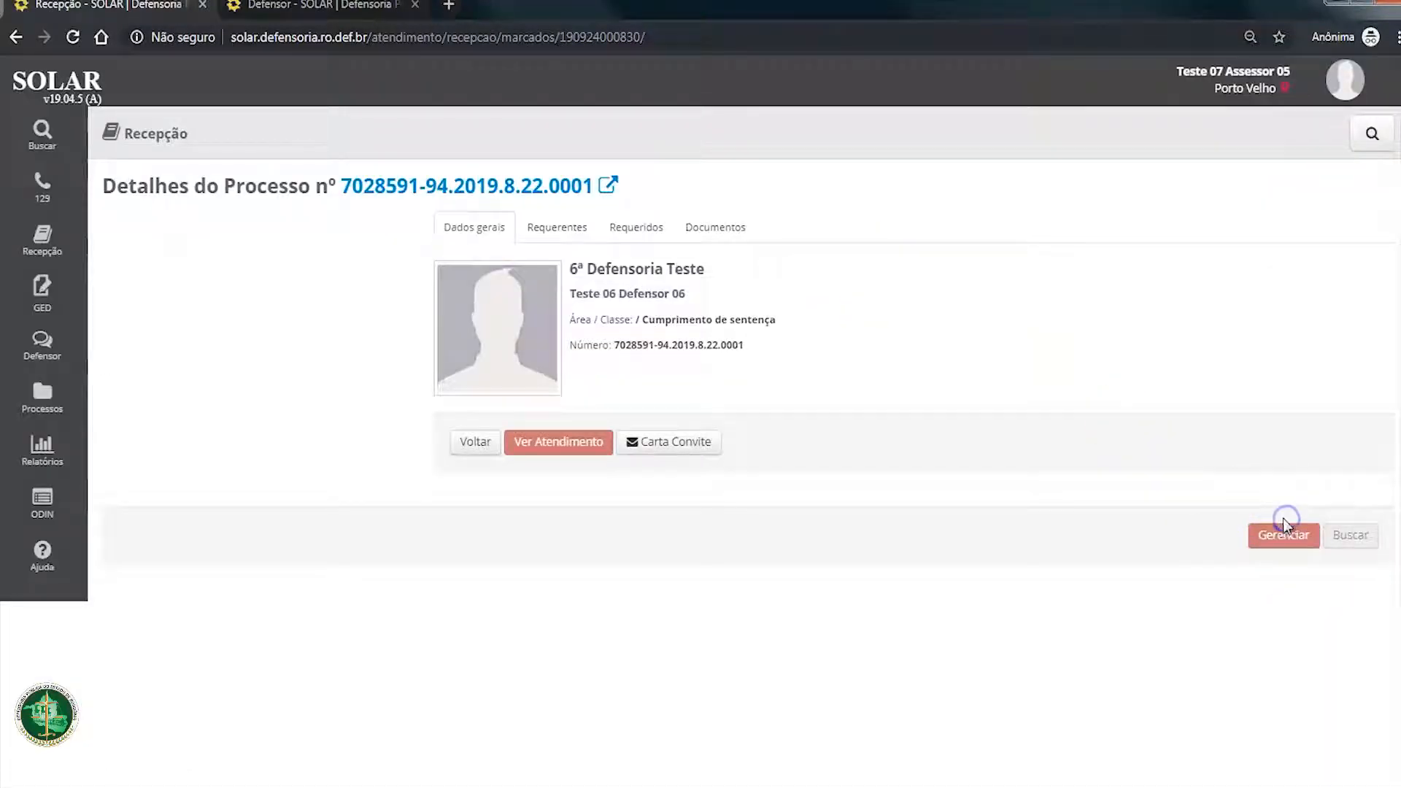
{"action": "left_click", "coordinate": [566, 233]}
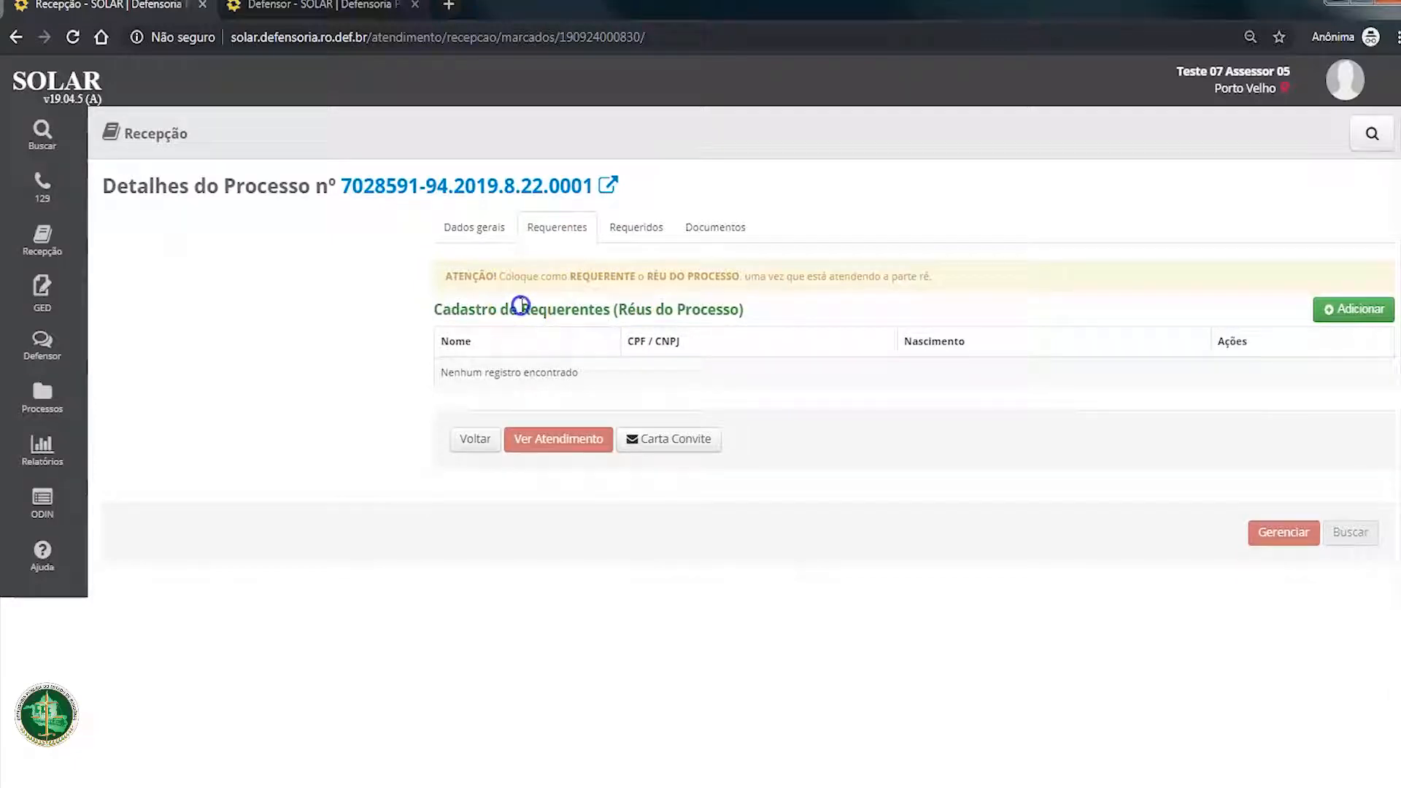
{"action": "left_click_drag", "start_coordinate": [520, 305], "coordinate": [614, 305]}
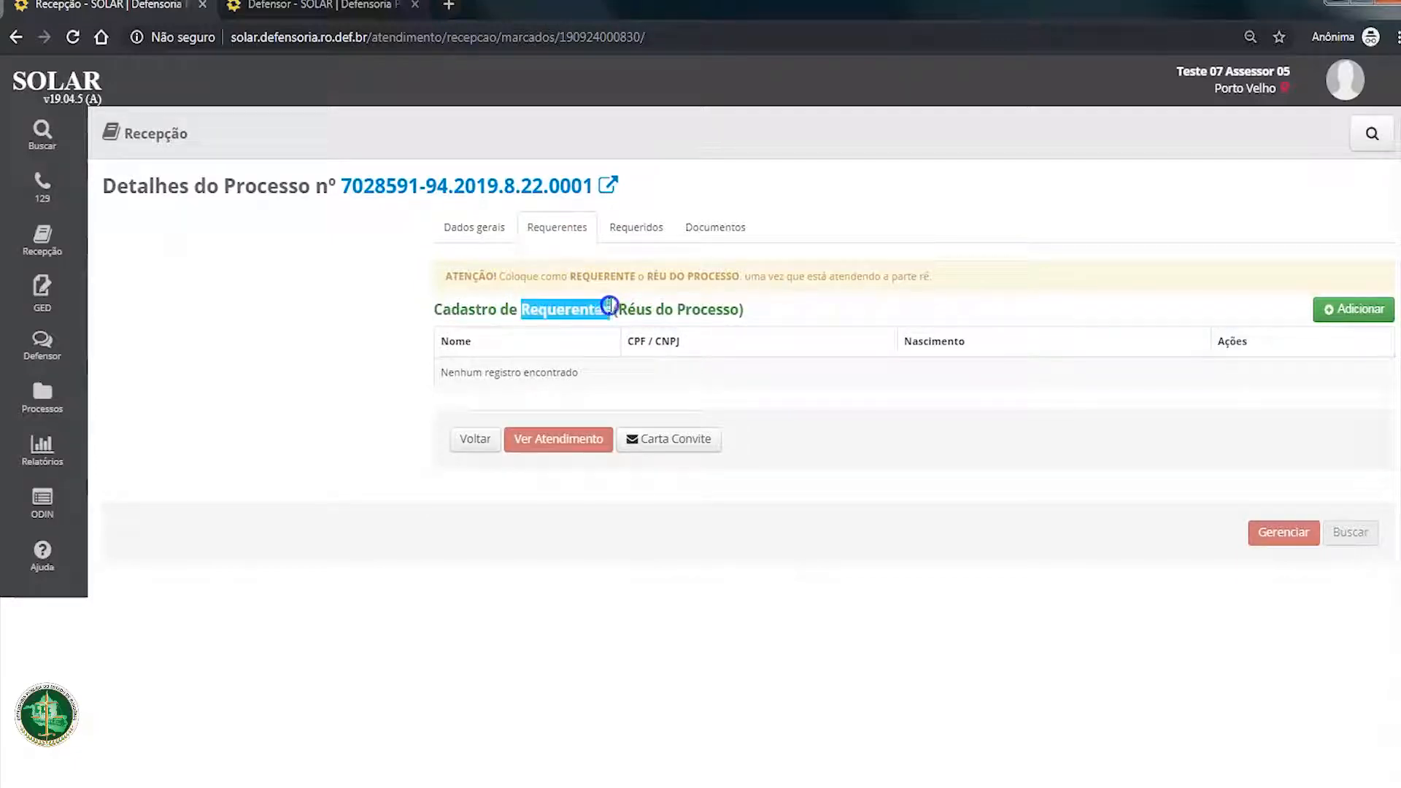
{"action": "left_click_drag", "start_coordinate": [739, 310], "coordinate": [627, 312]}
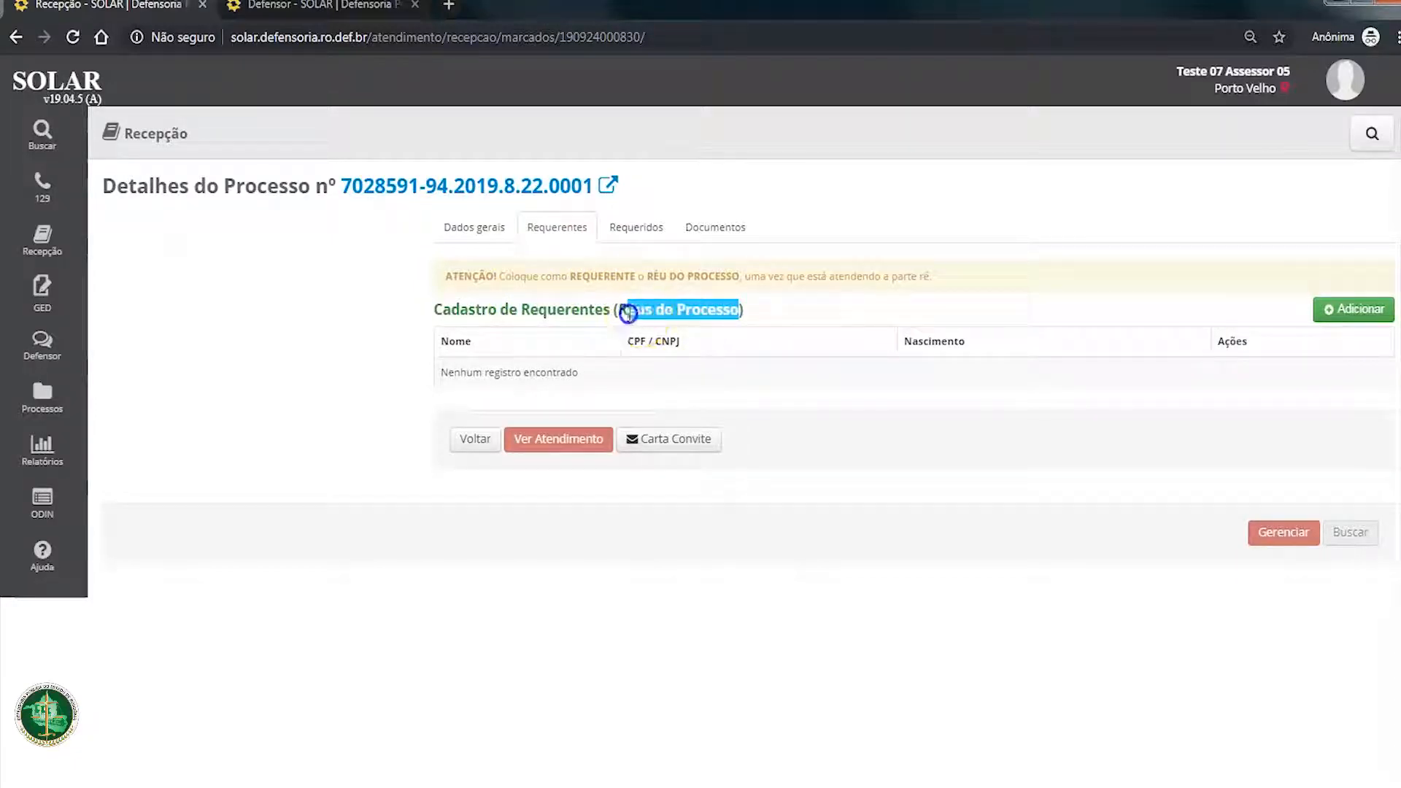
{"action": "left_click", "coordinate": [638, 343]}
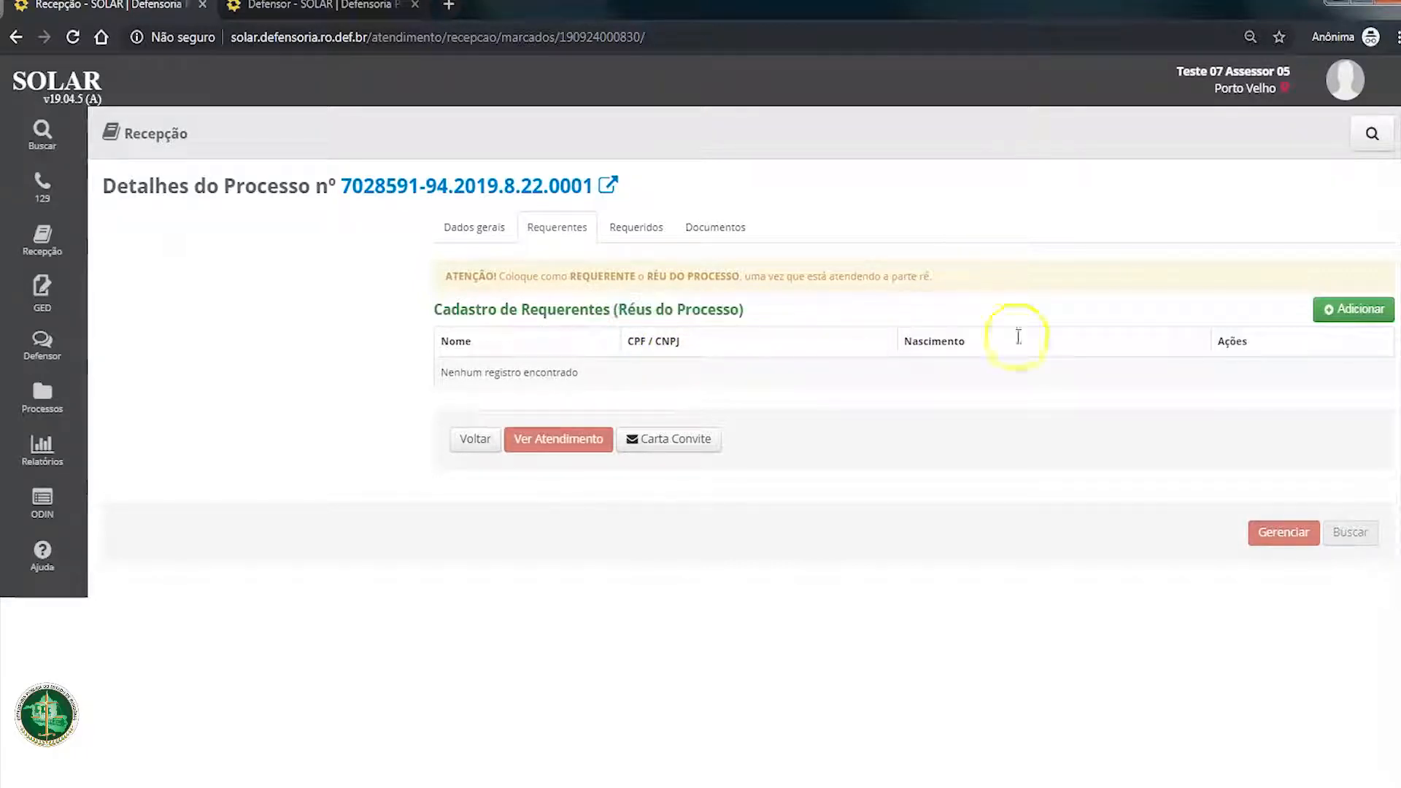
Step: Add a requerente by searching the register for TESTE and linking the chosen person to the process
{"action": "left_click", "coordinate": [1295, 314]}
{"action": "left_click", "coordinate": [624, 339]}
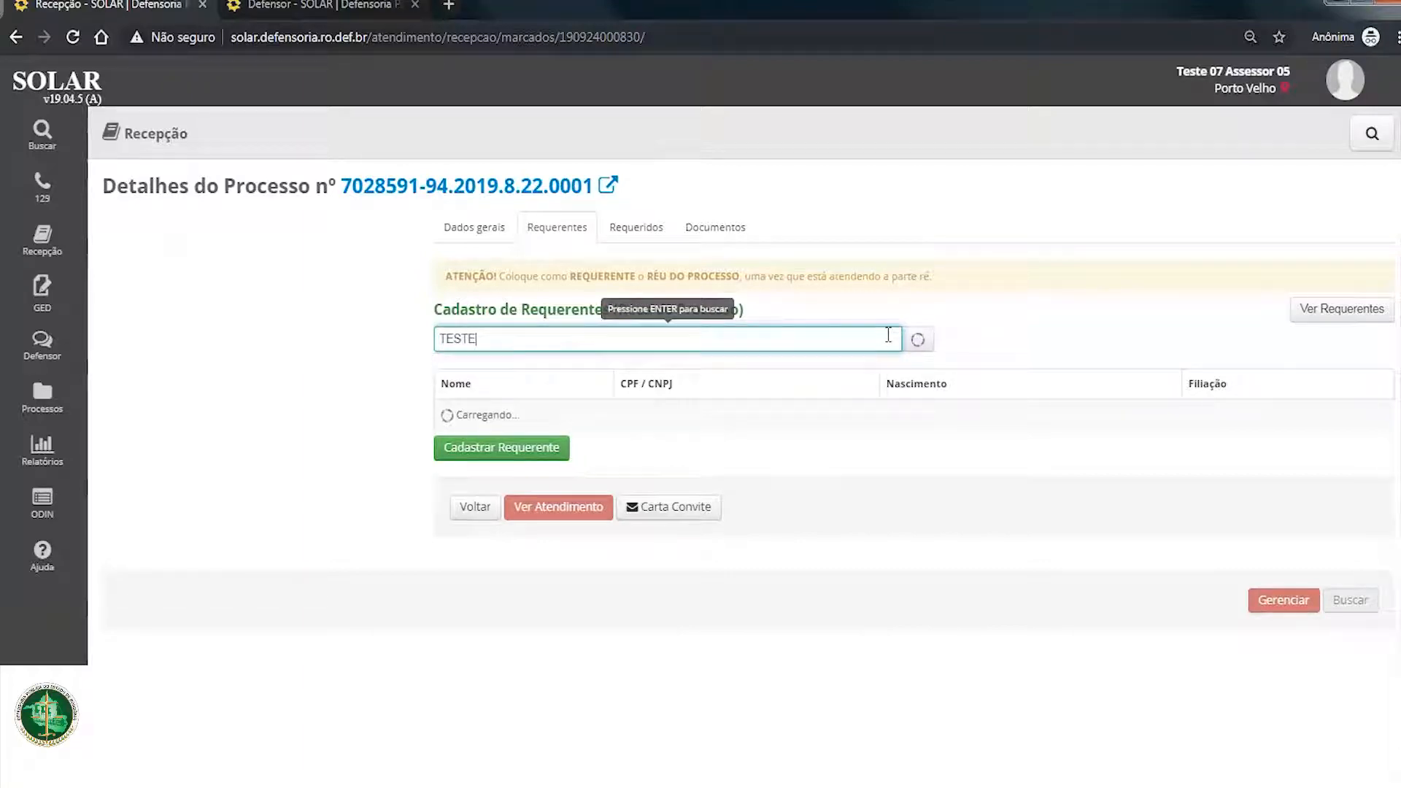
{"action": "scroll", "coordinate": [844, 491], "scroll_direction": "down", "scroll_amount": 4}
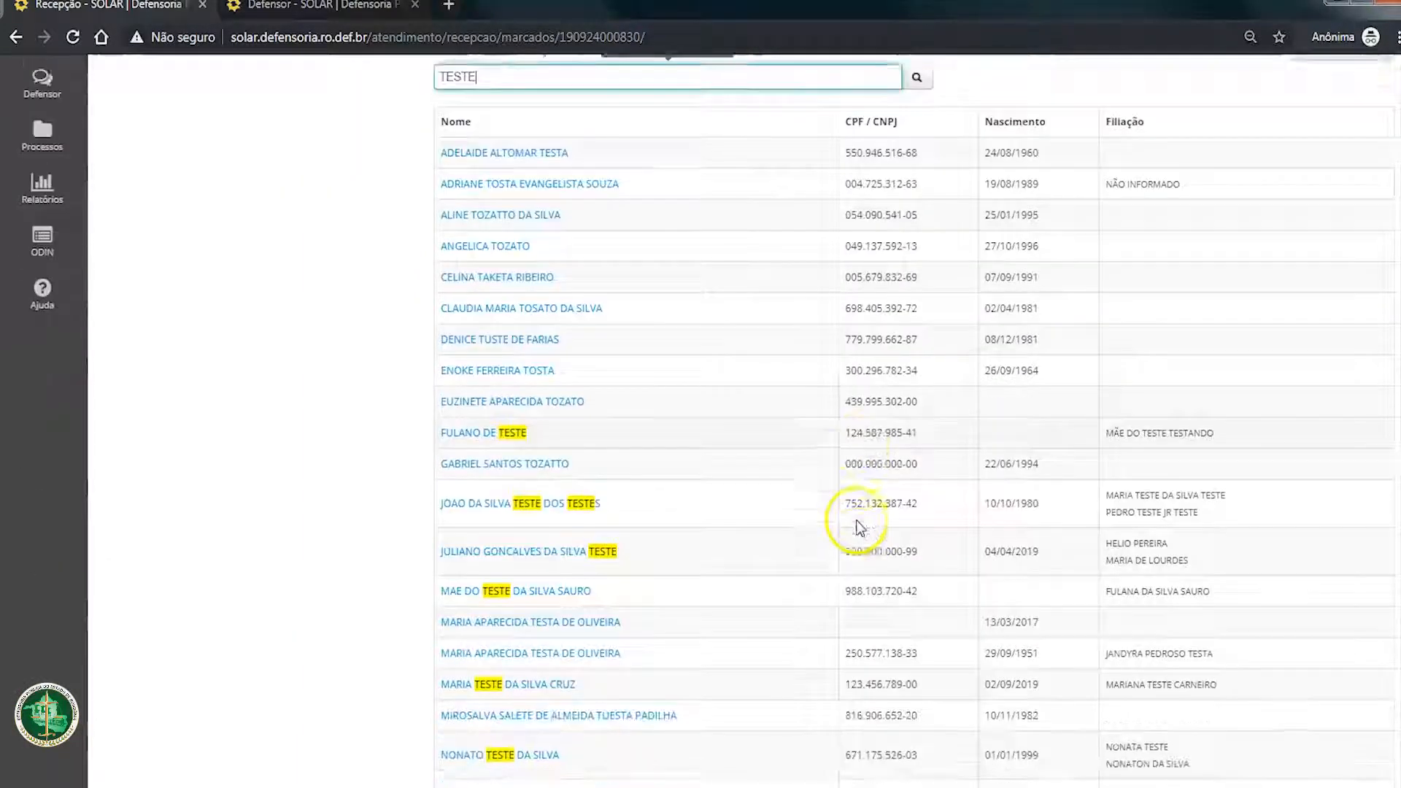
{"action": "scroll", "coordinate": [857, 527], "scroll_direction": "down", "scroll_amount": 1}
{"action": "mouse_move", "coordinate": [541, 577]}
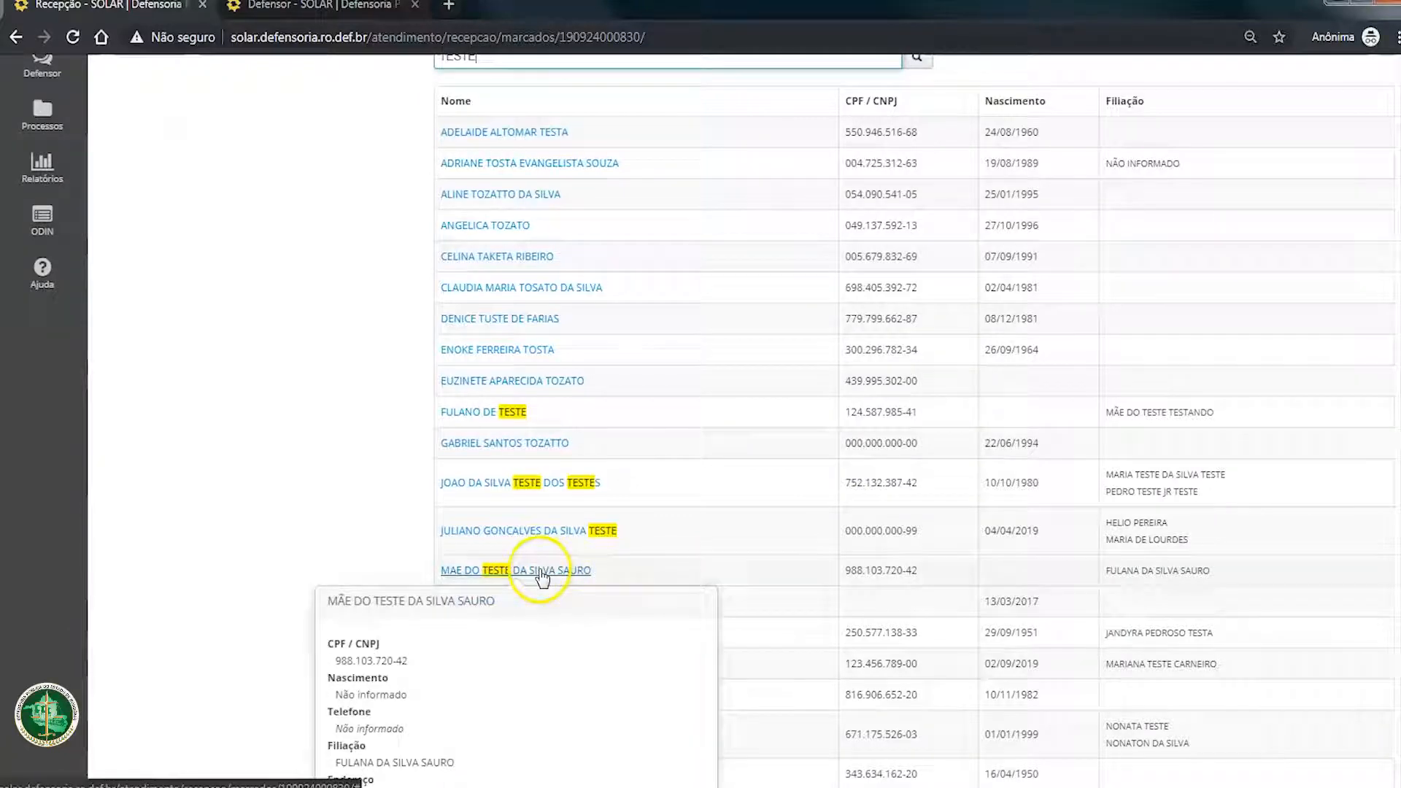
{"action": "scroll", "coordinate": [515, 739], "scroll_direction": "up", "scroll_amount": 4}
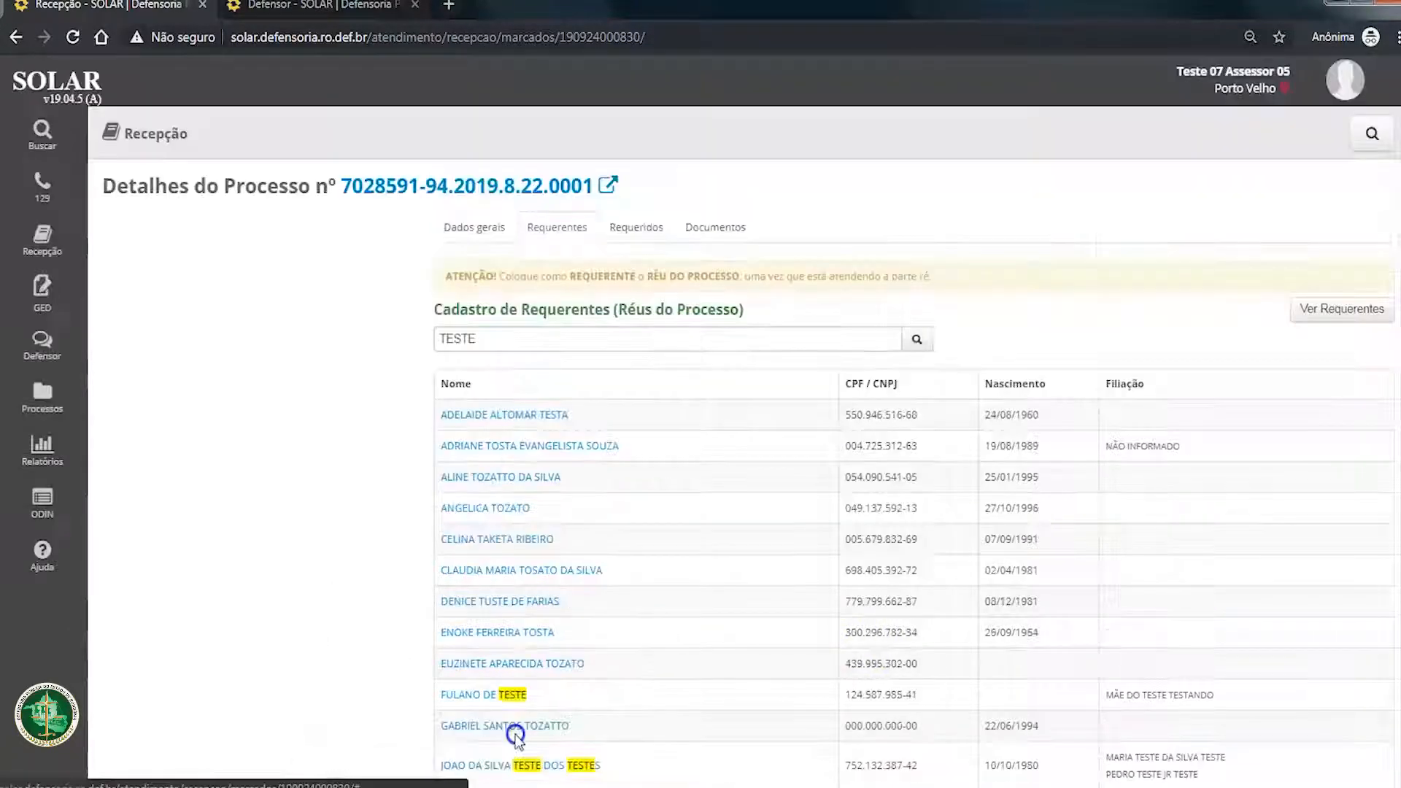
{"action": "left_click", "coordinate": [515, 735]}
{"action": "left_click", "coordinate": [776, 385]}
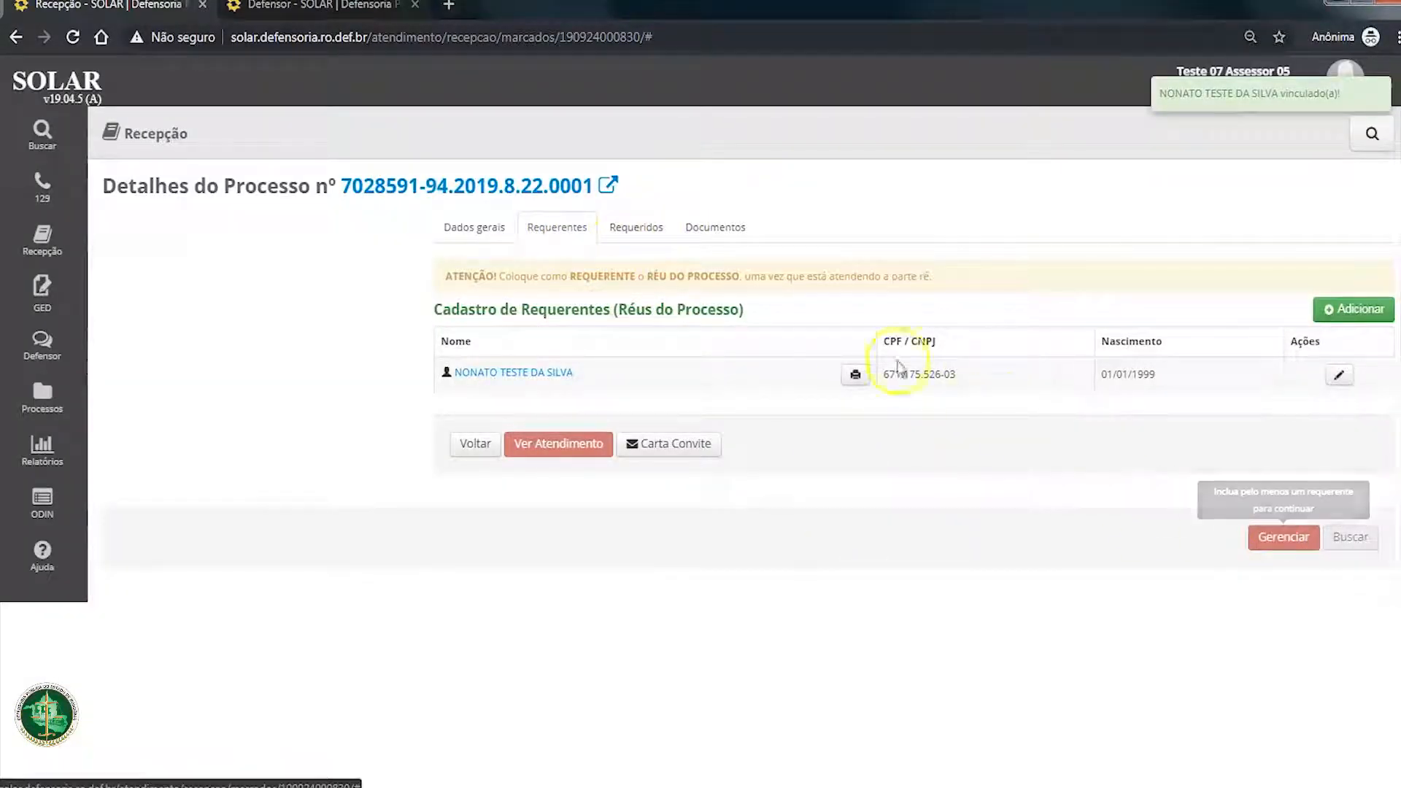
Step: Check the process's Requeridos and Requerentes, reload its details, and open the process for management
{"action": "left_click", "coordinate": [641, 228]}
{"action": "left_click", "coordinate": [565, 232]}
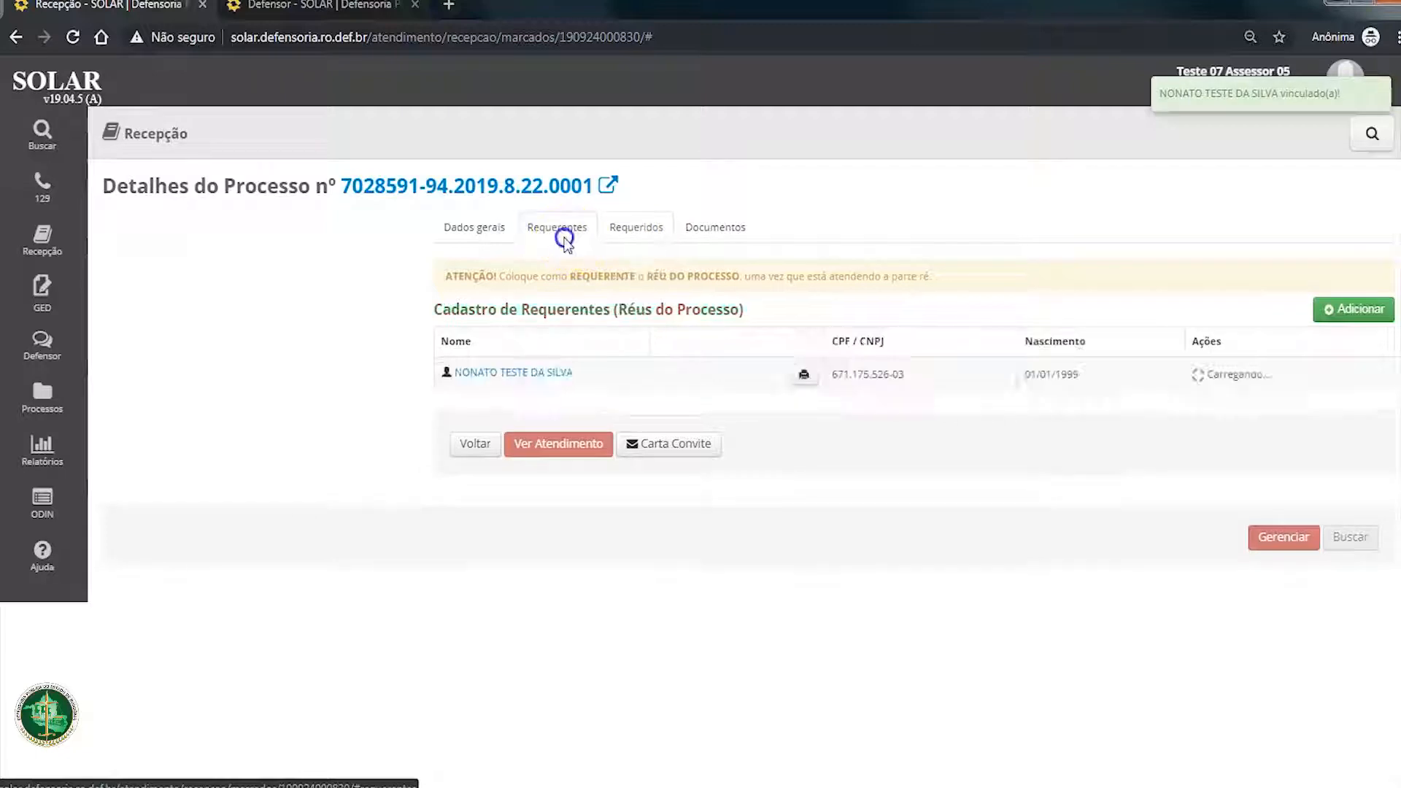
{"action": "left_click", "coordinate": [73, 37]}
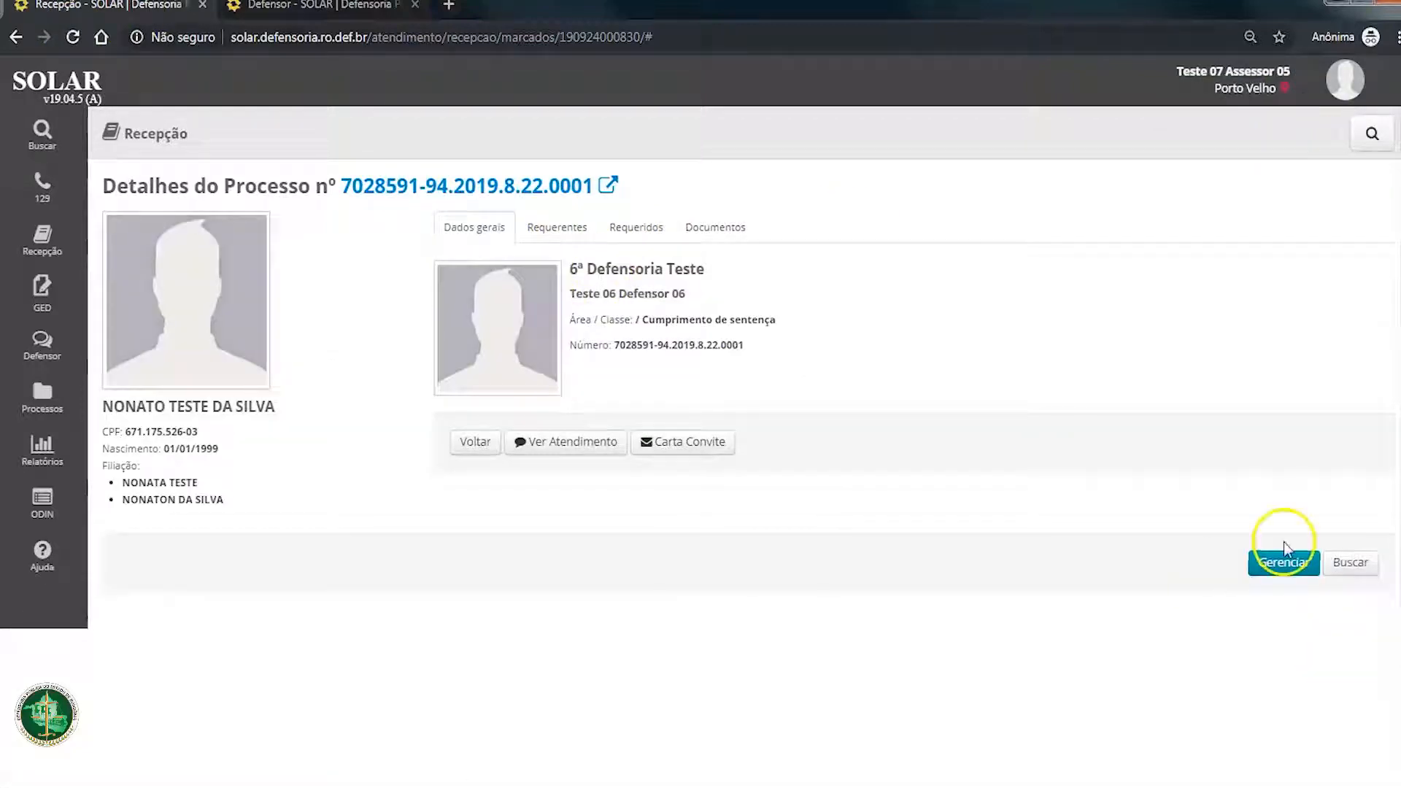
{"action": "left_click", "coordinate": [1292, 573]}
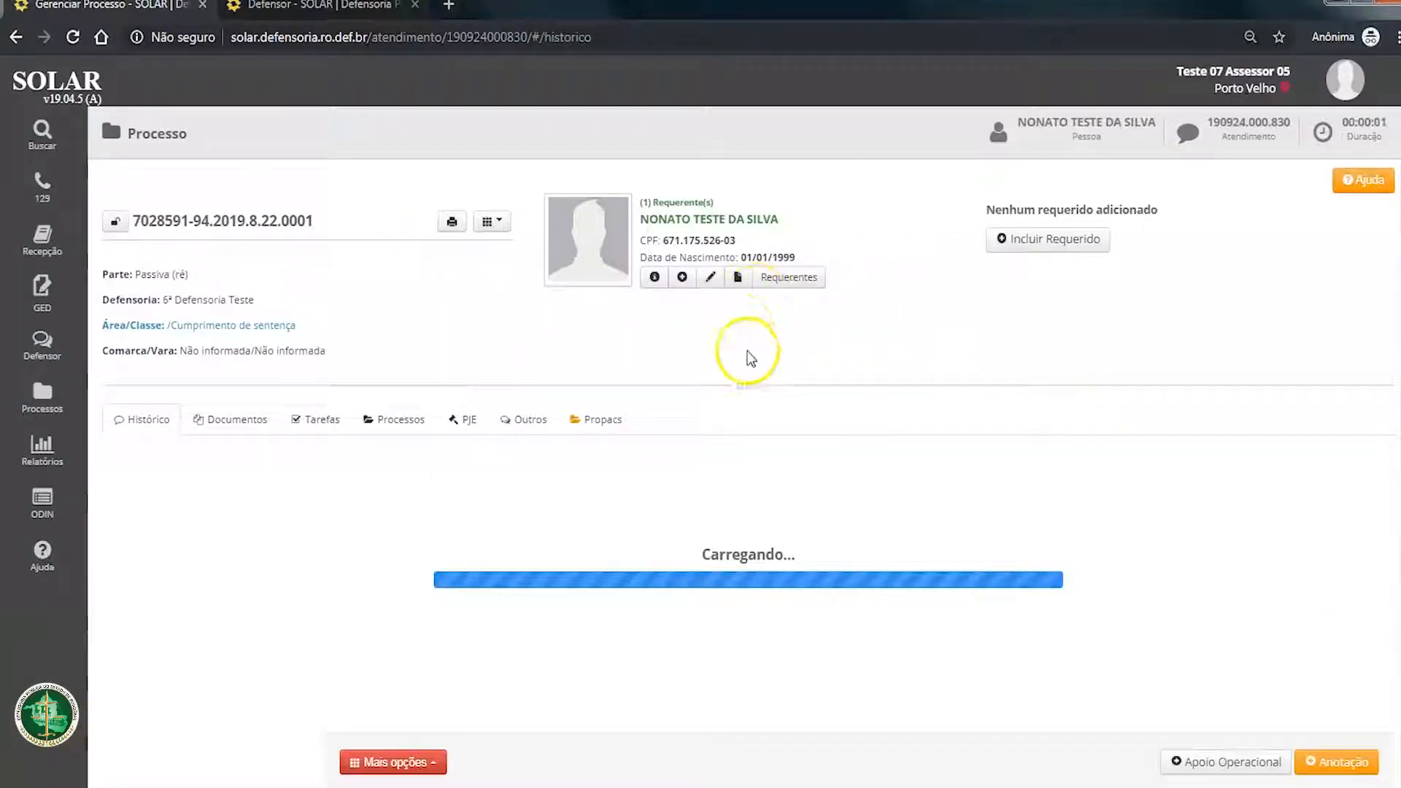
Step: View the linked processes, open Novo Agendamento, and examine the defendant's entry under Processos sem Atendimento Vinculado and other attendances
{"action": "left_click", "coordinate": [384, 418]}
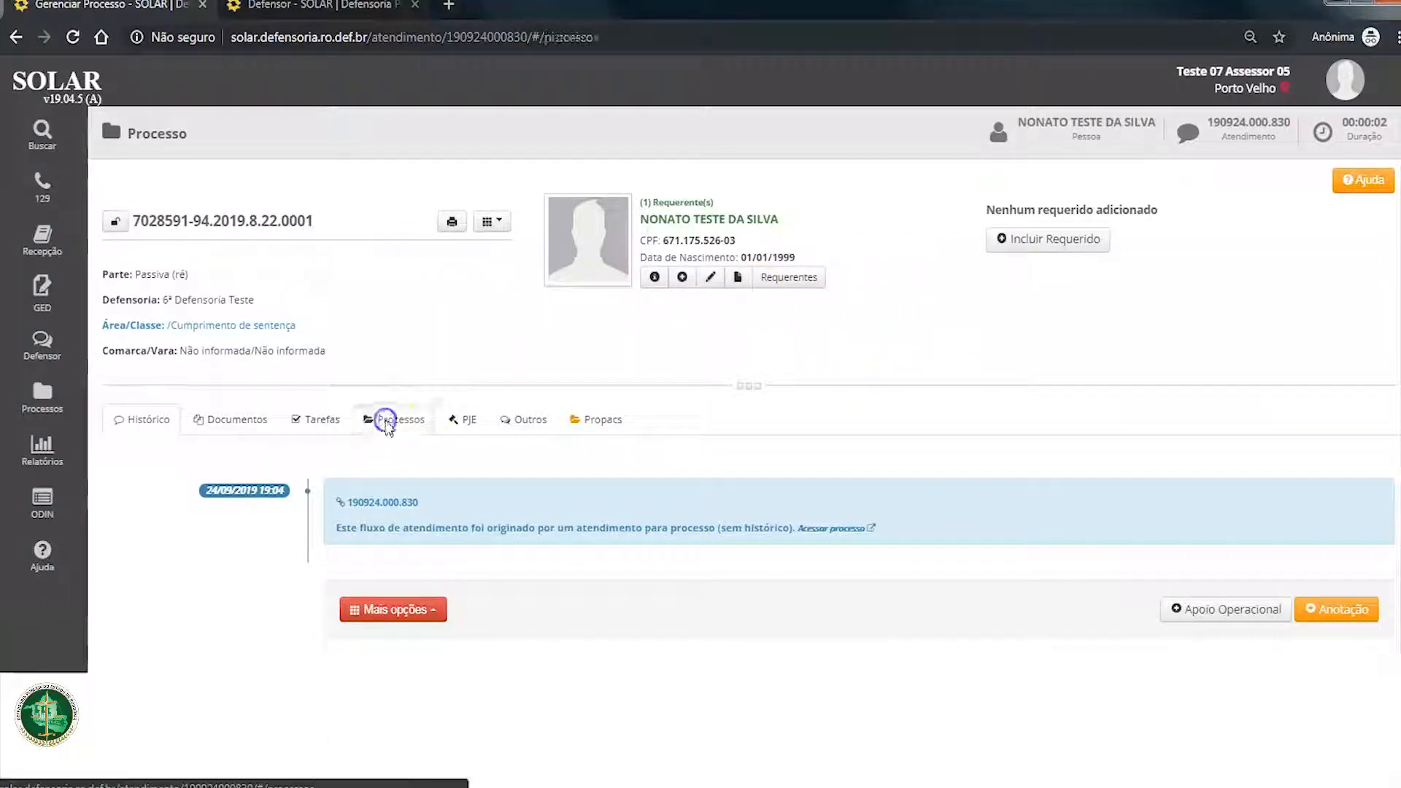
{"action": "left_click", "coordinate": [487, 221]}
{"action": "left_click", "coordinate": [502, 246]}
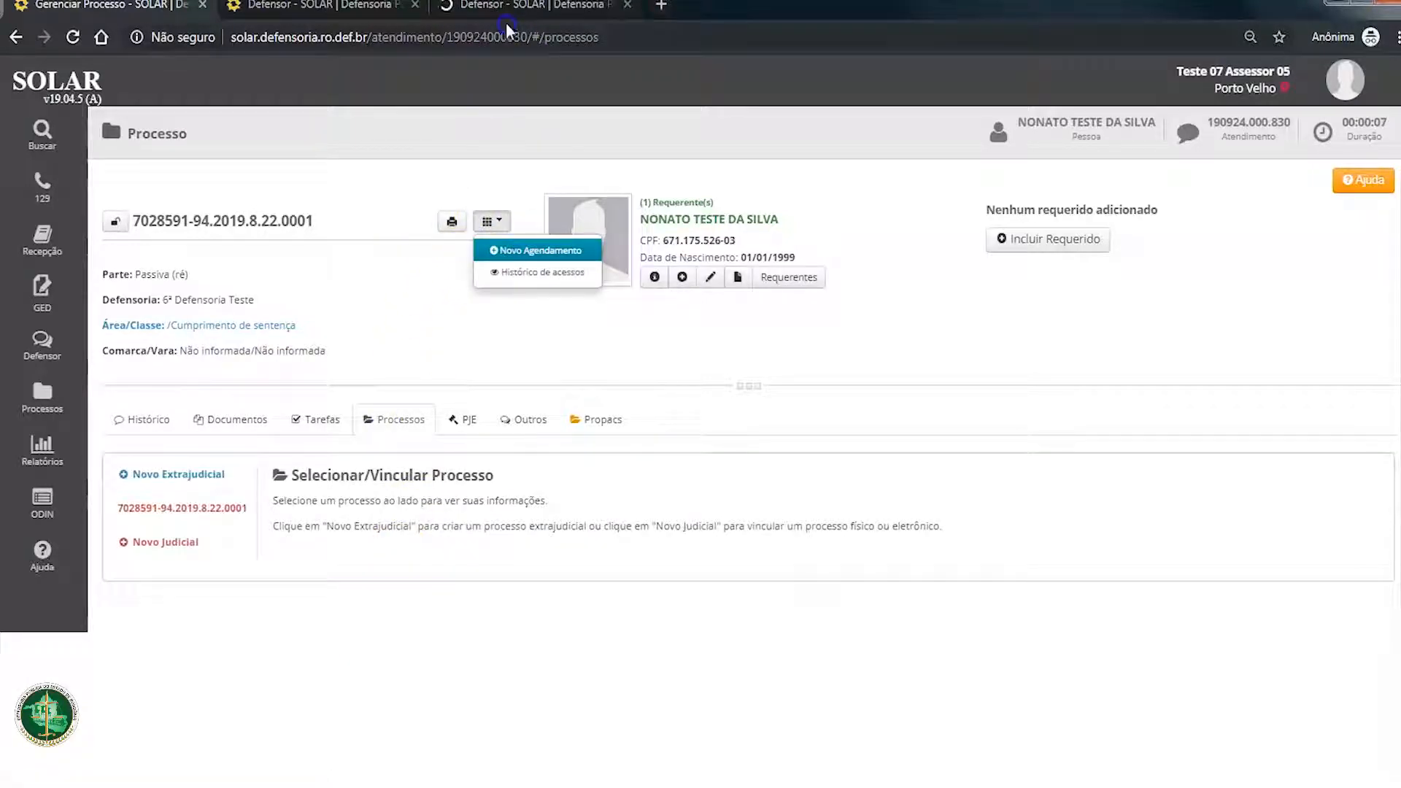
{"action": "left_click", "coordinate": [505, 7]}
{"action": "scroll", "coordinate": [394, 509], "scroll_direction": "down", "scroll_amount": 4}
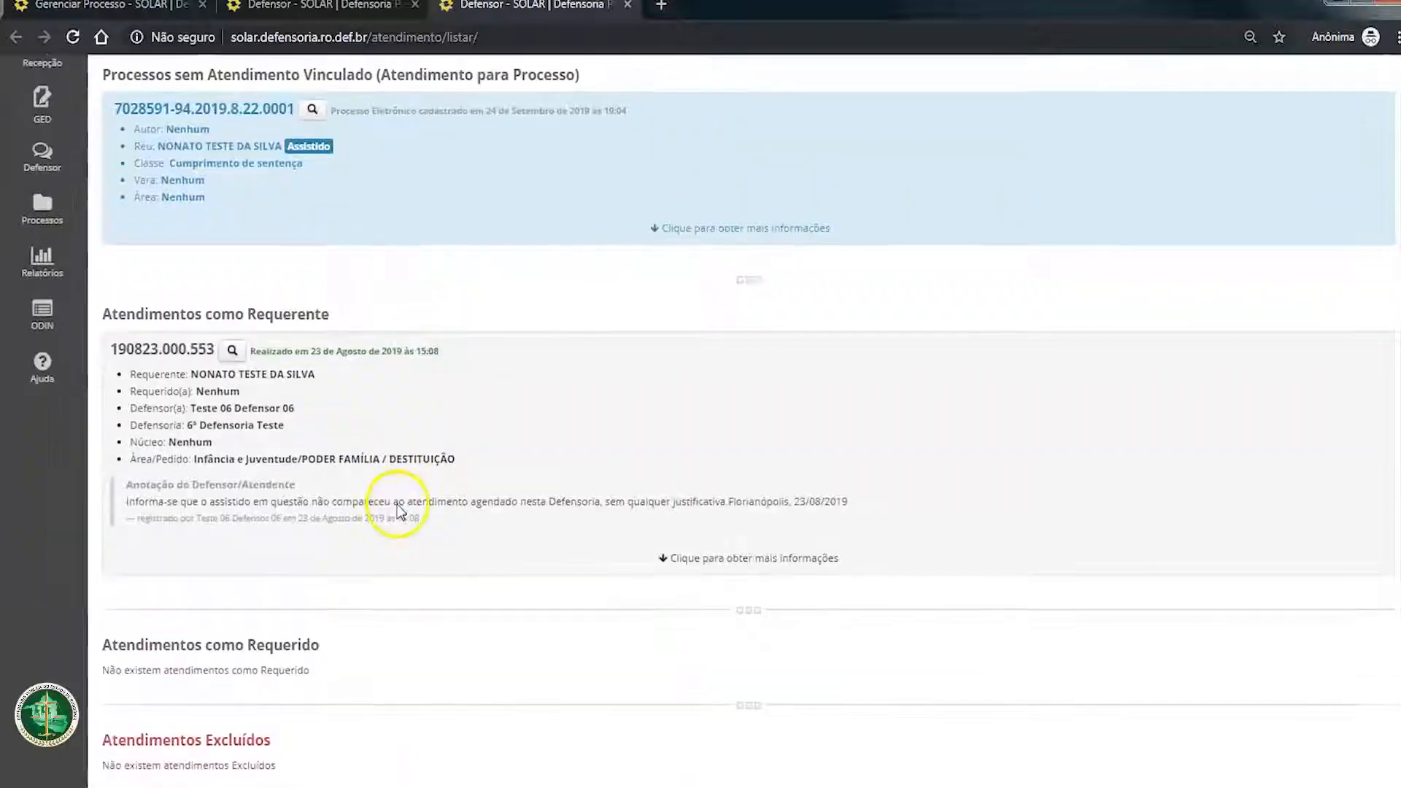
{"action": "scroll", "coordinate": [400, 510], "scroll_direction": "up", "scroll_amount": 4}
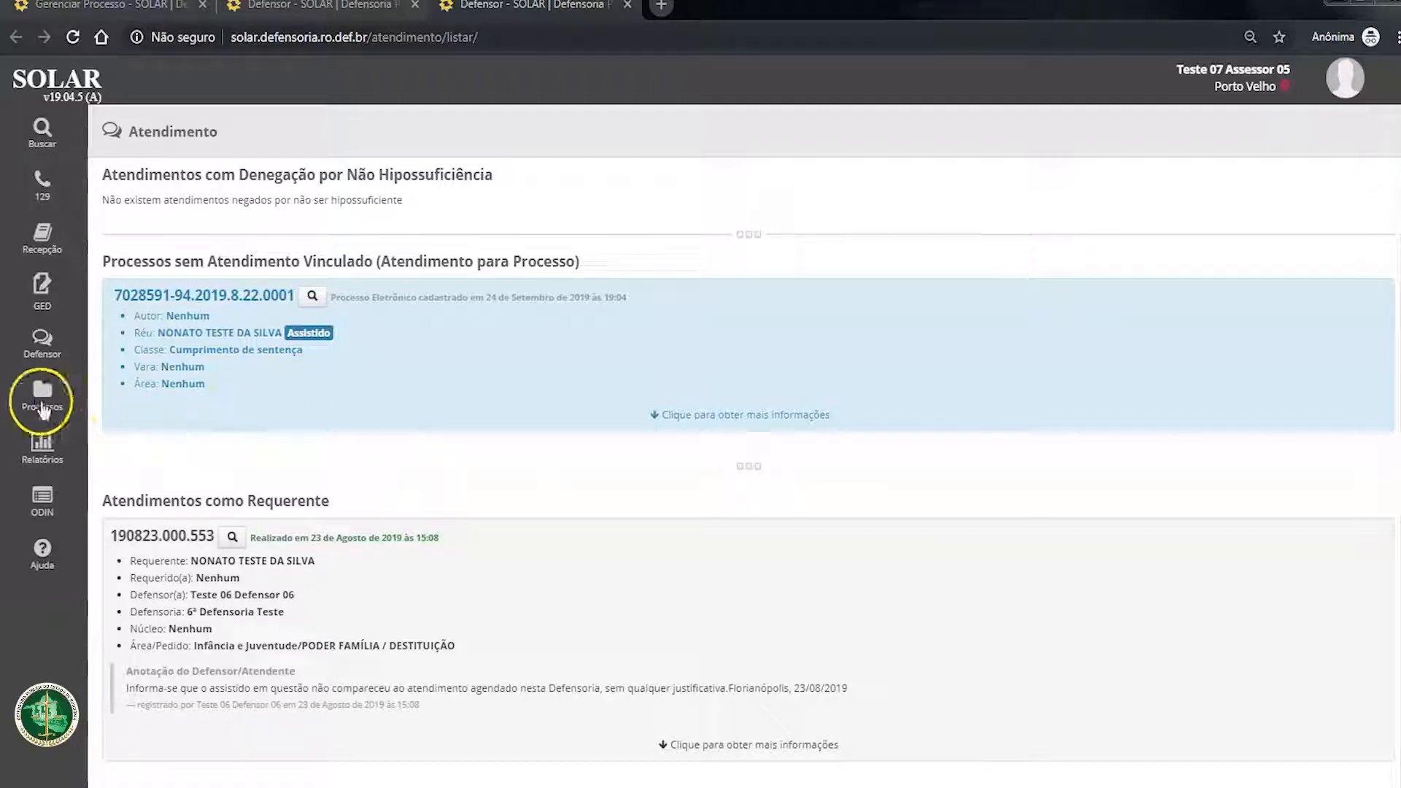
Step: Go to the Processos list and start a new process registration
{"action": "mouse_move", "coordinate": [35, 396]}
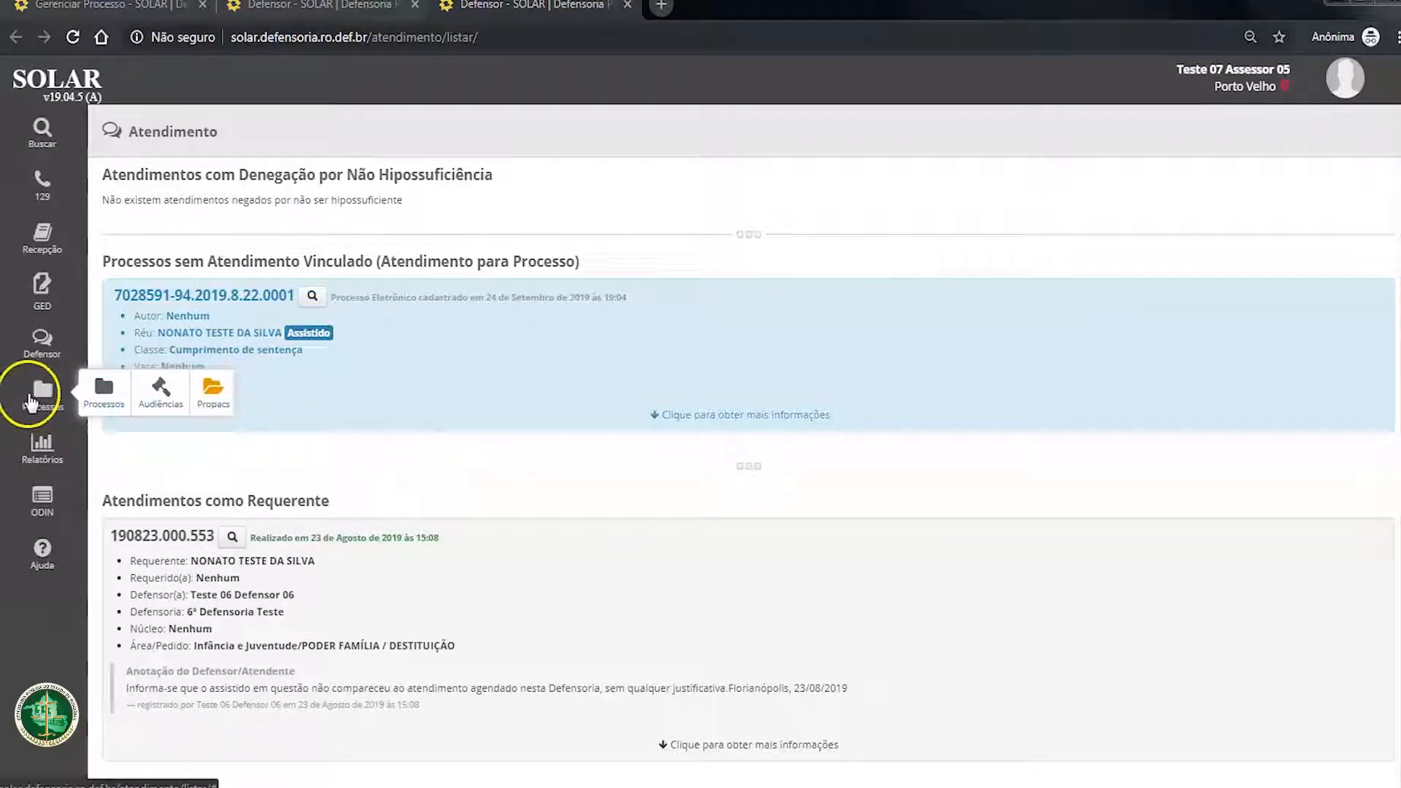
{"action": "left_click", "coordinate": [103, 392]}
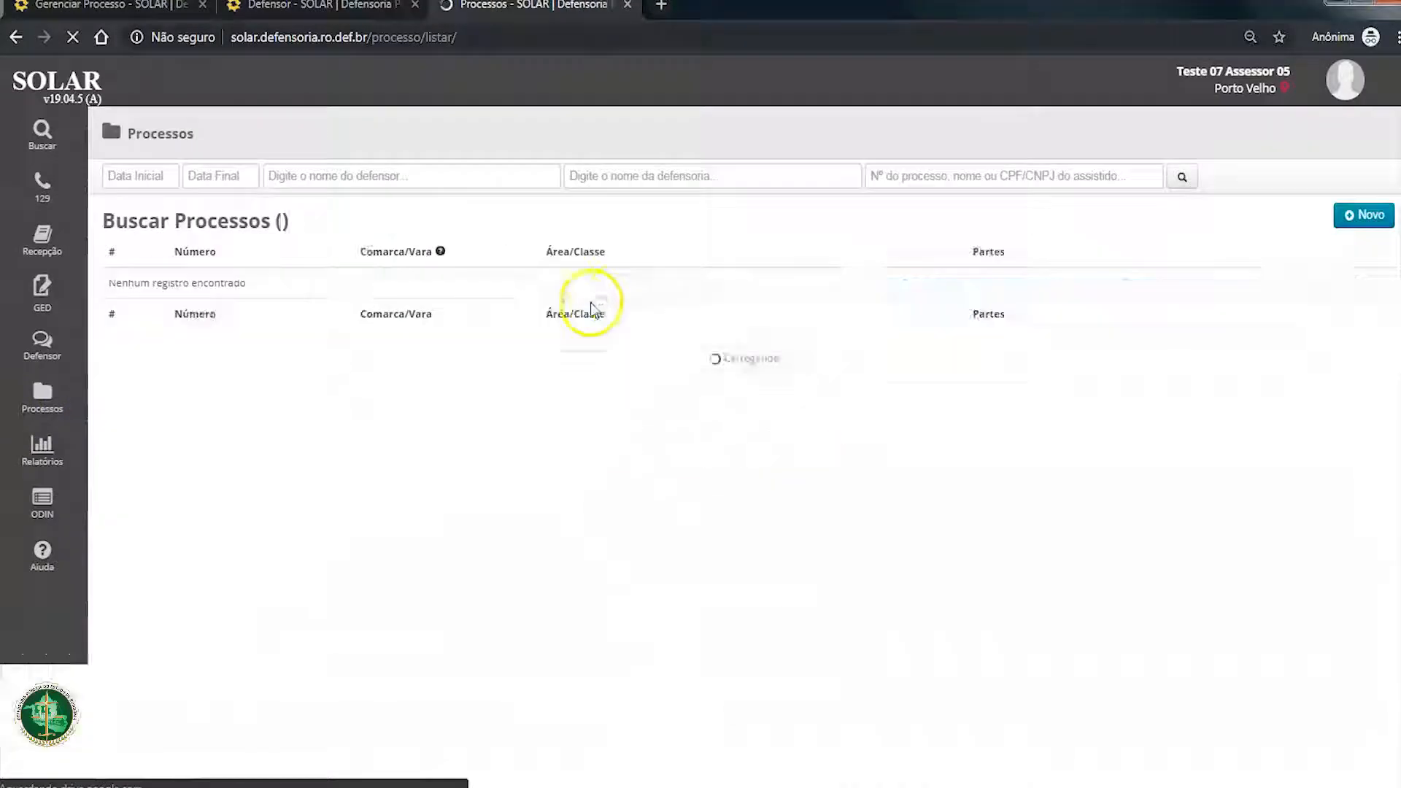
{"action": "left_click", "coordinate": [1038, 175]}
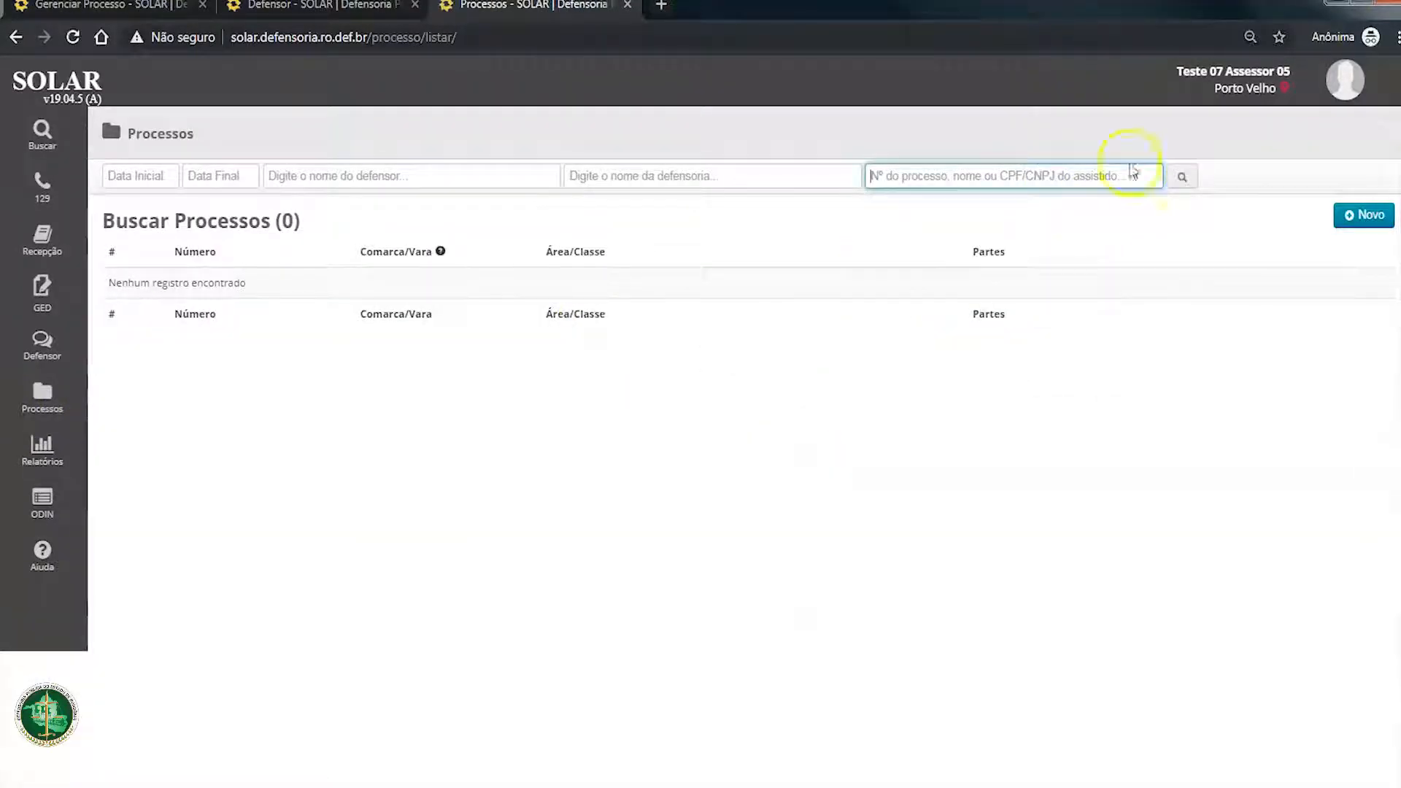
{"action": "left_click", "coordinate": [1372, 217]}
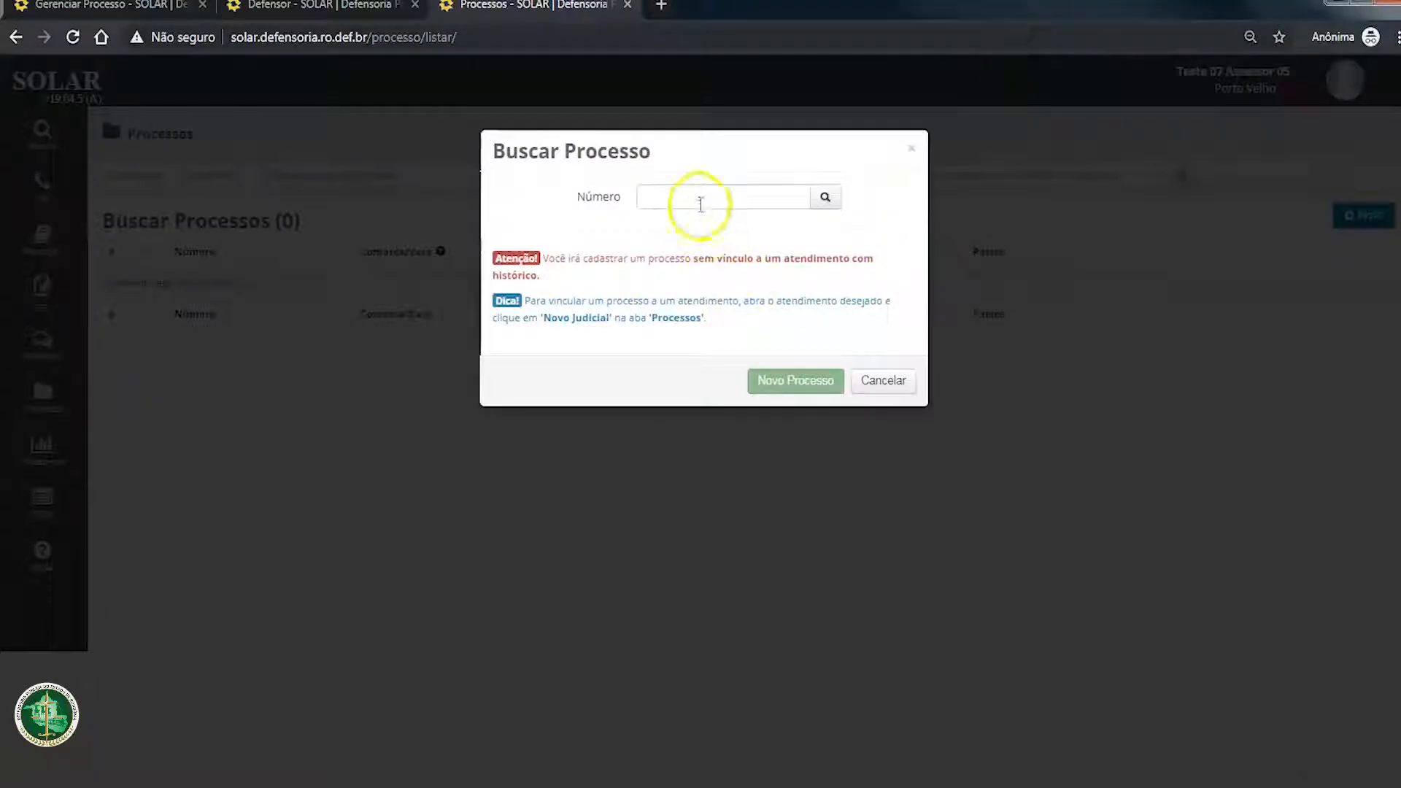
{"action": "left_click", "coordinate": [700, 204]}
Step: Copy the process number from the claimant's Processos sem Atendimento Vinculado entry and look it up in Buscar Processo
{"action": "left_click", "coordinate": [328, 6]}
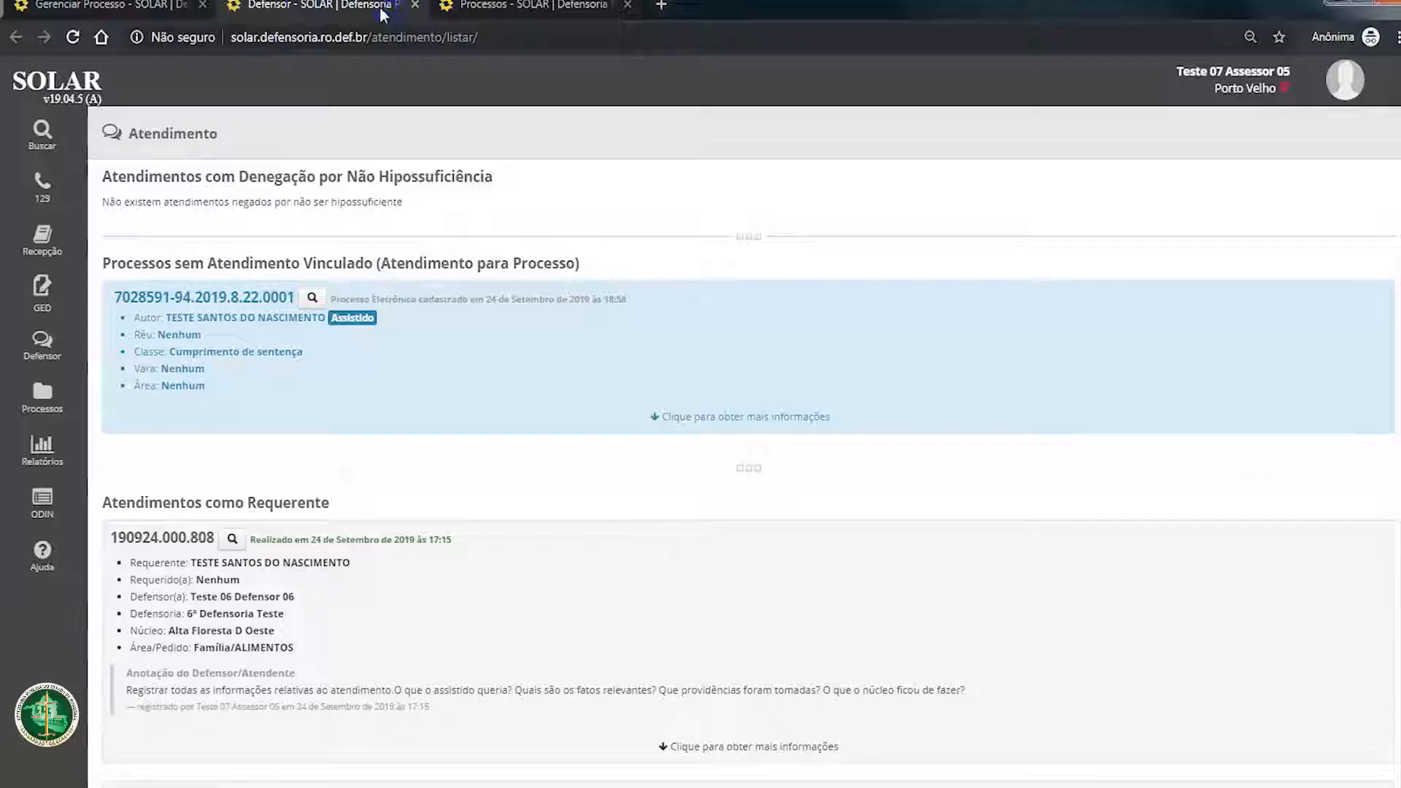
{"action": "left_click_drag", "start_coordinate": [108, 299], "coordinate": [295, 298]}
{"action": "key", "text": "ctrl+c"}
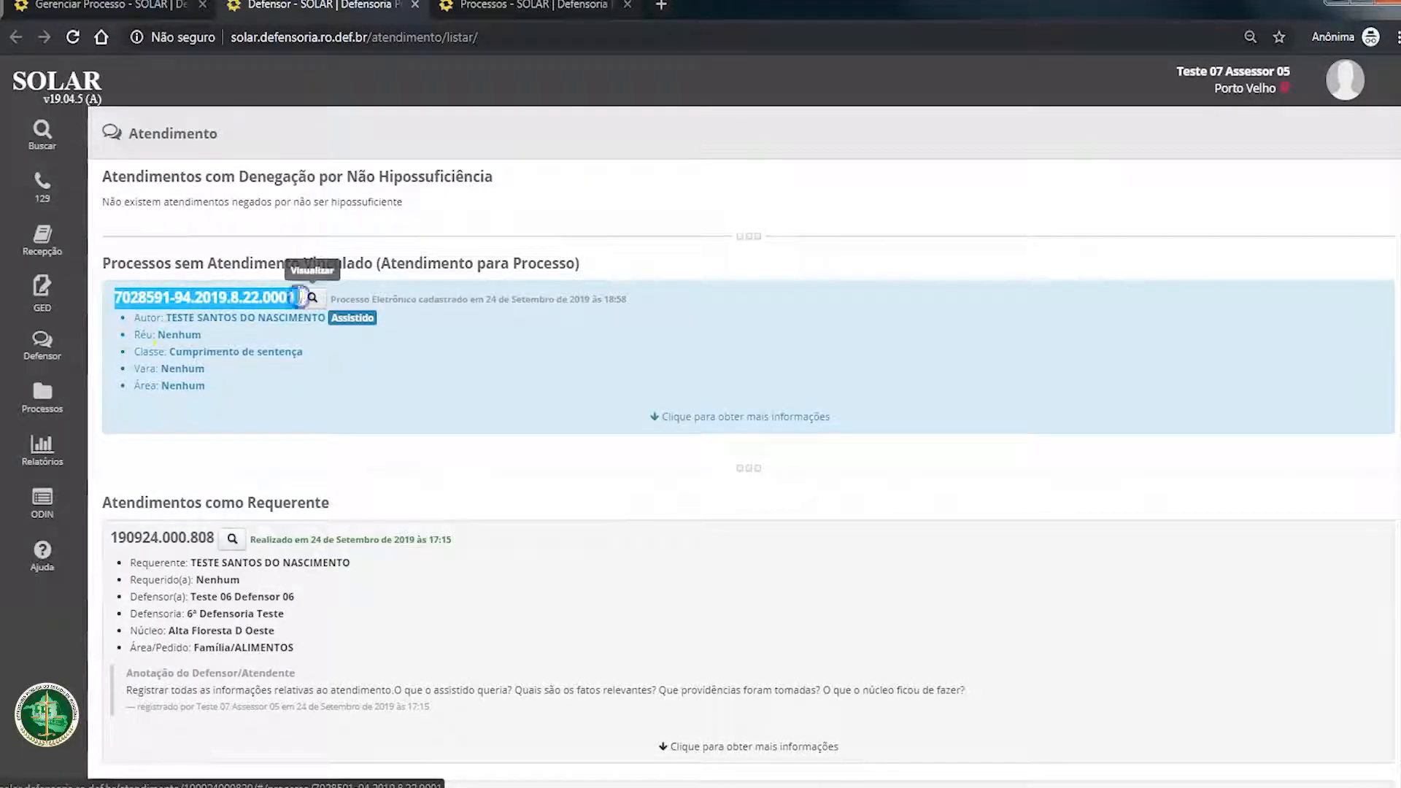
{"action": "left_click", "coordinate": [149, 11]}
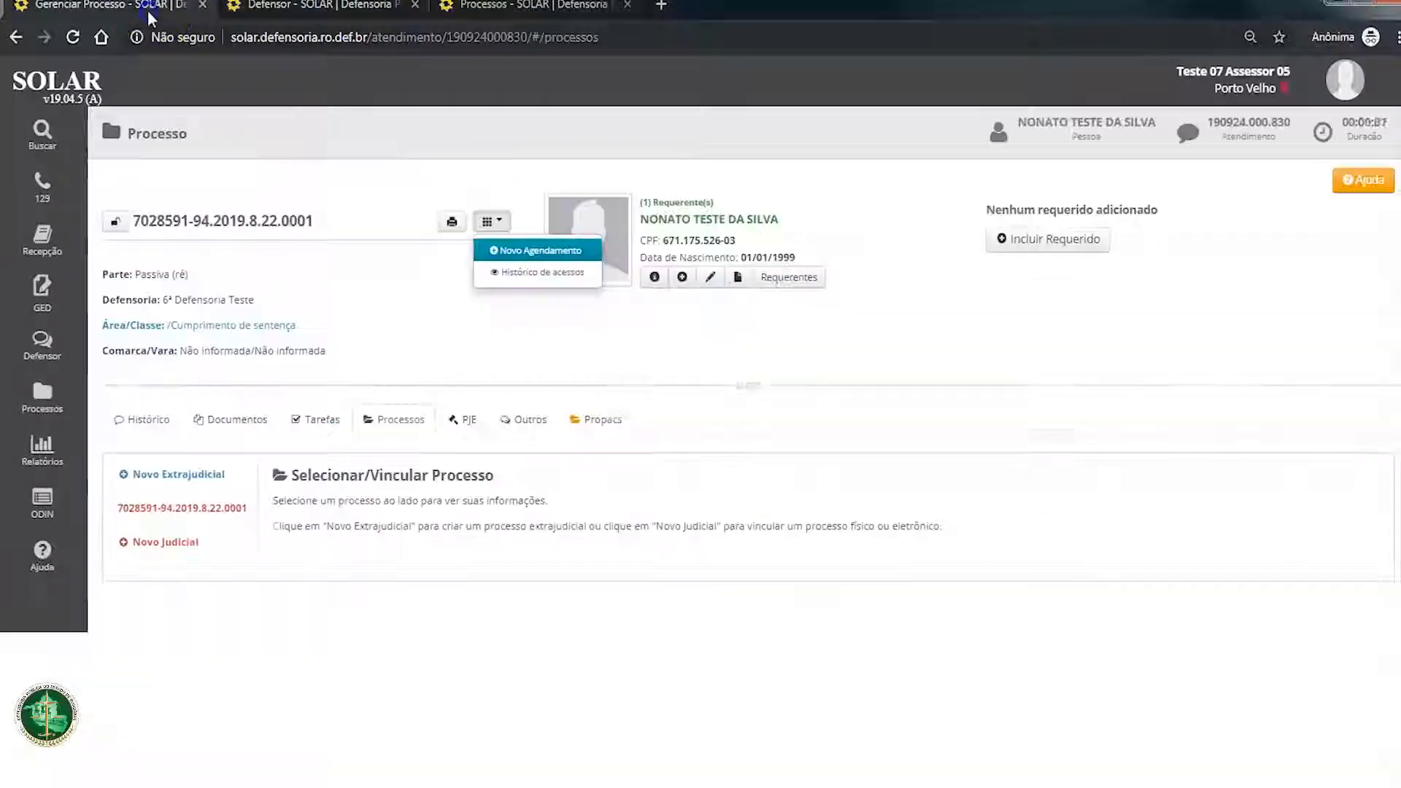
{"action": "left_click", "coordinate": [544, 11]}
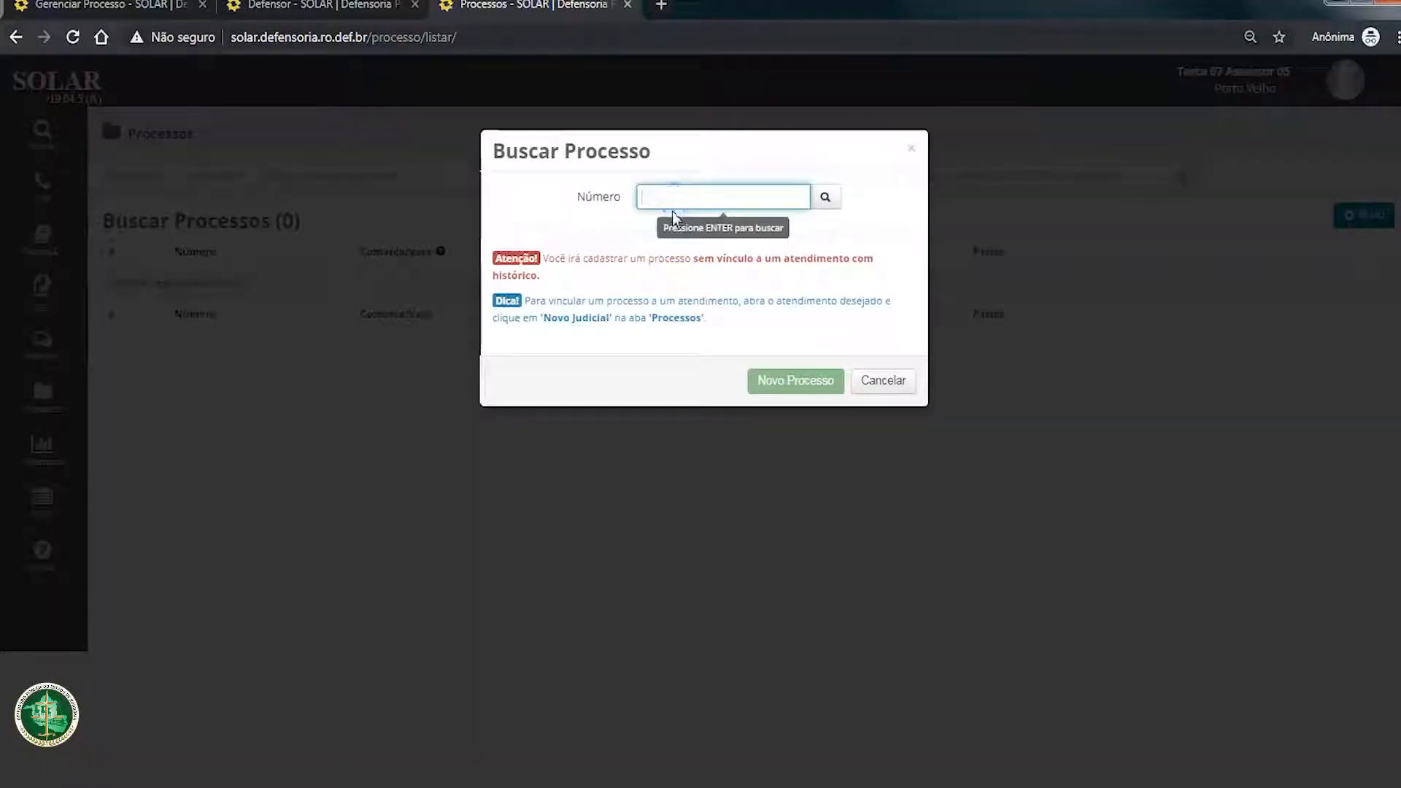
{"action": "key", "text": "ctrl+v"}
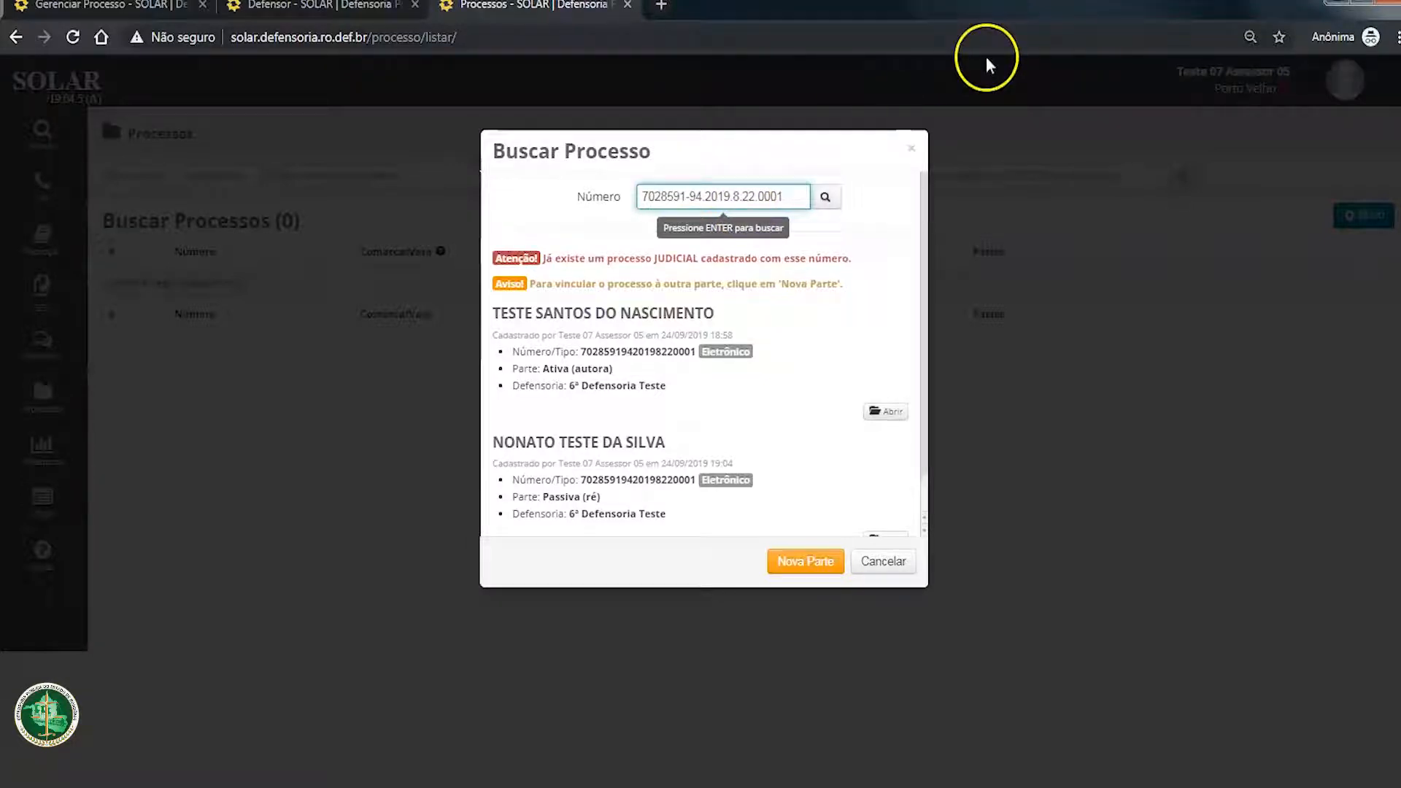
Step: Change the last two digits of the process number to 10 and search for it
{"action": "key", "text": "BackSpace"}
{"action": "key", "text": "BackSpace"}
{"action": "type", "text": "10/0"}
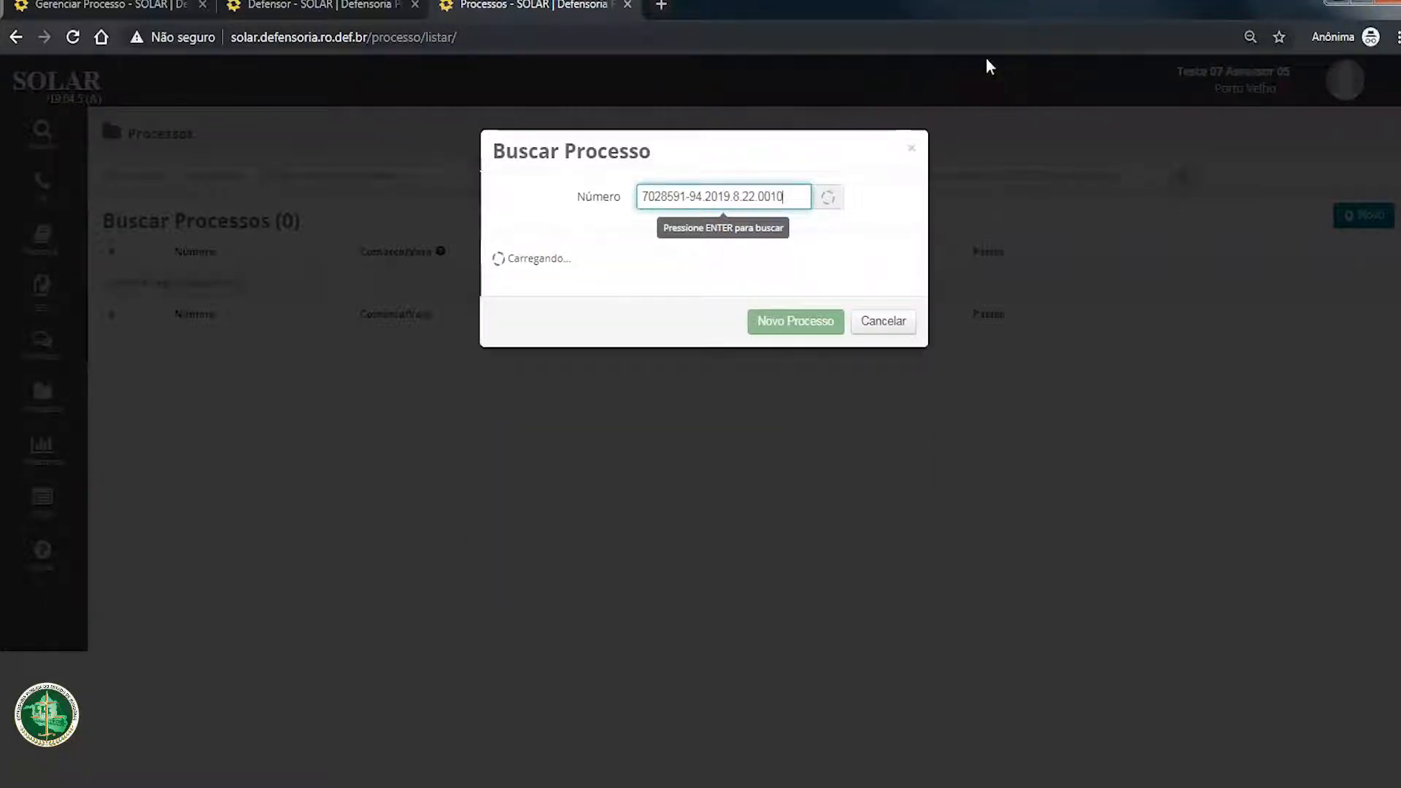
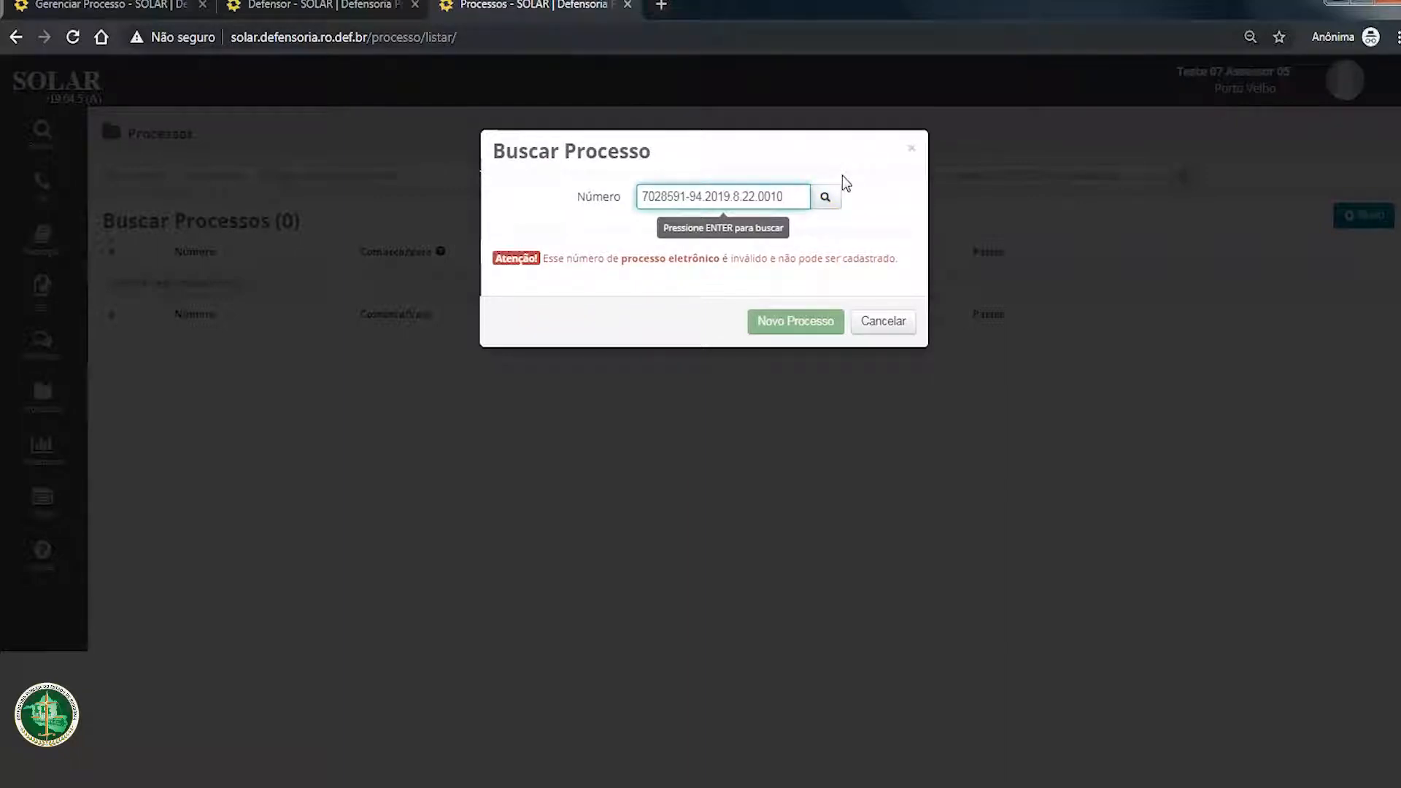
Step: Append /0 to the process number, search for it, and start a new physical process registration
{"action": "type", "text": "/0"}
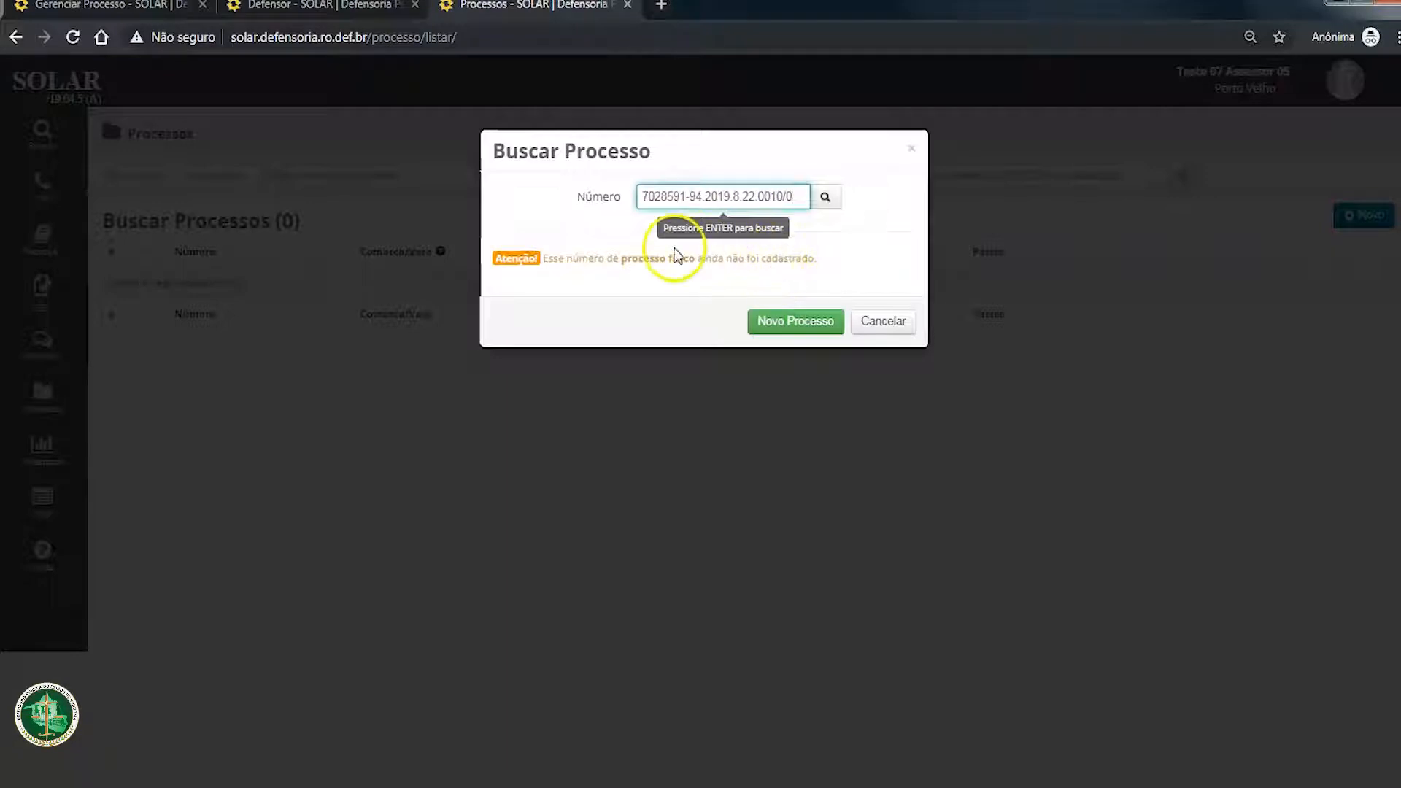
{"action": "left_click_drag", "start_coordinate": [542, 259], "coordinate": [840, 260]}
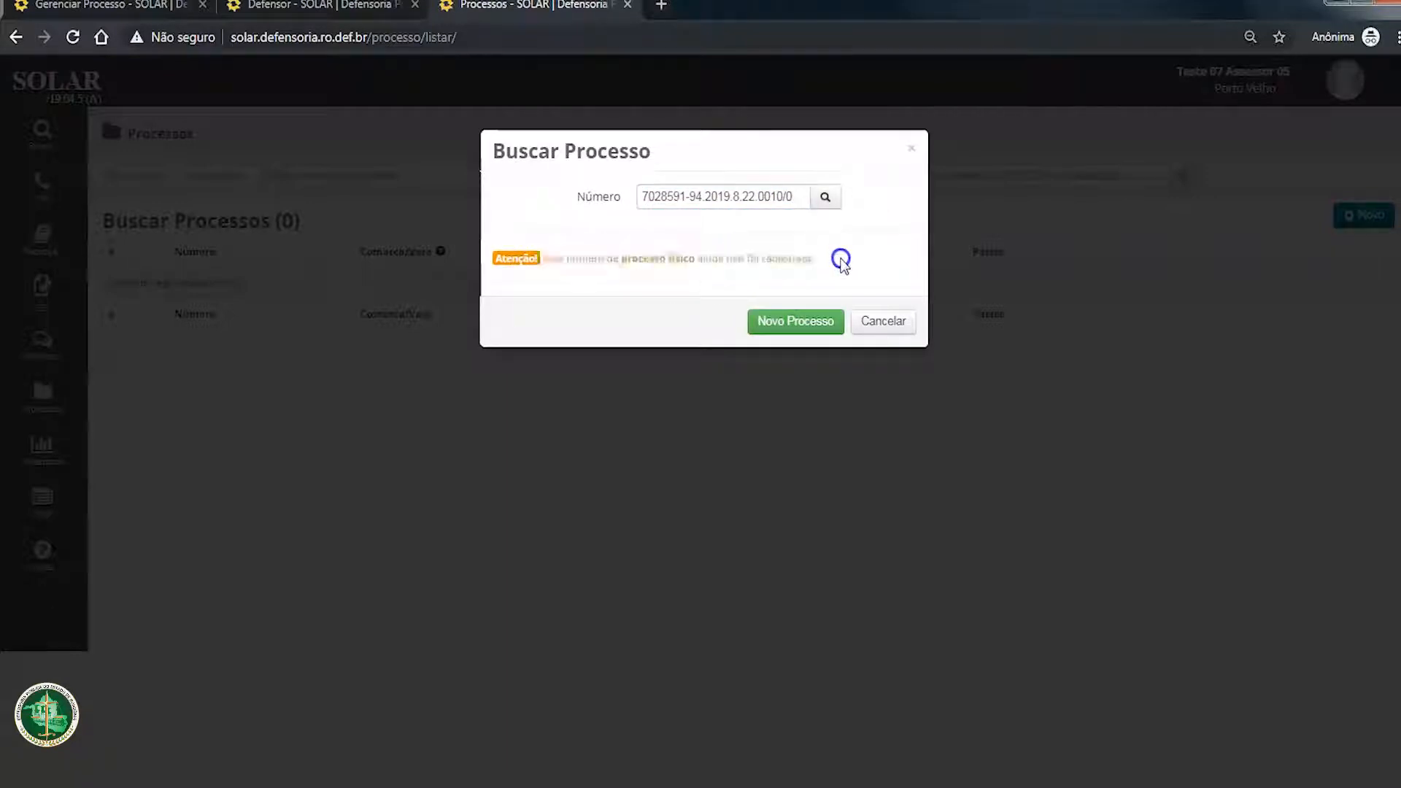
{"action": "left_click", "coordinate": [632, 259]}
{"action": "left_click_drag", "start_coordinate": [694, 259], "coordinate": [695, 259]}
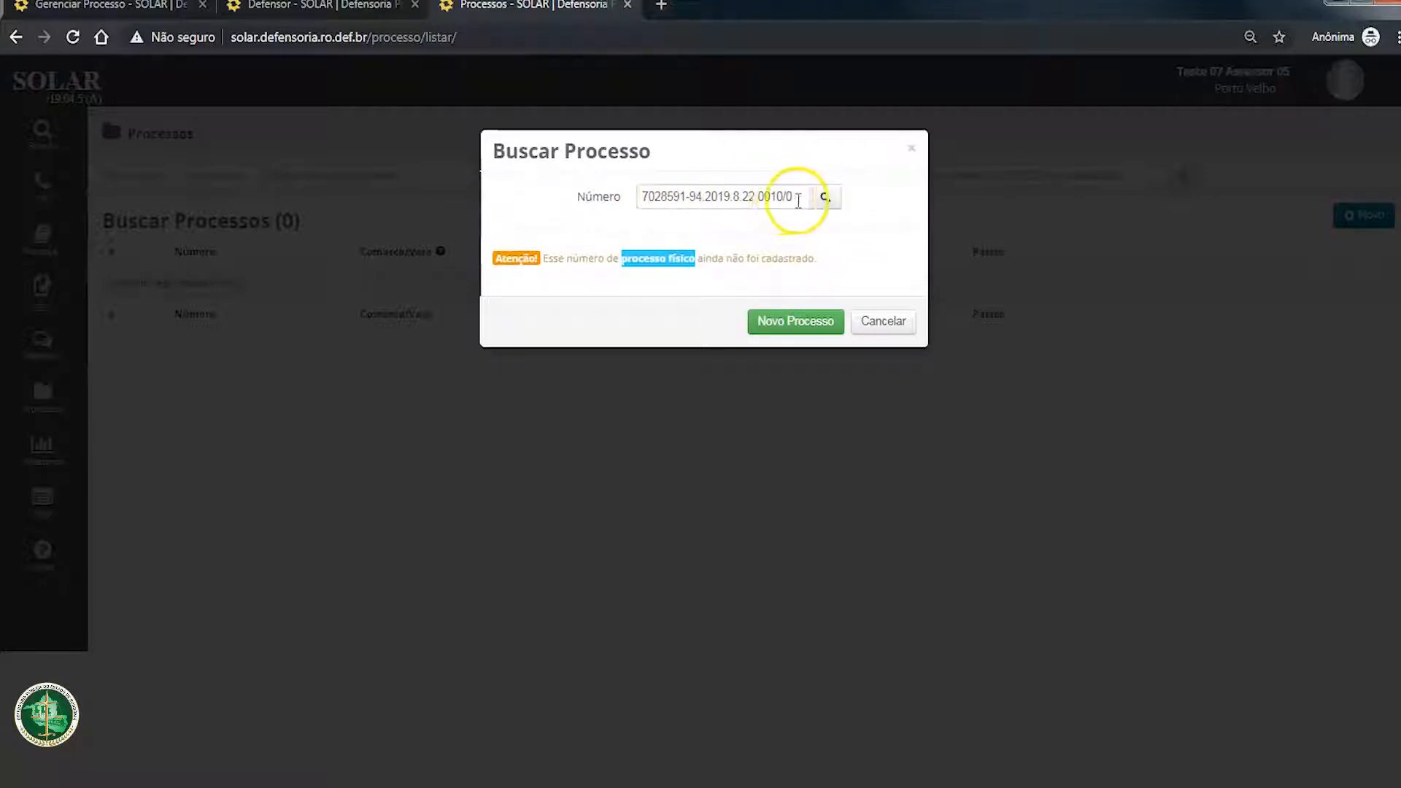
{"action": "left_click", "coordinate": [800, 319]}
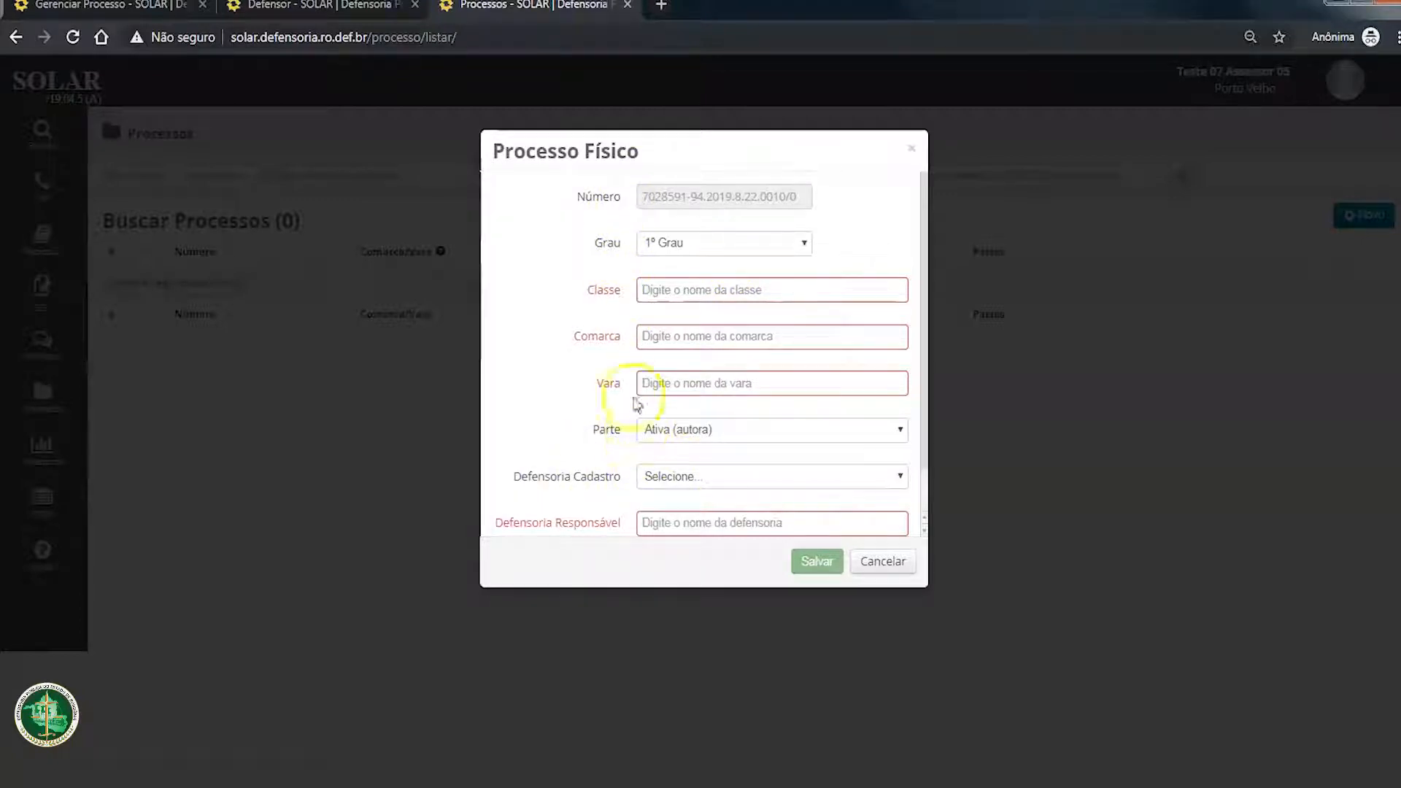
Step: Examine the fields of the Processo Físico form, including Classe, Comarca, Vara and Defensoria Responsável
{"action": "scroll", "coordinate": [613, 471], "scroll_direction": "down", "scroll_amount": 2}
{"action": "scroll", "coordinate": [610, 481], "scroll_direction": "up", "scroll_amount": 2}
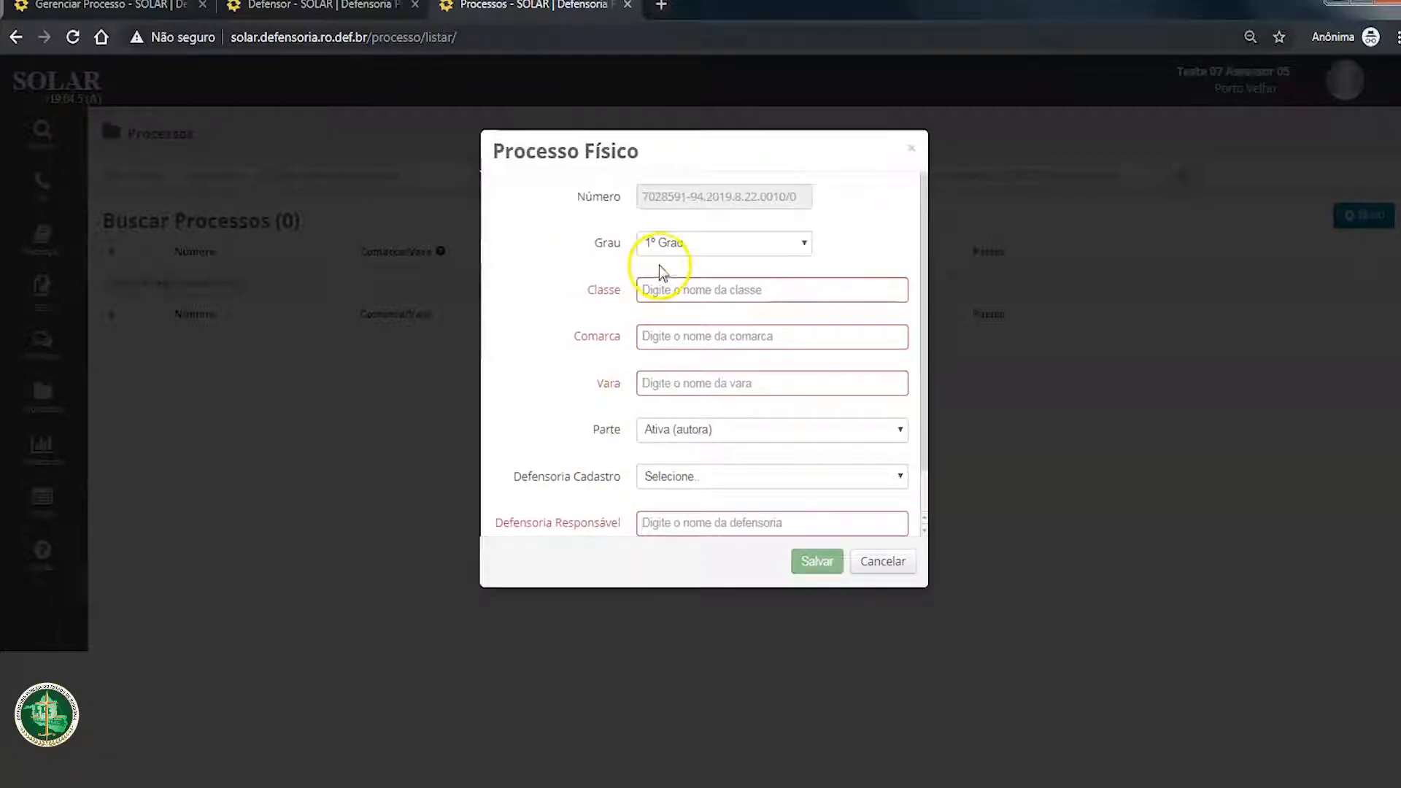
{"action": "left_click", "coordinate": [664, 337]}
{"action": "left_click", "coordinate": [680, 381]}
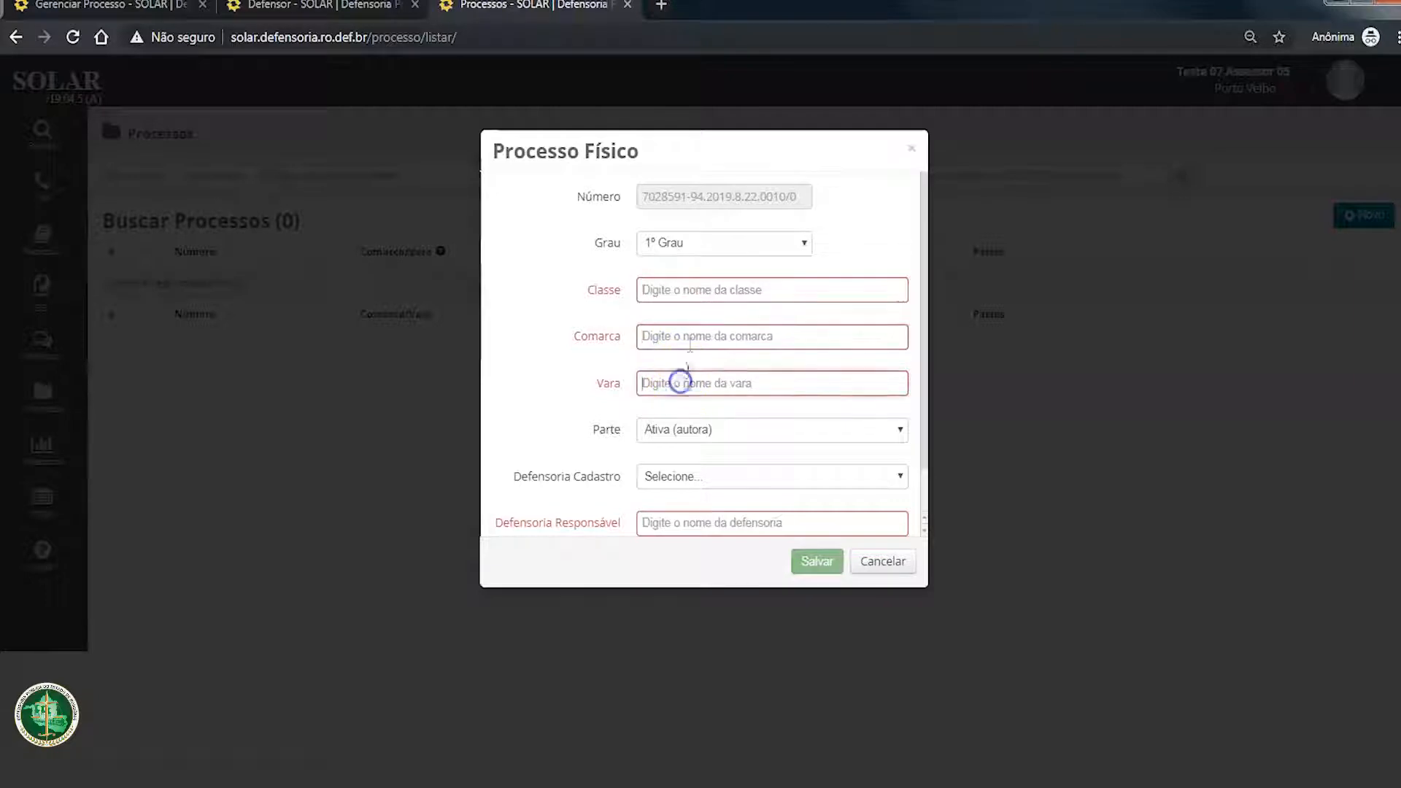
{"action": "left_click", "coordinate": [686, 381]}
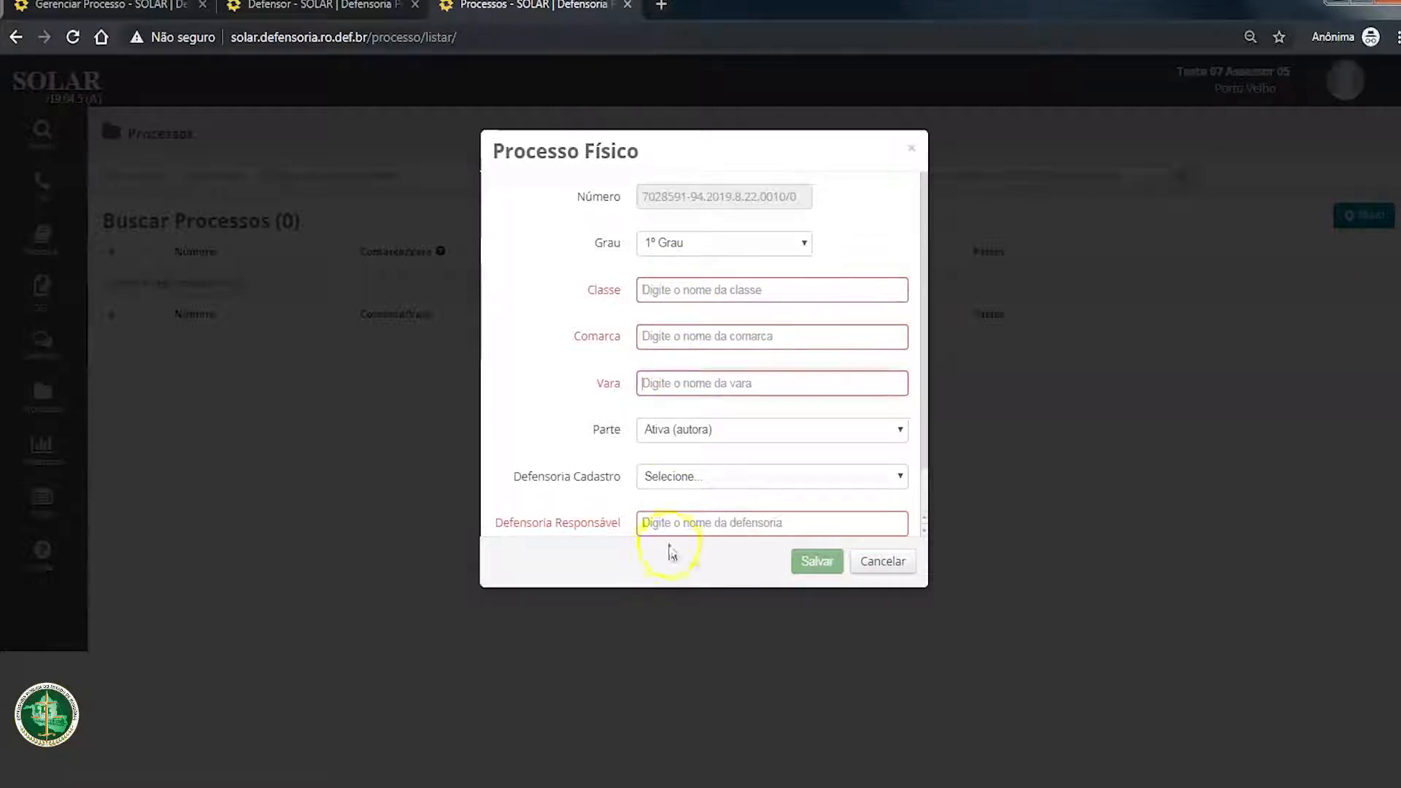
{"action": "left_click", "coordinate": [672, 523]}
{"action": "scroll", "coordinate": [679, 482], "scroll_direction": "down", "scroll_amount": 2}
{"action": "scroll", "coordinate": [690, 430], "scroll_direction": "up", "scroll_amount": 2}
{"action": "left_click", "coordinate": [706, 297]}
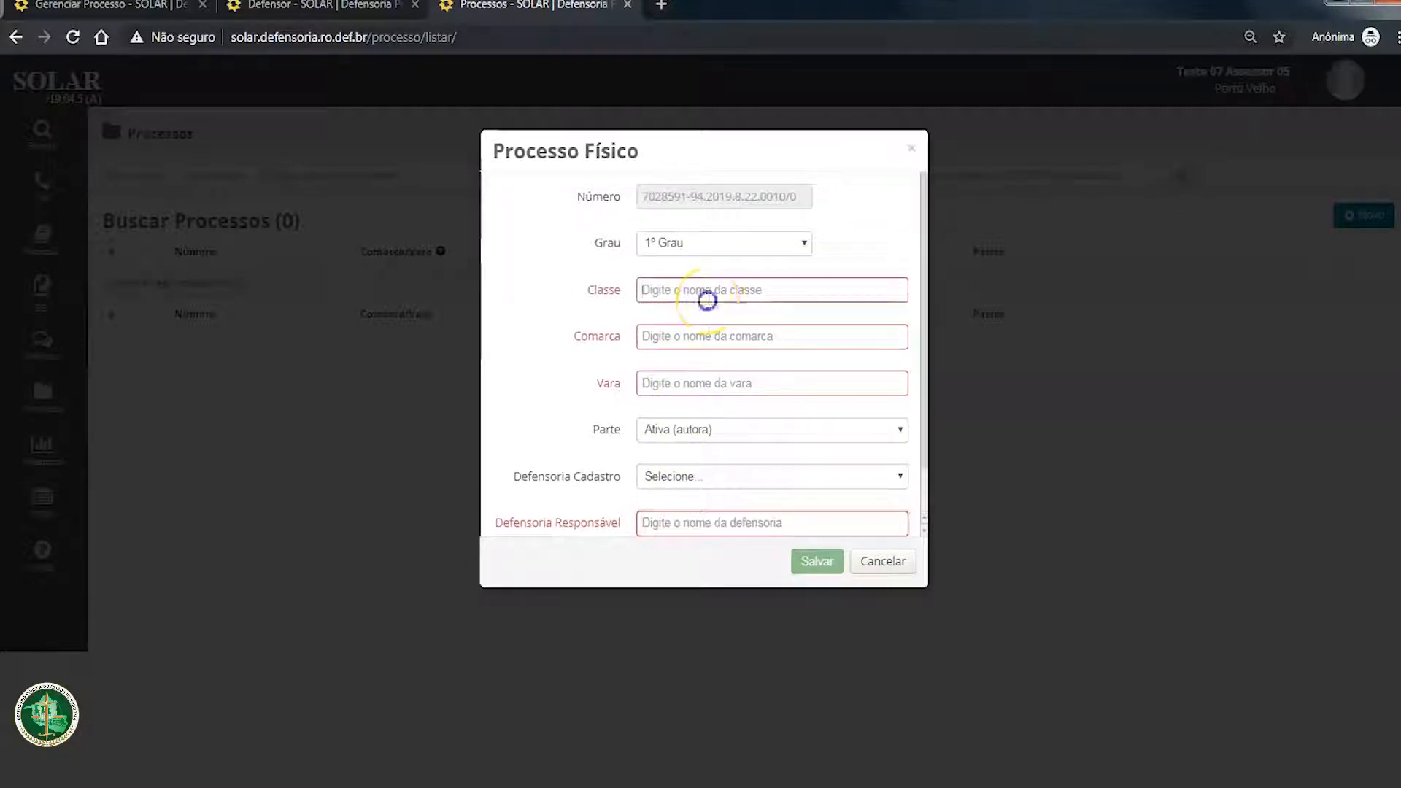
{"action": "left_click", "coordinate": [706, 337]}
{"action": "left_click", "coordinate": [706, 380]}
Step: Keep Grau at 1º Grau and fill in Busca e Apreensão em Alienação Fiduciária as the Classe
{"action": "left_click", "coordinate": [709, 243]}
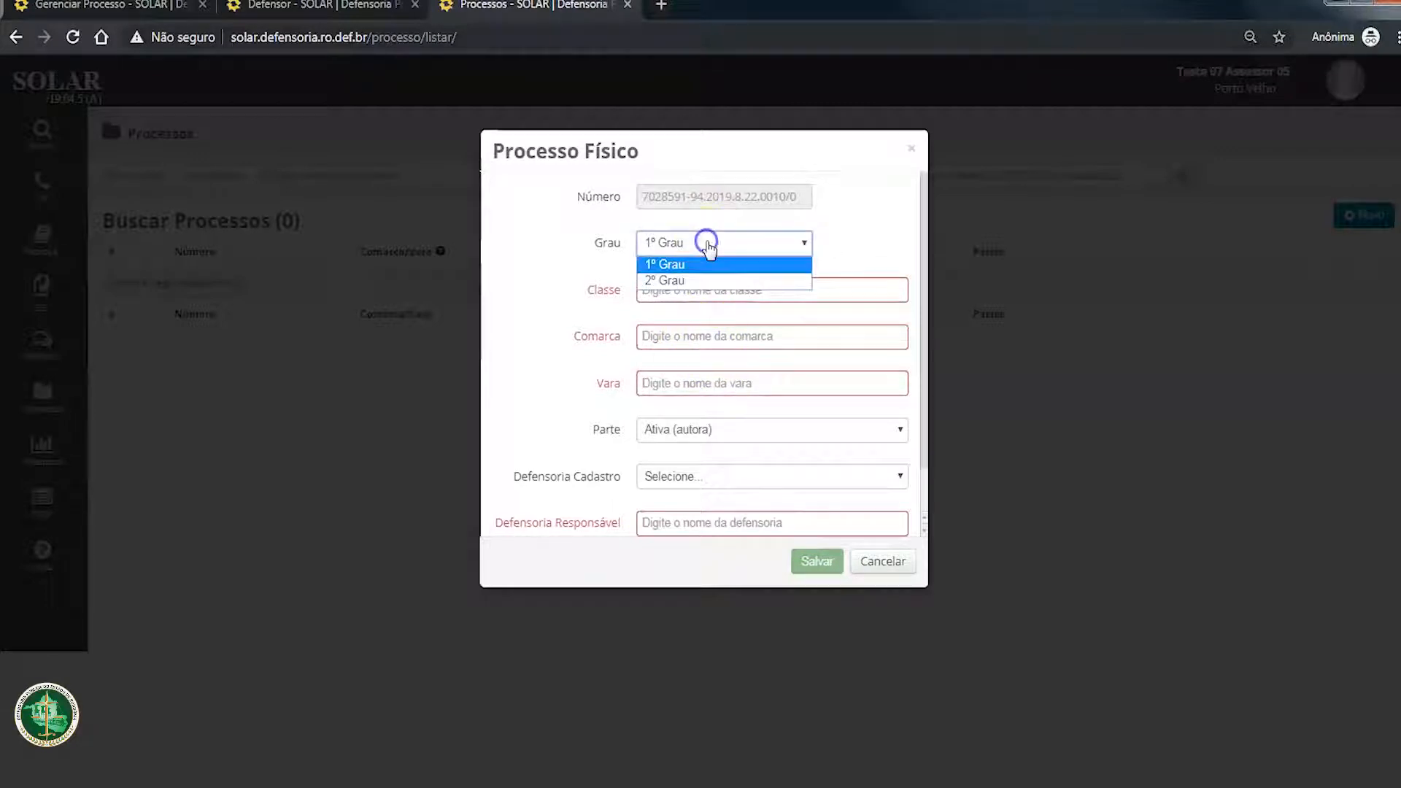
{"action": "left_click", "coordinate": [694, 265]}
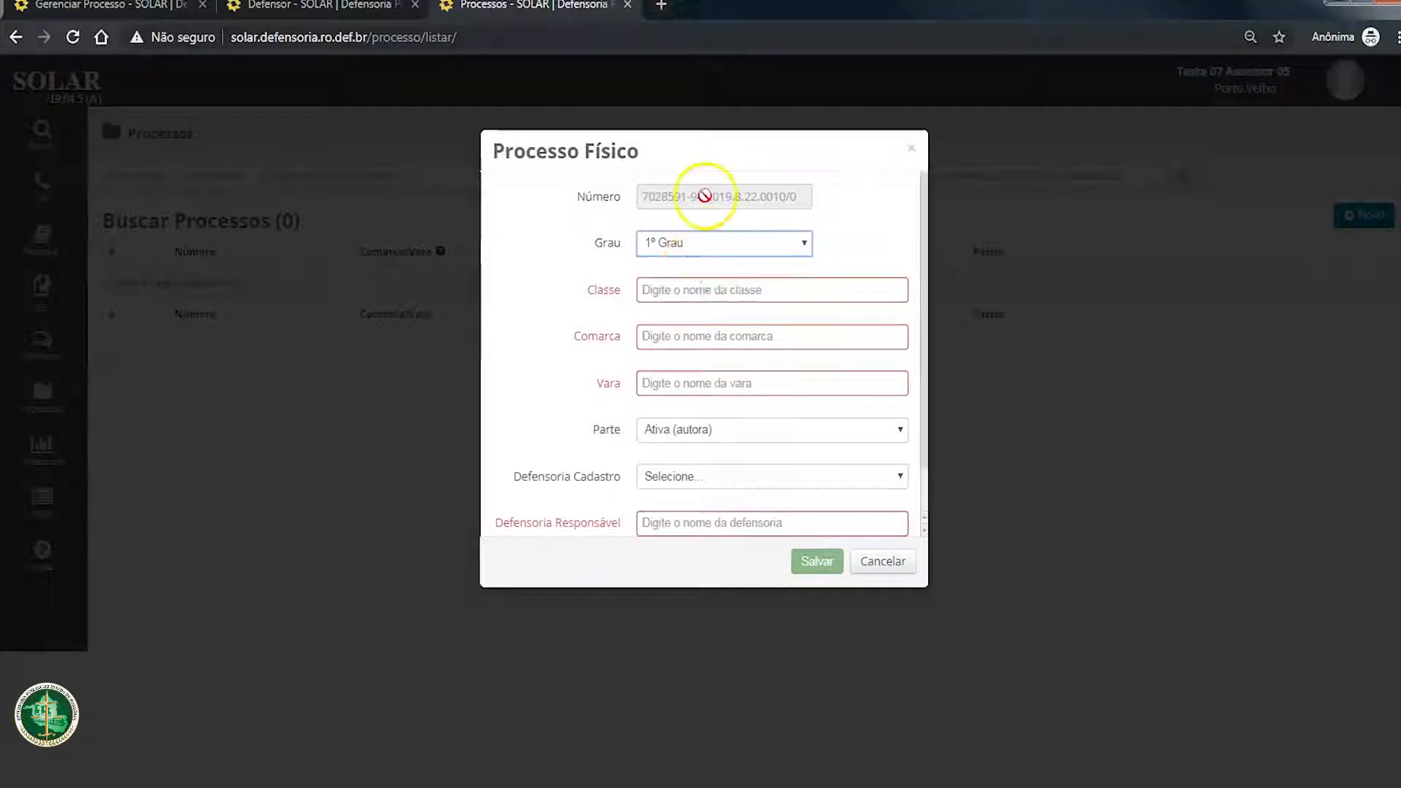
{"action": "left_click", "coordinate": [667, 290]}
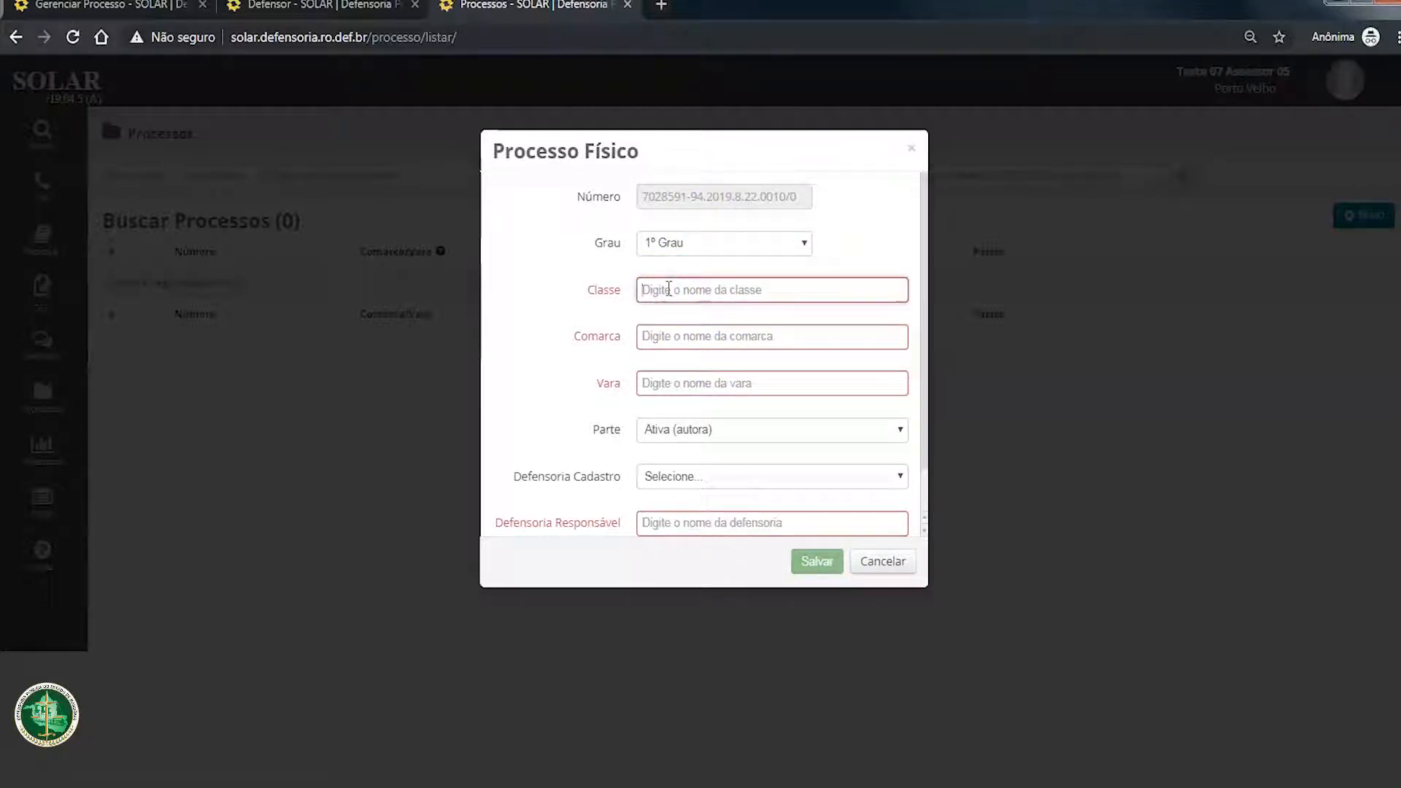
{"action": "type", "text": "POSSE"}
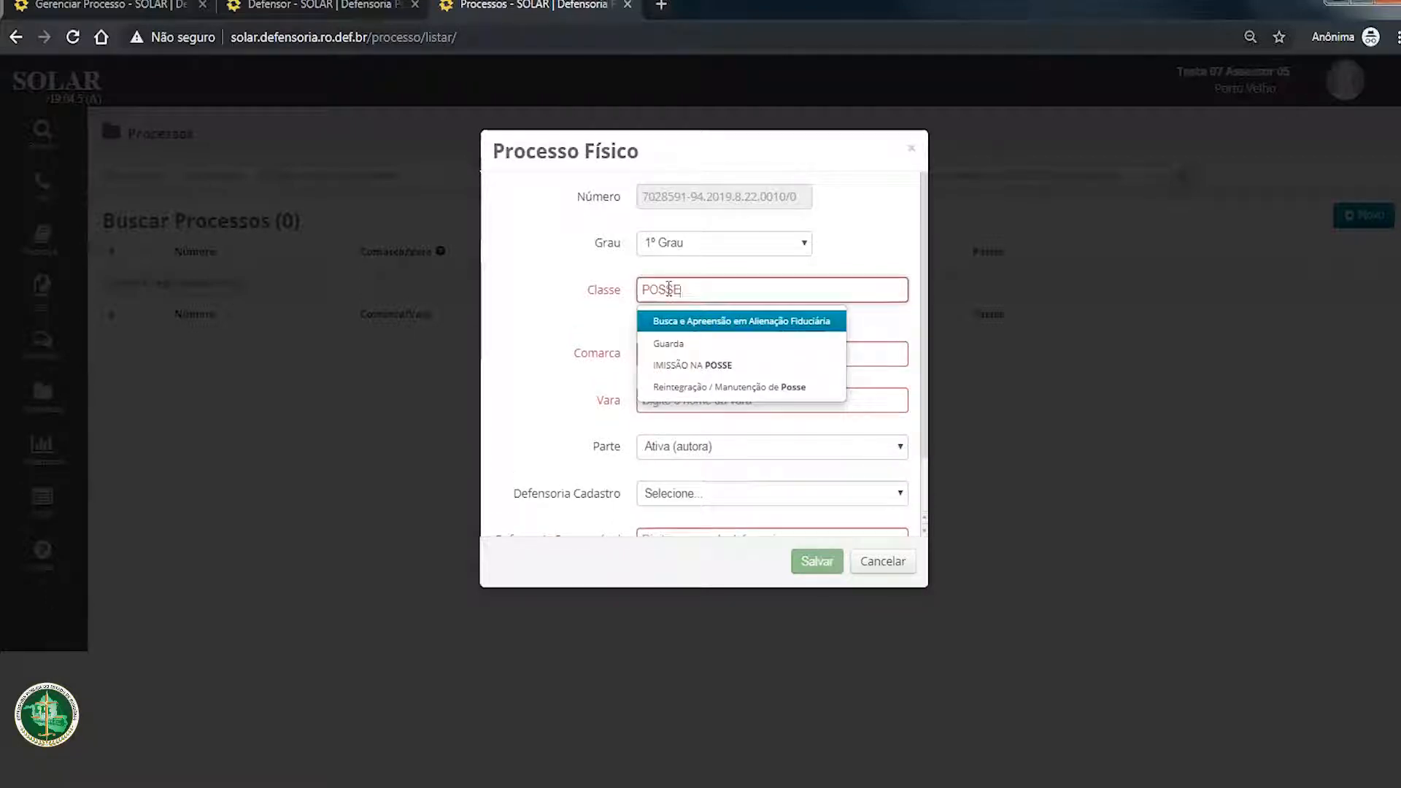
{"action": "key", "text": "Down"}
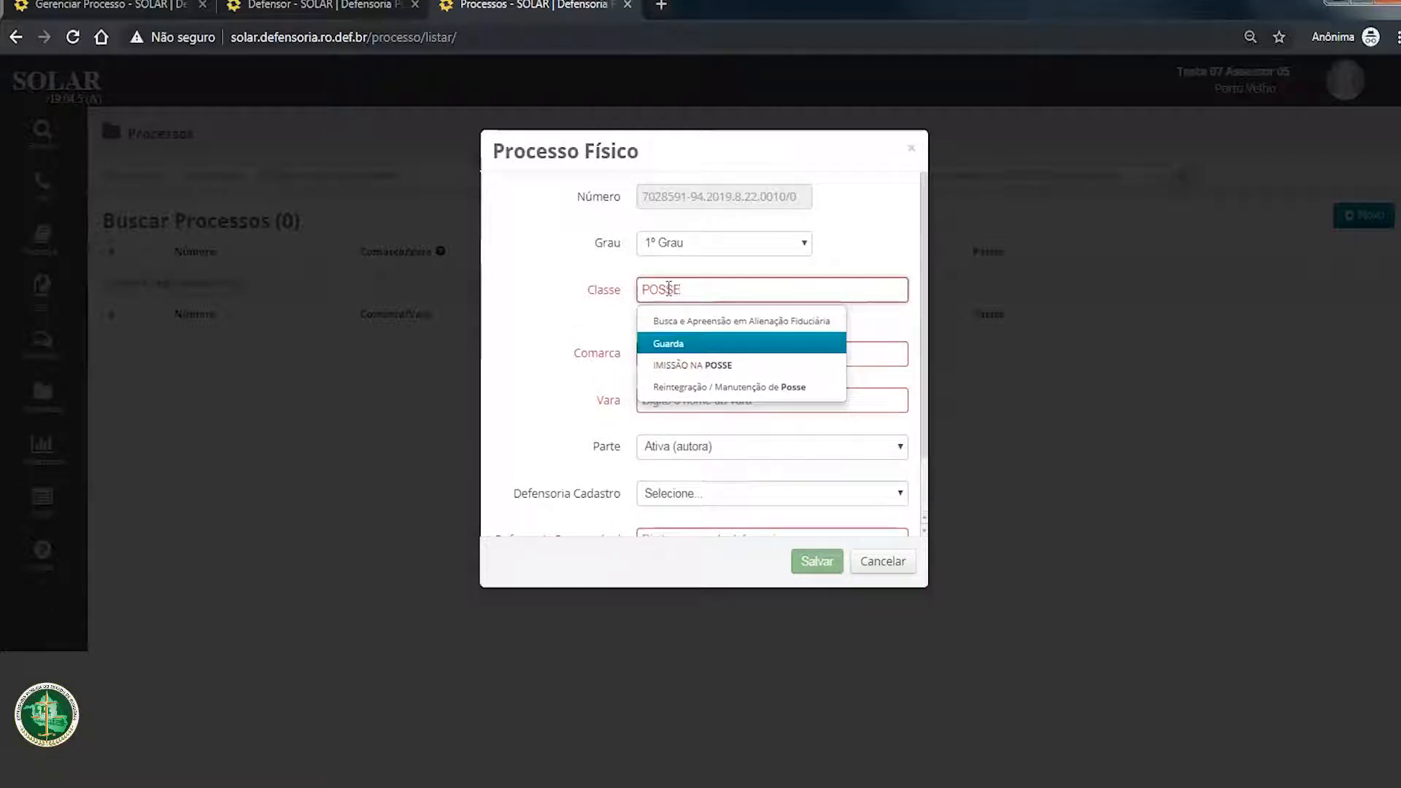
{"action": "key", "text": "Up"}
{"action": "key", "text": "Tab"}
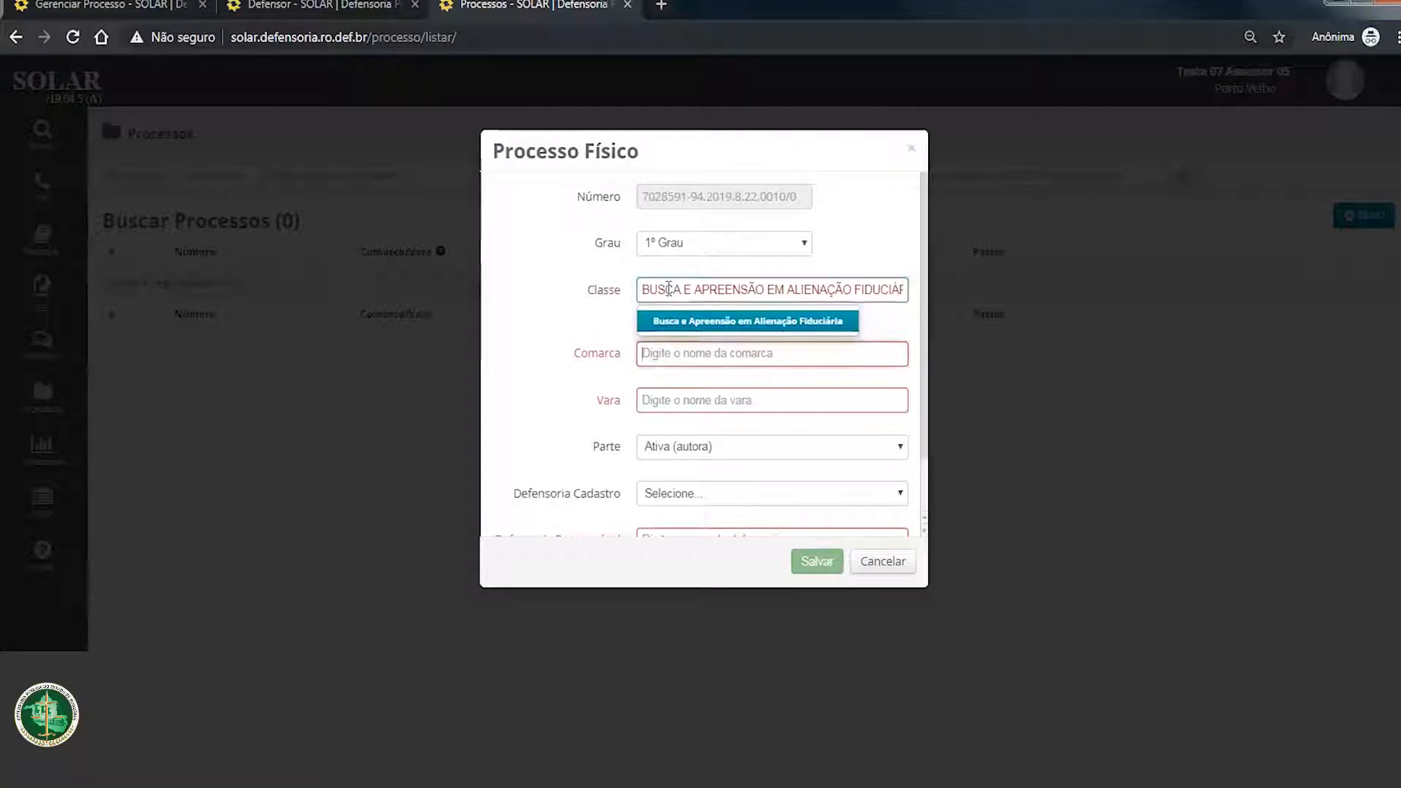
Step: Fill in Porto Velho as the Comarca and 2ª Vara Cível as the Vara
{"action": "type", "text": "PORT"}
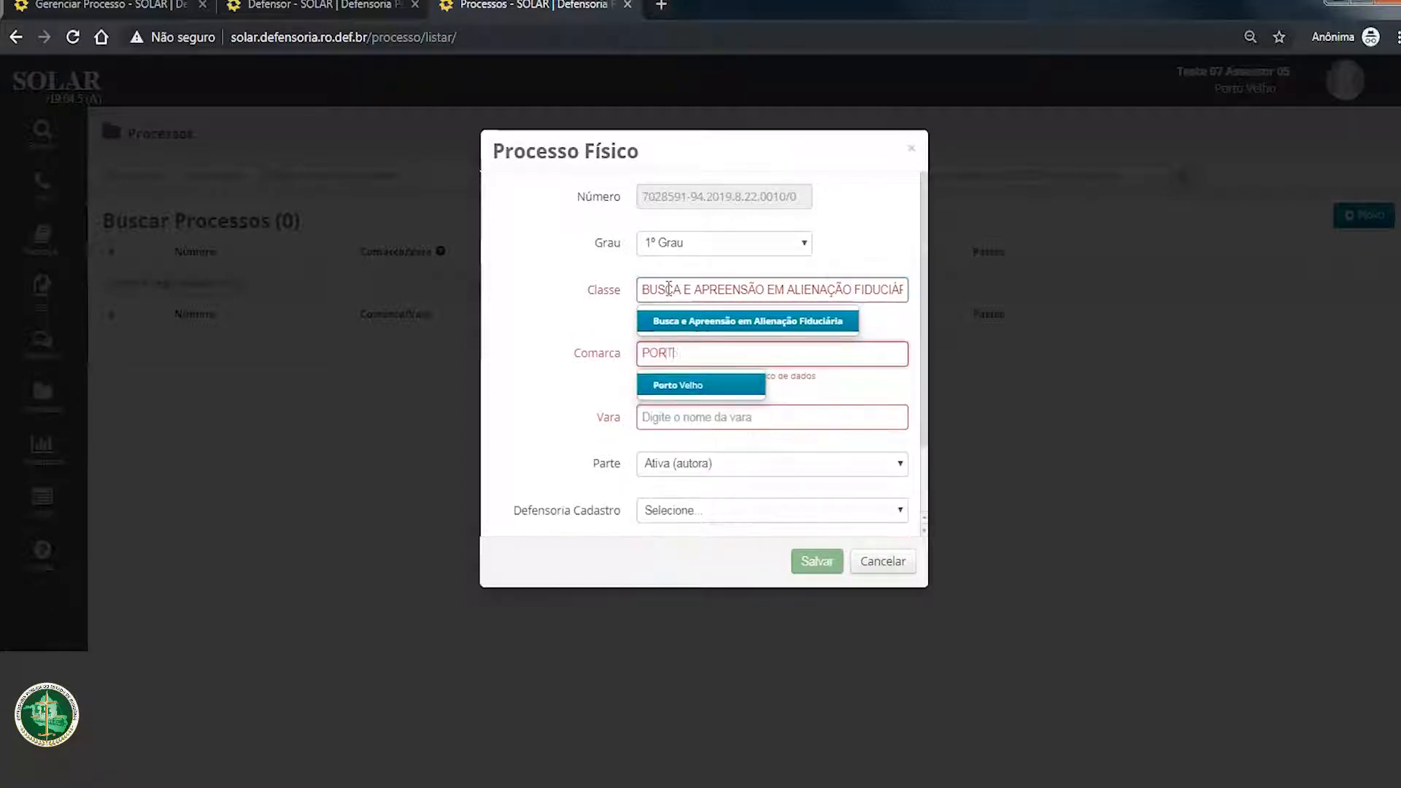
{"action": "type", "text": "O"}
{"action": "key", "text": "Tab"}
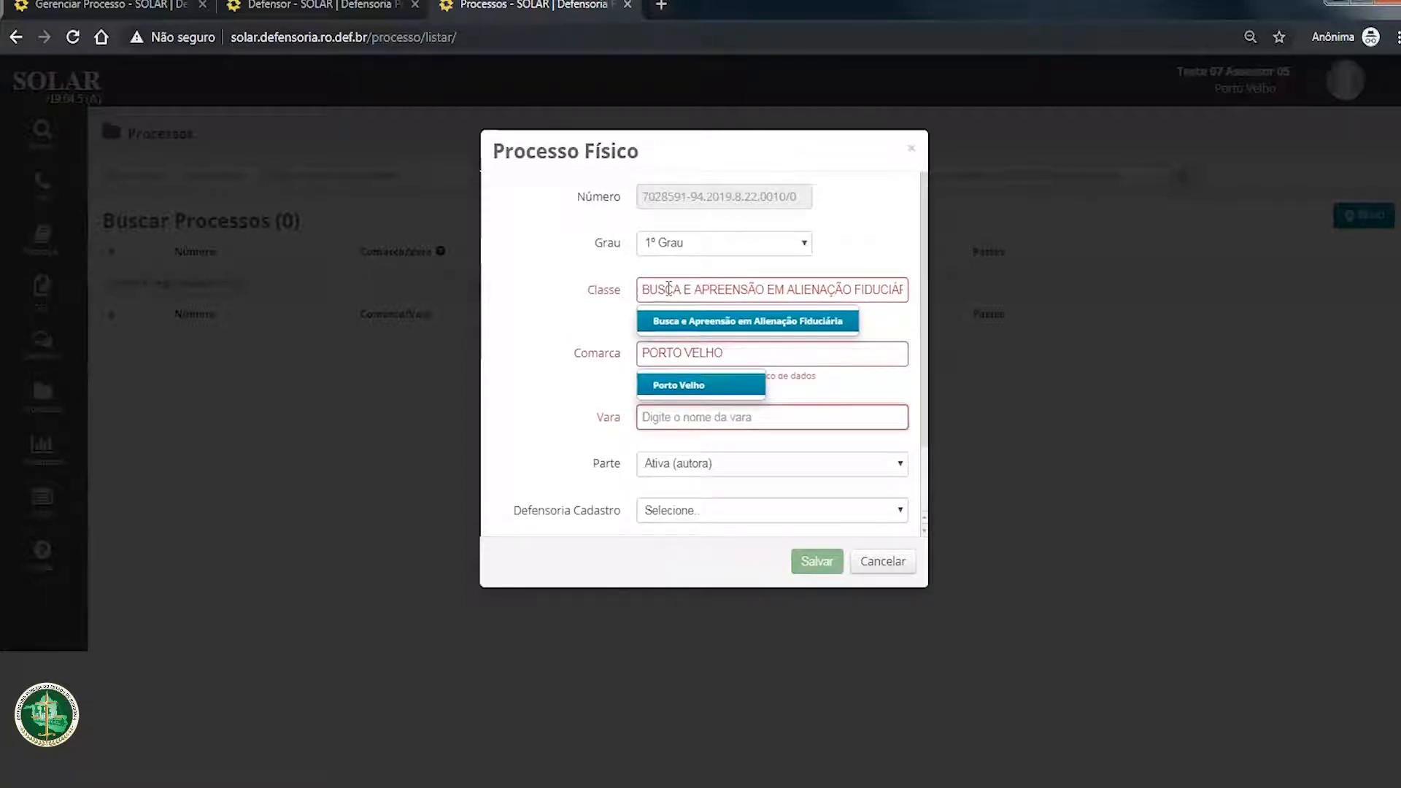
{"action": "type", "text": "2ª"}
{"action": "key", "text": "Down"}
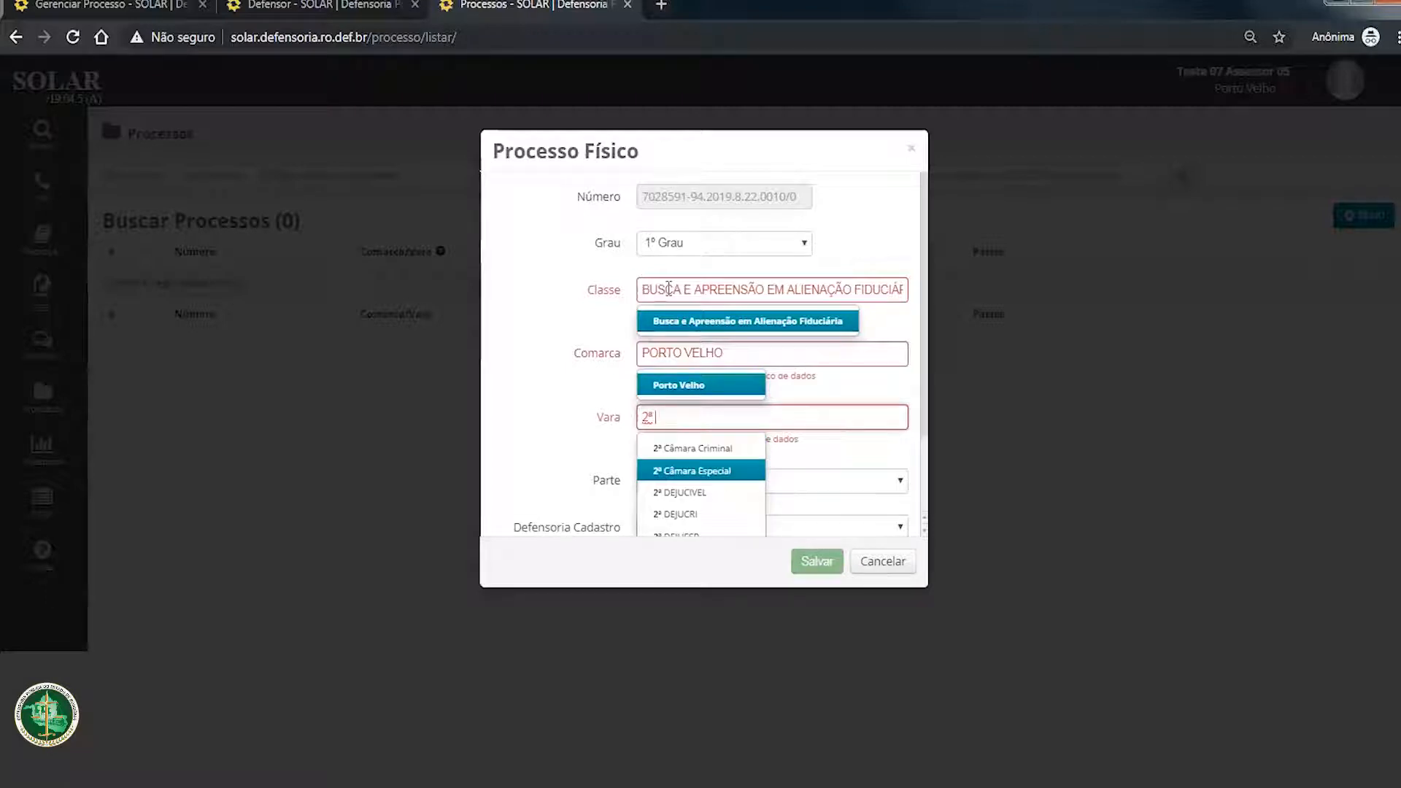
{"action": "type", "text": "VARA"}
{"action": "key", "text": "Tab"}
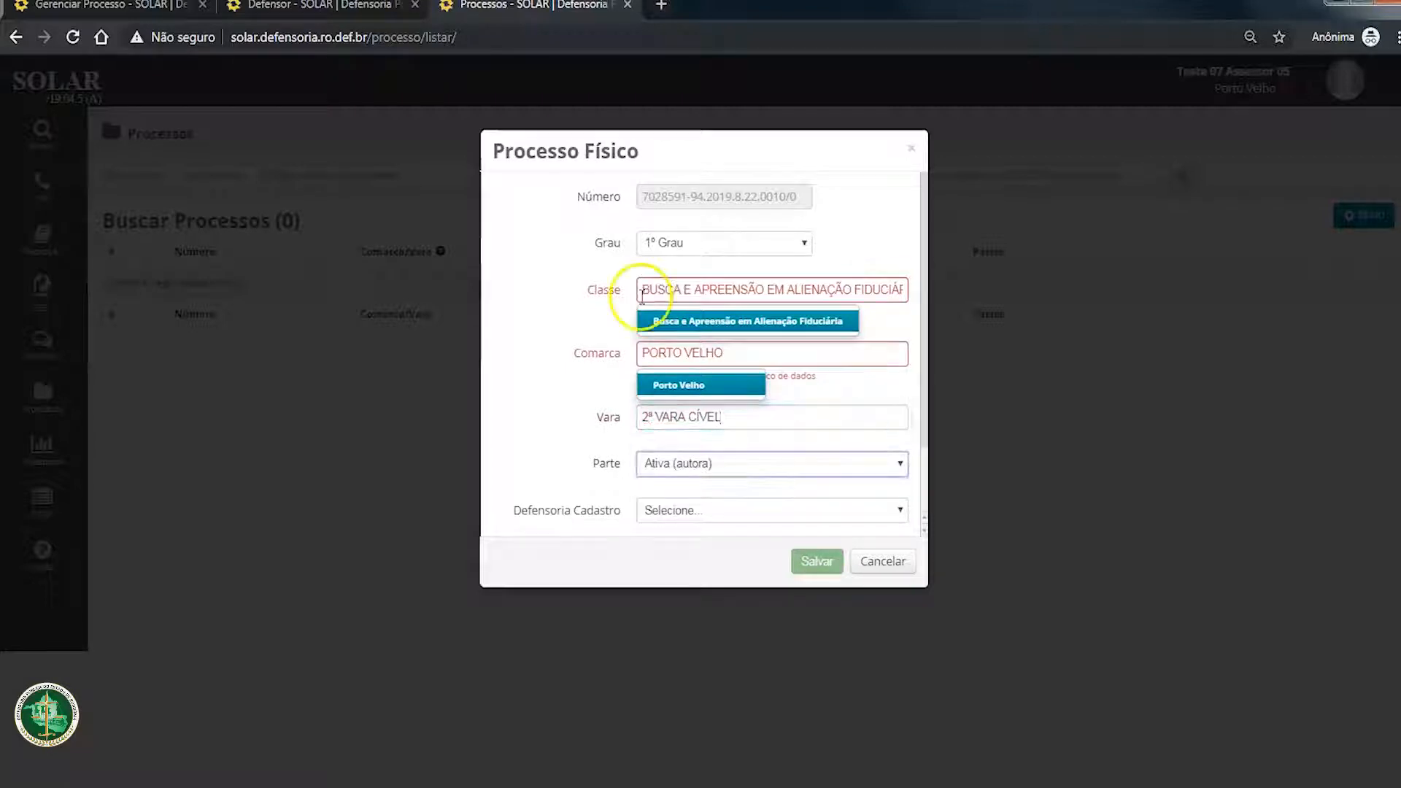
Step: Set Parte to Passiva (ré) and choose 6ª Defensoria Teste as the Defensoria Cadastro
{"action": "left_click", "coordinate": [712, 463]}
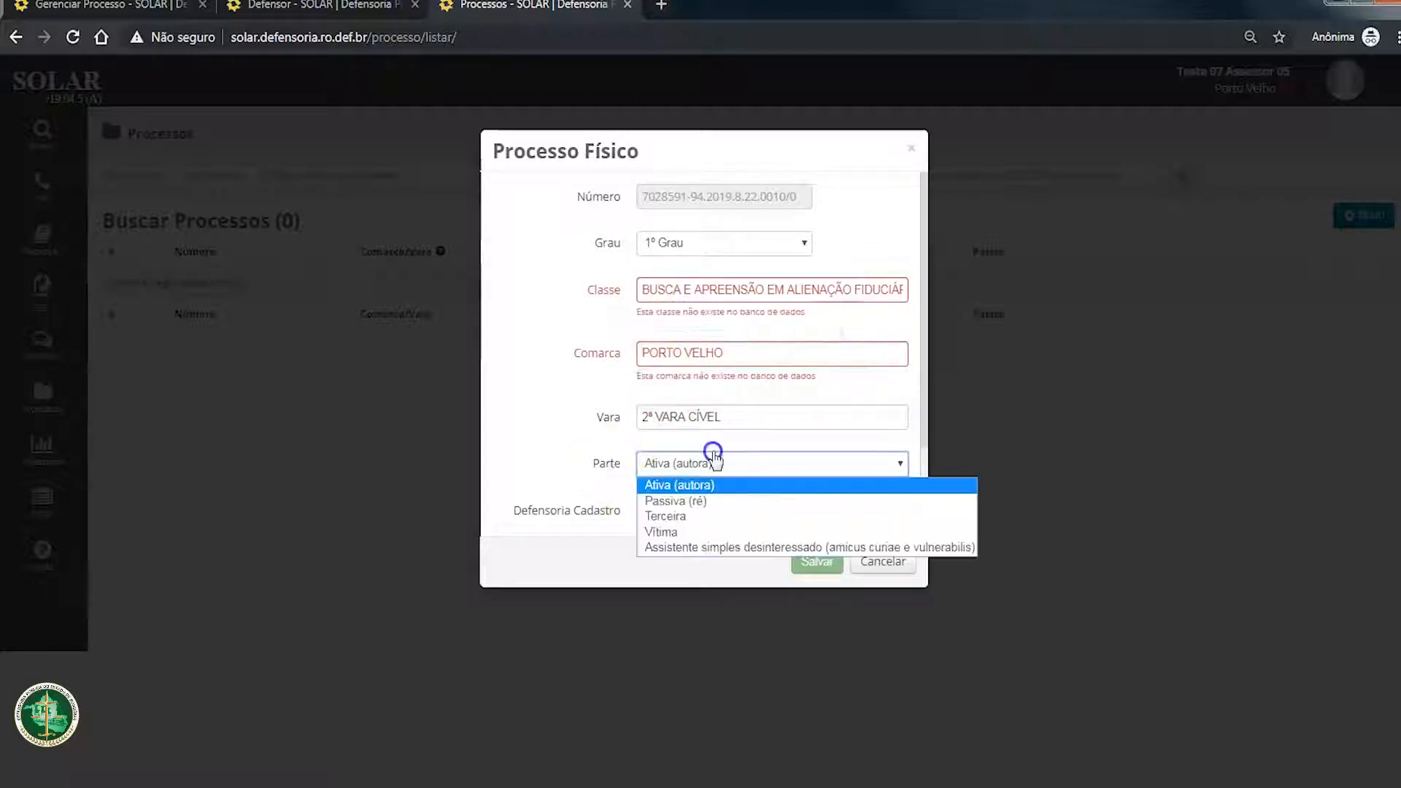
{"action": "left_click", "coordinate": [746, 509]}
{"action": "scroll", "coordinate": [544, 423], "scroll_direction": "down", "scroll_amount": 2}
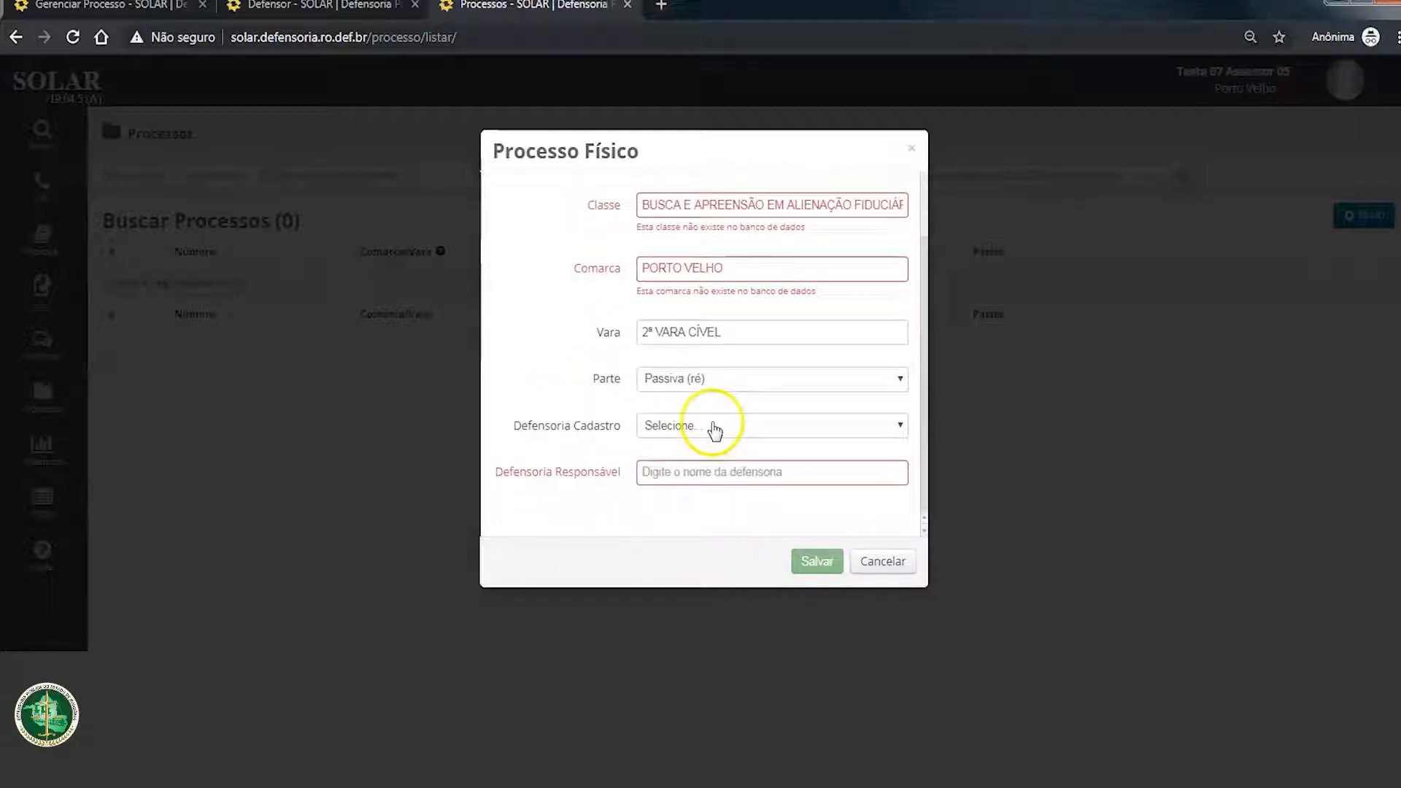
{"action": "left_click", "coordinate": [686, 431]}
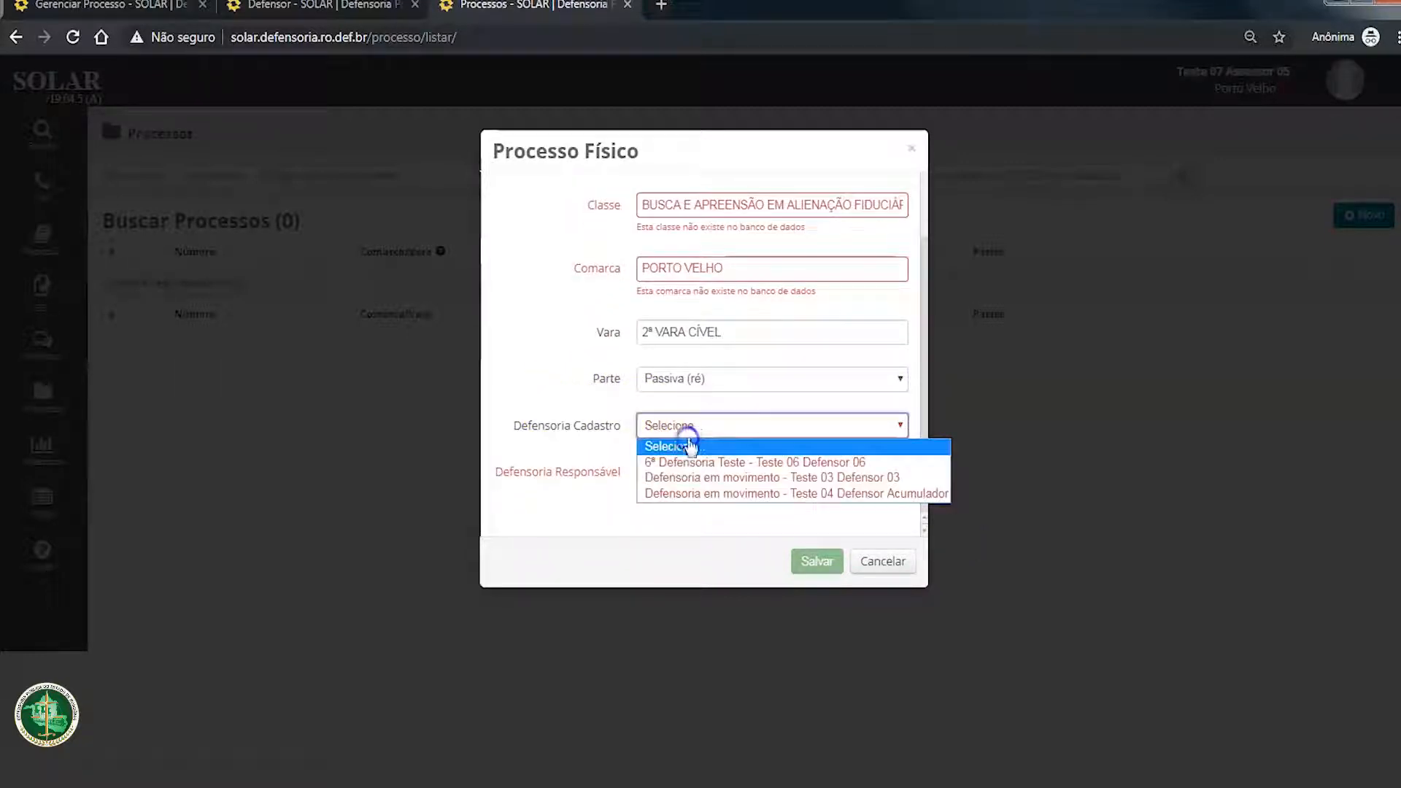
{"action": "left_click", "coordinate": [716, 463]}
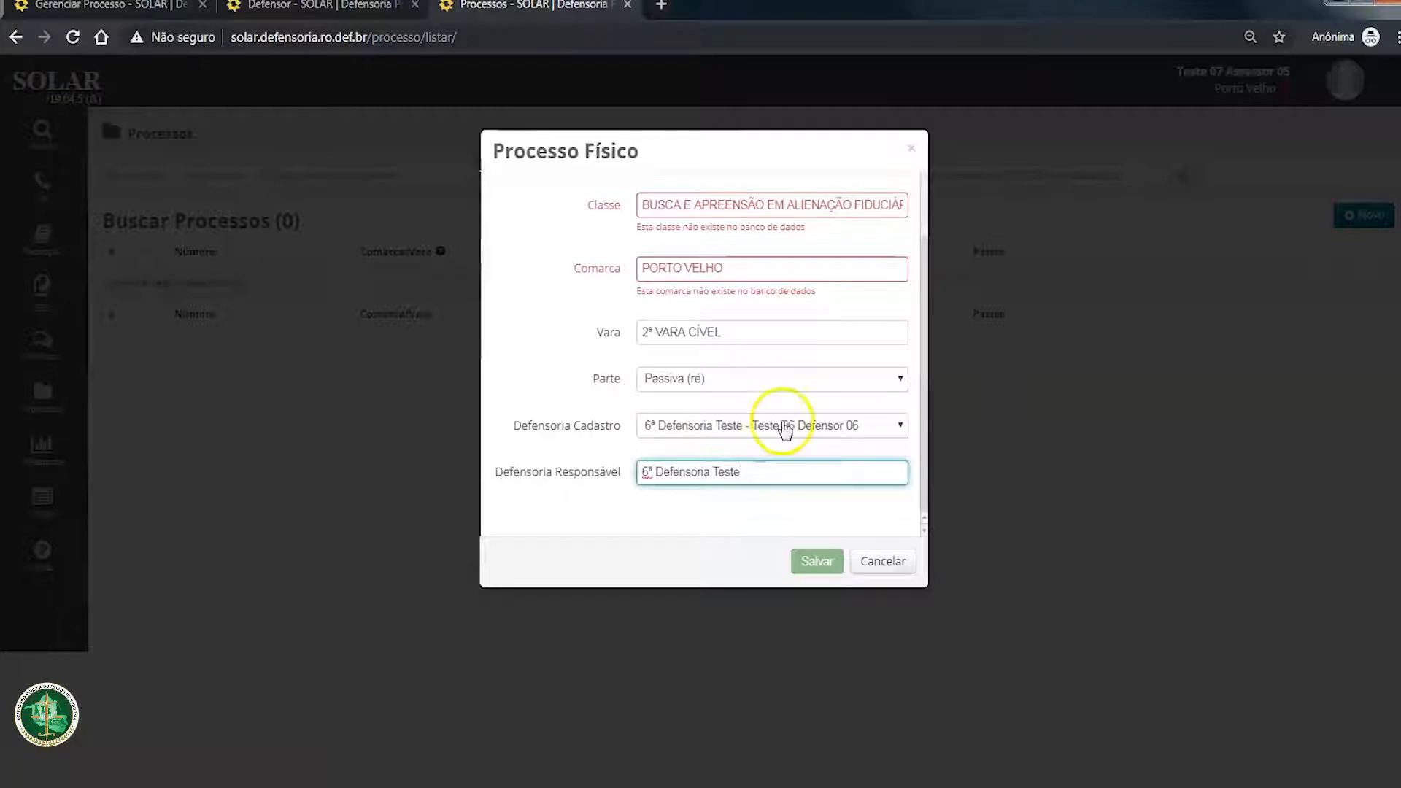
Step: Correct the Comarca by picking the suggested Porto Velho entry
{"action": "scroll", "coordinate": [741, 437], "scroll_direction": "up", "scroll_amount": 2}
{"action": "left_click", "coordinate": [891, 354]}
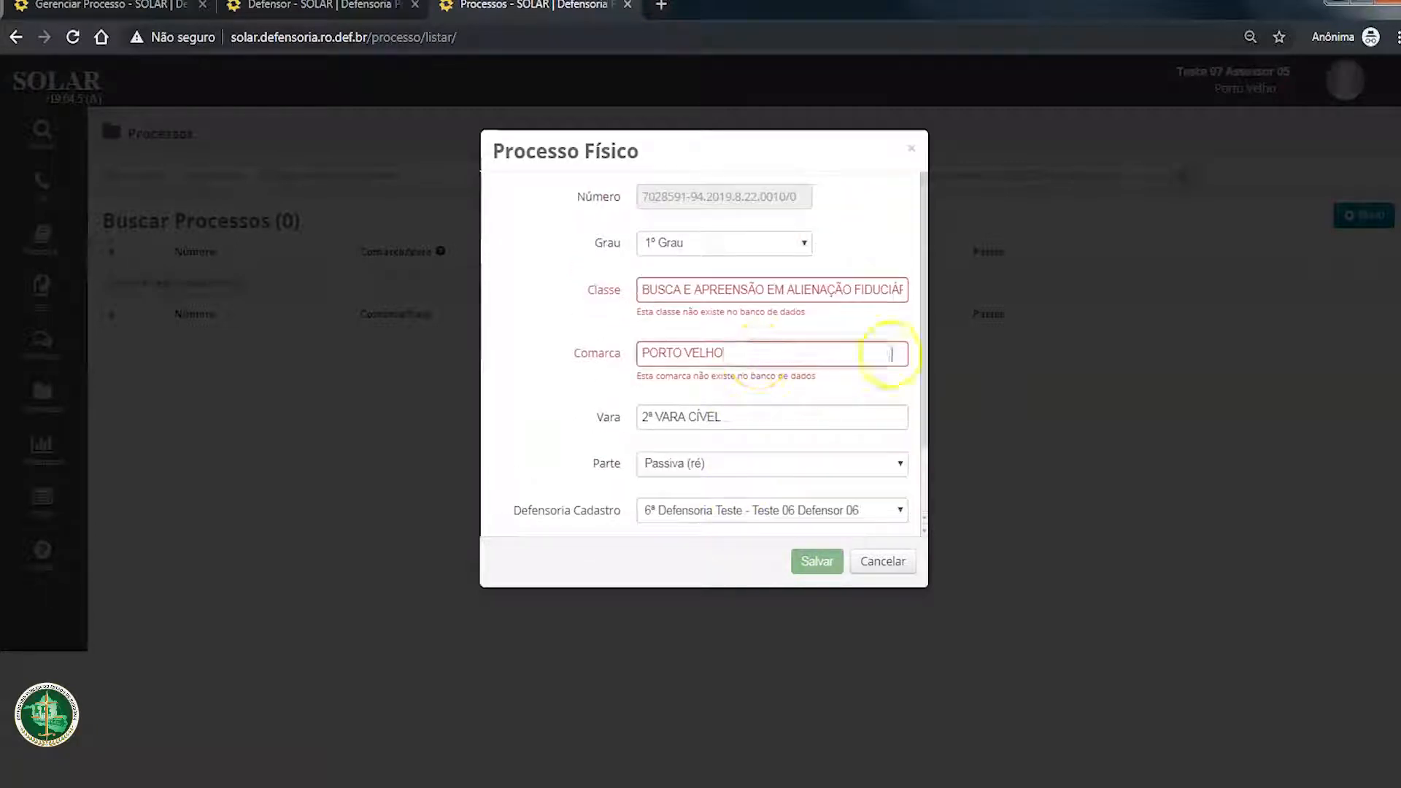
{"action": "key", "text": "BackSpace"}
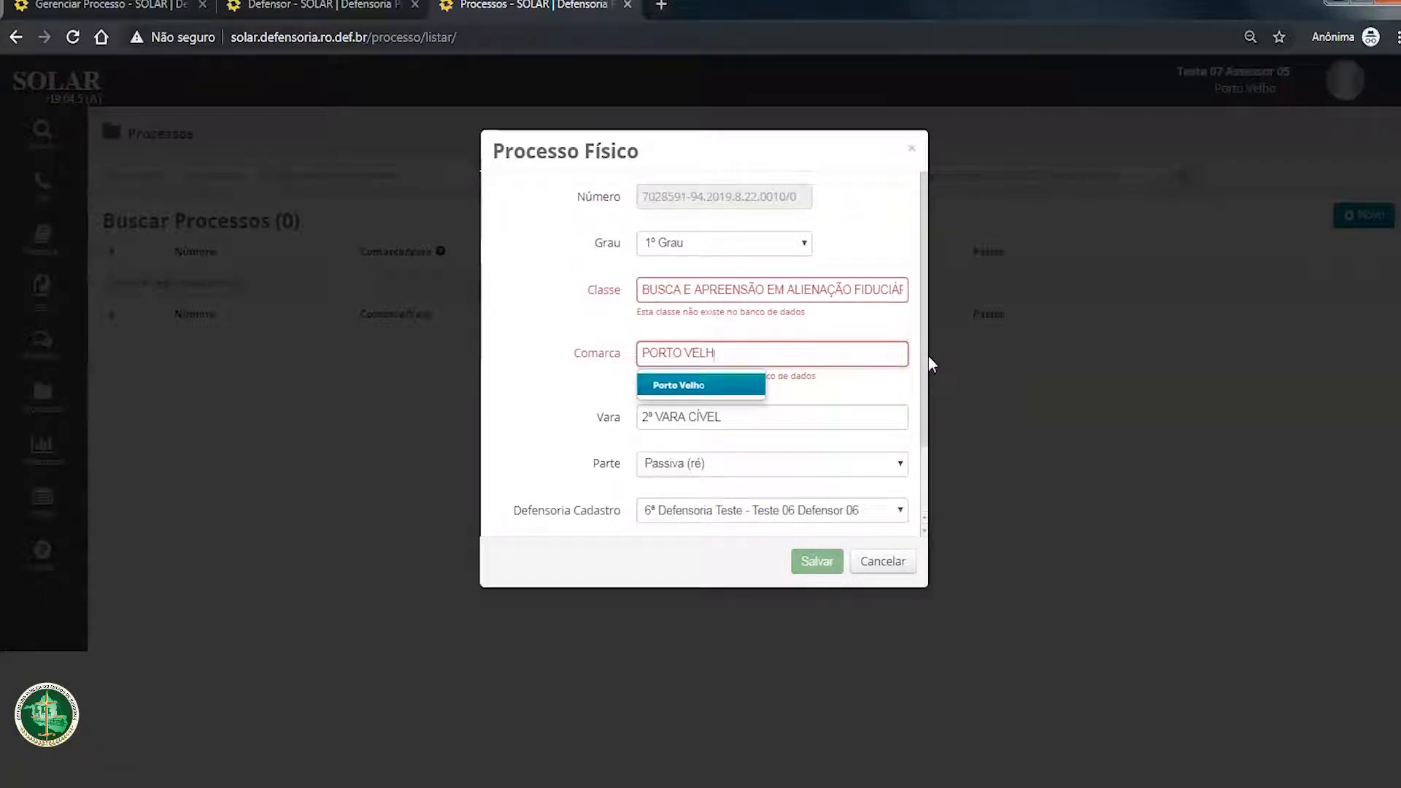
{"action": "left_click", "coordinate": [695, 386]}
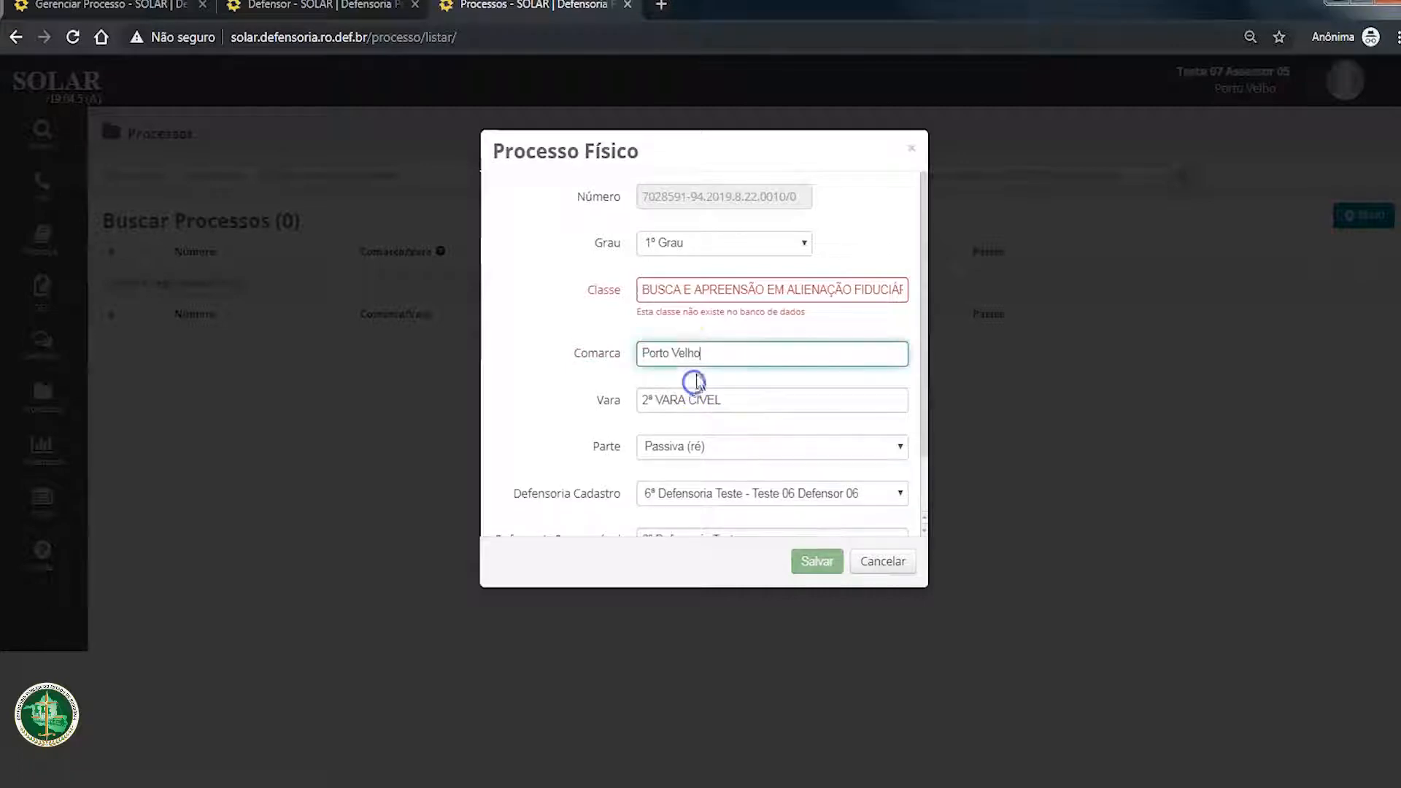
Step: Correct the Classe by picking the suggested Busca e Apreensão em Alienação Fiduciária entry, and save the physical process
{"action": "left_click", "coordinate": [828, 289]}
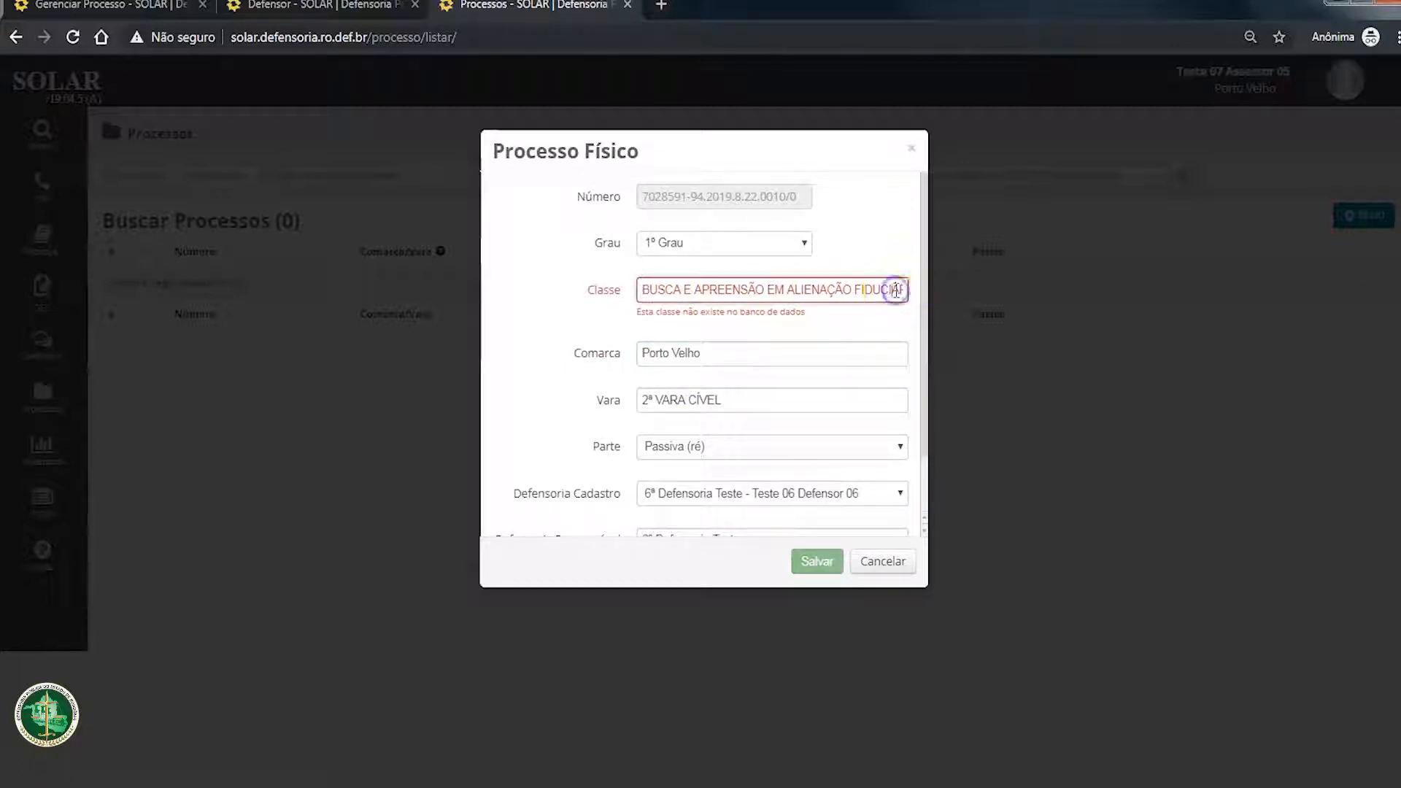
{"action": "key", "text": "End"}
{"action": "key", "text": "BackSpace"}
{"action": "type", "text": "A"}
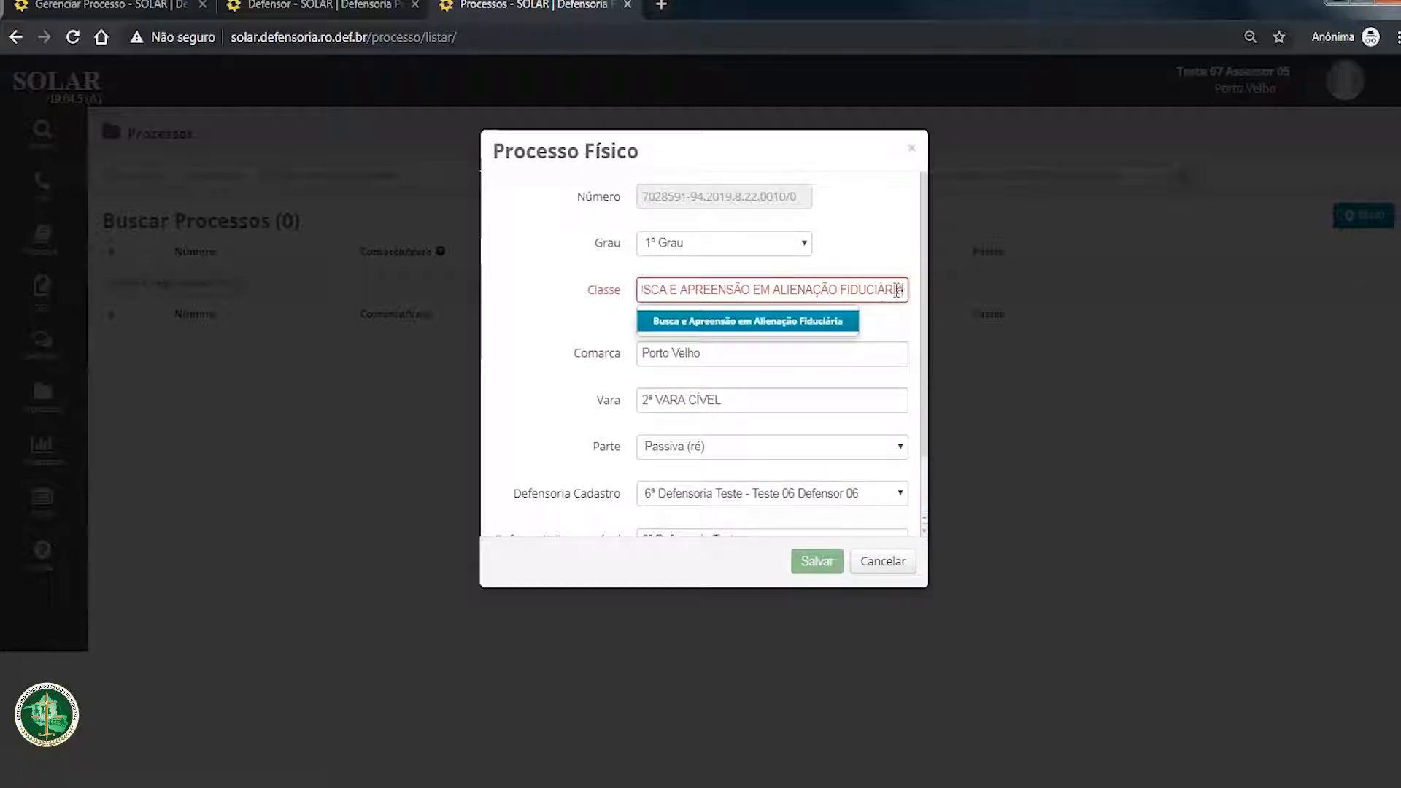
{"action": "left_click", "coordinate": [831, 321]}
{"action": "scroll", "coordinate": [783, 299], "scroll_direction": "down", "scroll_amount": 1}
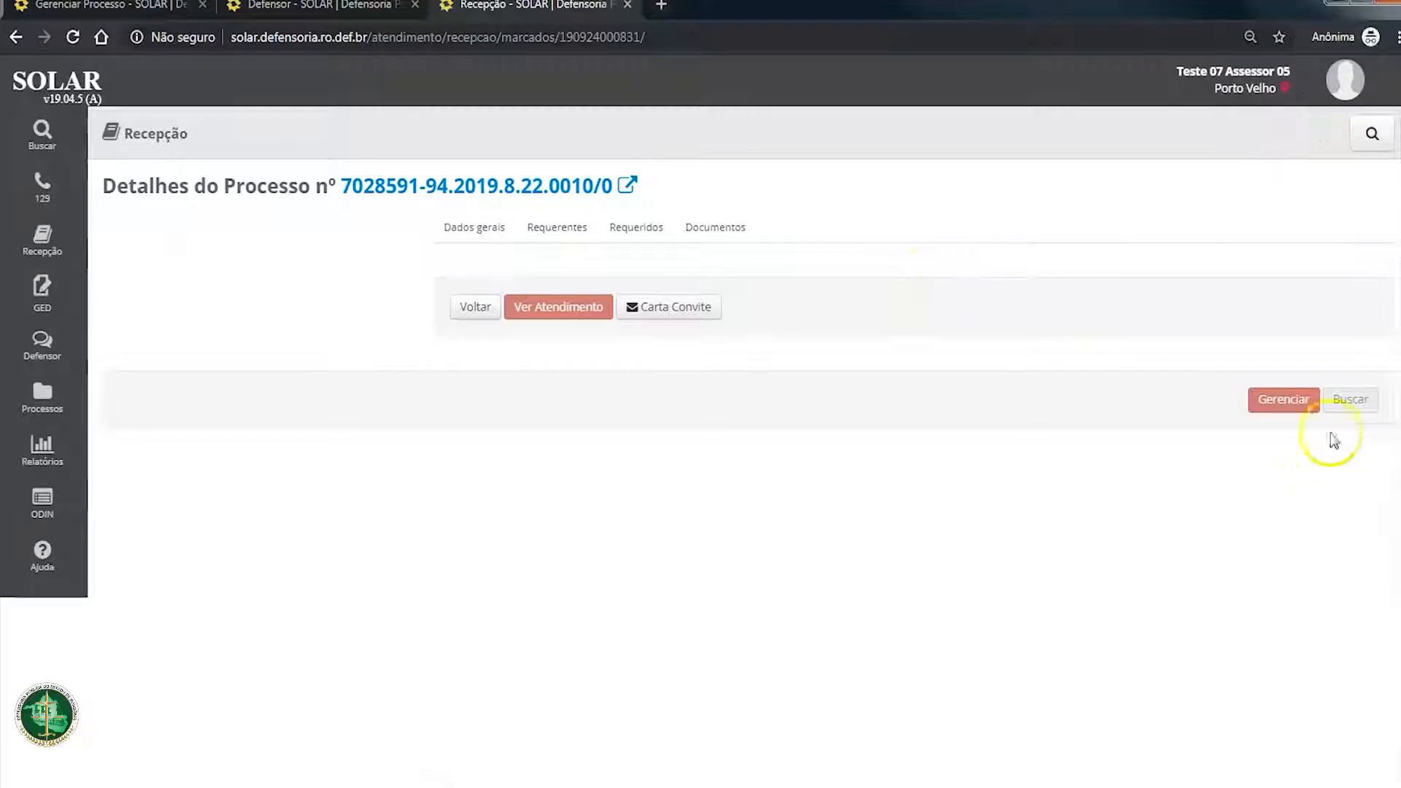
Step: Add a requerente to the process by searching for TESTE and confirming a person from the list
{"action": "left_click", "coordinate": [556, 227]}
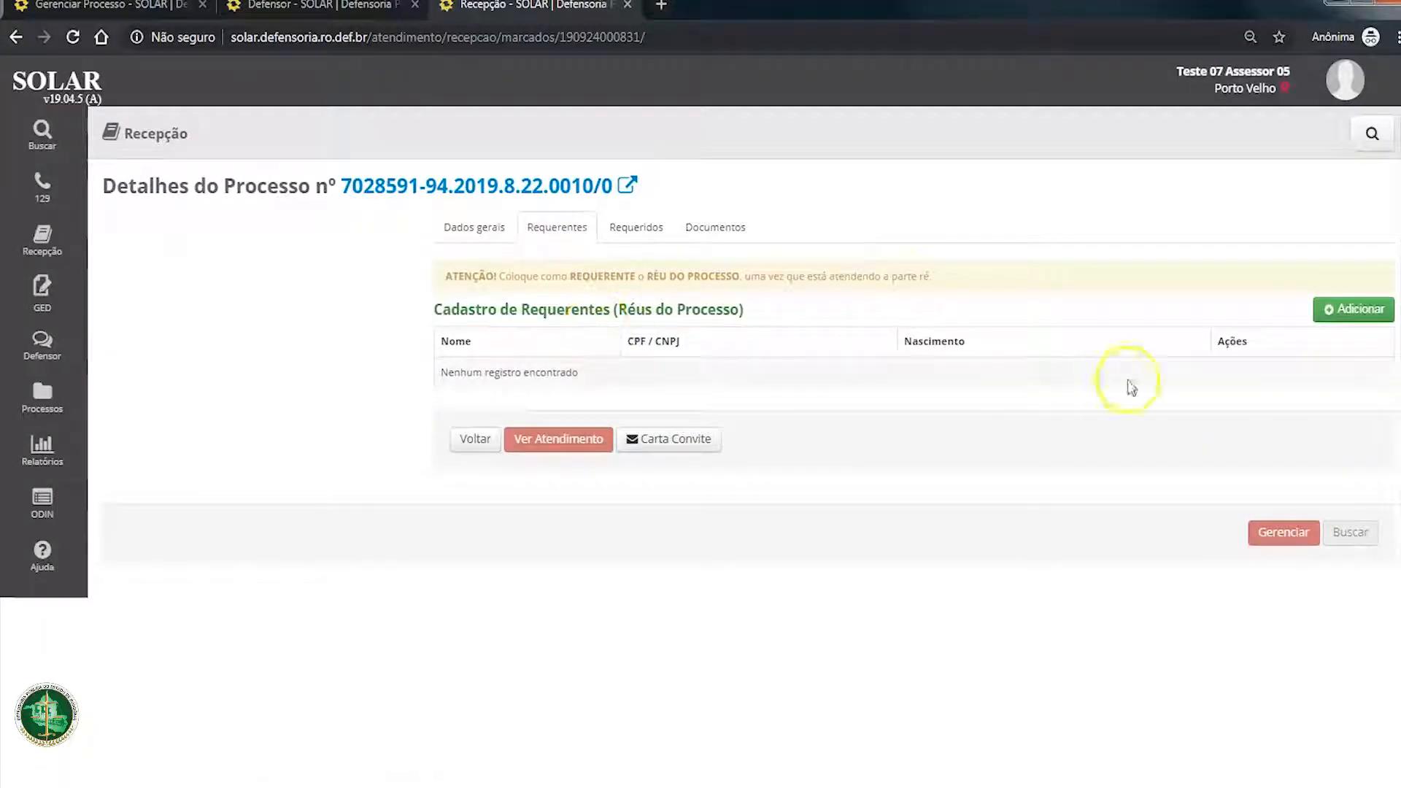
{"action": "left_click", "coordinate": [1329, 311]}
{"action": "left_click", "coordinate": [702, 339]}
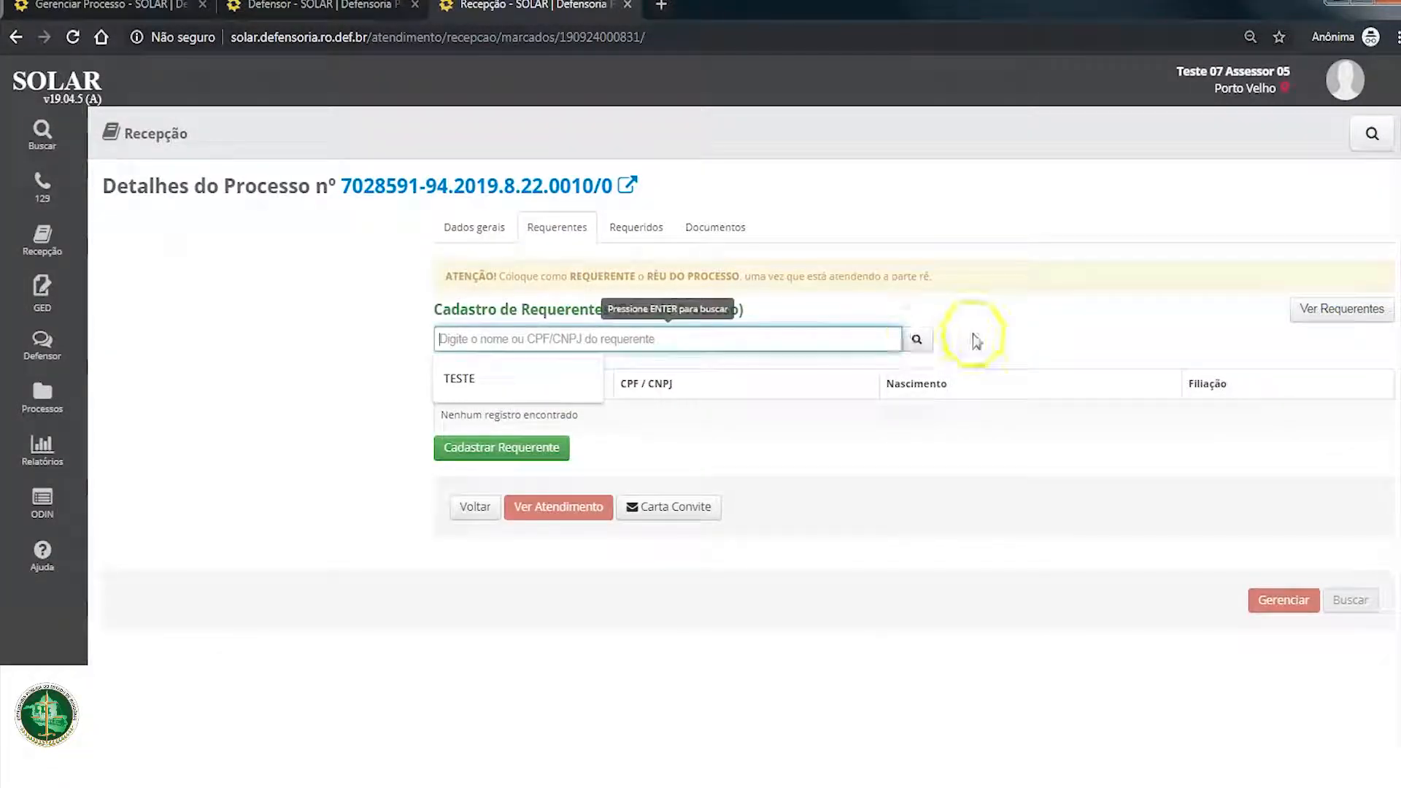
{"action": "type", "text": "TE"}
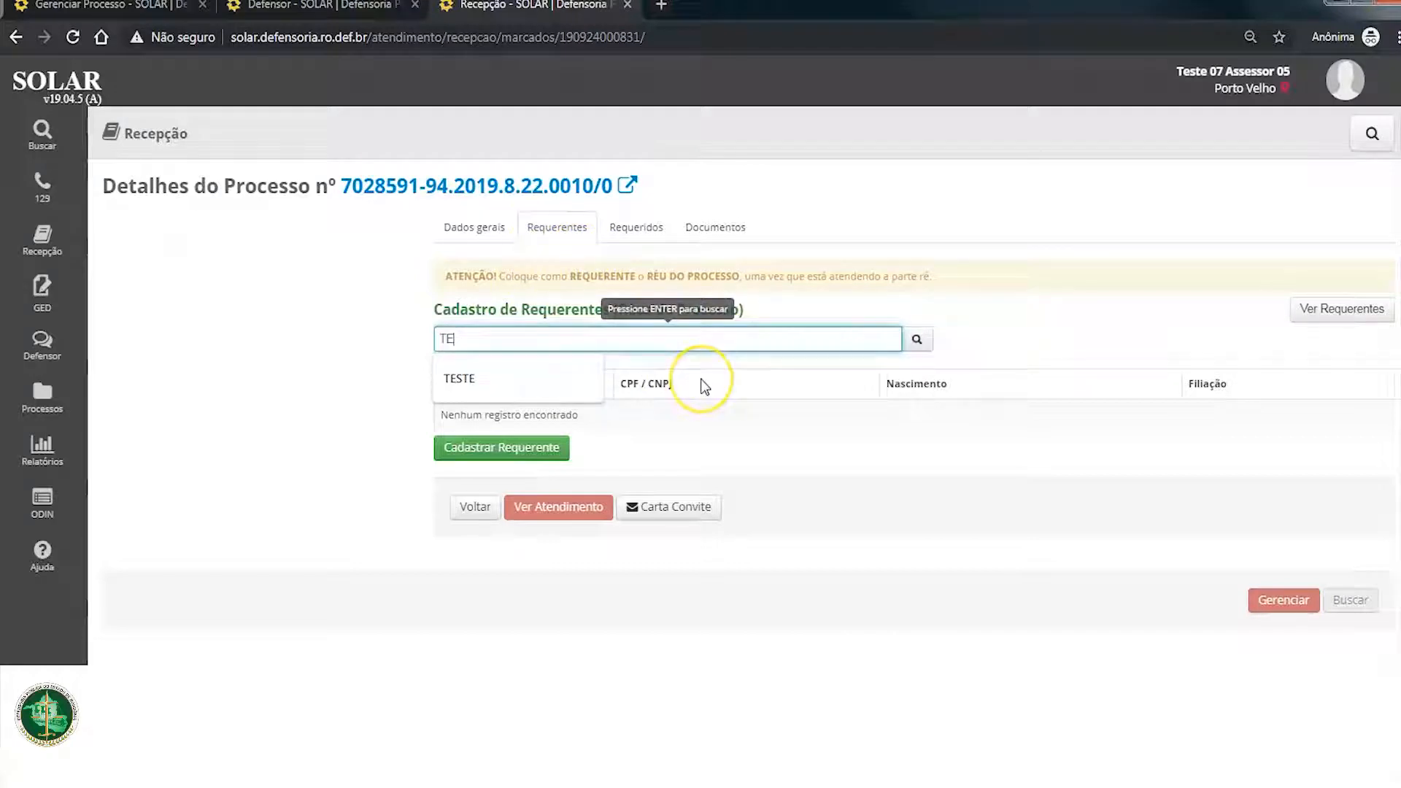
{"action": "type", "text": "STE"}
{"action": "scroll", "coordinate": [572, 584], "scroll_direction": "down", "scroll_amount": 5}
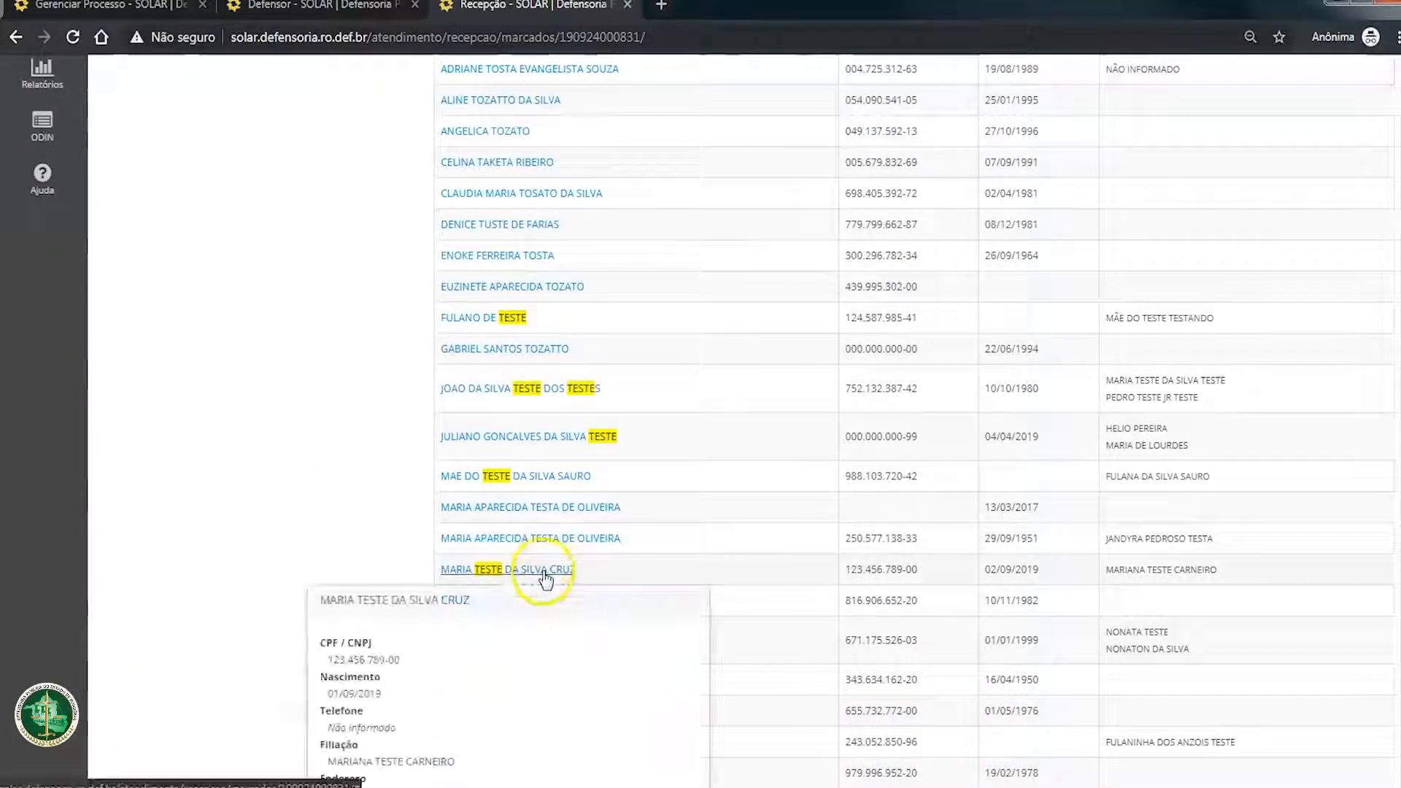
{"action": "left_click", "coordinate": [543, 572]}
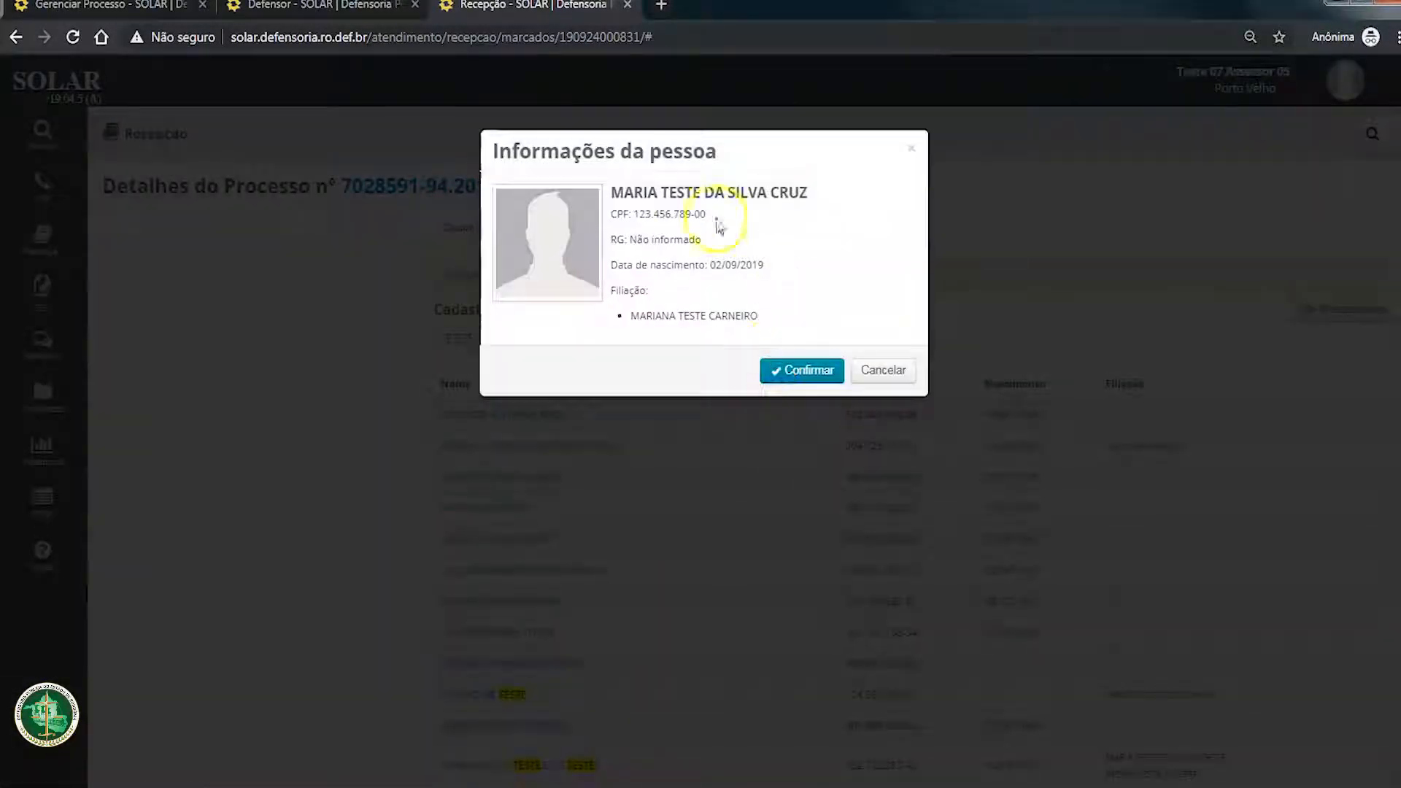
{"action": "left_click", "coordinate": [807, 370]}
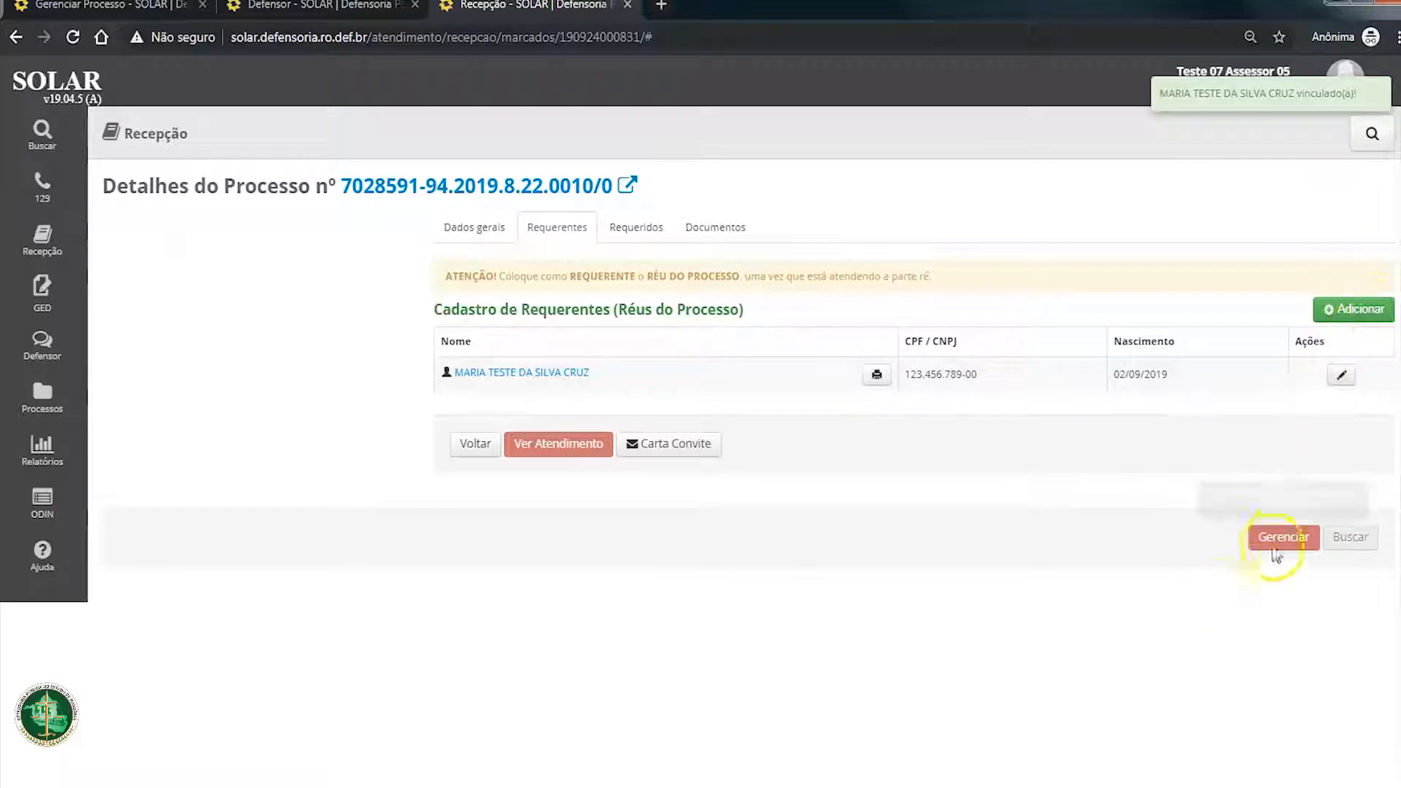
Step: Reload the process details and open the process for management
{"action": "left_click", "coordinate": [70, 34]}
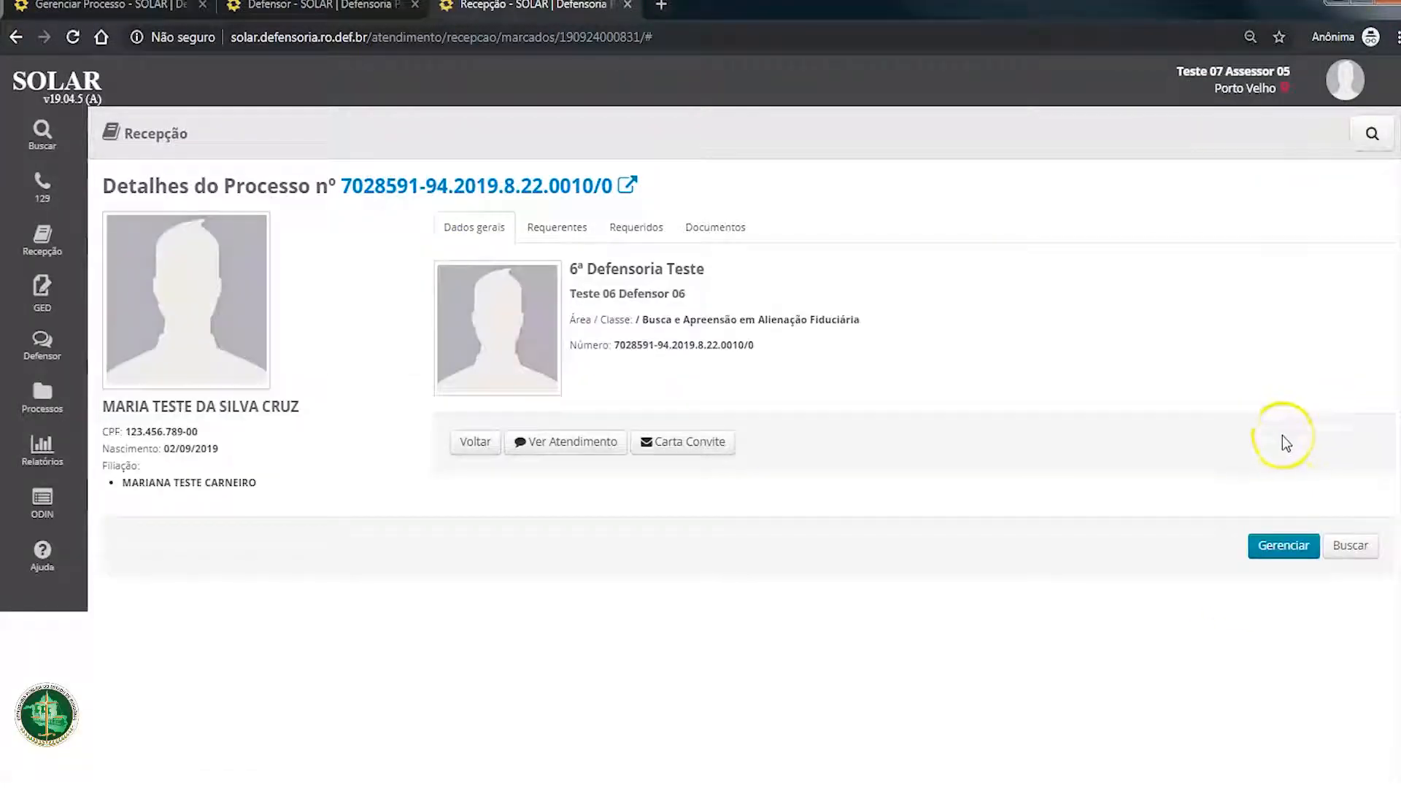
{"action": "left_click", "coordinate": [1283, 545]}
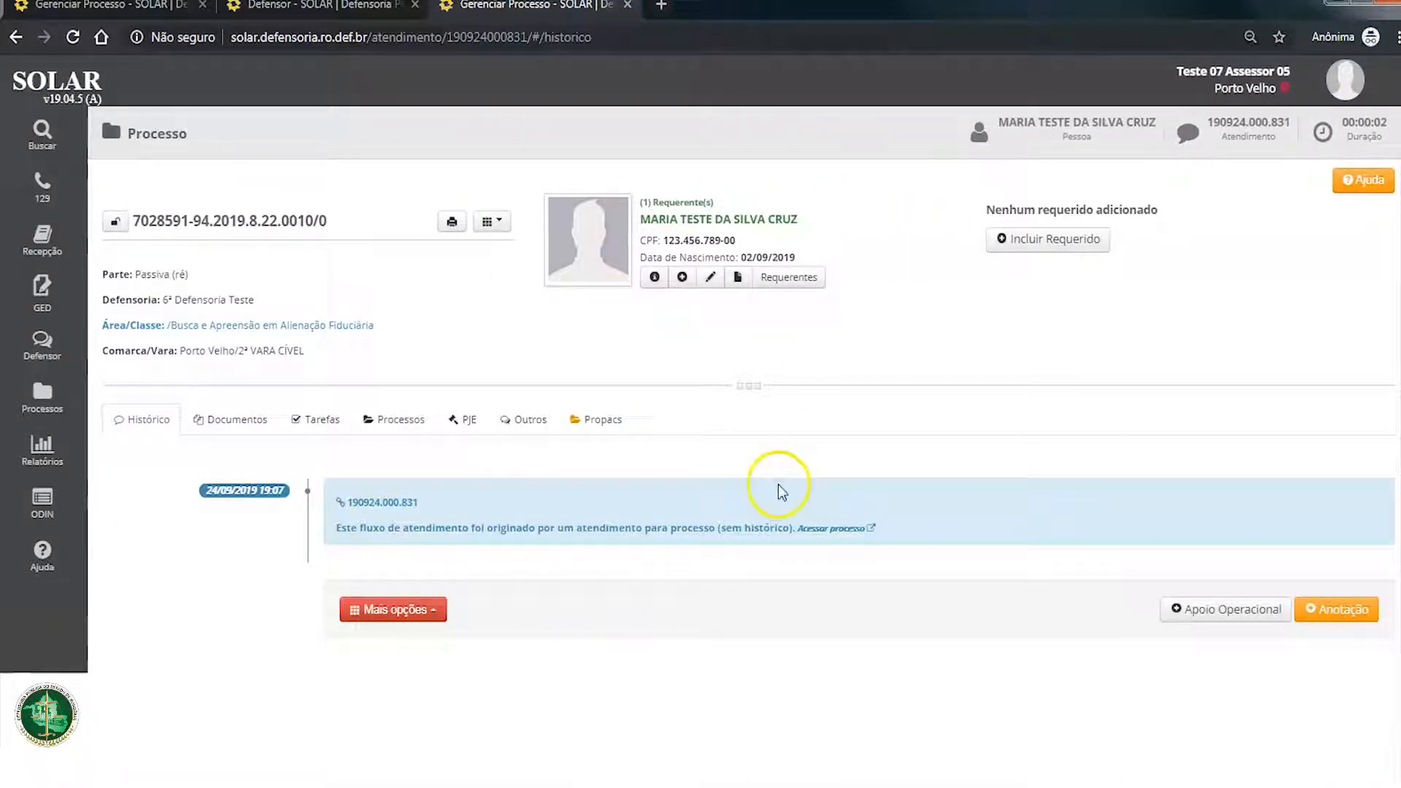
Step: Review the linked physical process's data and phases, and check the PJE section for that process
{"action": "left_click", "coordinate": [395, 422]}
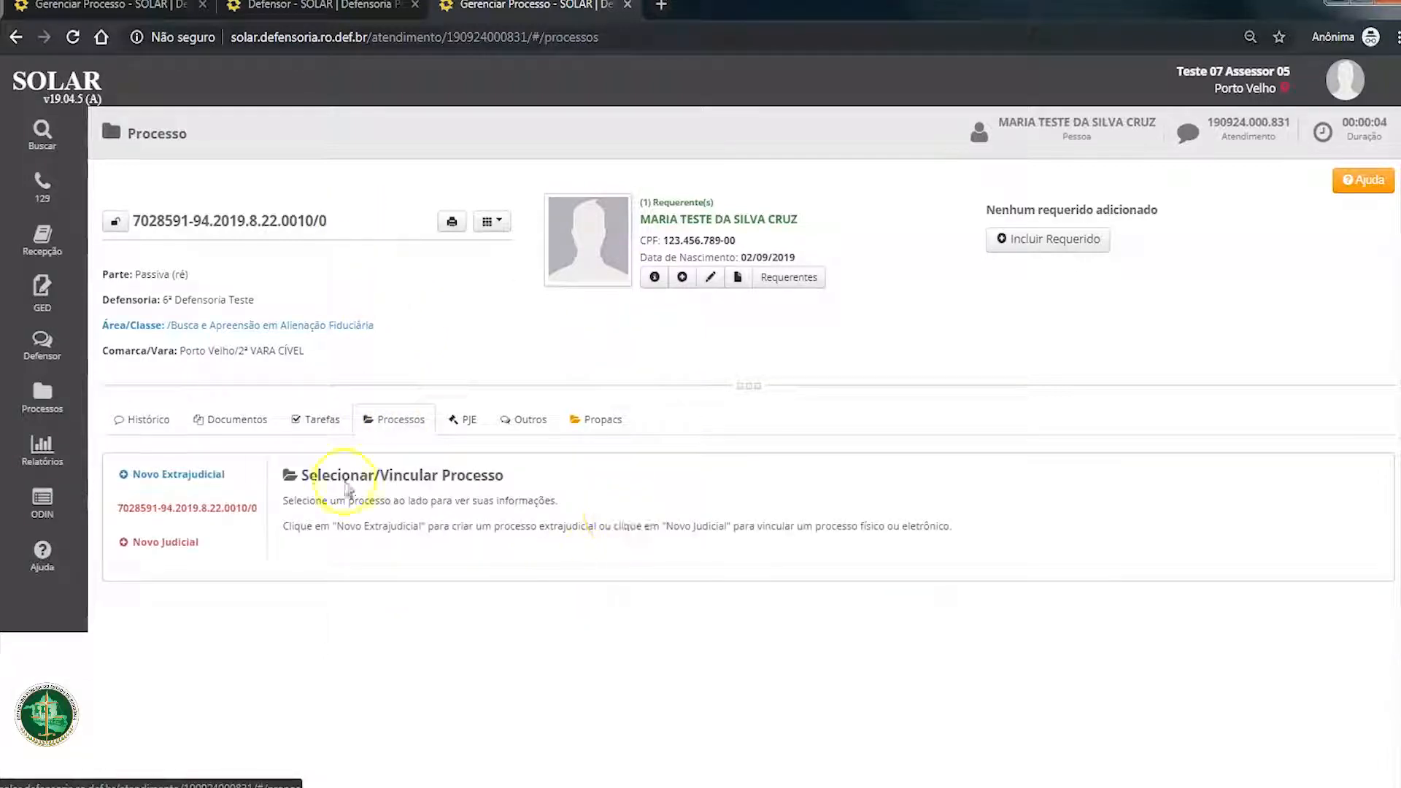
{"action": "left_click", "coordinate": [240, 507]}
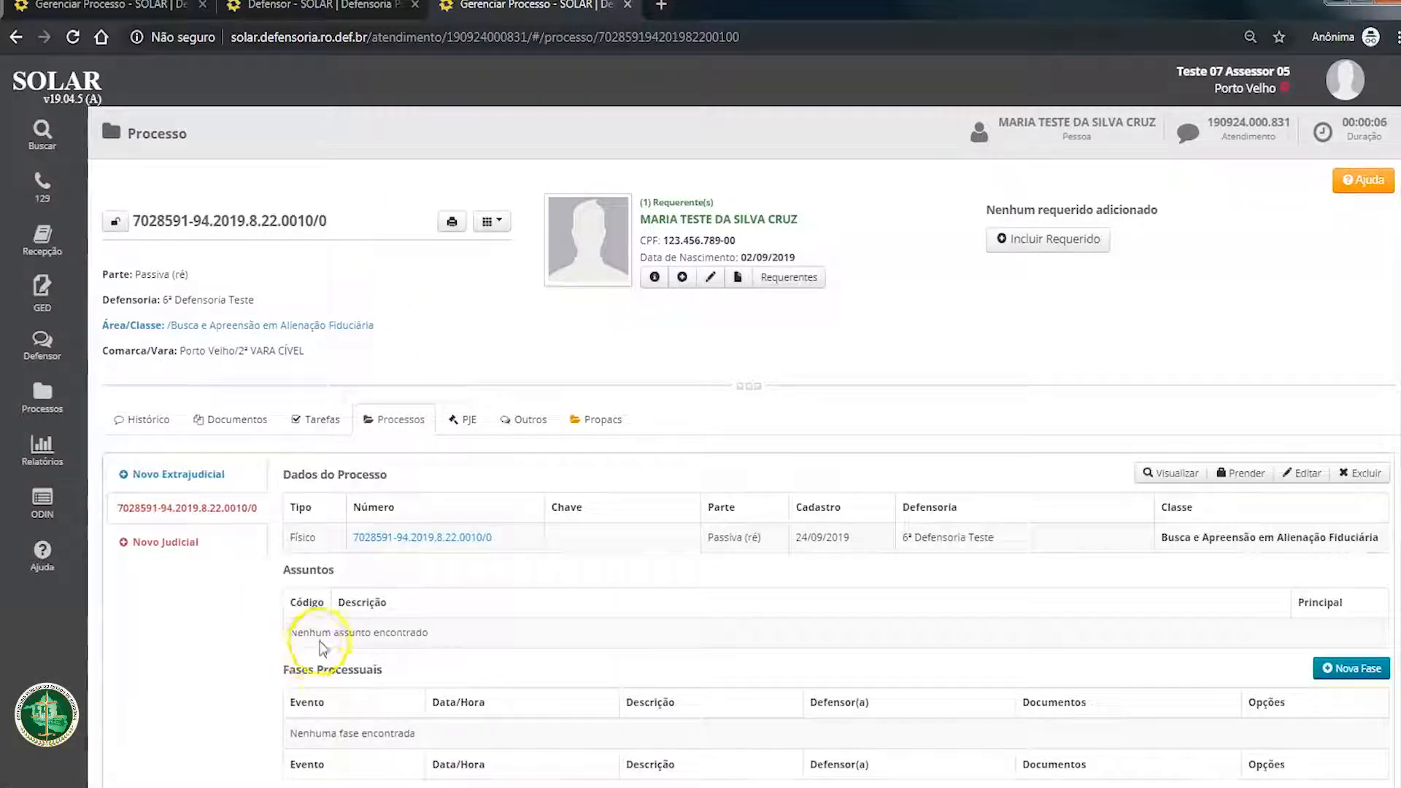
{"action": "scroll", "coordinate": [318, 648], "scroll_direction": "down", "scroll_amount": 1}
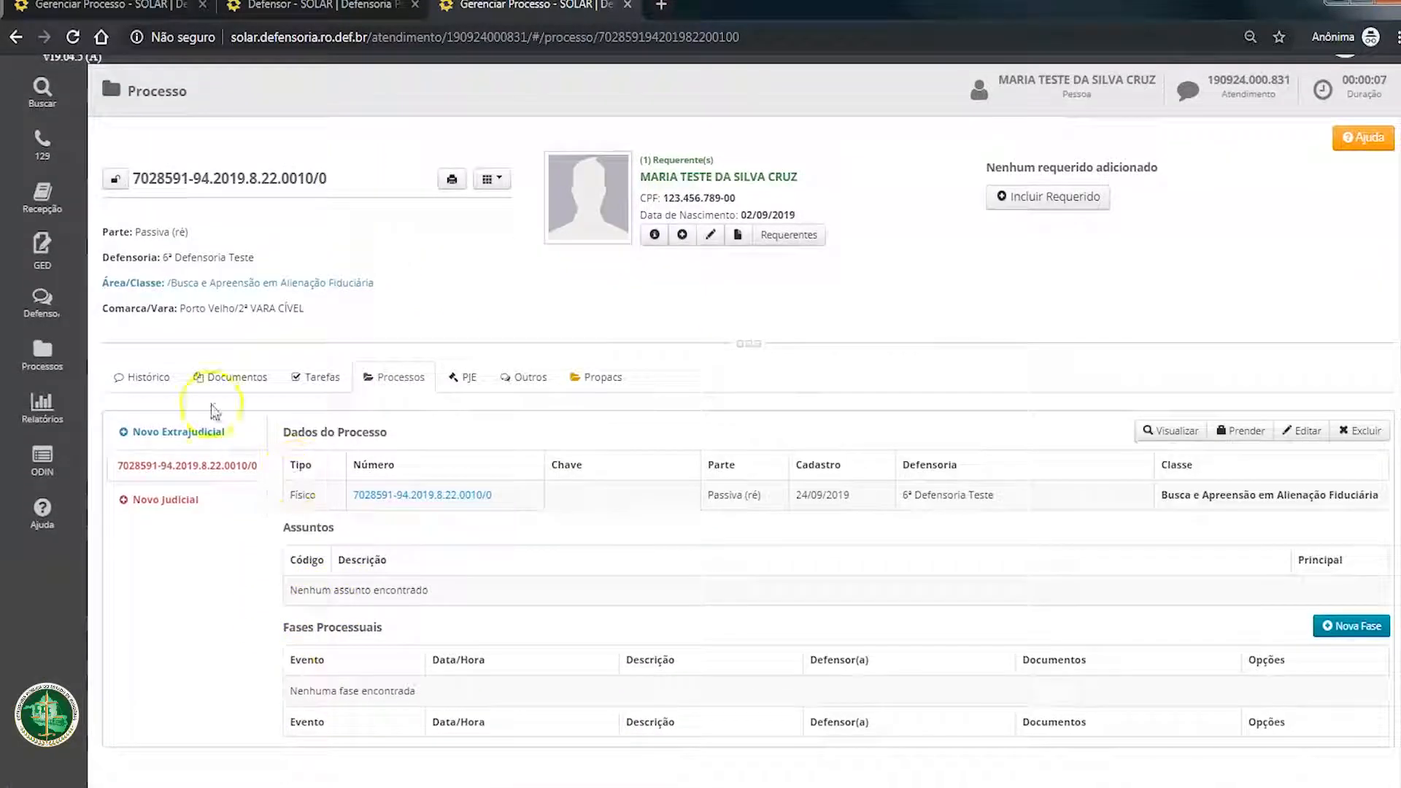
{"action": "left_click", "coordinate": [468, 381]}
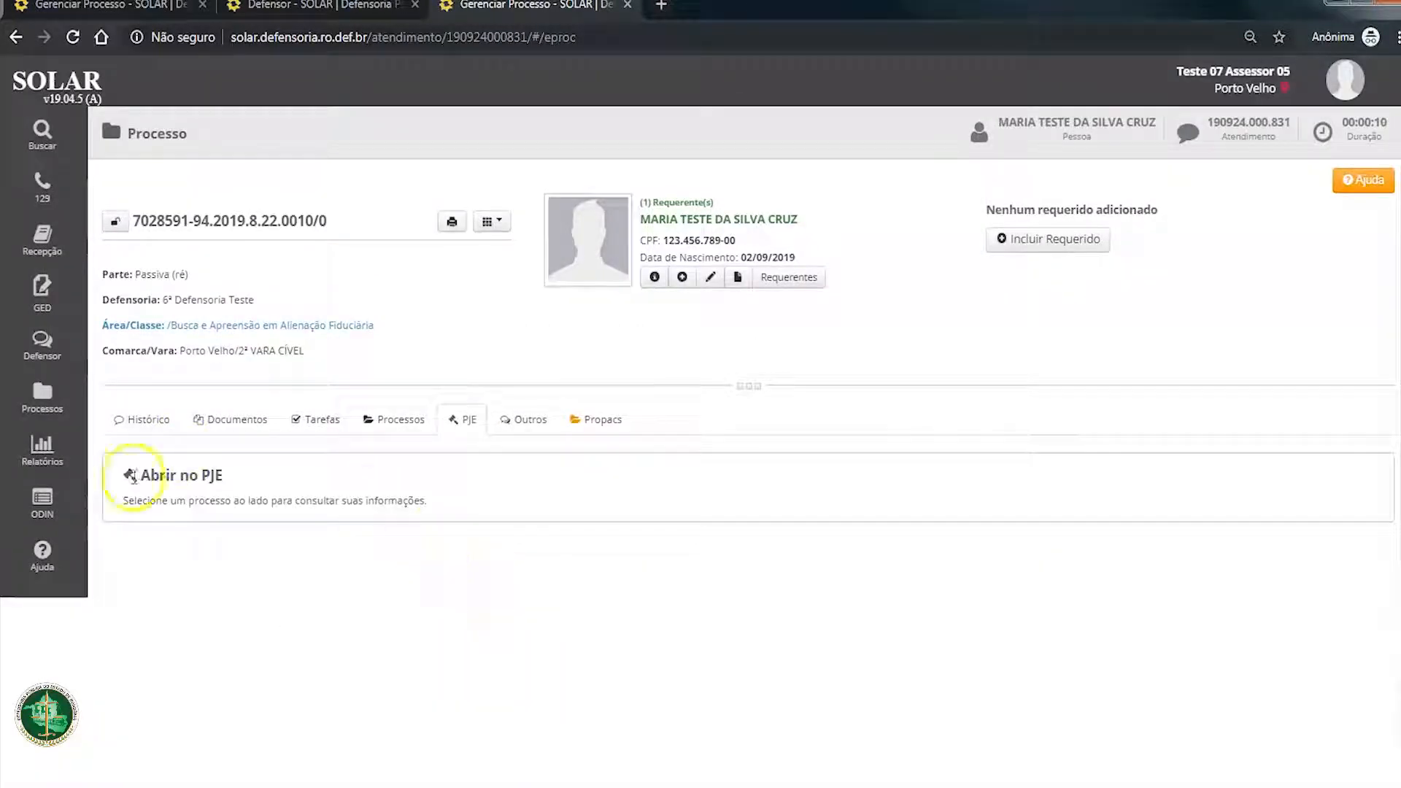
{"action": "left_click_drag", "start_coordinate": [127, 501], "coordinate": [447, 501]}
{"action": "left_click", "coordinate": [447, 500]}
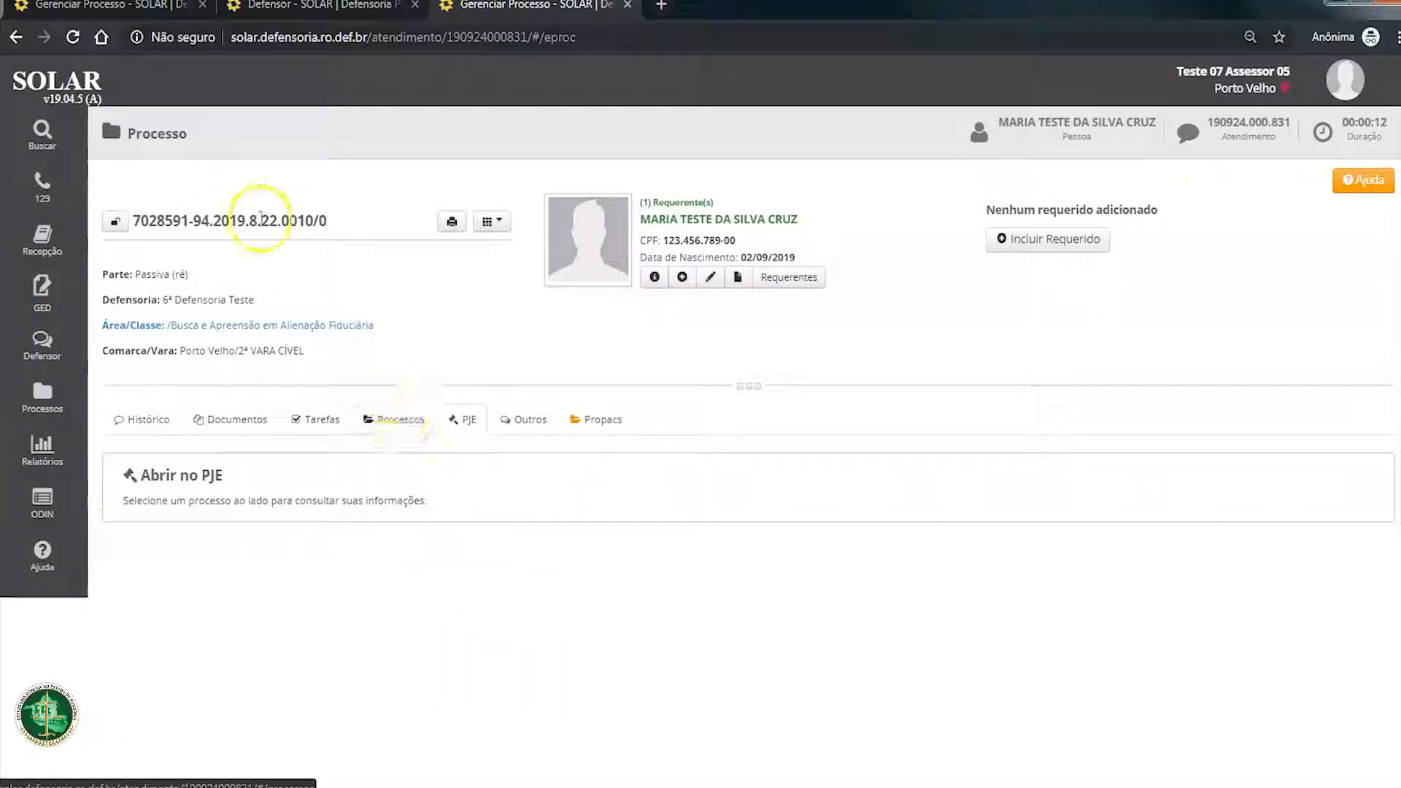
Step: Review the registration fields of the linked physical process in its edit form and close it without saving
{"action": "left_click", "coordinate": [394, 418]}
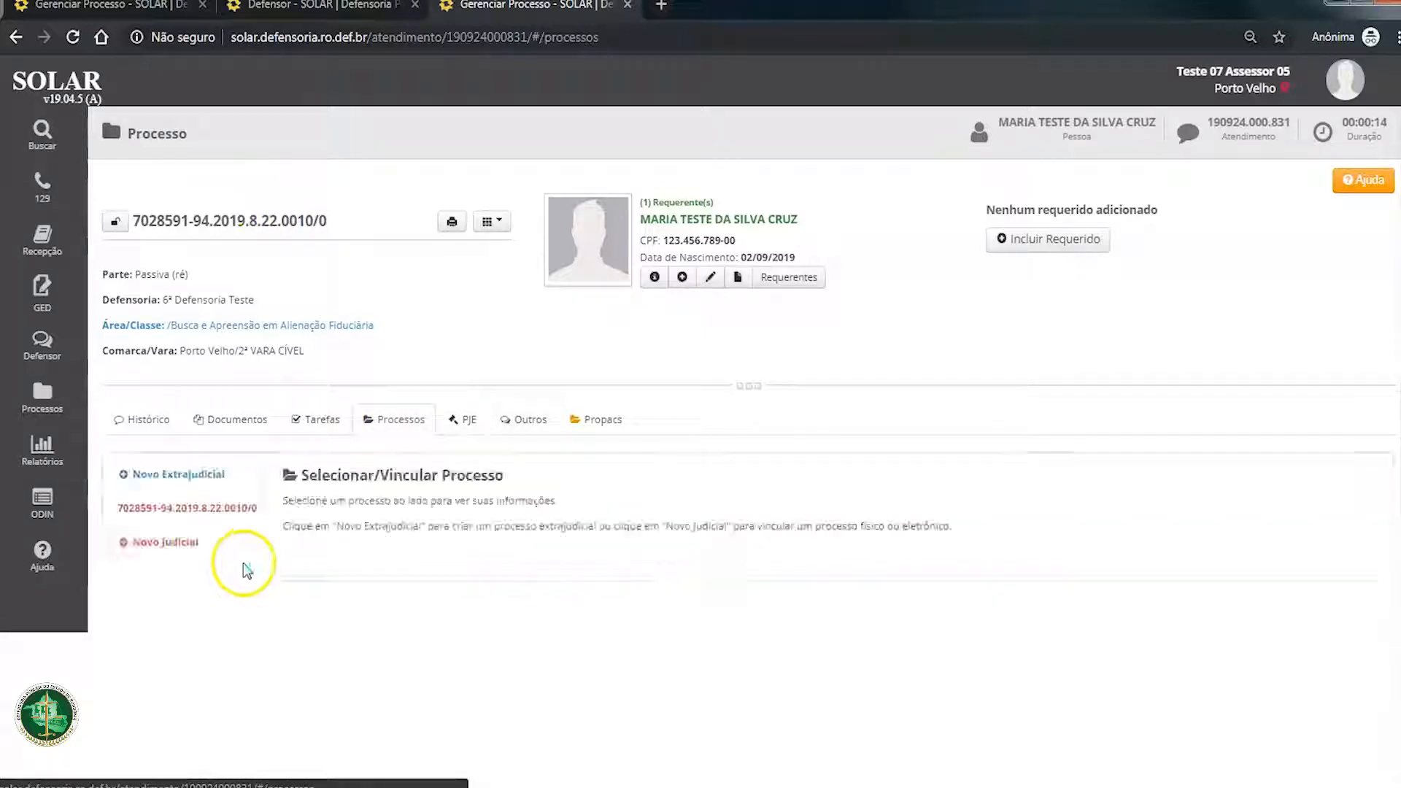
{"action": "left_click", "coordinate": [201, 508]}
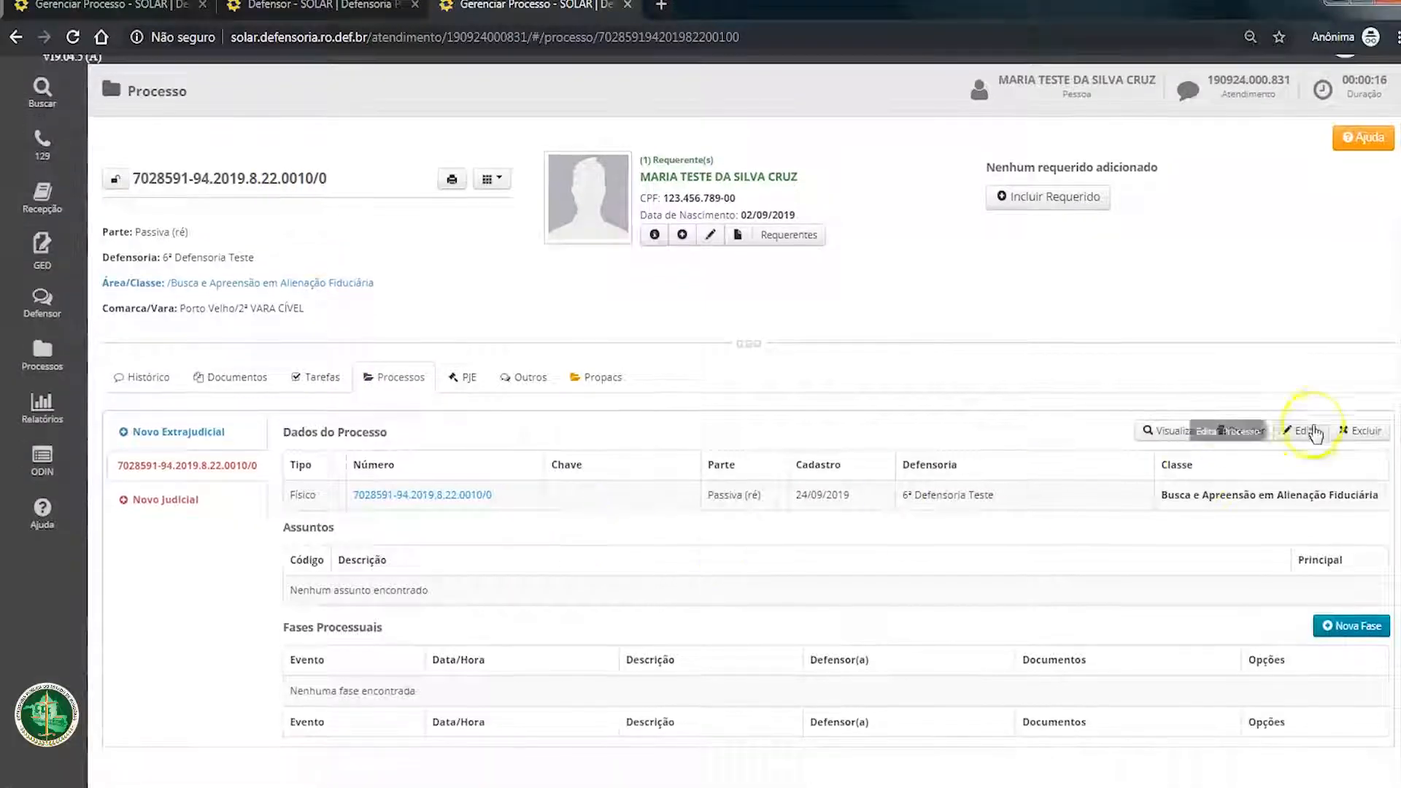
{"action": "left_click", "coordinate": [1299, 431]}
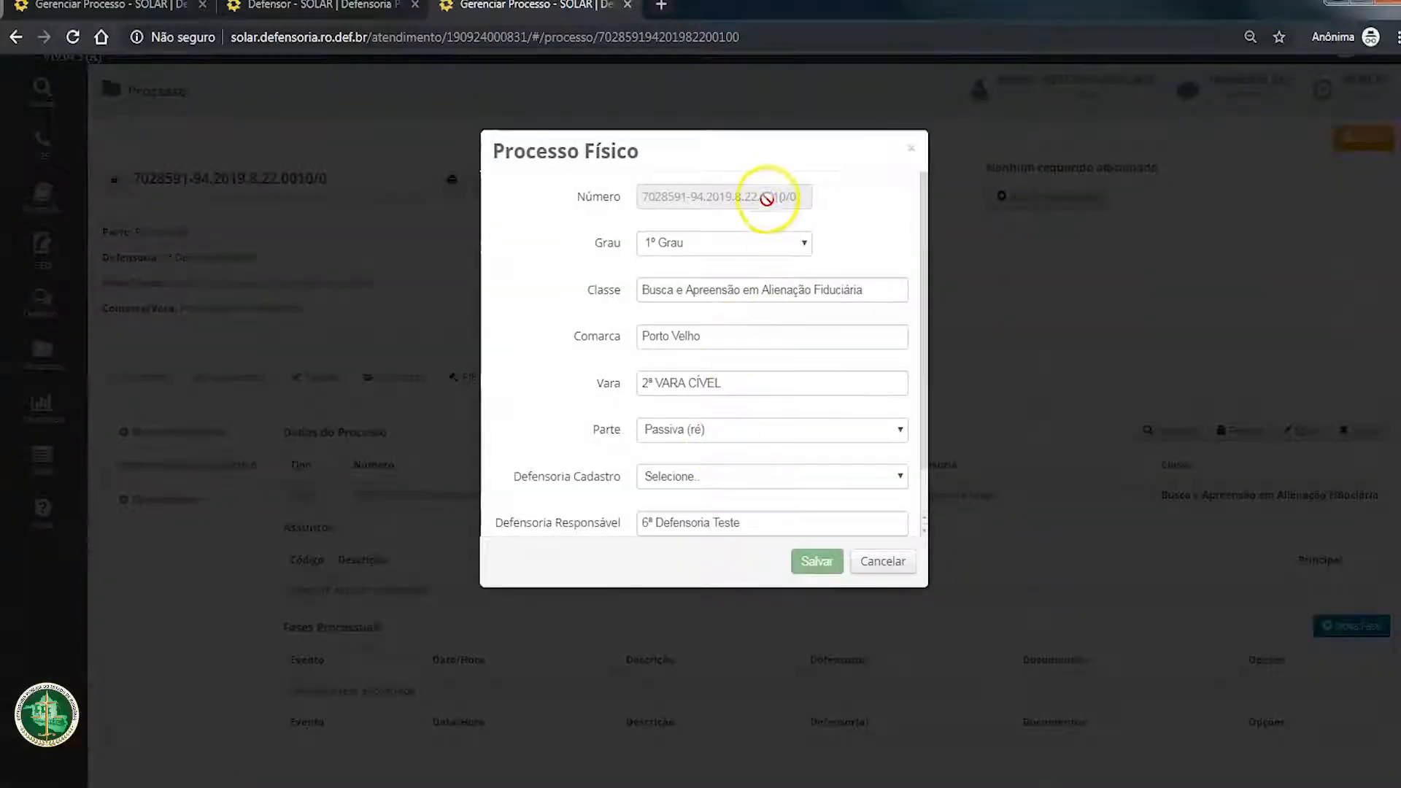
{"action": "scroll", "coordinate": [759, 335], "scroll_direction": "down", "scroll_amount": 1}
{"action": "scroll", "coordinate": [729, 409], "scroll_direction": "up", "scroll_amount": 1}
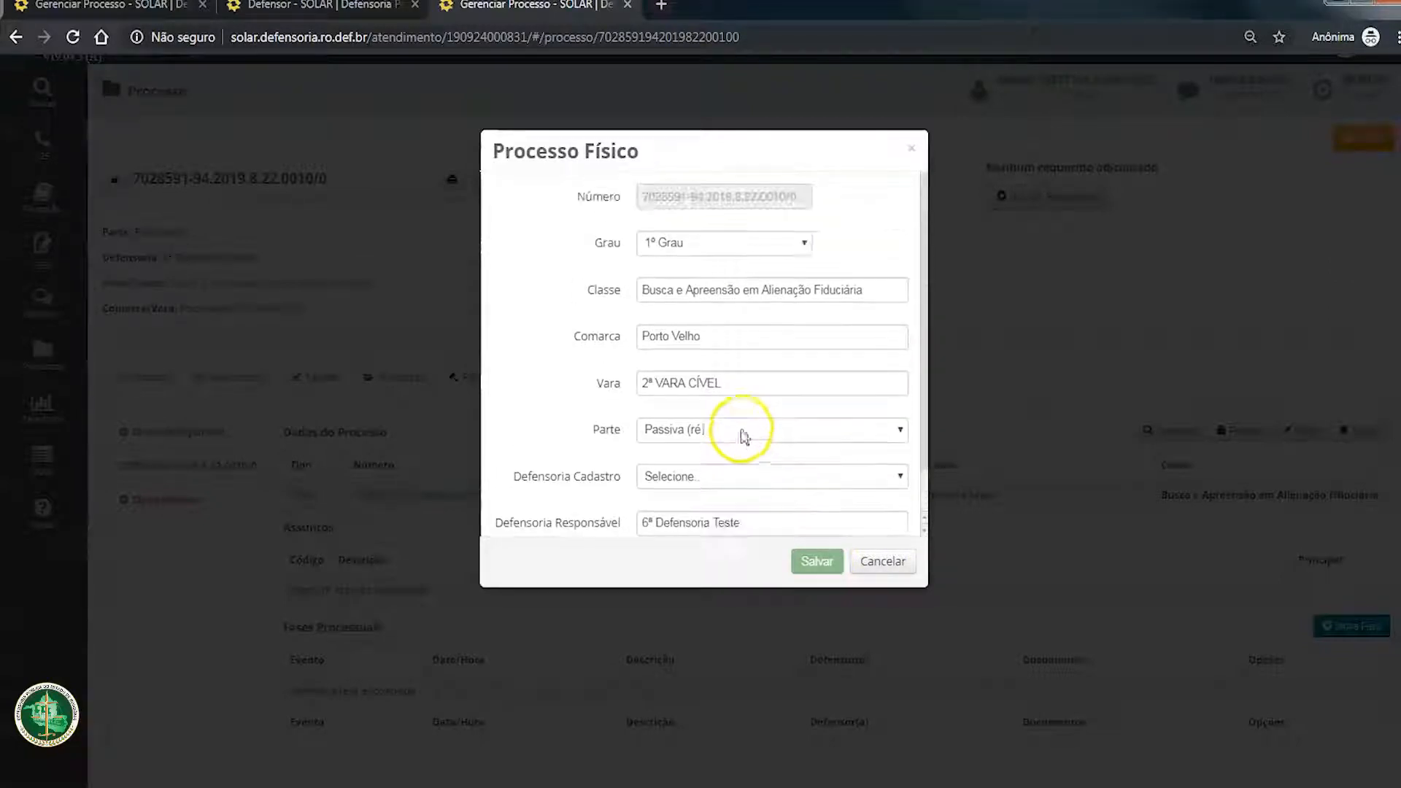
{"action": "left_click", "coordinate": [883, 561]}
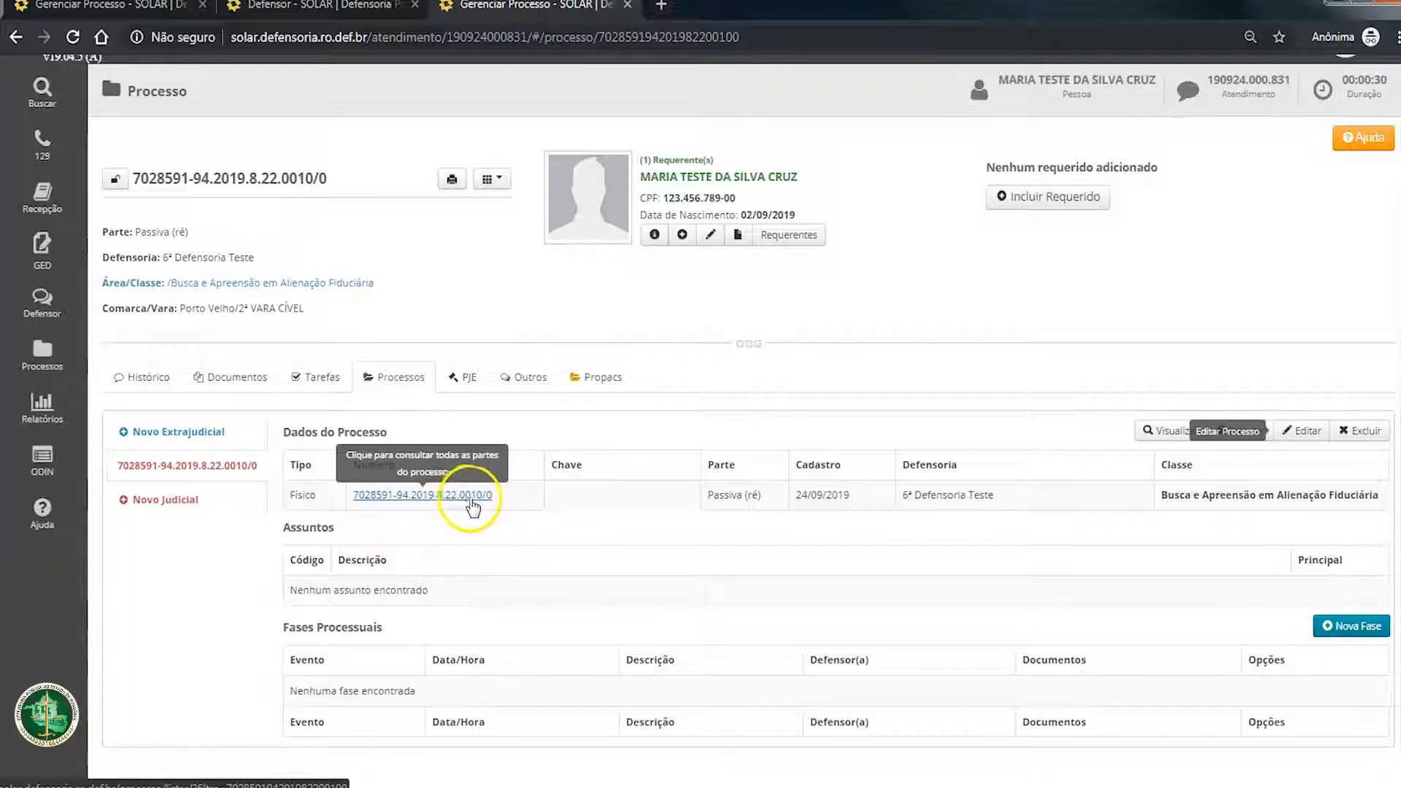
Step: Look up the copied process number as a new judicial process and close the search without adding a party
{"action": "left_click", "coordinate": [168, 501]}
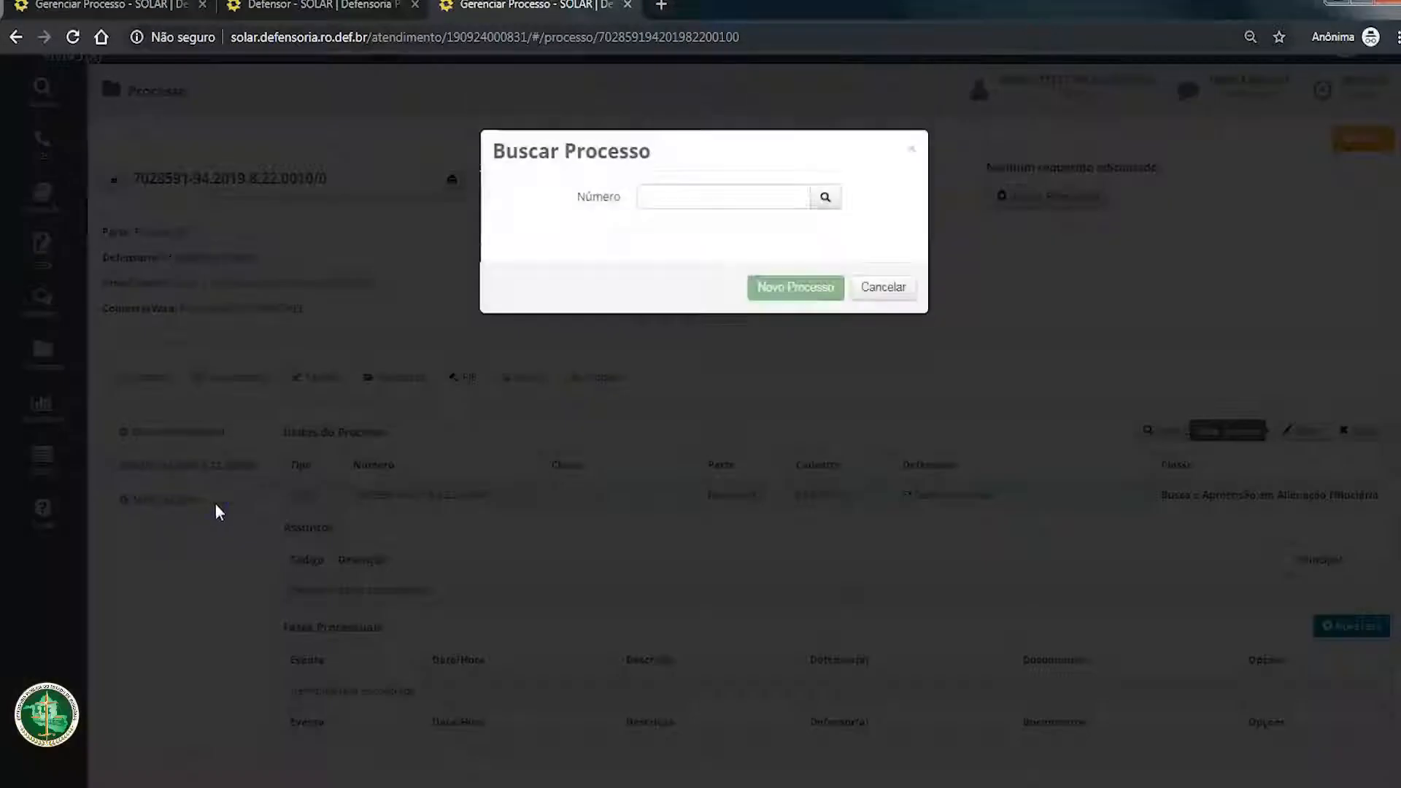
{"action": "left_click", "coordinate": [737, 198]}
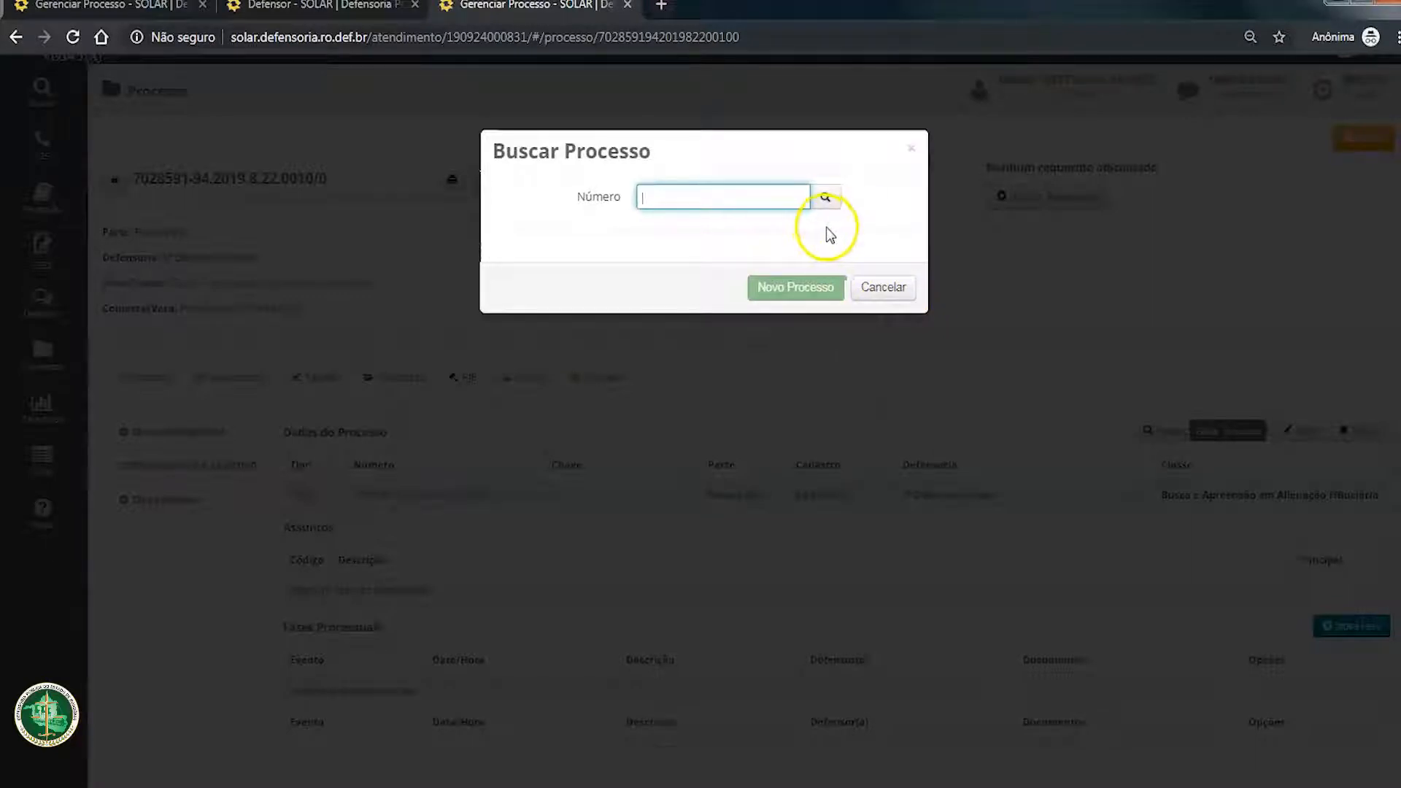
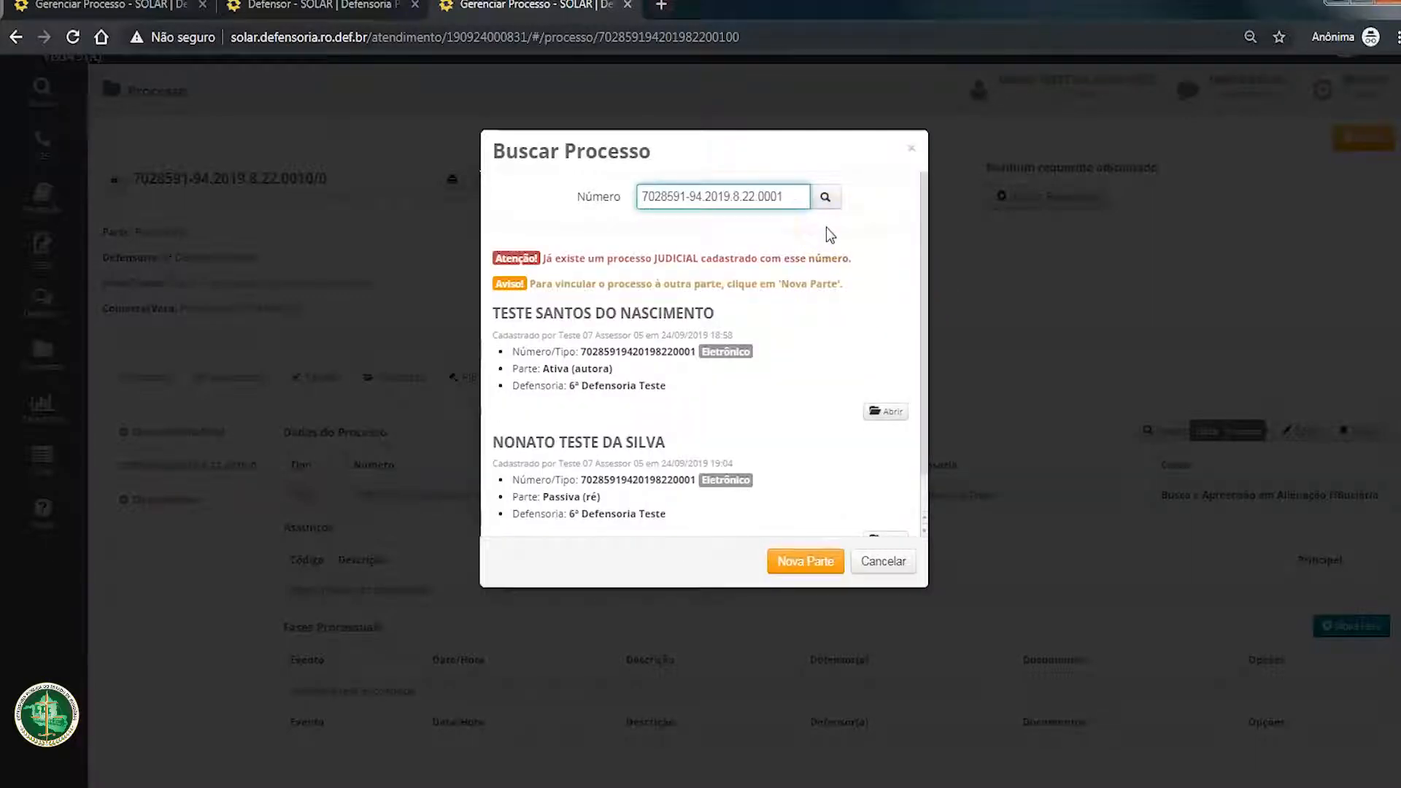
{"action": "left_click", "coordinate": [883, 561]}
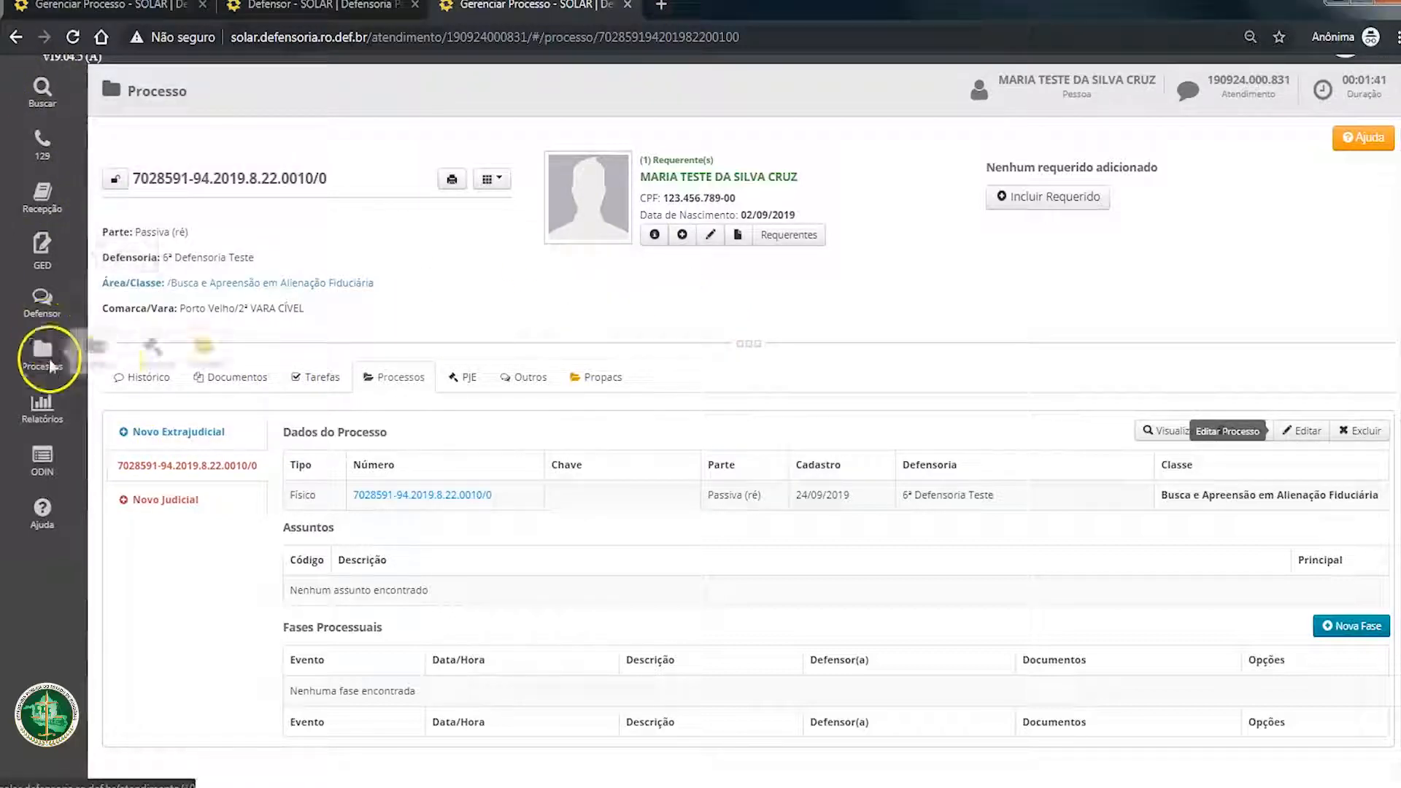
Step: Check the Classe options offered for a new extrajudicial process and close the form without saving
{"action": "left_click", "coordinate": [175, 432]}
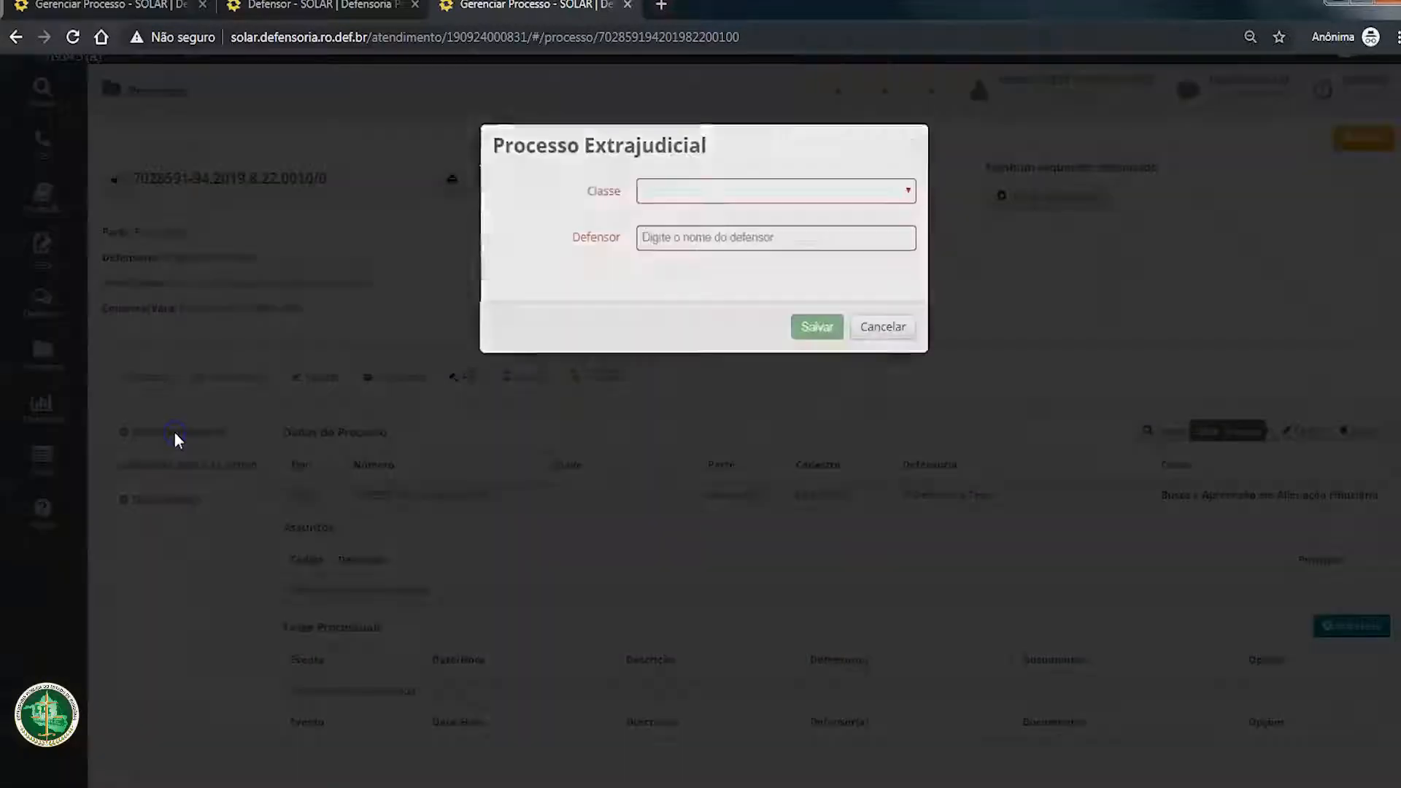
{"action": "left_click", "coordinate": [681, 198]}
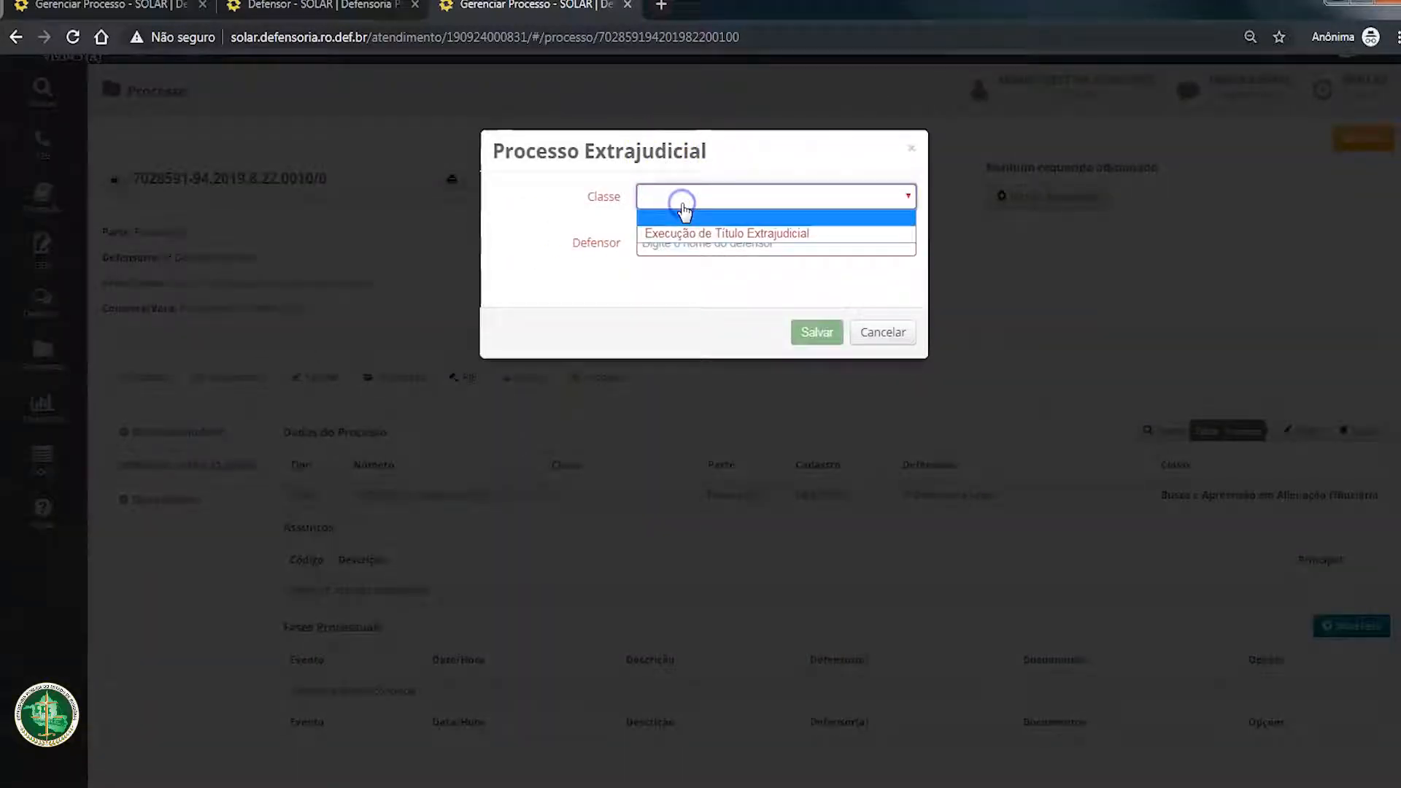
{"action": "left_click", "coordinate": [684, 213]}
{"action": "left_click", "coordinate": [903, 322]}
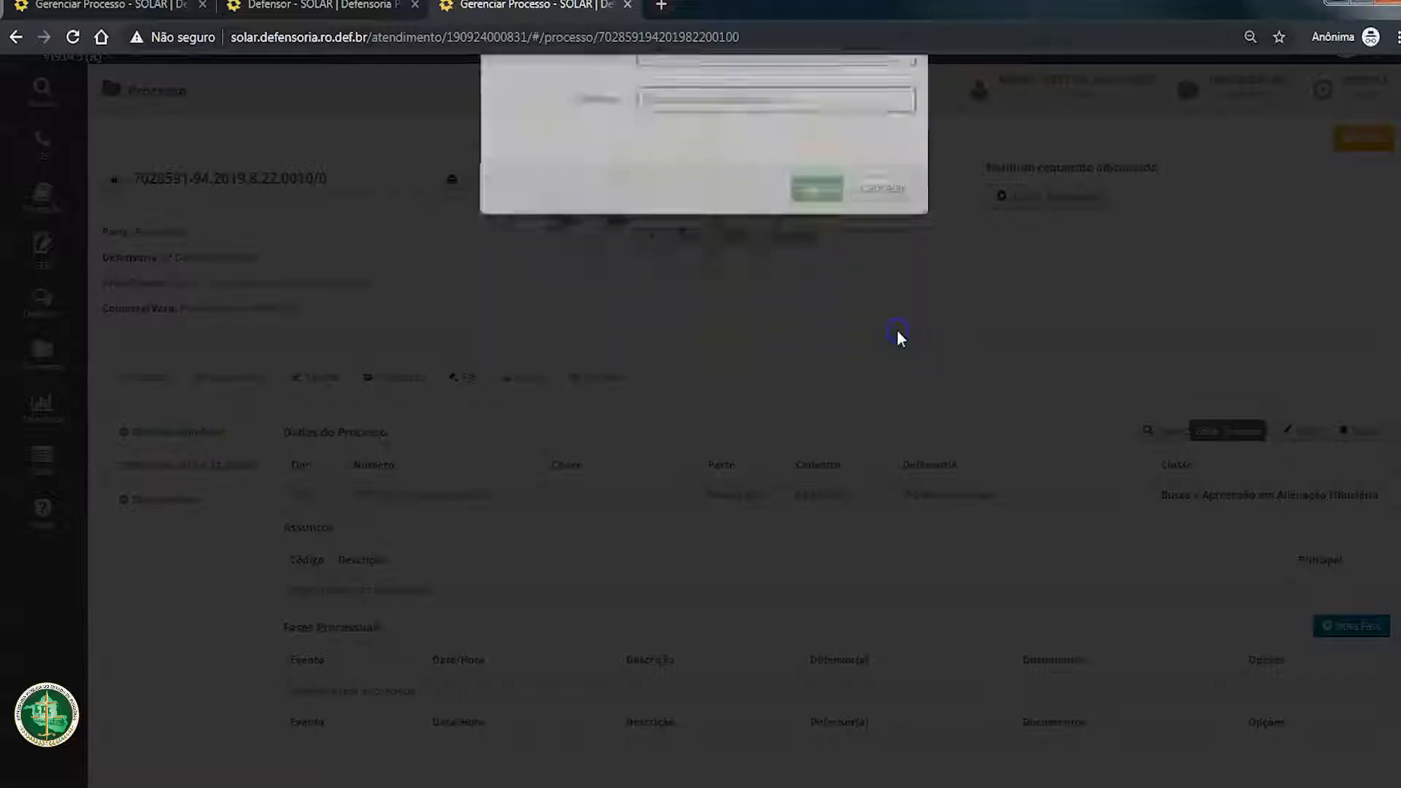
Step: Search the assisted persons for the physical process's requerente by name and review that person's processes without linked attendance
{"action": "mouse_move", "coordinate": [28, 77]}
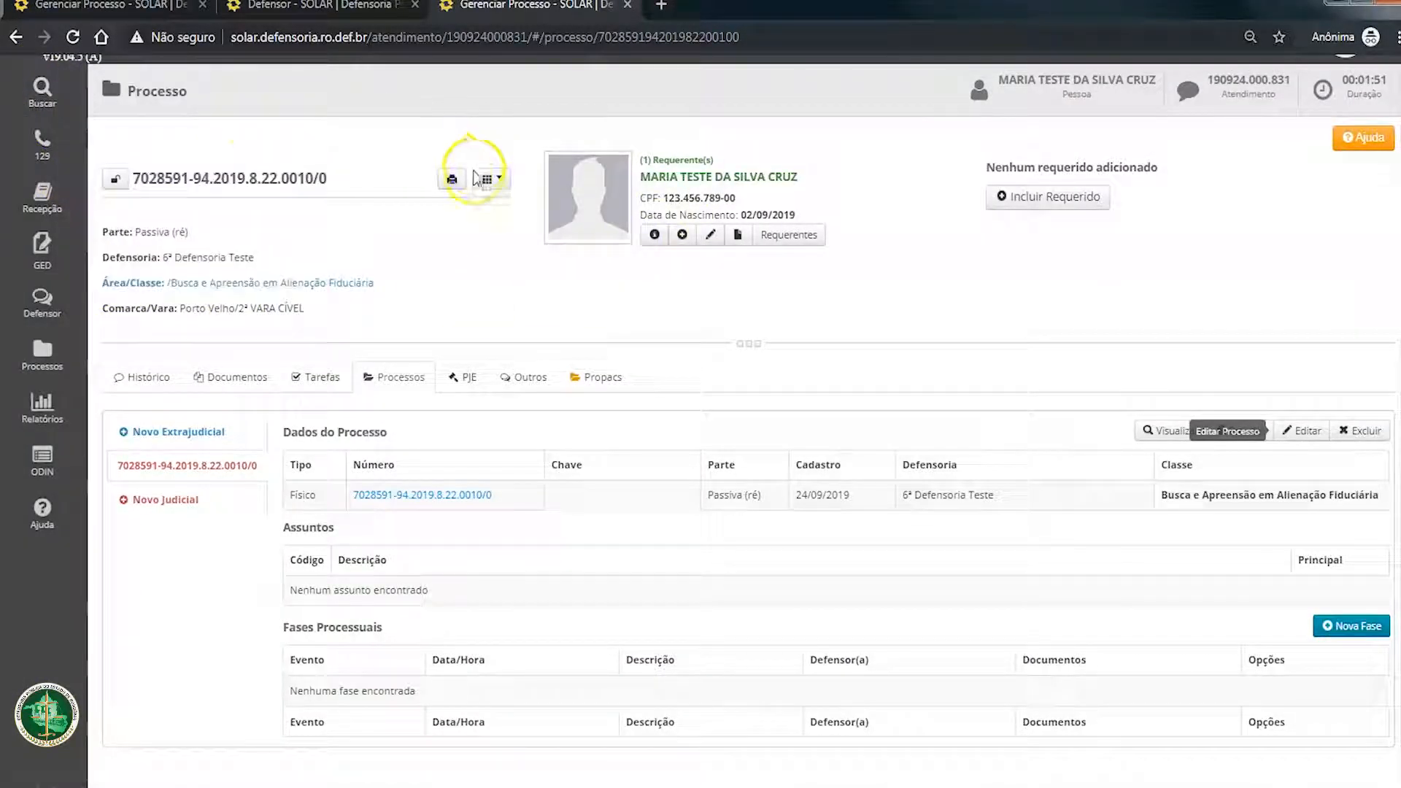
{"action": "left_click", "coordinate": [182, 265]}
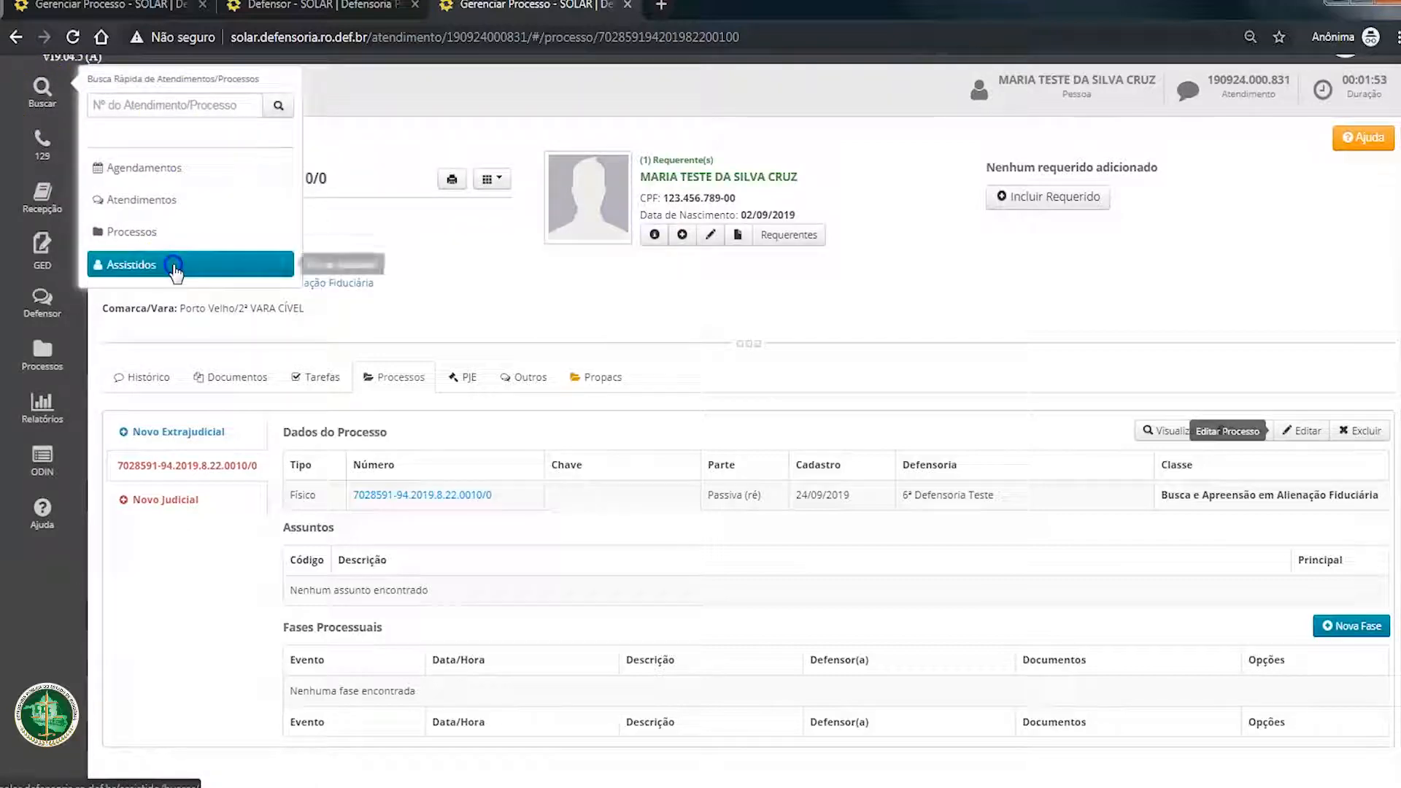
{"action": "left_click", "coordinate": [515, 172]}
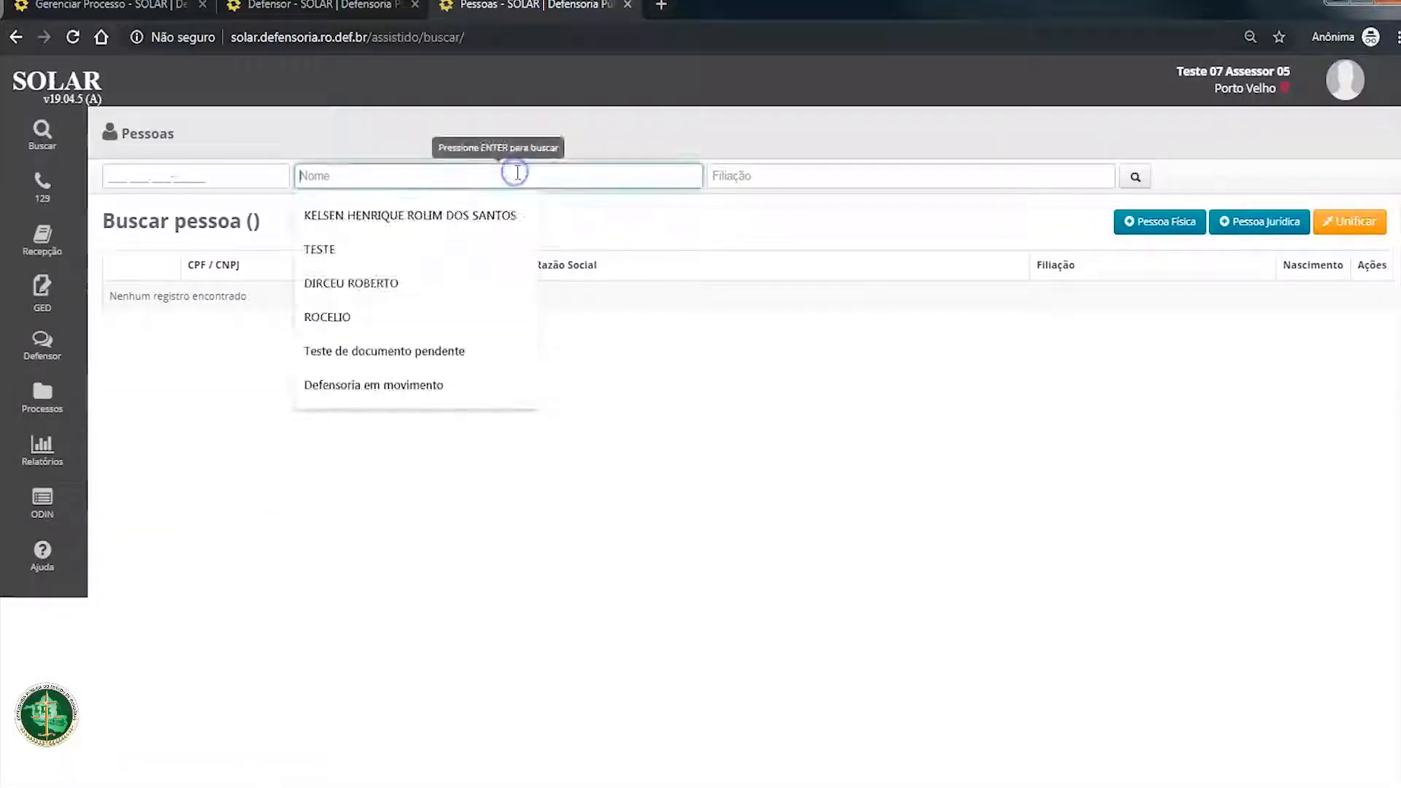
{"action": "type", "text": "MARIA TESTE"}
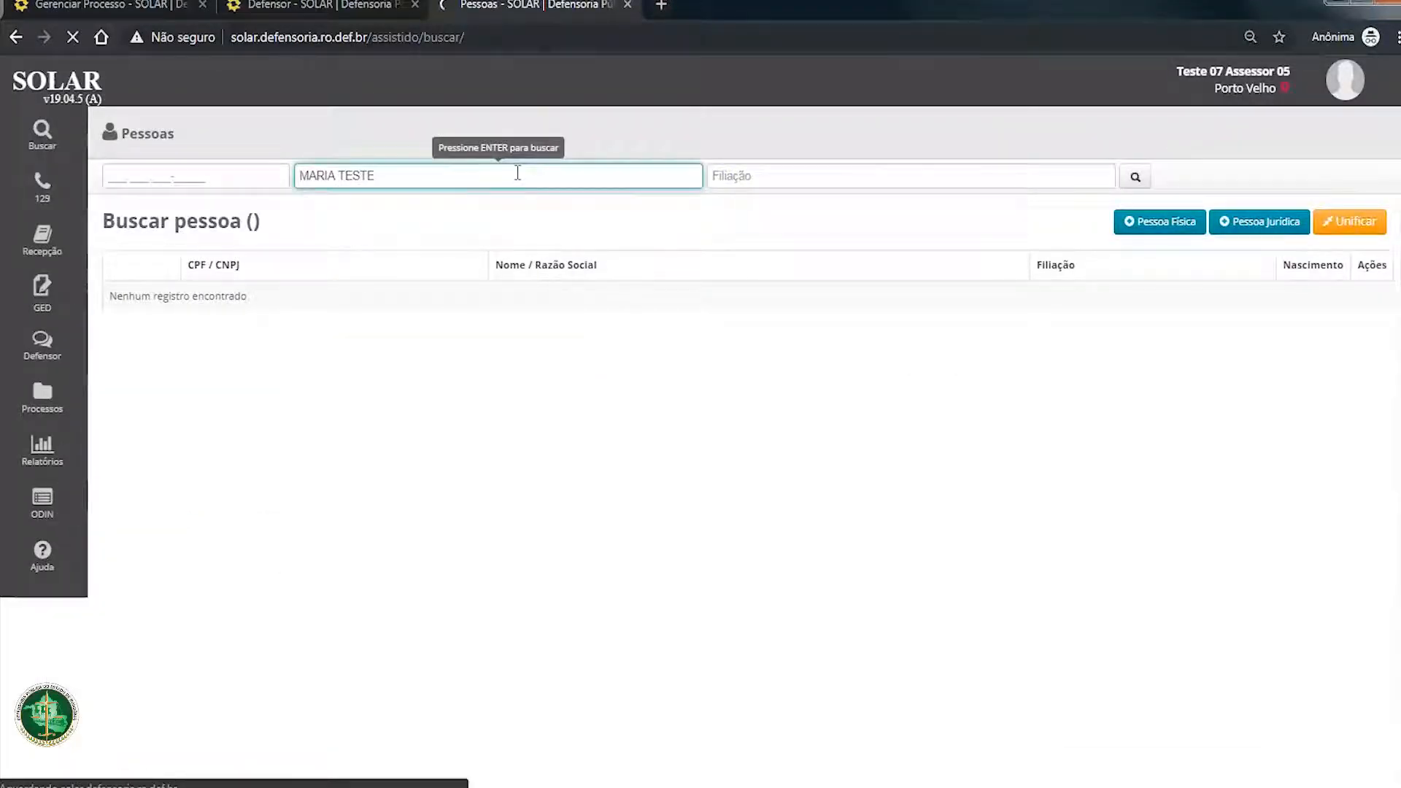
{"action": "key", "text": "Return"}
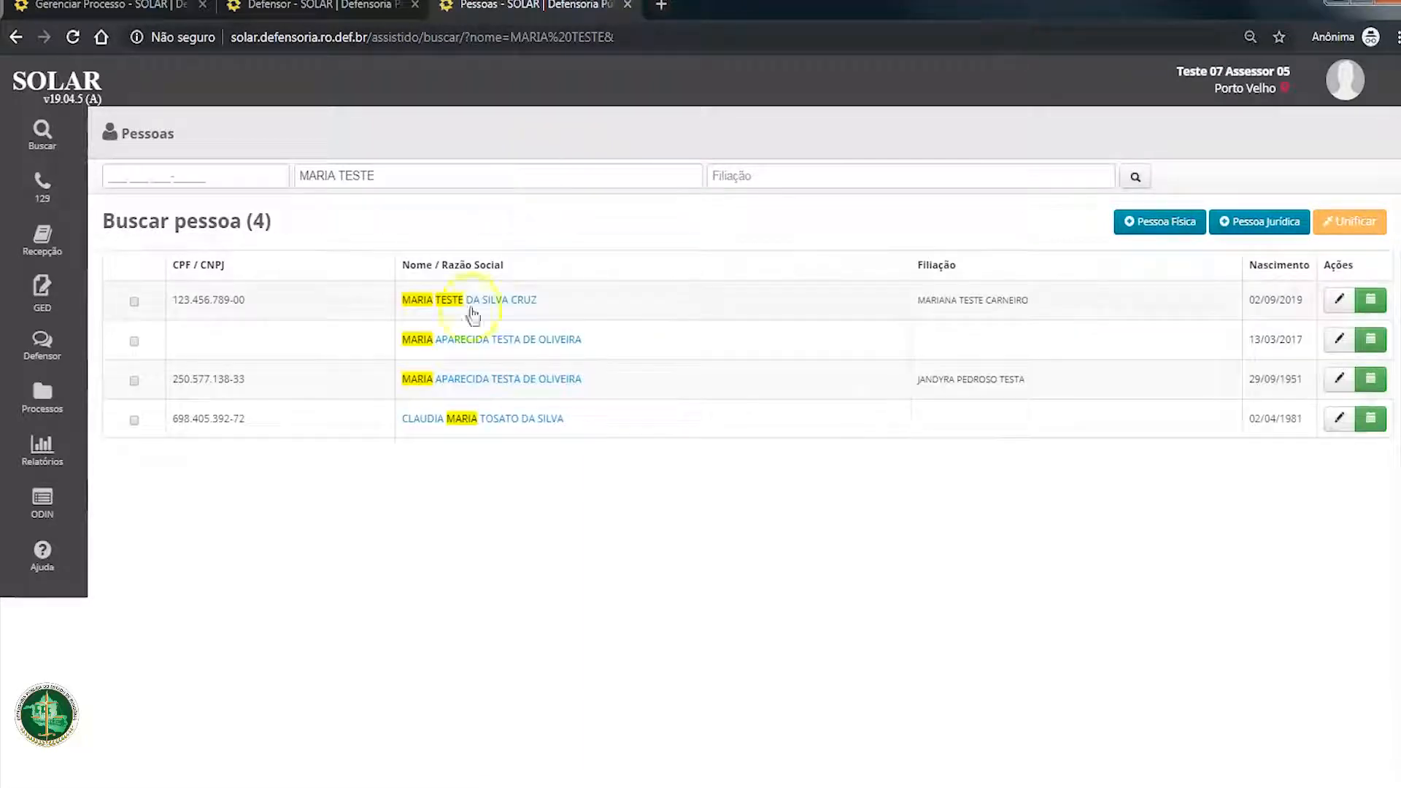
{"action": "left_click", "coordinate": [471, 303]}
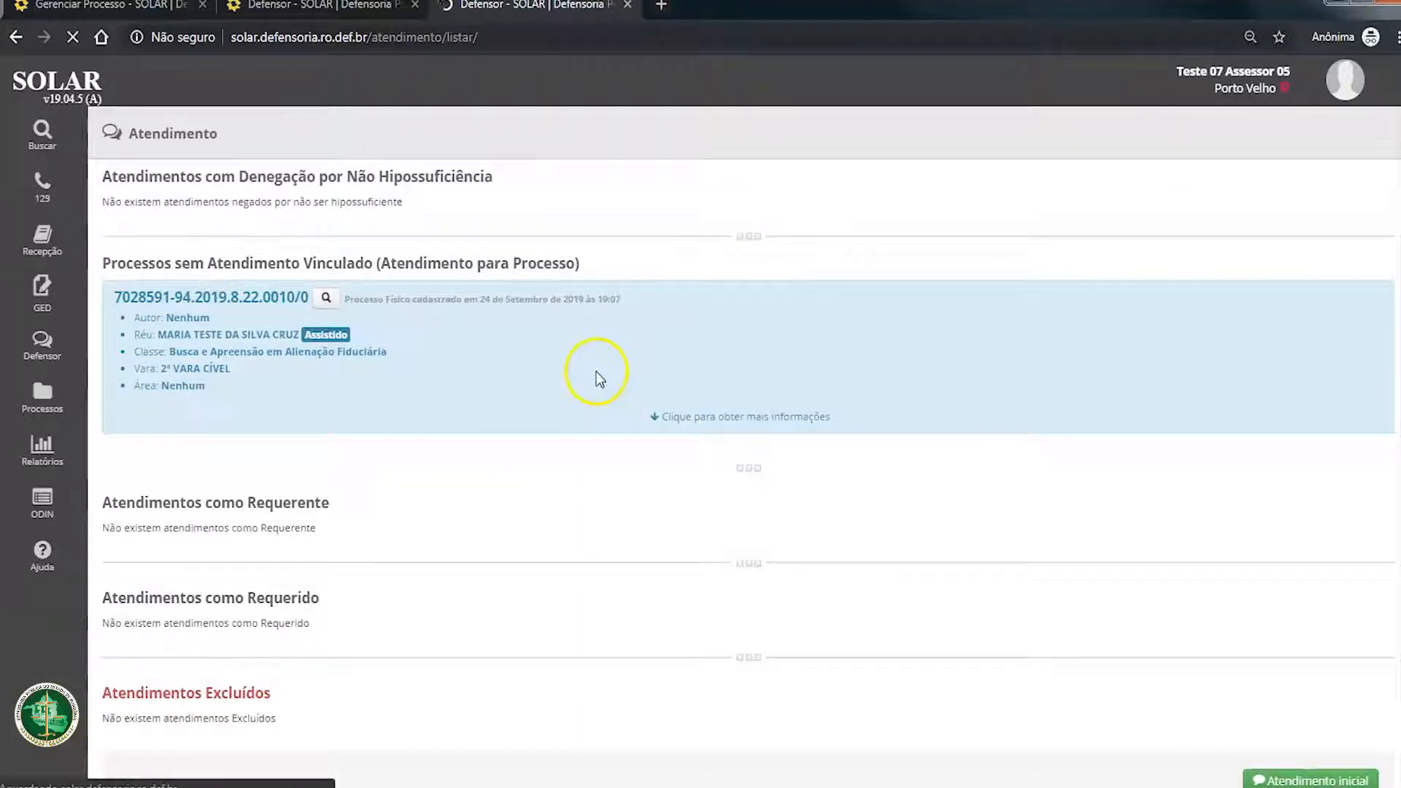
{"action": "scroll", "coordinate": [293, 491], "scroll_direction": "down", "scroll_amount": 1}
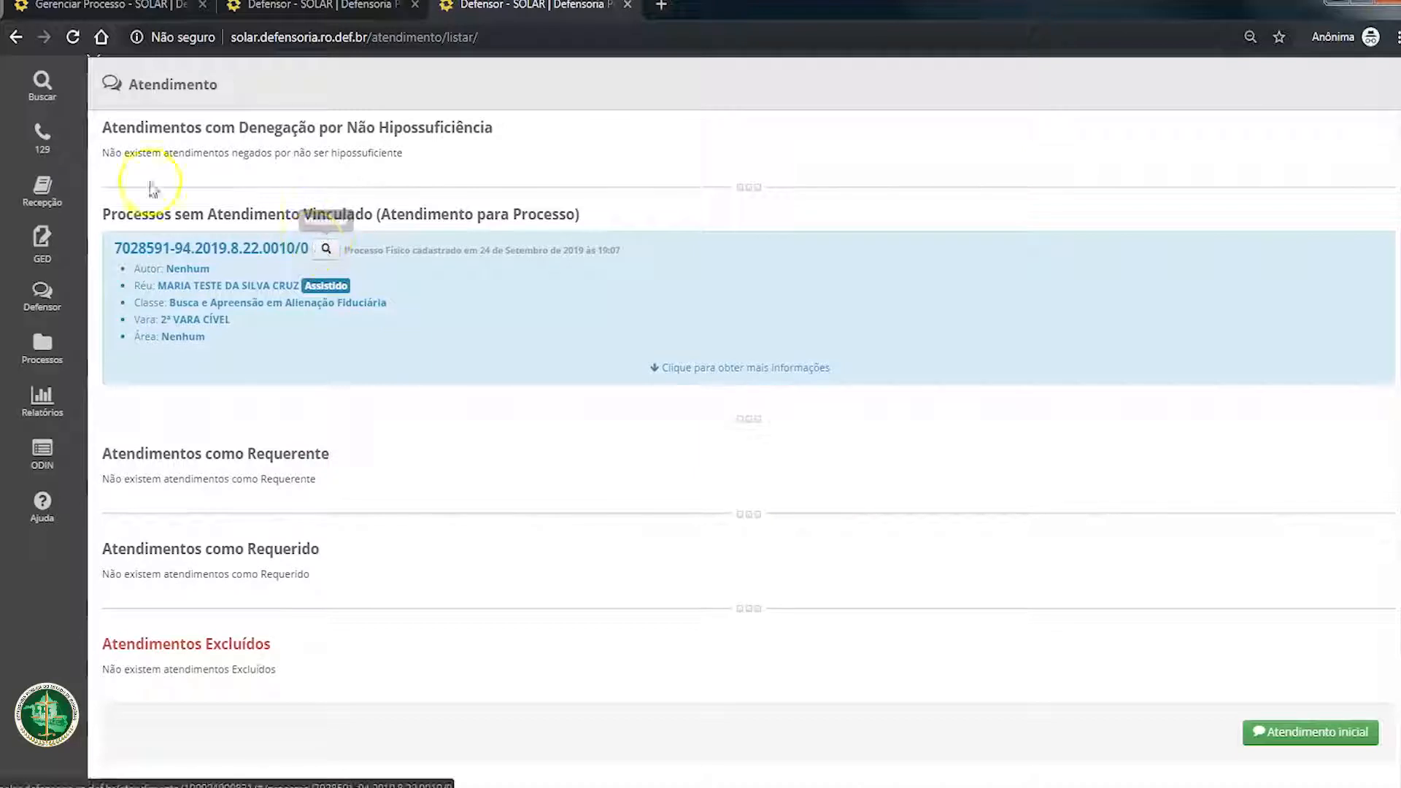
{"action": "scroll", "coordinate": [150, 275], "scroll_direction": "up", "scroll_amount": 1}
Step: Search the assisted persons for TESTE, select the electronic process's author, and open that person's attendance as requerente
{"action": "left_click", "coordinate": [42, 132]}
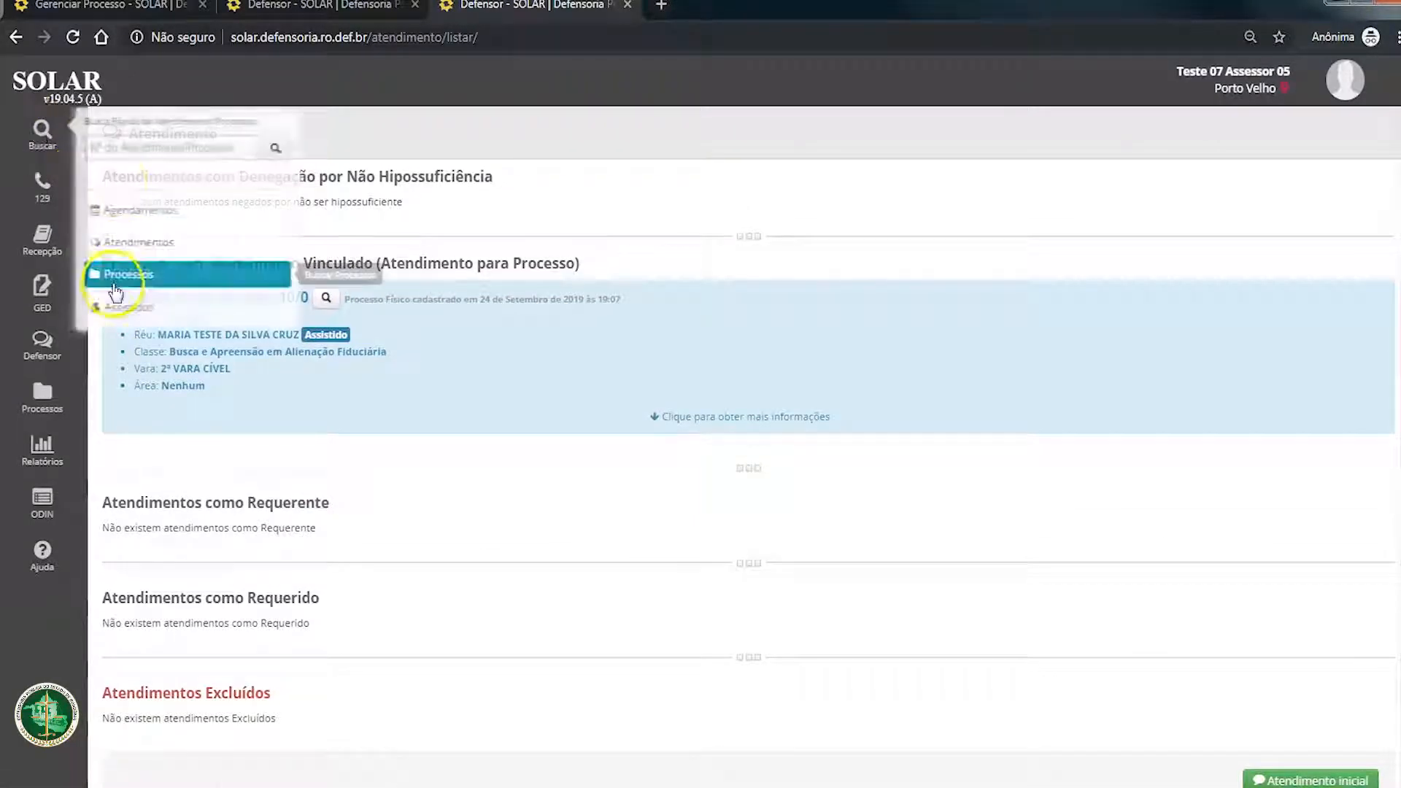
{"action": "left_click", "coordinate": [117, 308]}
{"action": "left_click", "coordinate": [587, 176]}
{"action": "type", "text": "teste"}
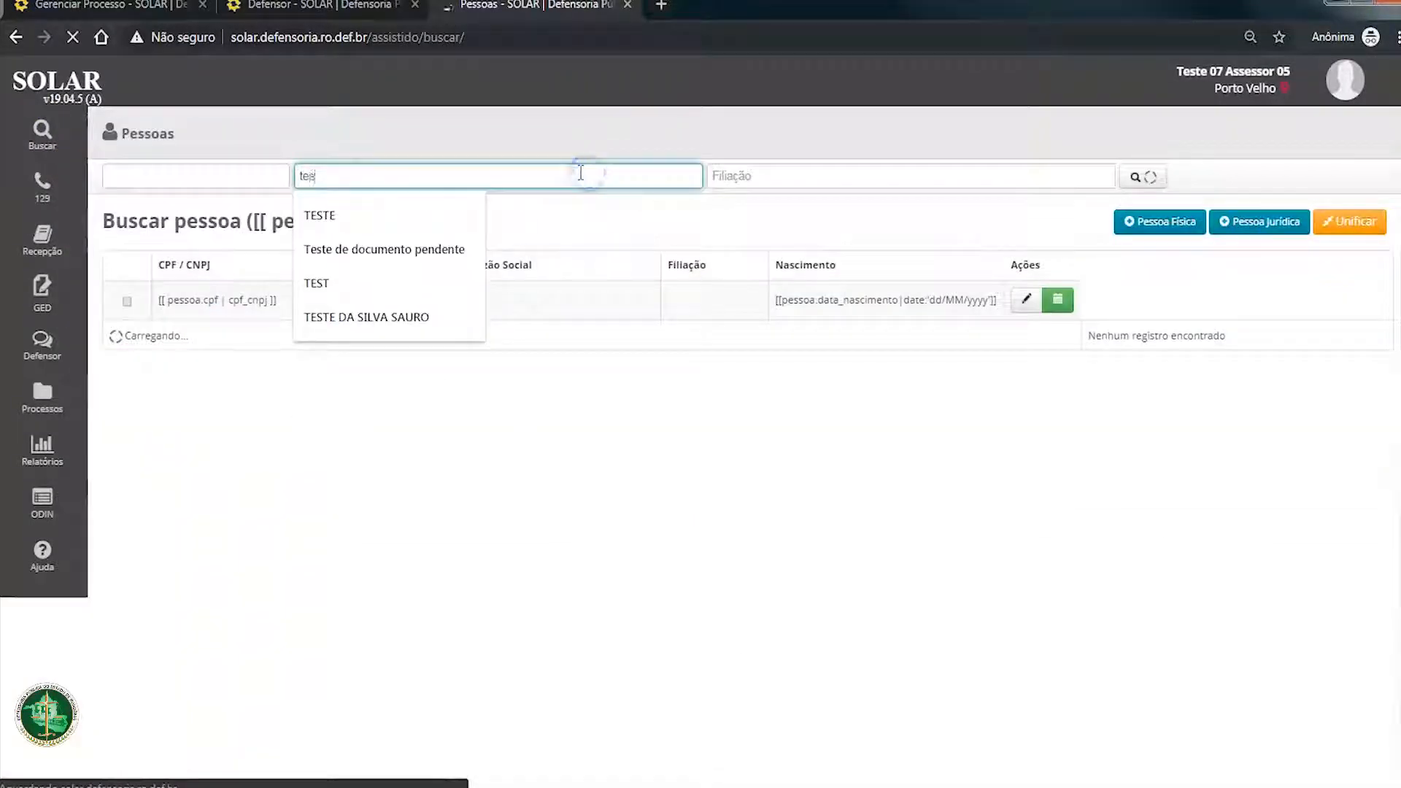
{"action": "key", "text": "Return"}
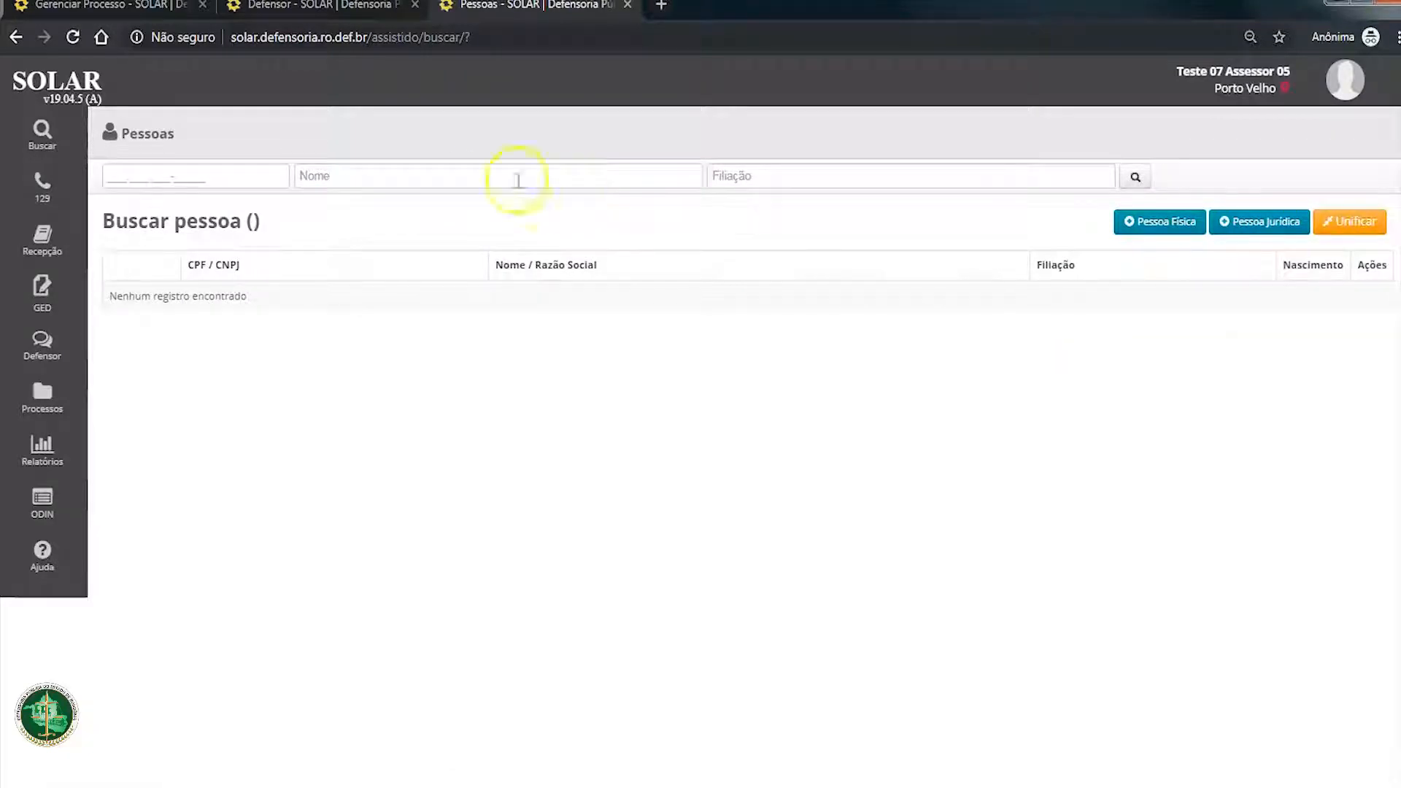
{"action": "left_click", "coordinate": [460, 175]}
{"action": "type", "text": "TESTE"}
{"action": "key", "text": "Return"}
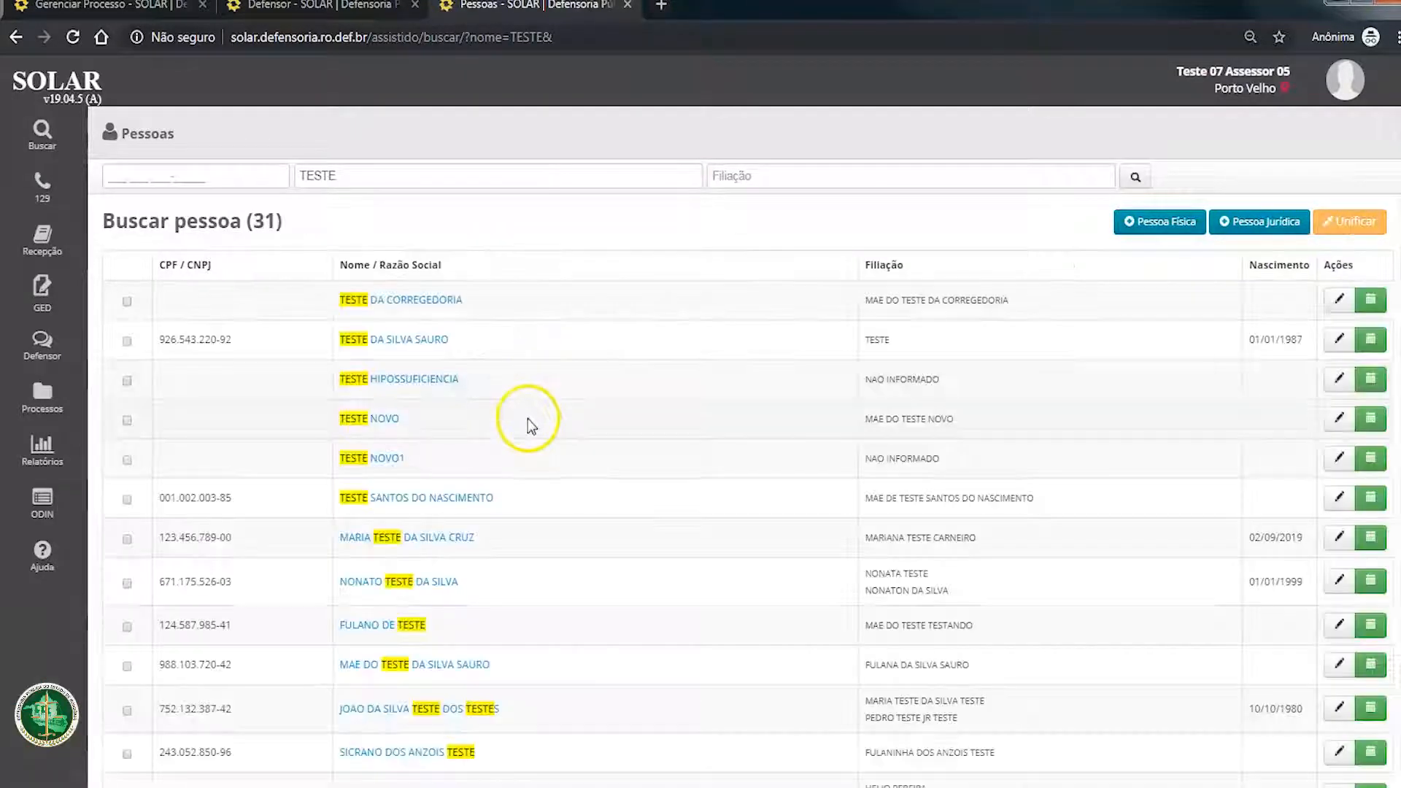
{"action": "mouse_move", "coordinate": [437, 497]}
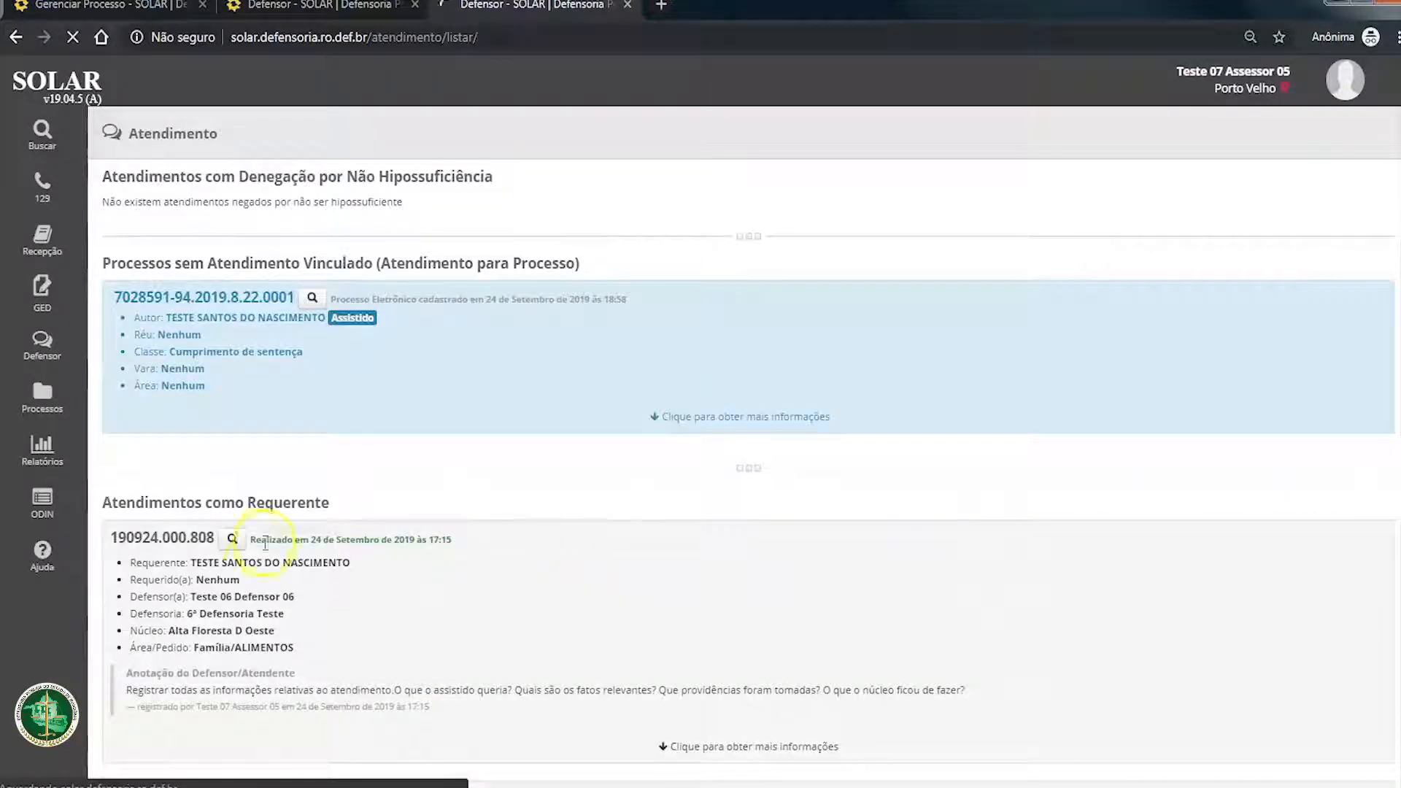
{"action": "left_click", "coordinate": [232, 540]}
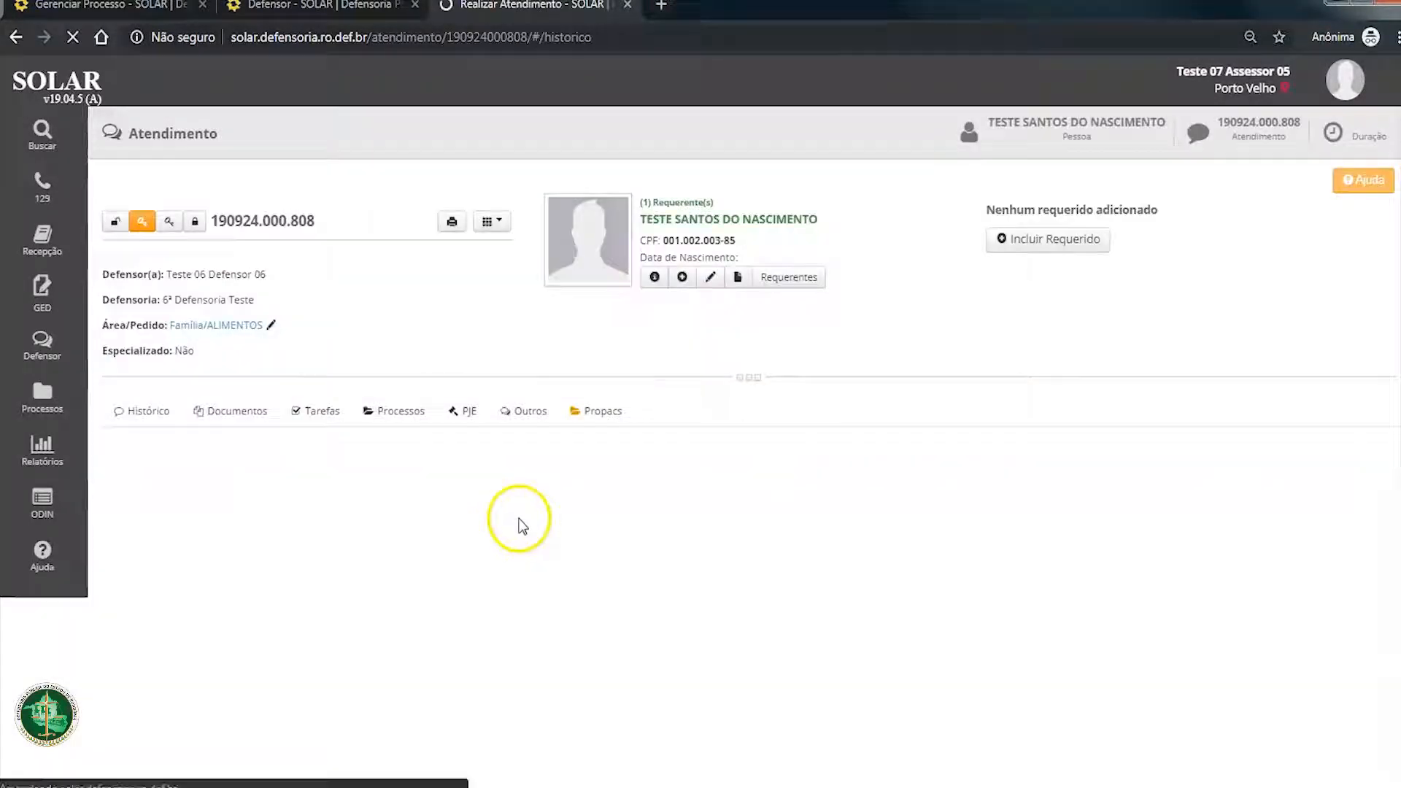
{"action": "left_click", "coordinate": [410, 430]}
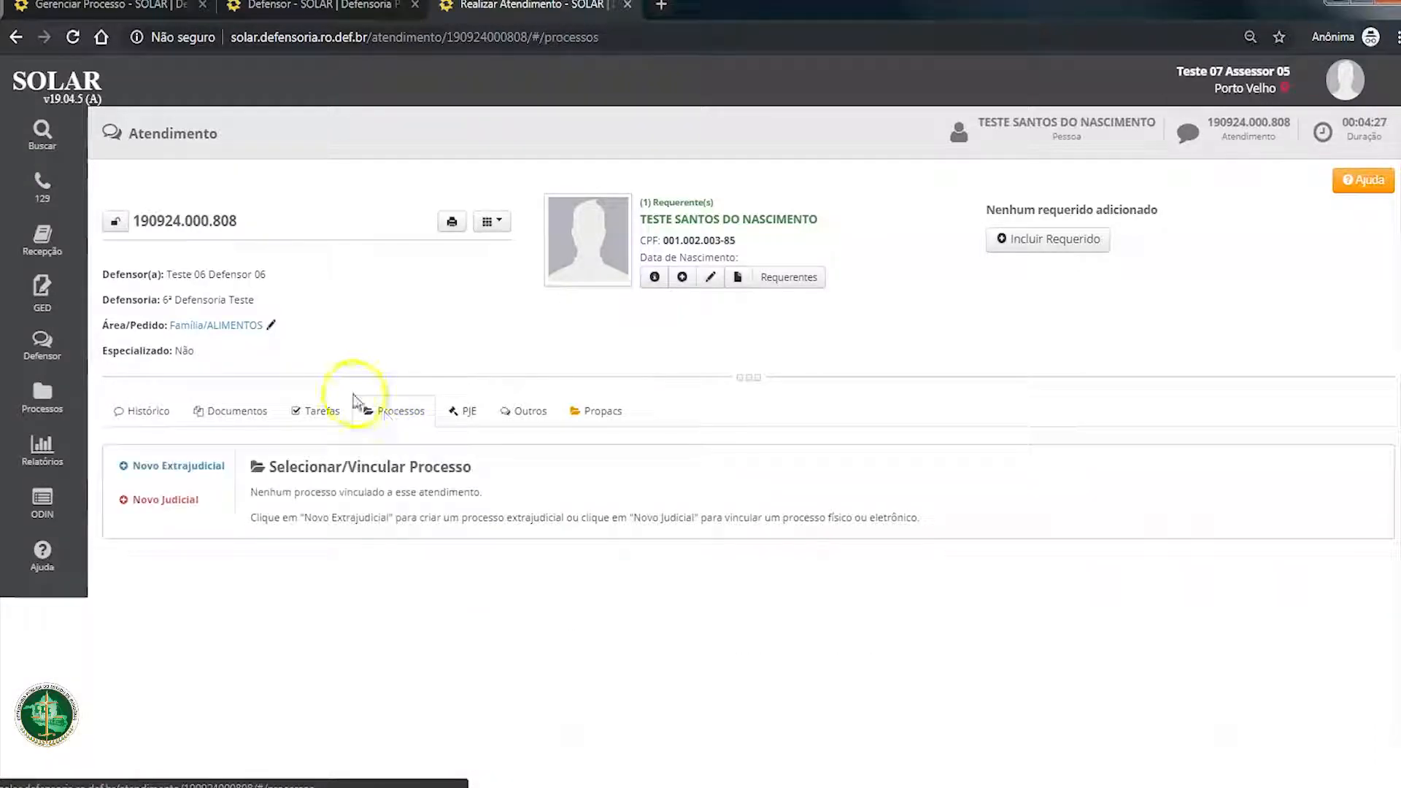
{"action": "left_click", "coordinate": [216, 464]}
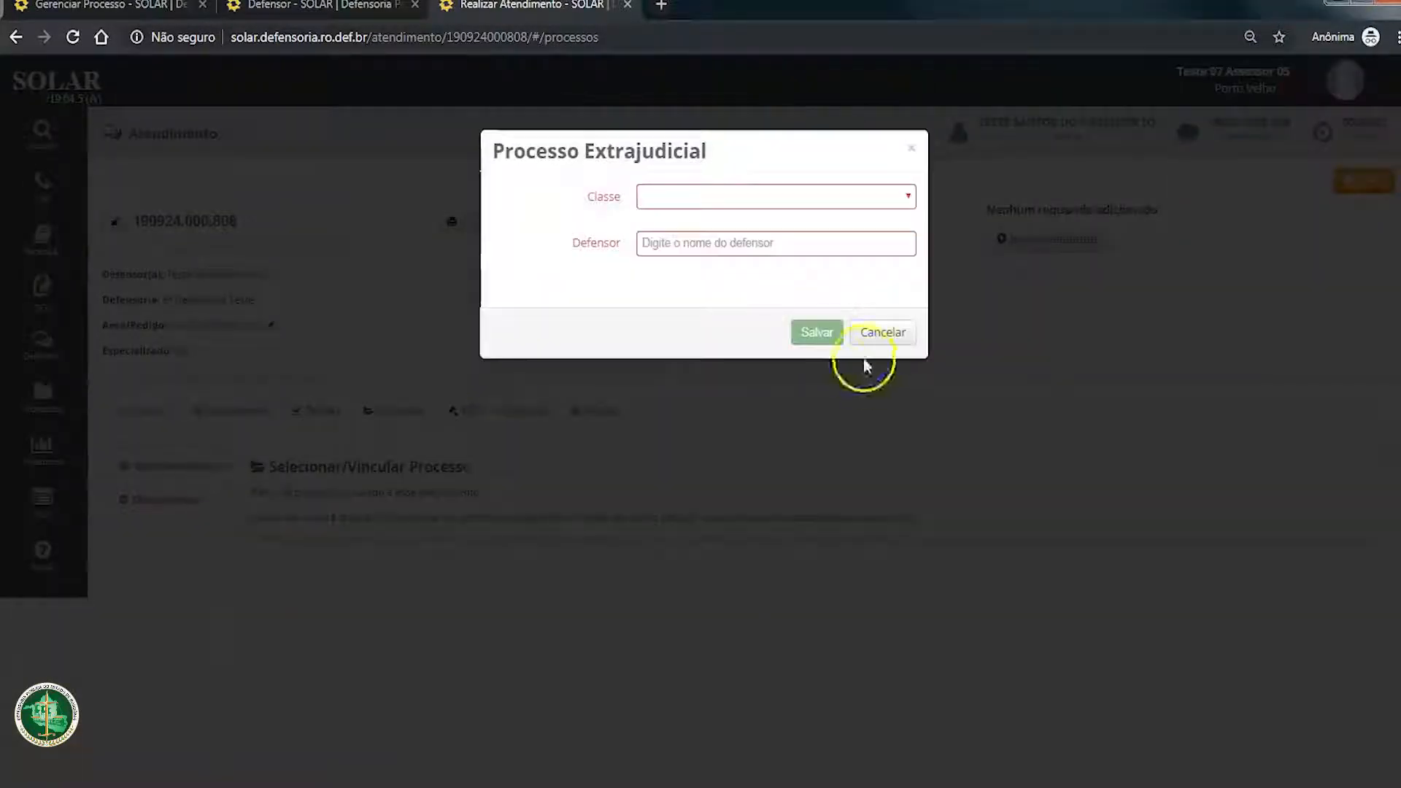
{"action": "left_click", "coordinate": [879, 333]}
{"action": "left_click", "coordinate": [142, 411]}
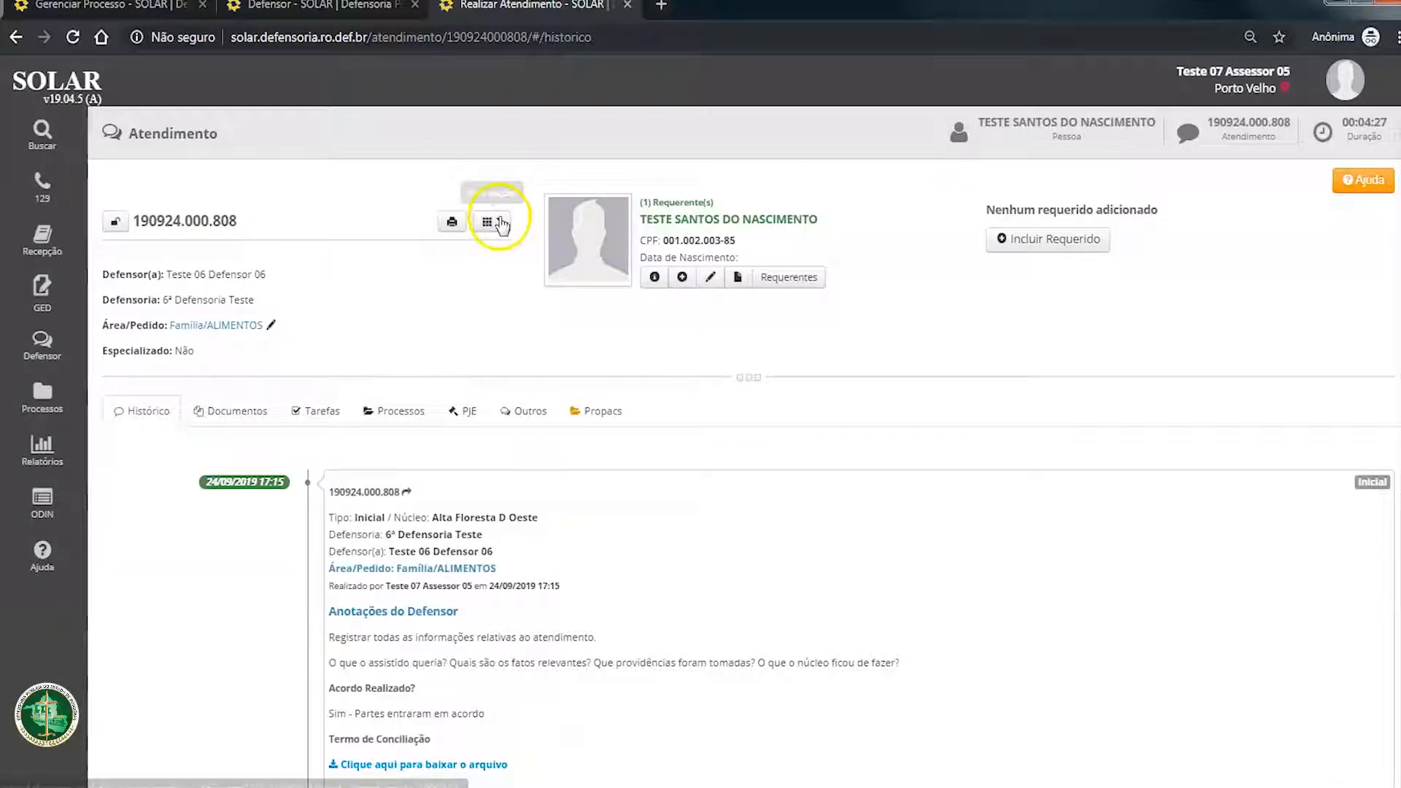
Step: Start a new extrajudicial process in this attendance with the class Execução de Título Extrajudicial
{"action": "left_click", "coordinate": [380, 414]}
{"action": "left_click", "coordinate": [175, 465]}
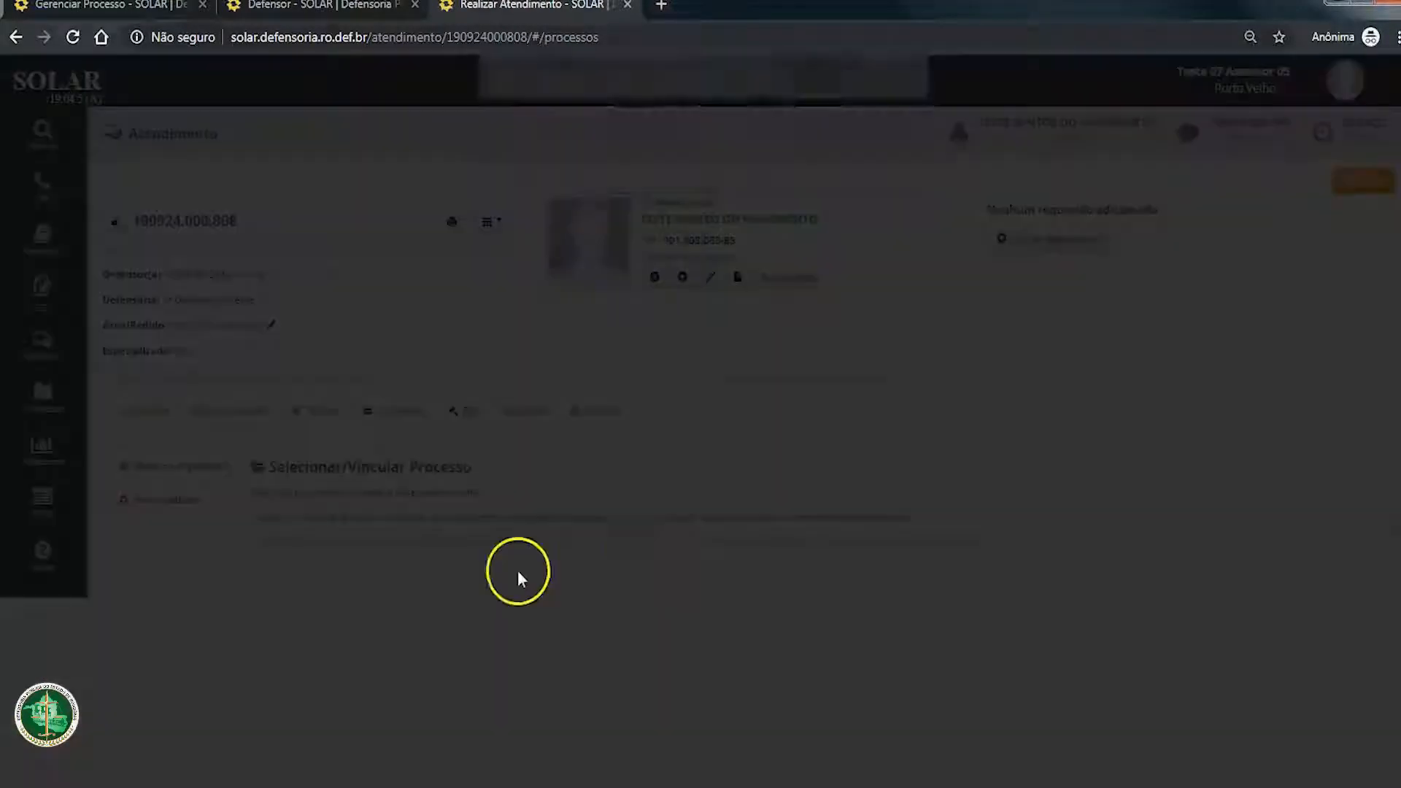
{"action": "left_click", "coordinate": [772, 191]}
{"action": "left_click", "coordinate": [759, 232]}
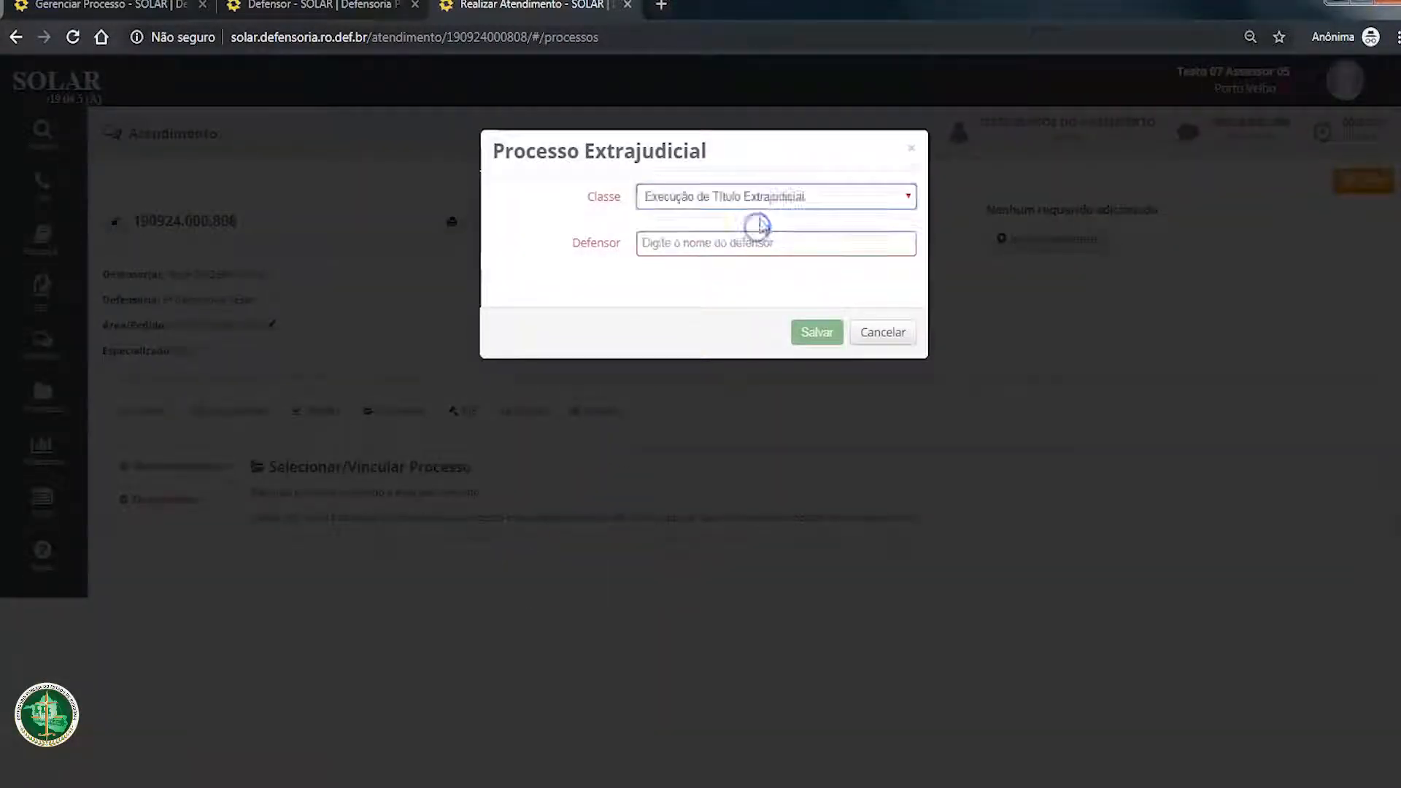
{"action": "left_click", "coordinate": [827, 199]}
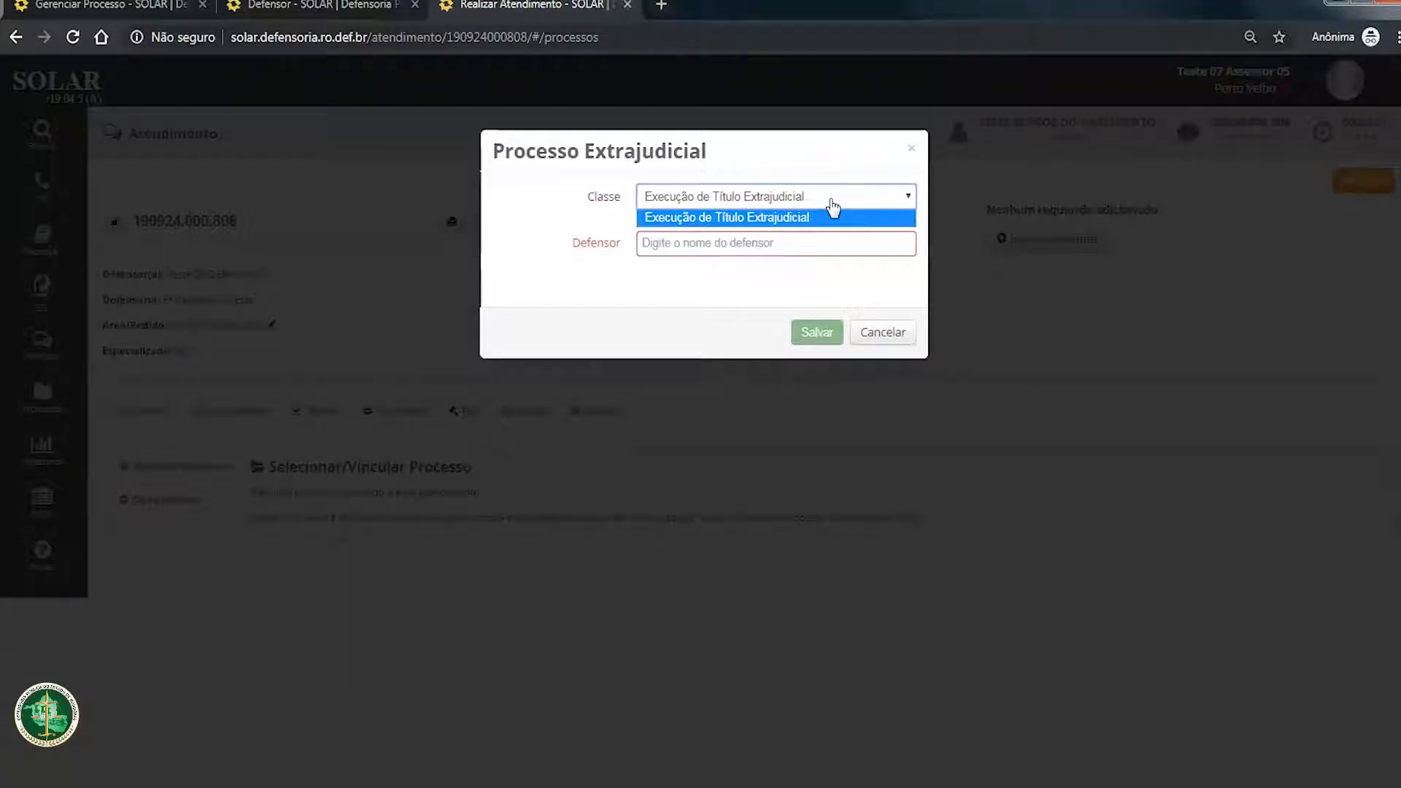
{"action": "left_click", "coordinate": [830, 198]}
{"action": "left_click", "coordinate": [768, 199]}
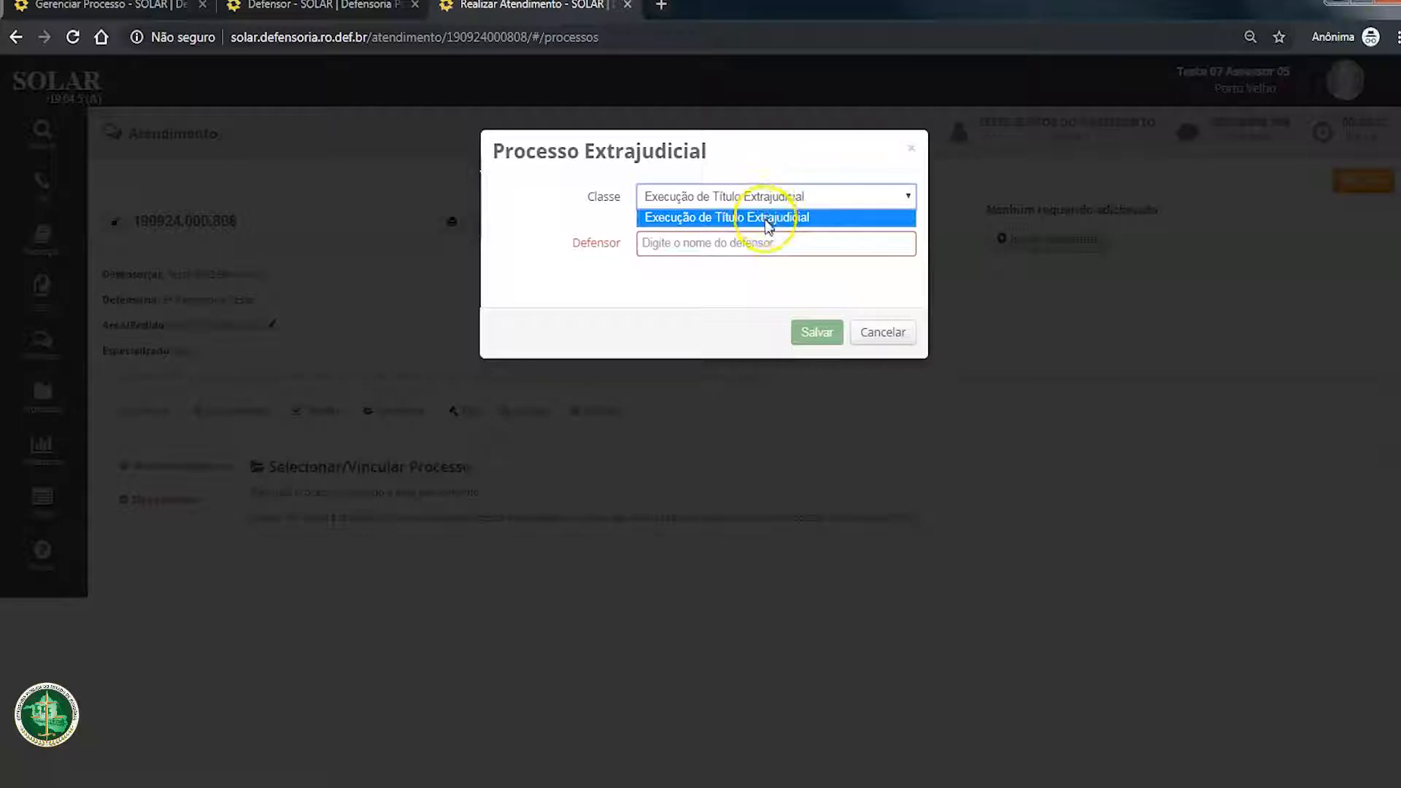
{"action": "left_click", "coordinate": [709, 219]}
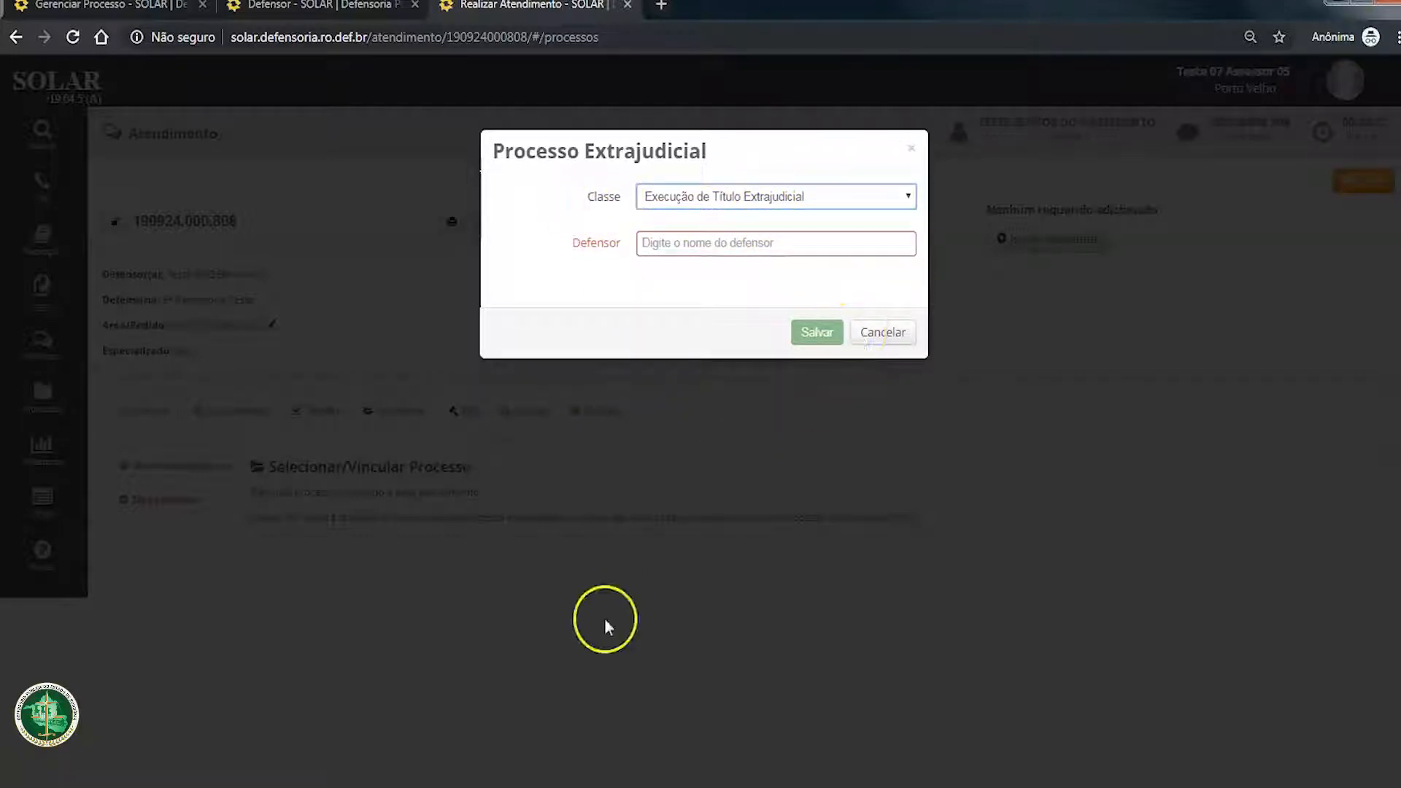
Step: Search the defenders for "teste", assign the attendance's own defender to the extrajudicial process, and save it
{"action": "left_click", "coordinate": [764, 248]}
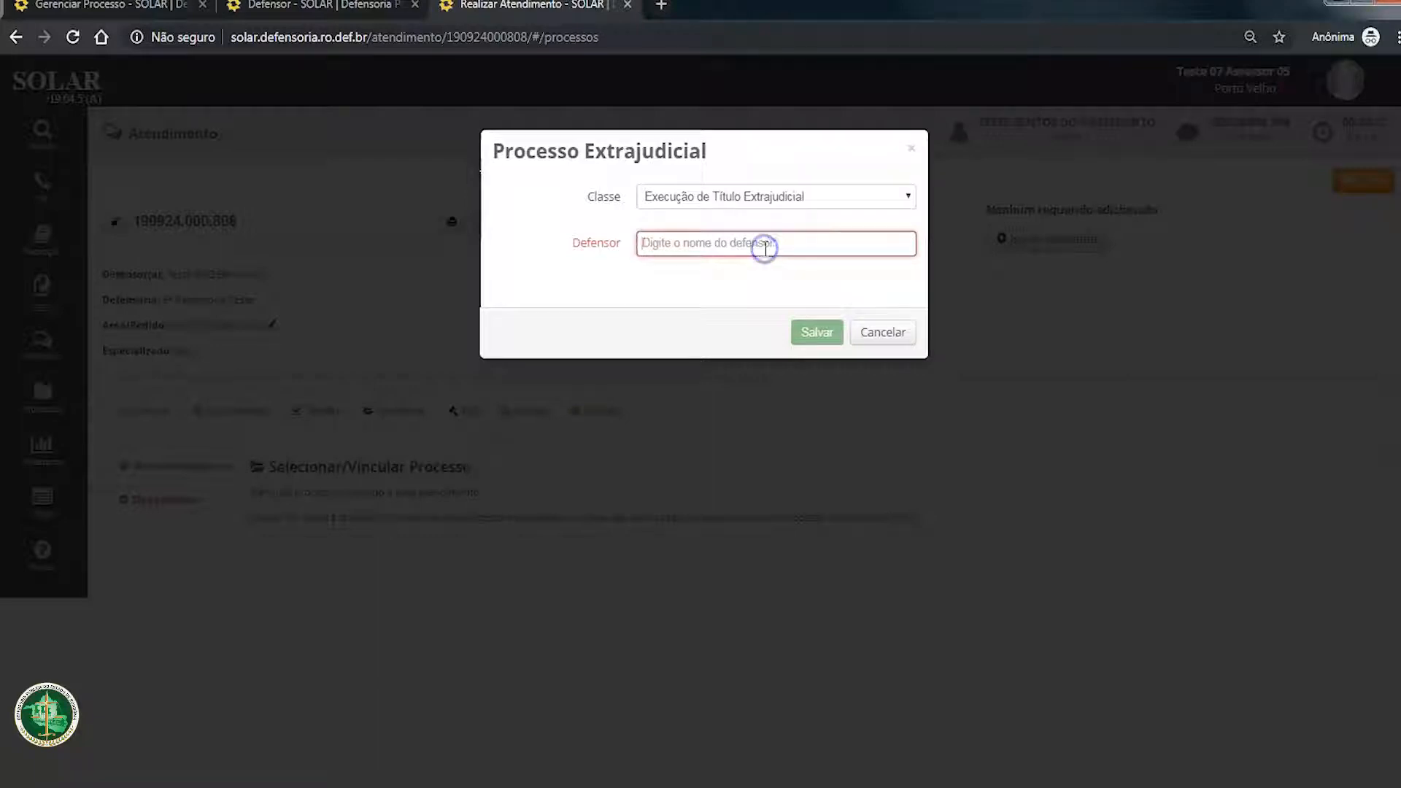
{"action": "type", "text": "6ª"}
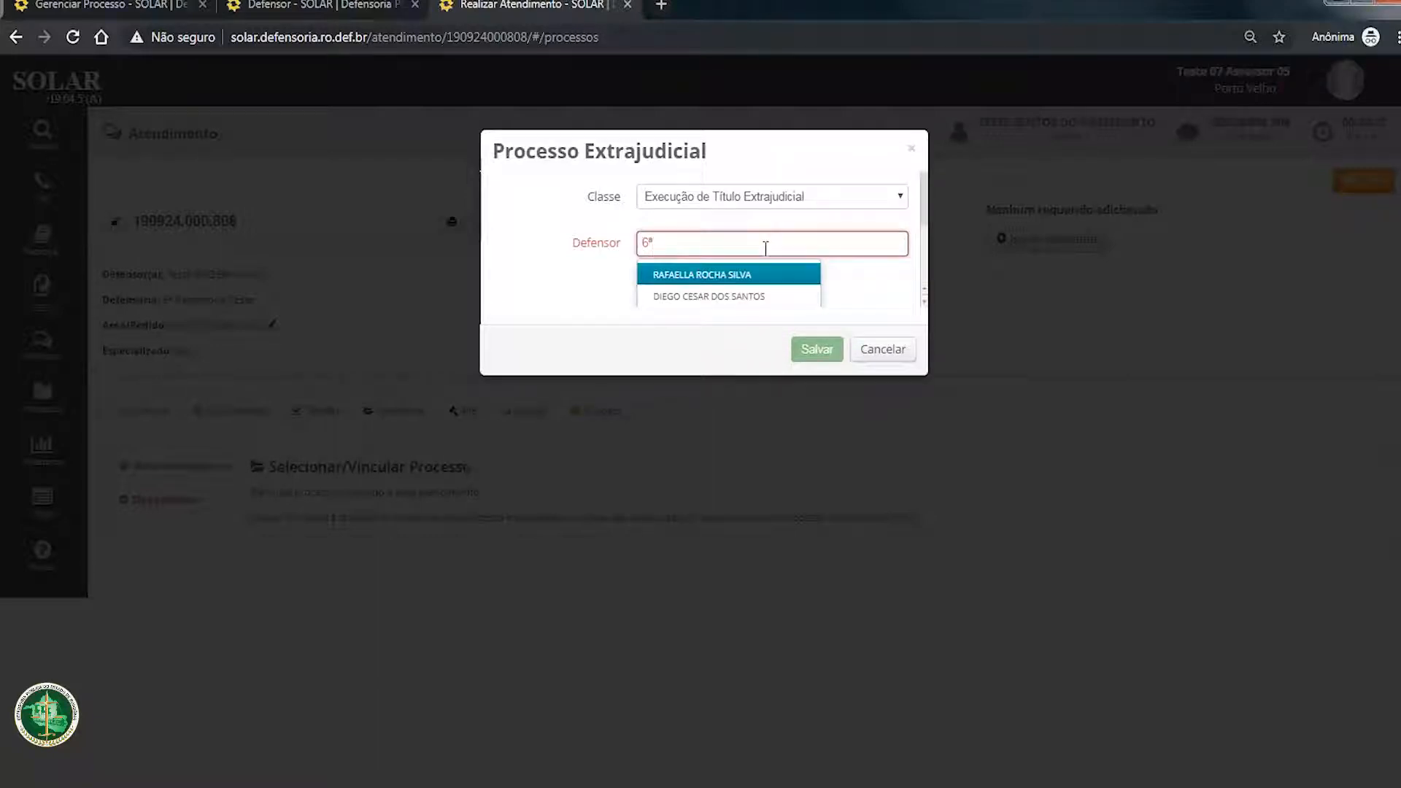
{"action": "key", "text": "BackSpace"}
{"action": "key", "text": "BackSpace"}
{"action": "type", "text": "defense"}
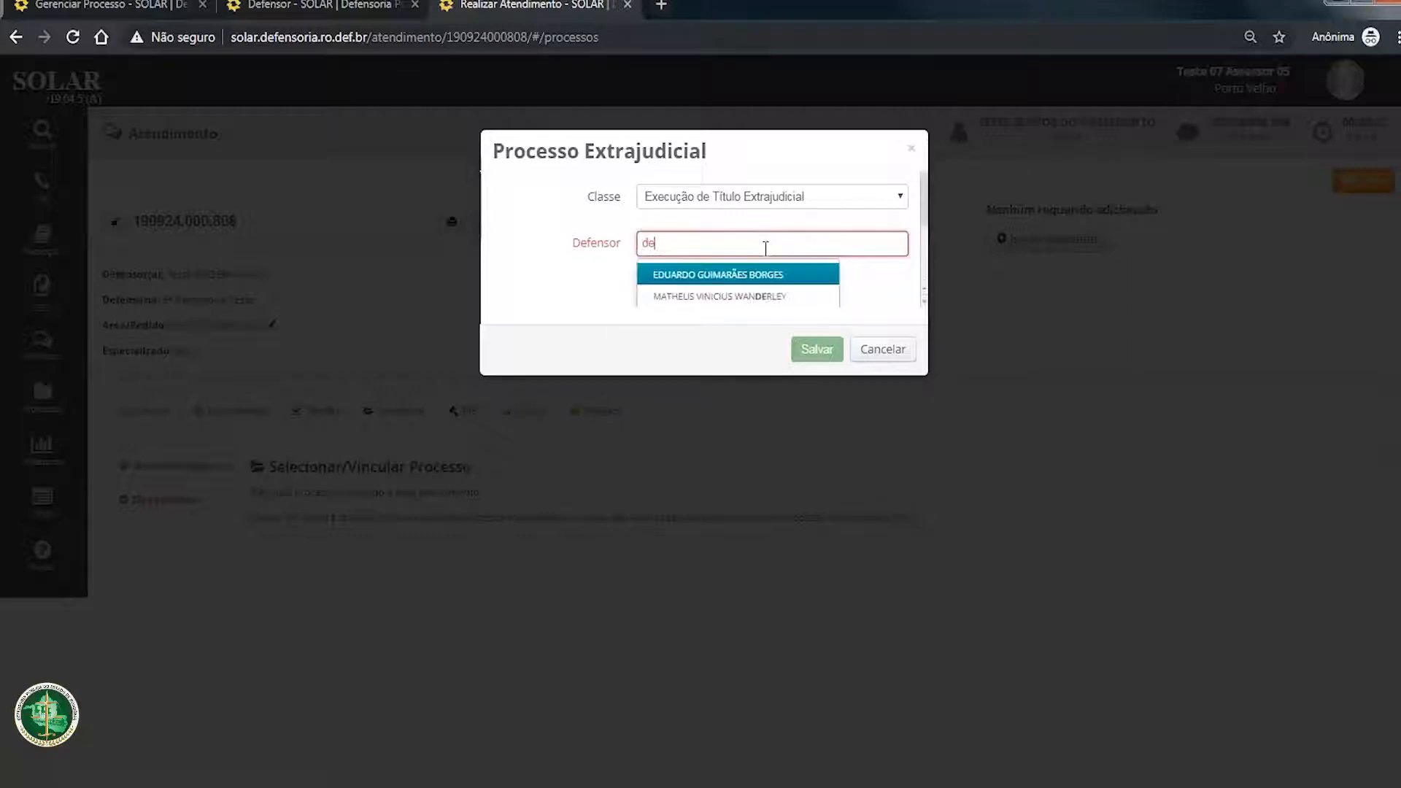
{"action": "key", "text": "BackSpace"}
{"action": "key", "text": "BackSpace"}
{"action": "key", "text": "BackSpace"}
{"action": "key", "text": "BackSpace"}
{"action": "key", "text": "BackSpace"}
{"action": "key", "text": "BackSpace"}
{"action": "key", "text": "BackSpace"}
{"action": "type", "text": "teste"}
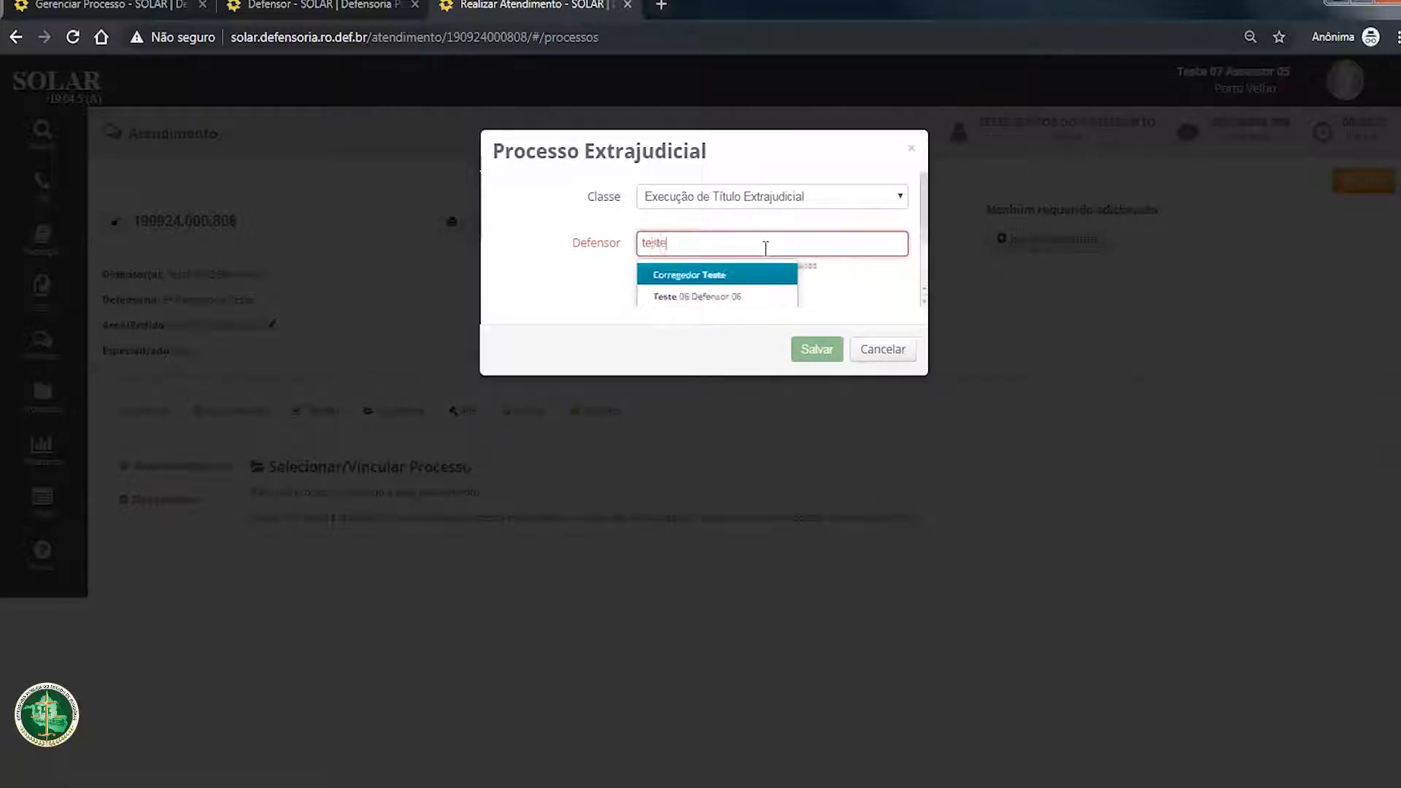
{"action": "left_click", "coordinate": [723, 298]}
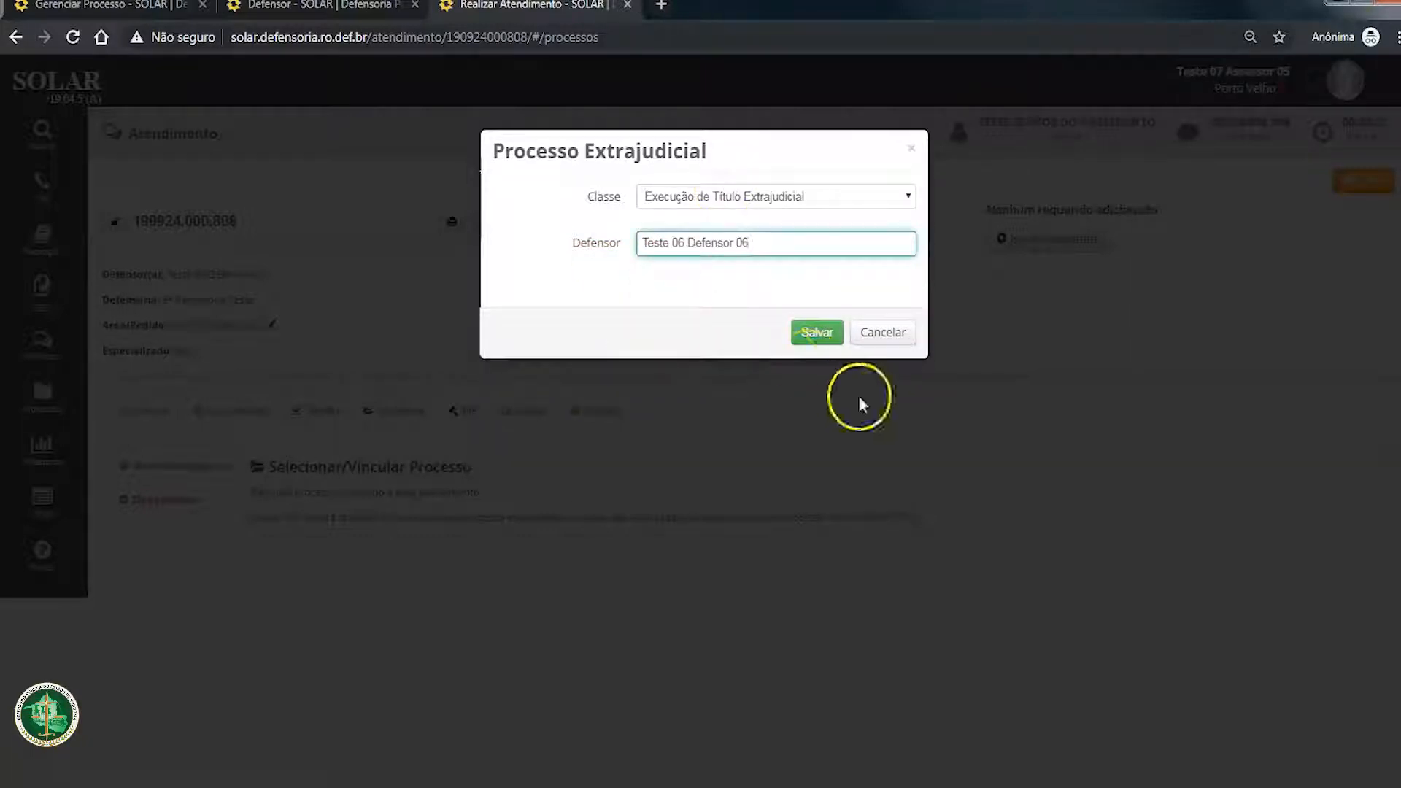
{"action": "left_click", "coordinate": [830, 334]}
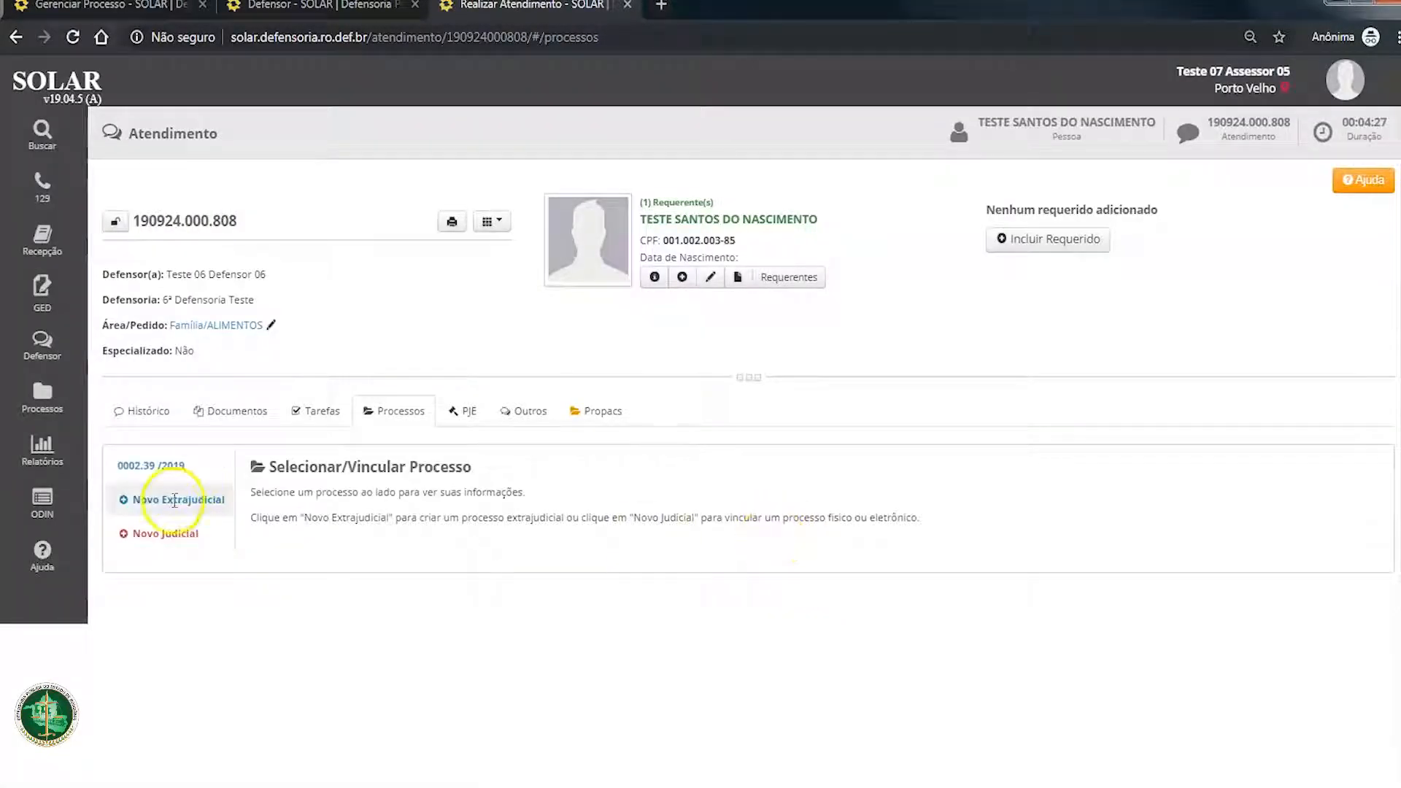
Step: Open the new extrajudicial process within the attendance and review its data, subjects and procedural phases
{"action": "left_click", "coordinate": [151, 465]}
{"action": "scroll", "coordinate": [545, 581], "scroll_direction": "down", "scroll_amount": 1}
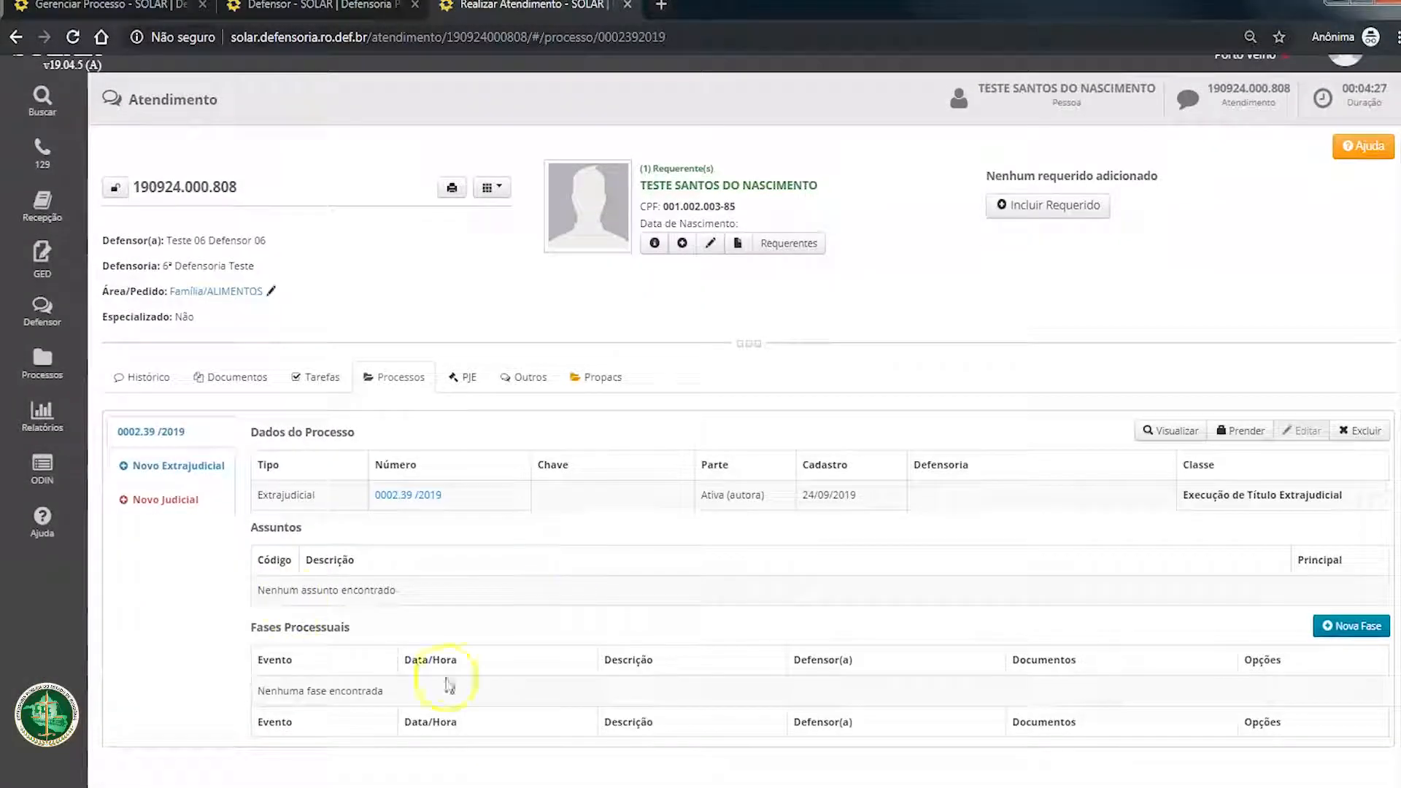
{"action": "left_click", "coordinate": [464, 380]}
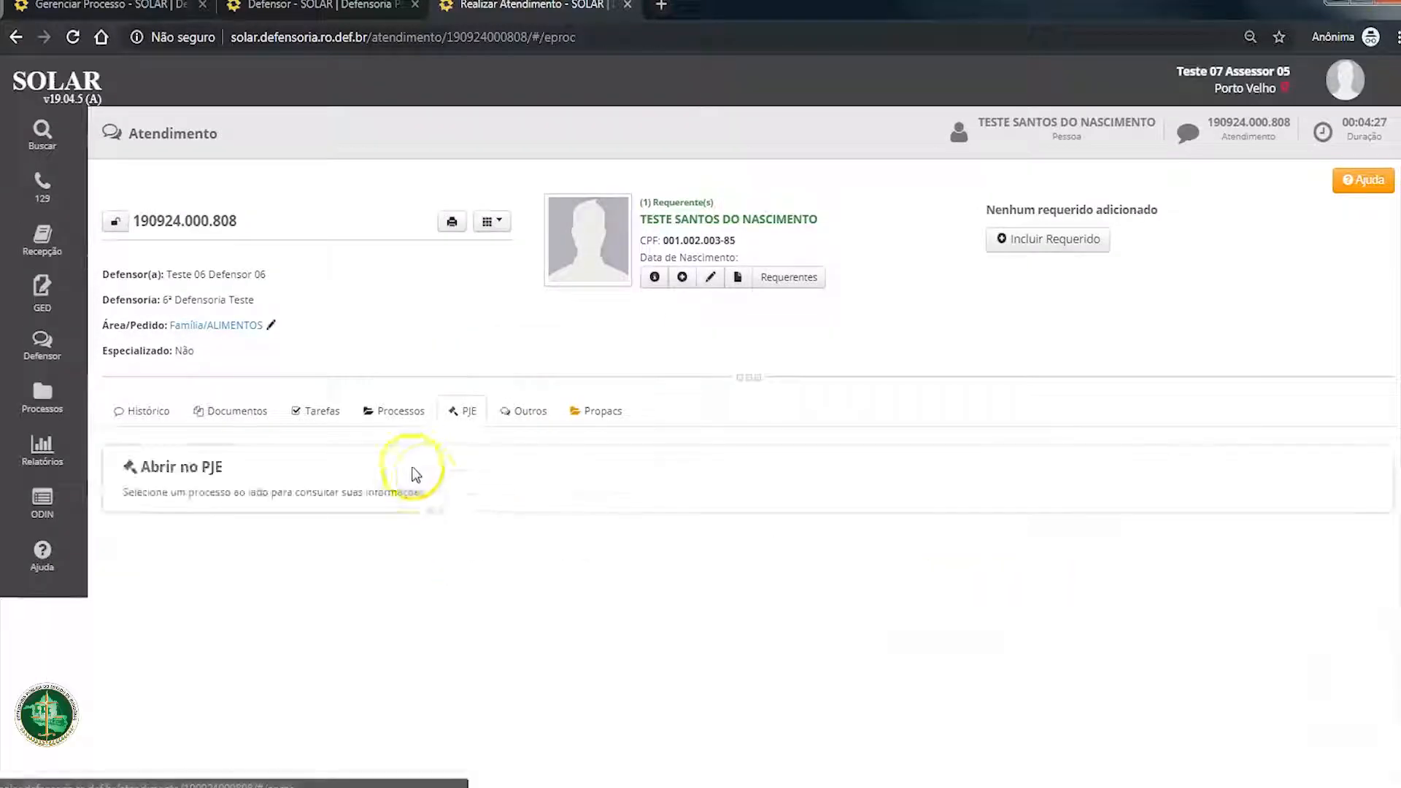
{"action": "left_click", "coordinate": [400, 411]}
{"action": "left_click", "coordinate": [153, 467]}
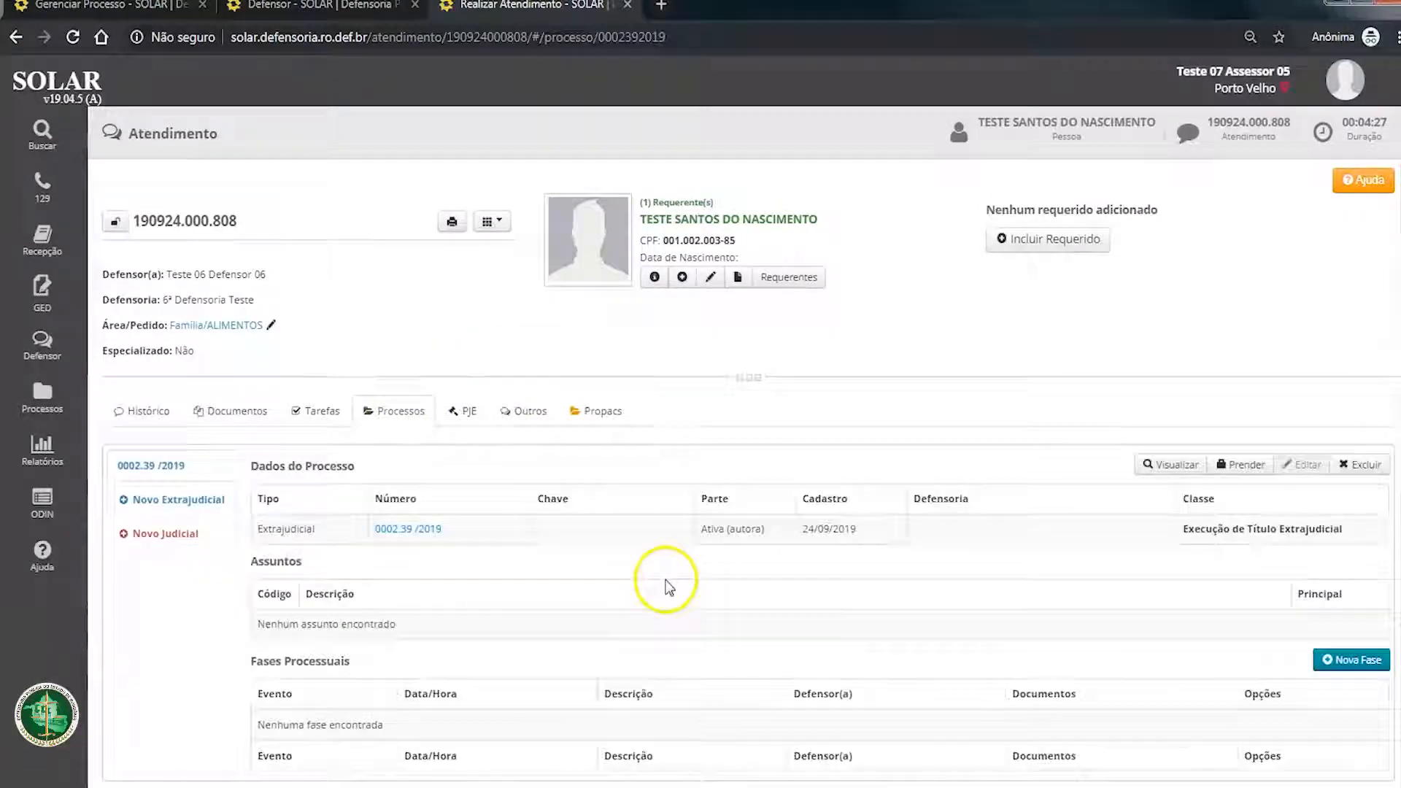
{"action": "scroll", "coordinate": [666, 588], "scroll_direction": "down", "scroll_amount": 1}
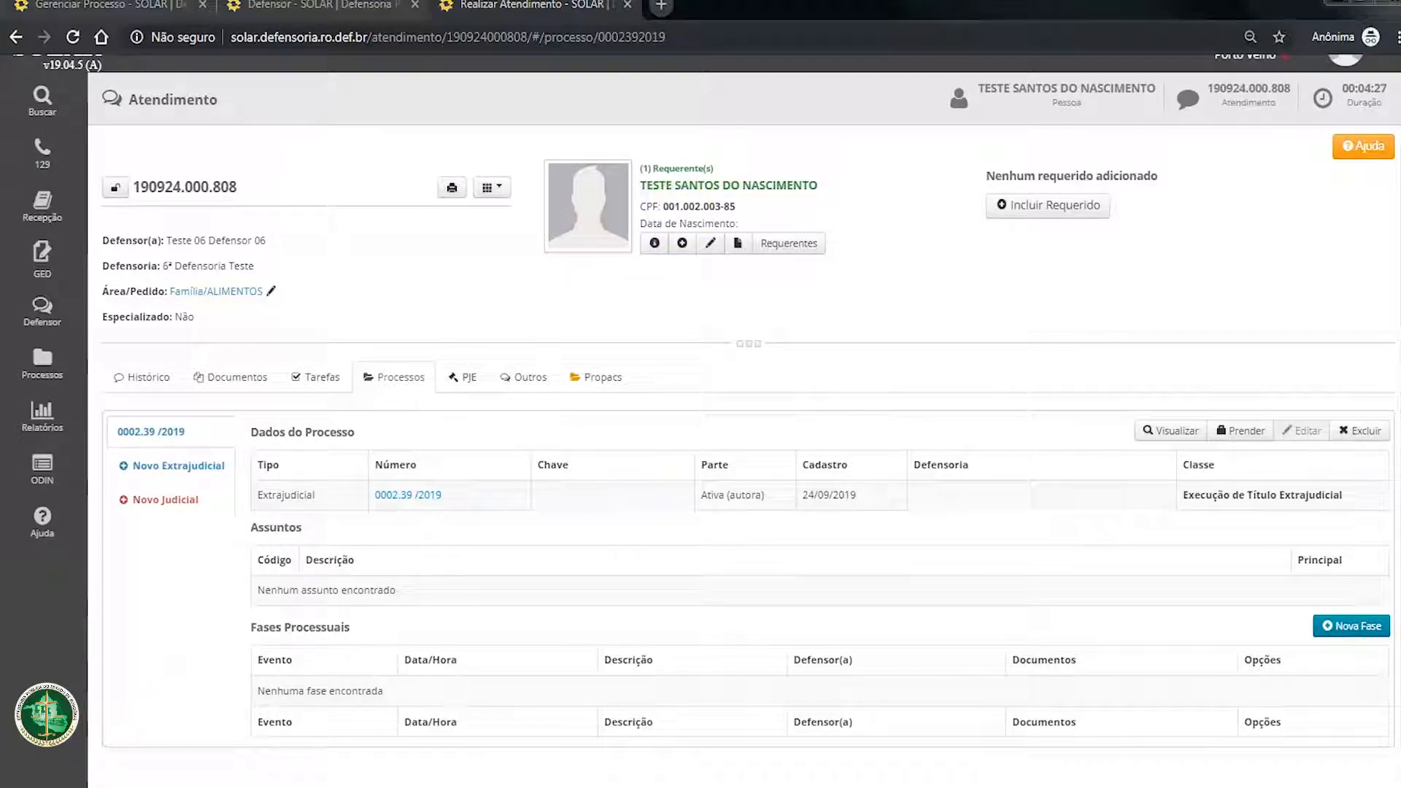
{"action": "scroll", "coordinate": [616, 556], "scroll_direction": "up", "scroll_amount": 1}
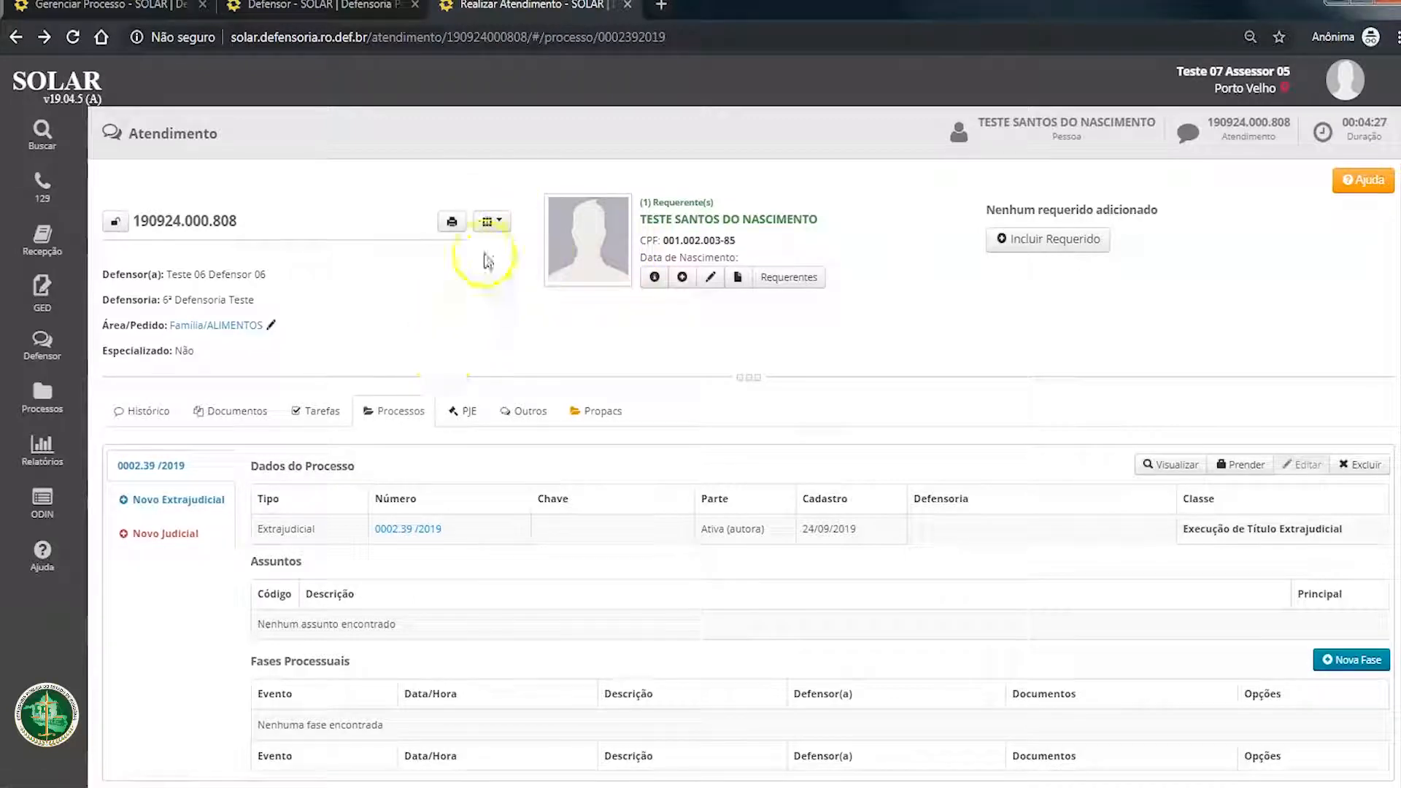
Step: Return to the assisted person's attendance list and expand the details of the attendance held on 24 September 2019
{"action": "left_click", "coordinate": [502, 226]}
{"action": "left_click", "coordinate": [527, 252]}
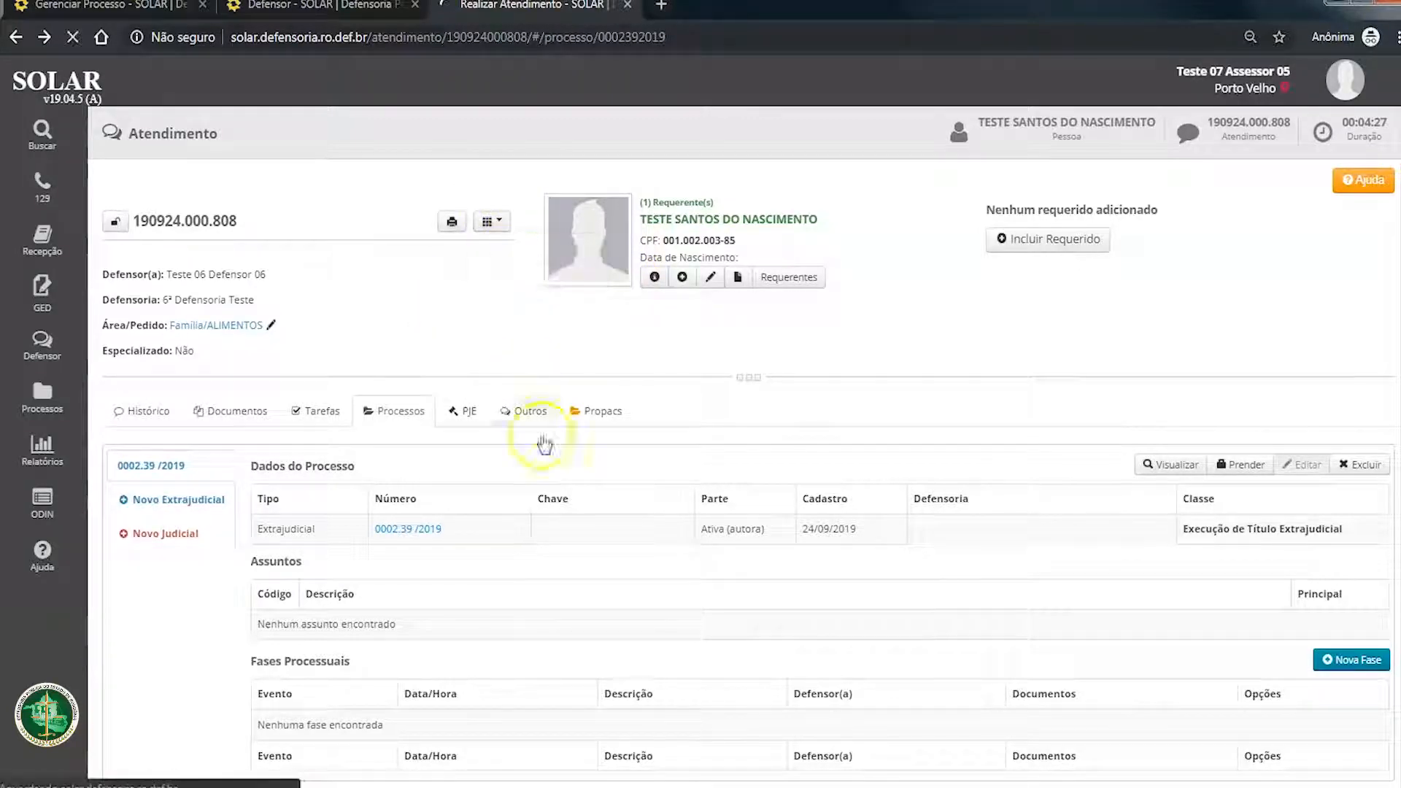
{"action": "scroll", "coordinate": [252, 597], "scroll_direction": "down", "scroll_amount": 2}
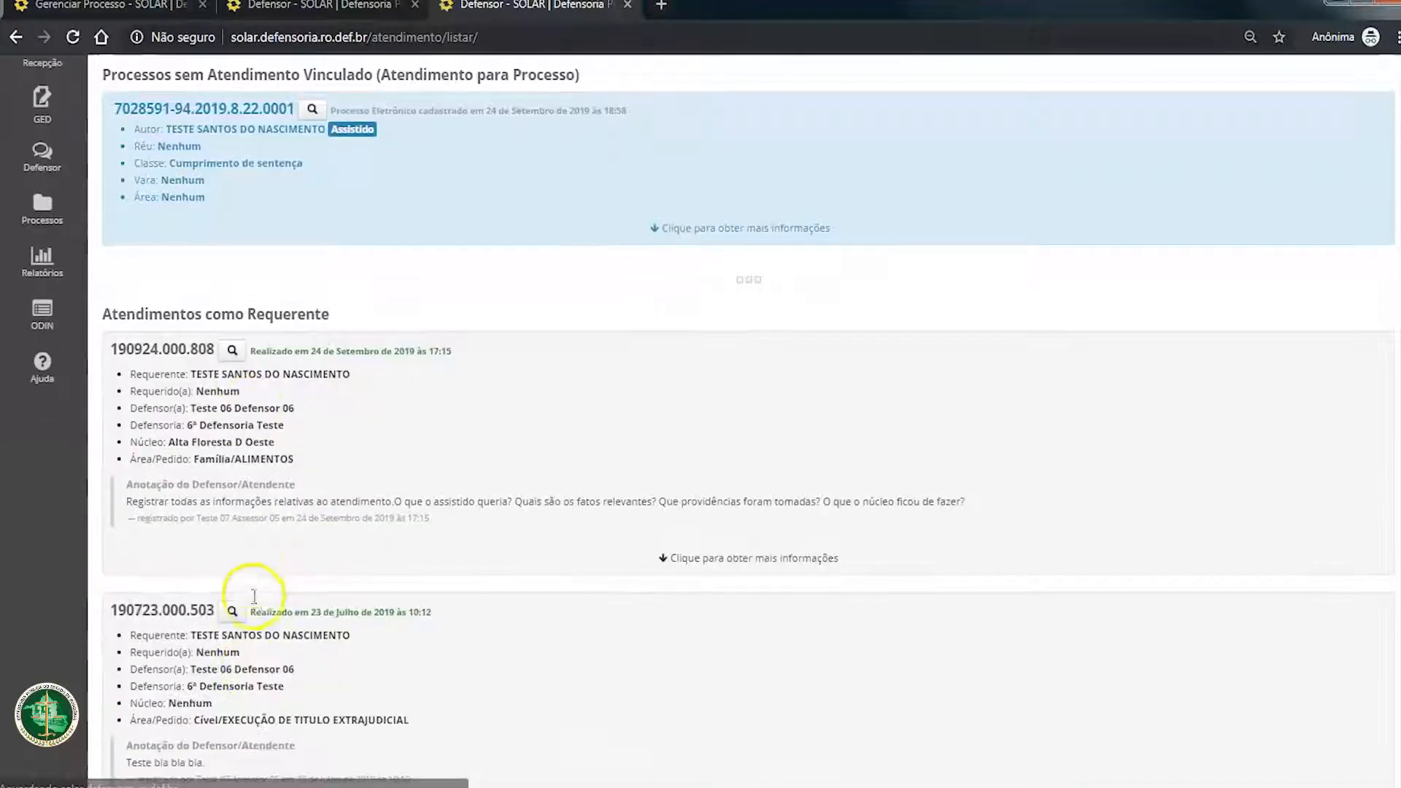
{"action": "left_click_drag", "start_coordinate": [553, 520], "coordinate": [254, 483]}
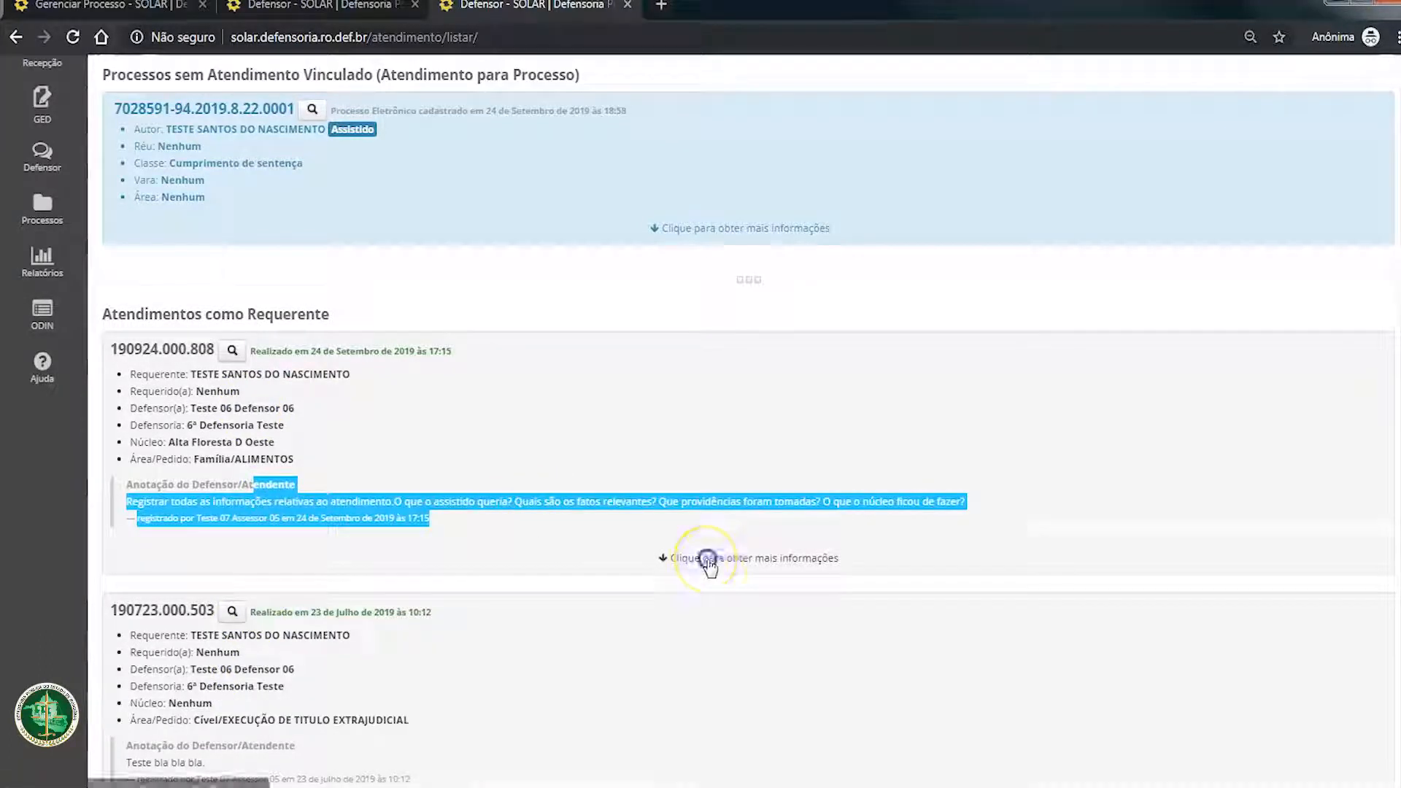
{"action": "left_click", "coordinate": [788, 558]}
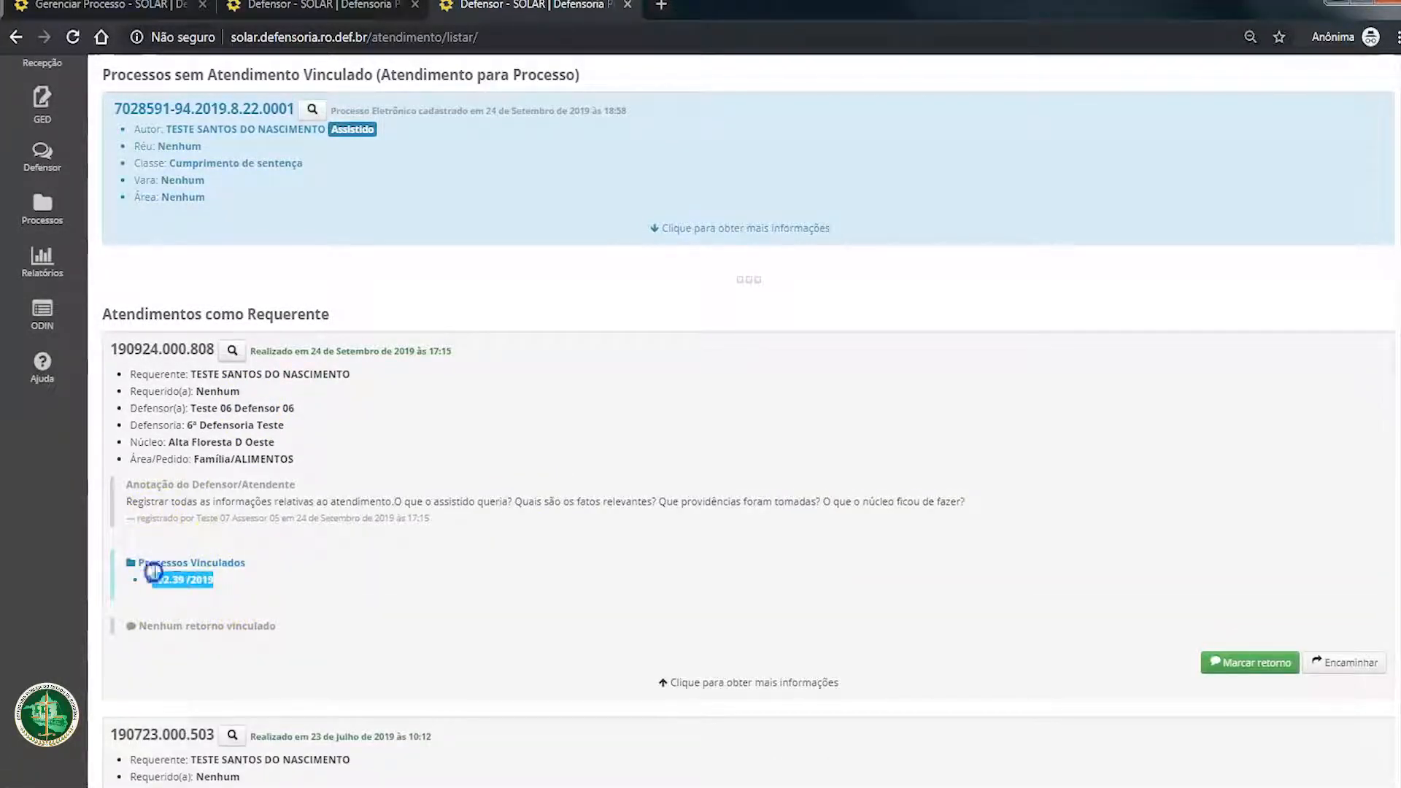
Step: Examine the Processos Vinculados of the expanded attendance alongside the process listed without linked attendance
{"action": "left_click_drag", "start_coordinate": [153, 572], "coordinate": [136, 559]}
{"action": "left_click", "coordinate": [250, 562]}
{"action": "scroll", "coordinate": [243, 590], "scroll_direction": "up", "scroll_amount": 1}
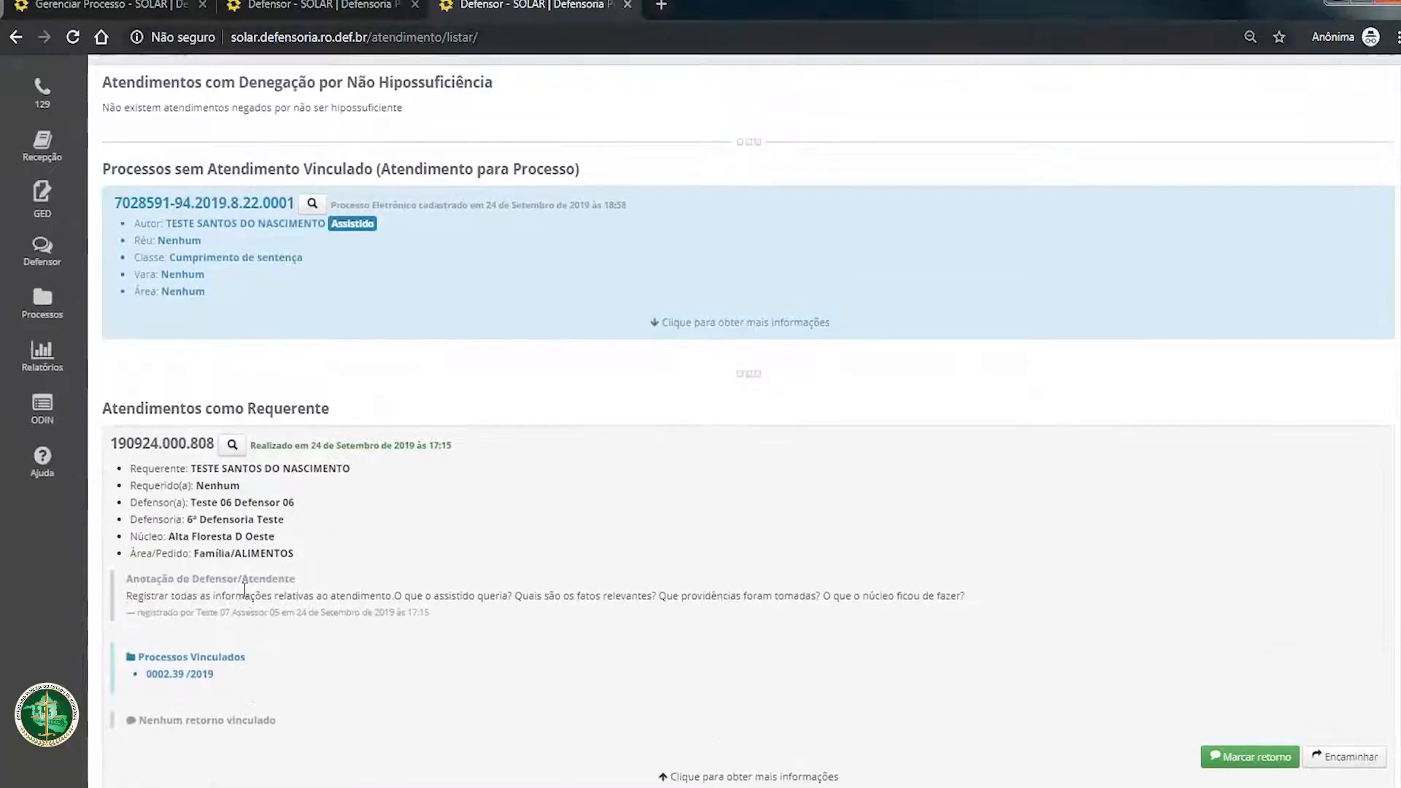
{"action": "left_click_drag", "start_coordinate": [224, 673], "coordinate": [132, 665]}
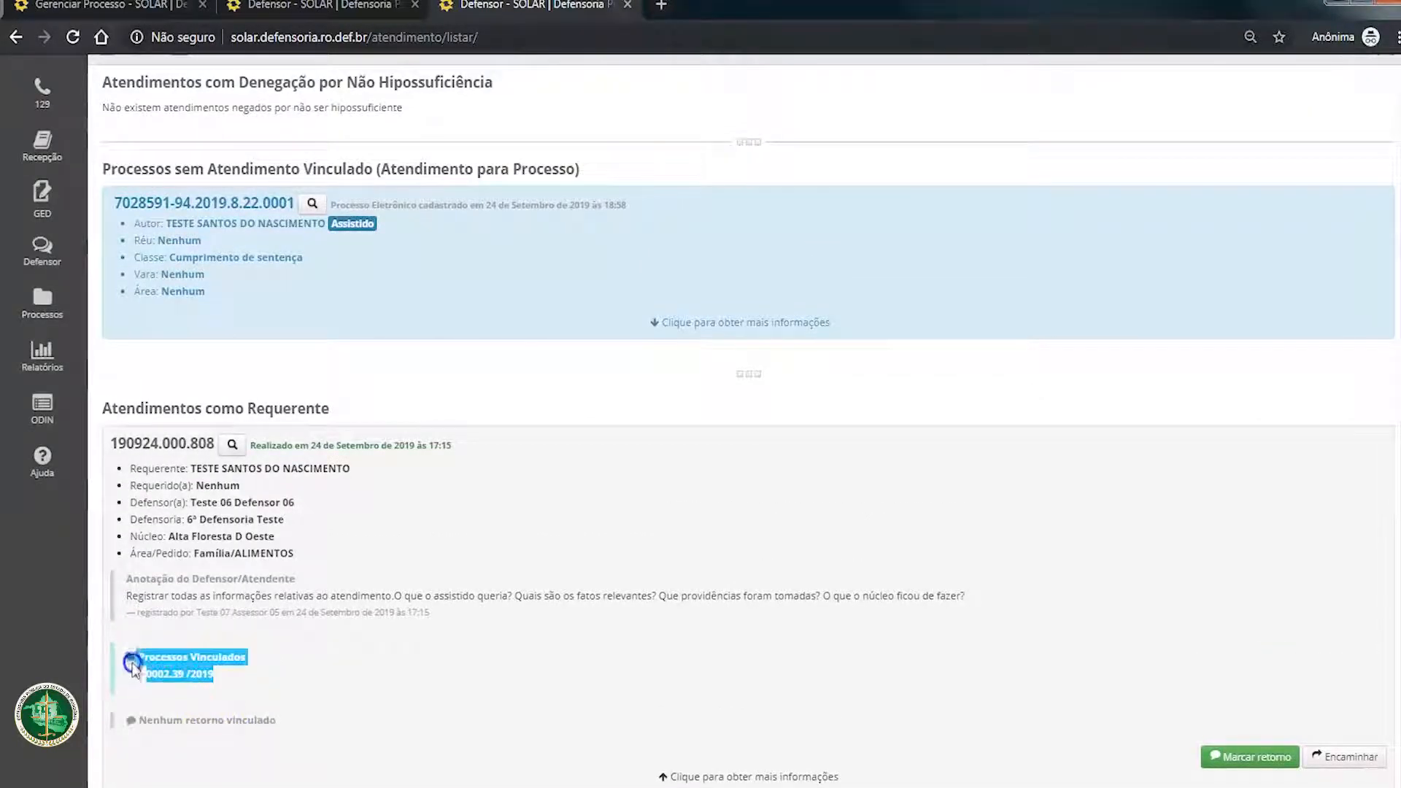
{"action": "left_click", "coordinate": [211, 658]}
{"action": "left_click_drag", "start_coordinate": [109, 442], "coordinate": [442, 632]}
{"action": "left_click", "coordinate": [423, 678]}
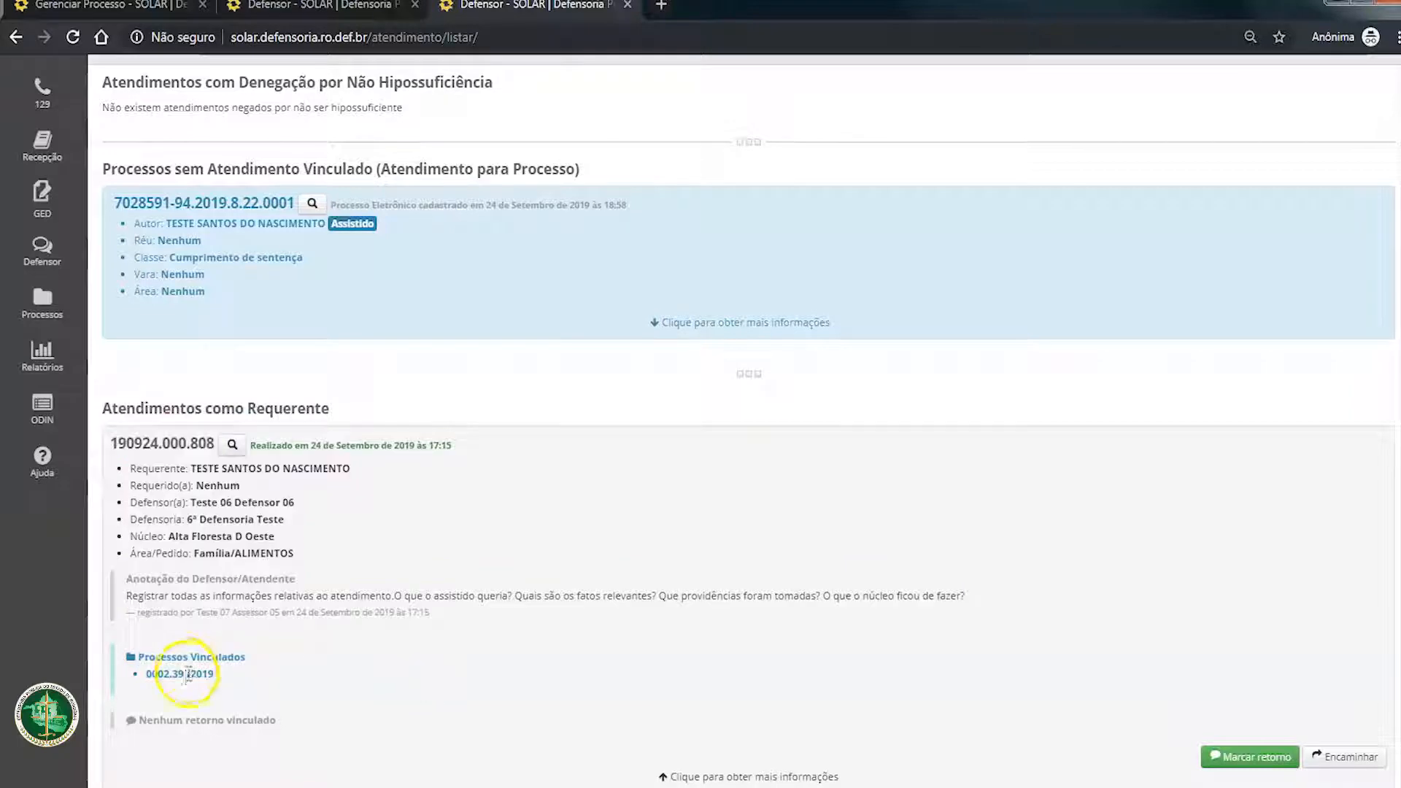
{"action": "left_click_drag", "start_coordinate": [146, 661], "coordinate": [238, 666]}
{"action": "left_click", "coordinate": [401, 707]}
{"action": "scroll", "coordinate": [569, 694], "scroll_direction": "down", "scroll_amount": 3}
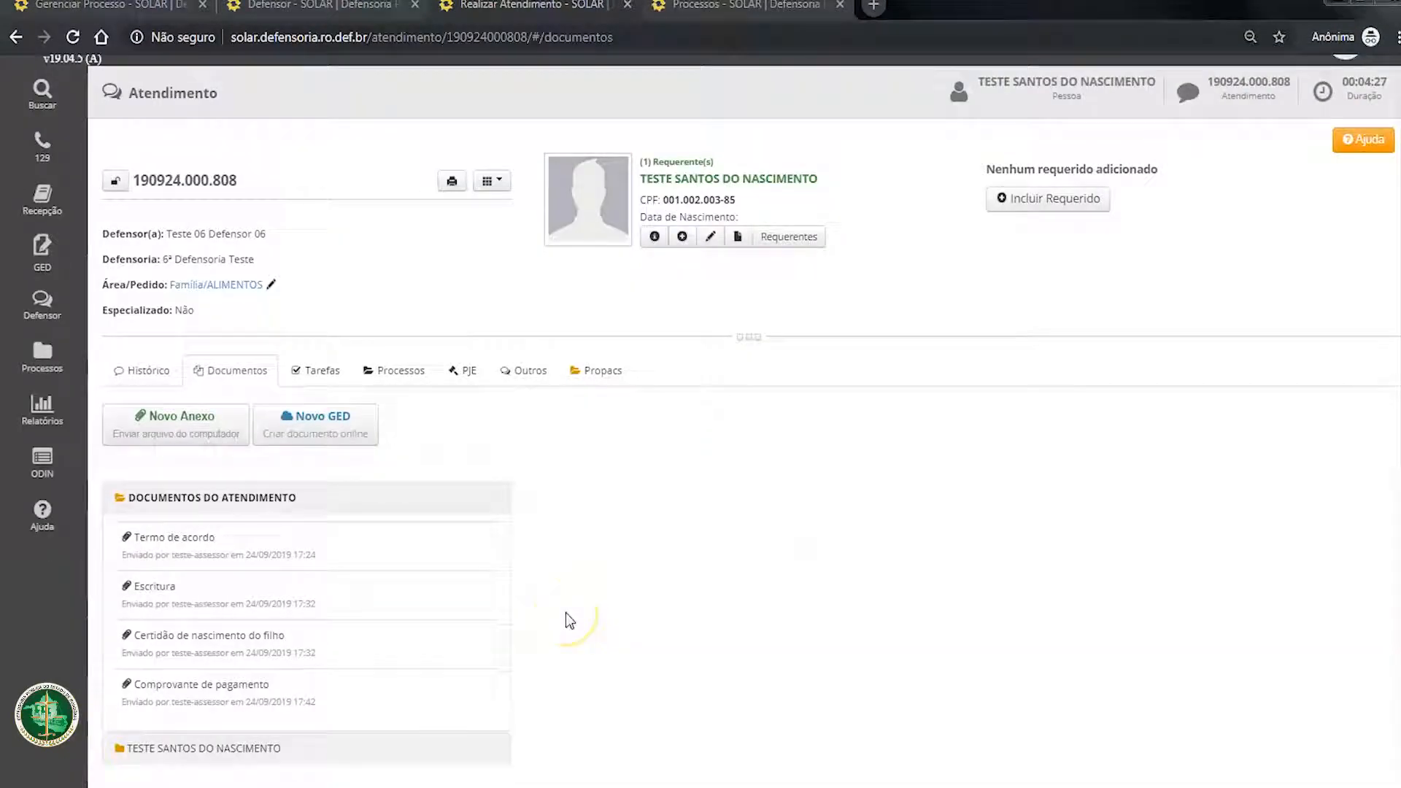
Step: Search the process list for number 12345 and review the matching process and its party's details
{"action": "mouse_move", "coordinate": [44, 357]}
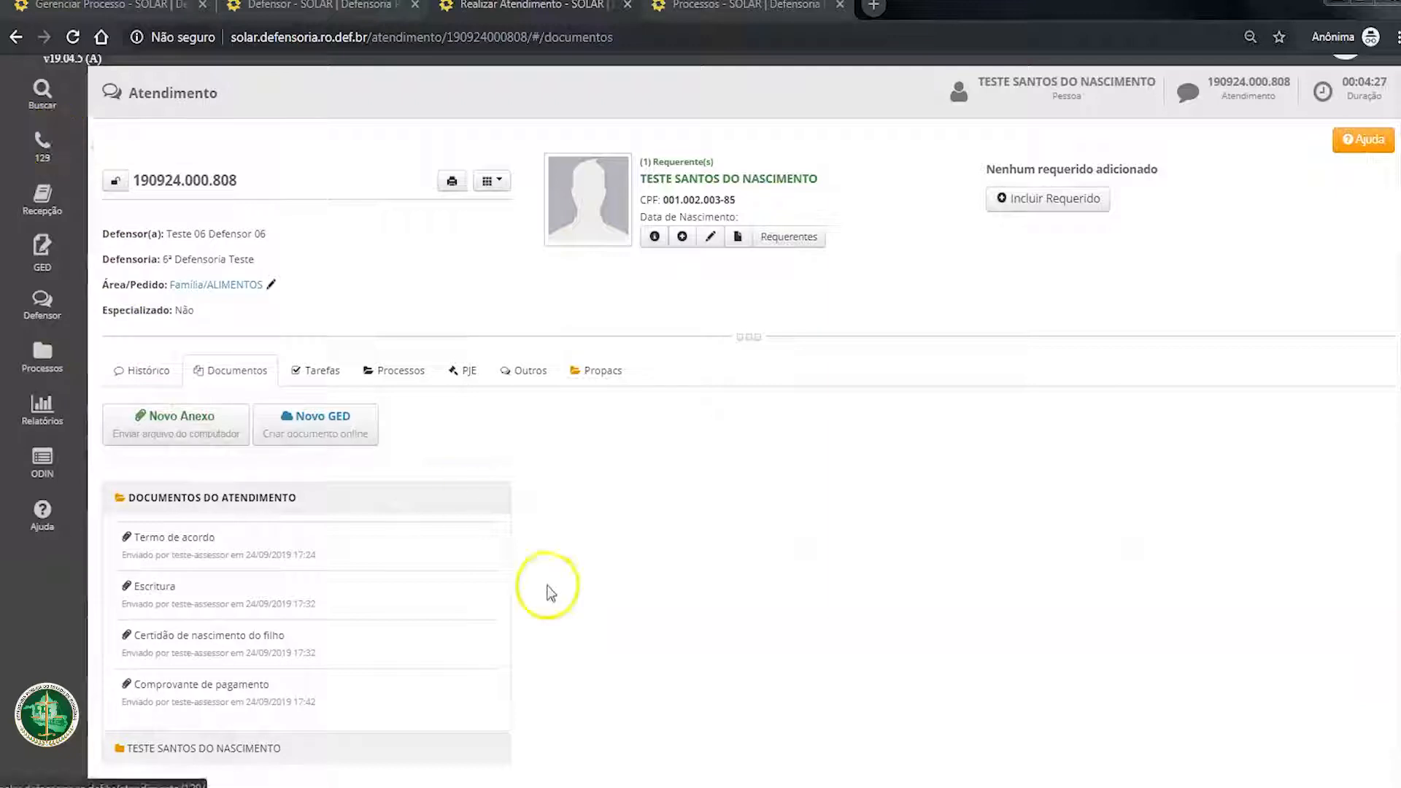
{"action": "mouse_move", "coordinate": [42, 73]}
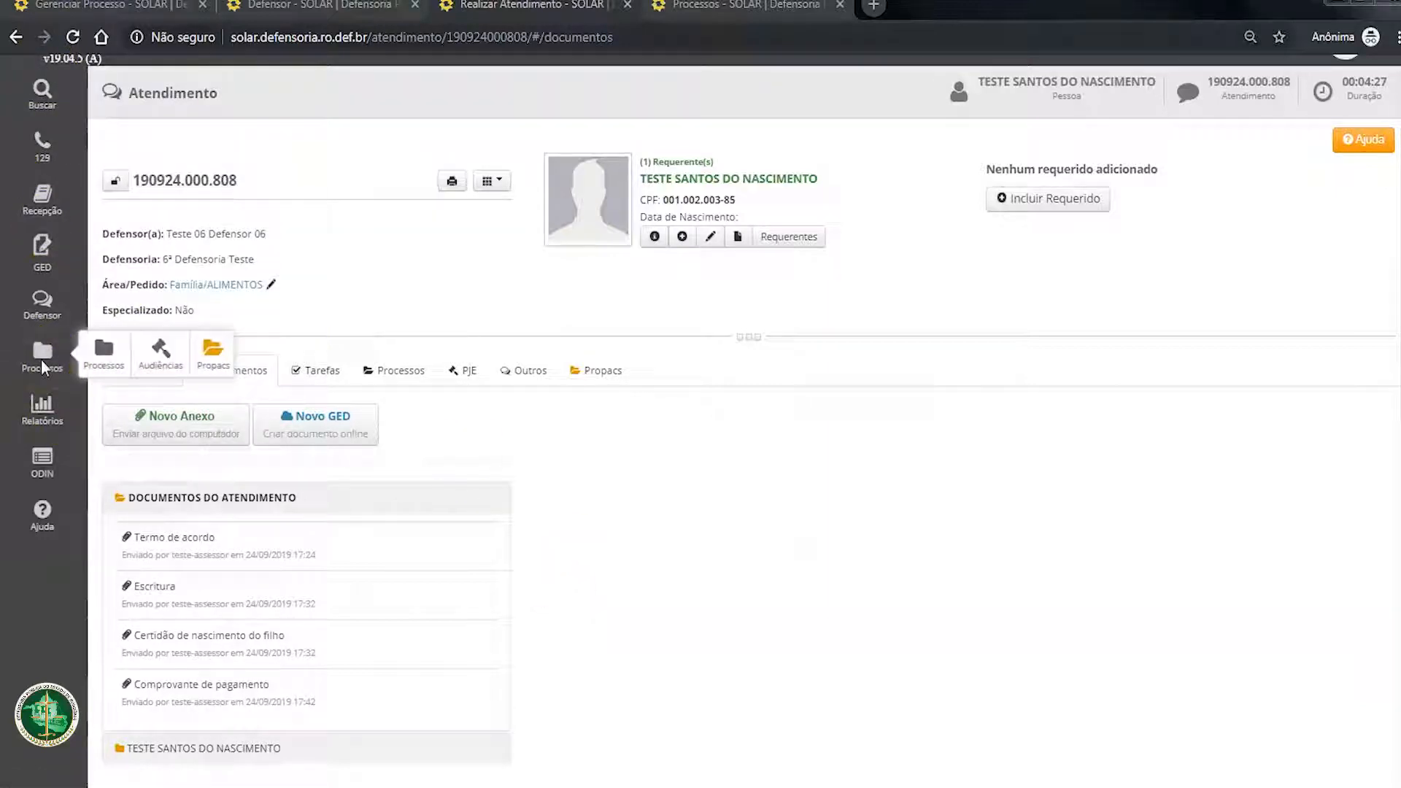
{"action": "left_click", "coordinate": [103, 356]}
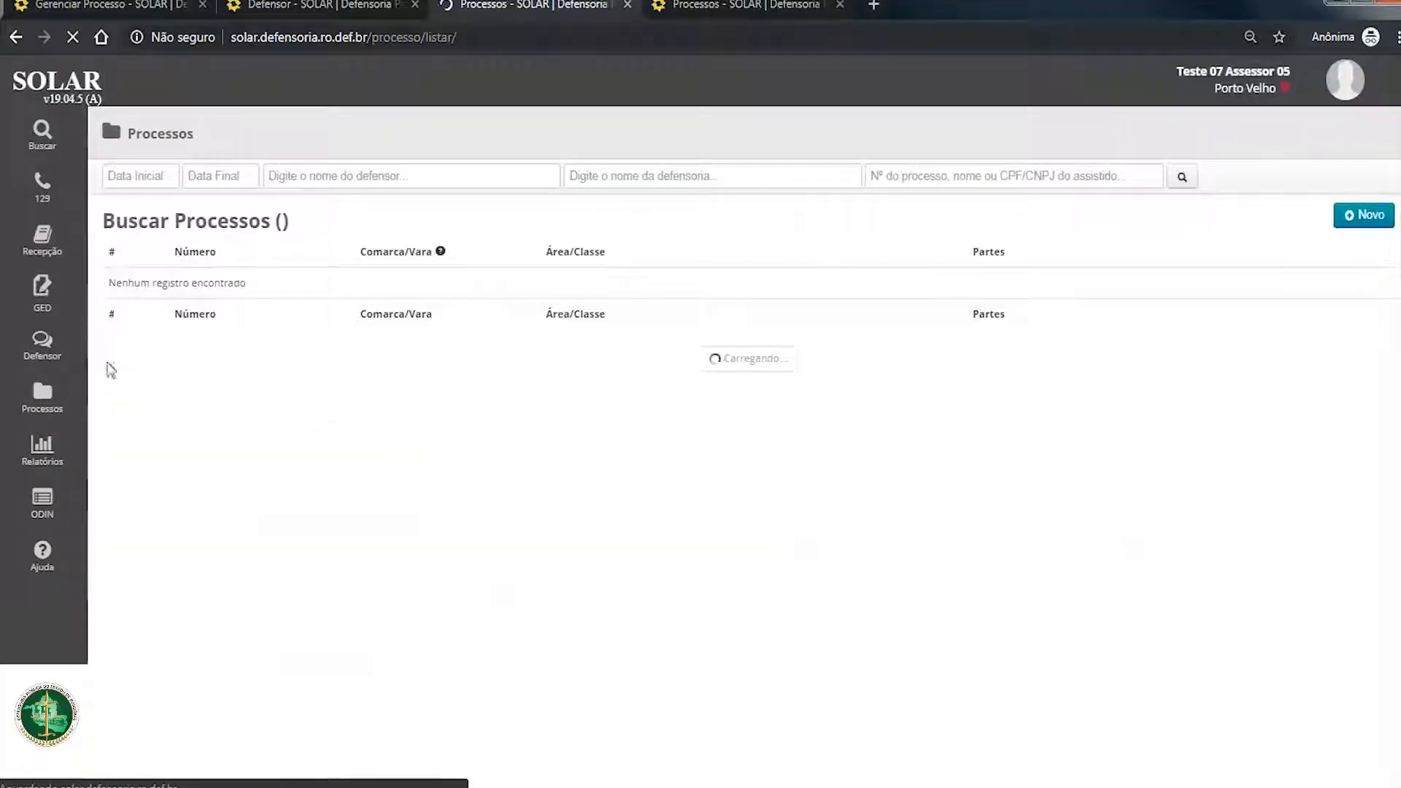
{"action": "left_click", "coordinate": [935, 178]}
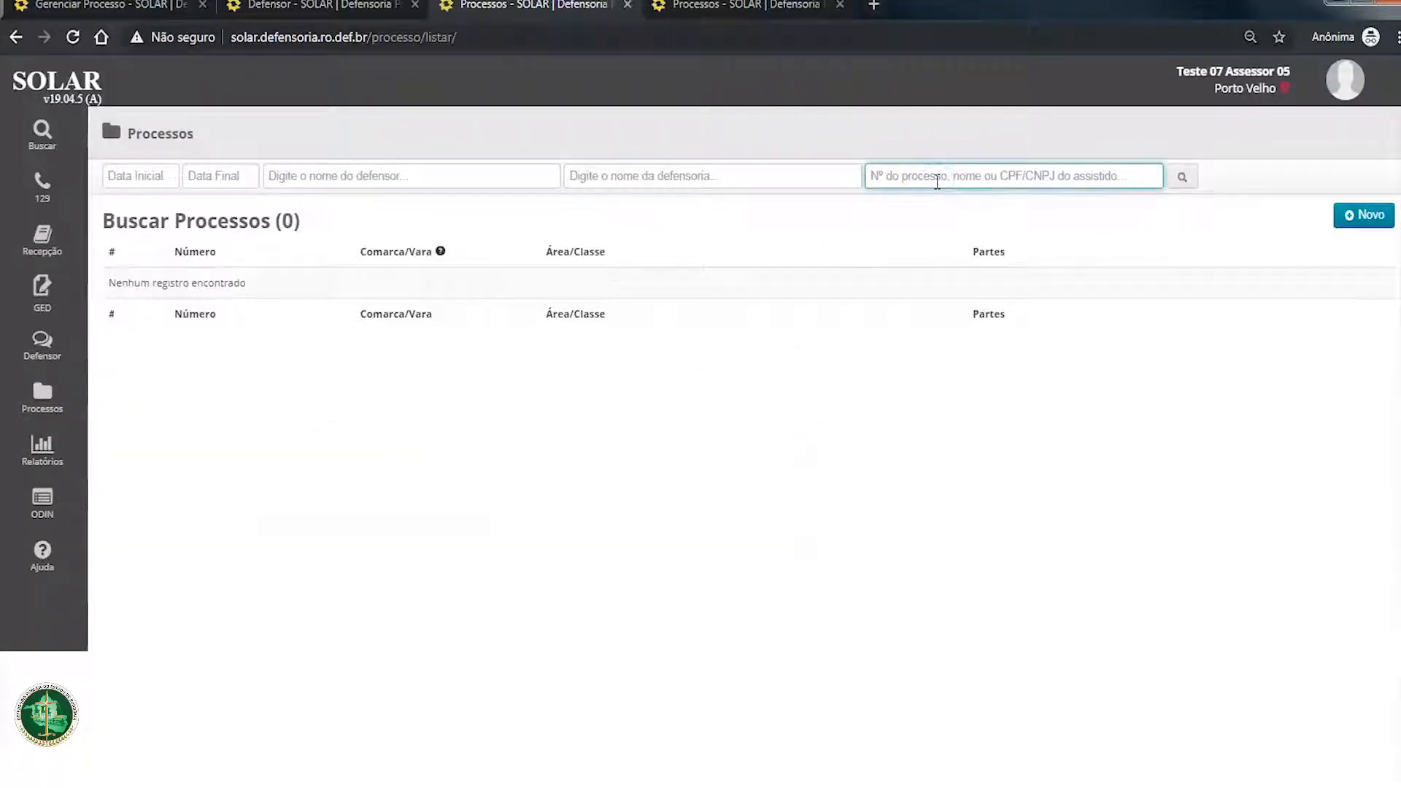
{"action": "type", "text": "123456"}
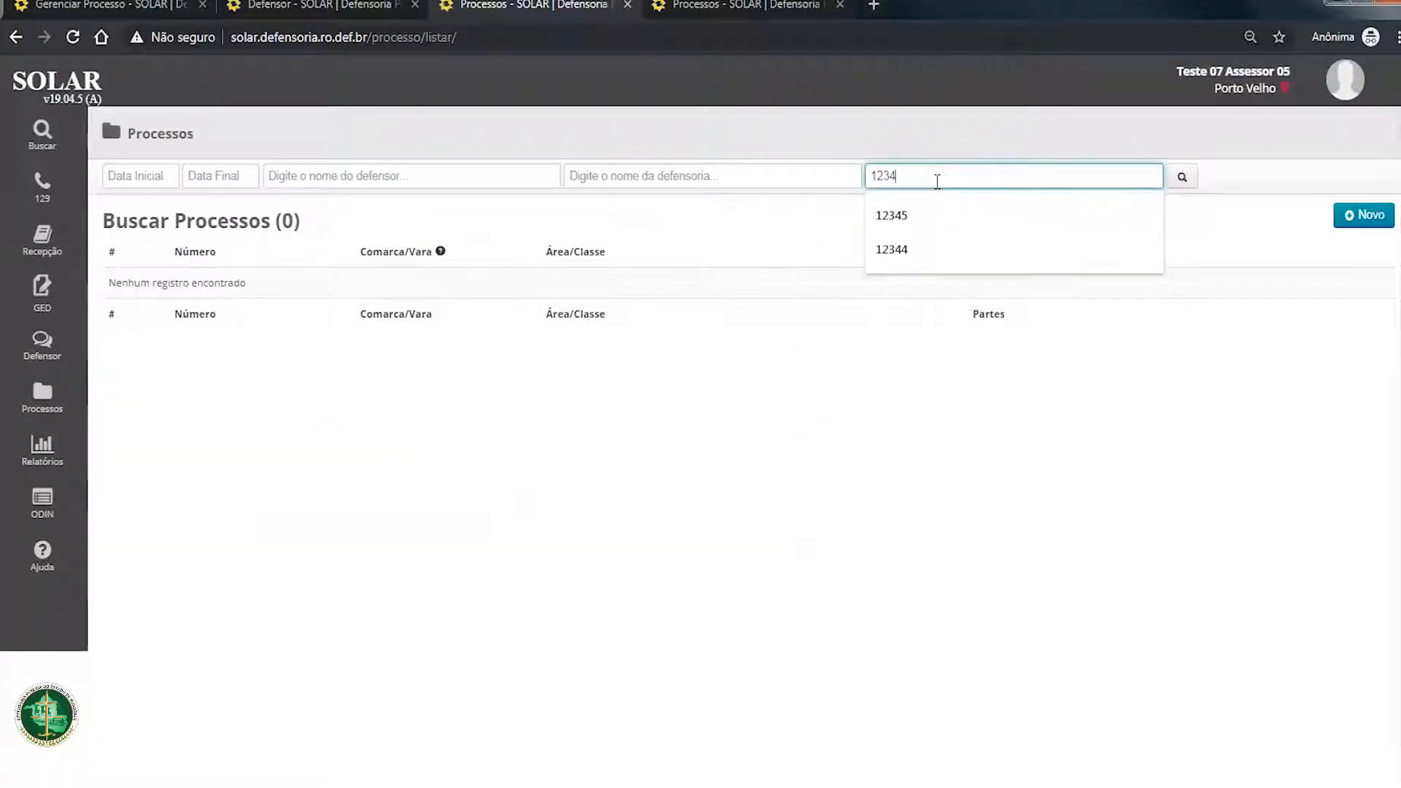
{"action": "key", "text": "Return"}
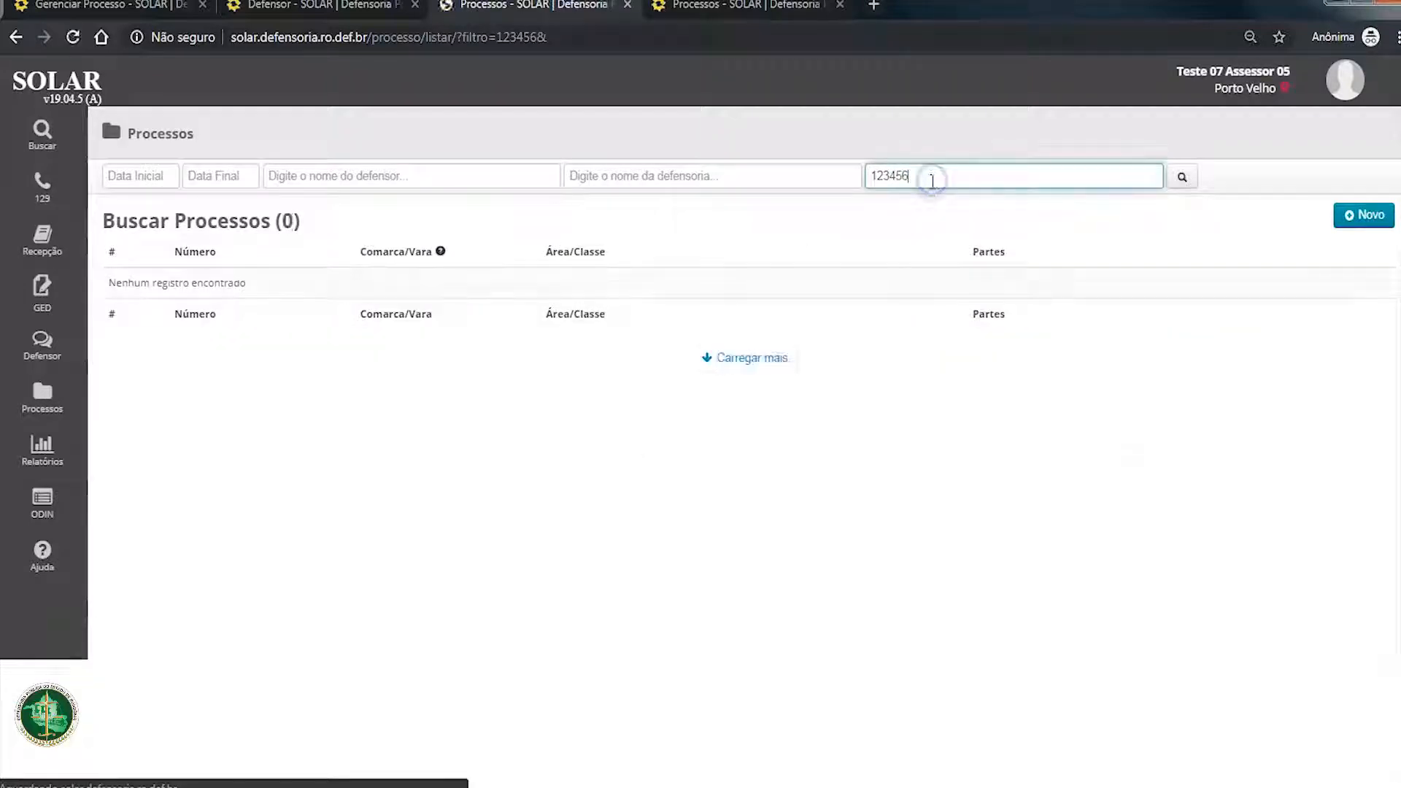
{"action": "key", "text": "BackSpace"}
{"action": "key", "text": "Return"}
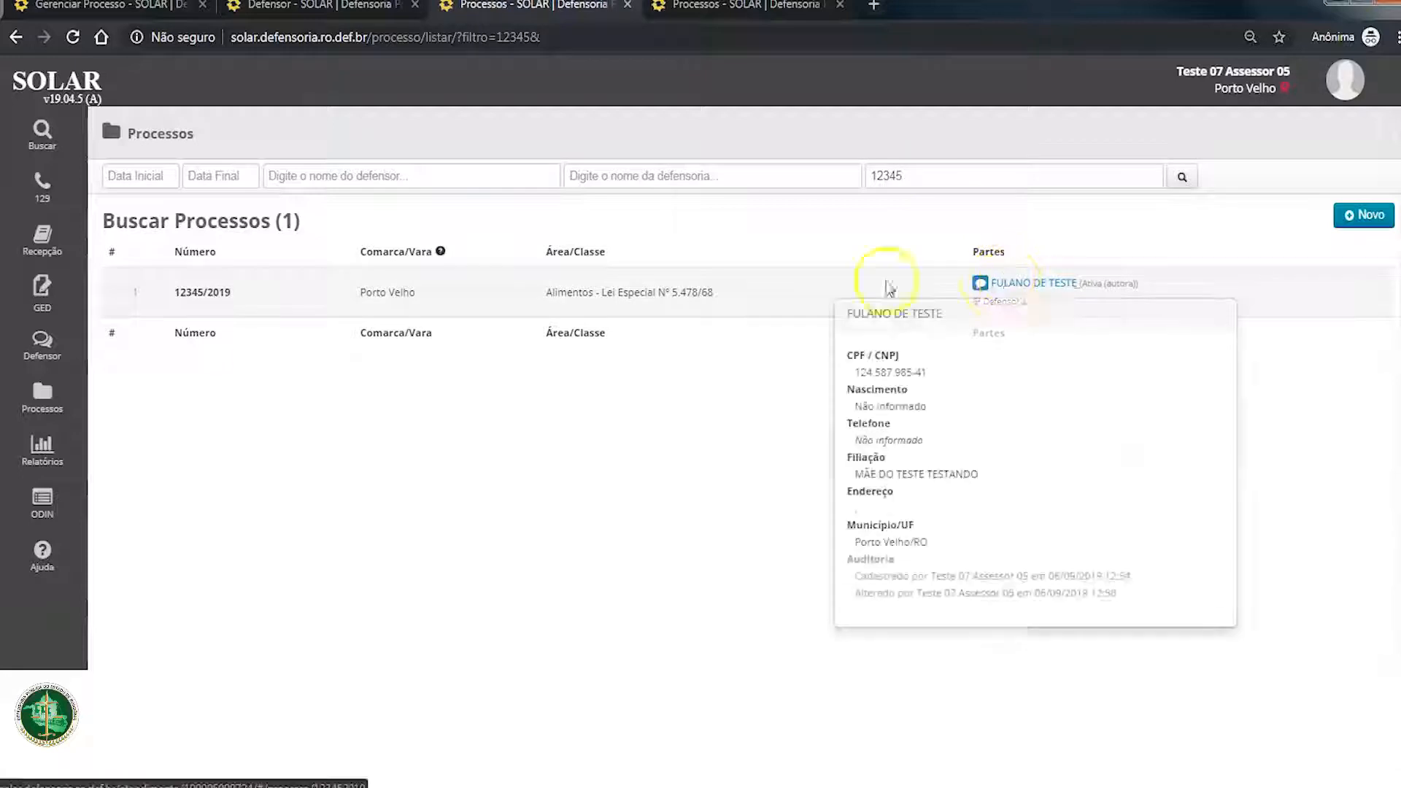
{"action": "mouse_move", "coordinate": [1041, 287]}
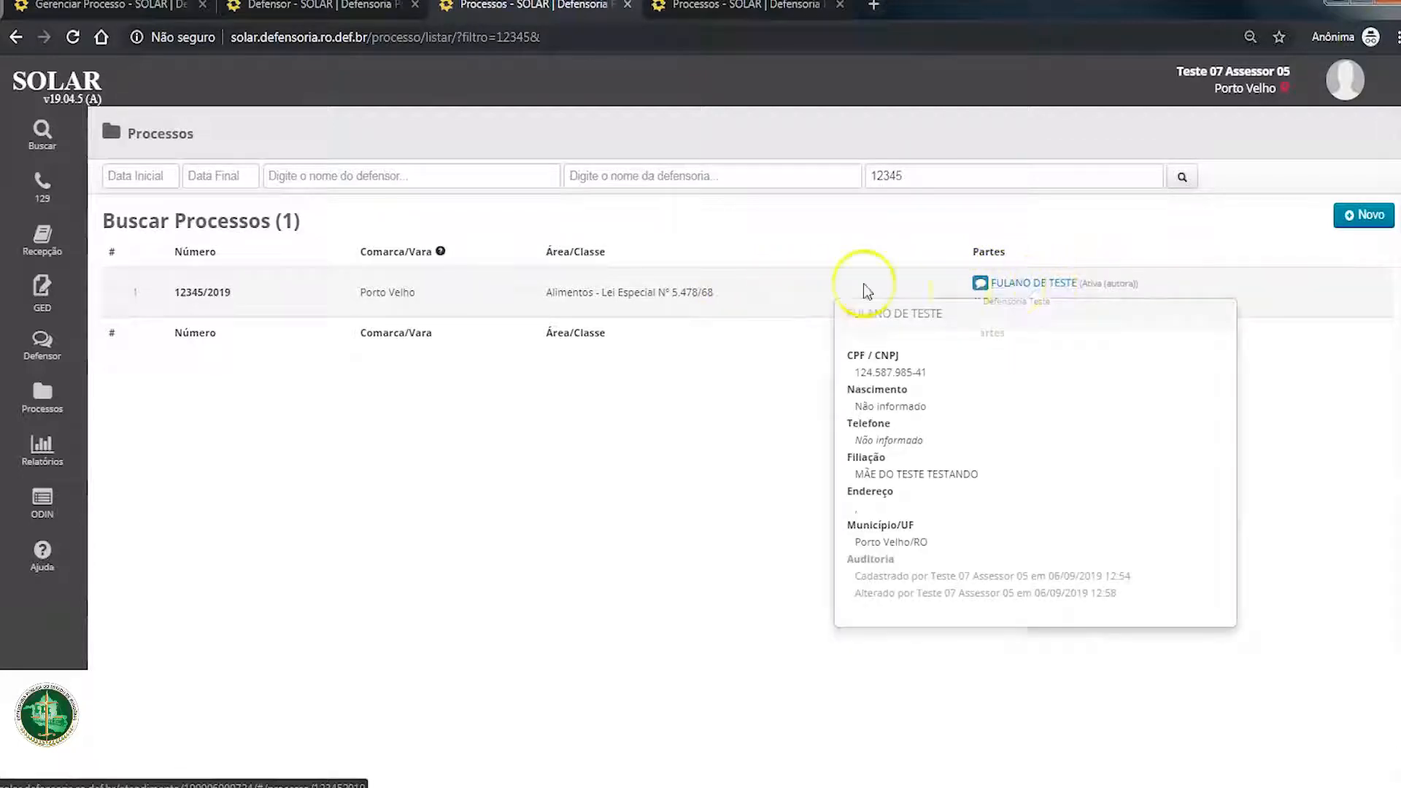
{"action": "left_click_drag", "start_coordinate": [179, 299], "coordinate": [194, 403]}
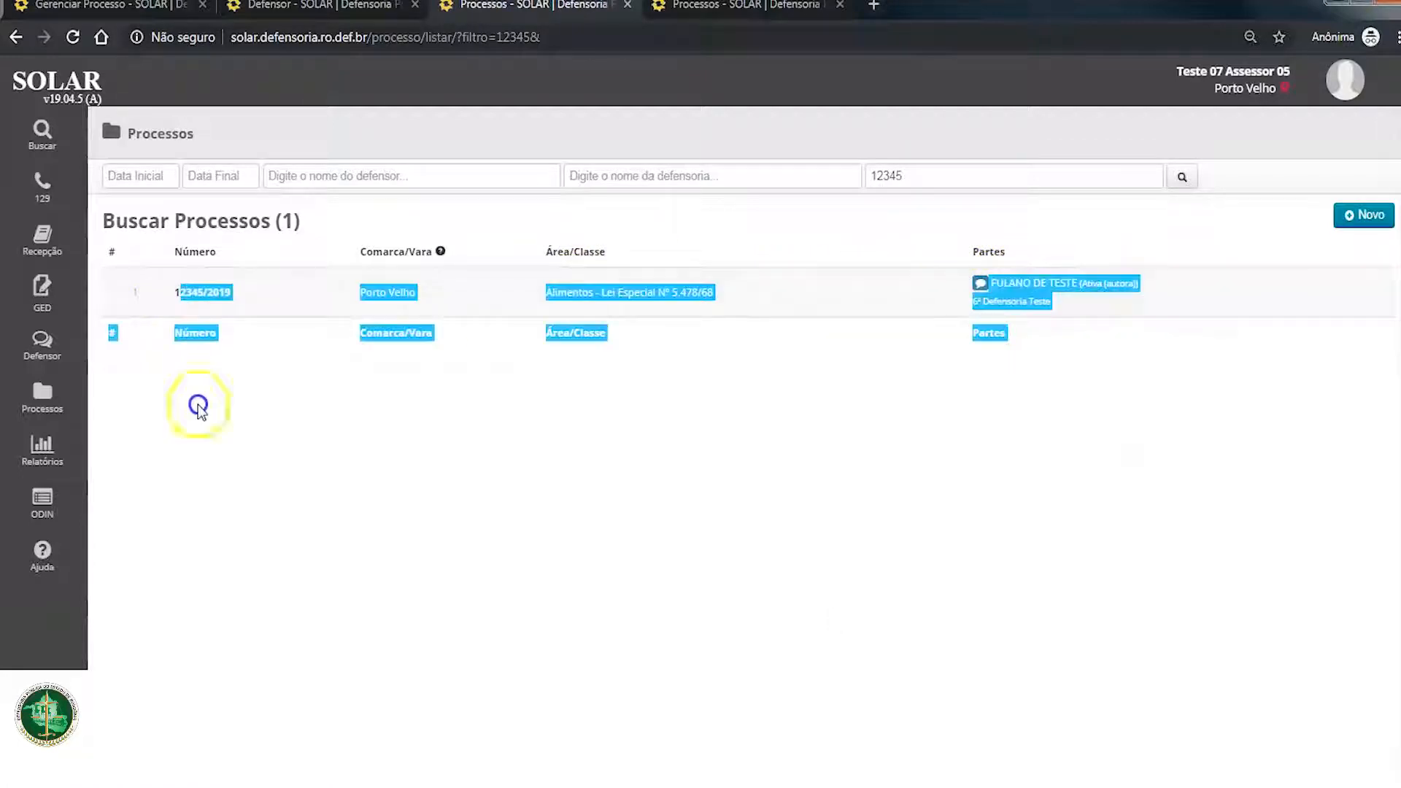
{"action": "left_click", "coordinate": [241, 413]}
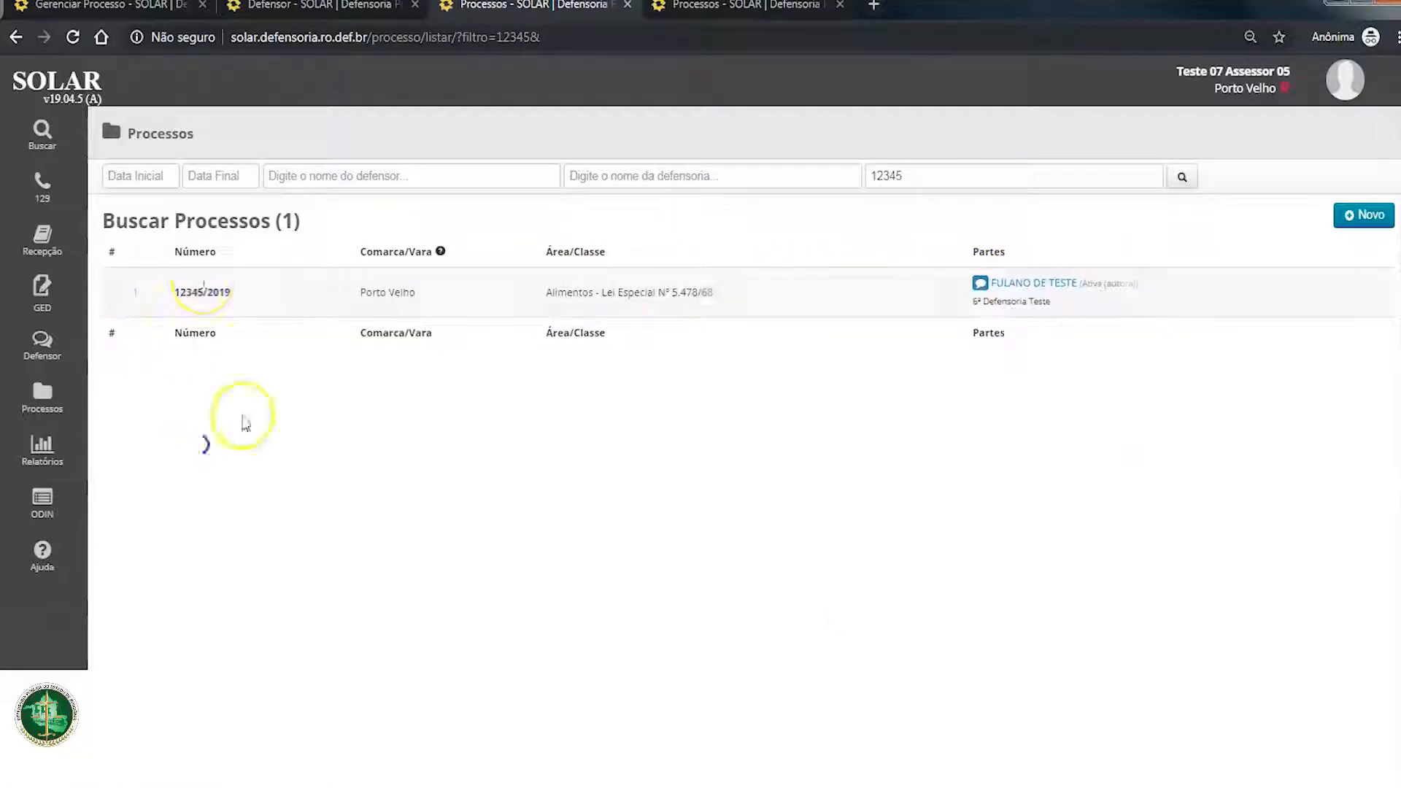
{"action": "left_click", "coordinate": [750, 11]}
{"action": "left_click", "coordinate": [288, 7]}
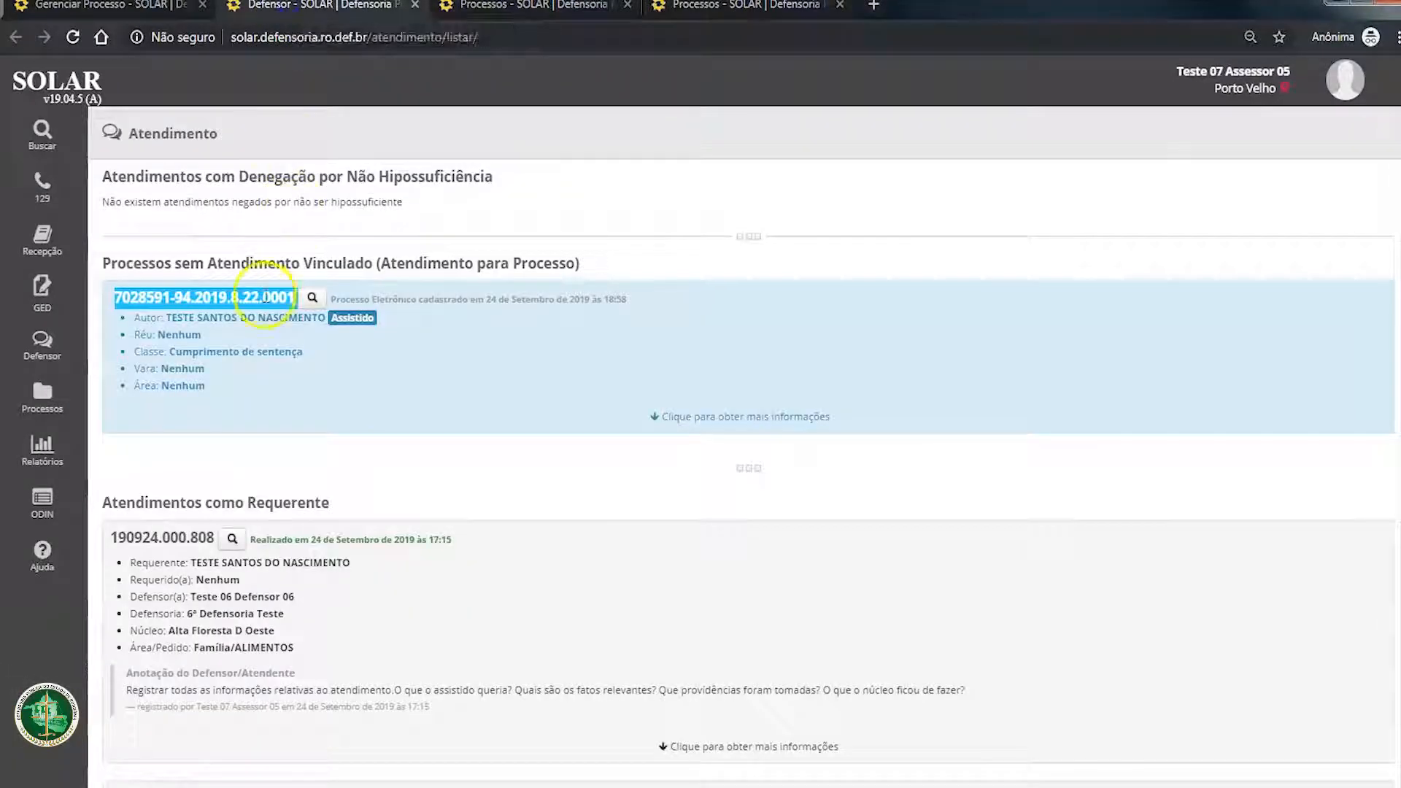
{"action": "left_click", "coordinate": [706, 7]}
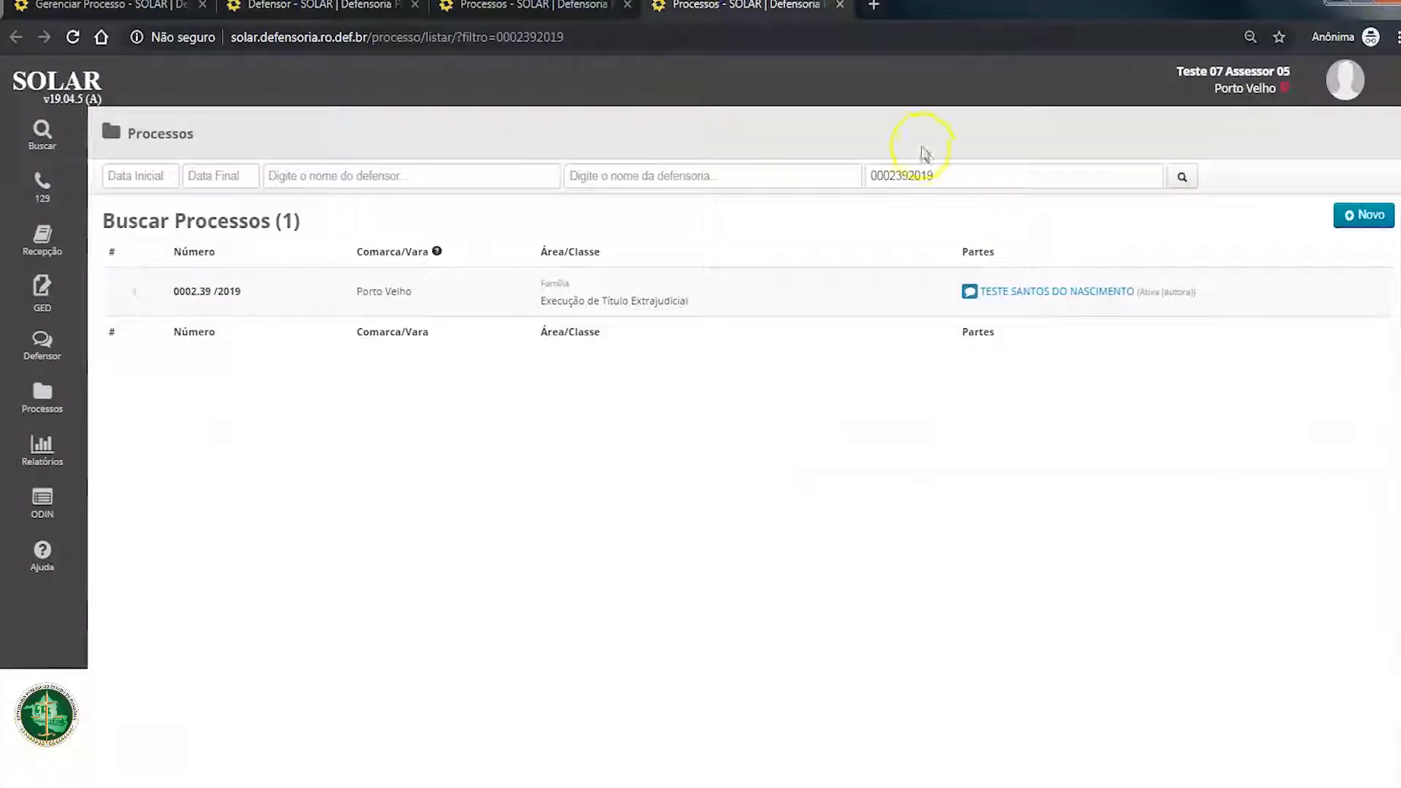
{"action": "left_click_drag", "start_coordinate": [934, 175], "coordinate": [814, 175]}
{"action": "left_click", "coordinate": [1186, 177]}
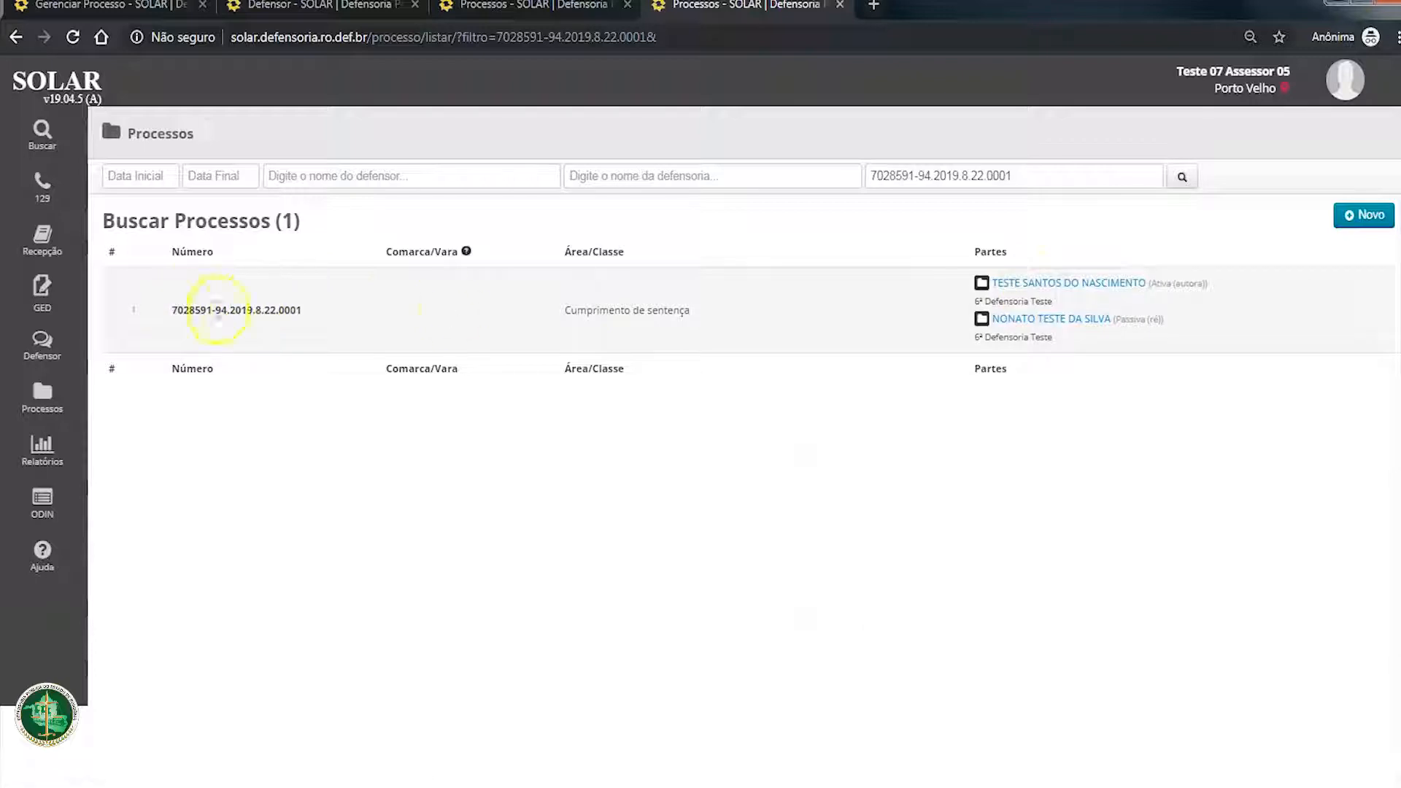
{"action": "mouse_move", "coordinate": [1034, 288]}
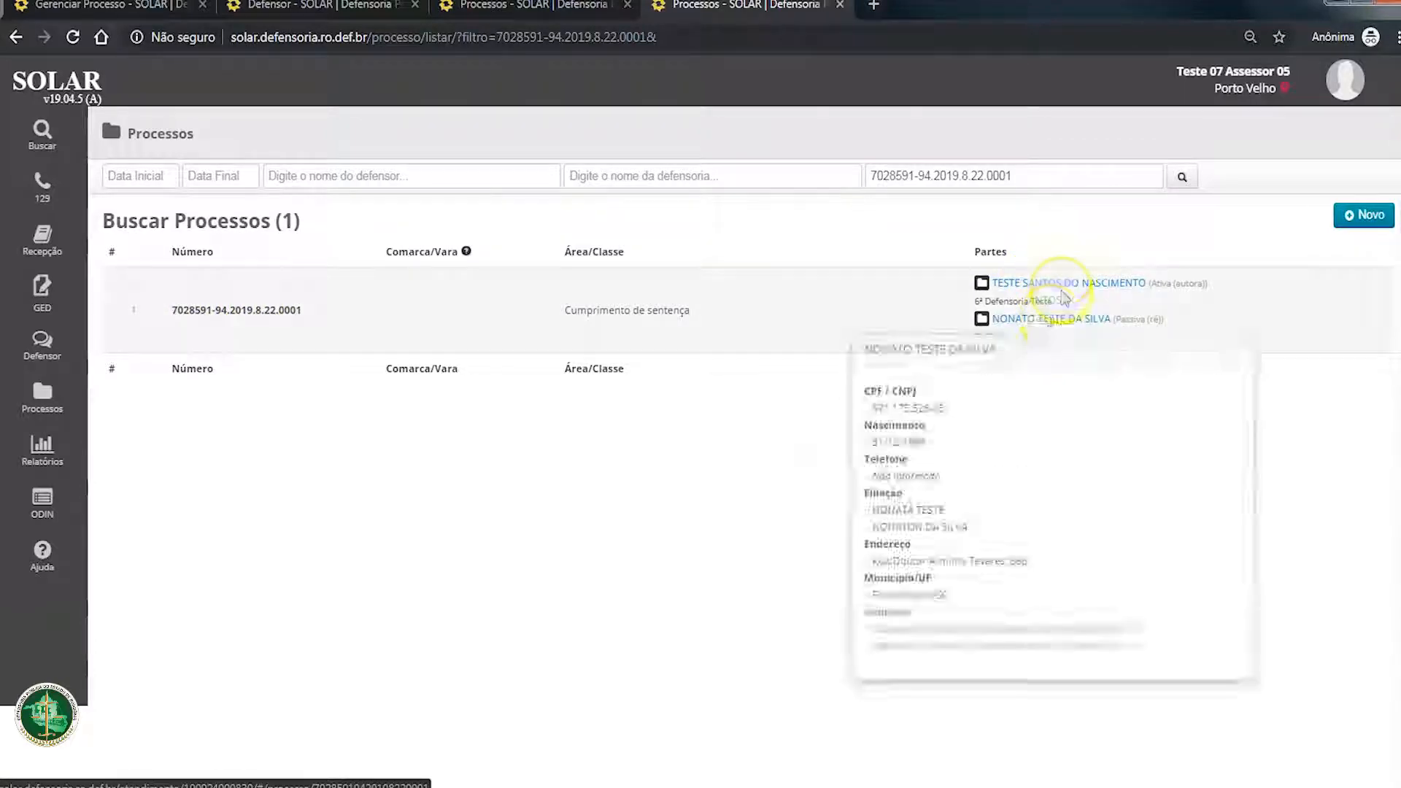
{"action": "mouse_move", "coordinate": [1066, 327]}
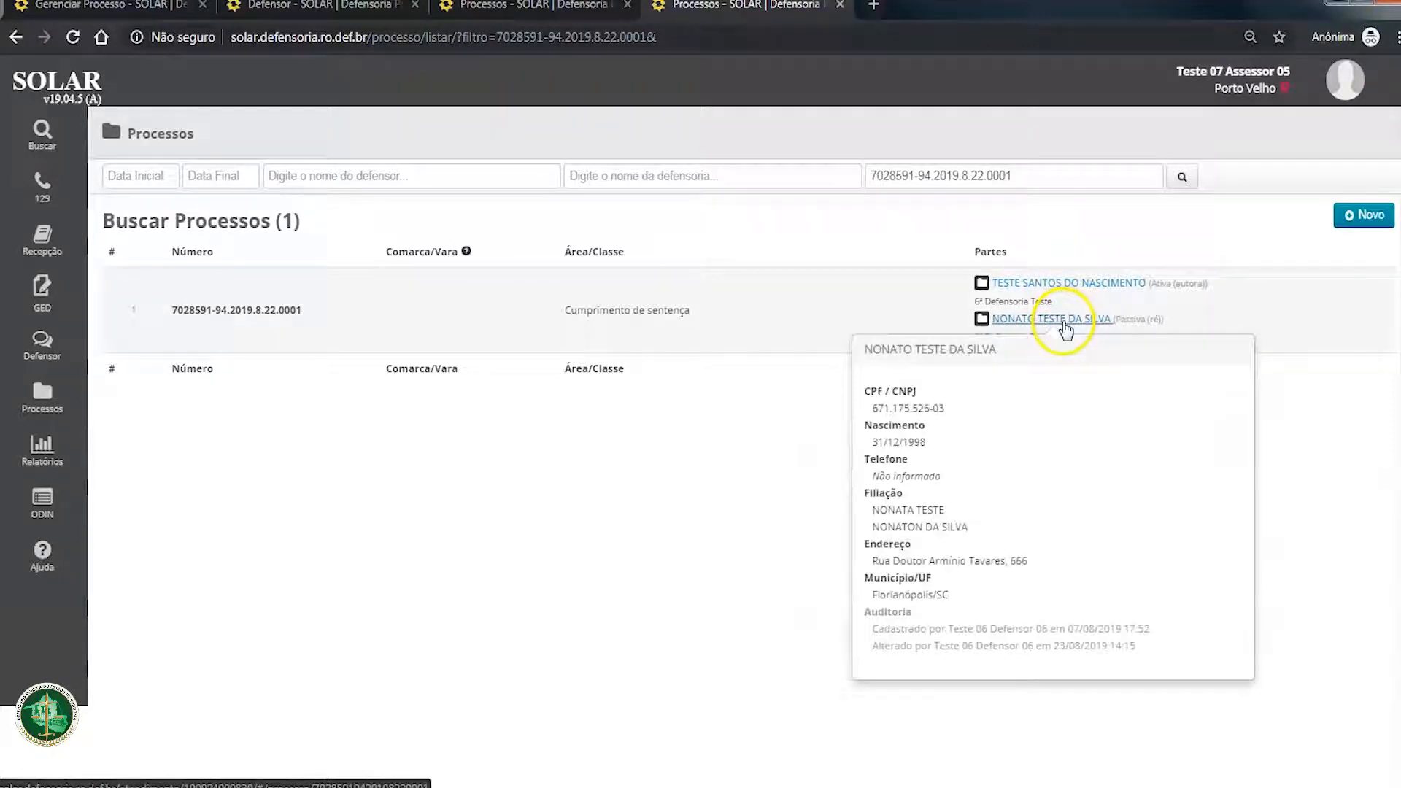
Step: Open the found process through its active party and review its data, subjects and procedural phases
{"action": "left_click", "coordinate": [1033, 284]}
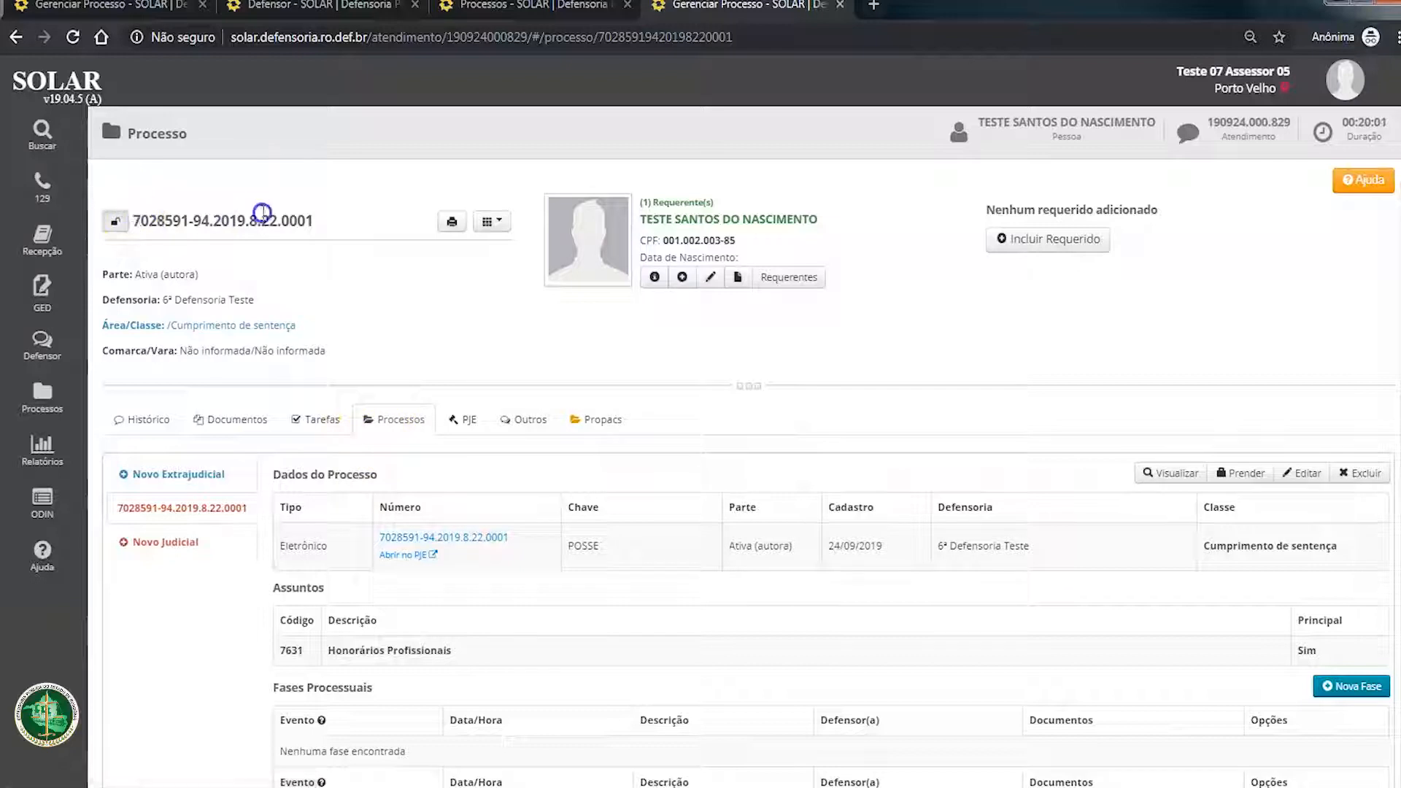
{"action": "left_click", "coordinate": [115, 221]}
{"action": "scroll", "coordinate": [642, 656], "scroll_direction": "down", "scroll_amount": 2}
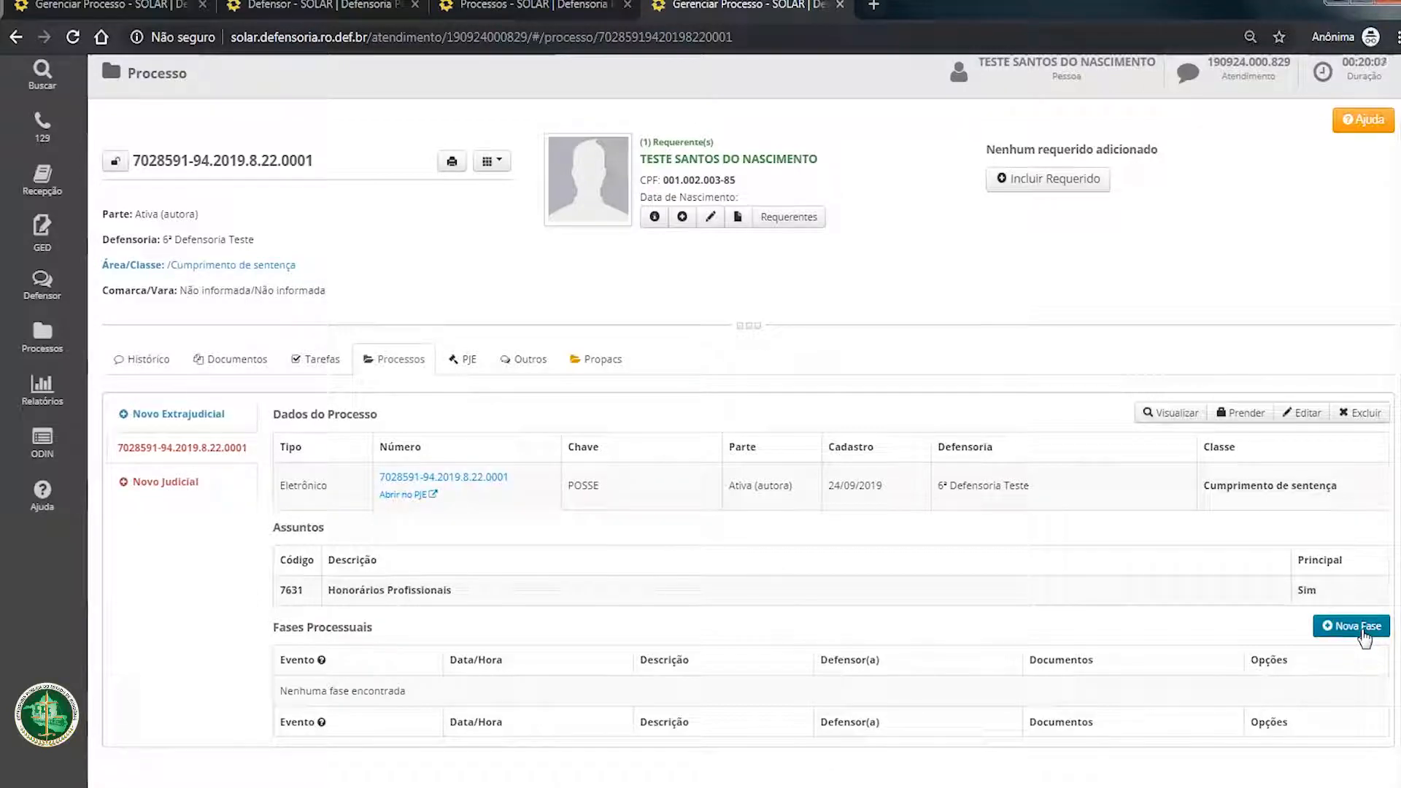
Step: Start a new procedural phase for the process and set its defender to Teste 06 Defensor 06
{"action": "left_click", "coordinate": [1361, 634]}
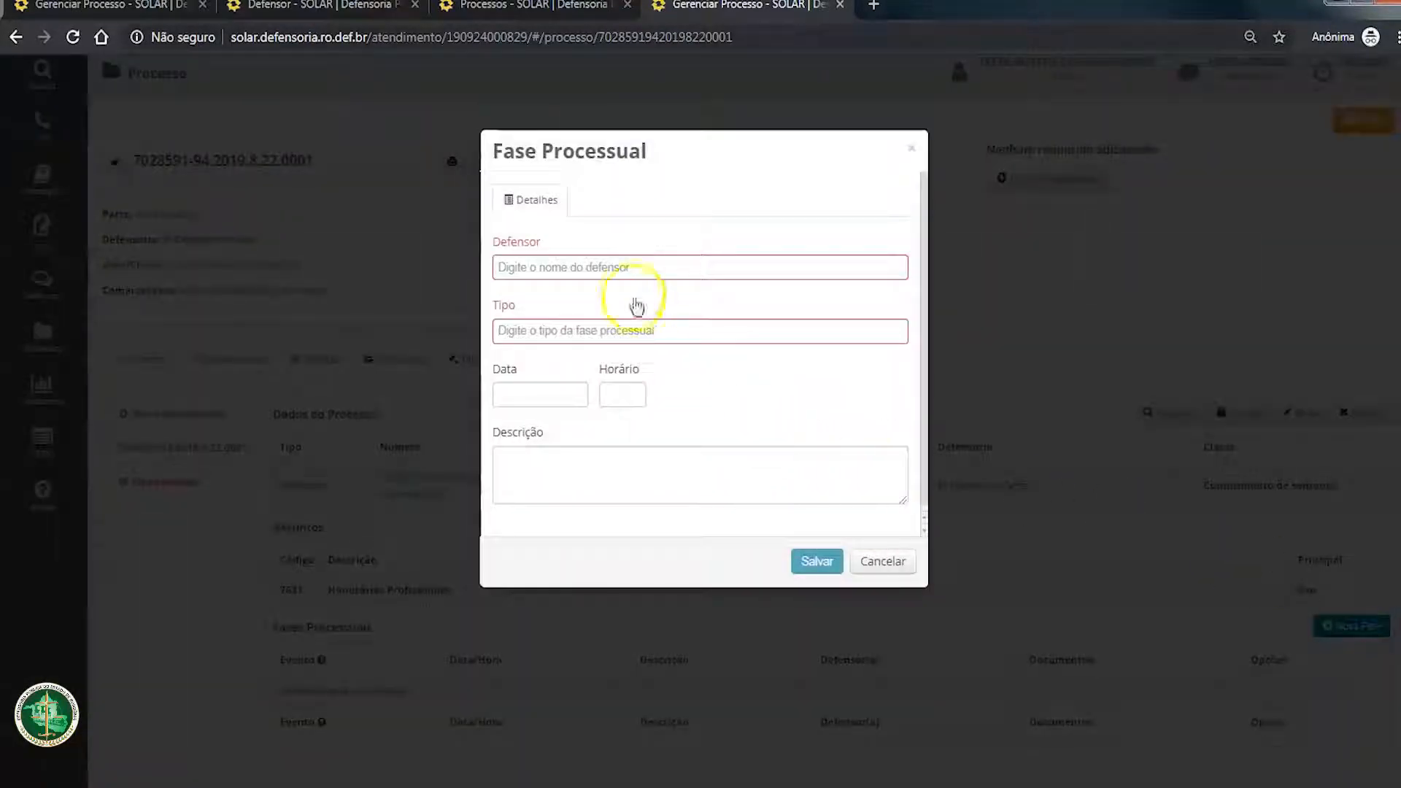
{"action": "left_click", "coordinate": [631, 275]}
{"action": "type", "text": "6"}
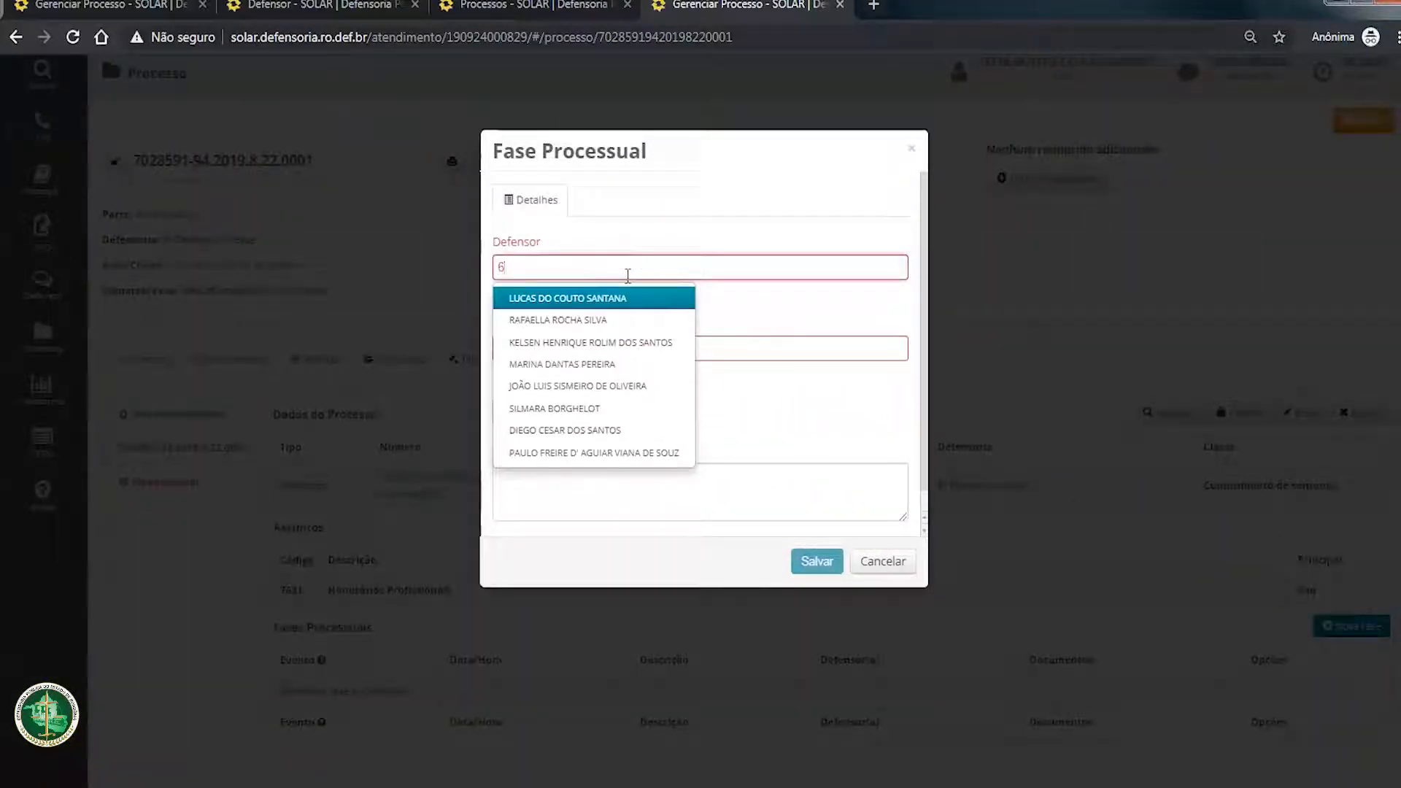
{"action": "type", "text": "º"}
{"action": "key", "text": "BackSpace"}
{"action": "key", "text": "BackSpace"}
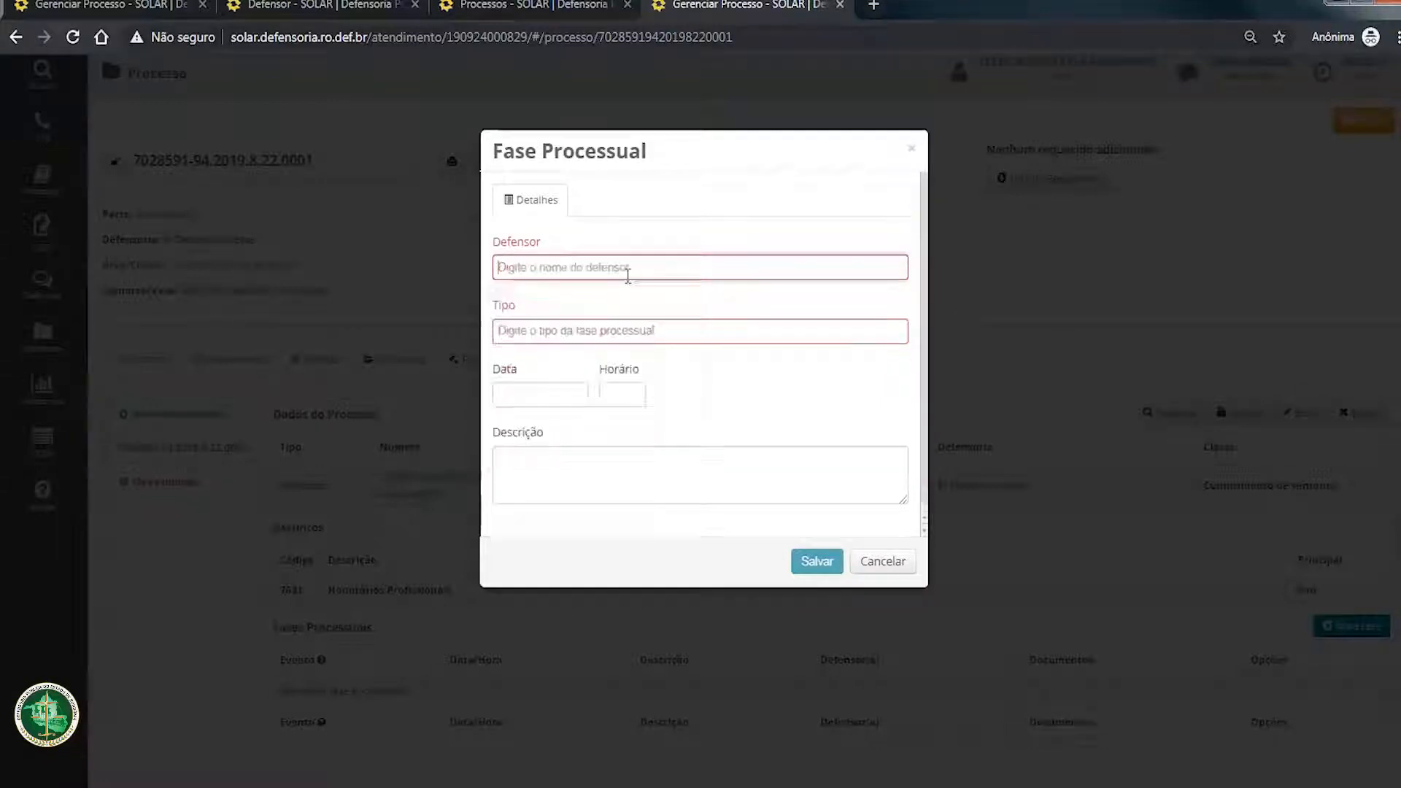
{"action": "type", "text": "teste"}
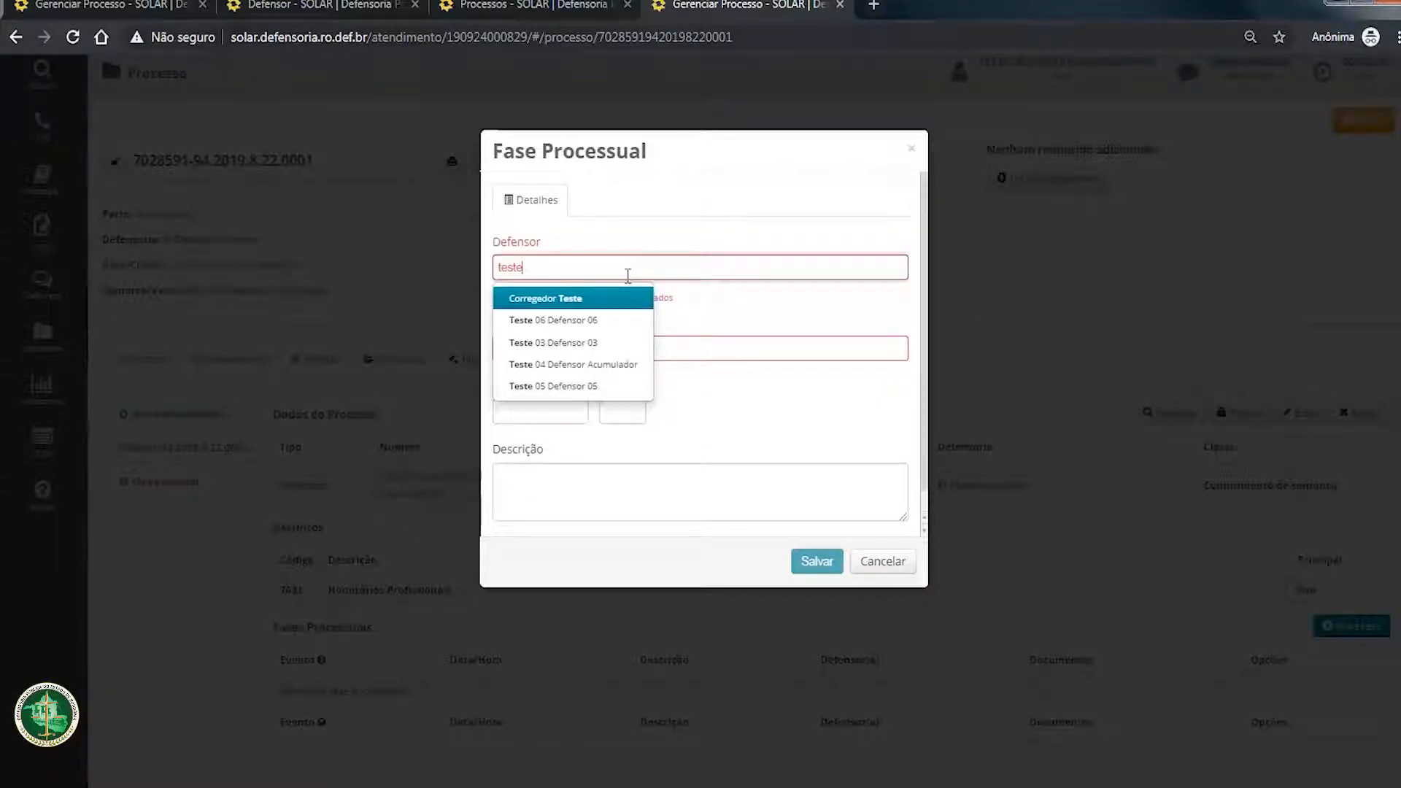
{"action": "key", "text": "Down"}
{"action": "key", "text": "Down"}
{"action": "key", "text": "Down"}
{"action": "key", "text": "Down"}
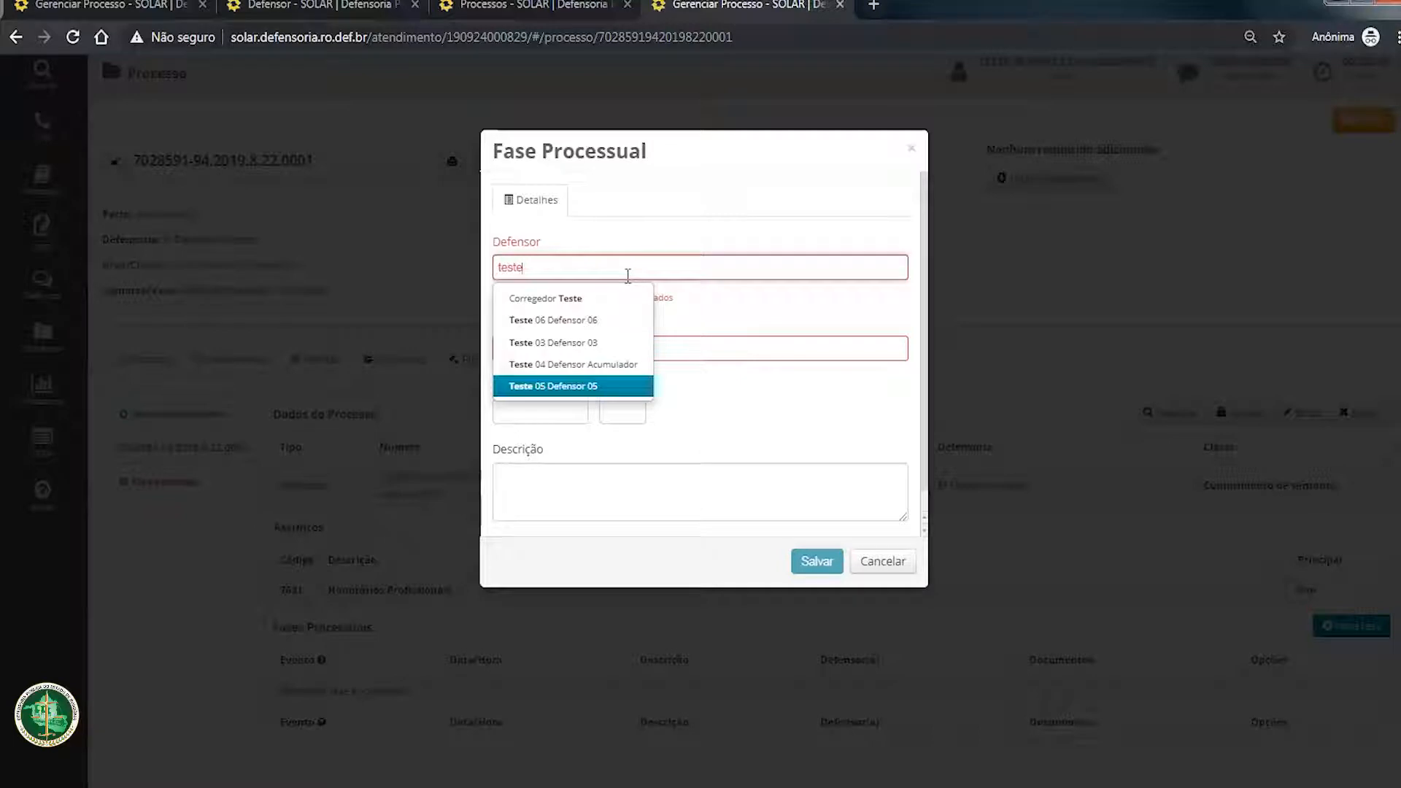
{"action": "key", "text": "Up"}
{"action": "key", "text": "Up"}
{"action": "key", "text": "Up"}
{"action": "key", "text": "Return"}
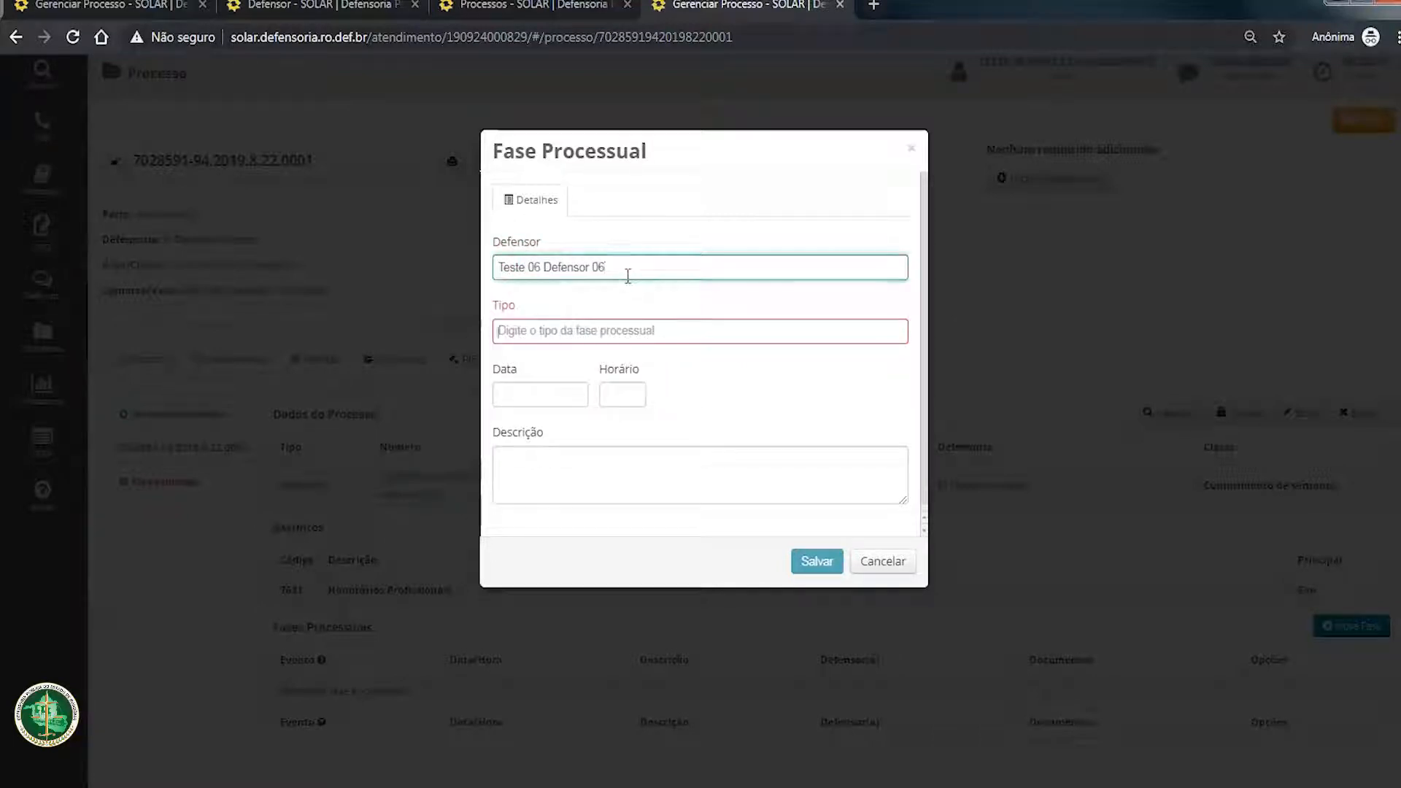
Step: Set the phase type to Petição, dated 24/09/2019 at 00:00
{"action": "key", "text": "Tab"}
{"action": "type", "text": "peti"}
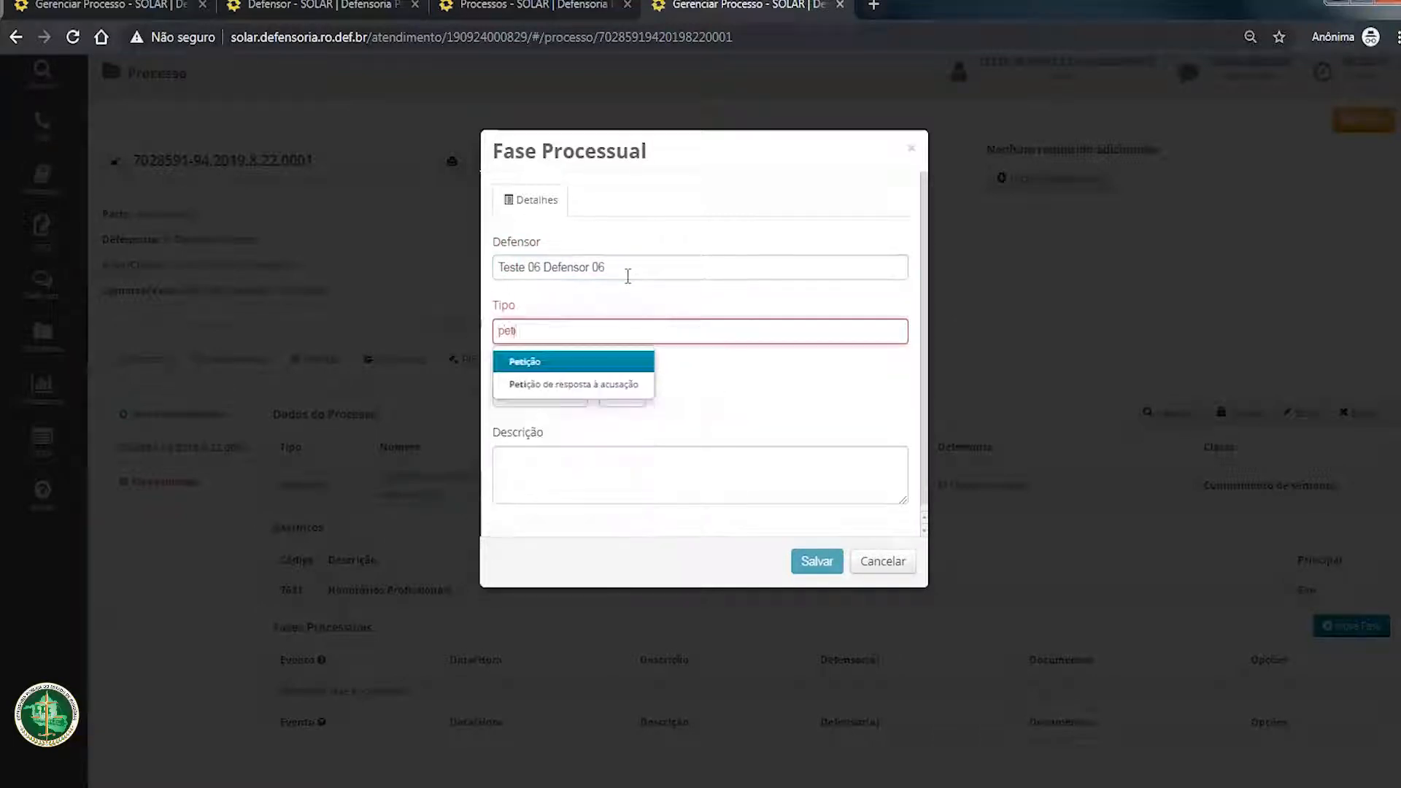
{"action": "left_click", "coordinate": [604, 362]}
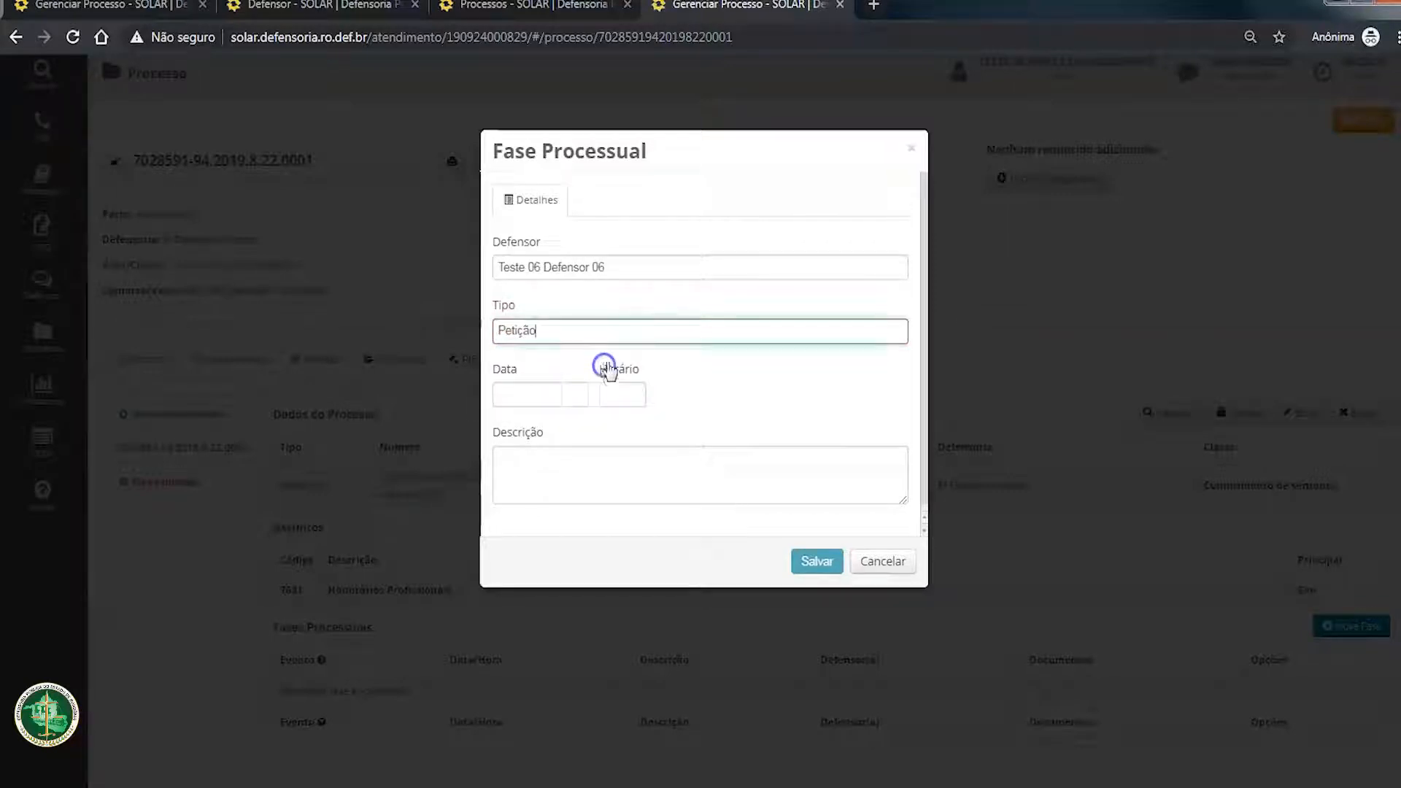
{"action": "left_click", "coordinate": [557, 397]}
{"action": "left_click", "coordinate": [556, 575]}
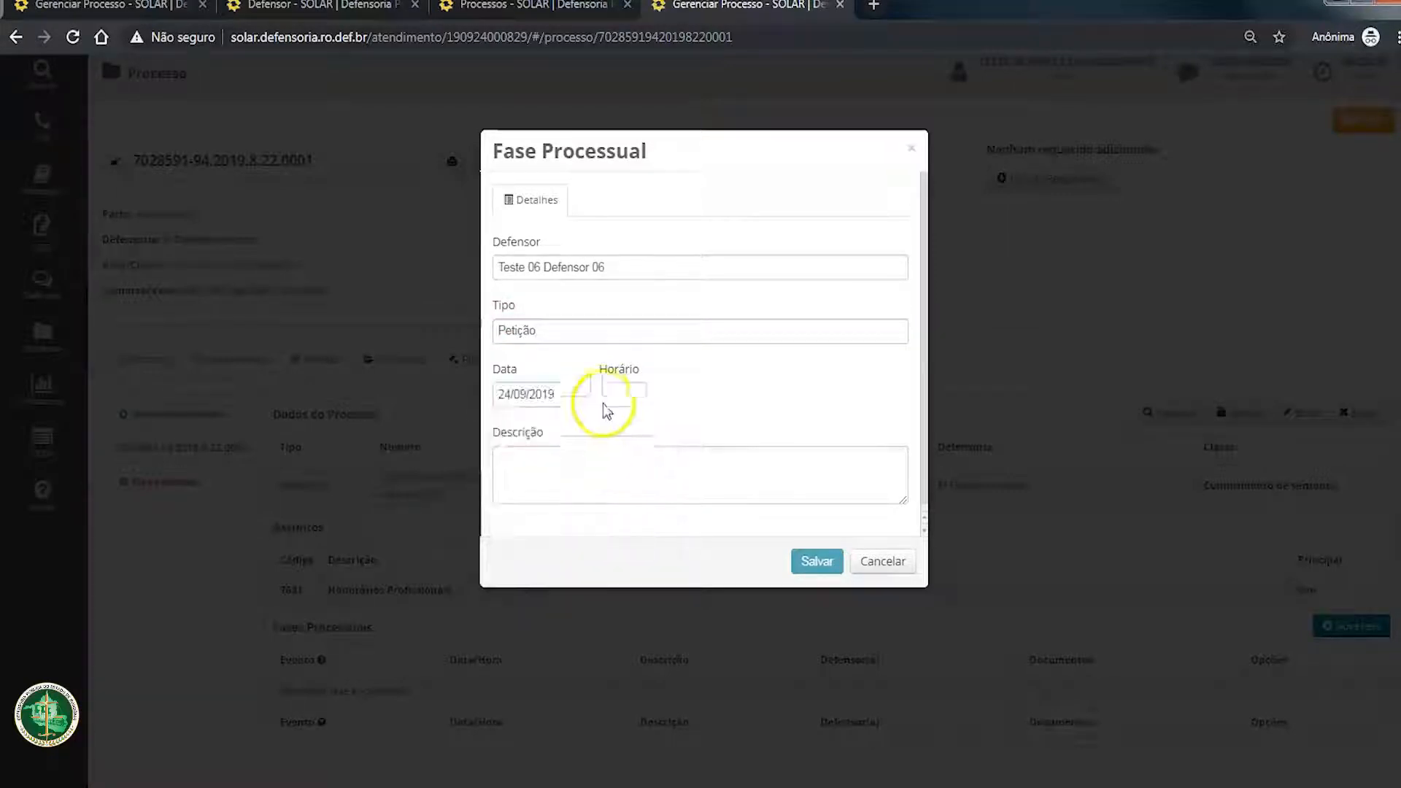
{"action": "left_click", "coordinate": [612, 391]}
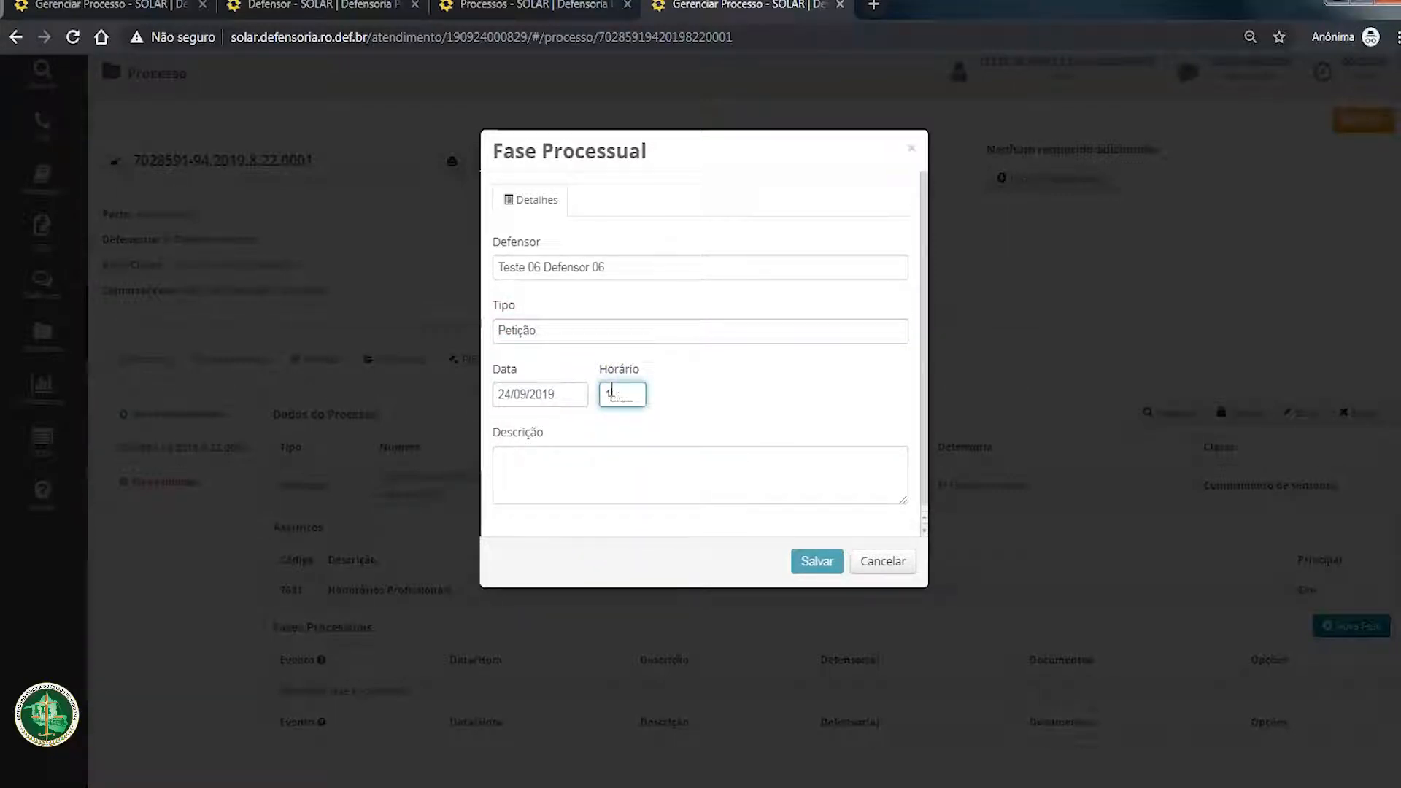
{"action": "key", "text": "Tab"}
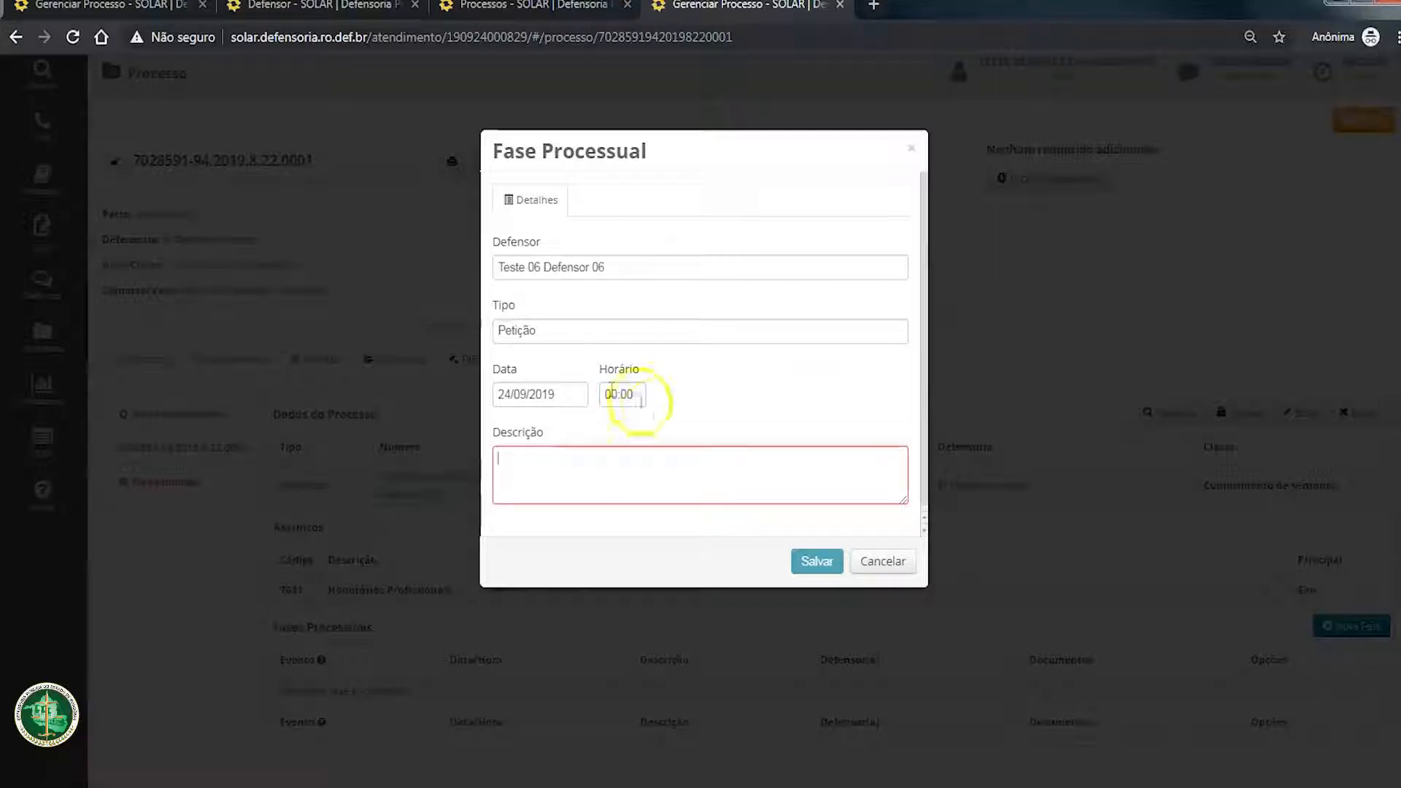
Step: Enter the description "Teste" for the procedural phase and save it
{"action": "type", "text": "Teste"}
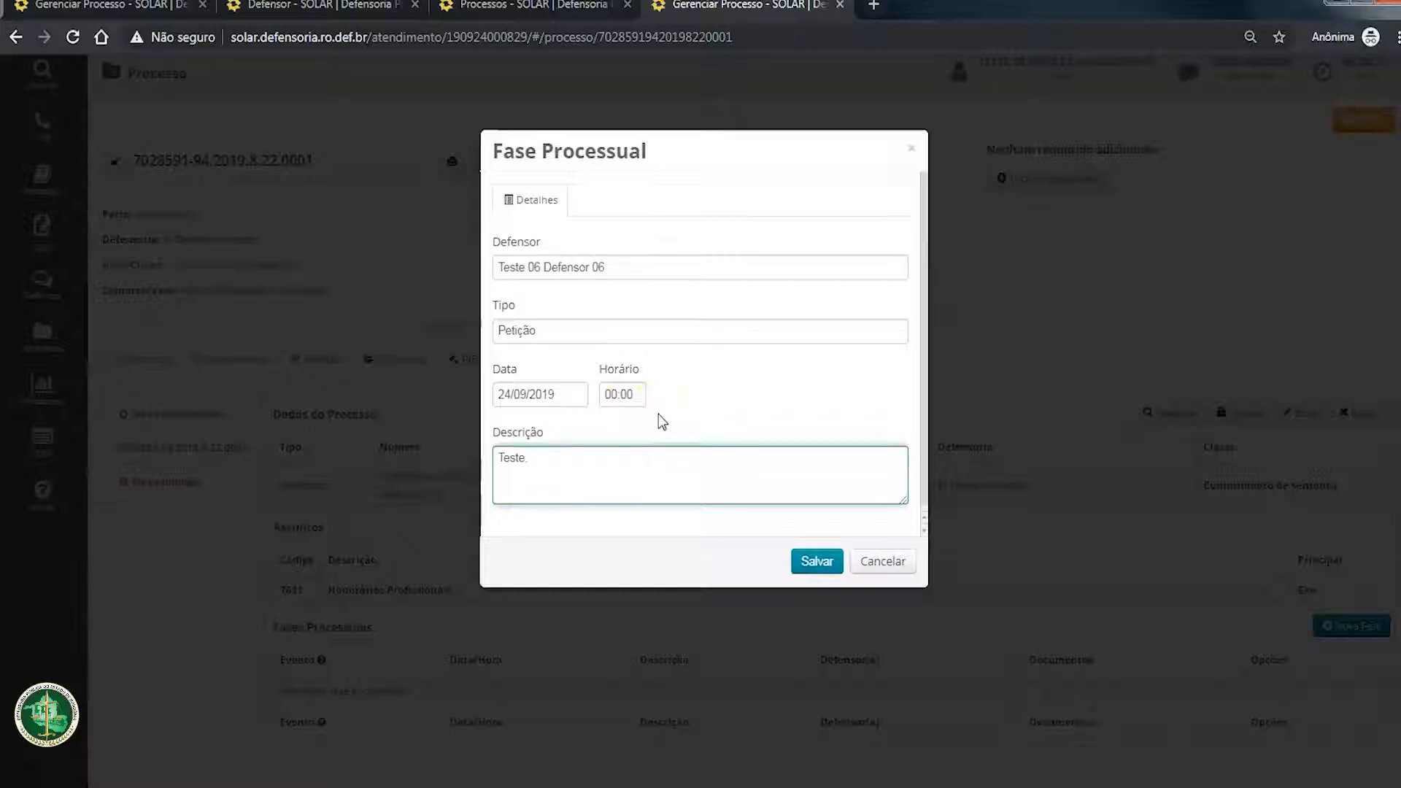
{"action": "left_click", "coordinate": [825, 550]}
{"action": "key", "text": "BackSpace"}
{"action": "type", "text": "Petição para tal tal tal"}
{"action": "left_click", "coordinate": [802, 558]}
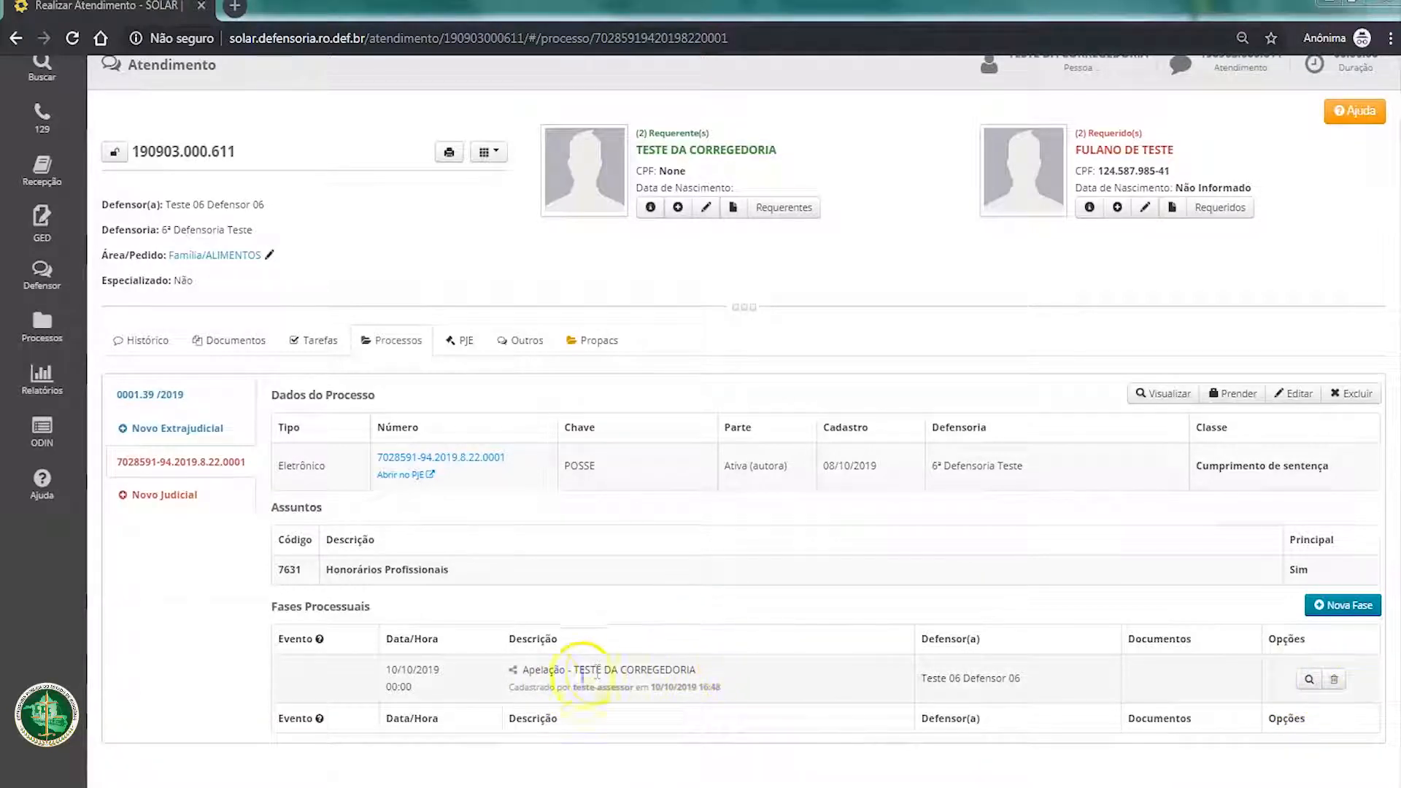
Step: Examine the description and registration details of the Apelação phase dated 10/10/2019
{"action": "left_click_drag", "start_coordinate": [509, 669], "coordinate": [758, 685]}
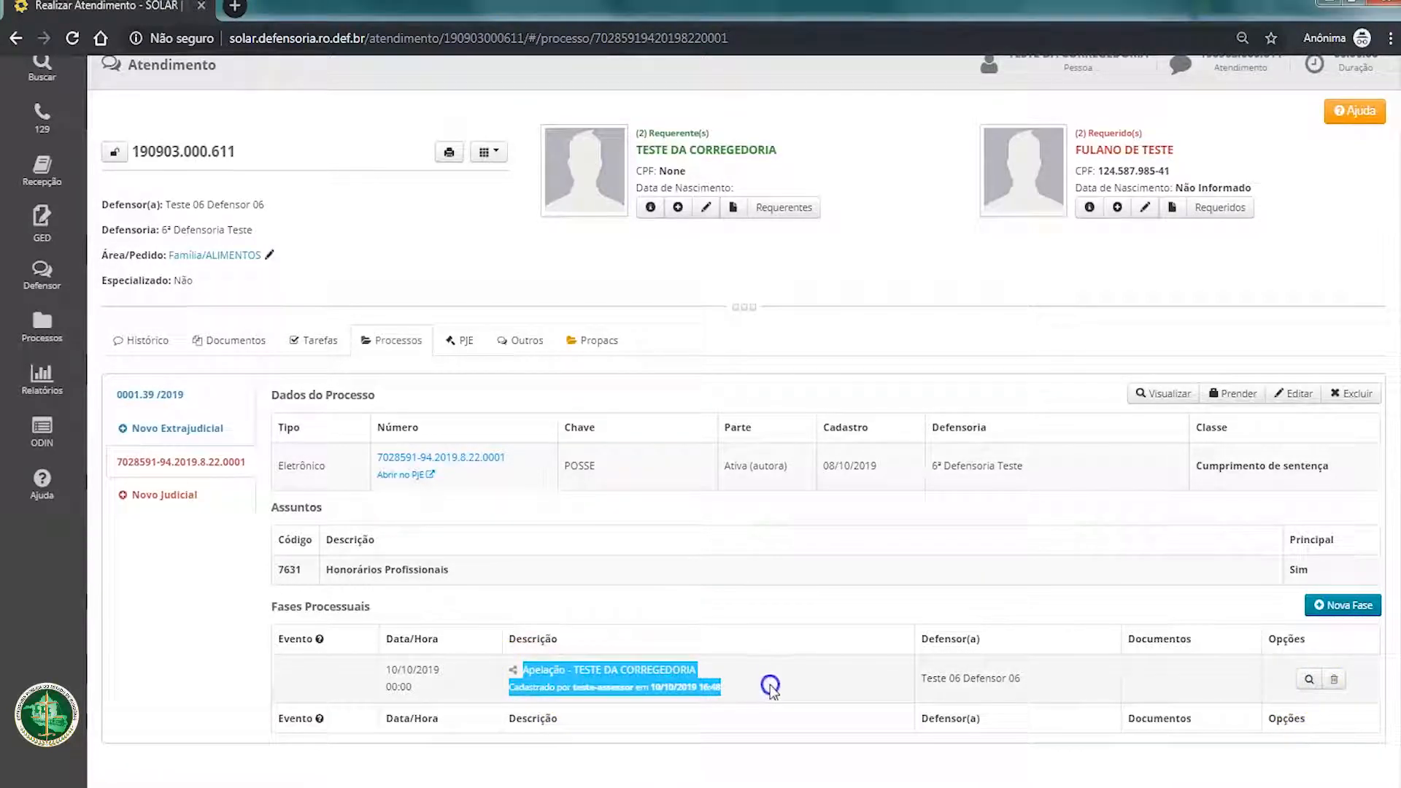
{"action": "left_click", "coordinate": [770, 686]}
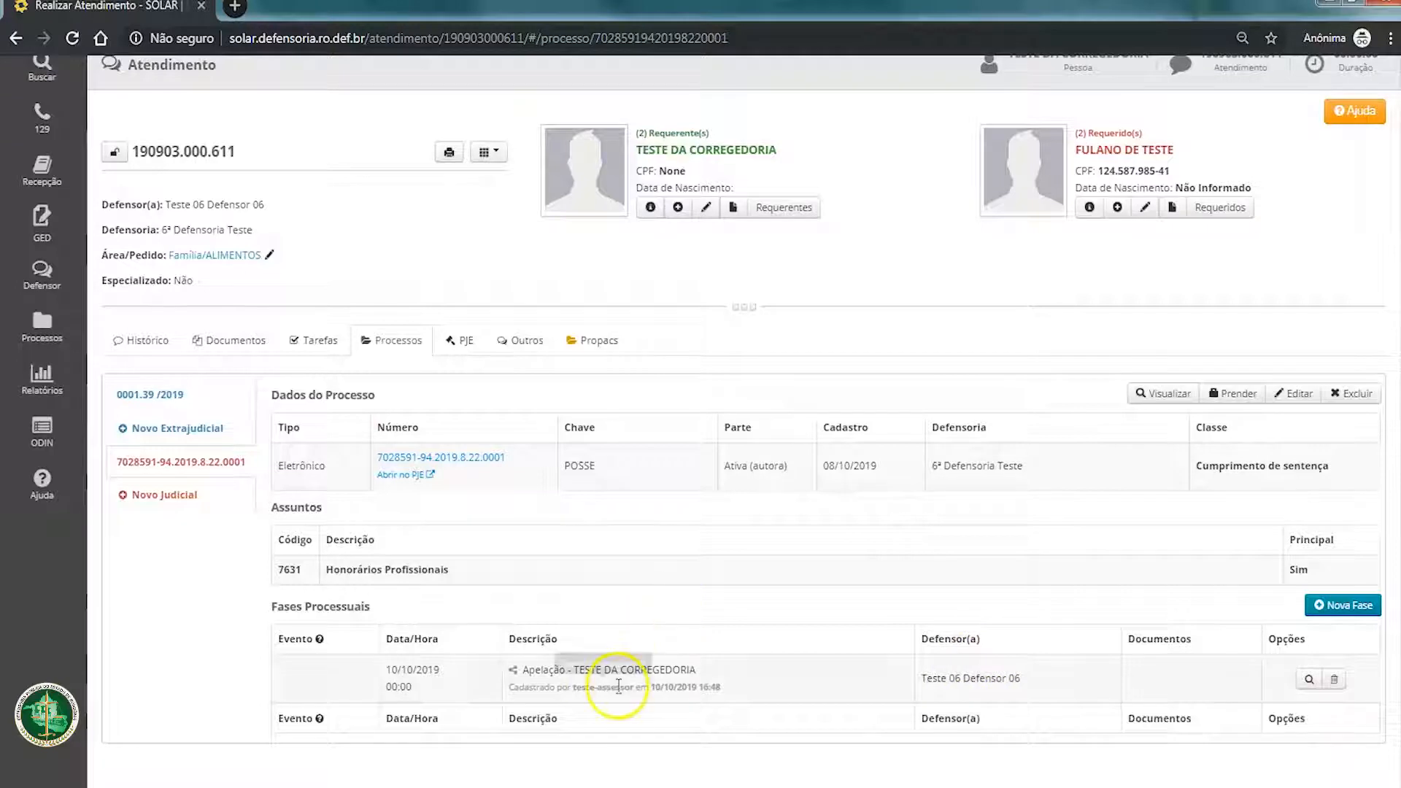
{"action": "left_click_drag", "start_coordinate": [512, 675], "coordinate": [760, 689]}
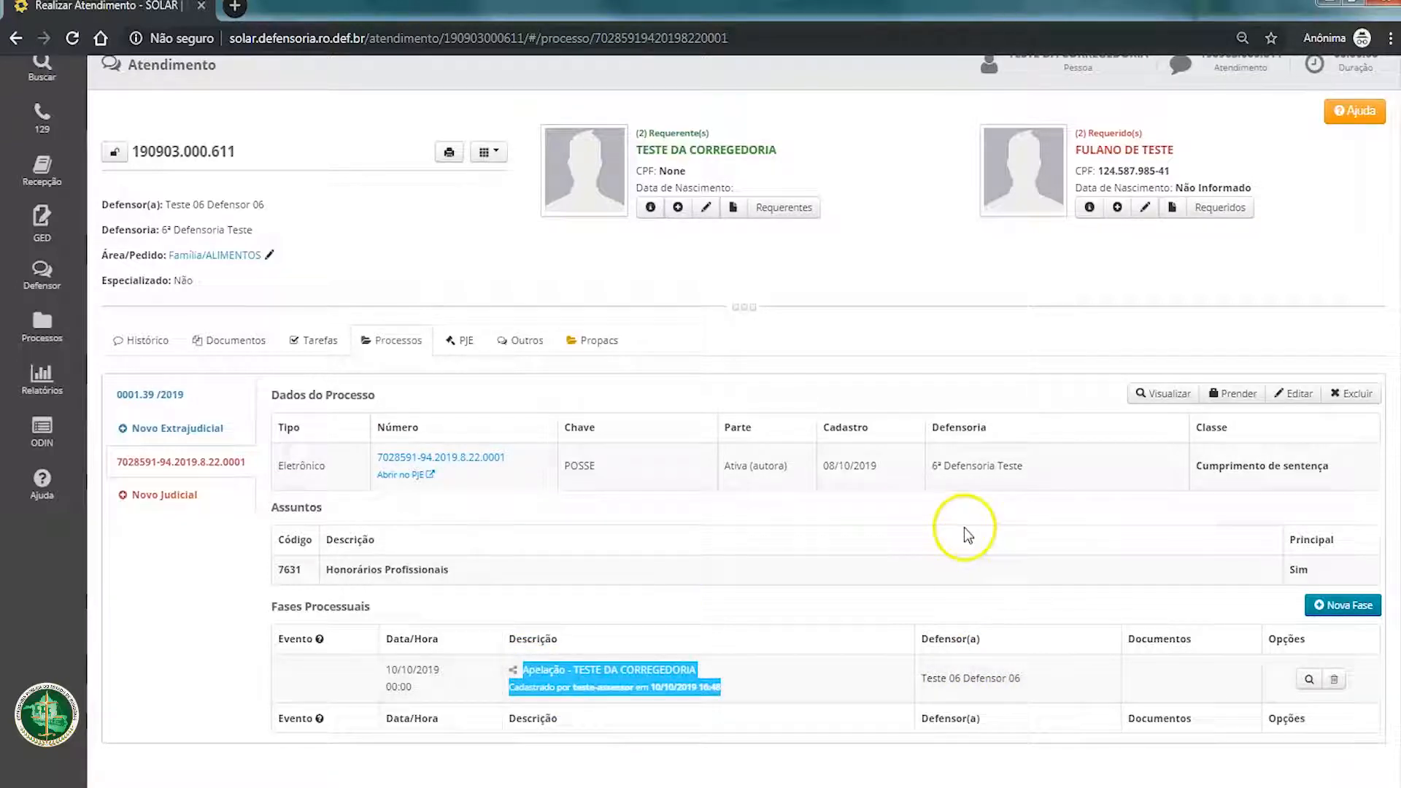
{"action": "left_click", "coordinate": [966, 576]}
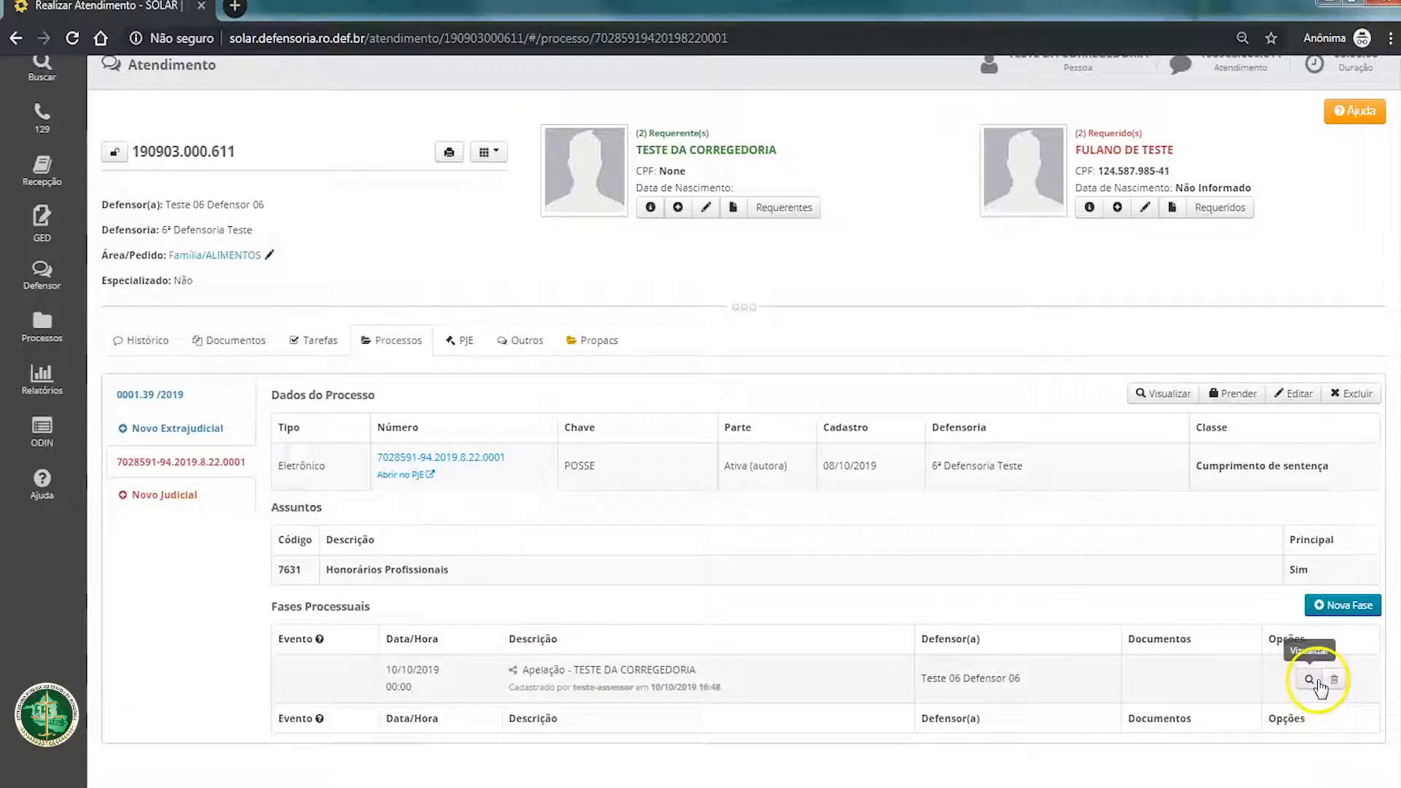
Step: Open the documents of the Apelação phase and name the new attachment "apelação"
{"action": "left_click", "coordinate": [1309, 681]}
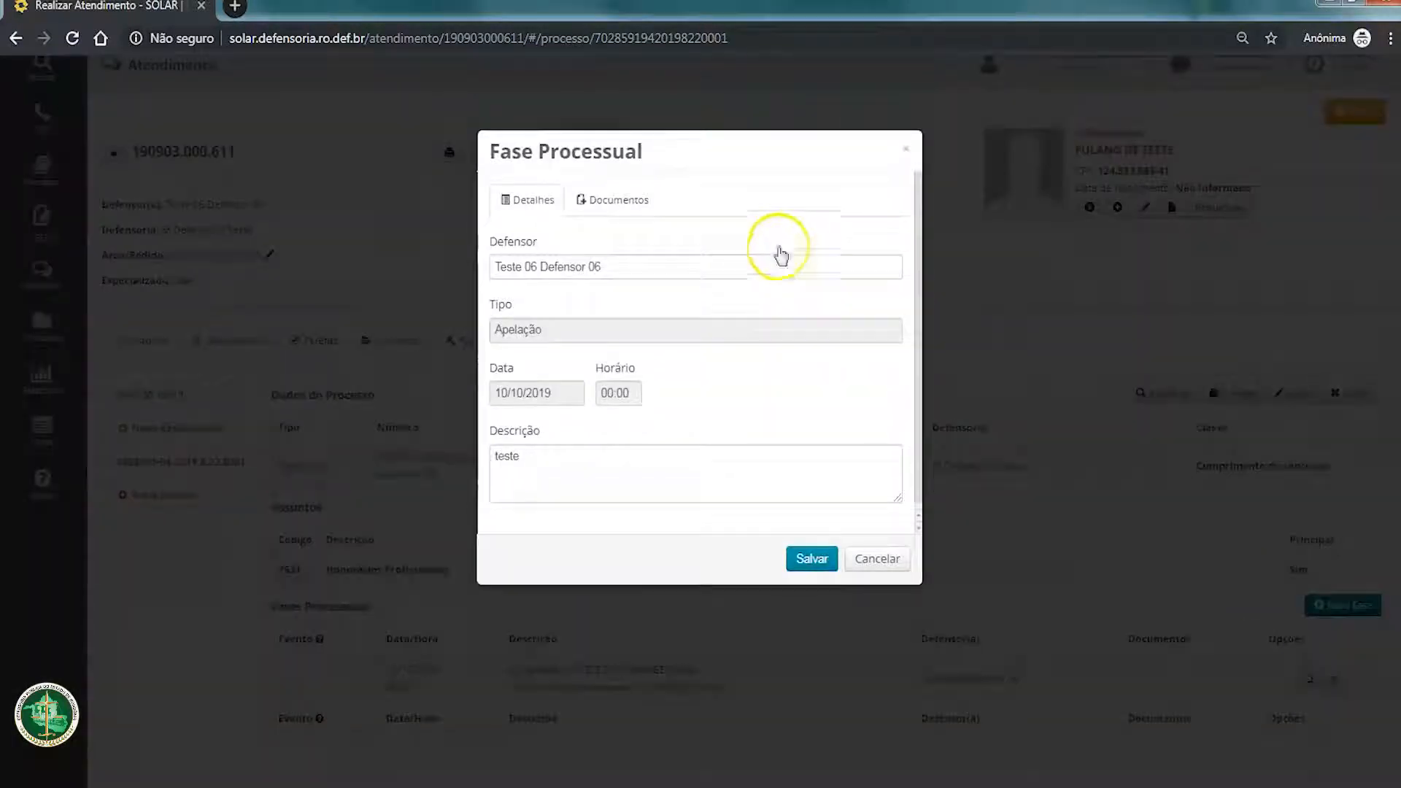
{"action": "left_click", "coordinate": [584, 202]}
{"action": "left_click", "coordinate": [588, 264]}
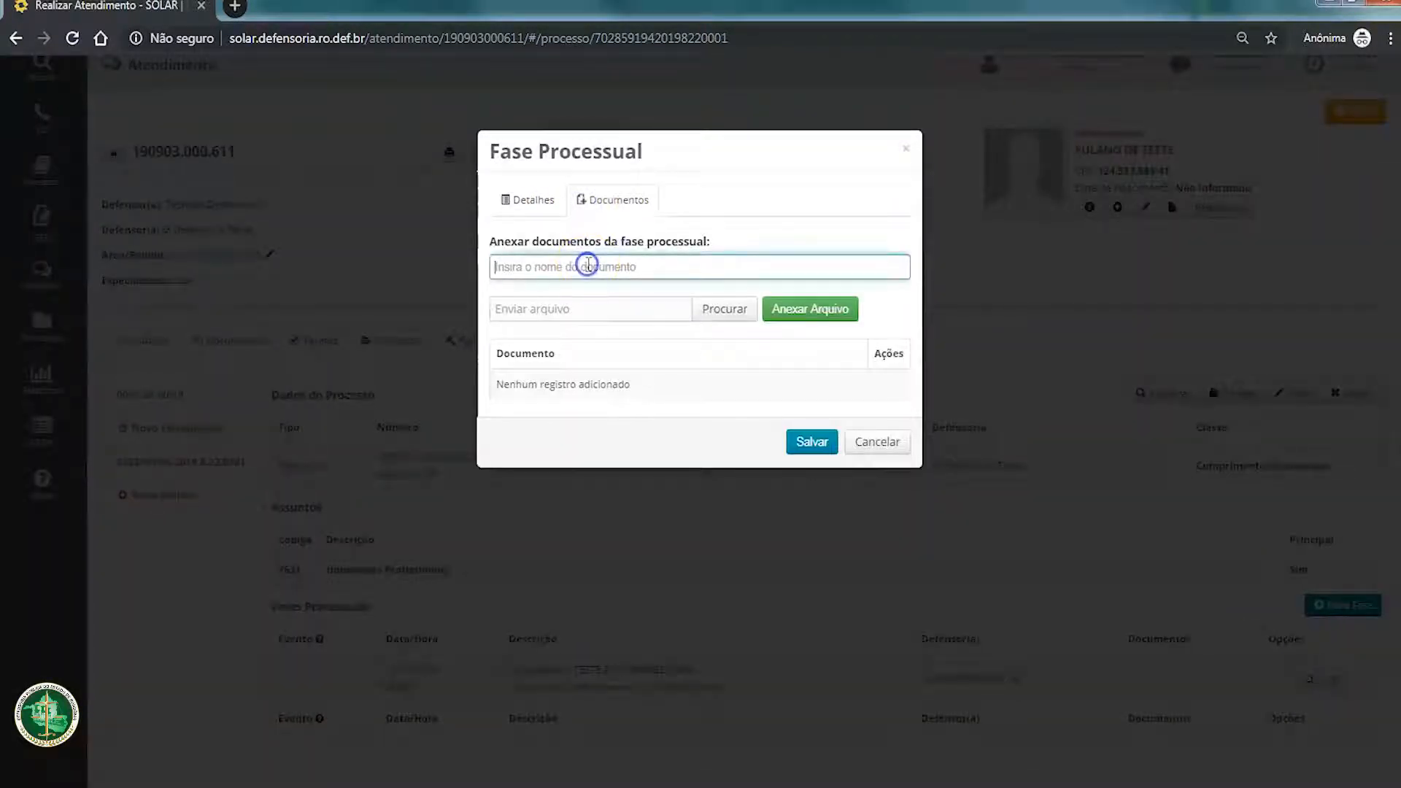
{"action": "type", "text": "apela"}
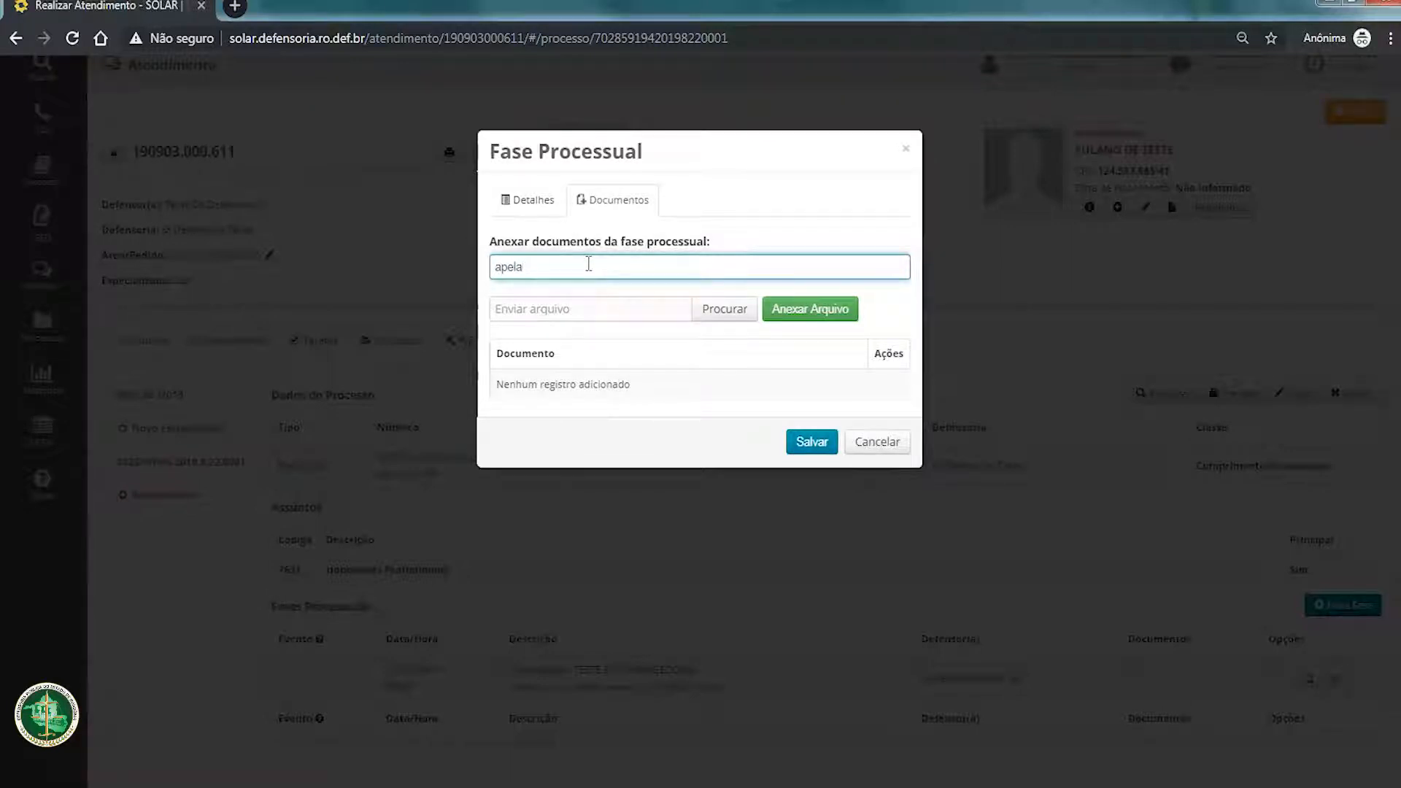
{"action": "type", "text": "ção"}
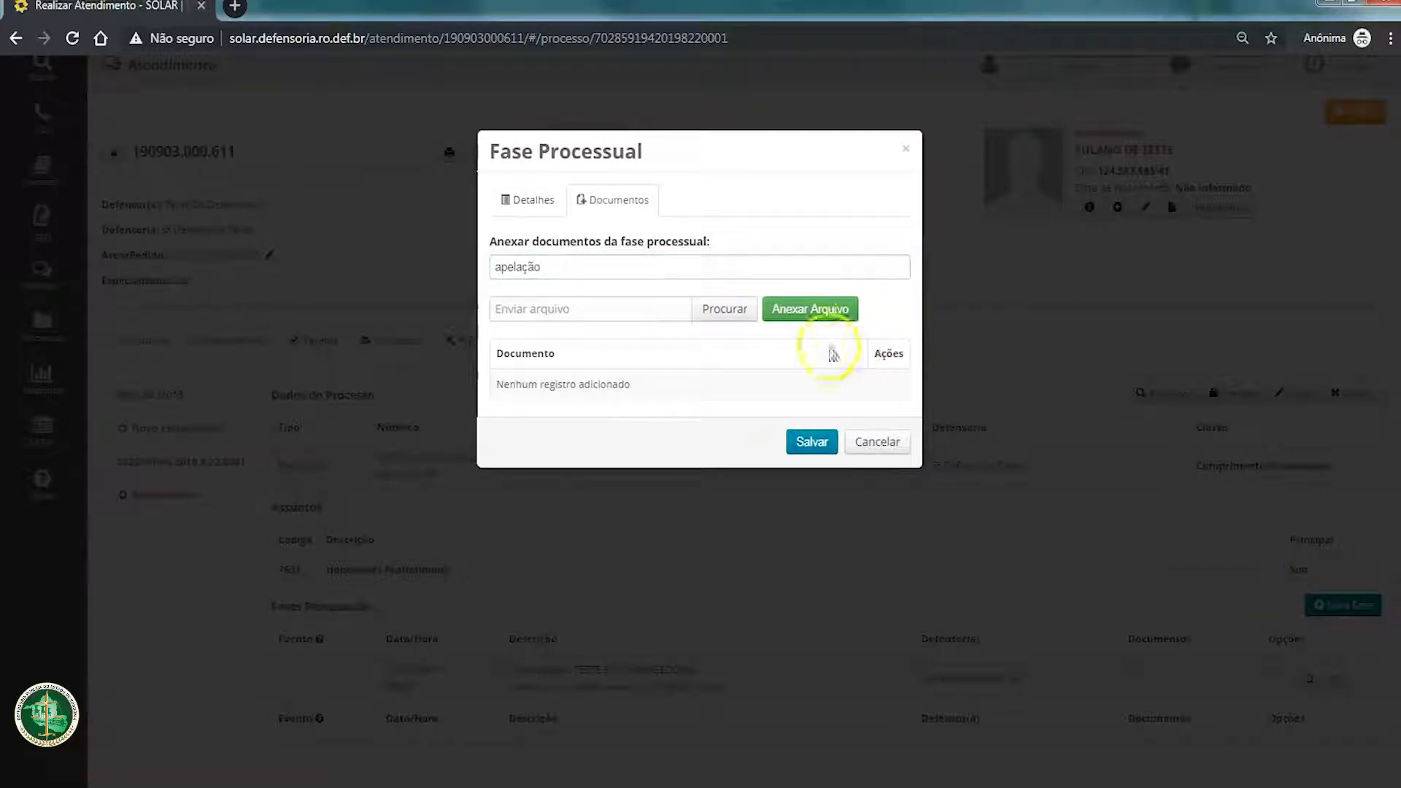
Step: Attach the file "petição simples - petição de teste.docx" to the Apelação phase and save the phase
{"action": "left_click", "coordinate": [732, 320]}
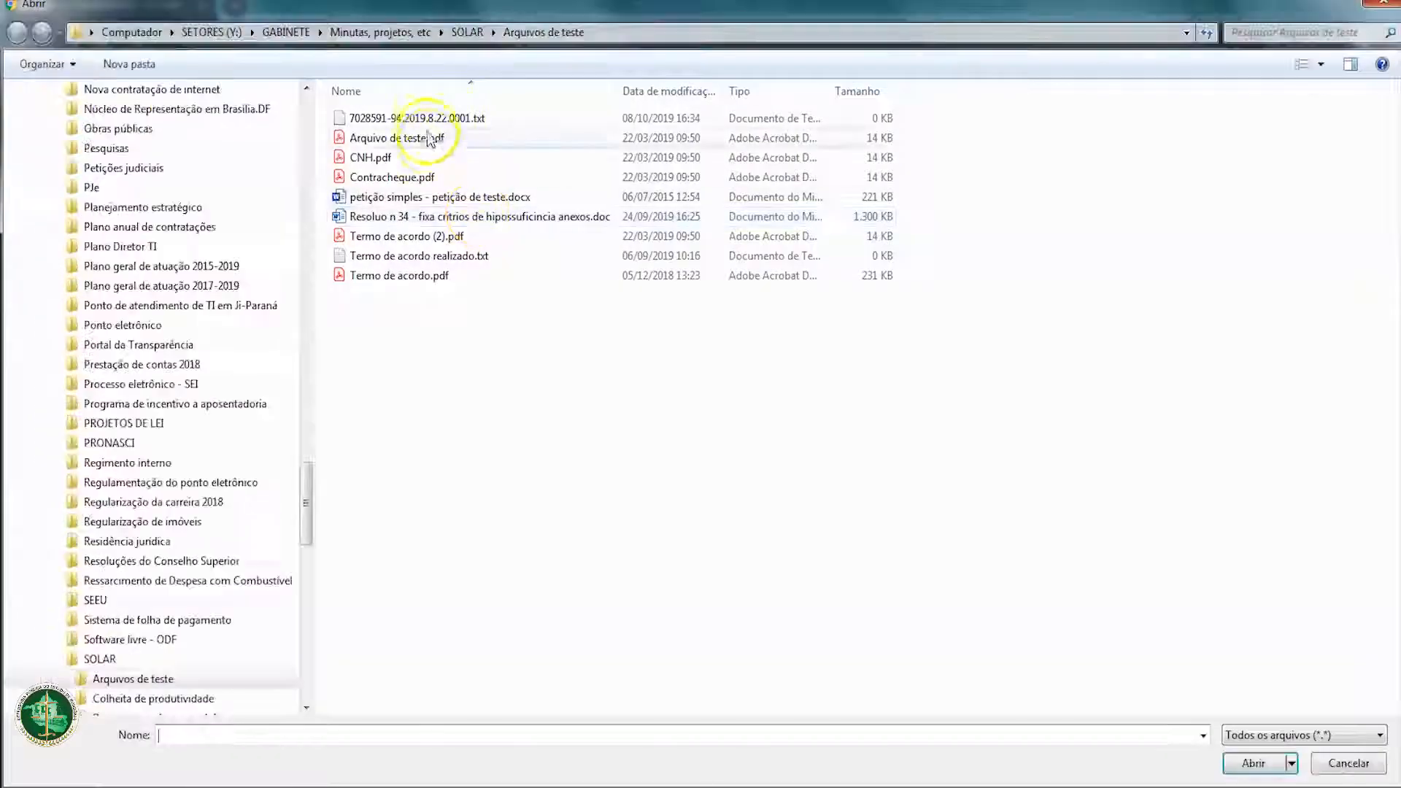
{"action": "left_click", "coordinate": [435, 197]}
{"action": "left_click", "coordinate": [1252, 763]}
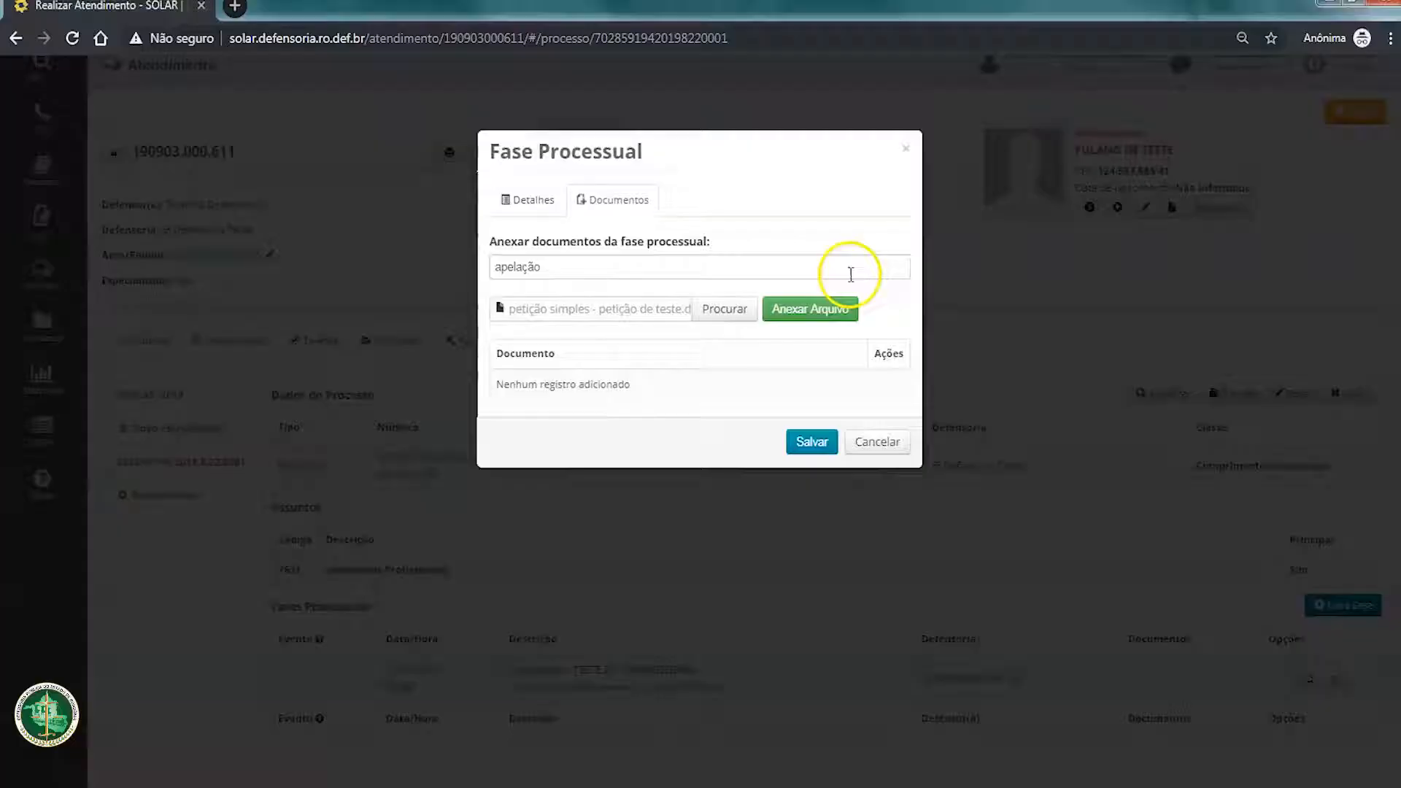
{"action": "left_click", "coordinate": [817, 310]}
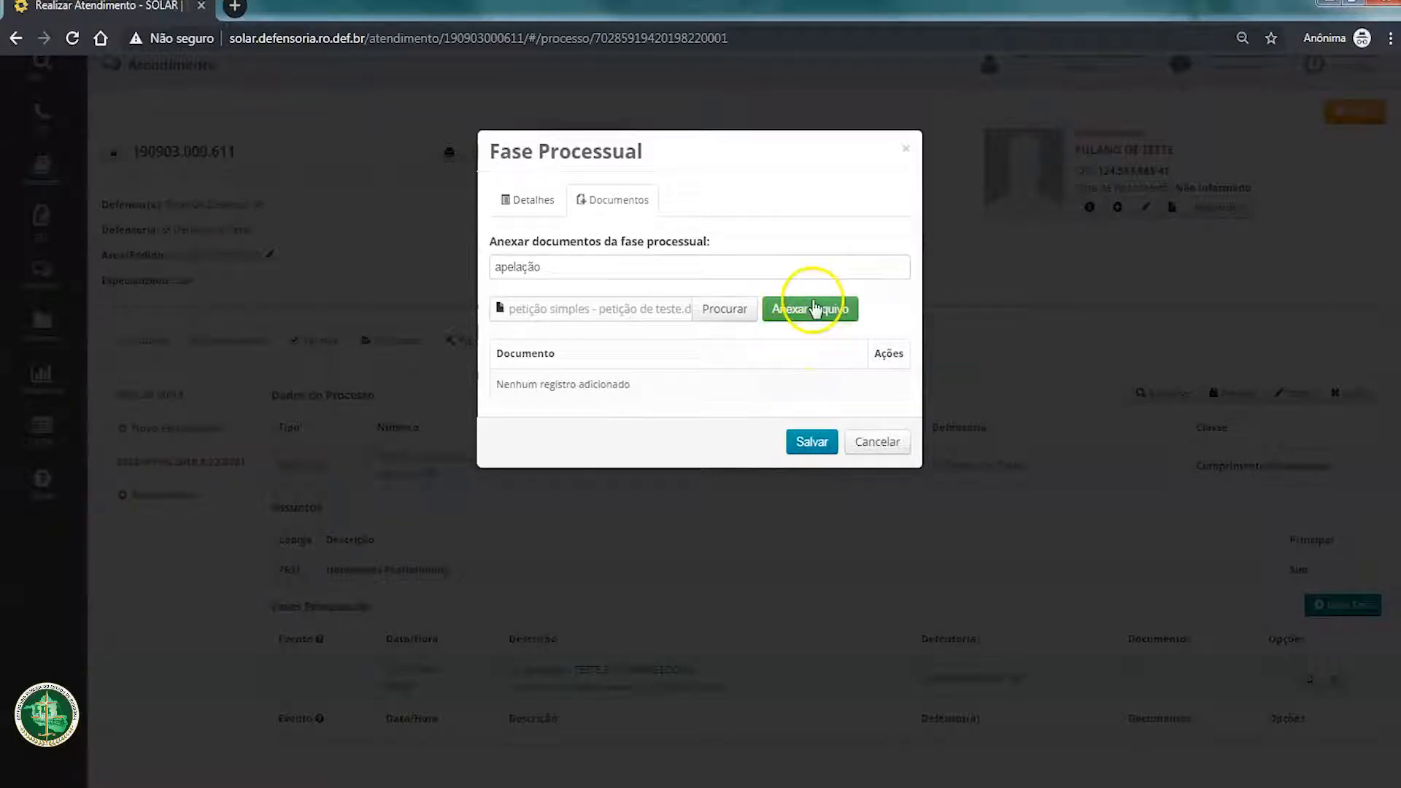
{"action": "left_click", "coordinate": [815, 311]}
{"action": "left_click", "coordinate": [812, 441]}
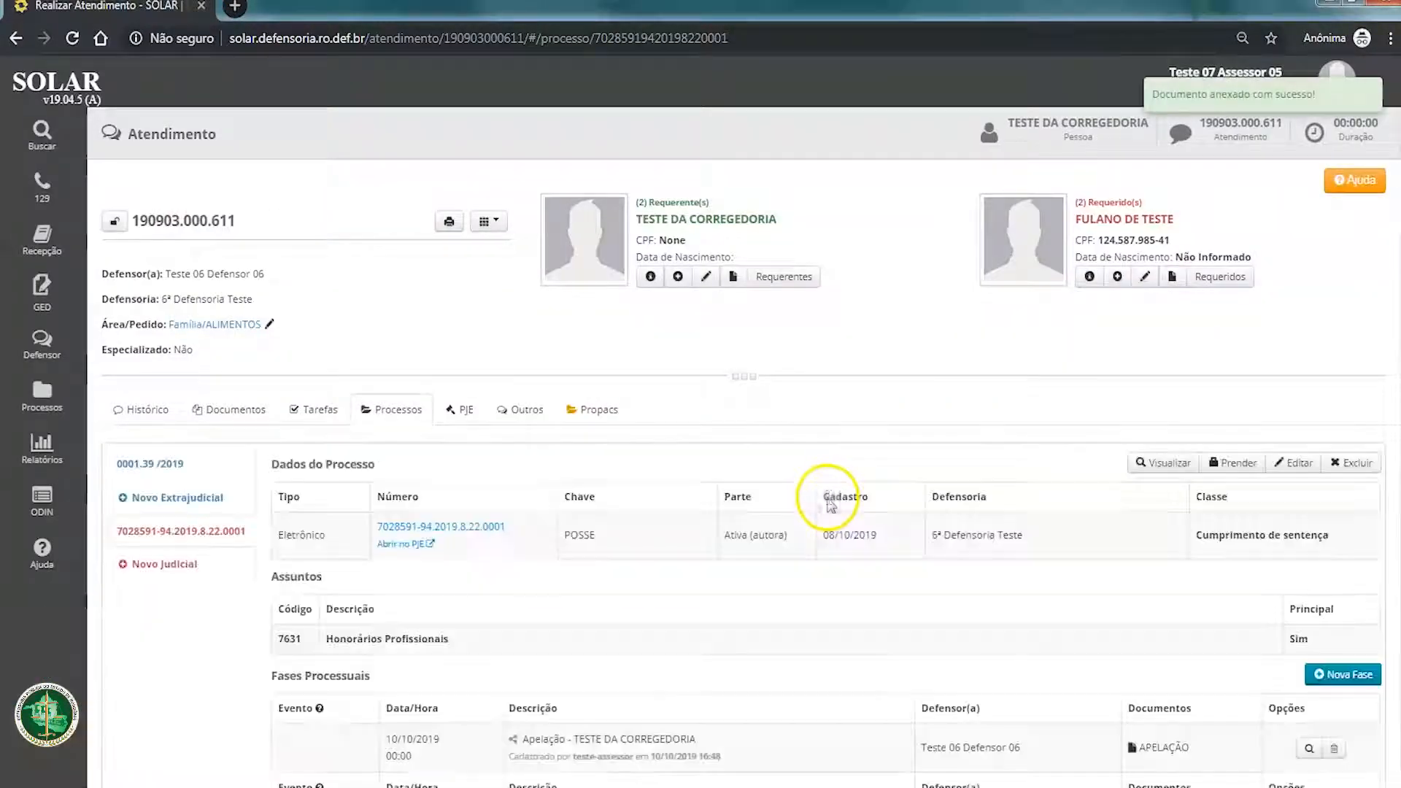
Step: Open the APELAÇÃO document attached to the phase, and return to the assisted defendant's attendance list
{"action": "scroll", "coordinate": [831, 501], "scroll_direction": "down", "scroll_amount": 2}
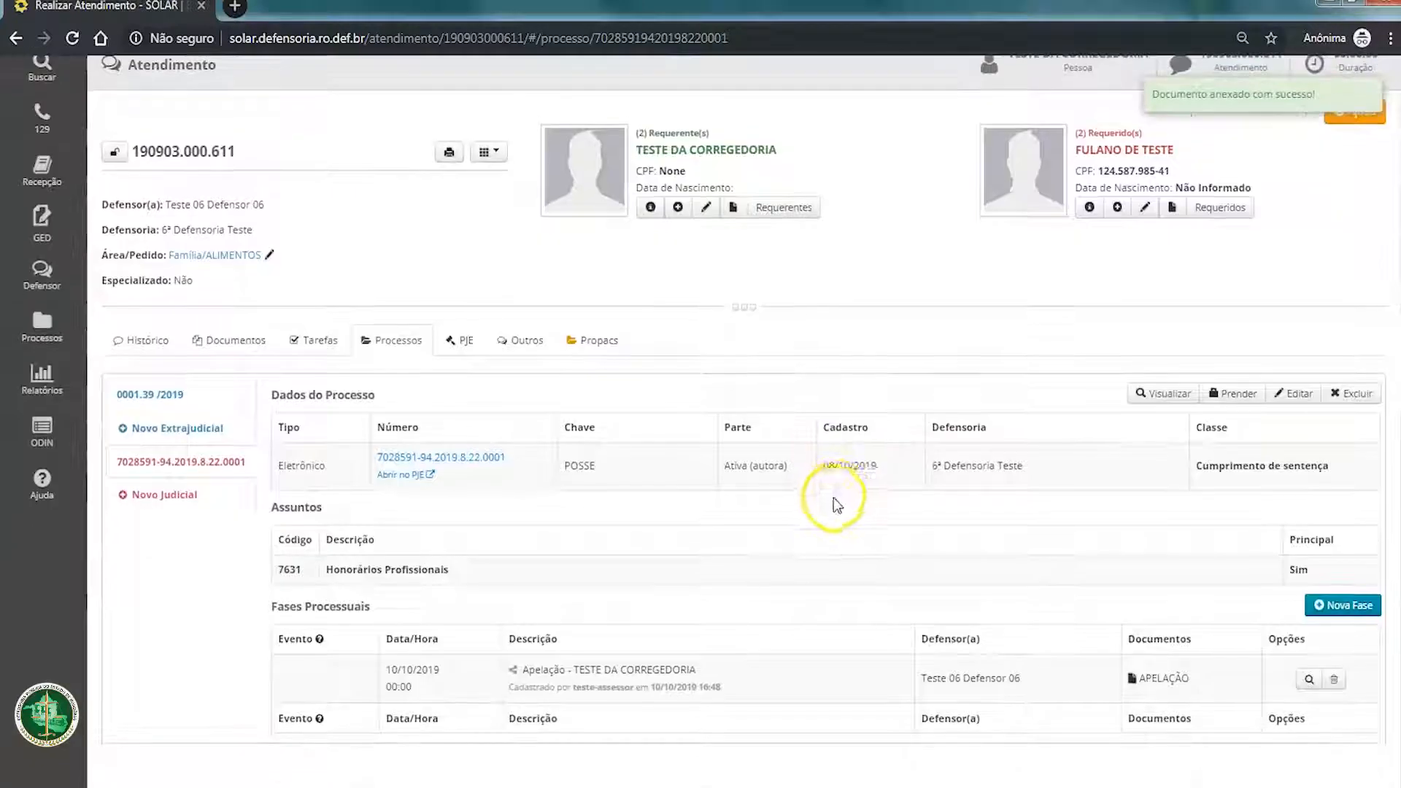
{"action": "left_click", "coordinate": [1165, 689]}
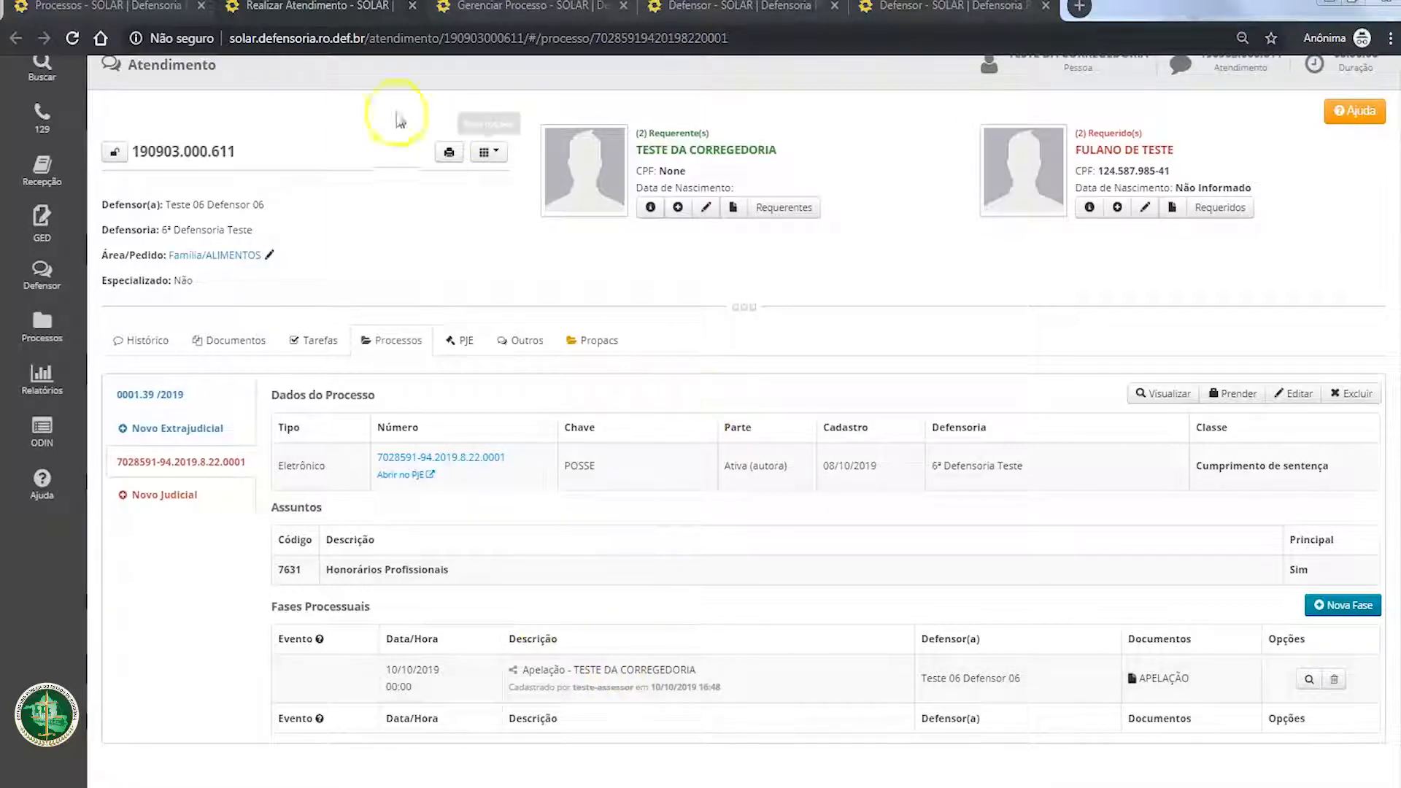
{"action": "left_click", "coordinate": [970, 8]}
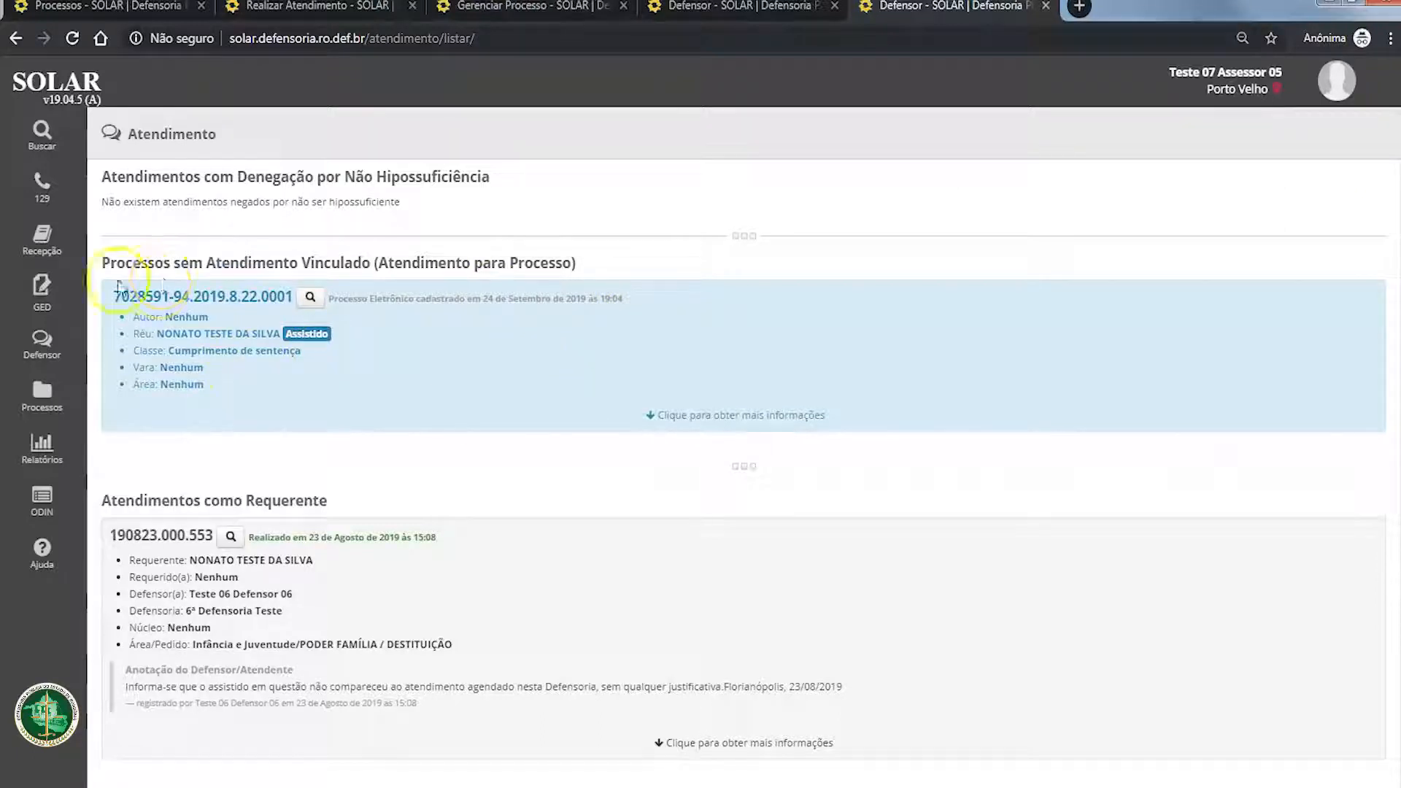
Step: Examine the number, parties, class and section title of the process under Processos sem Atendimento Vinculado (Atendimento para Processo)
{"action": "left_click_drag", "start_coordinate": [117, 297], "coordinate": [278, 299]}
{"action": "left_click", "coordinate": [368, 332]}
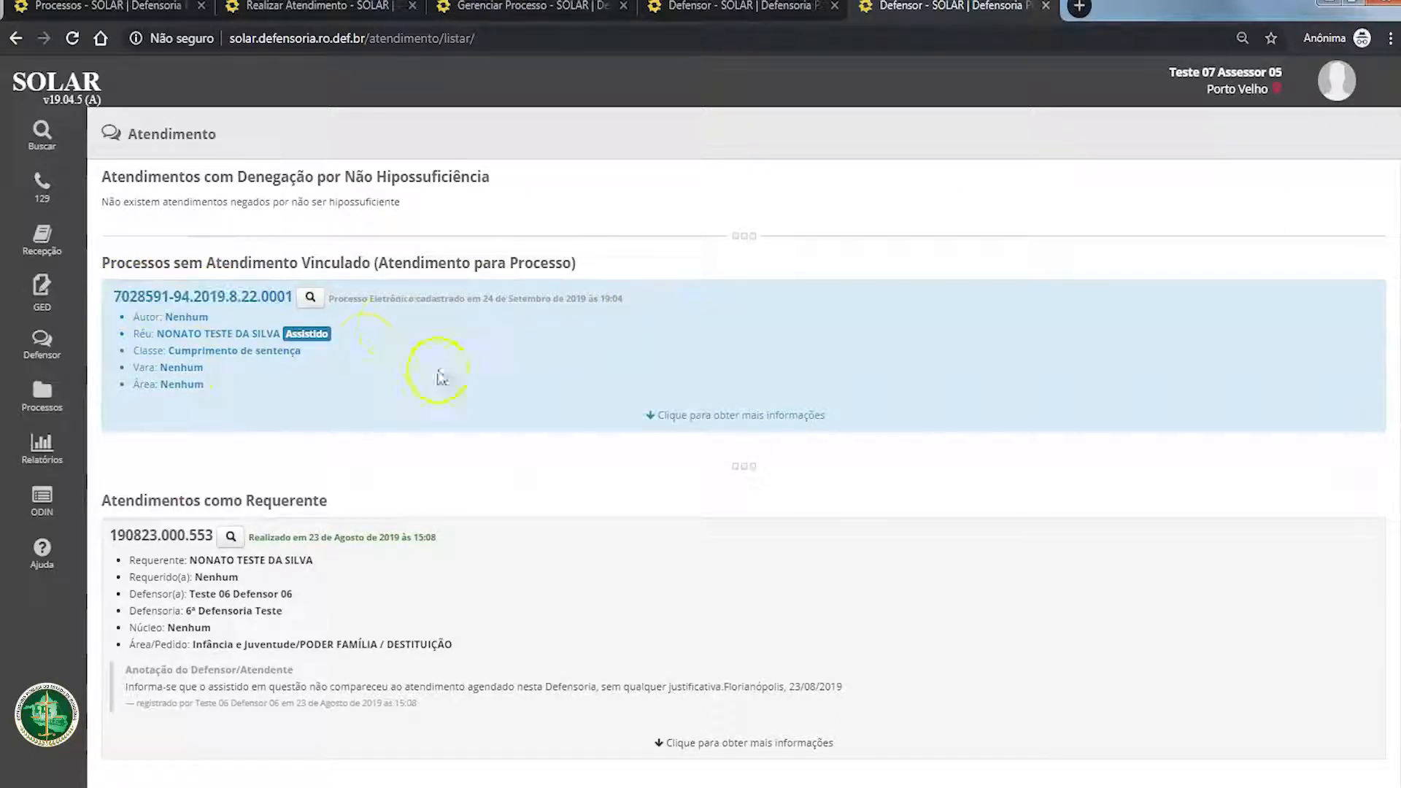
{"action": "left_click_drag", "start_coordinate": [374, 418], "coordinate": [106, 290]}
{"action": "left_click", "coordinate": [452, 380]}
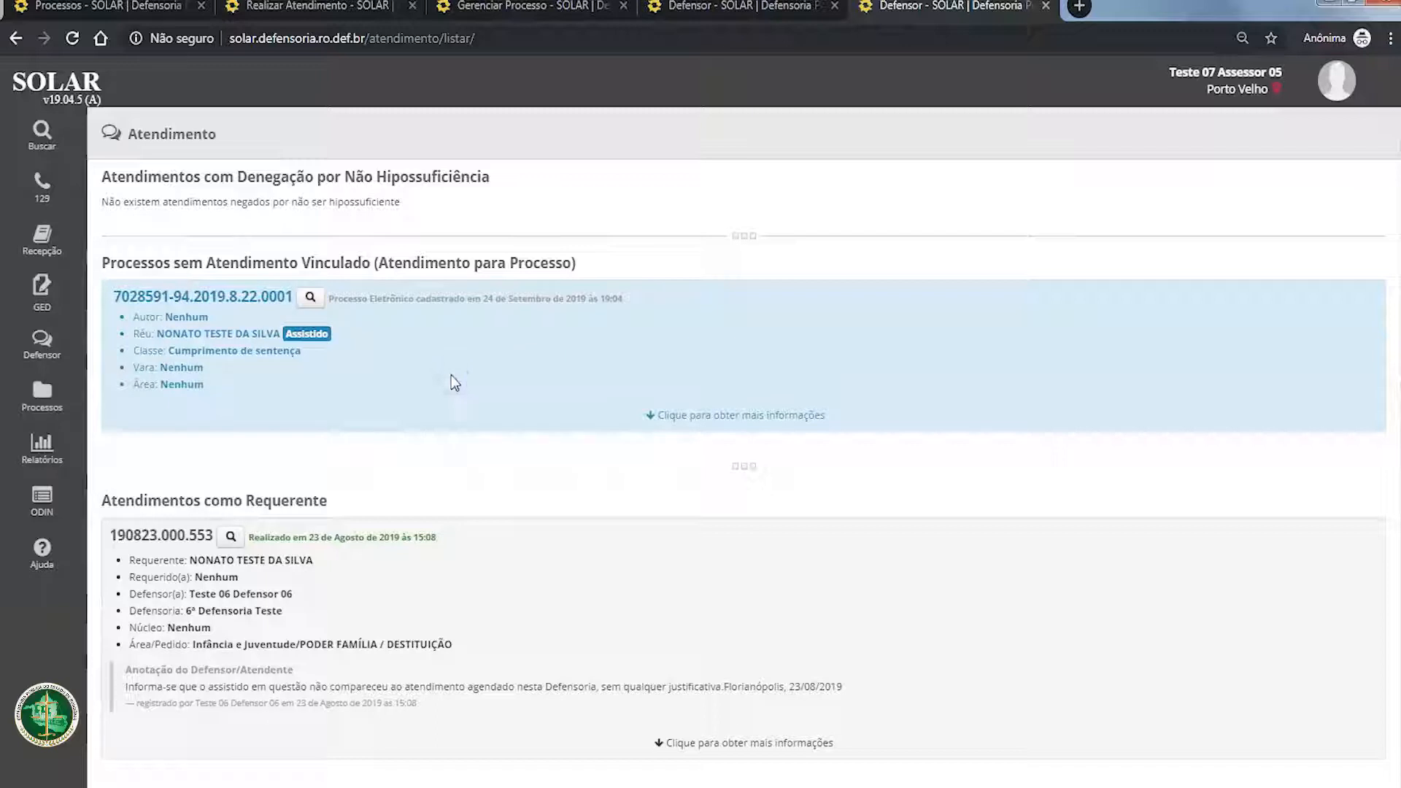
{"action": "left_click", "coordinate": [133, 137]}
{"action": "left_click_drag", "start_coordinate": [133, 137], "coordinate": [457, 416]}
{"action": "left_click", "coordinate": [460, 413]}
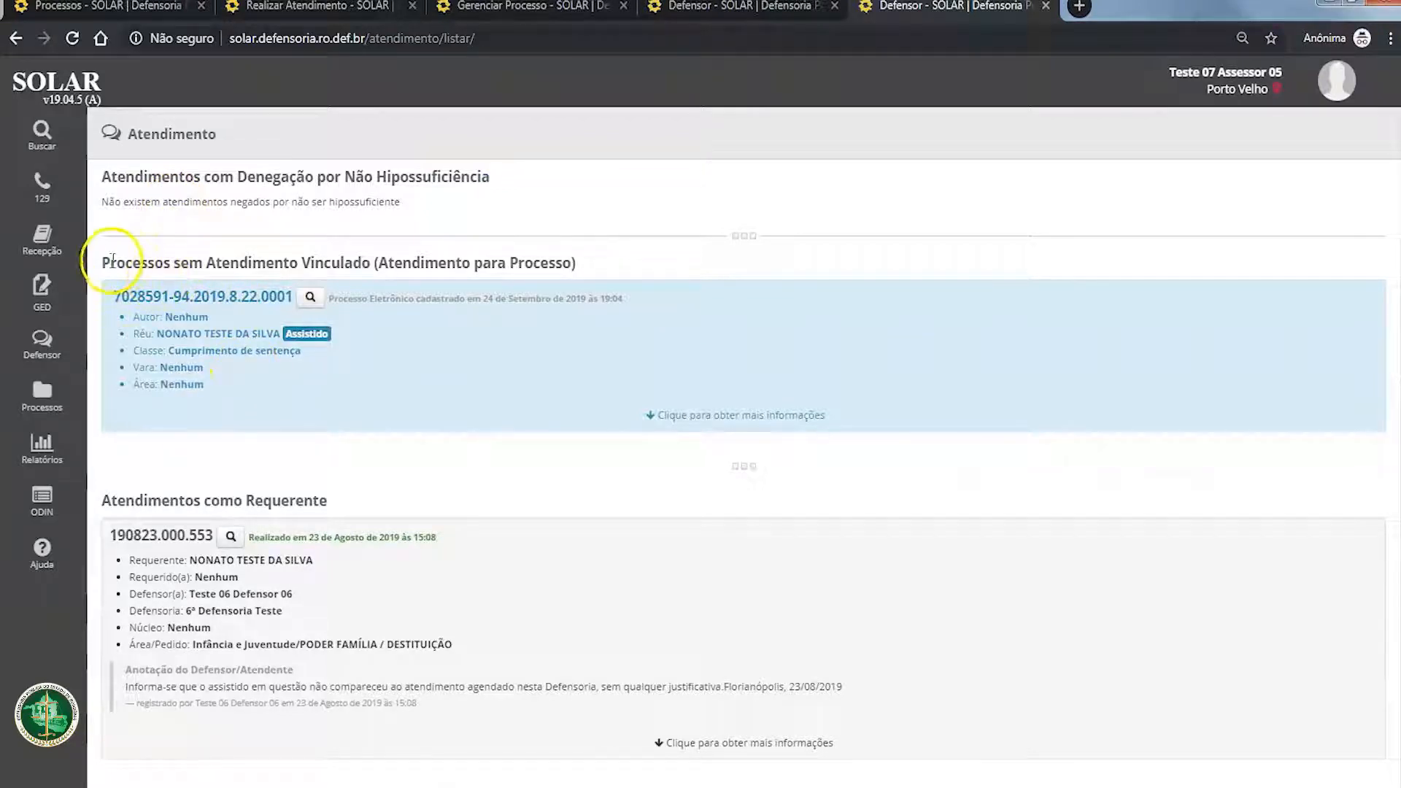
{"action": "left_click_drag", "start_coordinate": [102, 264], "coordinate": [647, 260]}
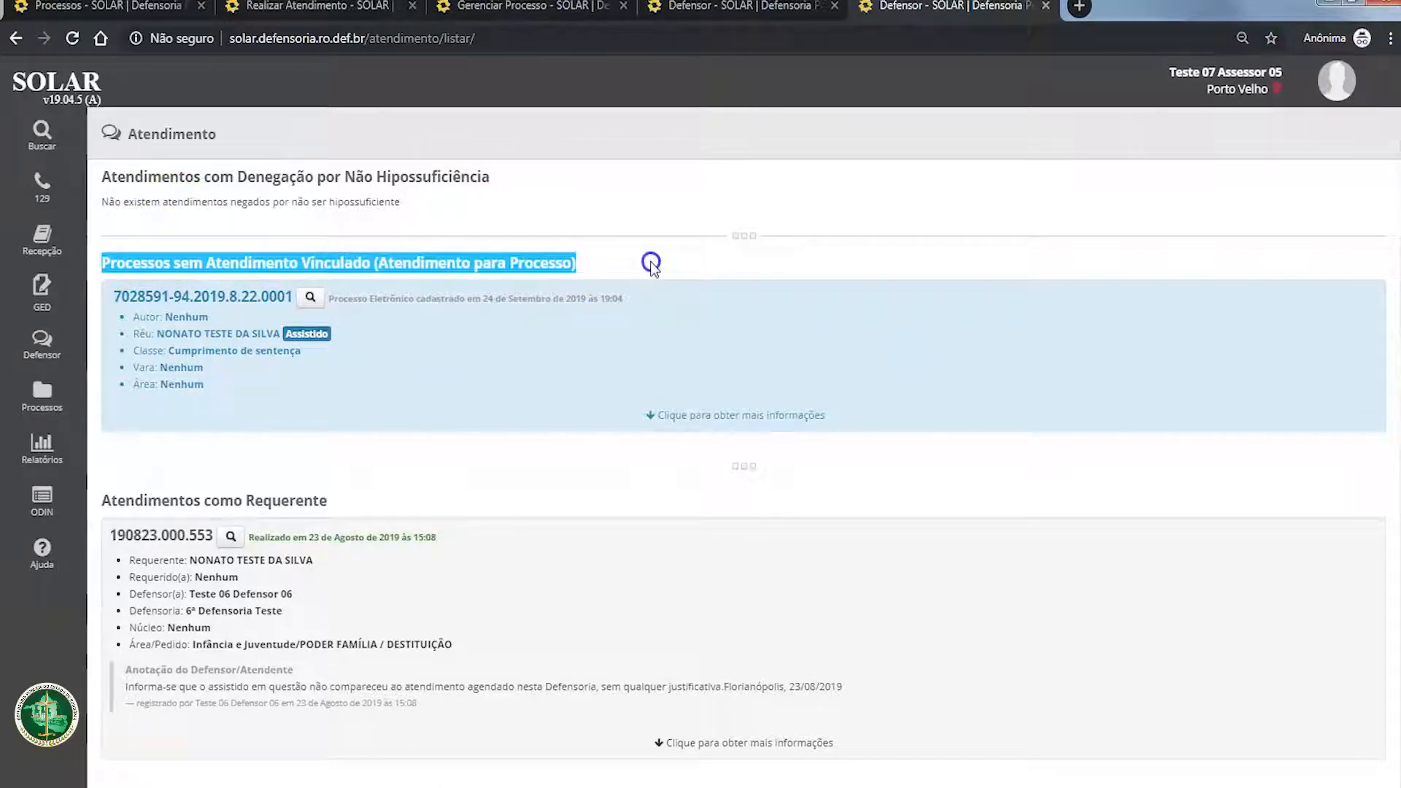
{"action": "left_click", "coordinate": [648, 261]}
{"action": "left_click_drag", "start_coordinate": [189, 261], "coordinate": [332, 262]}
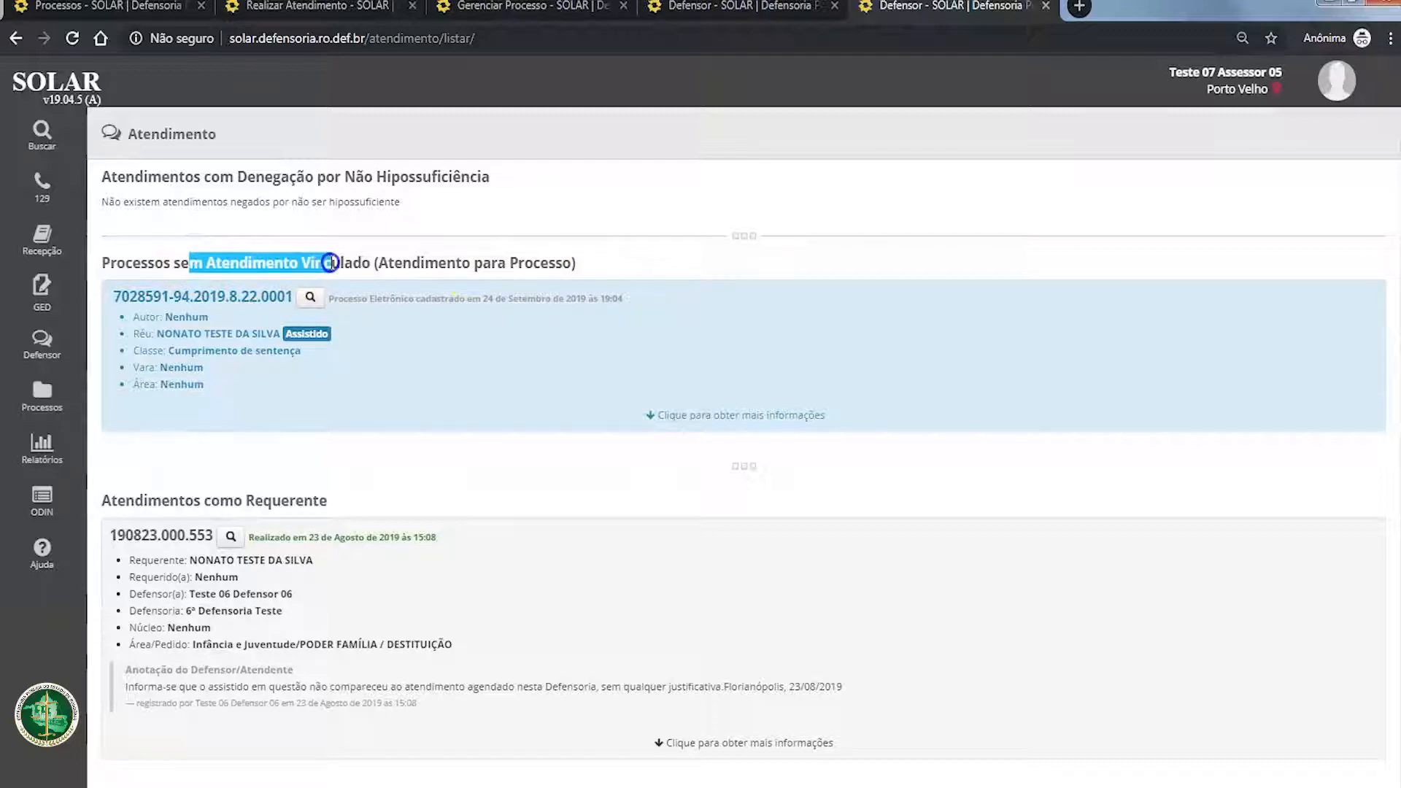
{"action": "left_click", "coordinate": [330, 262]}
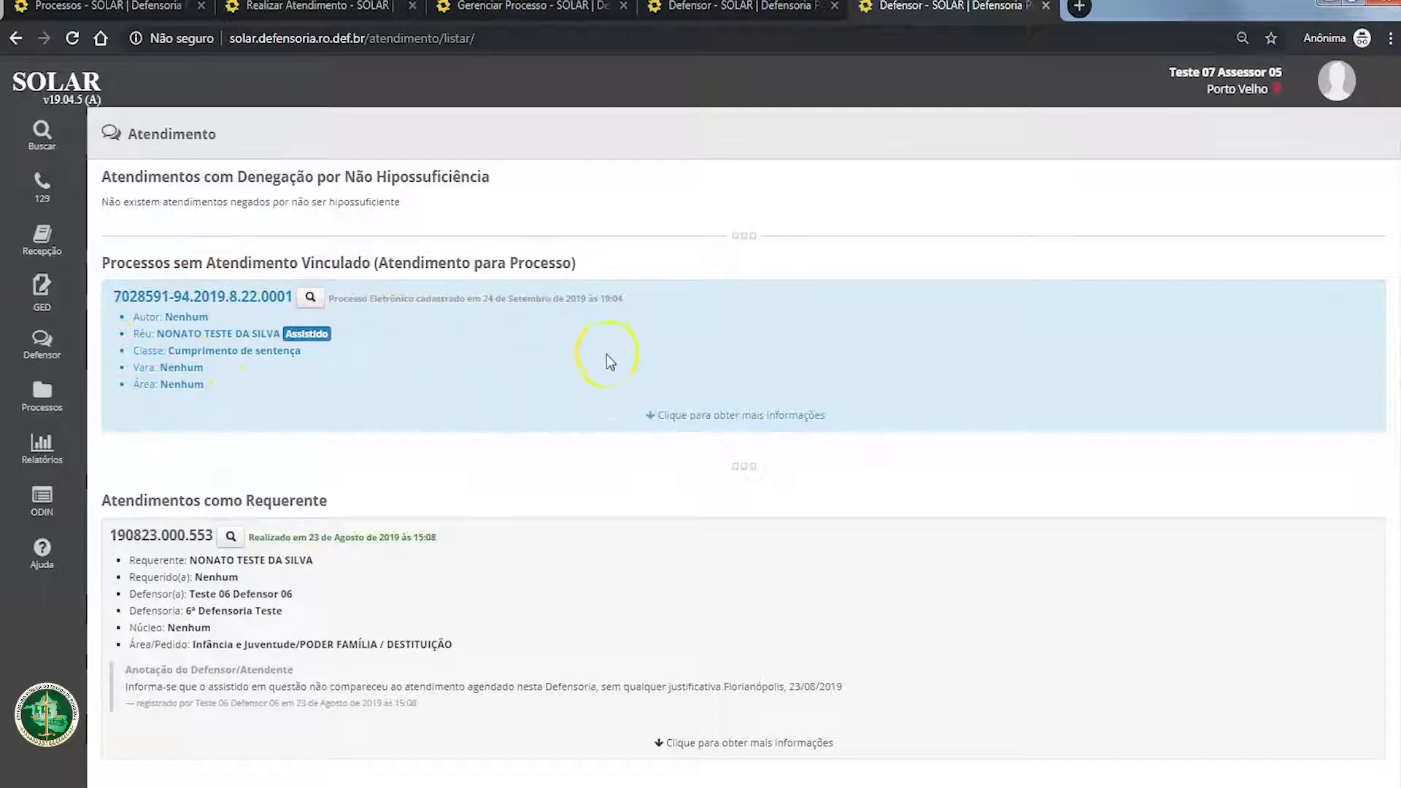
Step: Review the Requerente and Requerido attendance sections, and expand the Requerente attendance to check its linked returns
{"action": "scroll", "coordinate": [275, 478], "scroll_direction": "down", "scroll_amount": 4}
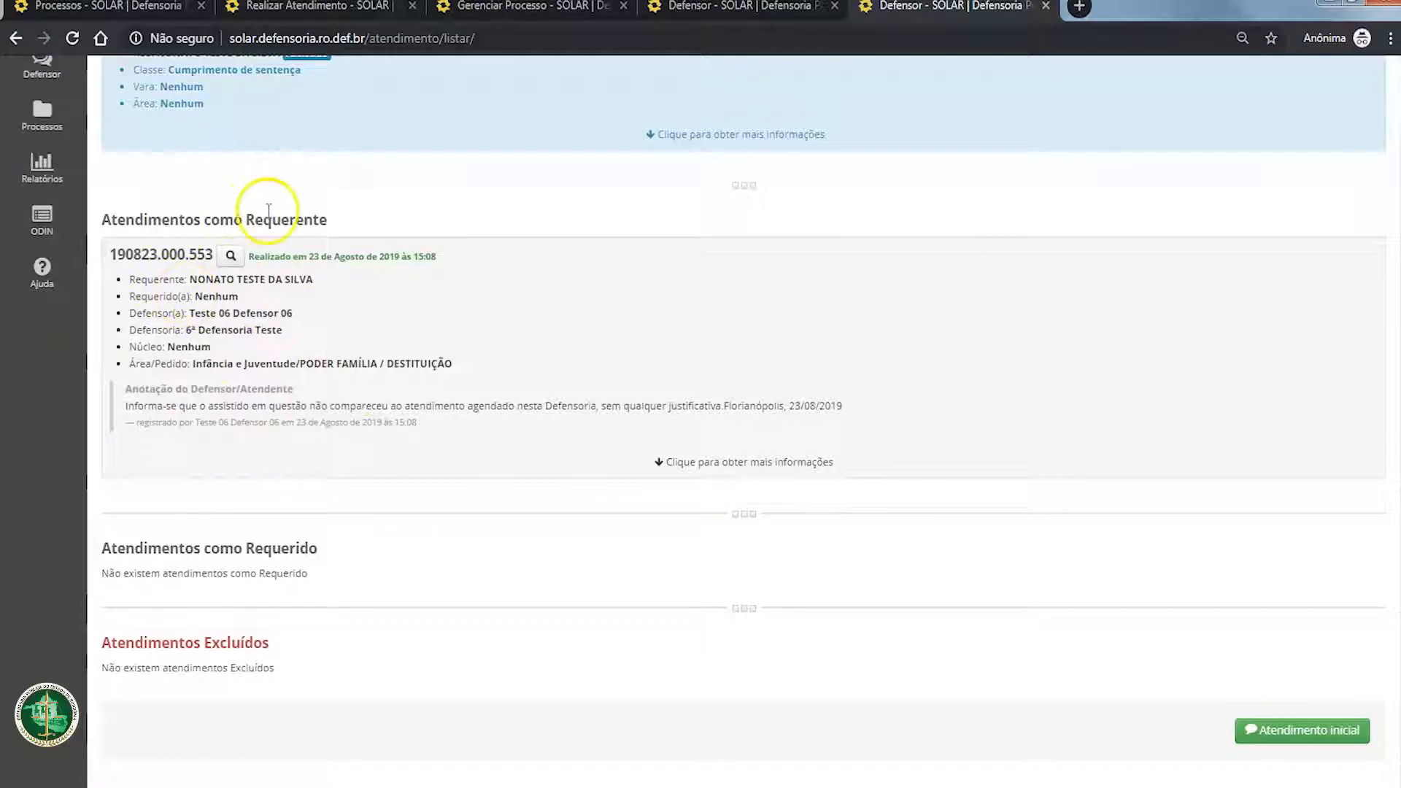
{"action": "left_click_drag", "start_coordinate": [246, 219], "coordinate": [334, 212]}
{"action": "left_click_drag", "start_coordinate": [246, 548], "coordinate": [352, 552]}
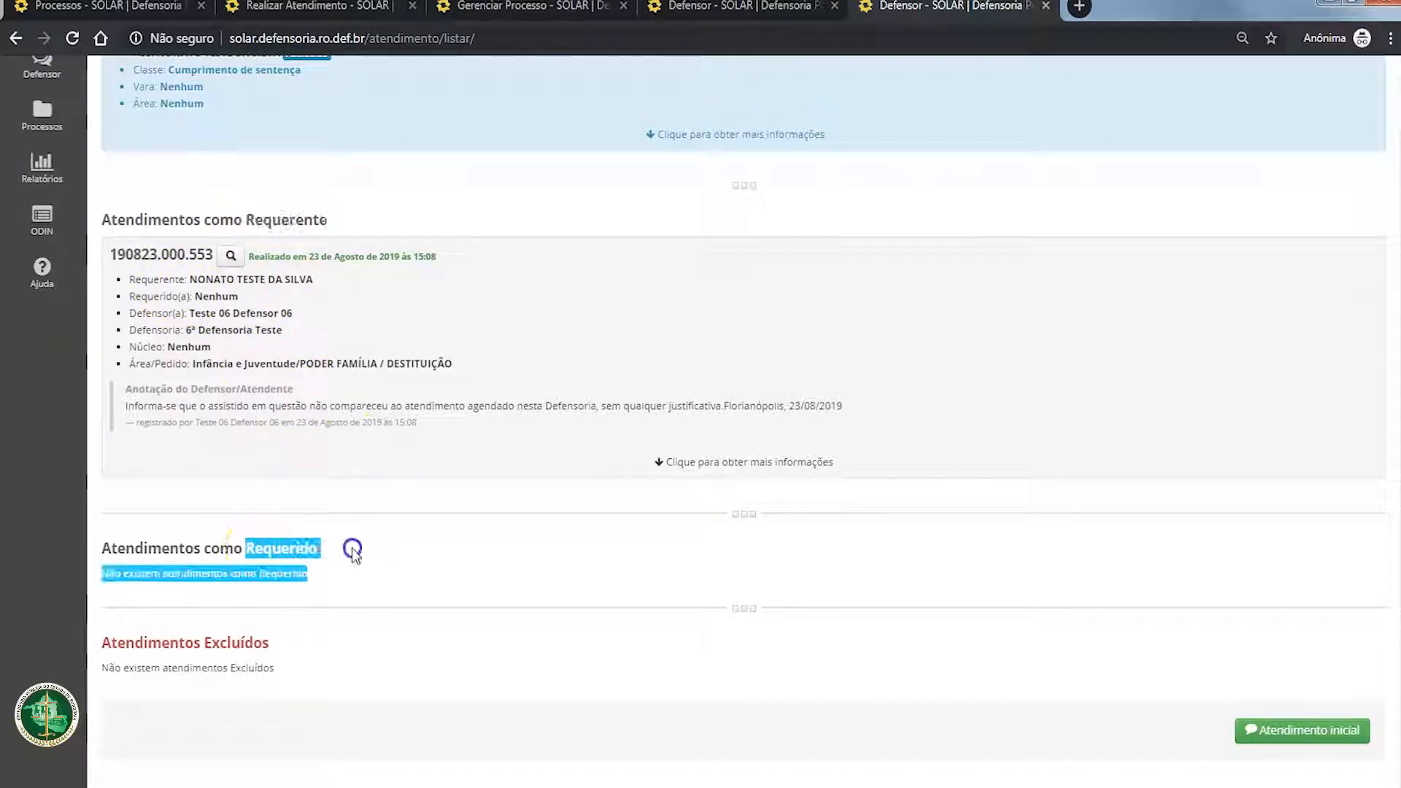
{"action": "left_click", "coordinate": [358, 586]}
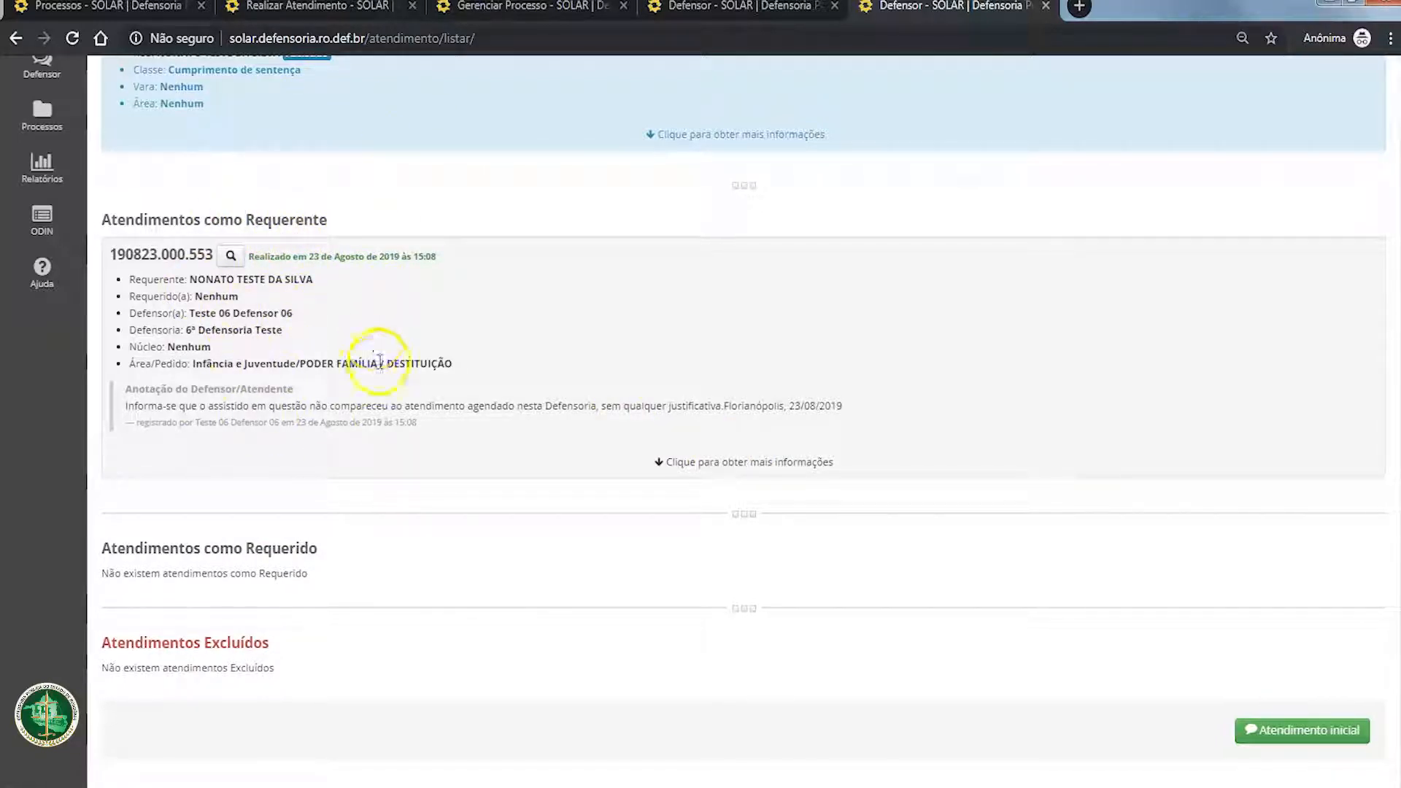
{"action": "left_click", "coordinate": [677, 461]}
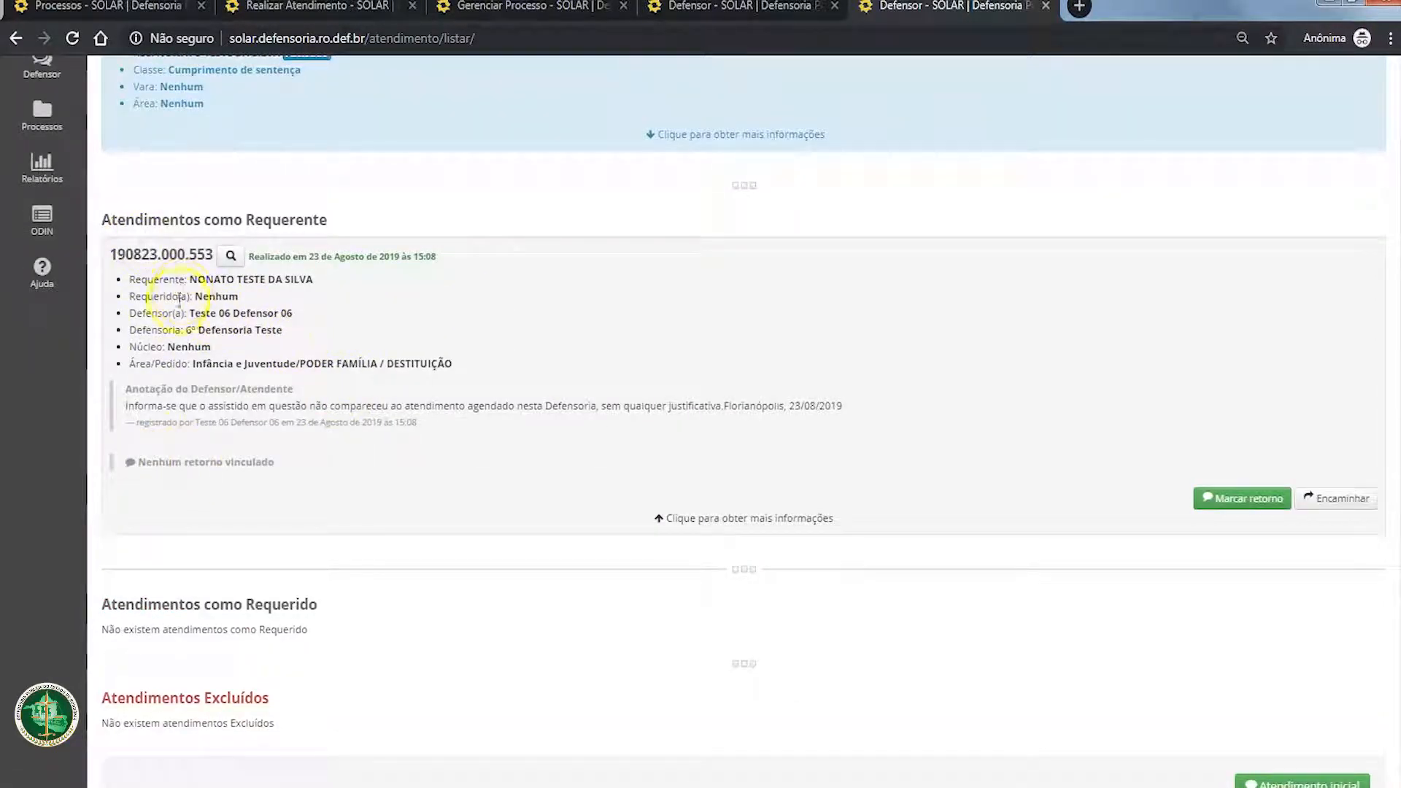
{"action": "left_click_drag", "start_coordinate": [136, 463], "coordinate": [275, 462]}
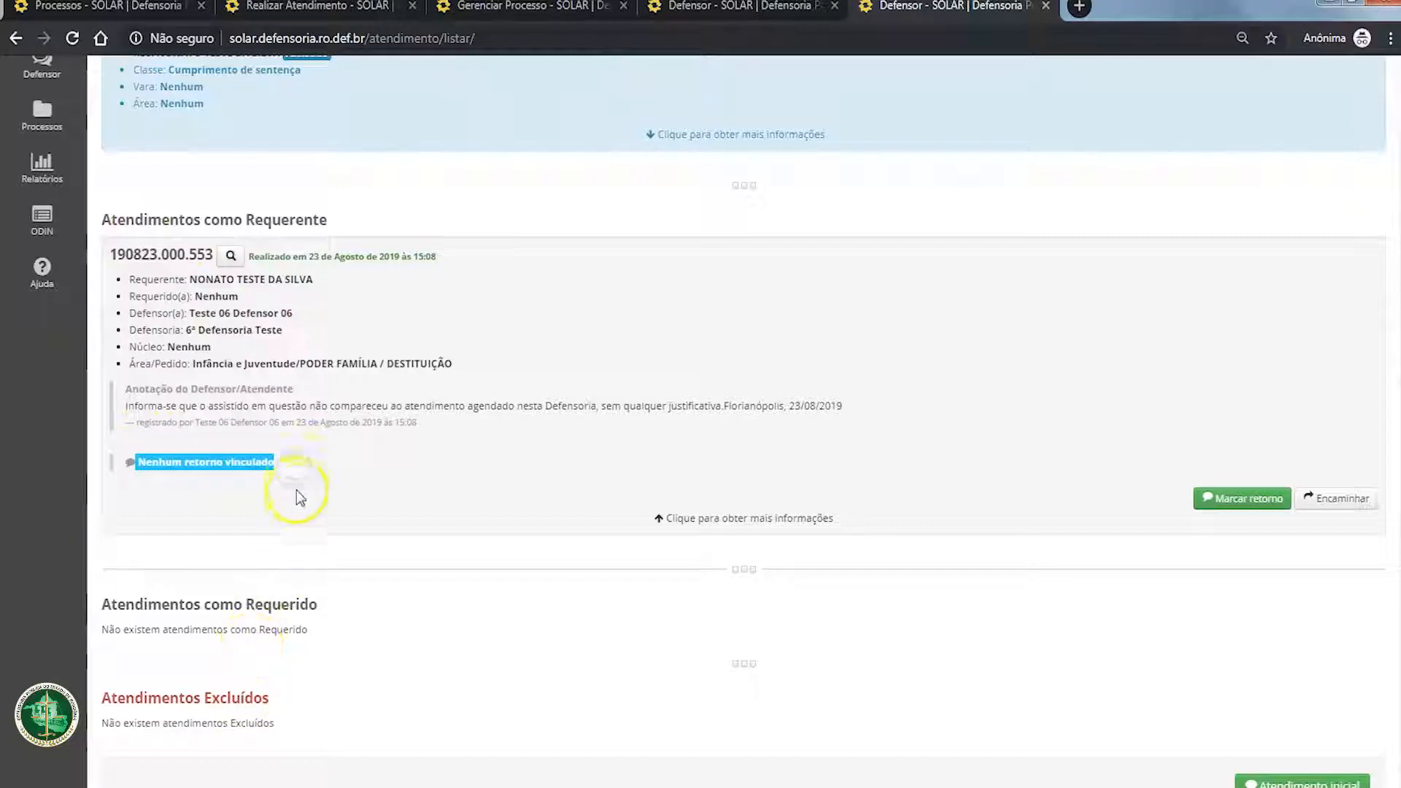
{"action": "left_click_drag", "start_coordinate": [137, 462], "coordinate": [275, 462]}
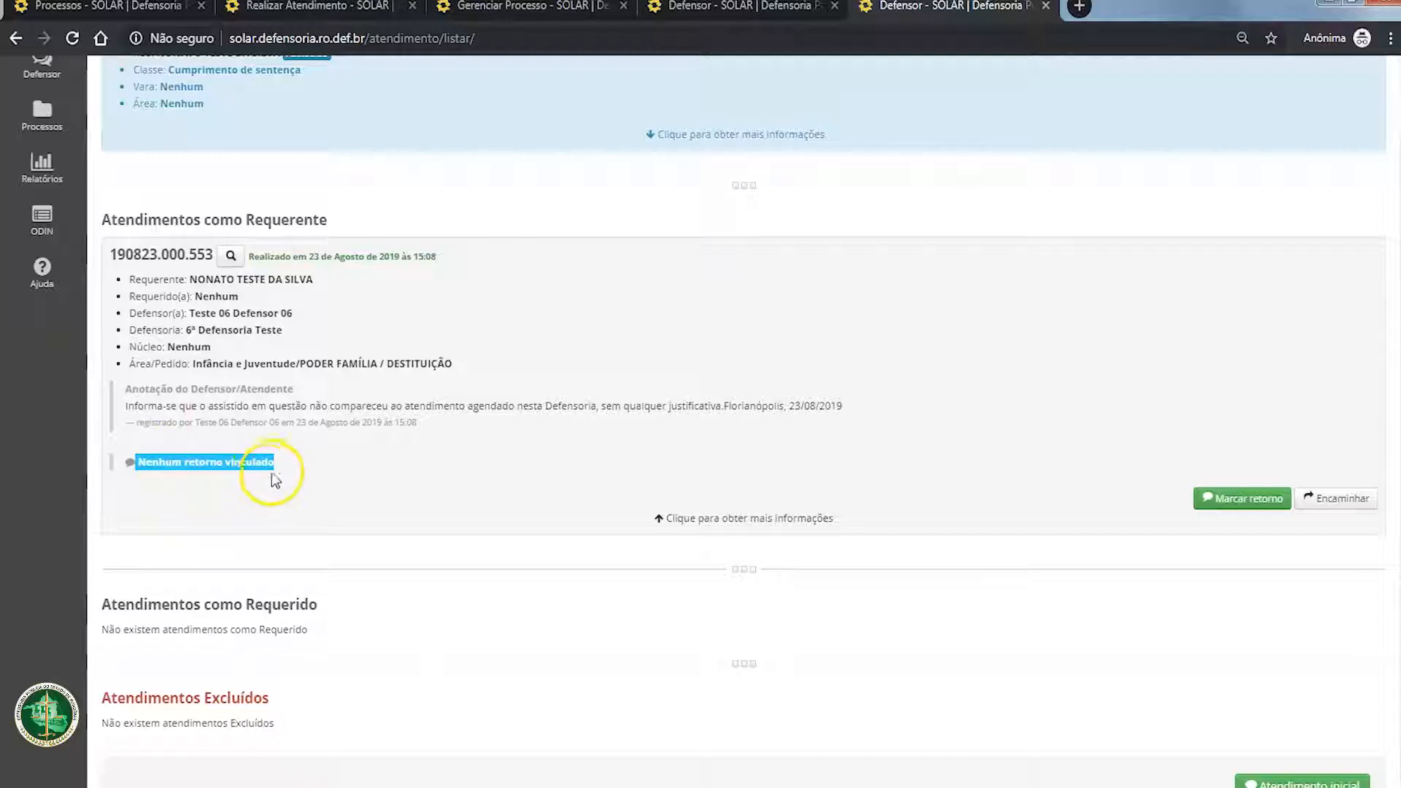
{"action": "left_click", "coordinate": [358, 456]}
Step: Review the process without linked attendance, briefly expanding its additional information and collapsing it again
{"action": "scroll", "coordinate": [357, 453], "scroll_direction": "up", "scroll_amount": 3}
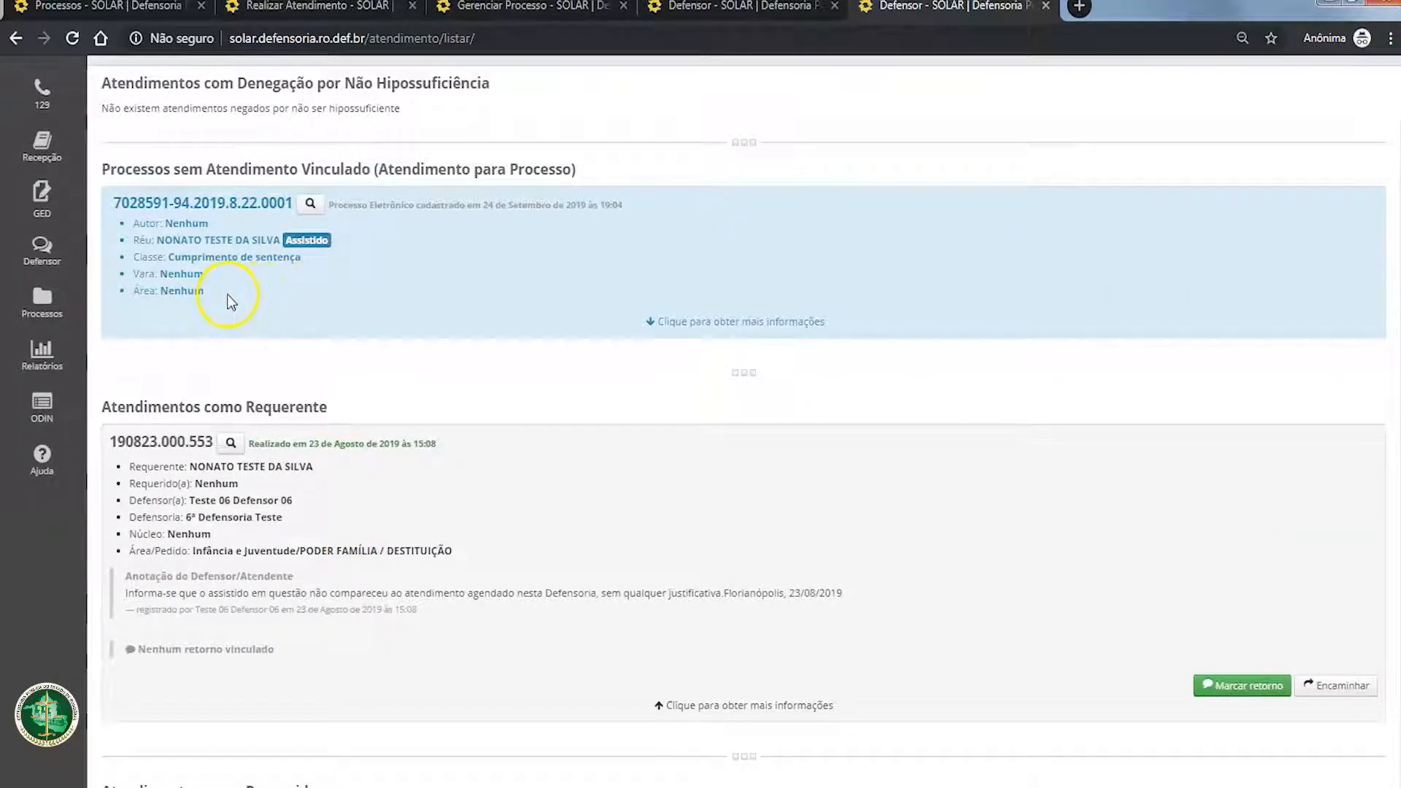
{"action": "left_click_drag", "start_coordinate": [228, 295], "coordinate": [93, 207]}
{"action": "left_click", "coordinate": [298, 332]}
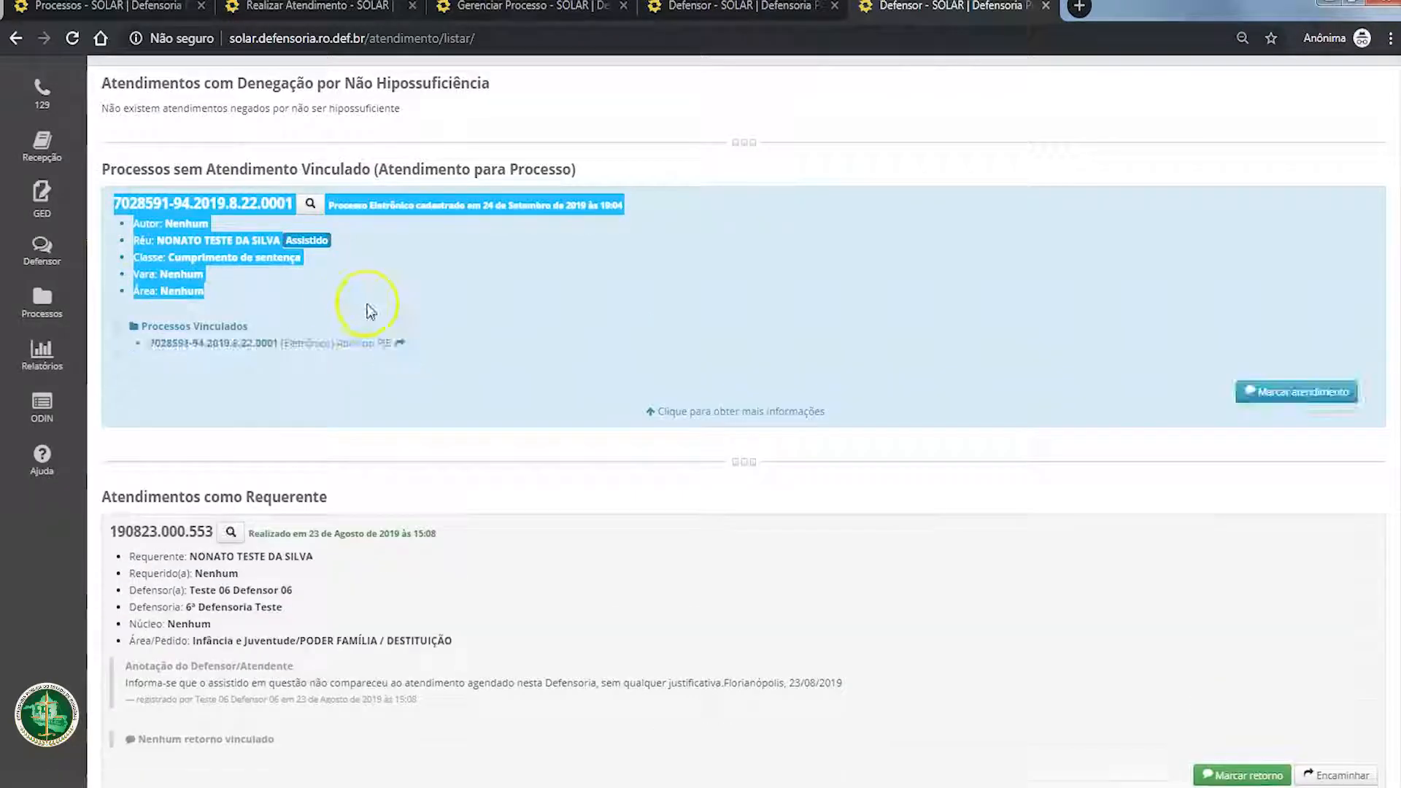
{"action": "left_click", "coordinate": [706, 404]}
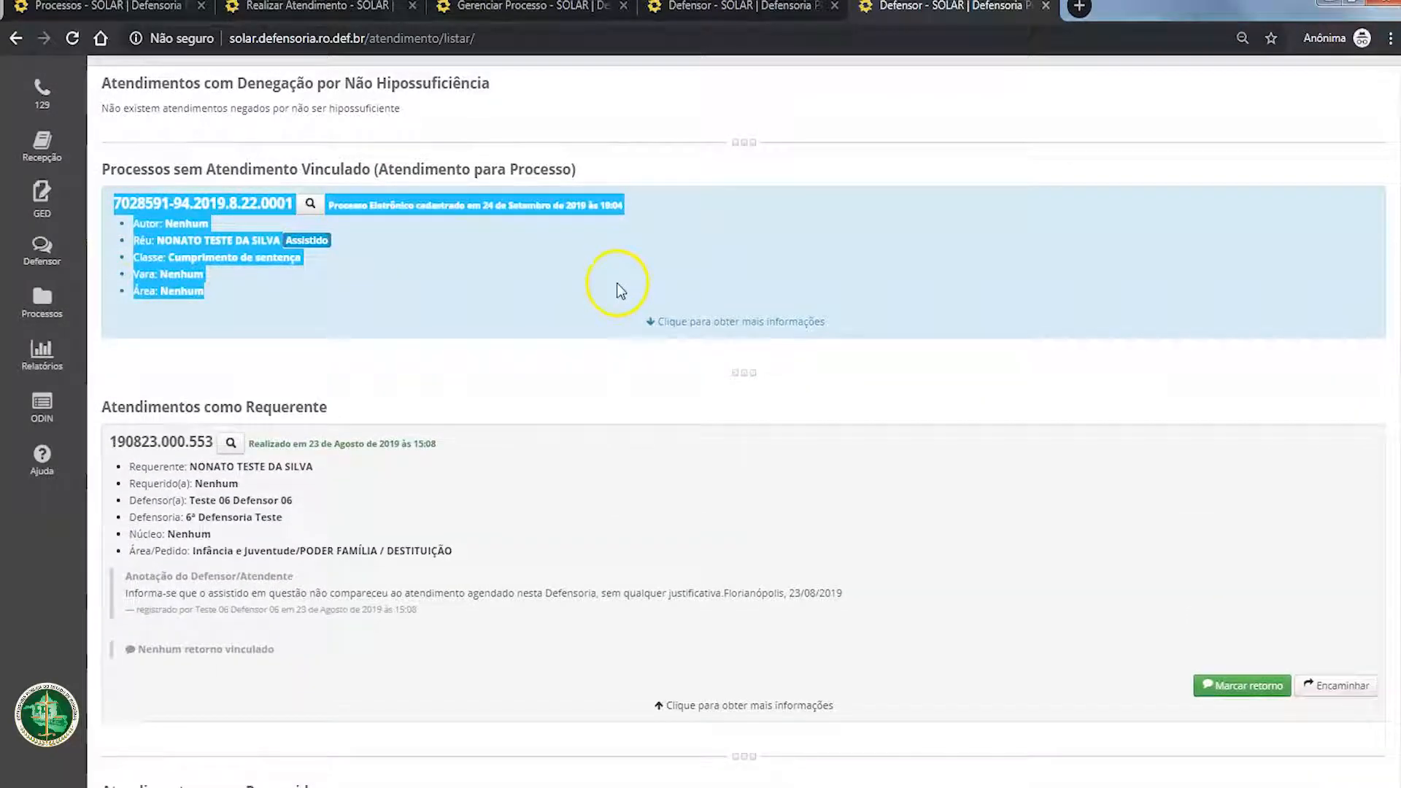
{"action": "left_click", "coordinate": [588, 257]}
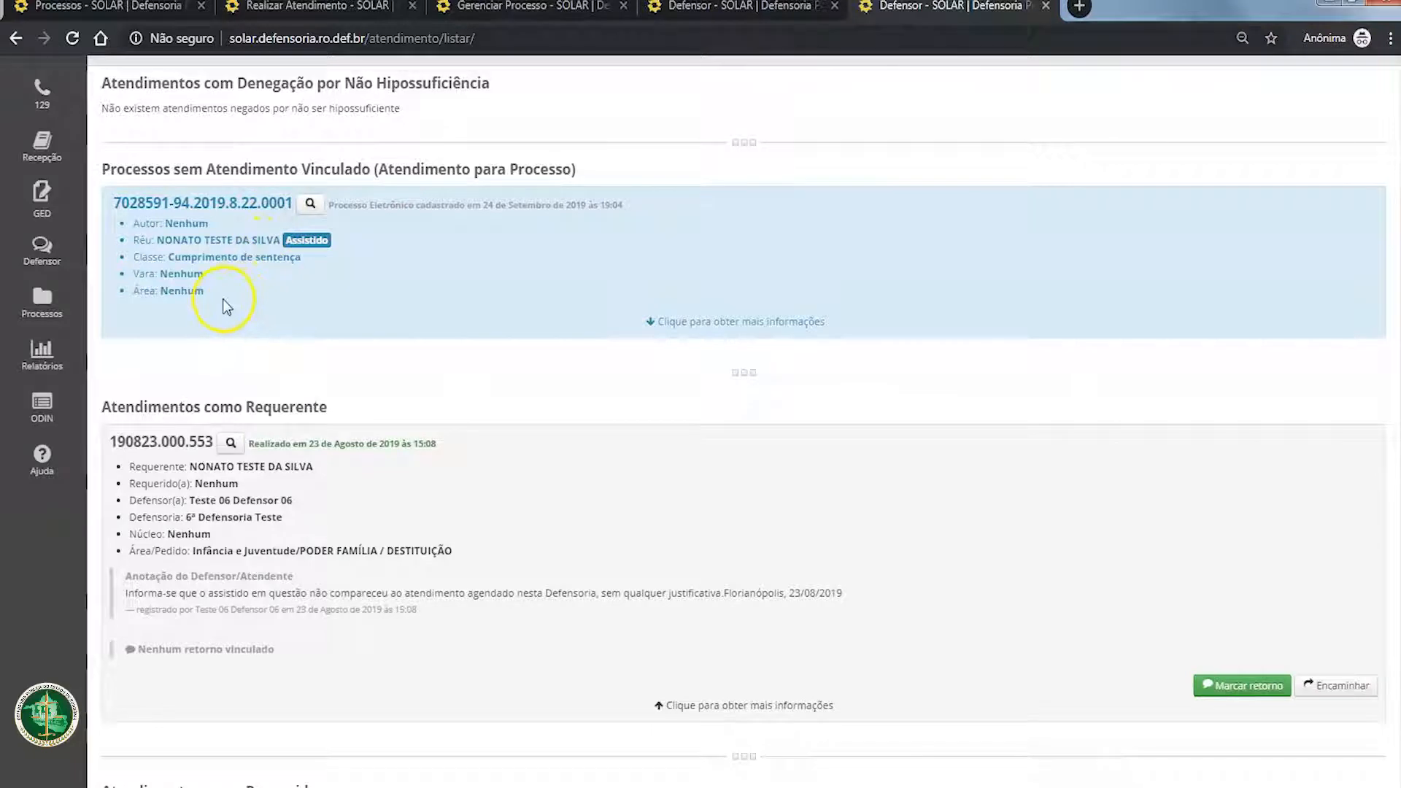
{"action": "left_click_drag", "start_coordinate": [225, 307], "coordinate": [102, 204]}
{"action": "left_click", "coordinate": [266, 274]}
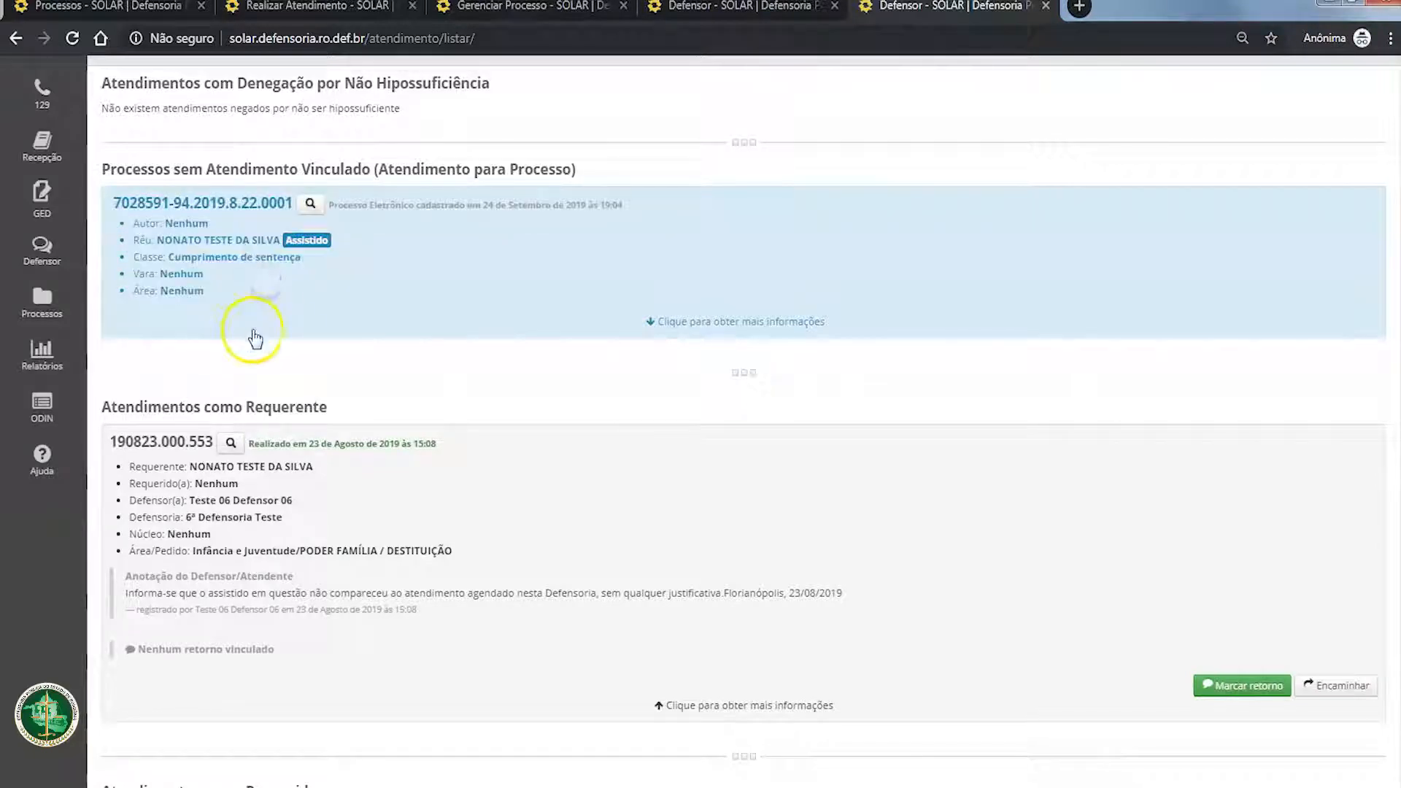
{"action": "scroll", "coordinate": [254, 338], "scroll_direction": "up", "scroll_amount": 2}
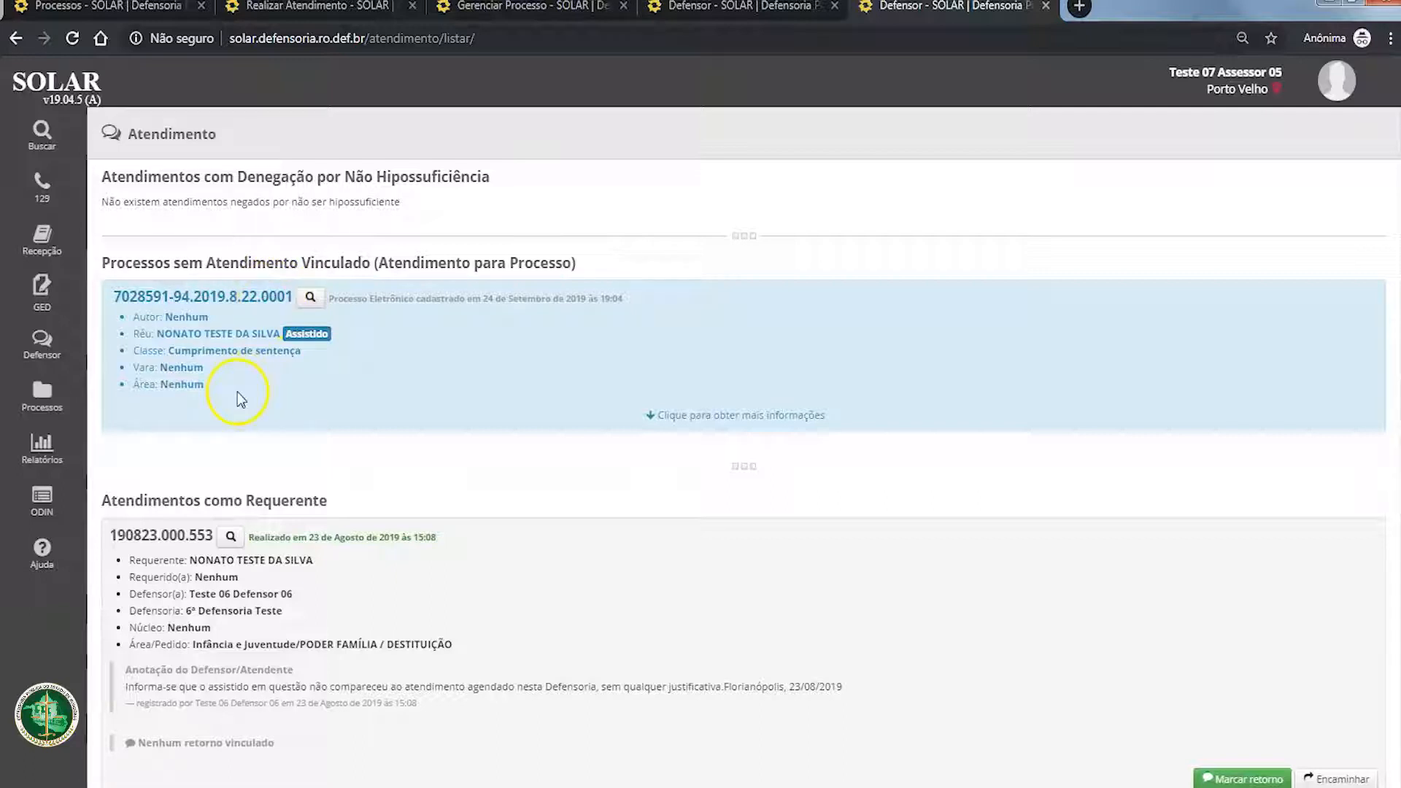
{"action": "left_click_drag", "start_coordinate": [238, 394], "coordinate": [103, 275]}
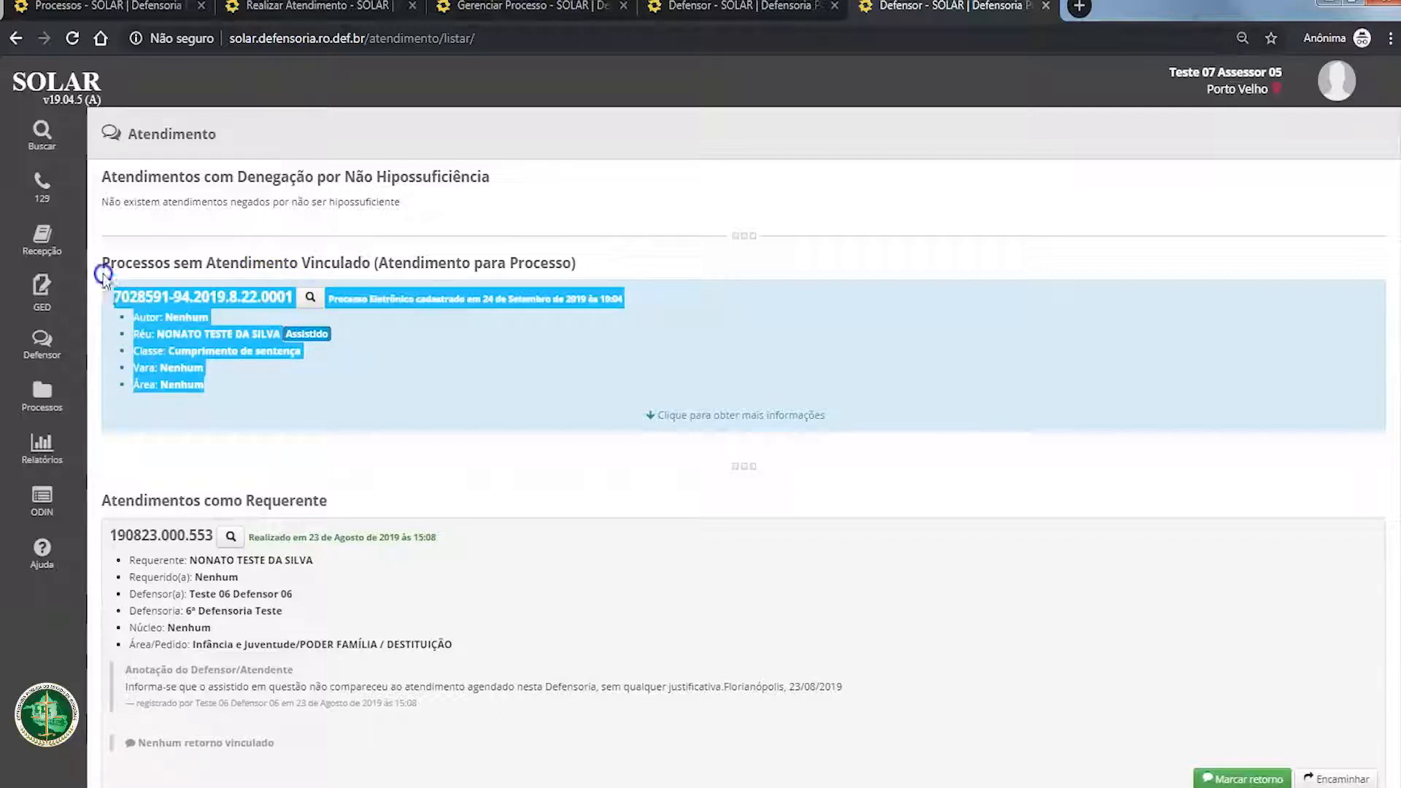
{"action": "left_click", "coordinate": [260, 383]}
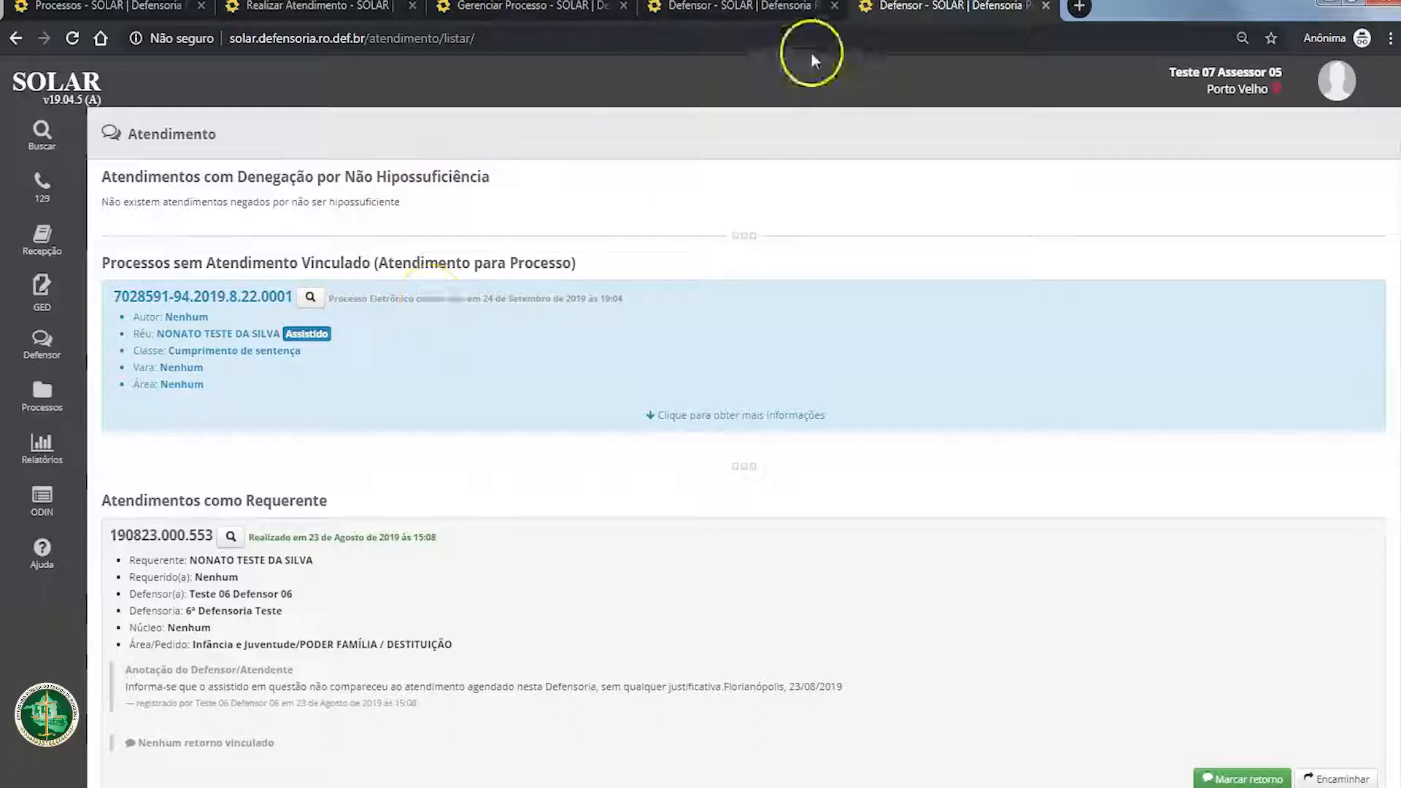
Step: Search for the assisted person by full name in a new people search tab, and open that person's attendance list
{"action": "mouse_move", "coordinate": [46, 398]}
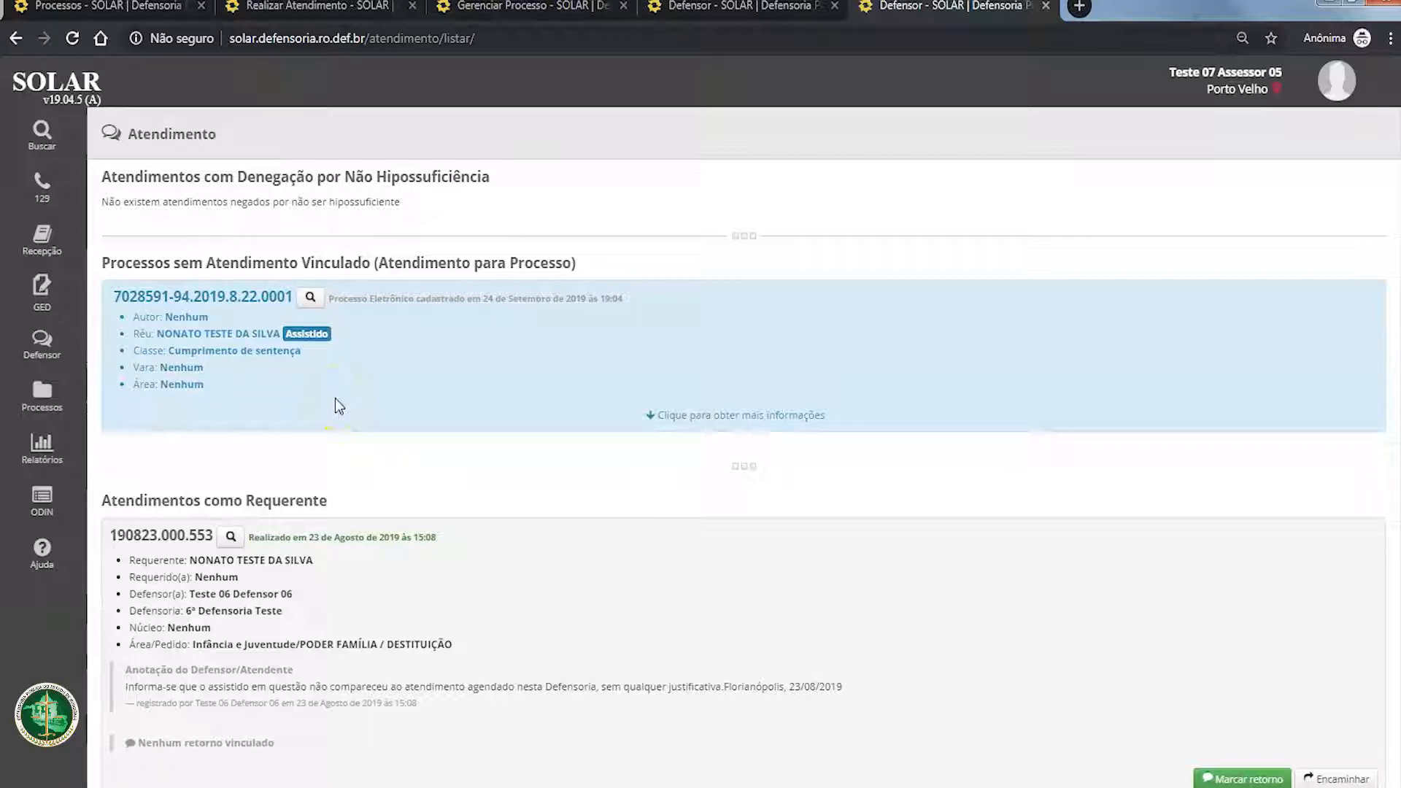
{"action": "mouse_move", "coordinate": [35, 129]}
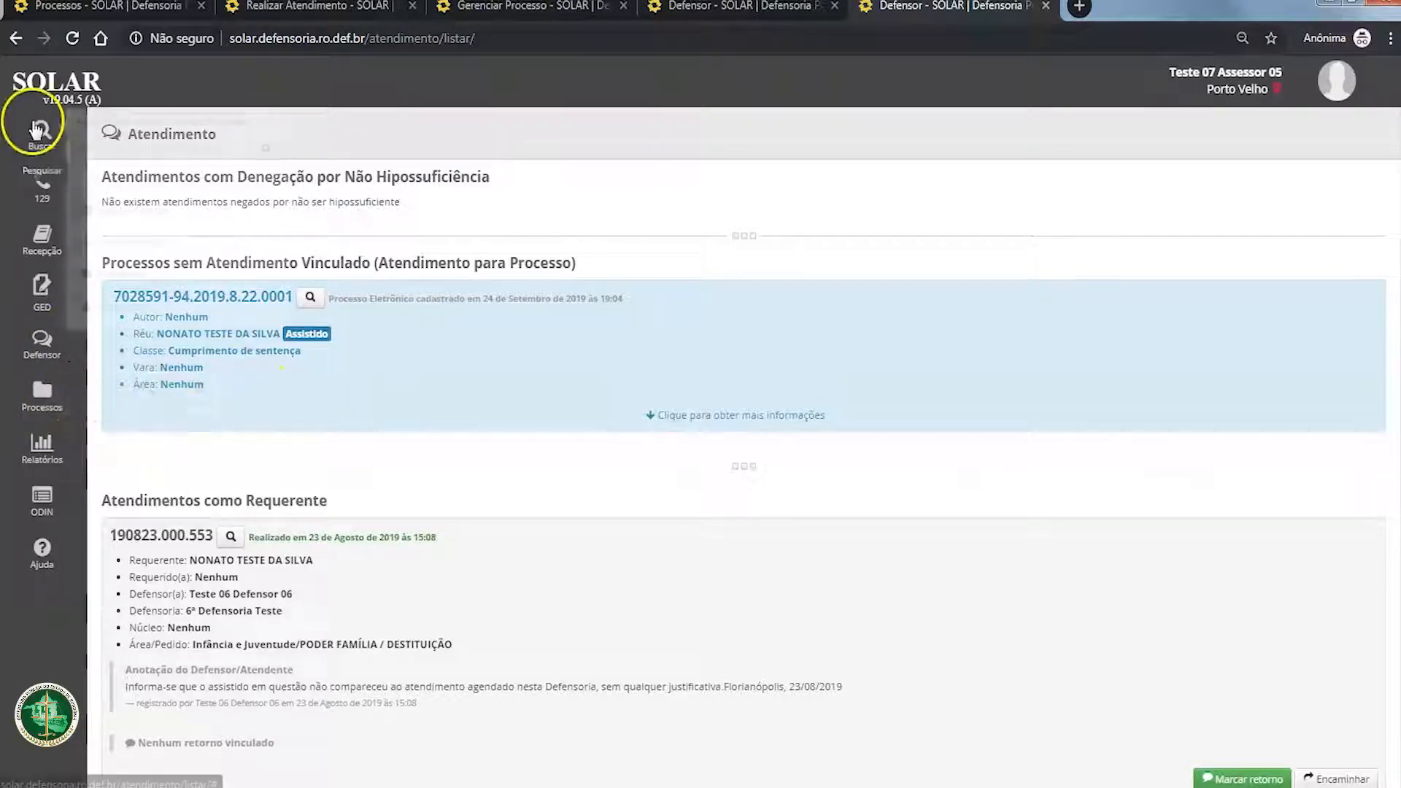
{"action": "left_click", "coordinate": [197, 309]}
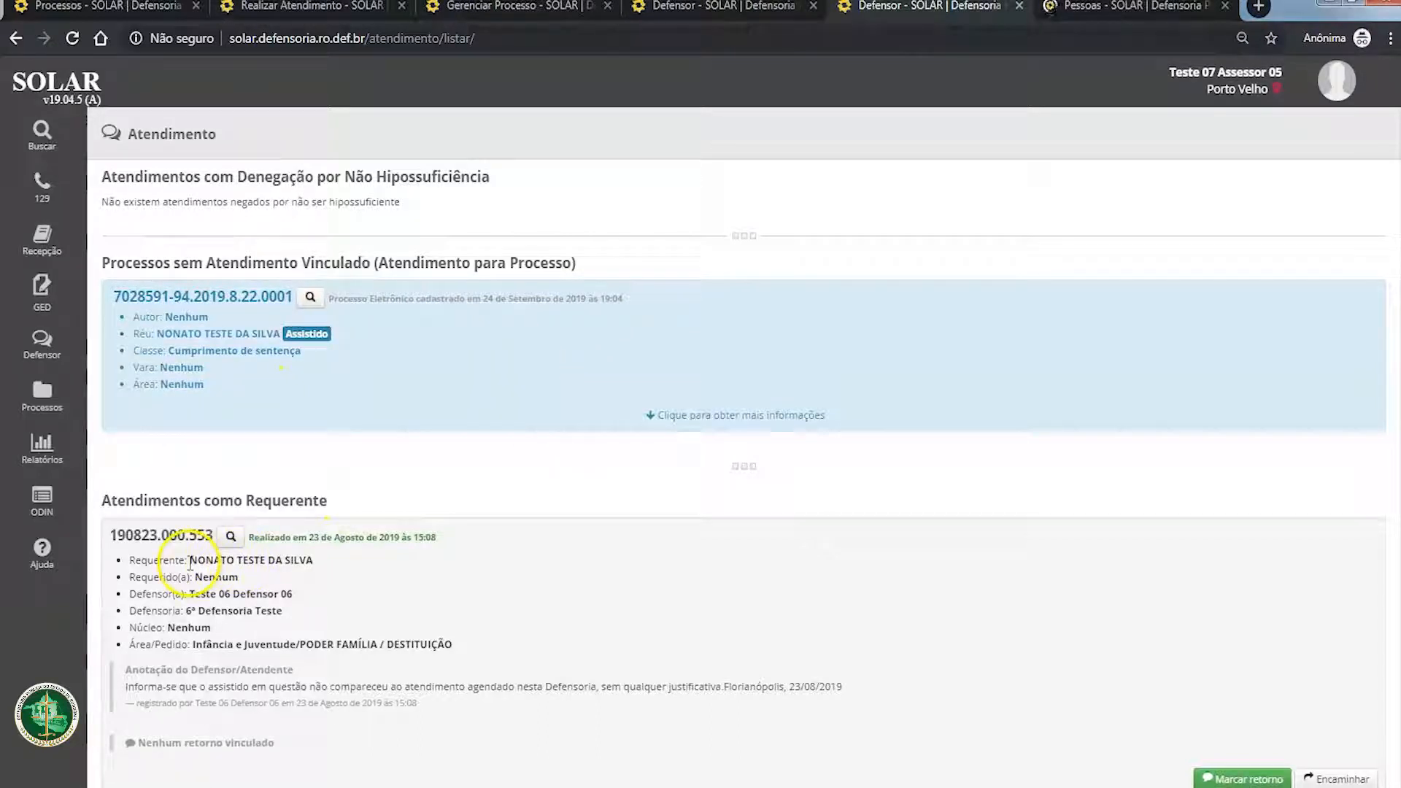
{"action": "left_click_drag", "start_coordinate": [189, 560], "coordinate": [325, 569]}
{"action": "key", "text": "ctrl+c"}
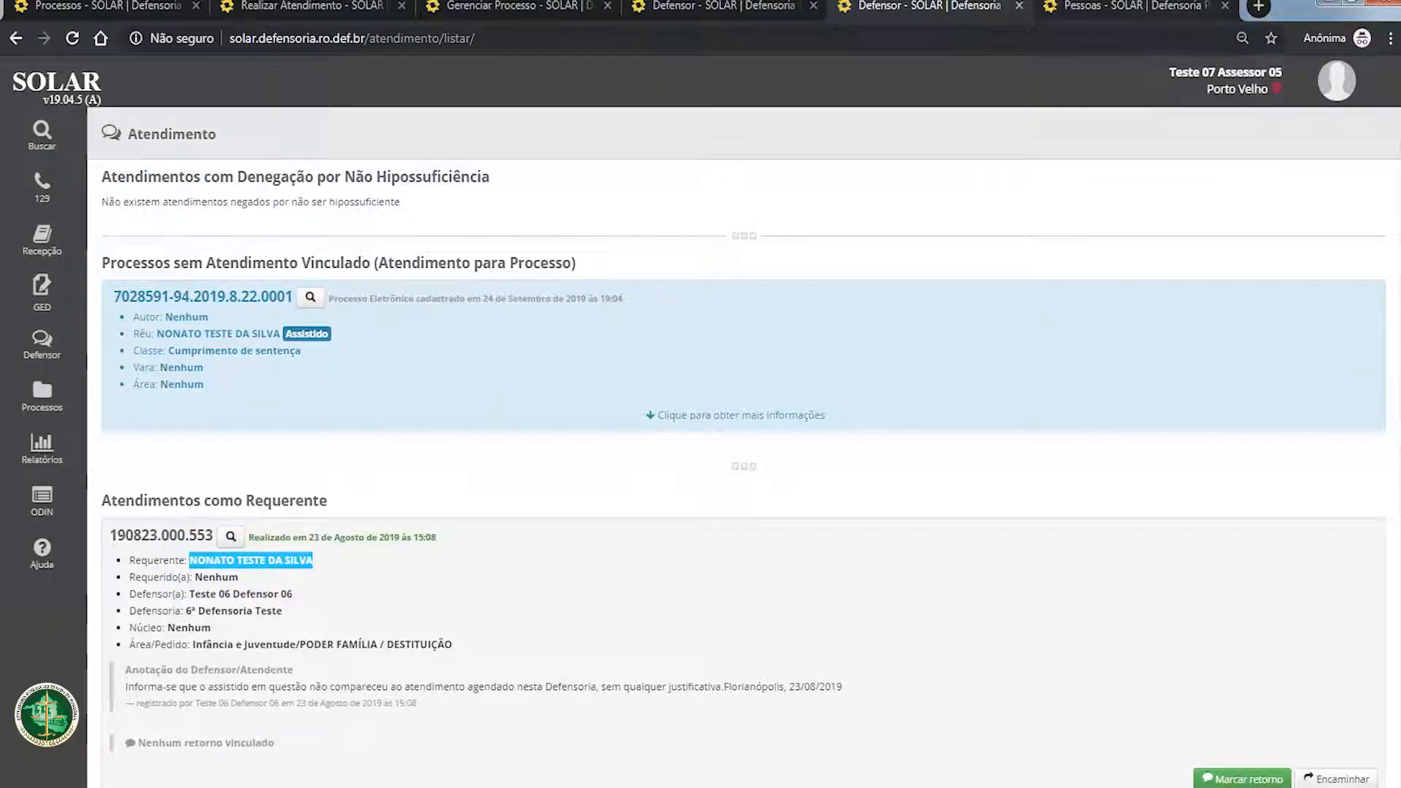
{"action": "left_click", "coordinate": [1110, 18]}
{"action": "left_click", "coordinate": [608, 177]}
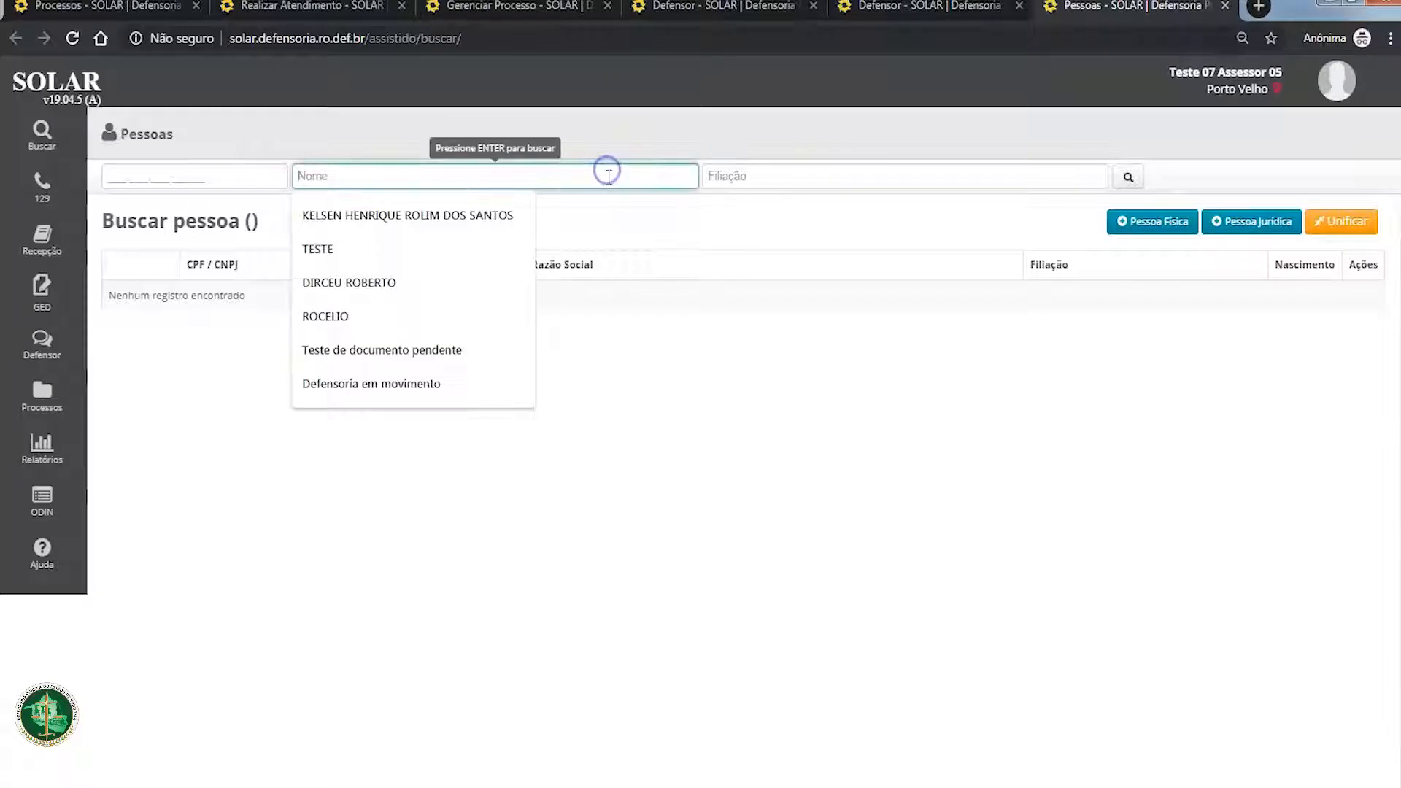
{"action": "key", "text": "ctrl+v"}
{"action": "key", "text": "Return"}
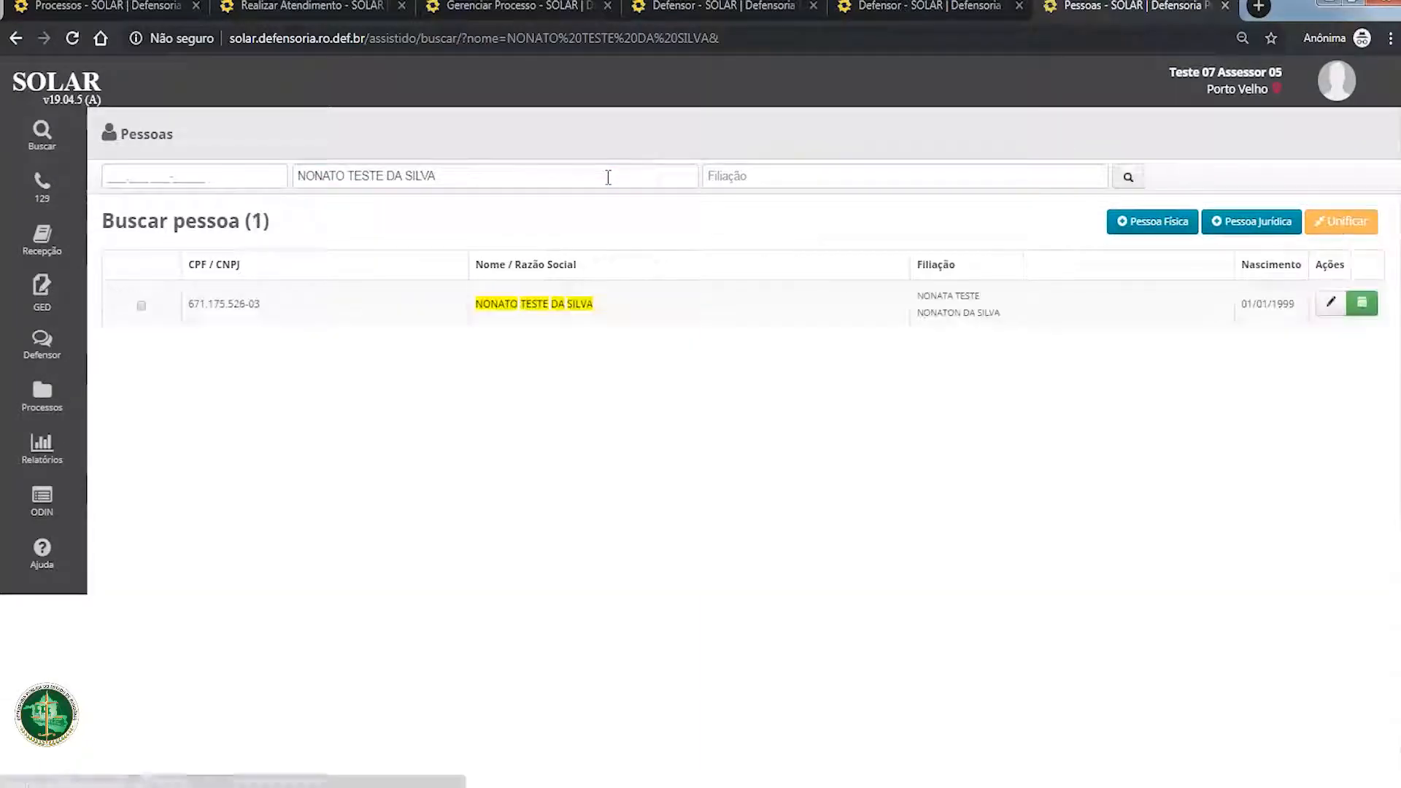
{"action": "left_click", "coordinate": [556, 305]}
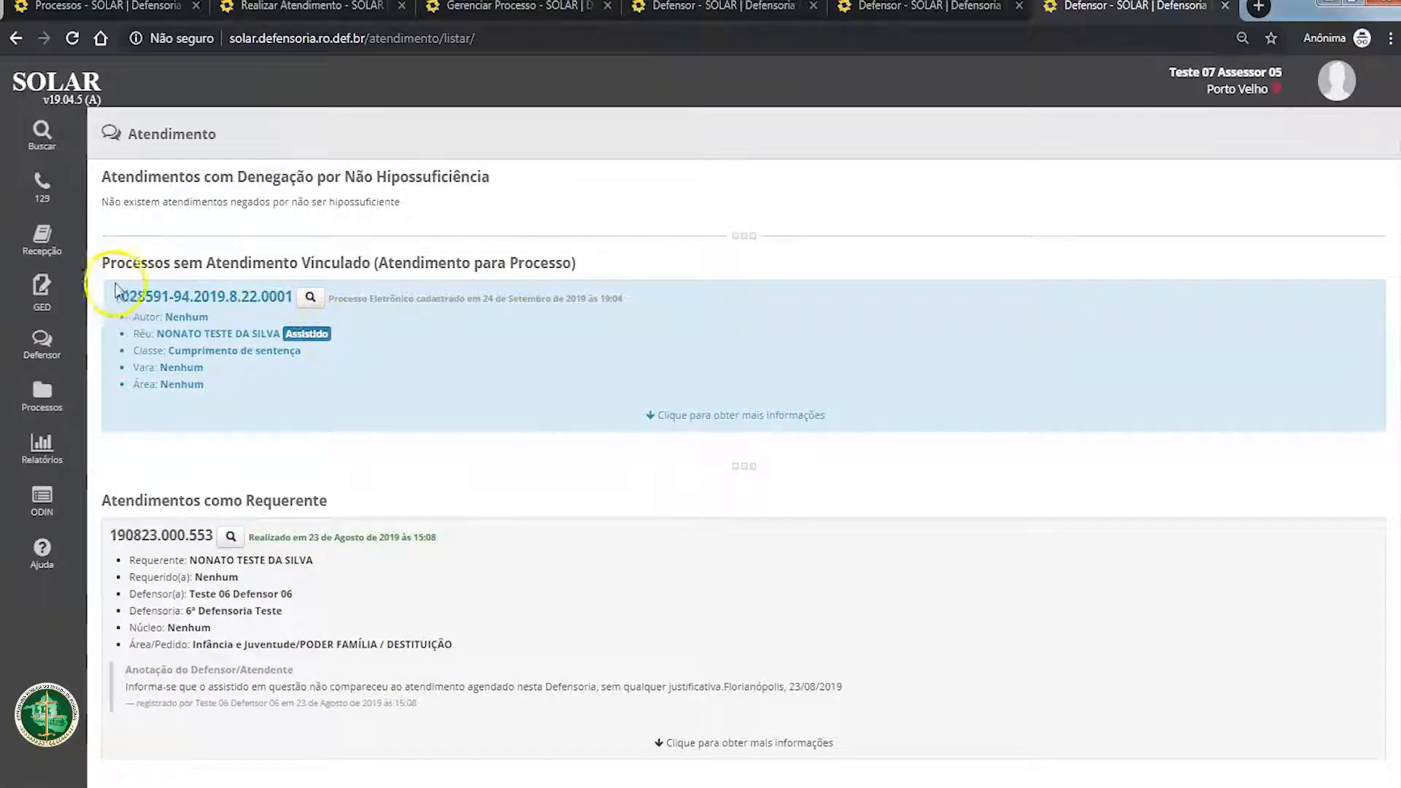
Step: Expand the process without linked attendance and start booking an attendance for it
{"action": "left_click_drag", "start_coordinate": [112, 296], "coordinate": [283, 296]}
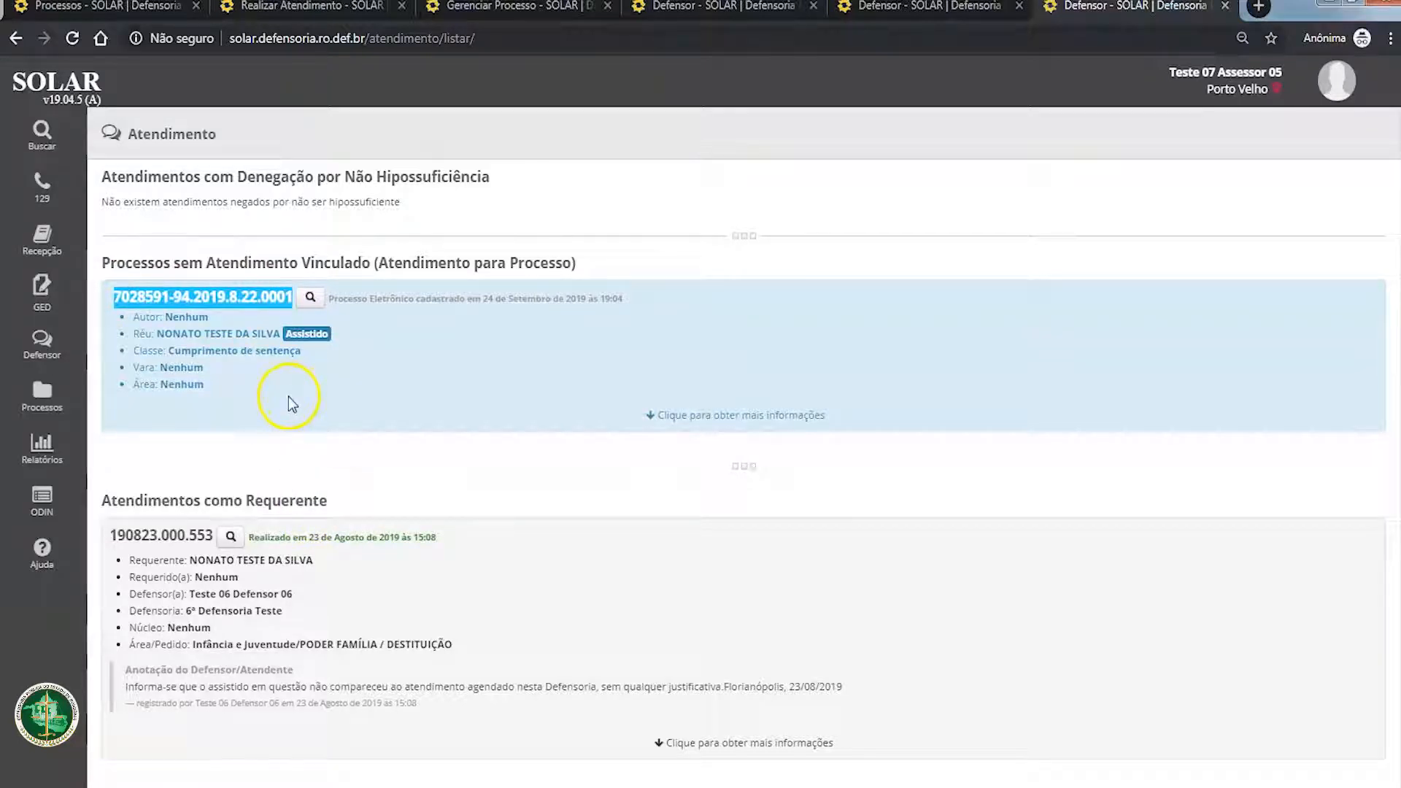
{"action": "triple_click", "coordinate": [260, 302]}
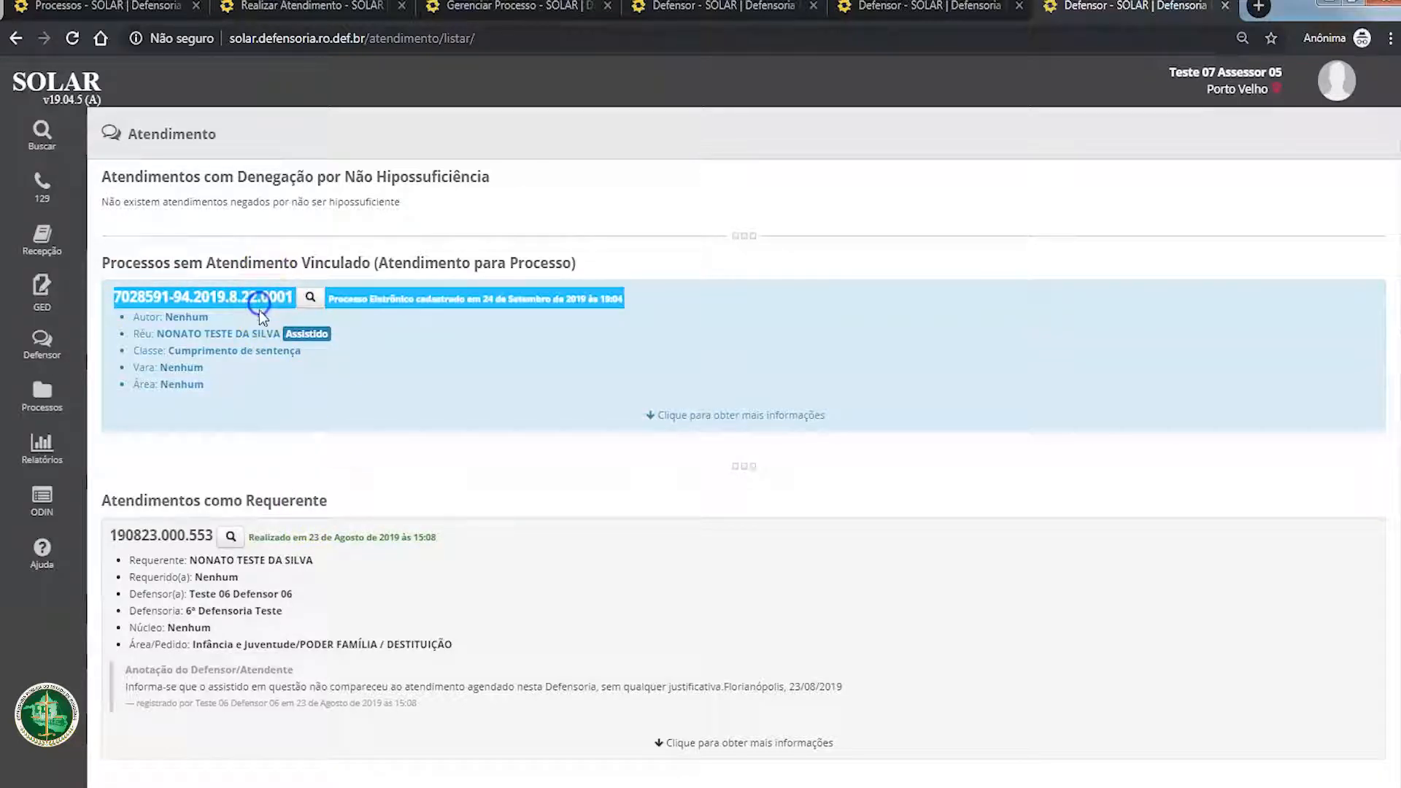
{"action": "left_click", "coordinate": [272, 296]}
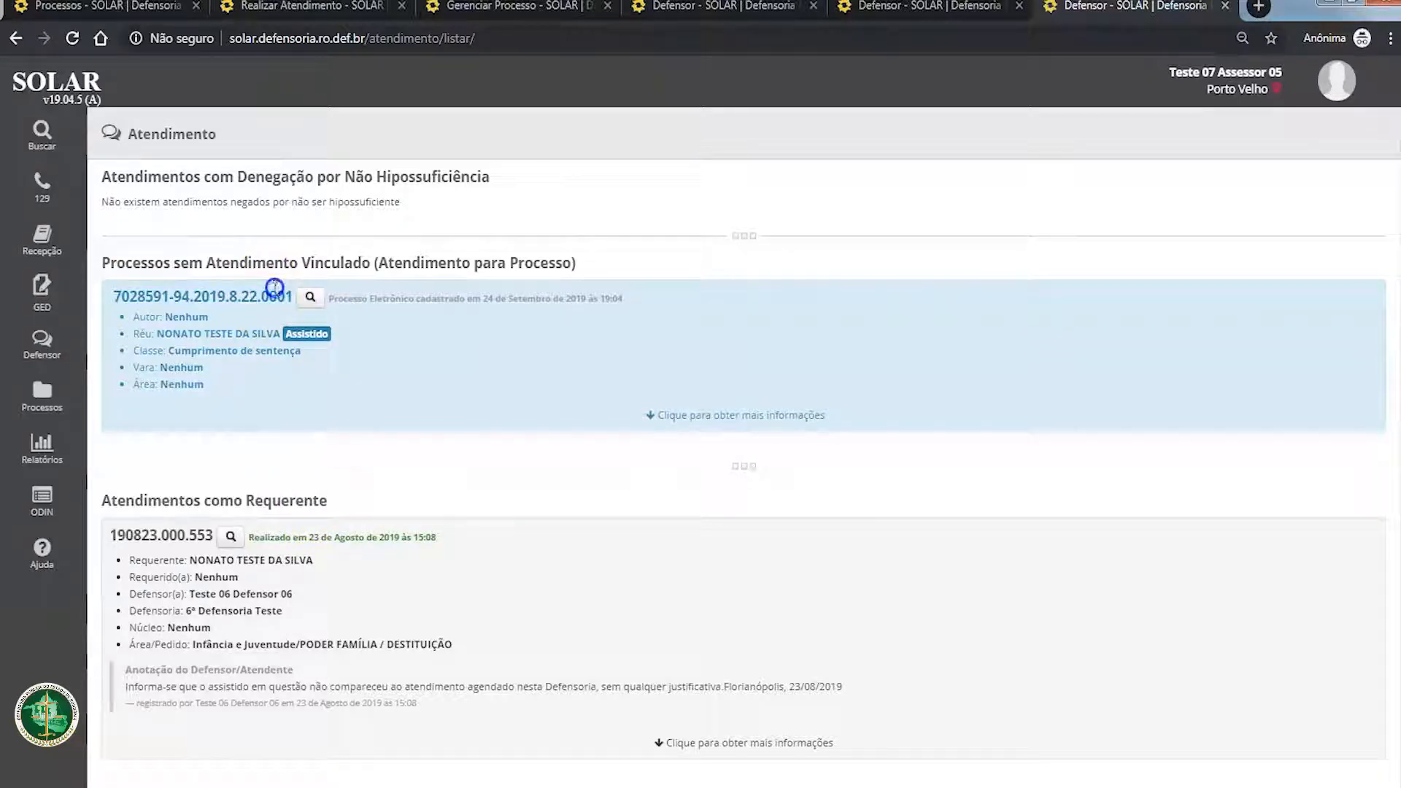
{"action": "left_click", "coordinate": [735, 417]}
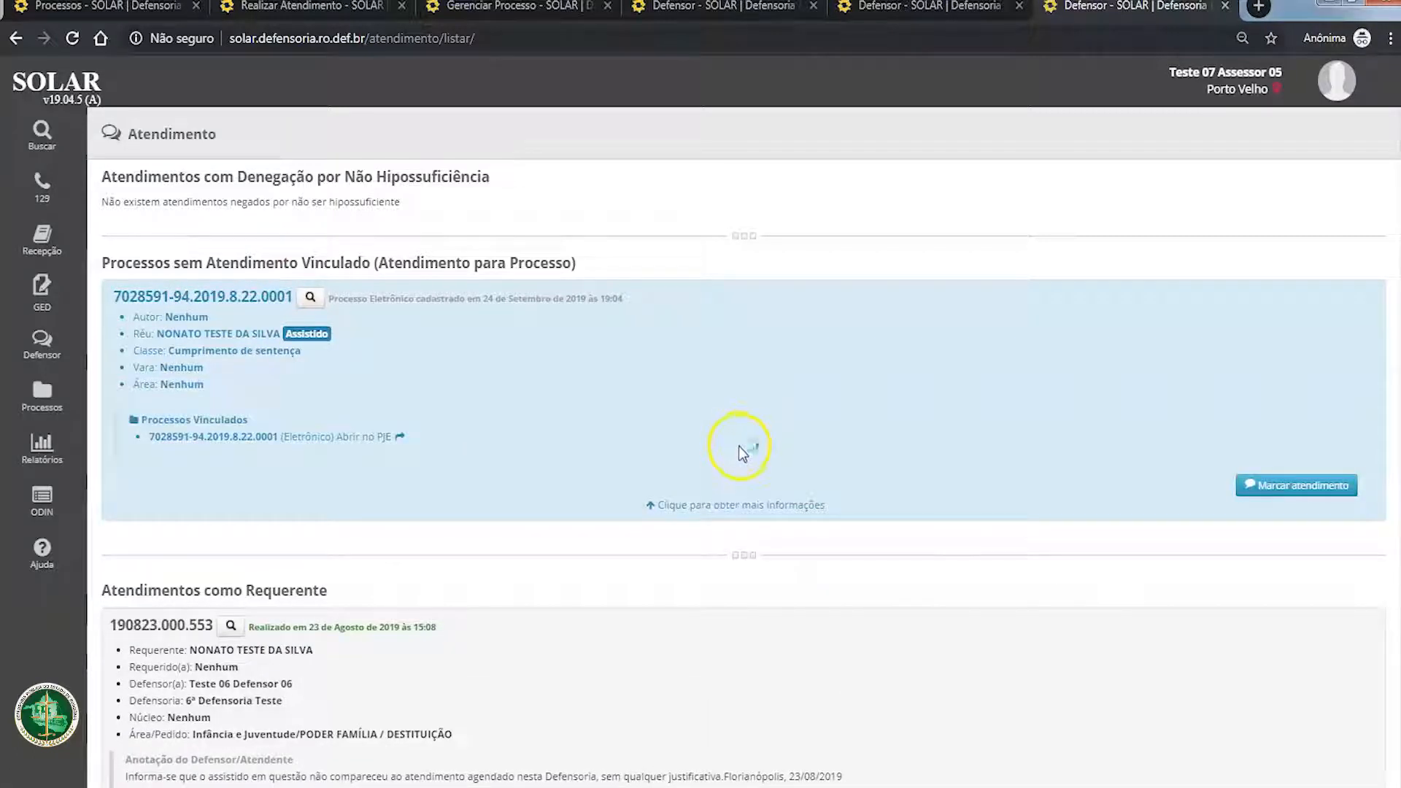
{"action": "left_click", "coordinate": [1278, 485]}
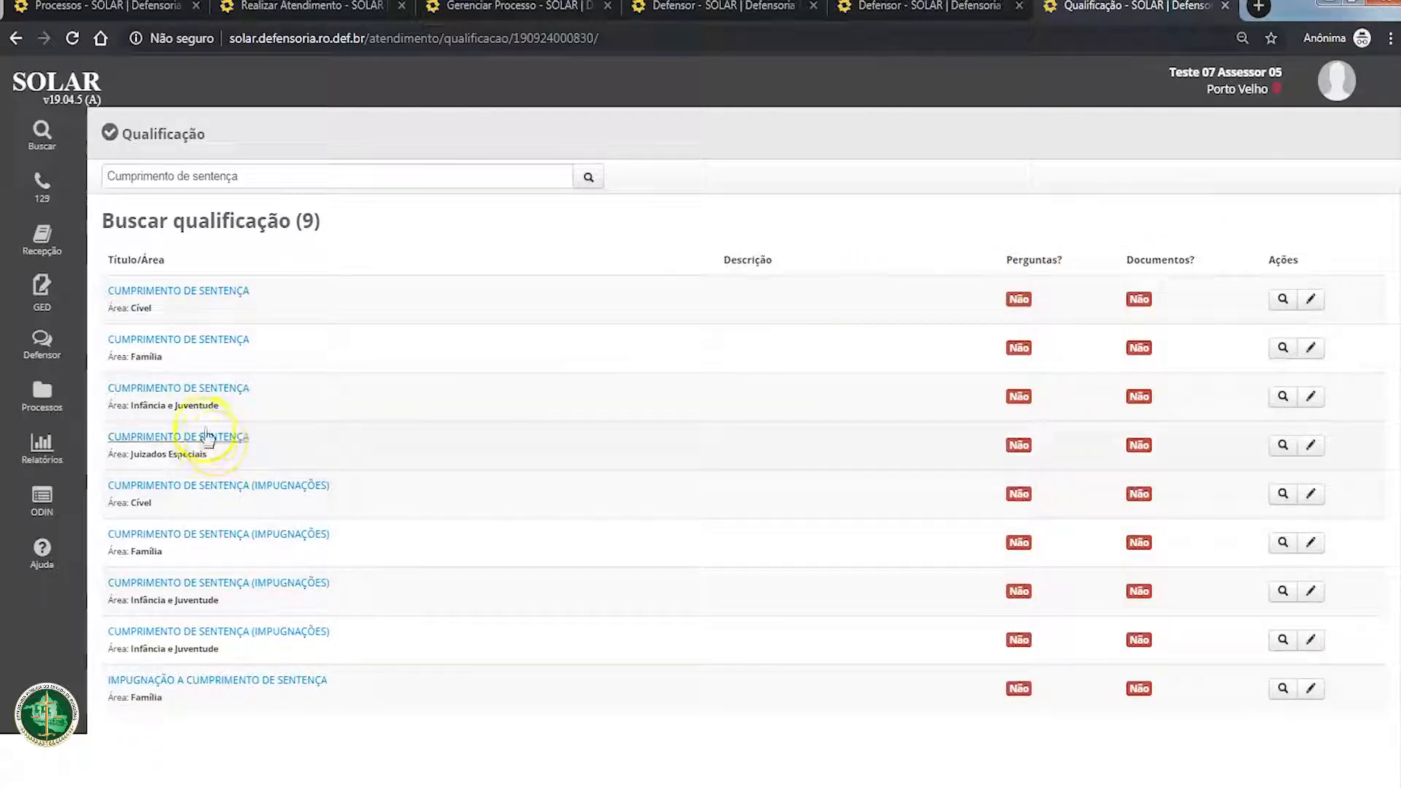
Step: Qualify the attendance as CUMPRIMENTO DE SENTENÇA in the Juizados Especiais area, and view the Defensor/Defensoria choices for scheduling
{"action": "left_click", "coordinate": [210, 438]}
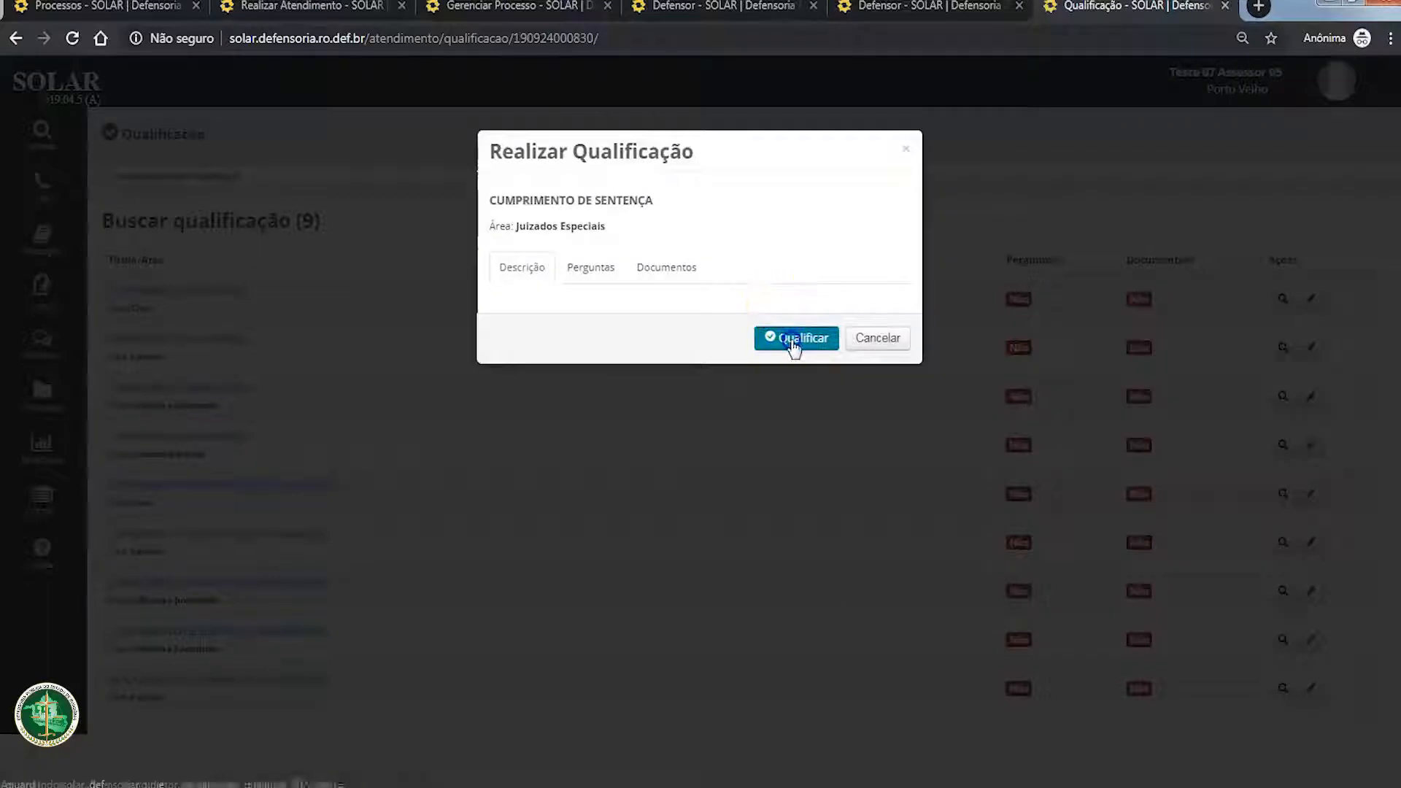
{"action": "left_click", "coordinate": [791, 343]}
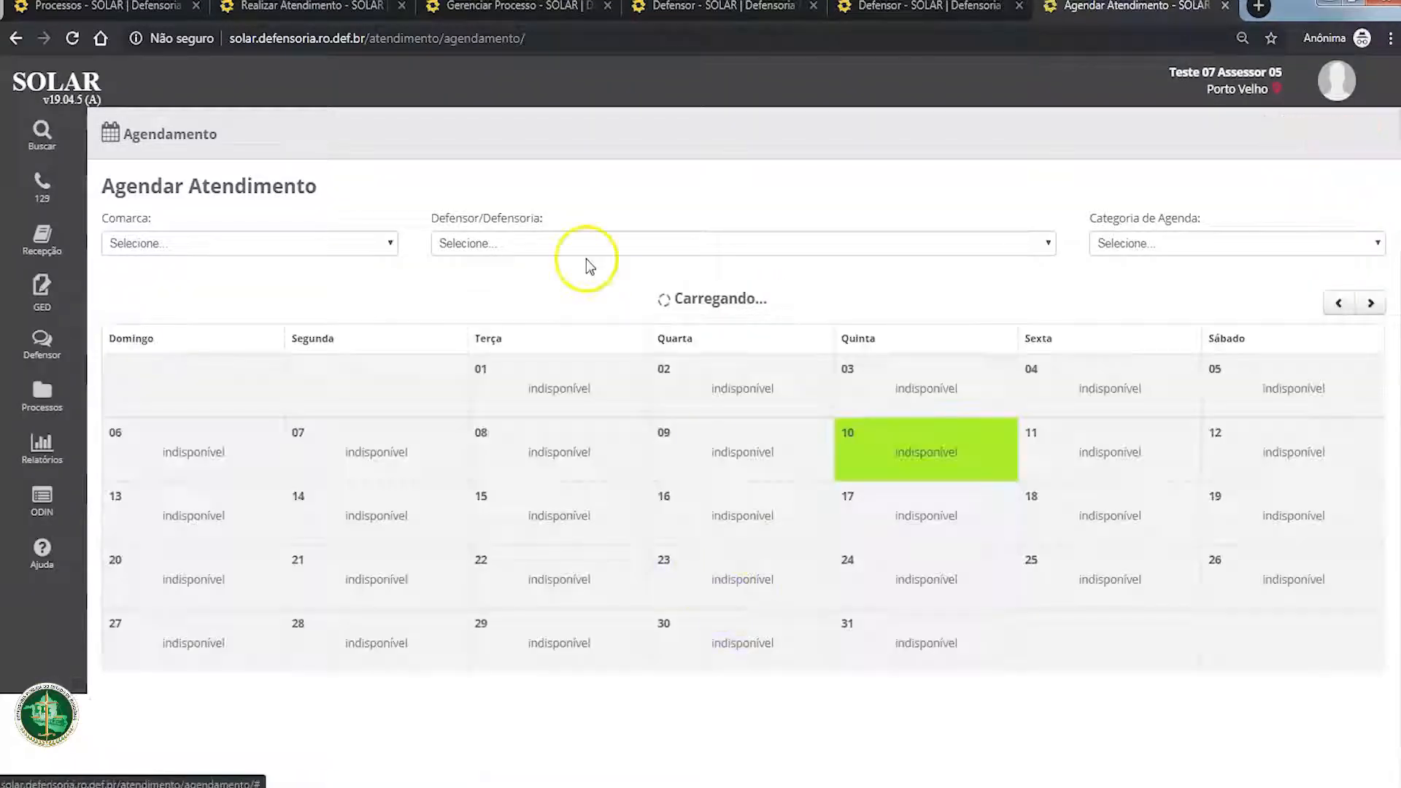
{"action": "left_click", "coordinate": [563, 241]}
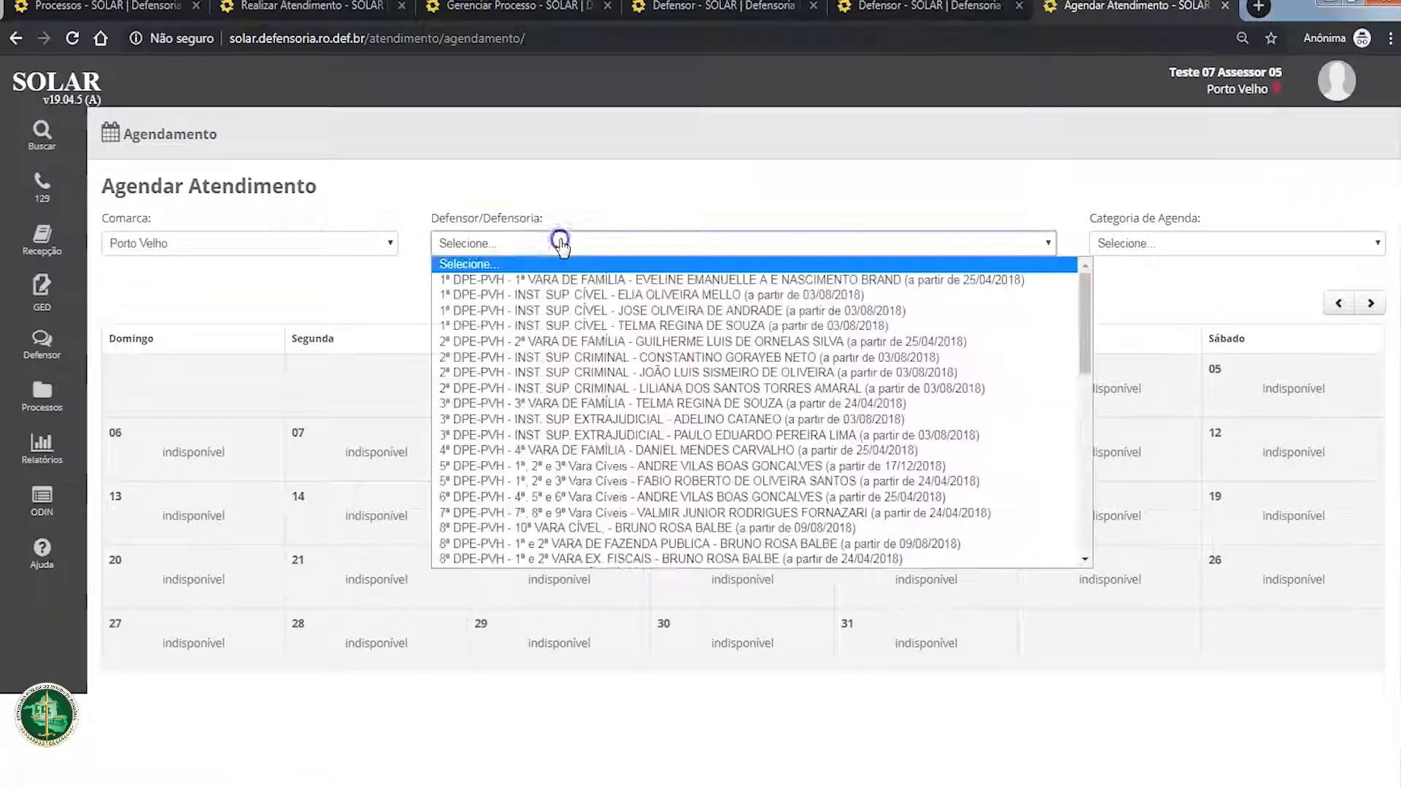
{"action": "left_click", "coordinate": [357, 290]}
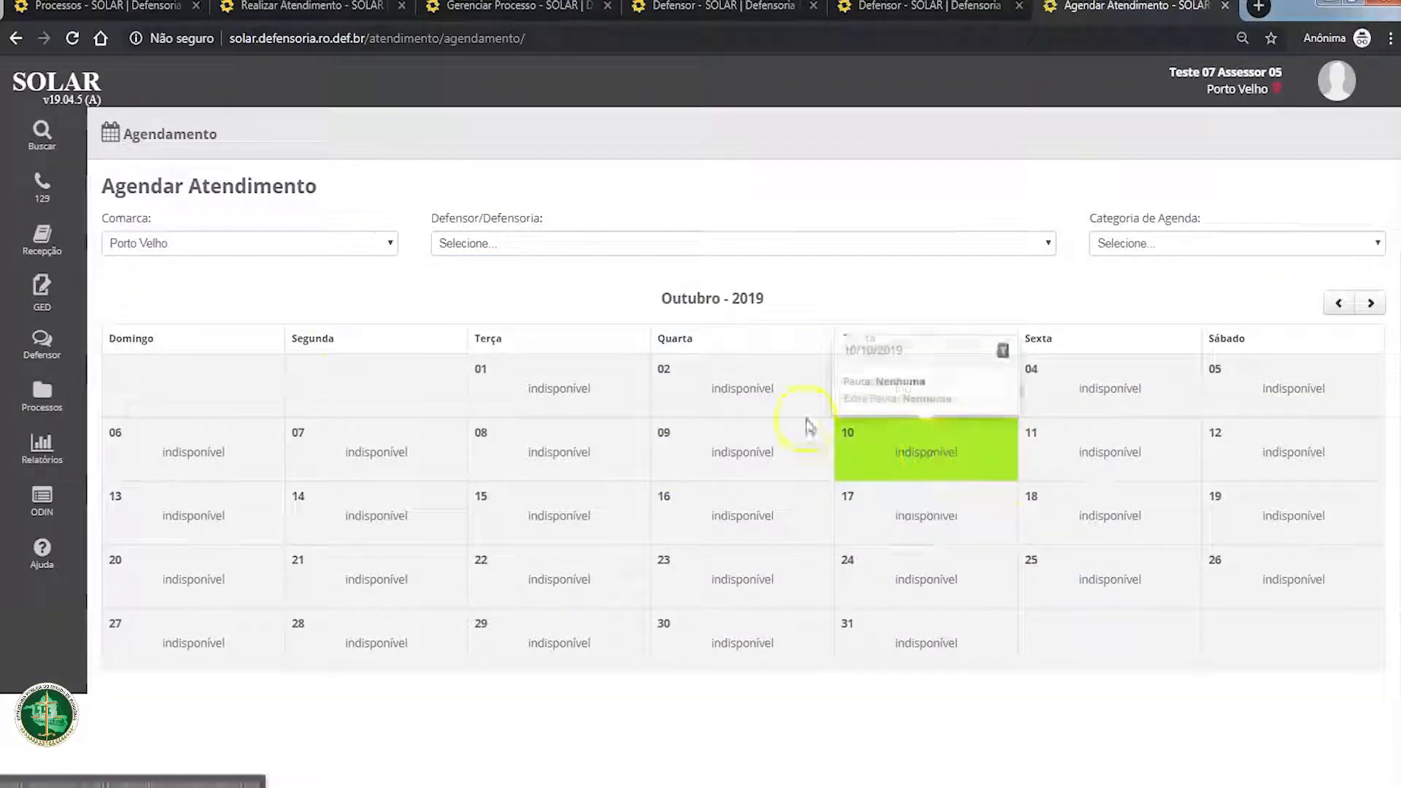
Step: Return to the assisted person's attendance list, expand the process without linked attendance, and copy its process number
{"action": "left_click", "coordinate": [16, 38]}
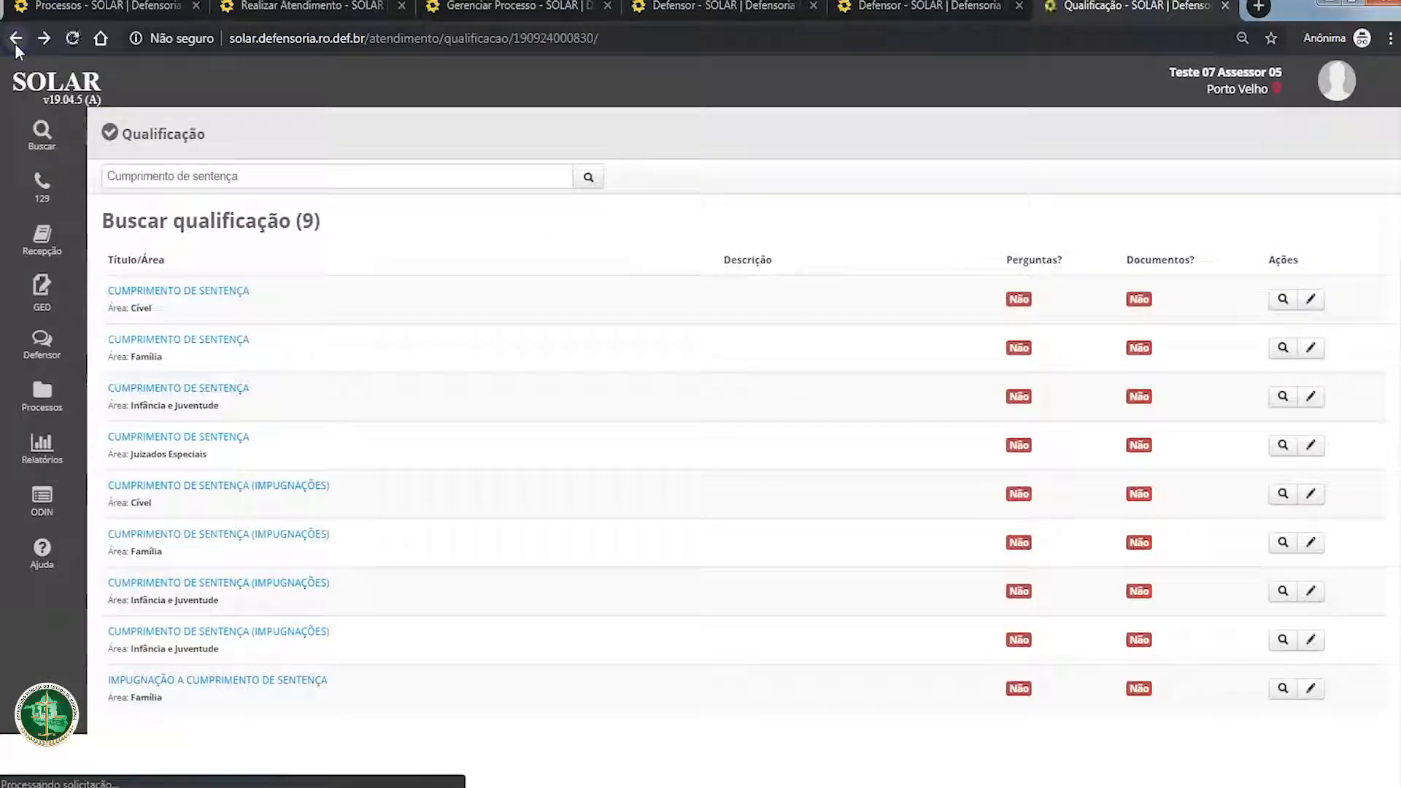
{"action": "left_click", "coordinate": [16, 41]}
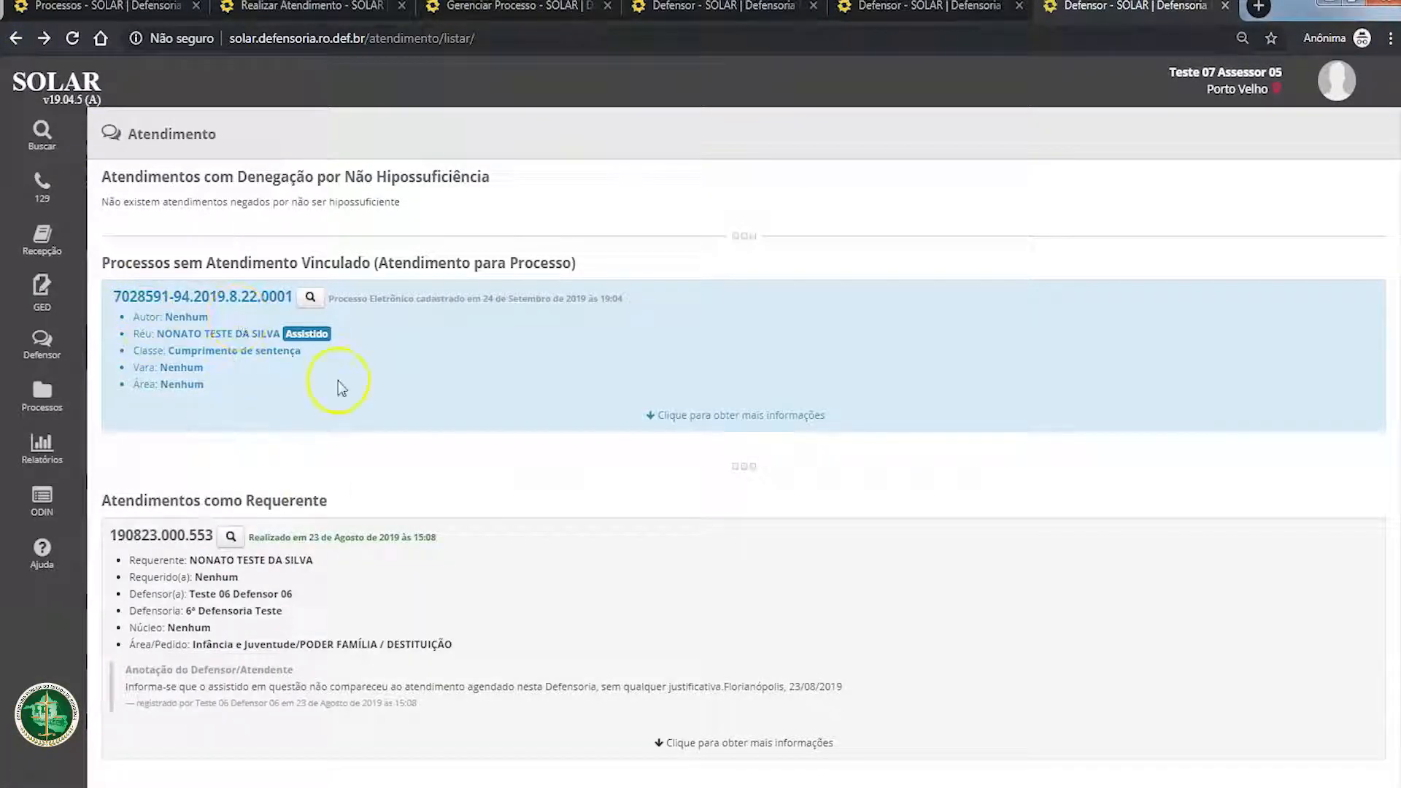
{"action": "left_click", "coordinate": [762, 422]}
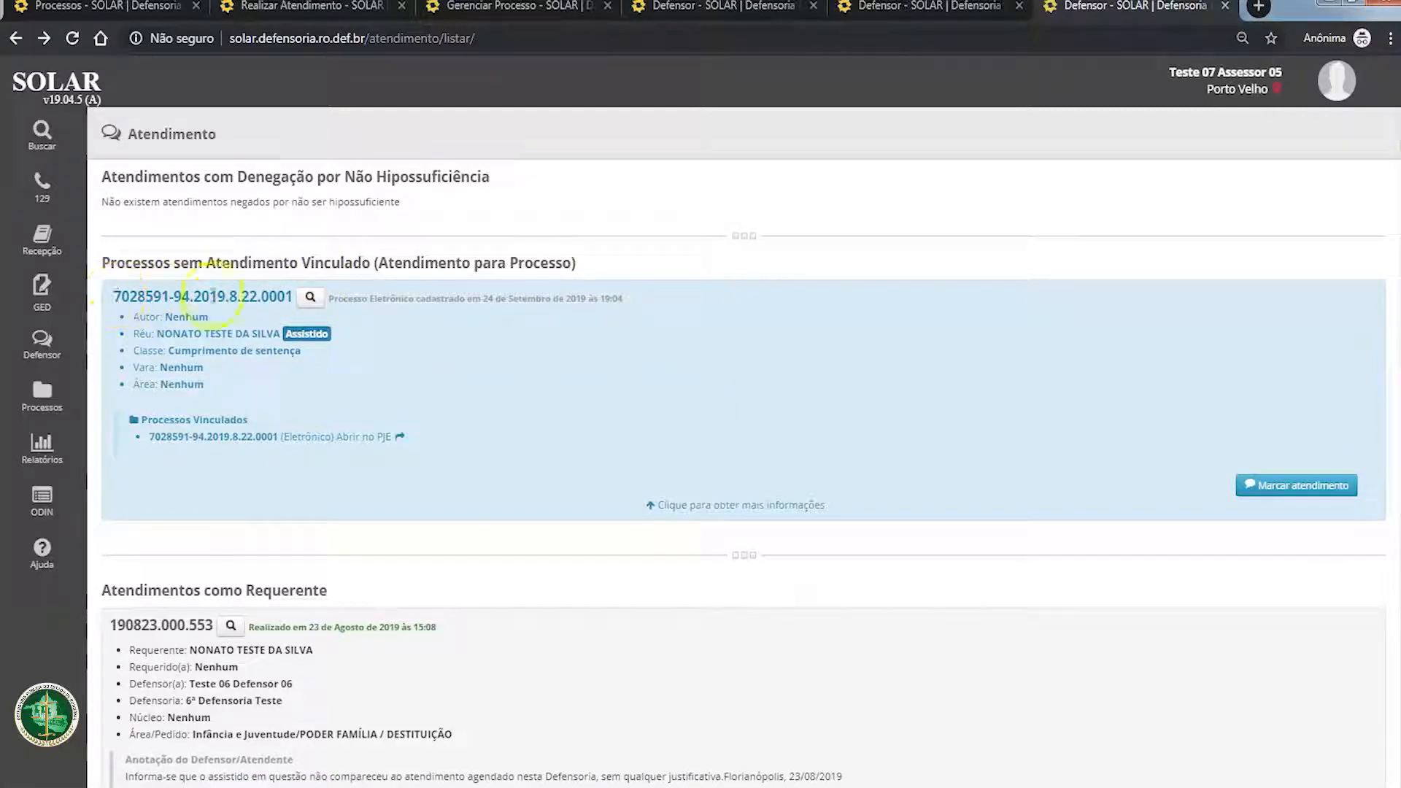
{"action": "left_click_drag", "start_coordinate": [296, 297], "coordinate": [112, 274]}
{"action": "key", "text": "ctrl+c"}
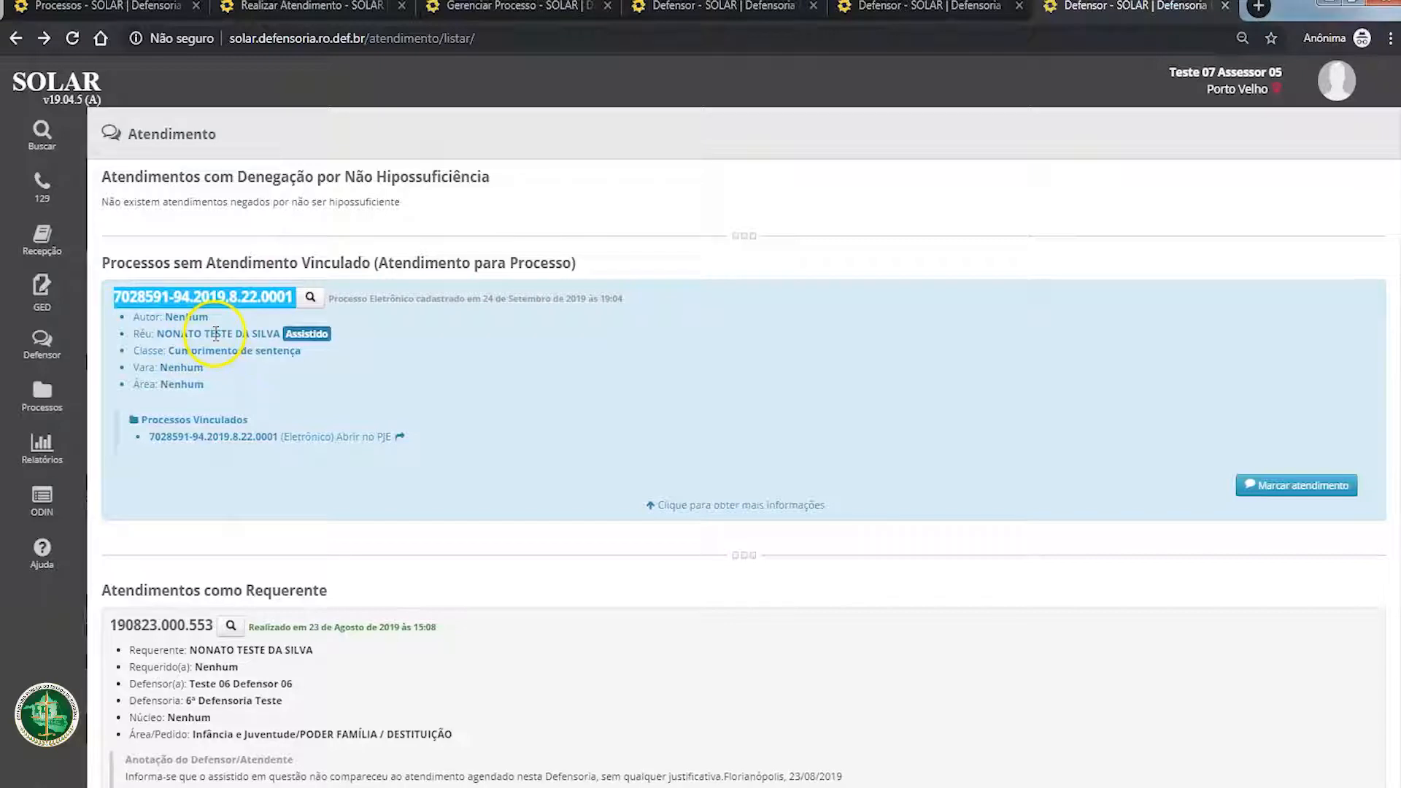
Step: Search the process list for the copied process number
{"action": "left_click", "coordinate": [40, 393]}
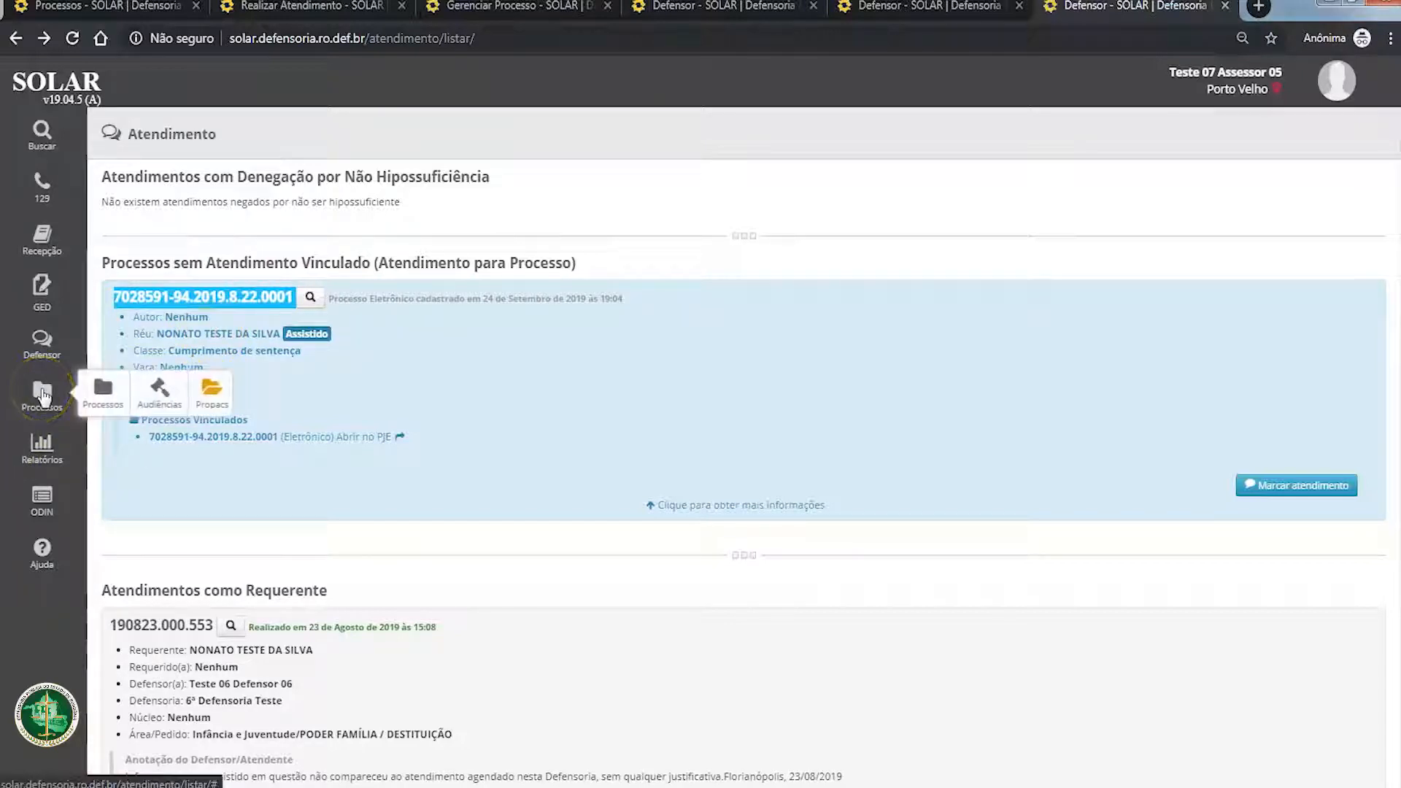
{"action": "left_click", "coordinate": [103, 392]}
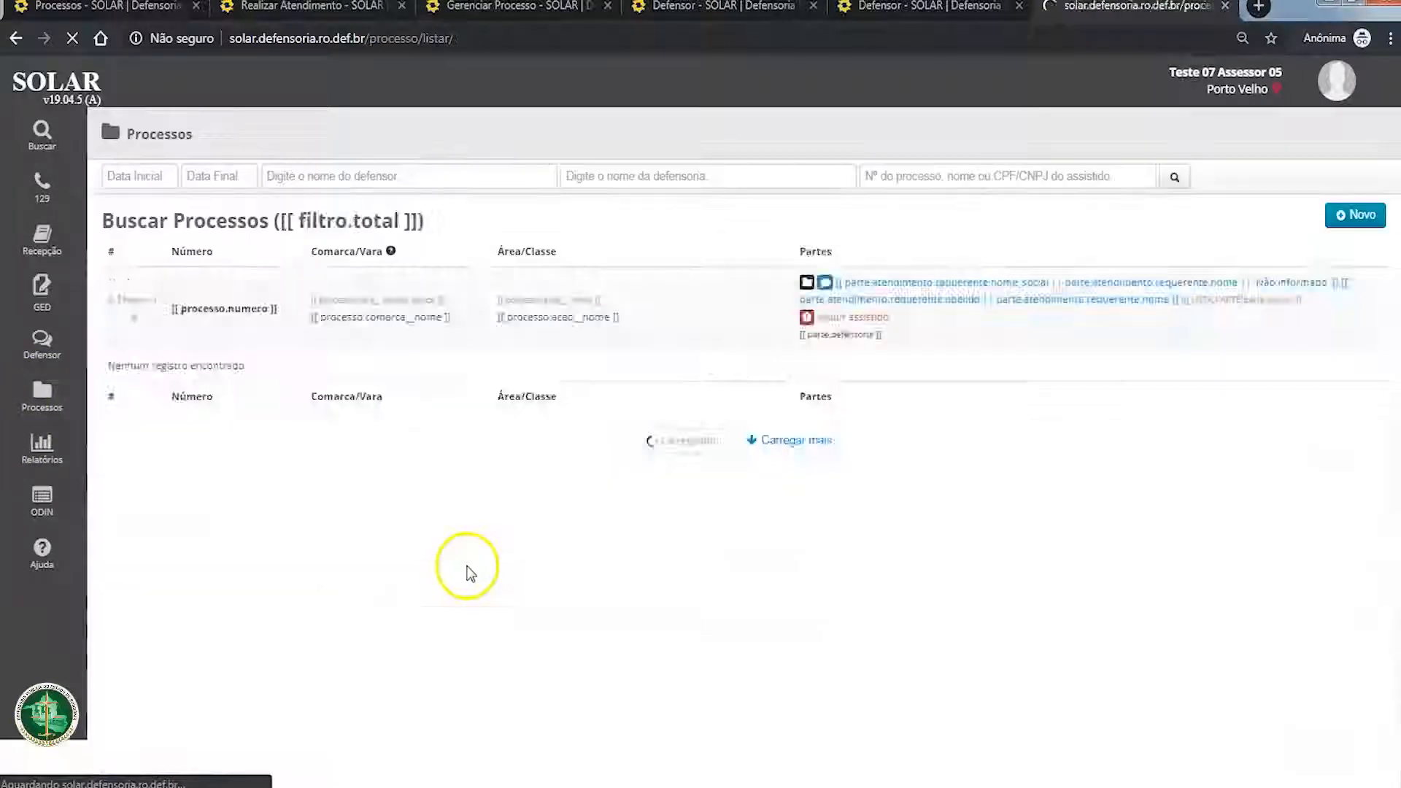
{"action": "left_click", "coordinate": [979, 175]}
{"action": "key", "text": "ctrl+v"}
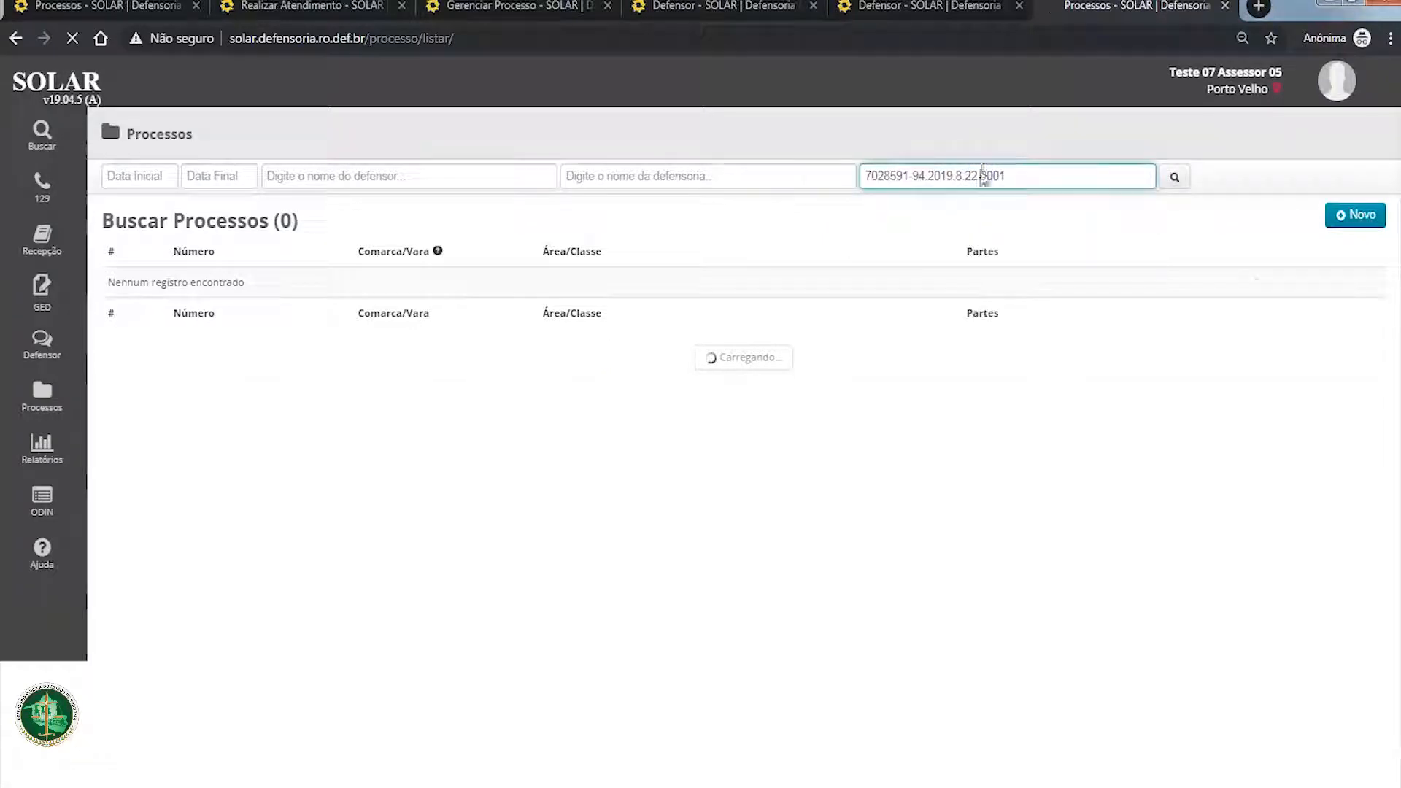
{"action": "key", "text": "Return"}
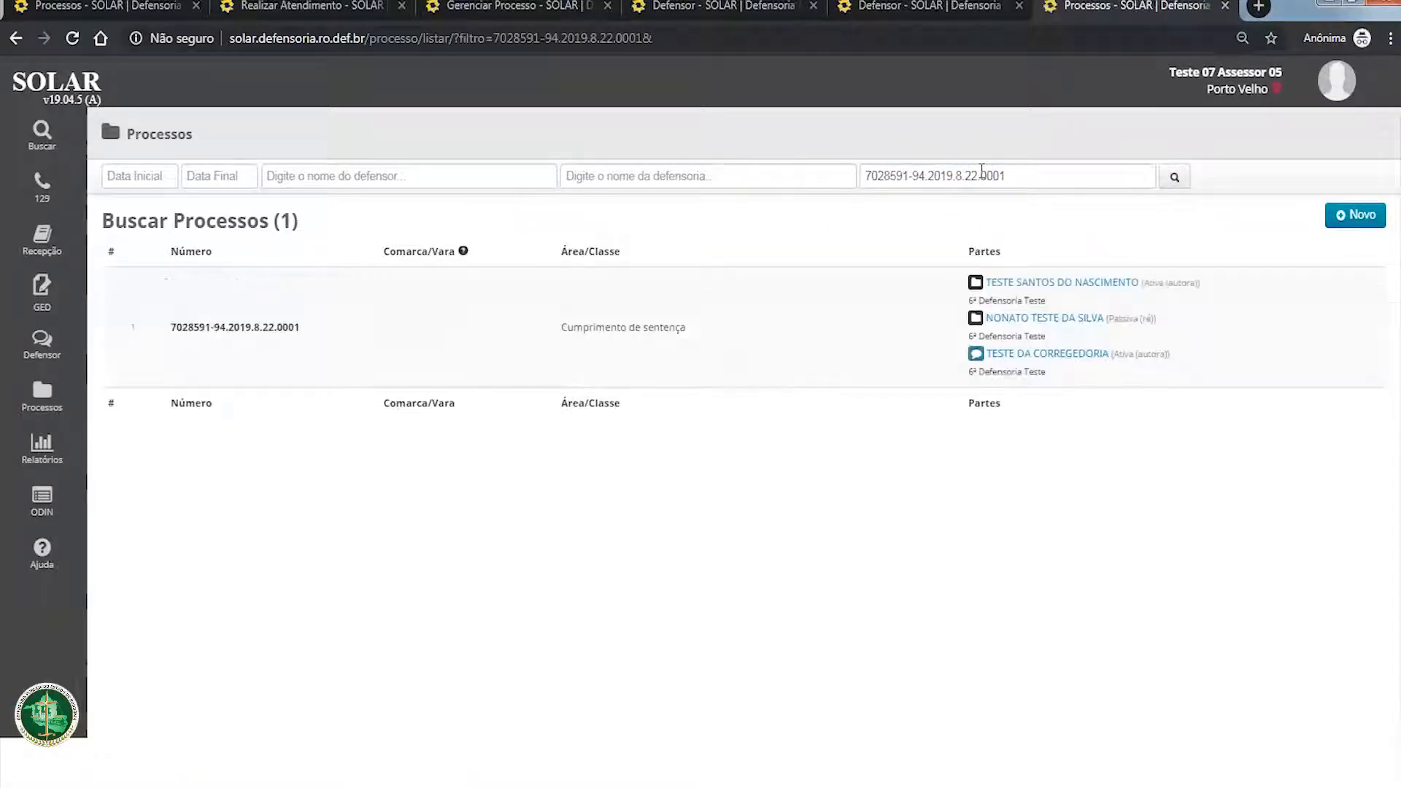
Step: Open the process through its passive party (ré) and review the process data, subjects and procedural phases
{"action": "mouse_move", "coordinate": [1048, 324]}
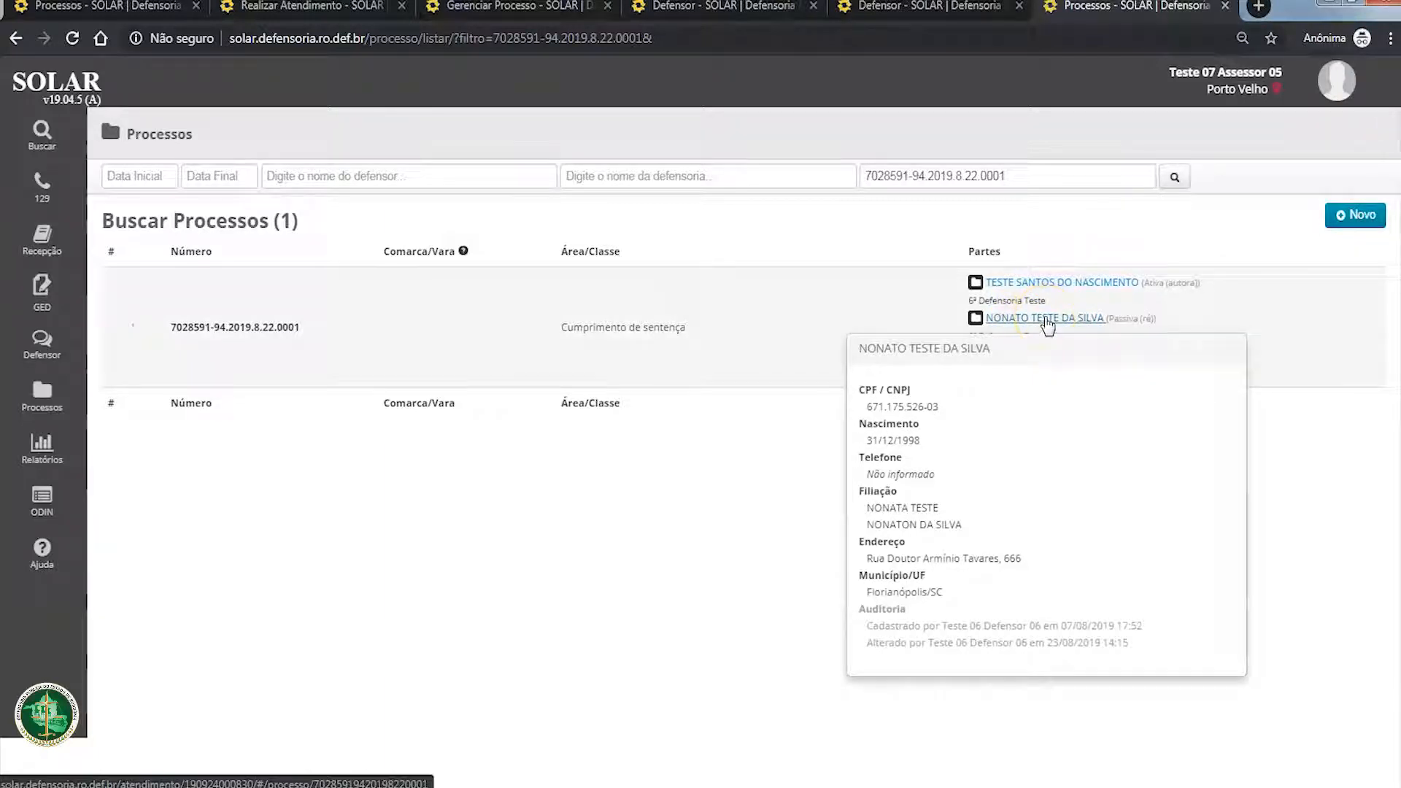
{"action": "left_click", "coordinate": [1048, 321]}
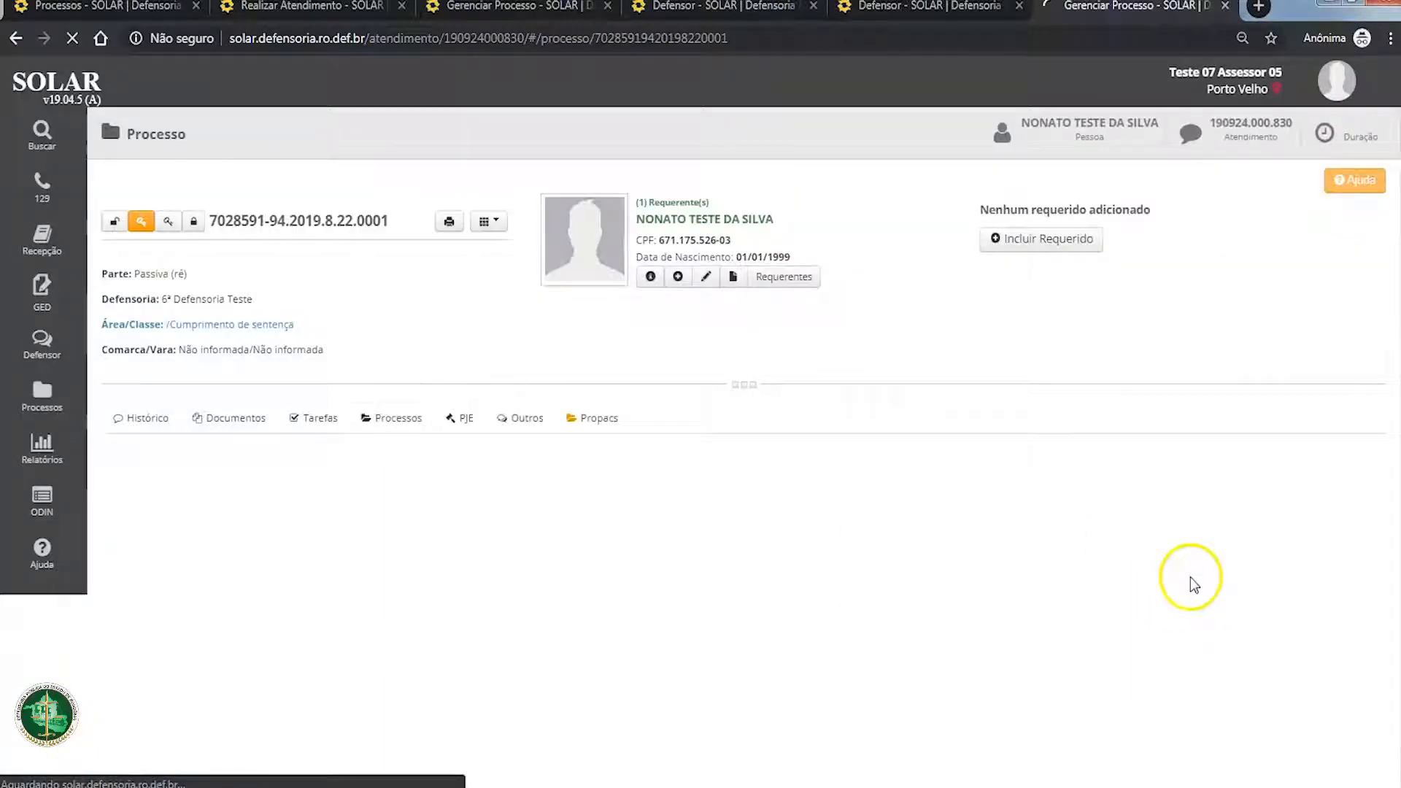
{"action": "scroll", "coordinate": [1191, 579], "scroll_direction": "down", "scroll_amount": 1}
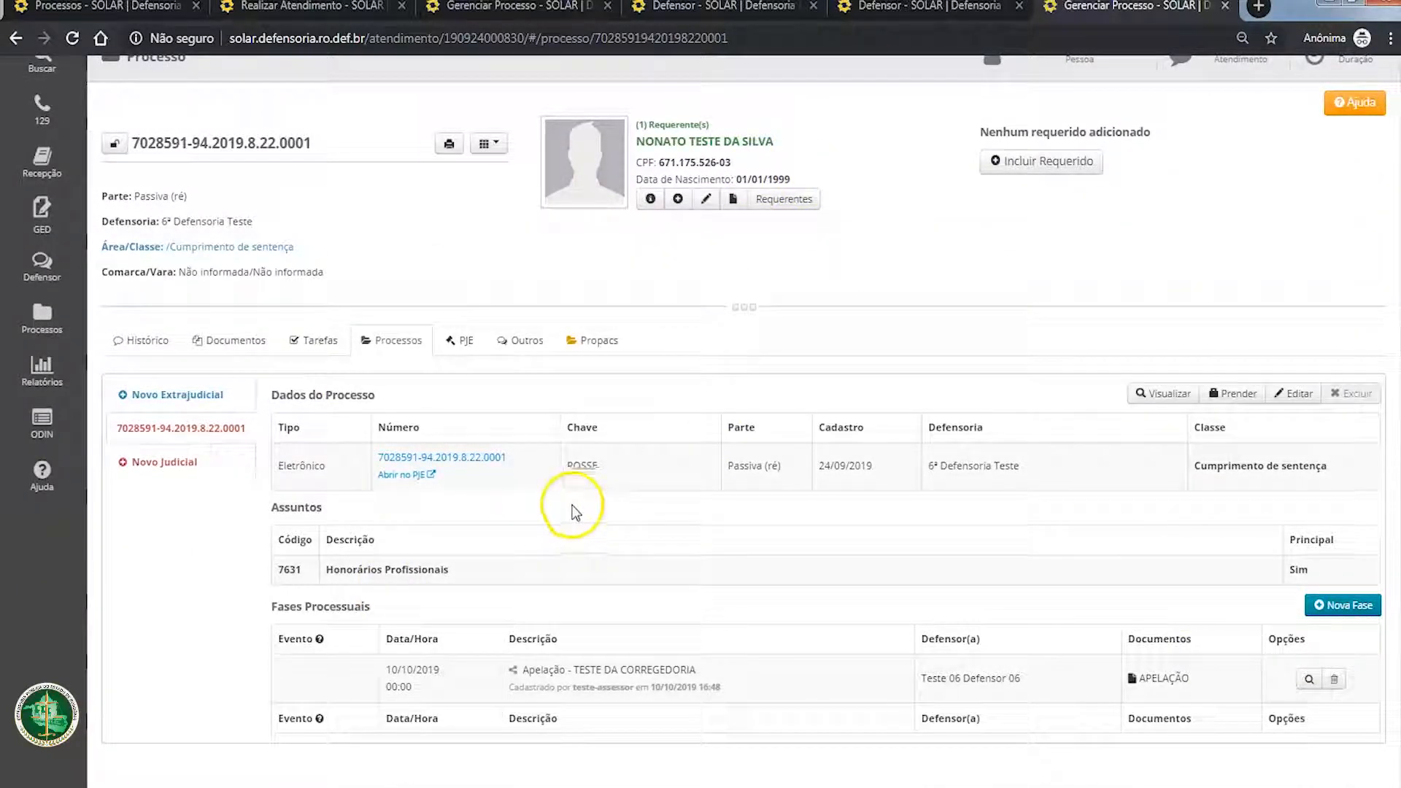
{"action": "scroll", "coordinate": [572, 503], "scroll_direction": "up", "scroll_amount": 1}
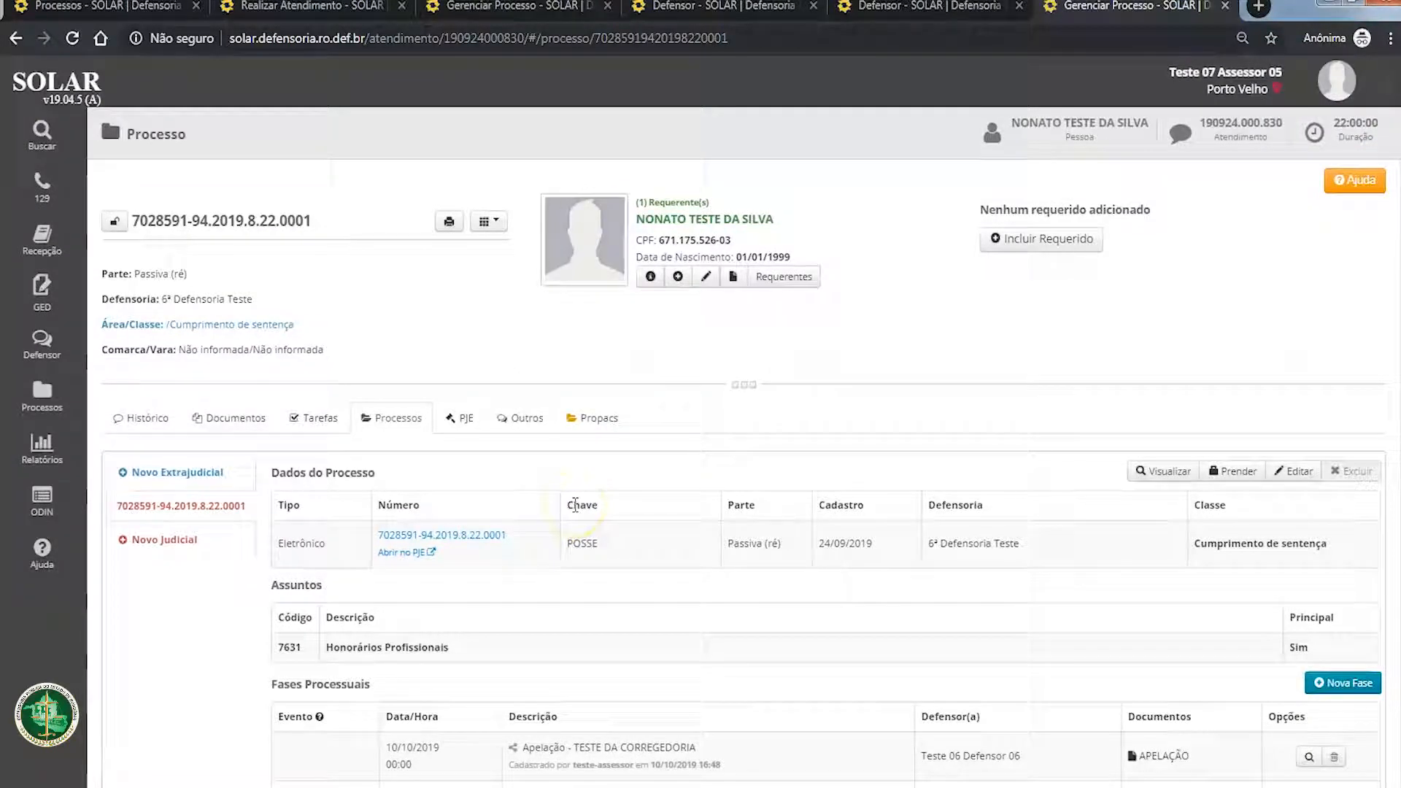
Step: View the process's attendance history and the additional options offered there, checking the process number in the header
{"action": "left_click", "coordinate": [154, 424]}
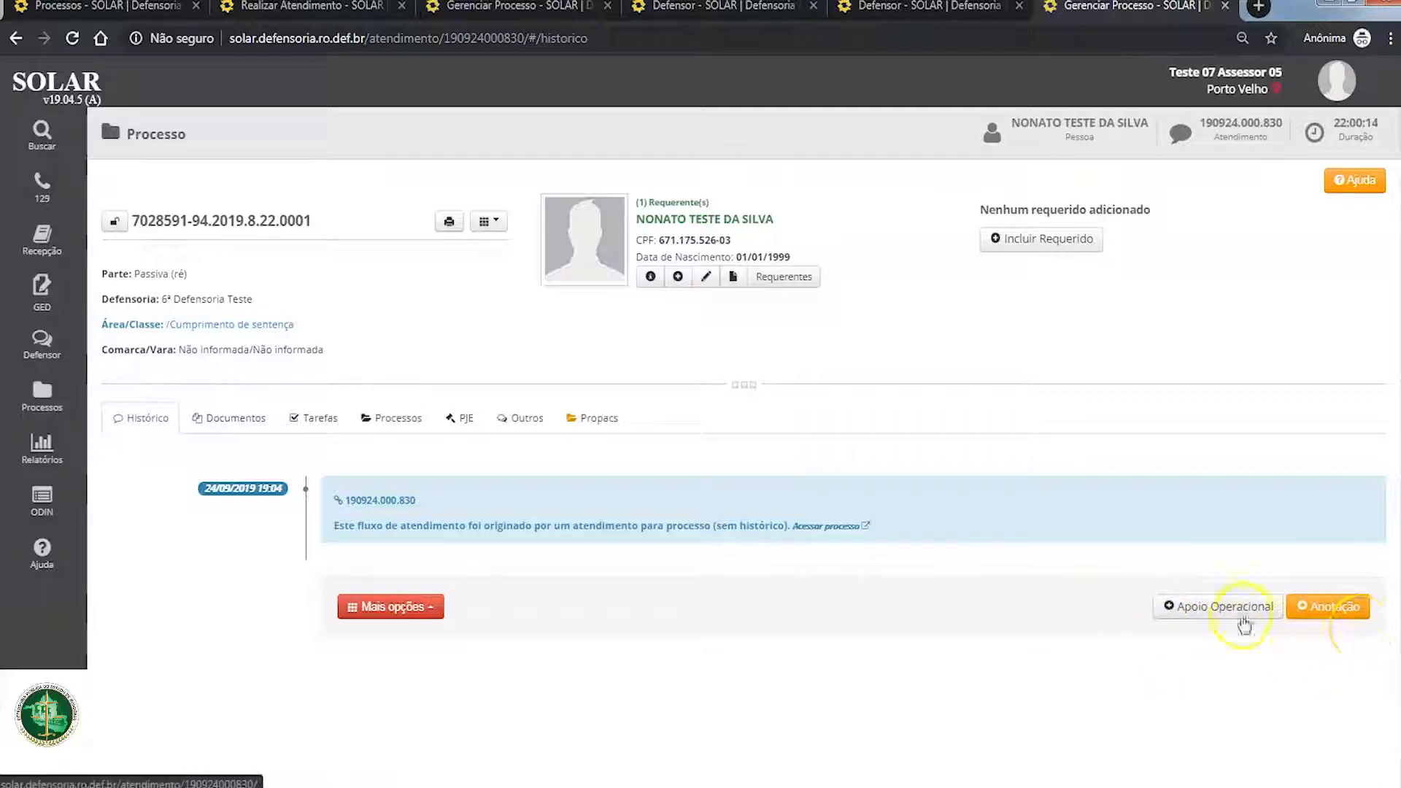
{"action": "left_click", "coordinate": [431, 608]}
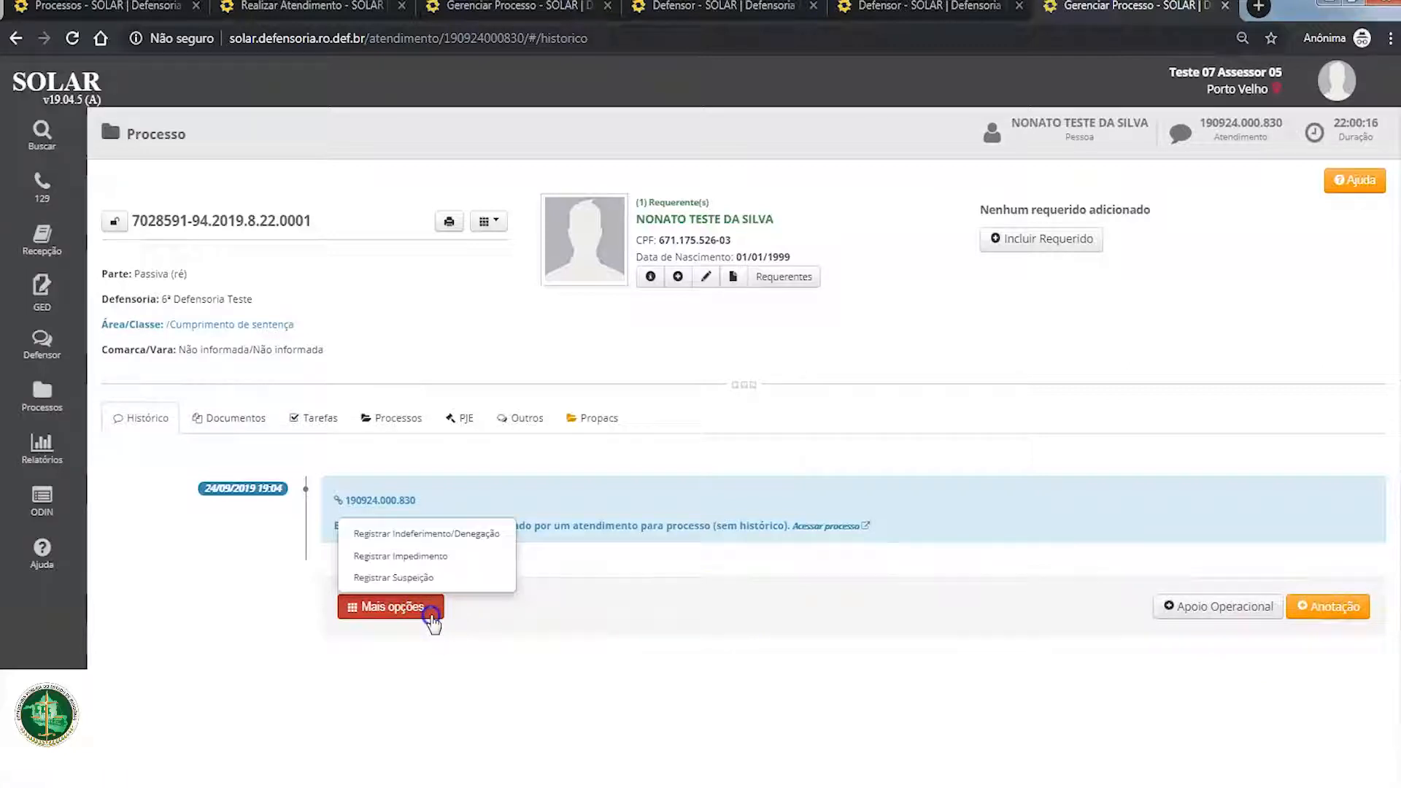
{"action": "left_click", "coordinate": [614, 614]}
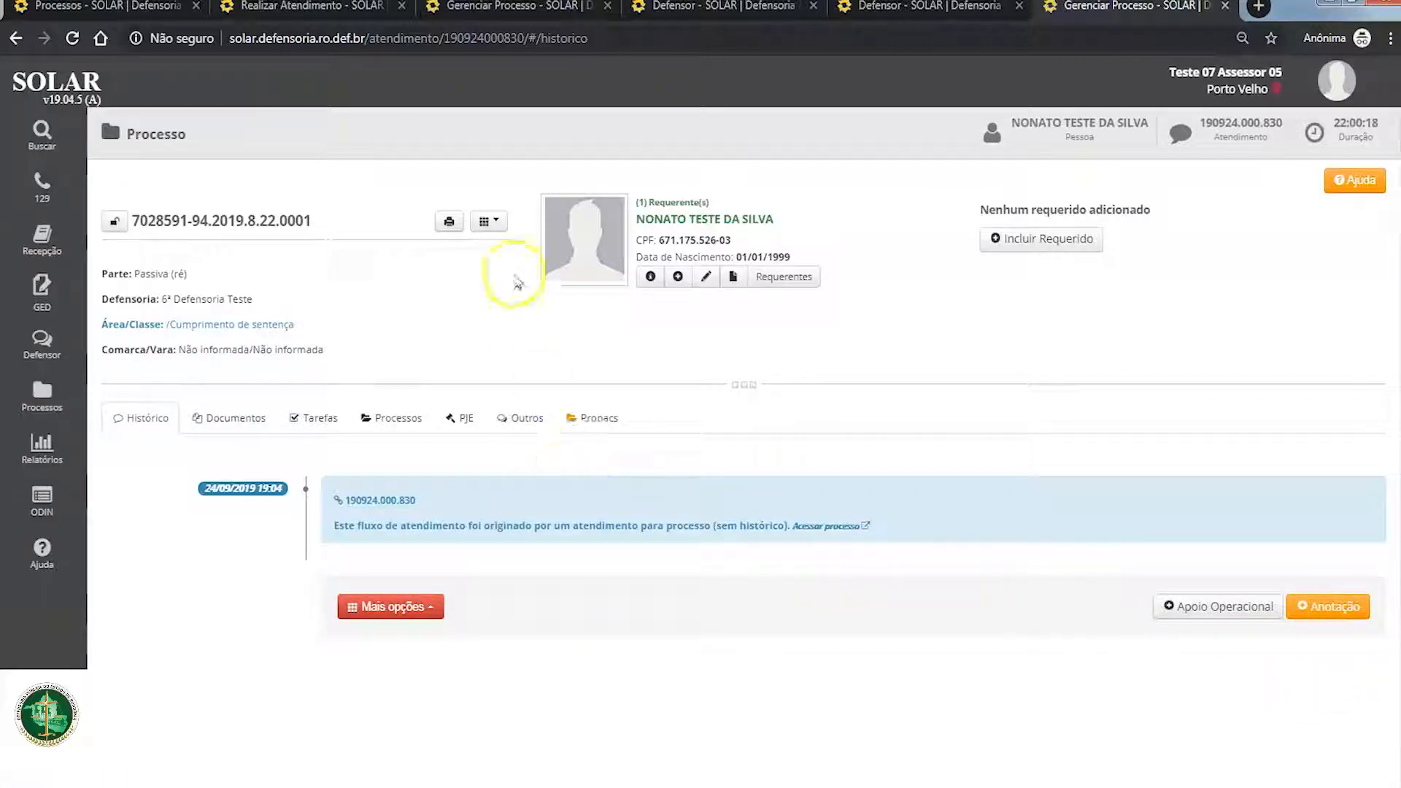
{"action": "left_click_drag", "start_coordinate": [132, 220], "coordinate": [310, 220]}
{"action": "left_click", "coordinate": [329, 219]}
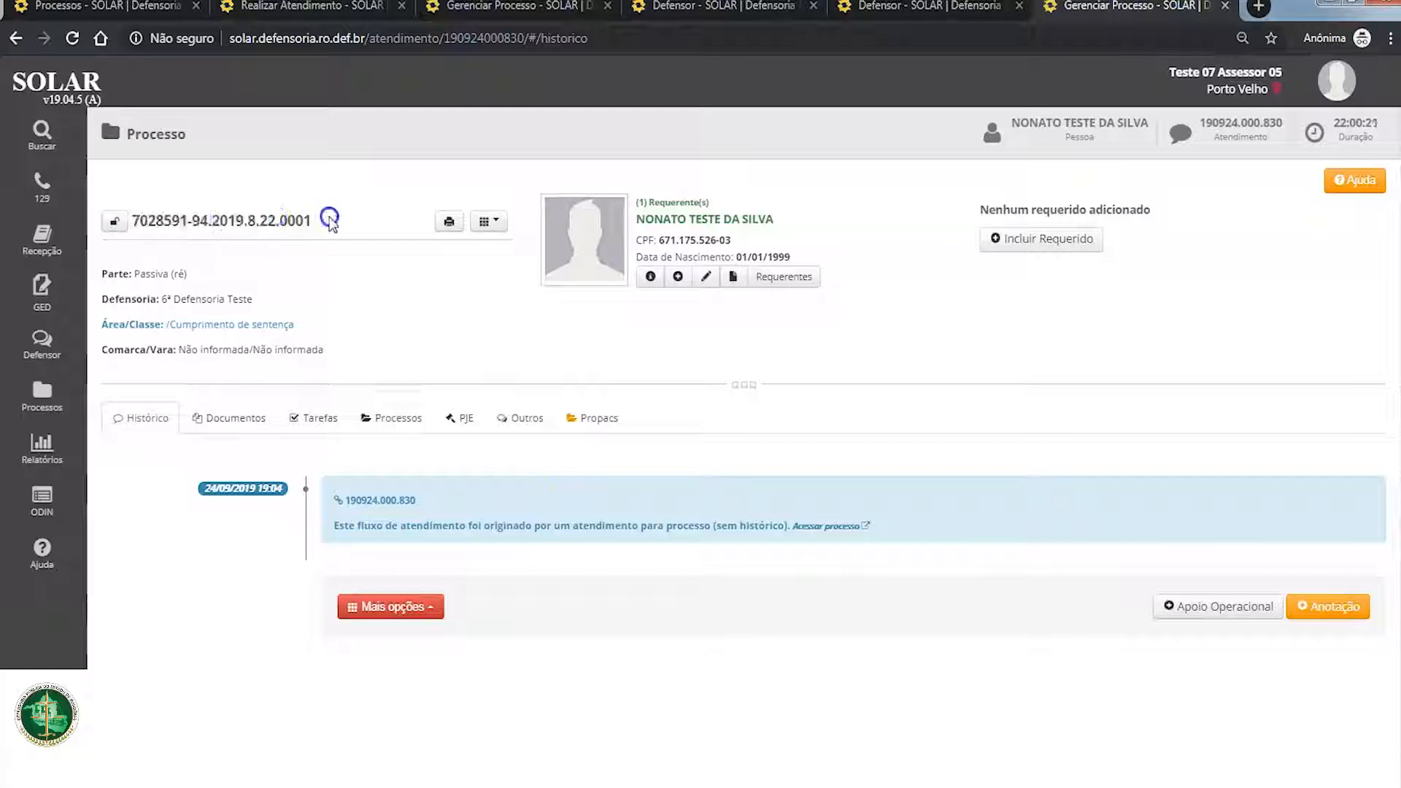
Step: Start a new scheduling from the process page and book an attendance for the expanded process without linked attendance
{"action": "left_click", "coordinate": [504, 221]}
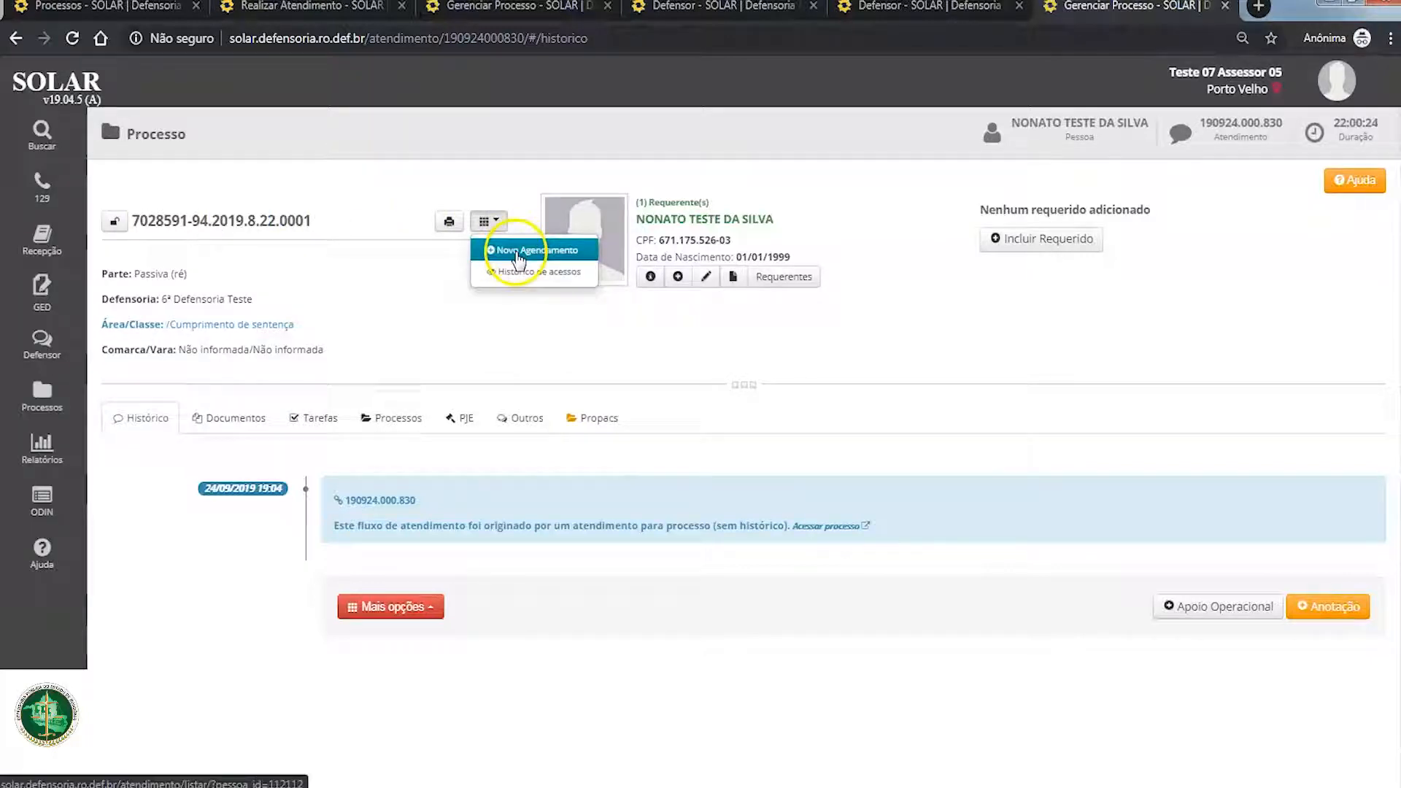
{"action": "left_click", "coordinate": [514, 250]}
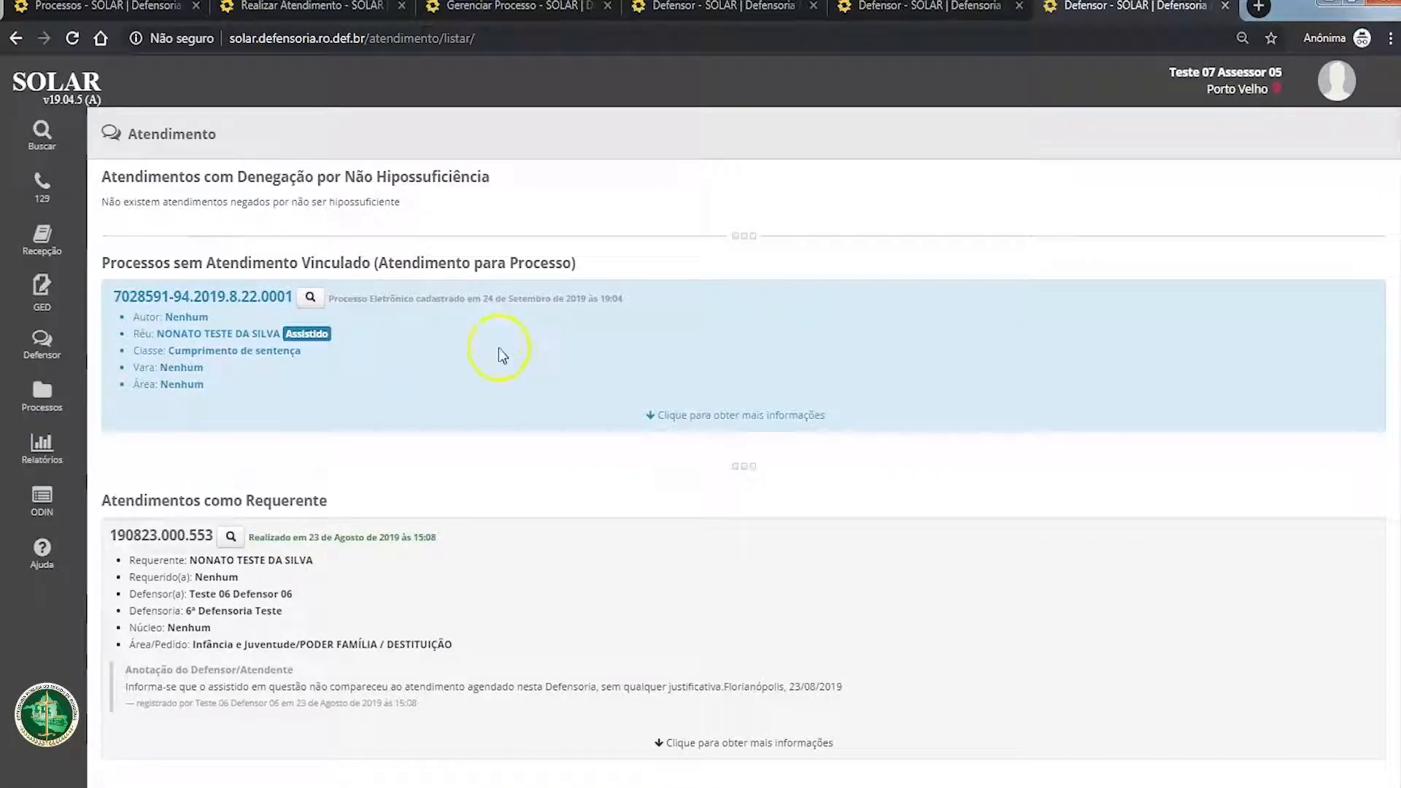
{"action": "left_click", "coordinate": [801, 418]}
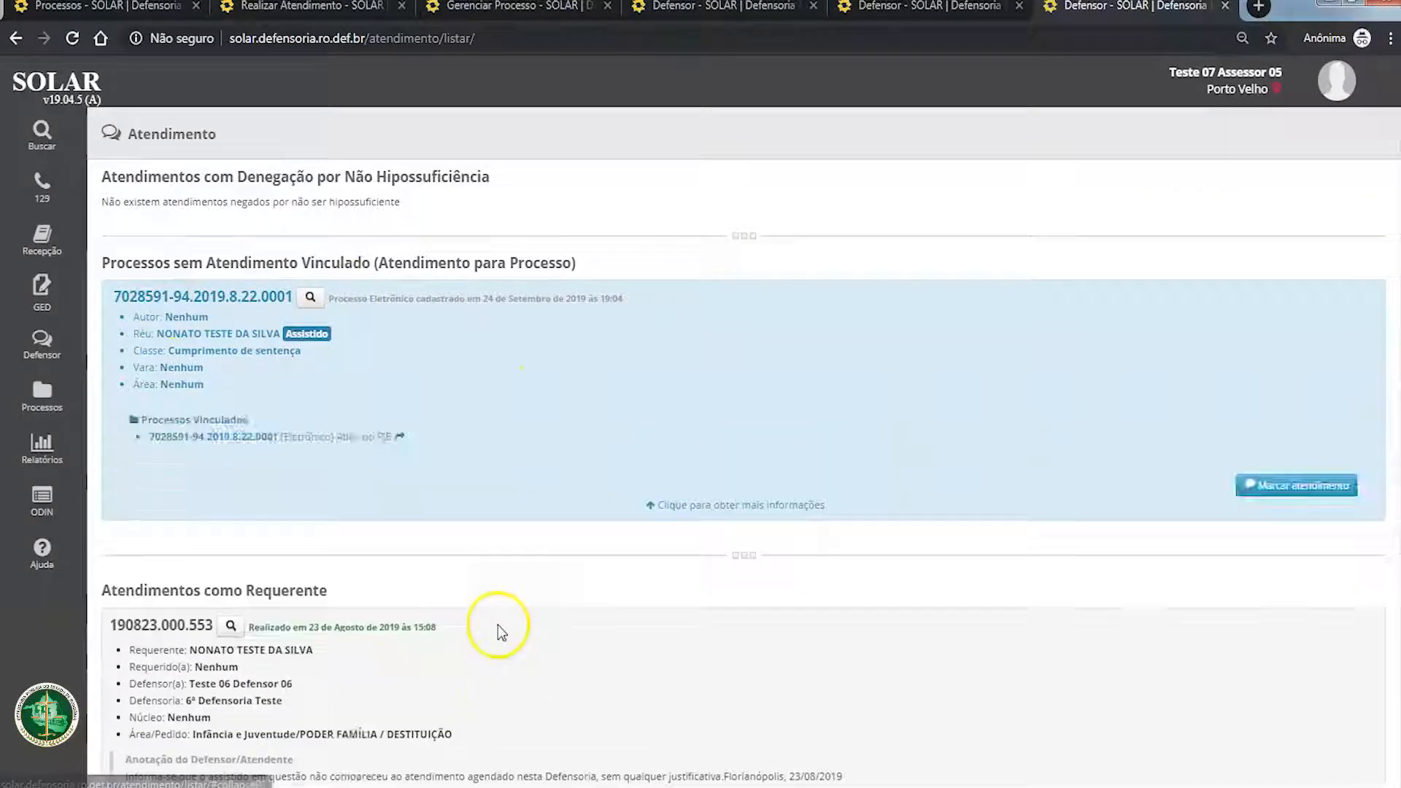
{"action": "left_click", "coordinate": [1255, 485]}
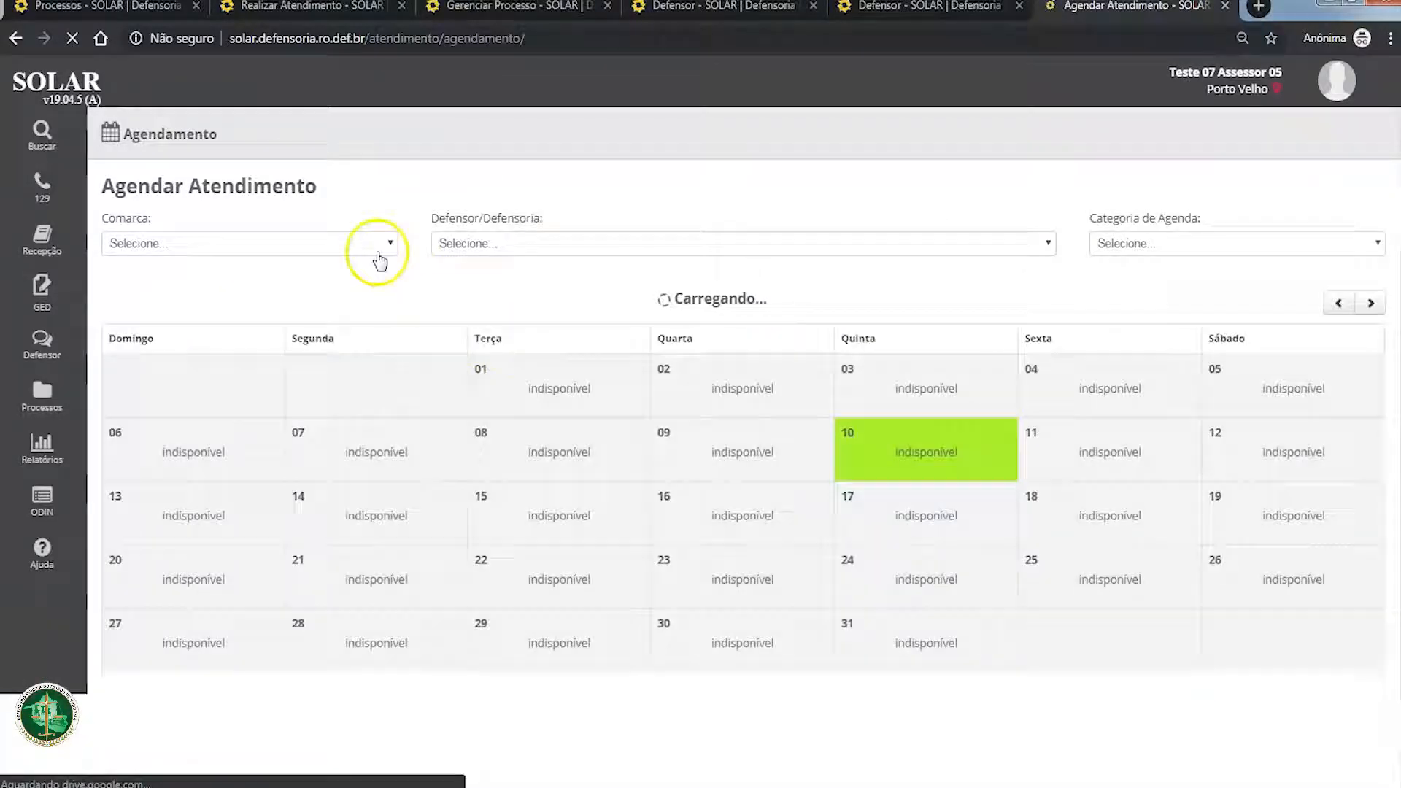
Step: Schedule the attendance with 6ª Defensoria Teste on 11/10/2019 at 10:00 without priority, and save its details
{"action": "left_click", "coordinate": [515, 243]}
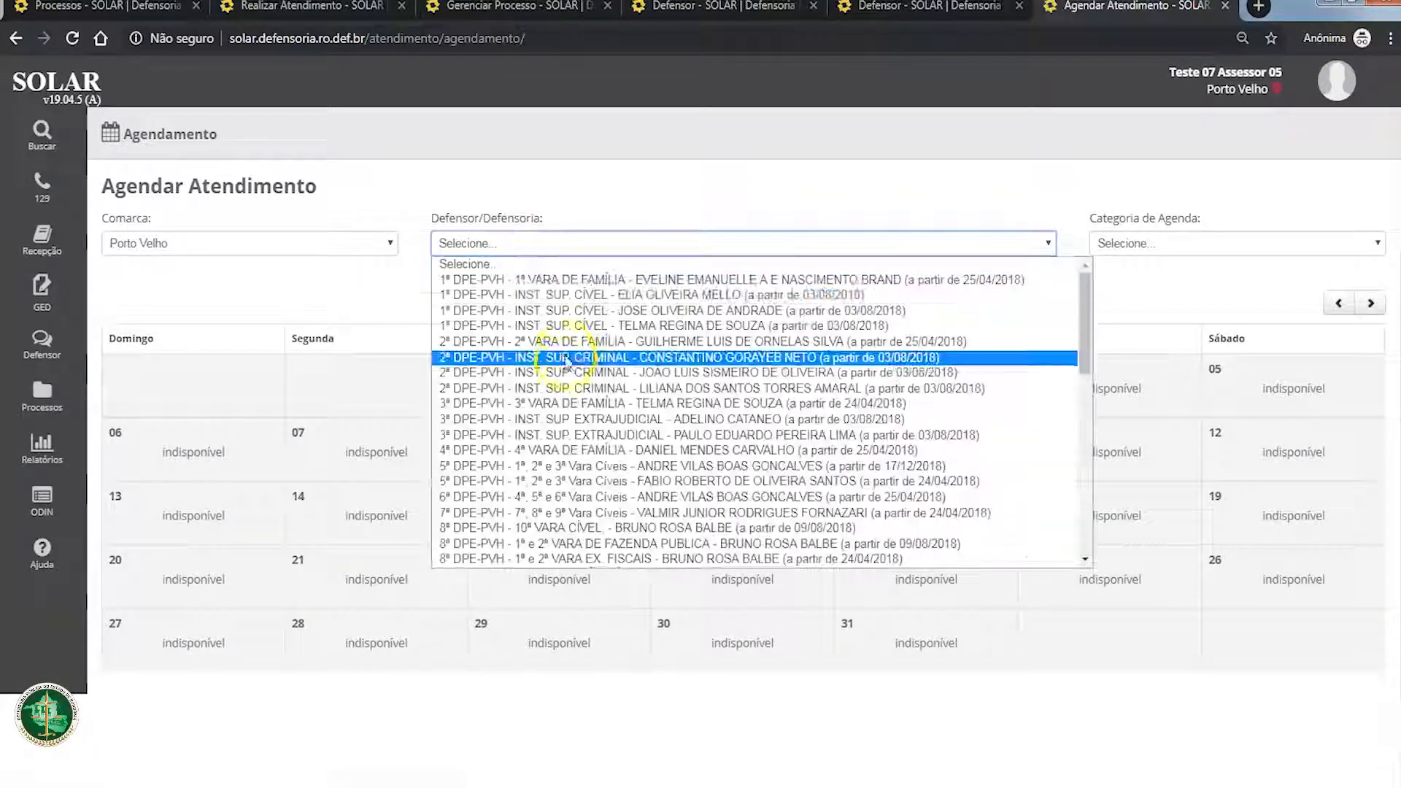
{"action": "scroll", "coordinate": [613, 438], "scroll_direction": "down", "scroll_amount": 10}
{"action": "left_click", "coordinate": [616, 514]}
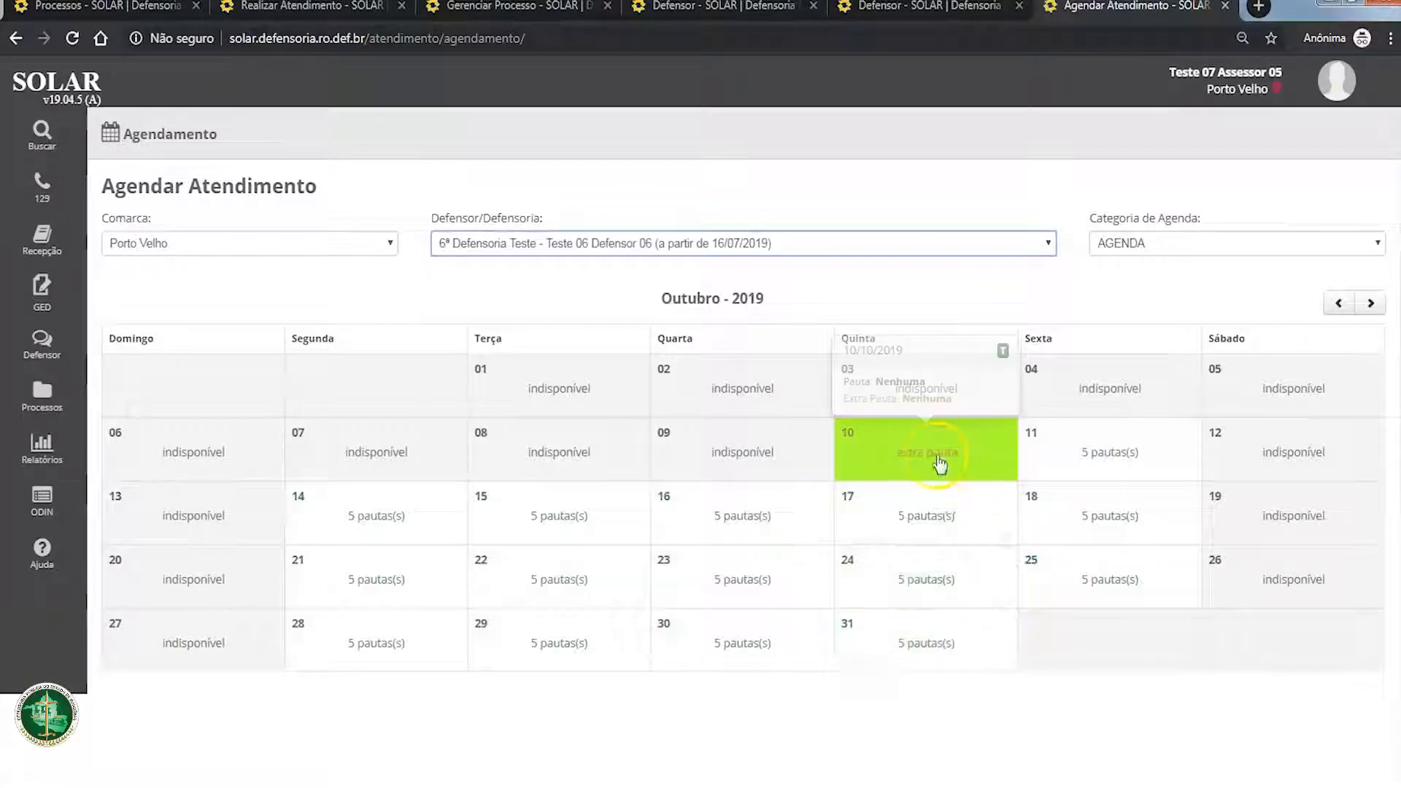
{"action": "mouse_move", "coordinate": [1133, 461]}
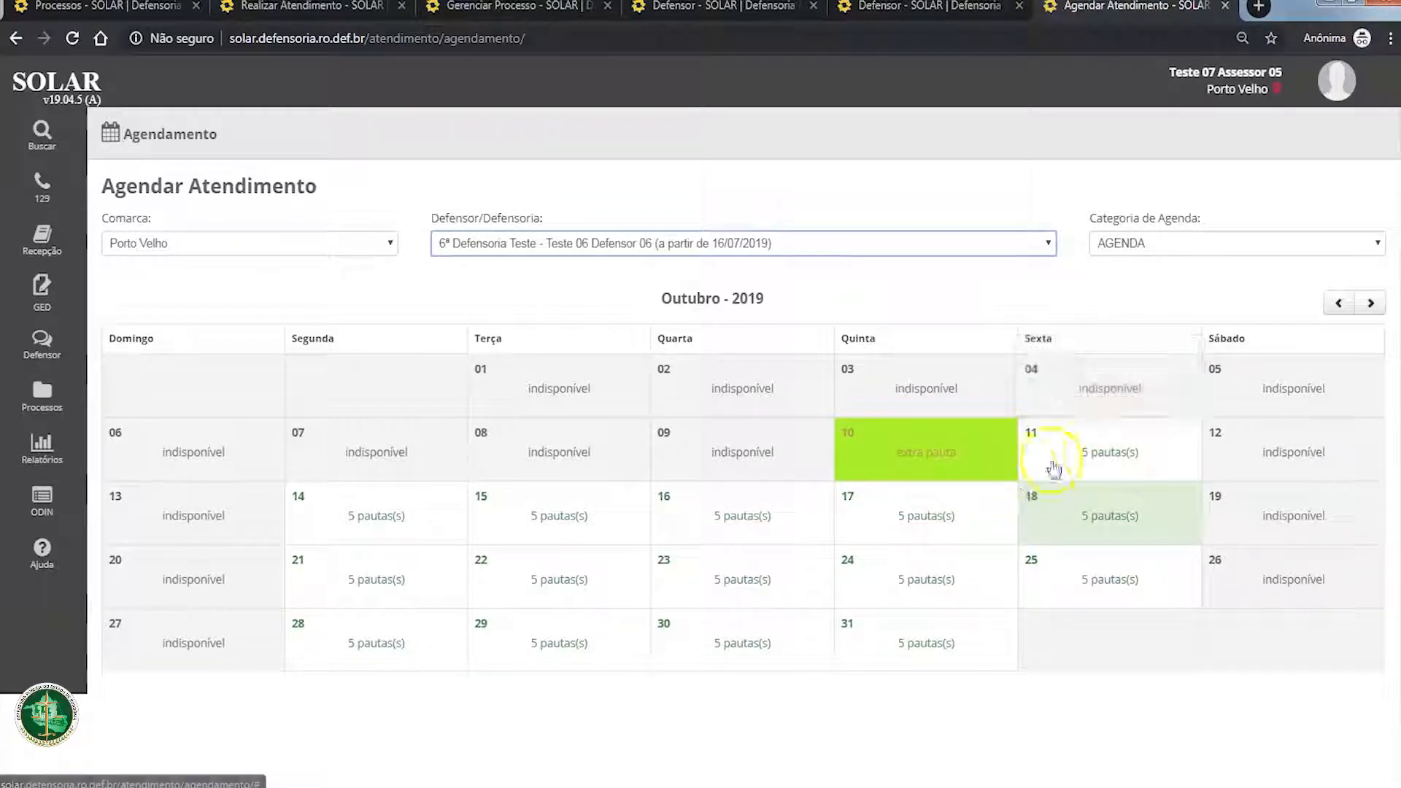
{"action": "left_click", "coordinate": [1112, 445]}
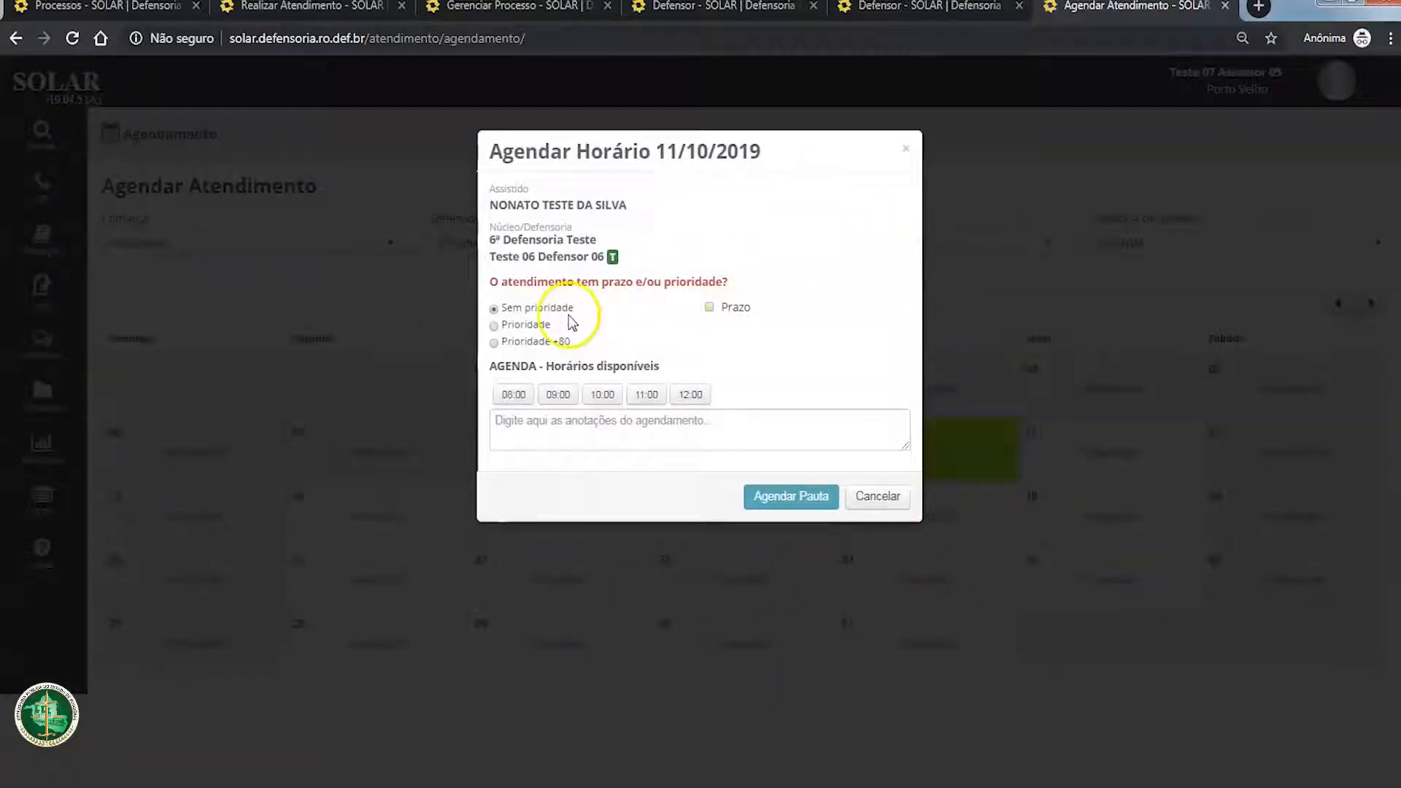
{"action": "left_click", "coordinate": [603, 394]}
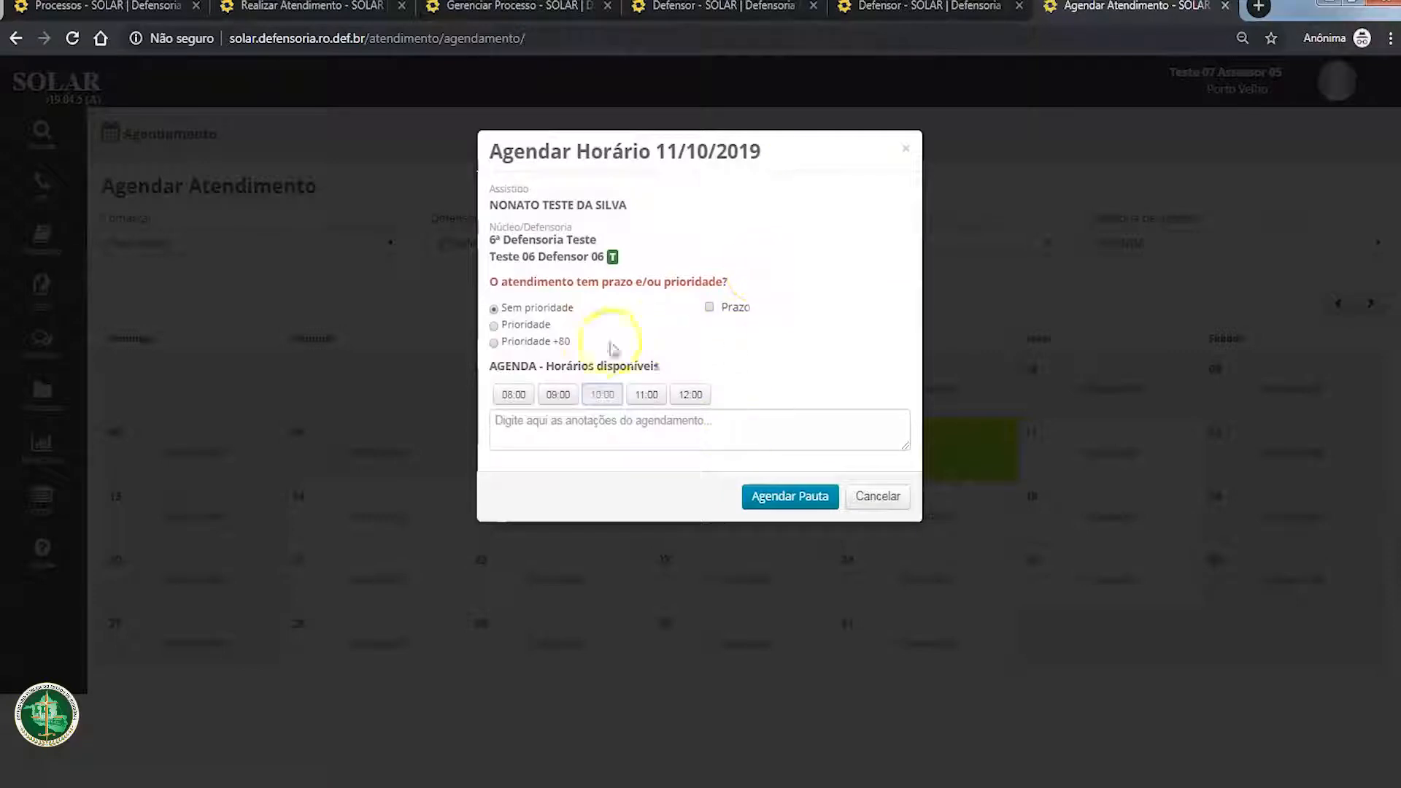
{"action": "left_click", "coordinate": [775, 495]}
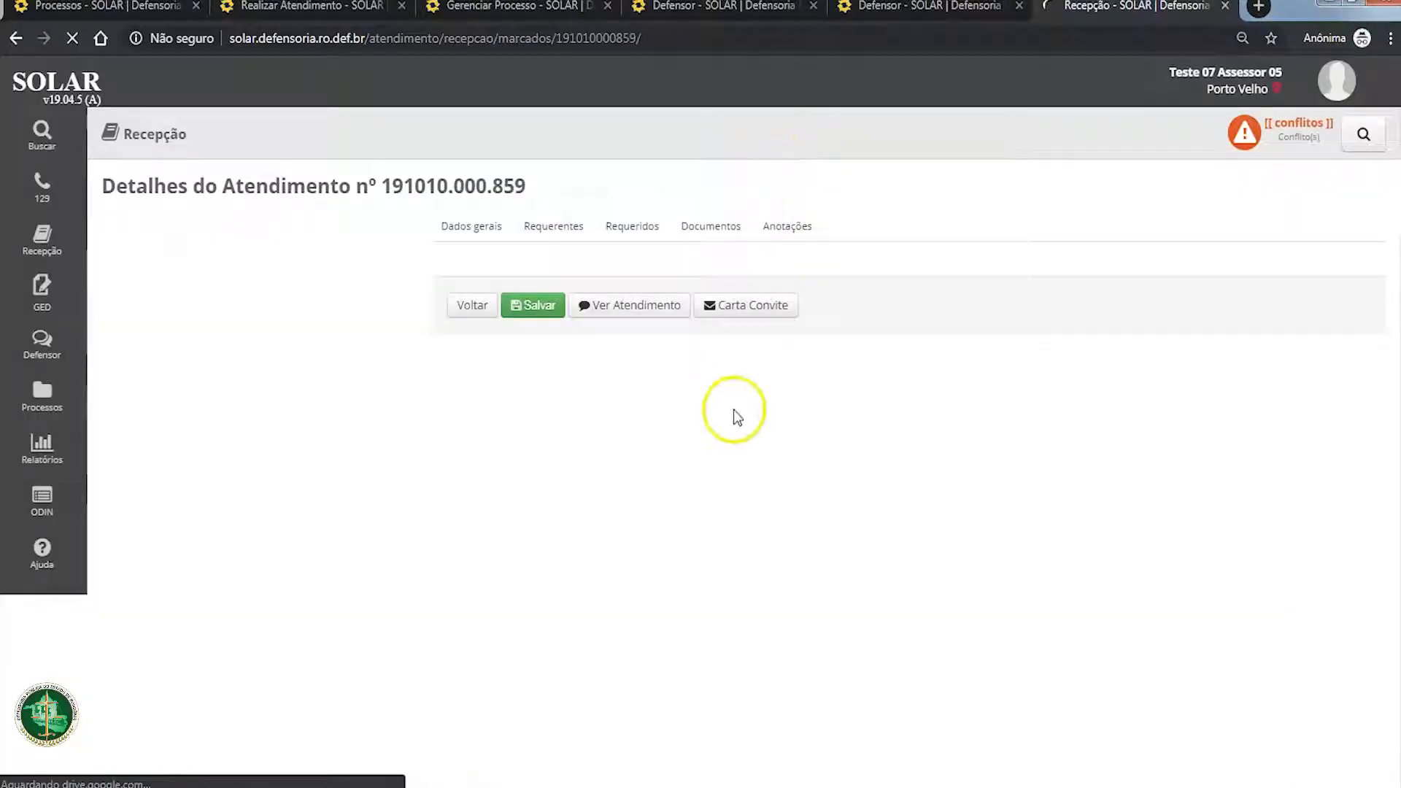
{"action": "left_click", "coordinate": [536, 583]}
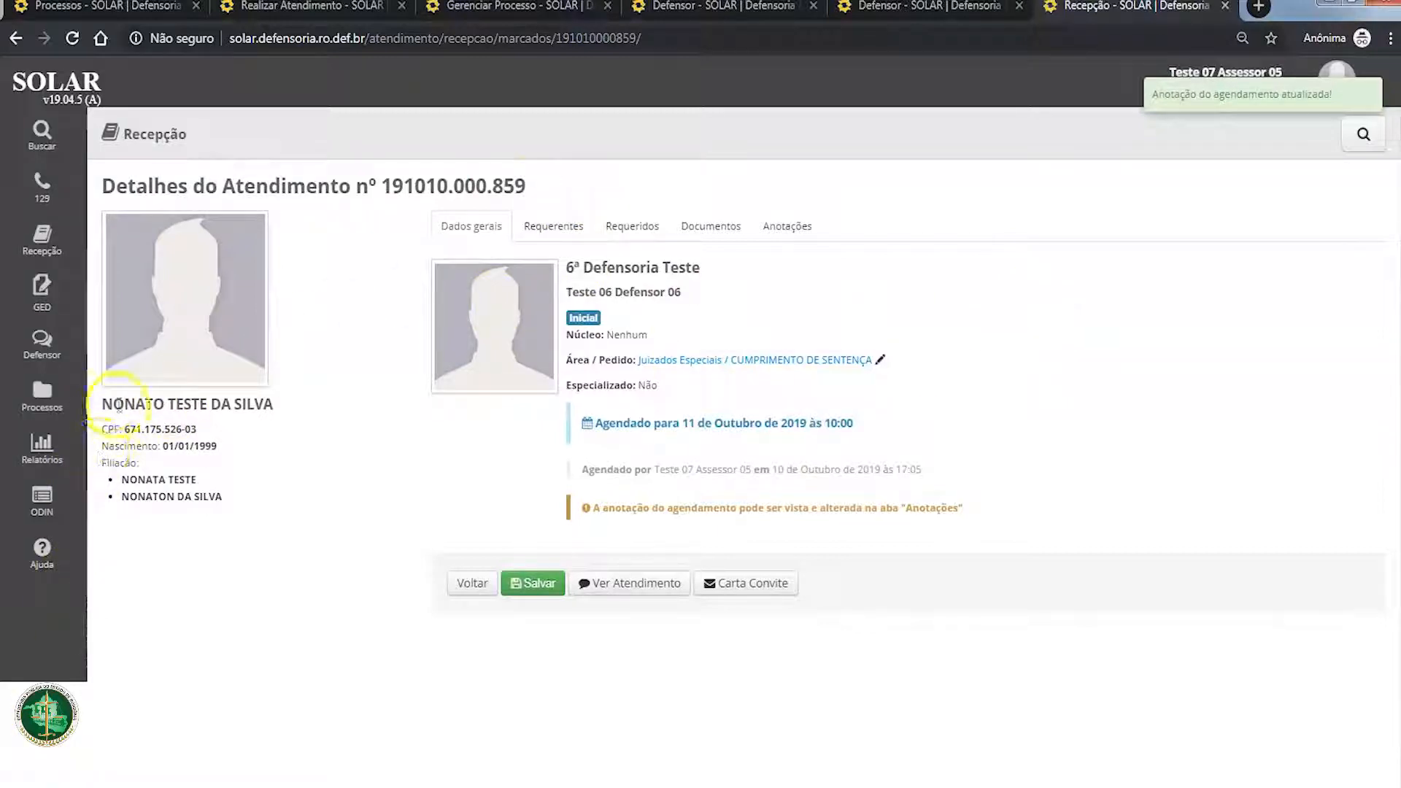
Step: Copy the assisted person's full name, search for it in the people search, and open that person's attendance list
{"action": "left_click_drag", "start_coordinate": [102, 403], "coordinate": [287, 403]}
{"action": "key", "text": "ctrl+c"}
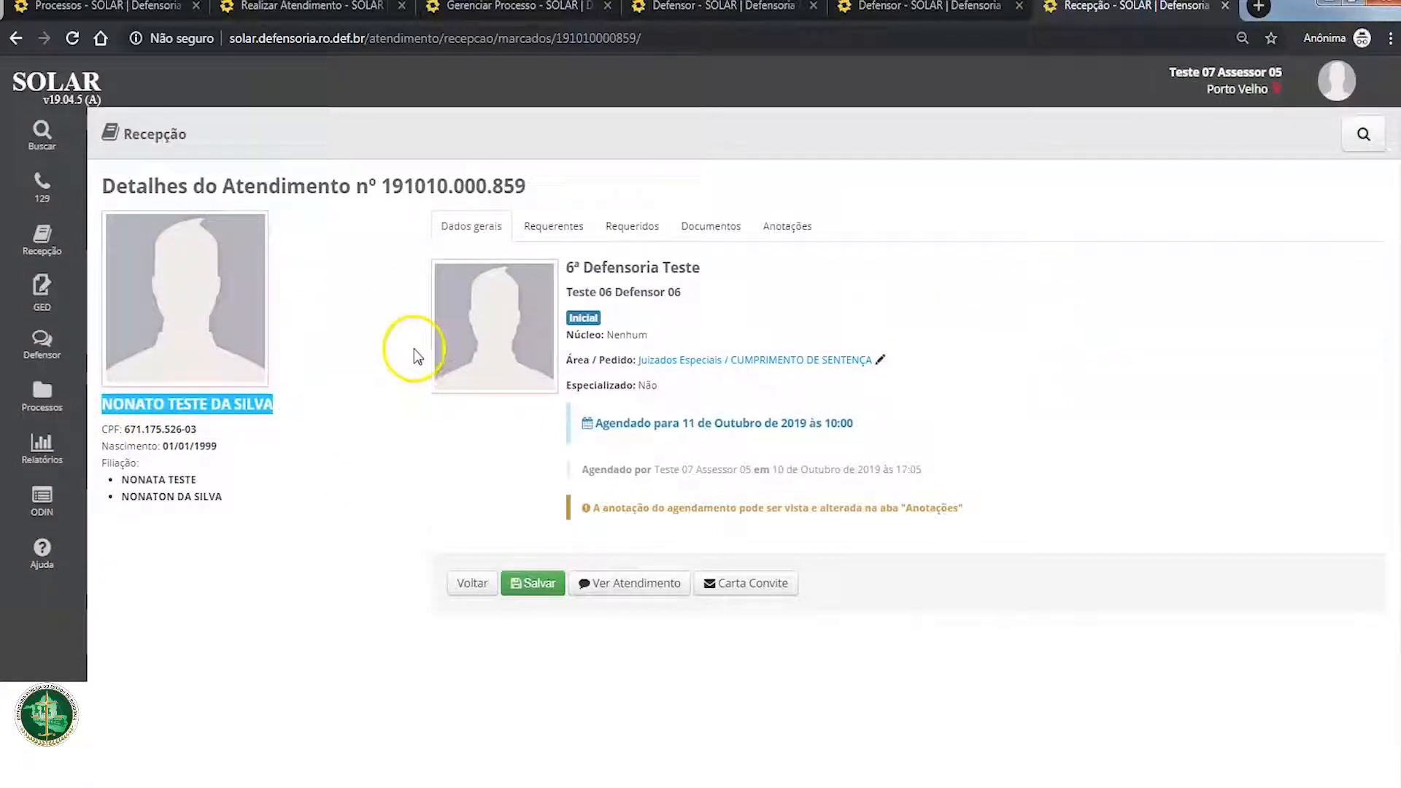
{"action": "left_click", "coordinate": [42, 132]}
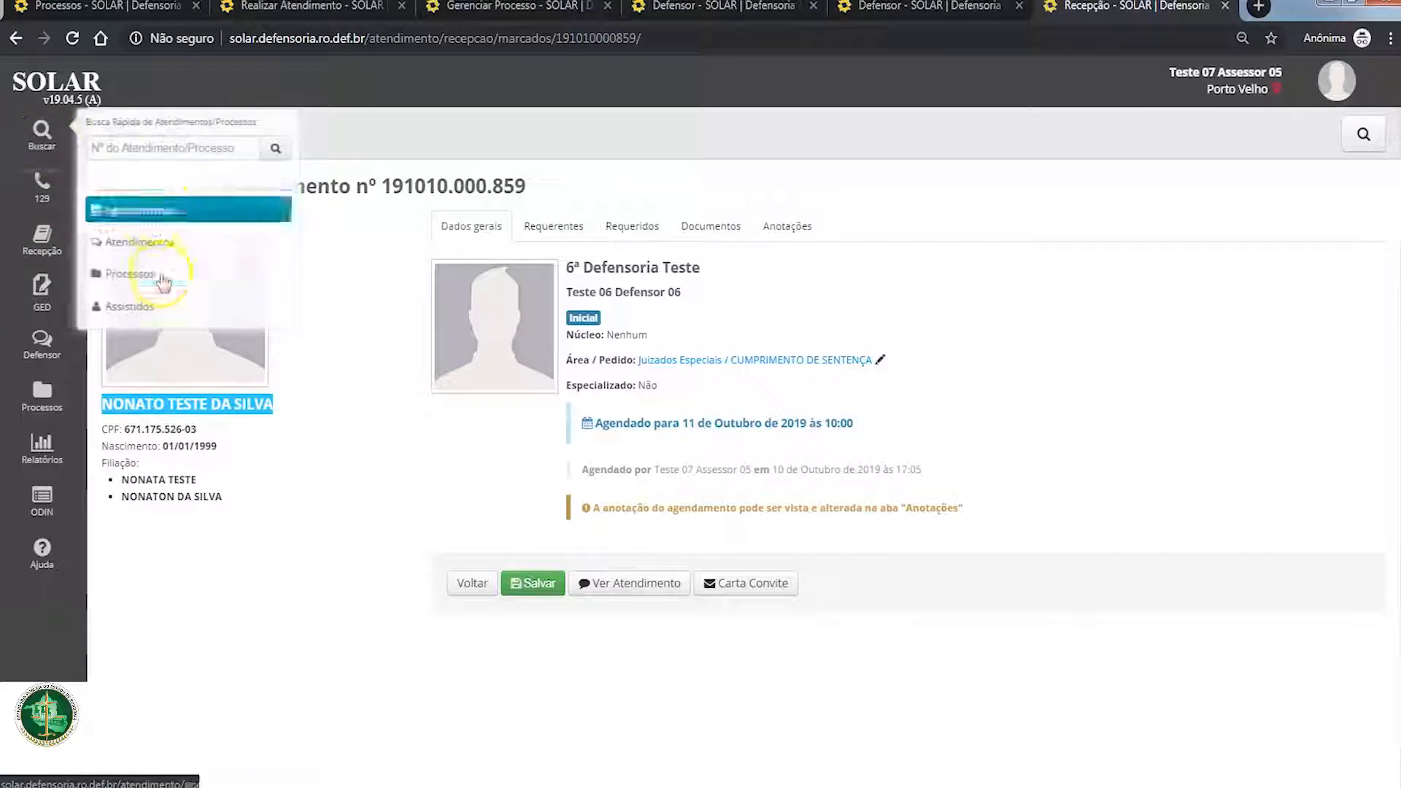
{"action": "left_click", "coordinate": [159, 310]}
{"action": "left_click", "coordinate": [594, 178]}
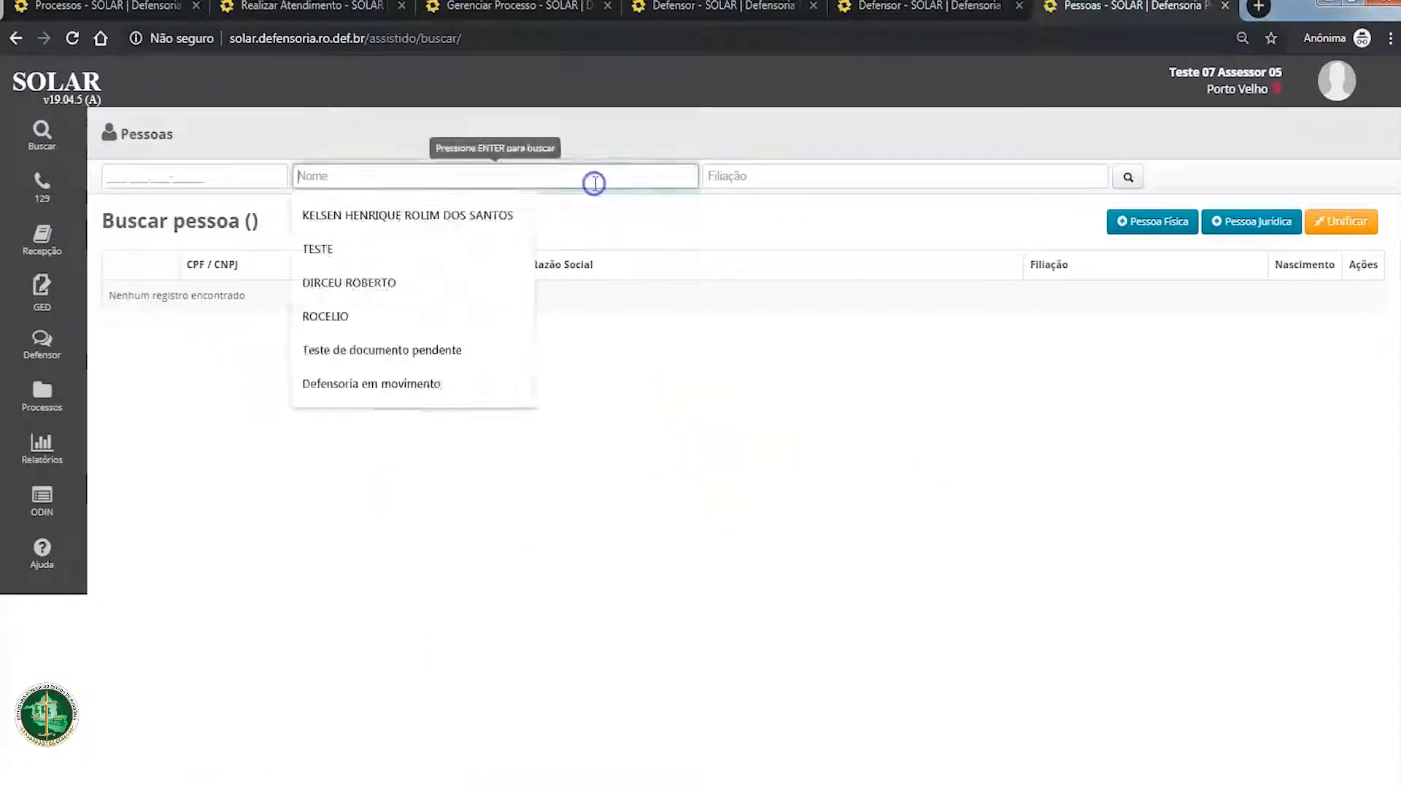
{"action": "key", "text": "ctrl+v"}
{"action": "key", "text": "Return"}
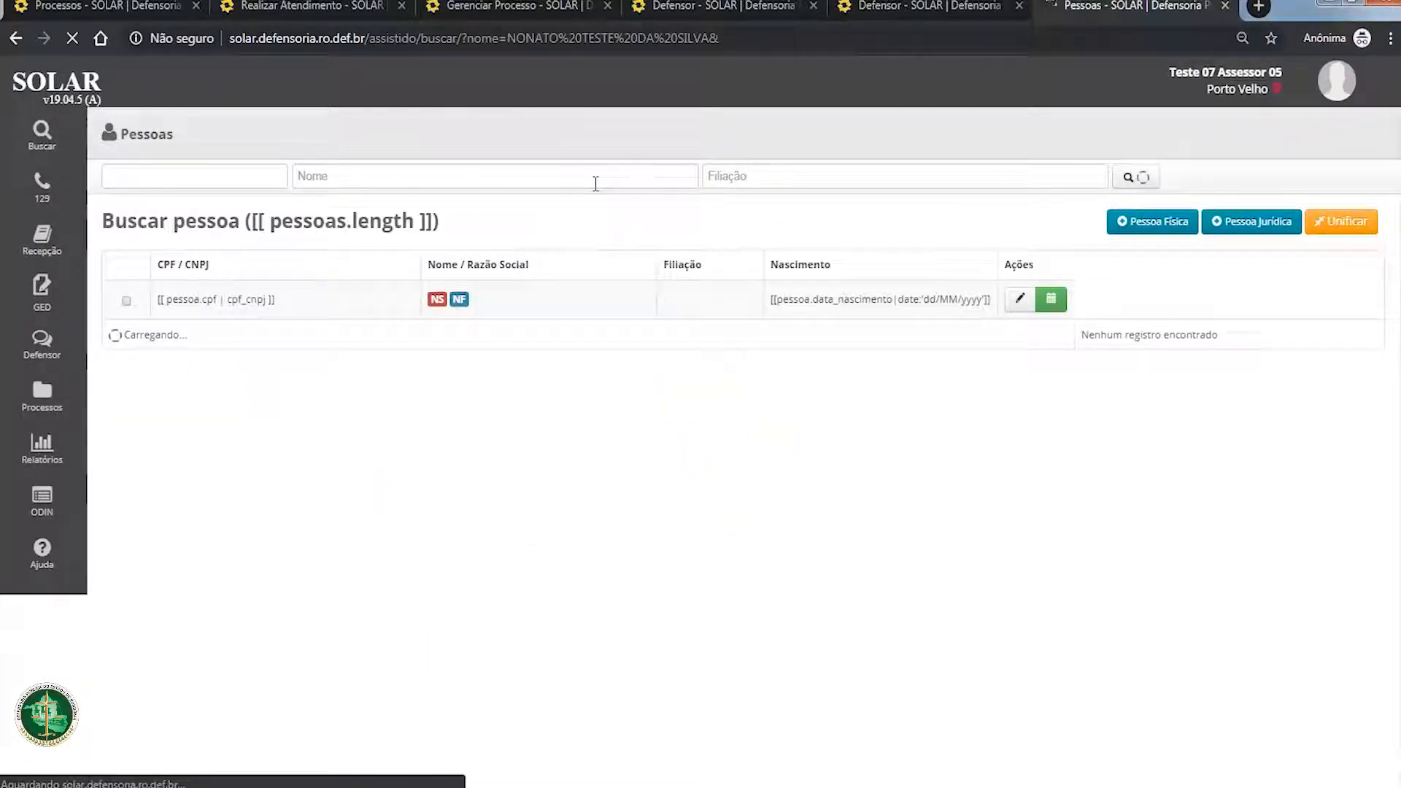
{"action": "left_click", "coordinate": [565, 306]}
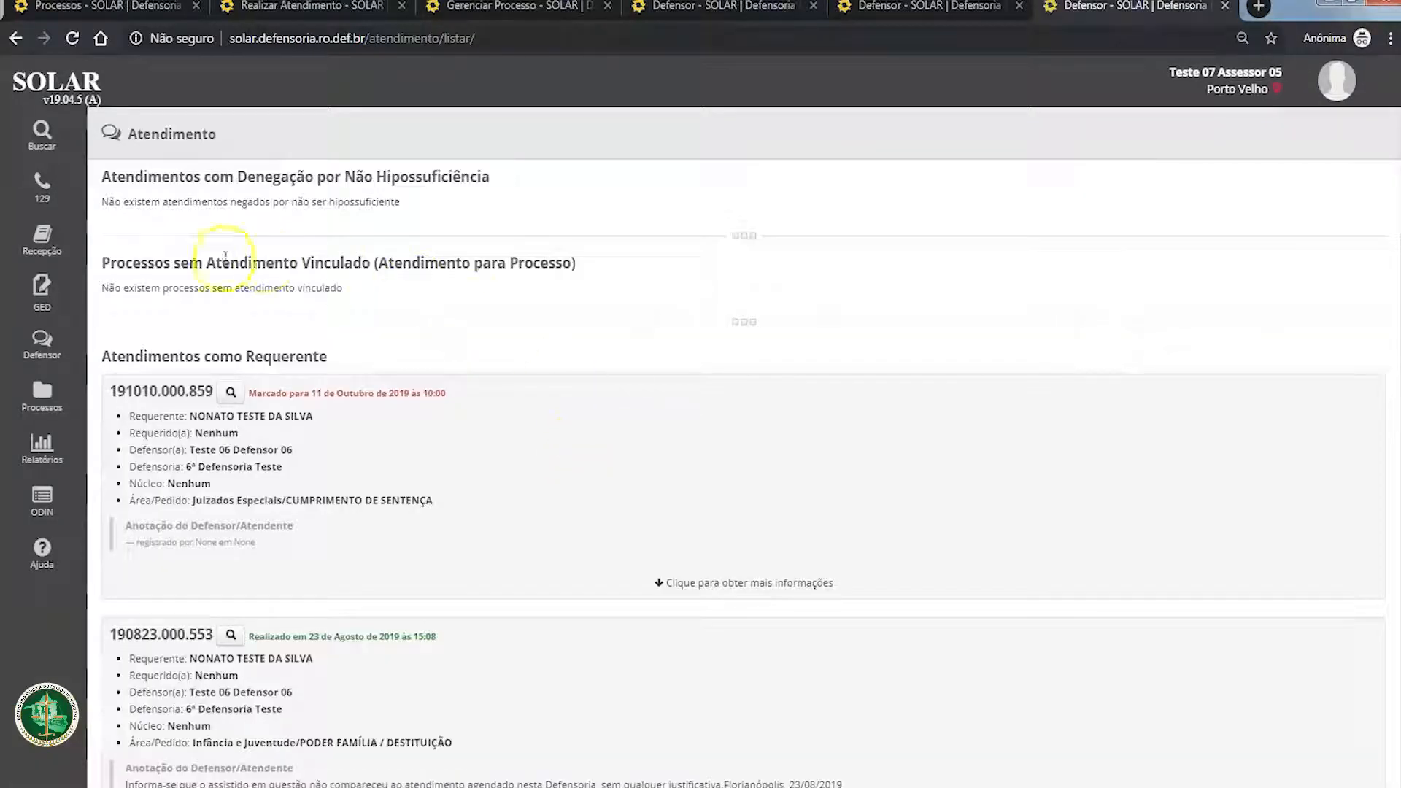
Step: Check the section for processes without linked attendance, and expand the attendance scheduled for 11 October 2019 to examine its linked processes
{"action": "left_click_drag", "start_coordinate": [118, 256], "coordinate": [551, 280]}
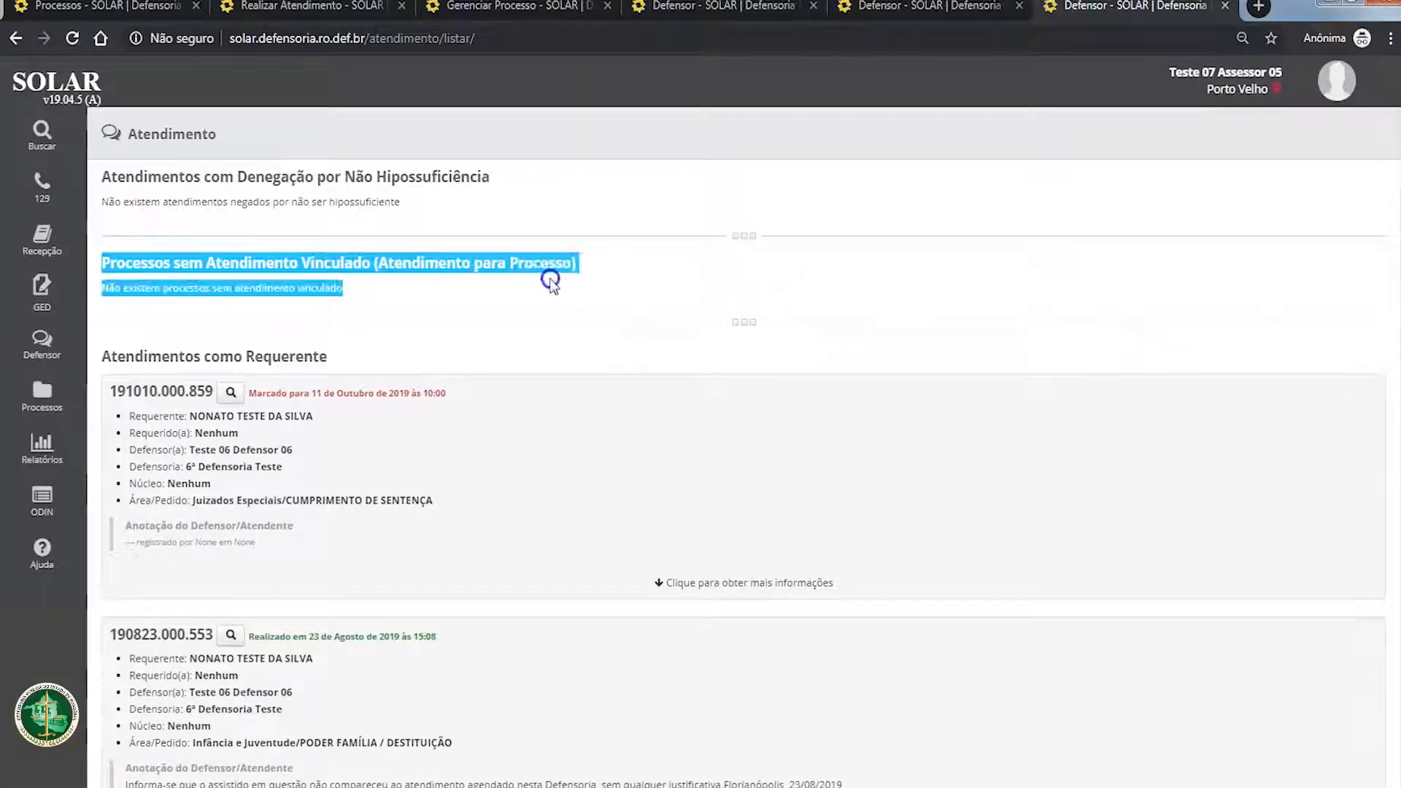
{"action": "left_click", "coordinate": [496, 291]}
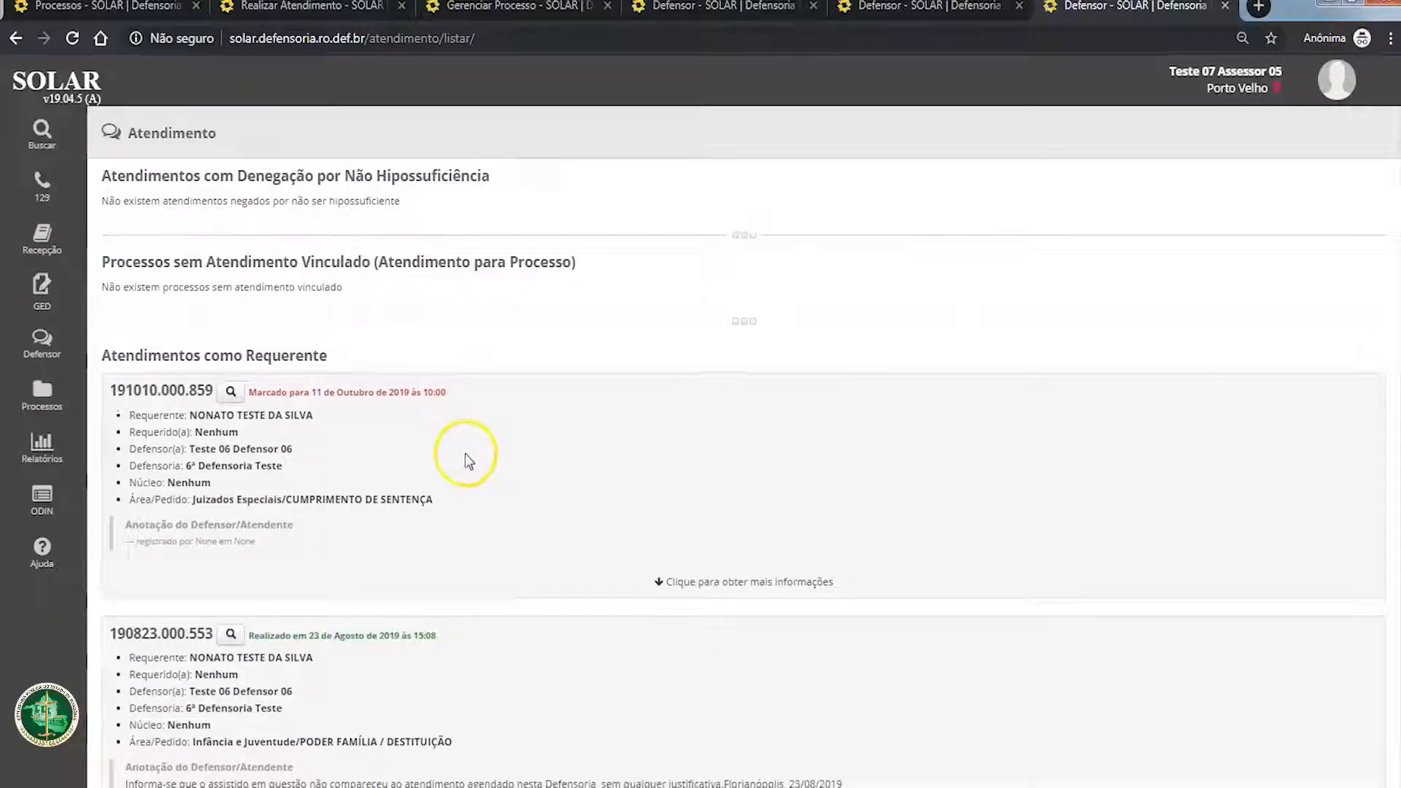
{"action": "scroll", "coordinate": [465, 456], "scroll_direction": "down", "scroll_amount": 2}
{"action": "mouse_move", "coordinate": [102, 212]}
{"action": "left_mouse_down"}
{"action": "mouse_move", "coordinate": [353, 204]}
{"action": "mouse_move", "coordinate": [520, 364]}
{"action": "left_mouse_up"}
{"action": "left_click", "coordinate": [472, 300]}
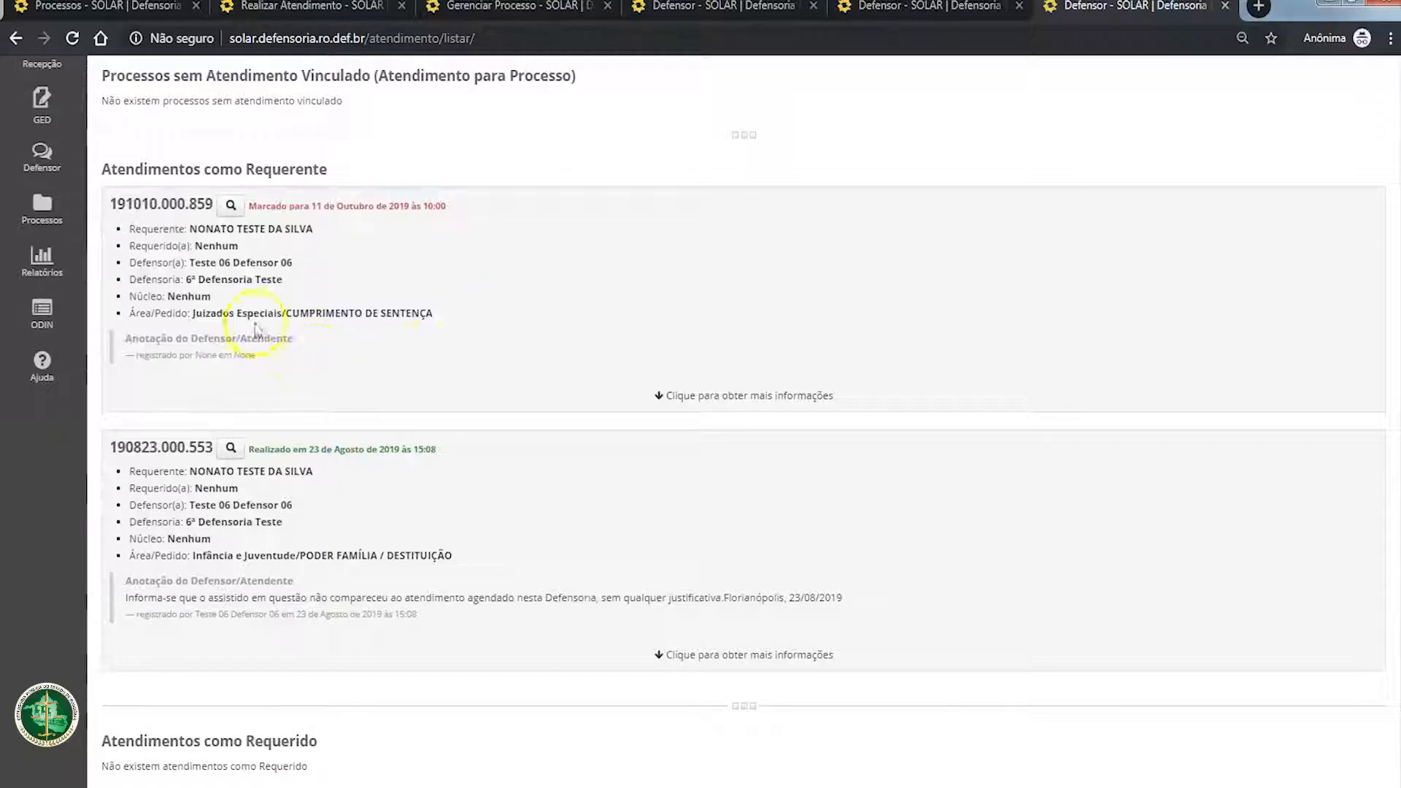
{"action": "left_click", "coordinate": [677, 374]}
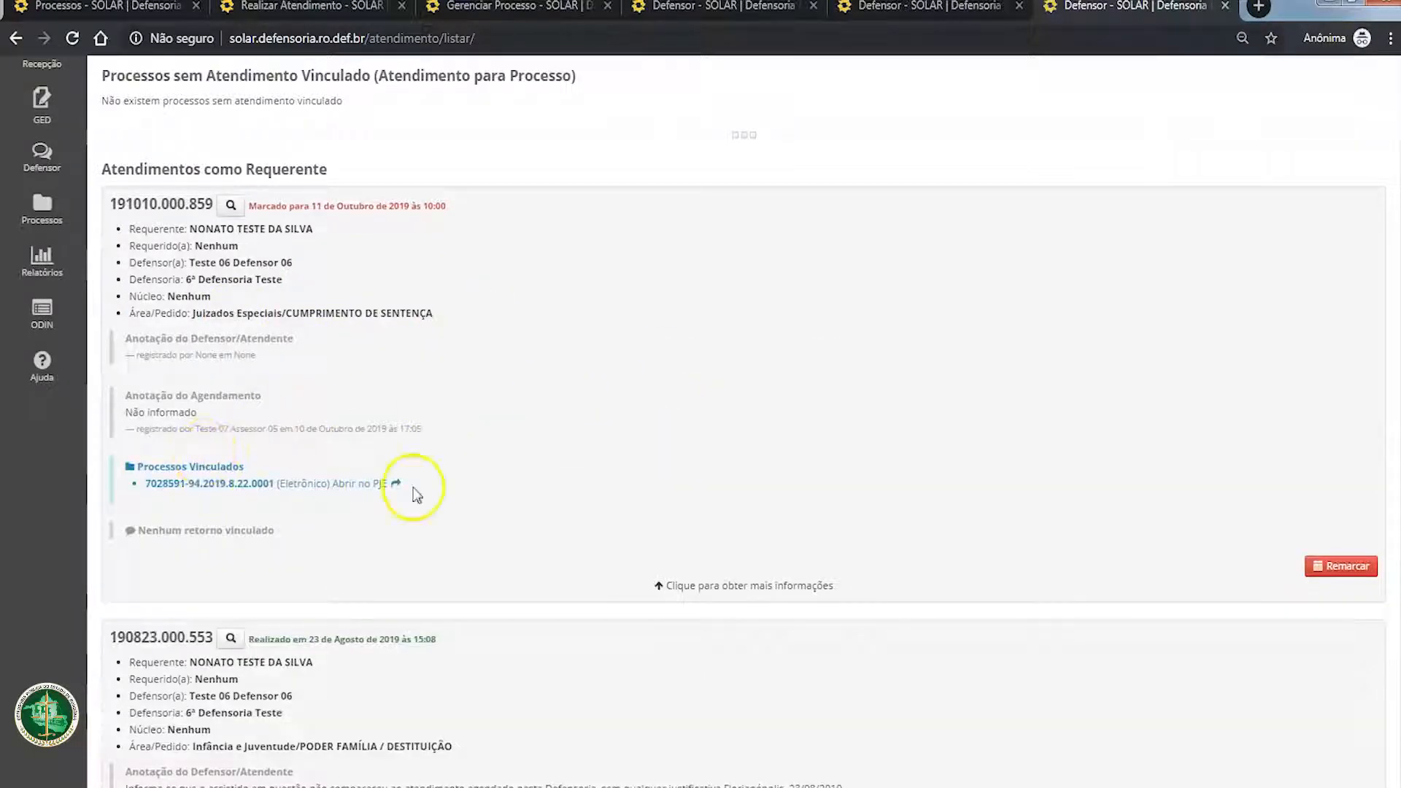
Step: Review the linked process and the scheduled date of the attendance set for 11 October 2019
{"action": "left_click_drag", "start_coordinate": [413, 493], "coordinate": [154, 468]}
{"action": "left_click", "coordinate": [544, 499]}
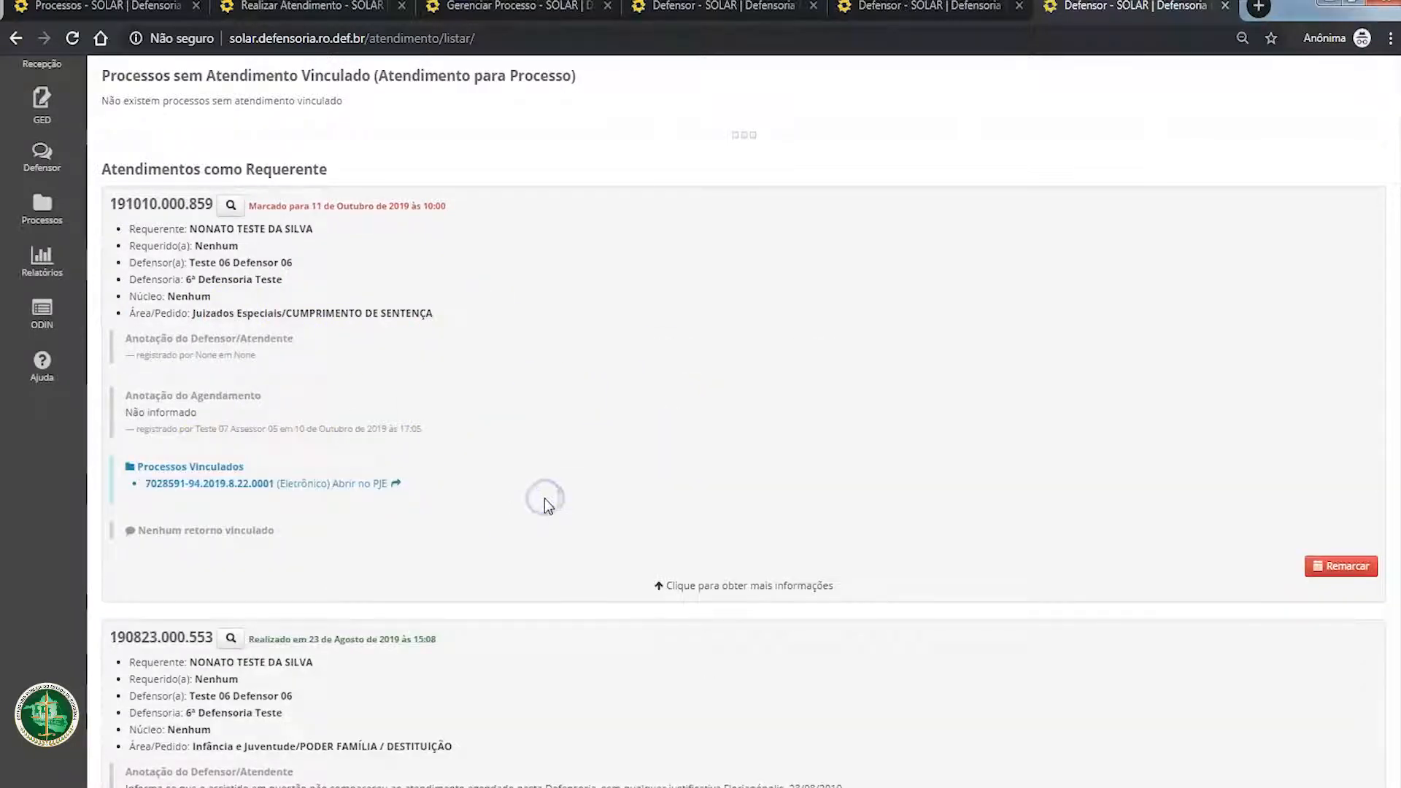
{"action": "scroll", "coordinate": [540, 510], "scroll_direction": "up", "scroll_amount": 1}
{"action": "left_click_drag", "start_coordinate": [249, 299], "coordinate": [447, 299]}
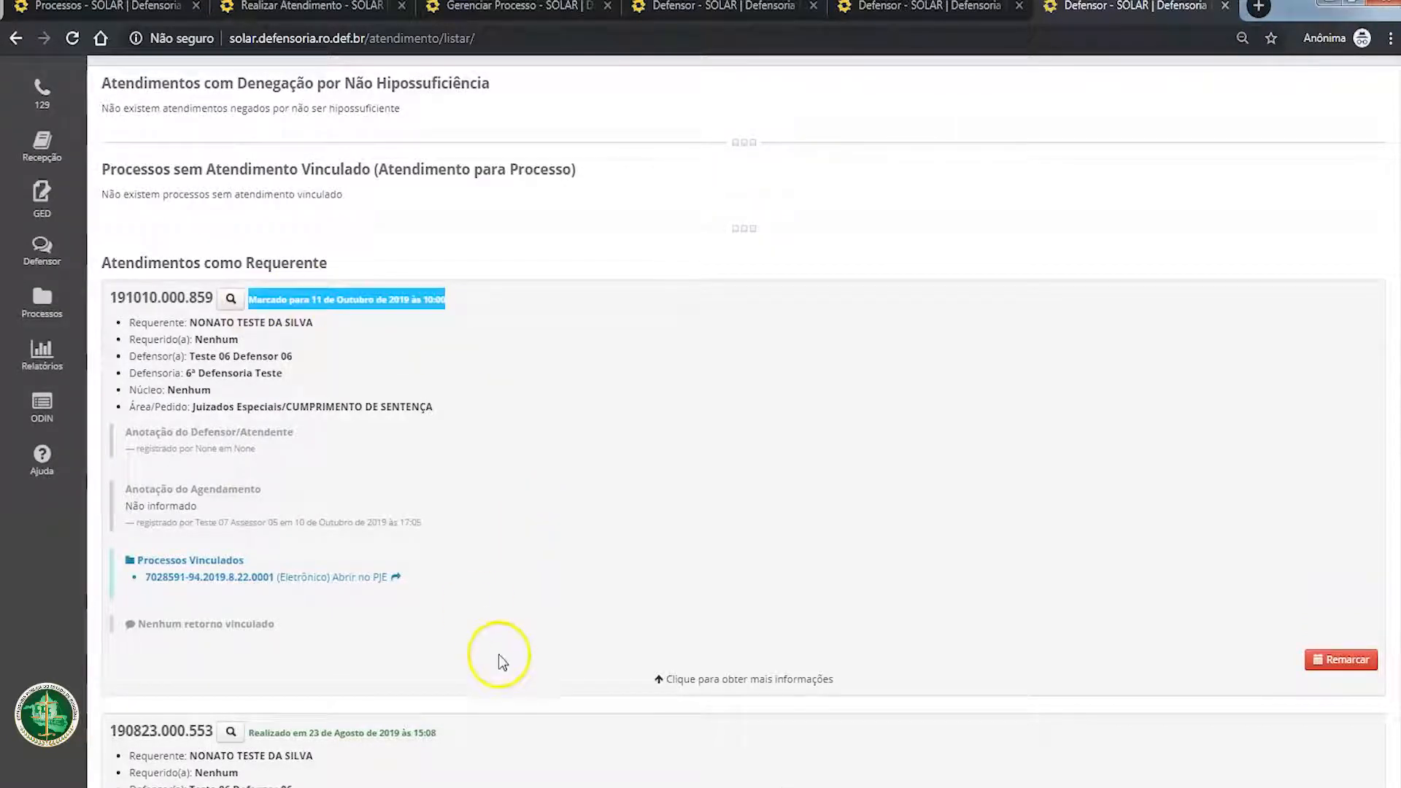
{"action": "left_click", "coordinate": [583, 443]}
{"action": "scroll", "coordinate": [589, 540], "scroll_direction": "up", "scroll_amount": 1}
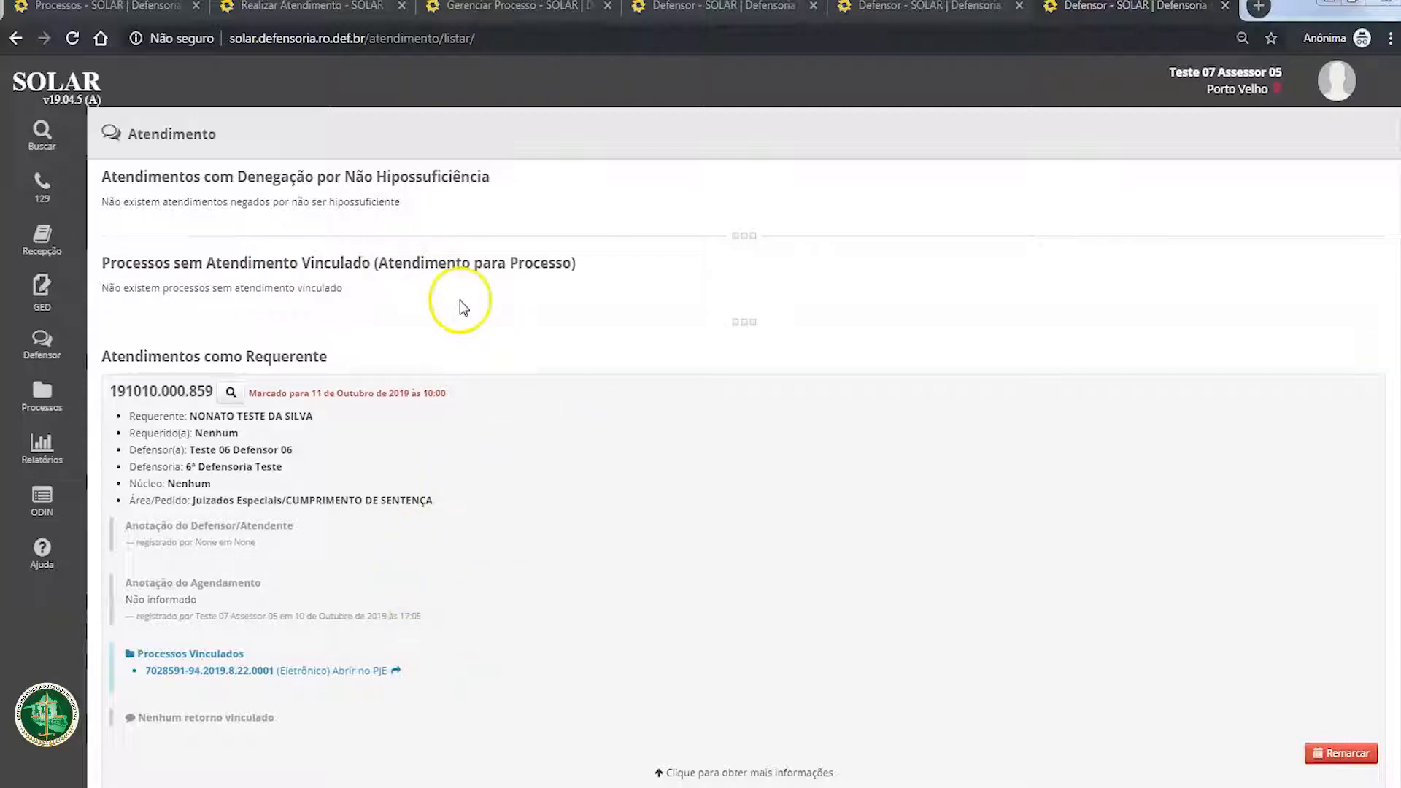
Step: Return to the attendance list of the person with an unlinked process, and close the two attendance pages opened after it
{"action": "left_click", "coordinate": [685, 5]}
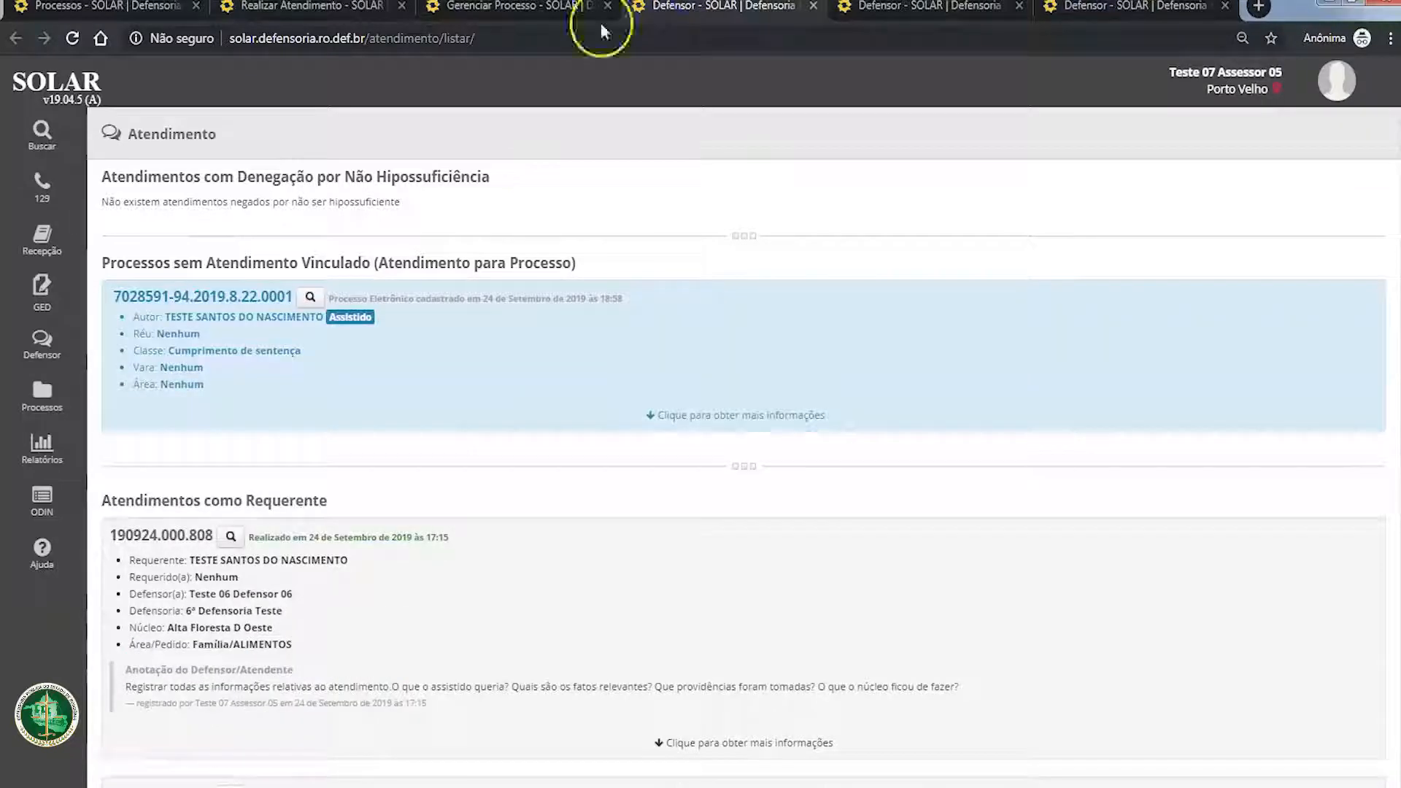
{"action": "left_click_drag", "start_coordinate": [114, 296], "coordinate": [254, 294]}
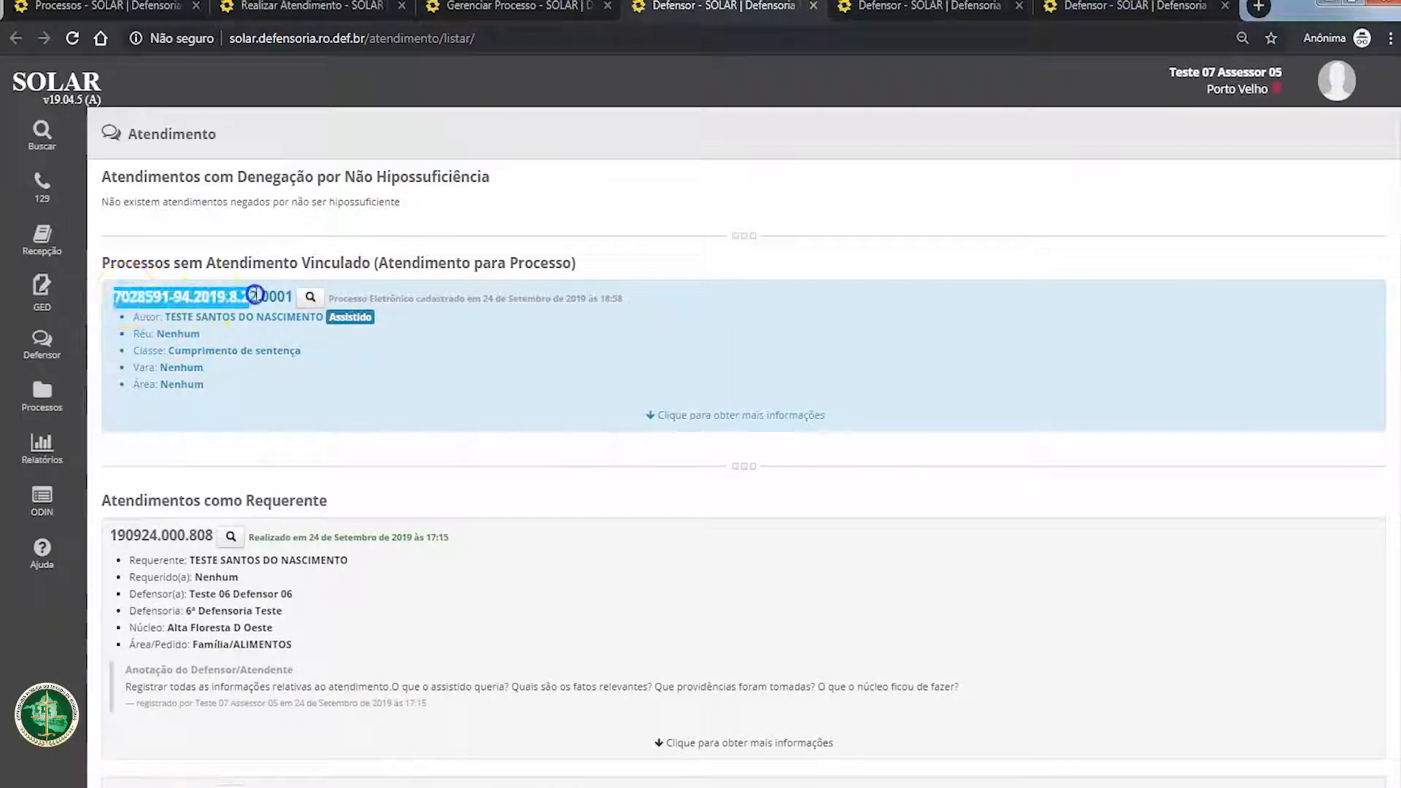
{"action": "left_click_drag", "start_coordinate": [165, 316], "coordinate": [293, 319]}
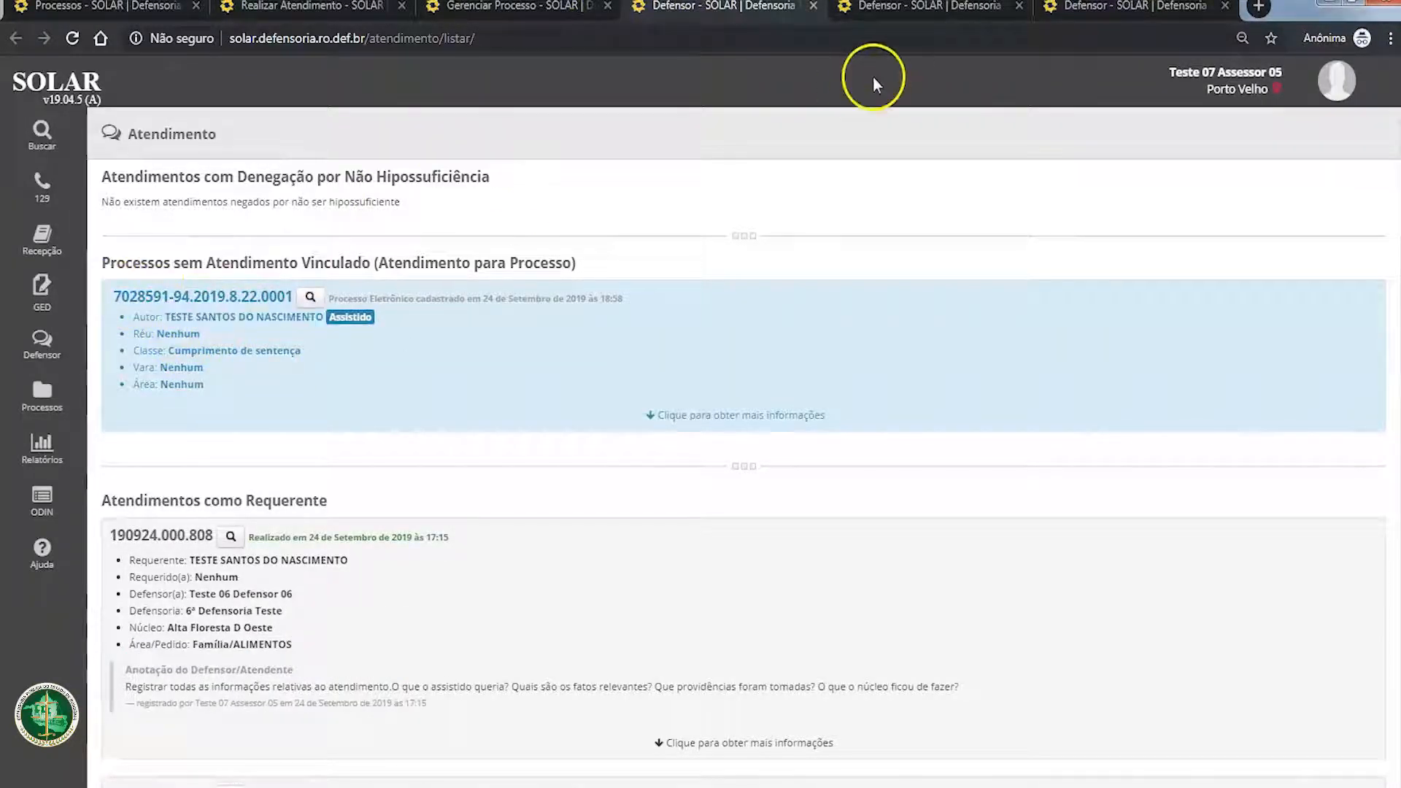
{"action": "left_click", "coordinate": [1020, 6]}
{"action": "left_click", "coordinate": [1019, 6]}
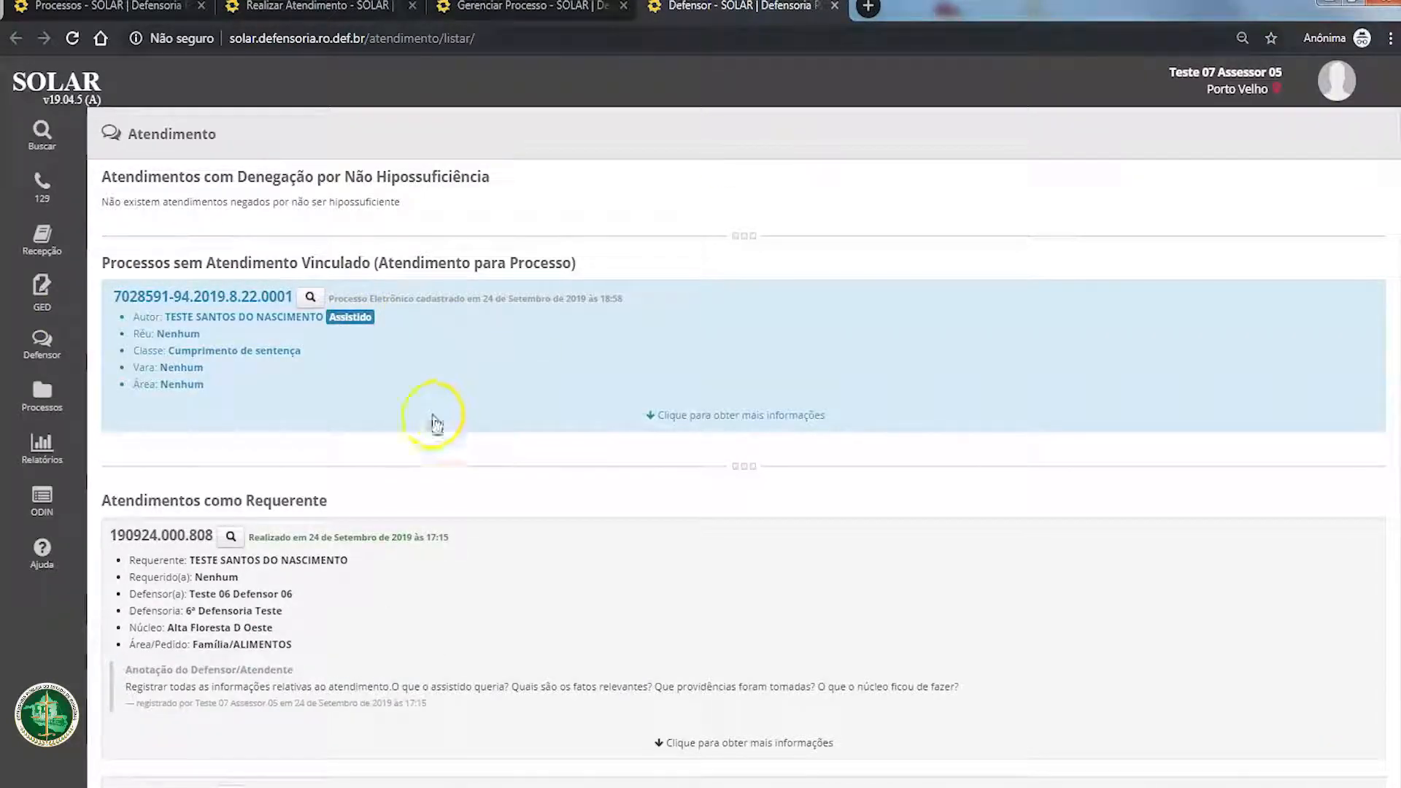
Step: Identify the process without linked attendance in this person's attendance list
{"action": "scroll", "coordinate": [263, 469], "scroll_direction": "down", "scroll_amount": 2}
{"action": "scroll", "coordinate": [251, 525], "scroll_direction": "up", "scroll_amount": 2}
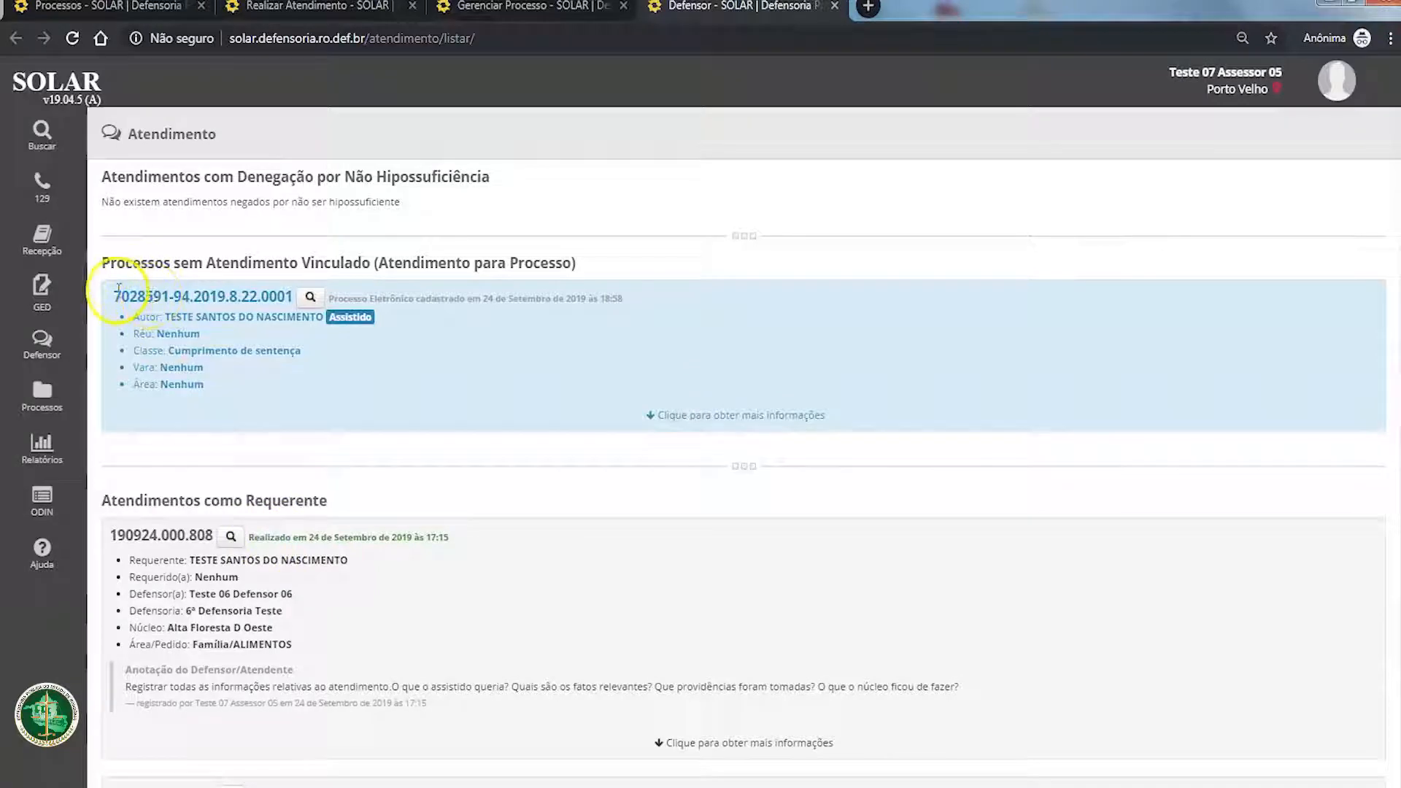
{"action": "left_click_drag", "start_coordinate": [119, 288], "coordinate": [296, 296]}
{"action": "left_click", "coordinate": [341, 474]}
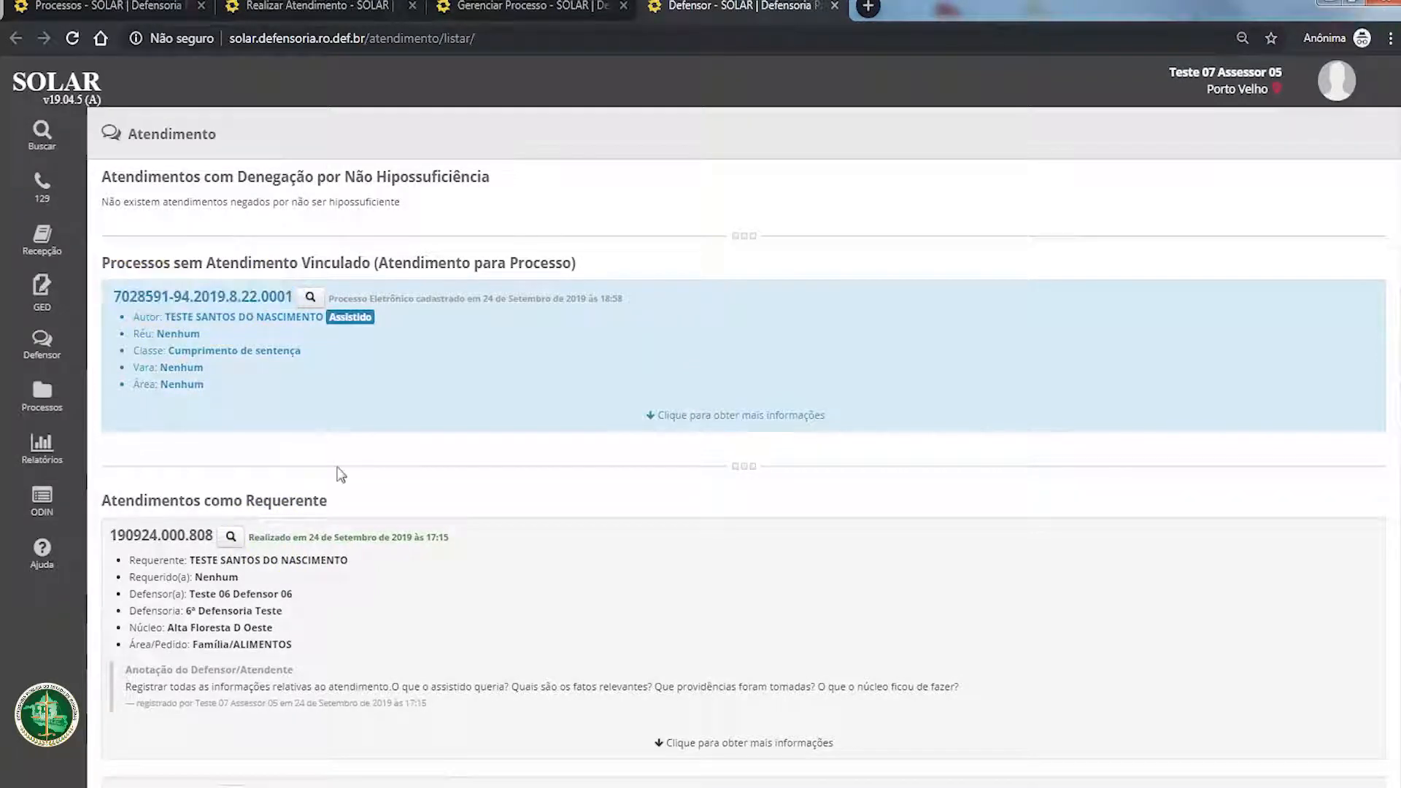
Step: Expand the attendance held on 24 September 2019 to examine its linked processes, and collapse it again
{"action": "scroll", "coordinate": [340, 474], "scroll_direction": "down", "scroll_amount": 1}
{"action": "left_click_drag", "start_coordinate": [108, 440], "coordinate": [197, 441]}
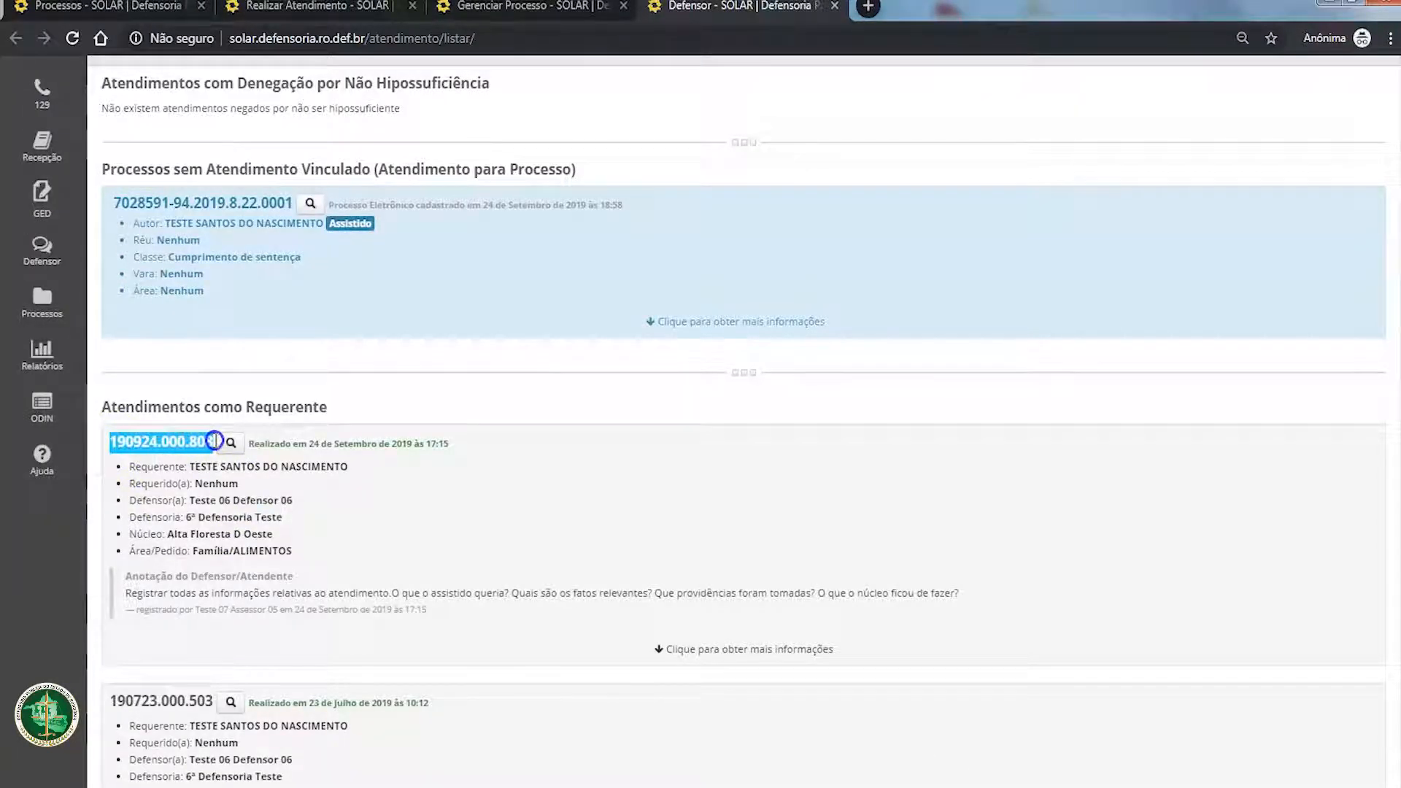
{"action": "left_click", "coordinate": [751, 648]}
{"action": "scroll", "coordinate": [387, 647], "scroll_direction": "down", "scroll_amount": 1}
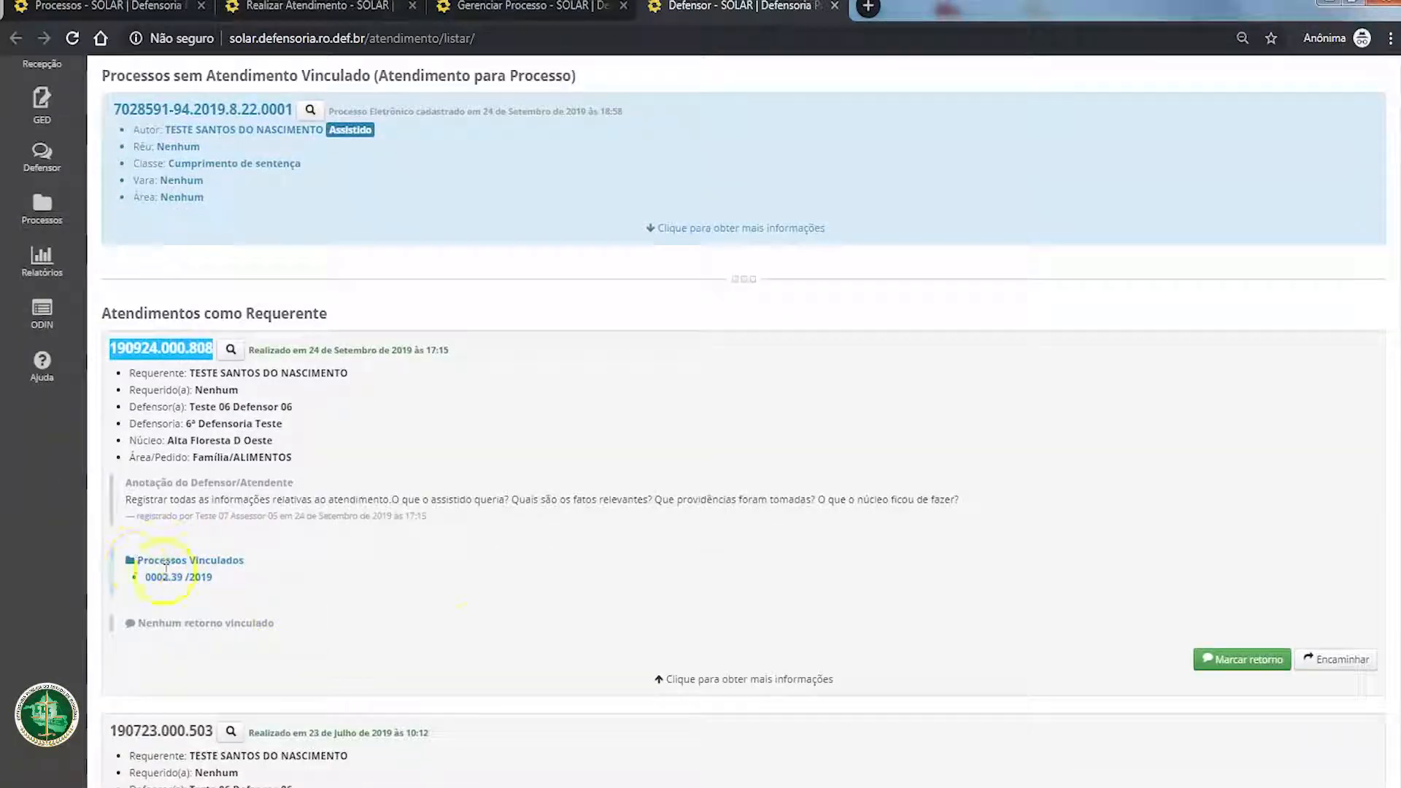
{"action": "left_click", "coordinate": [753, 682]}
{"action": "scroll", "coordinate": [210, 316], "scroll_direction": "down", "scroll_amount": 2}
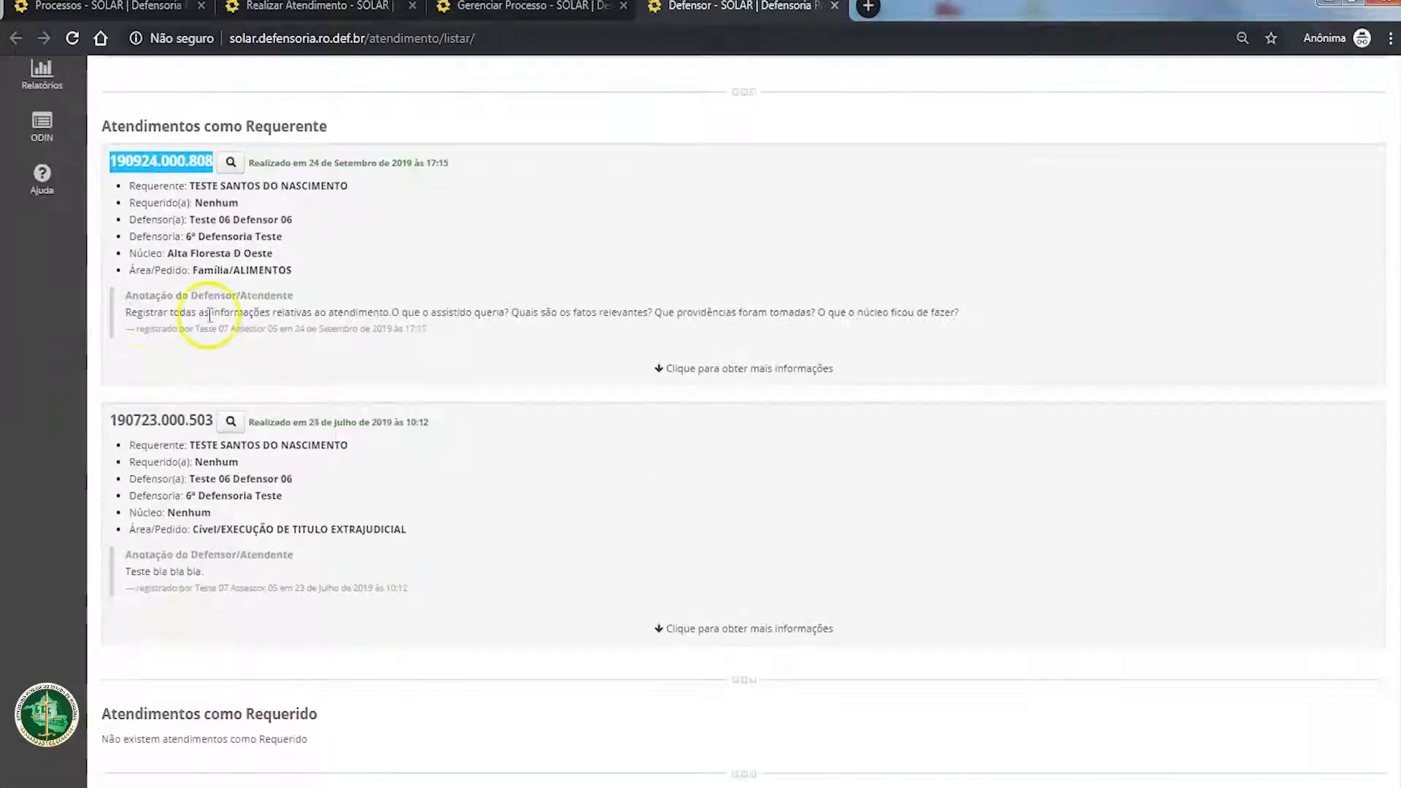
{"action": "left_click", "coordinate": [699, 369]}
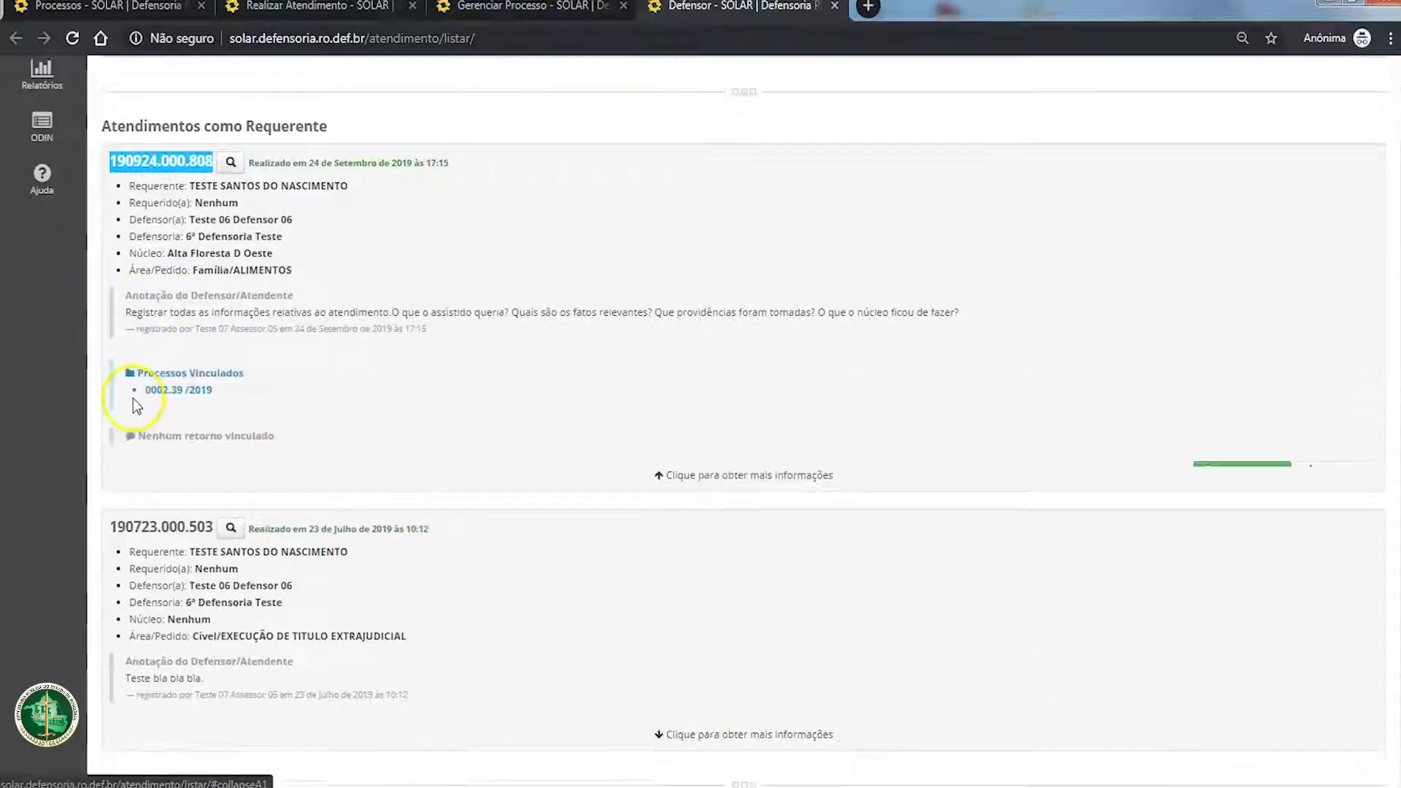
{"action": "left_click_drag", "start_coordinate": [245, 405], "coordinate": [115, 362]}
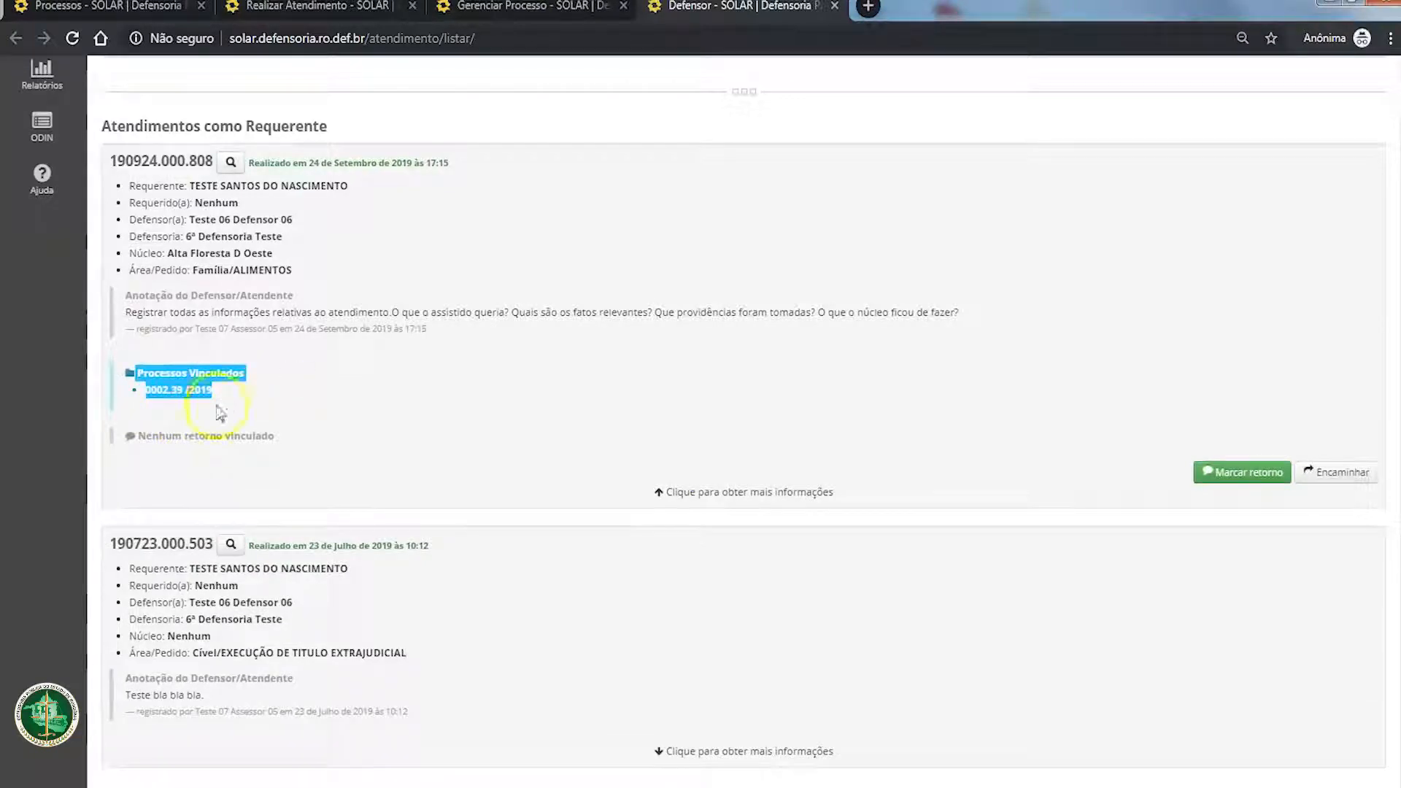
{"action": "left_click", "coordinate": [237, 321]}
{"action": "left_click", "coordinate": [712, 493]}
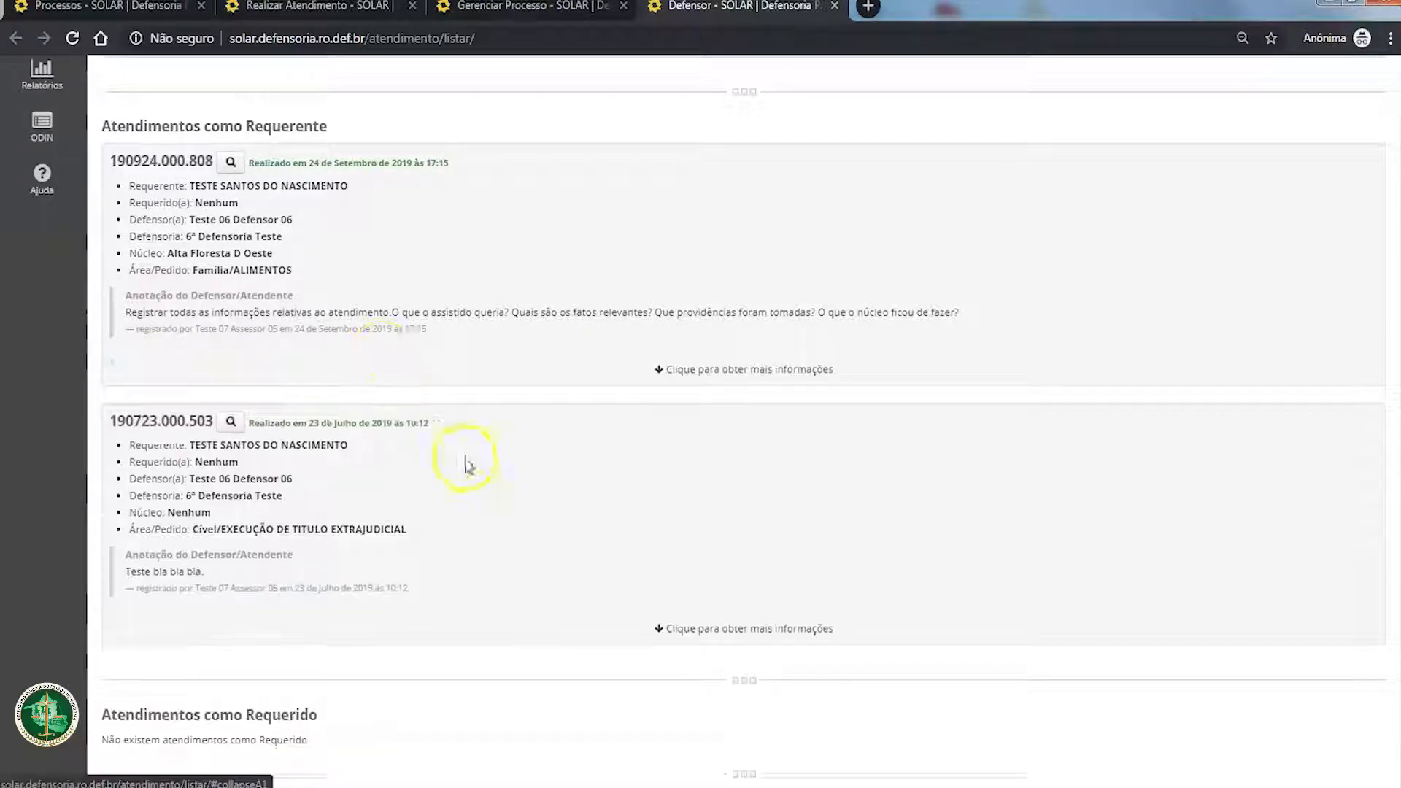
Step: Expand the attendance held on 23 July 2019 to check for linked processes and returns, and collapse it again
{"action": "scroll", "coordinate": [464, 605], "scroll_direction": "down", "scroll_amount": 2}
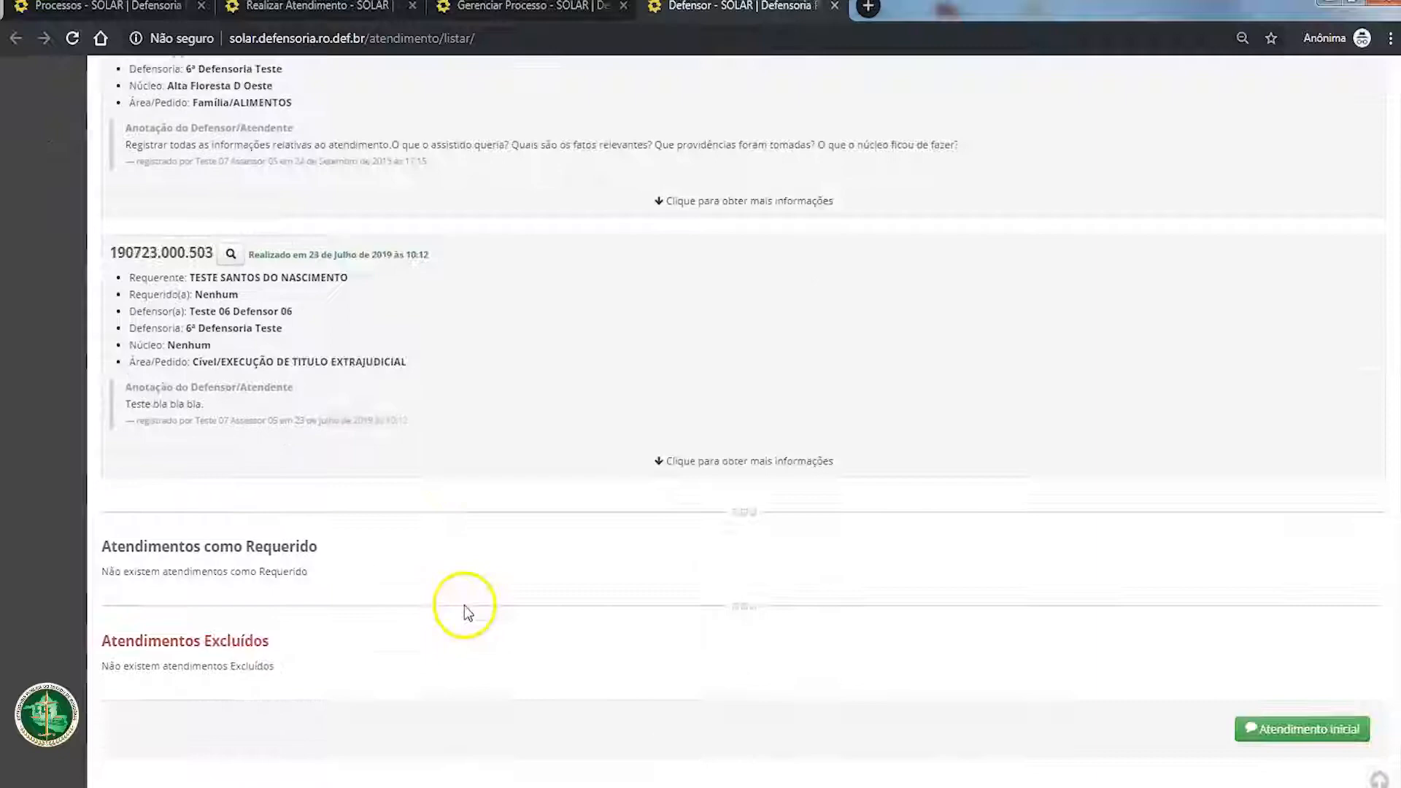
{"action": "left_click", "coordinate": [682, 461]}
{"action": "left_click_drag", "start_coordinate": [276, 461], "coordinate": [155, 460]}
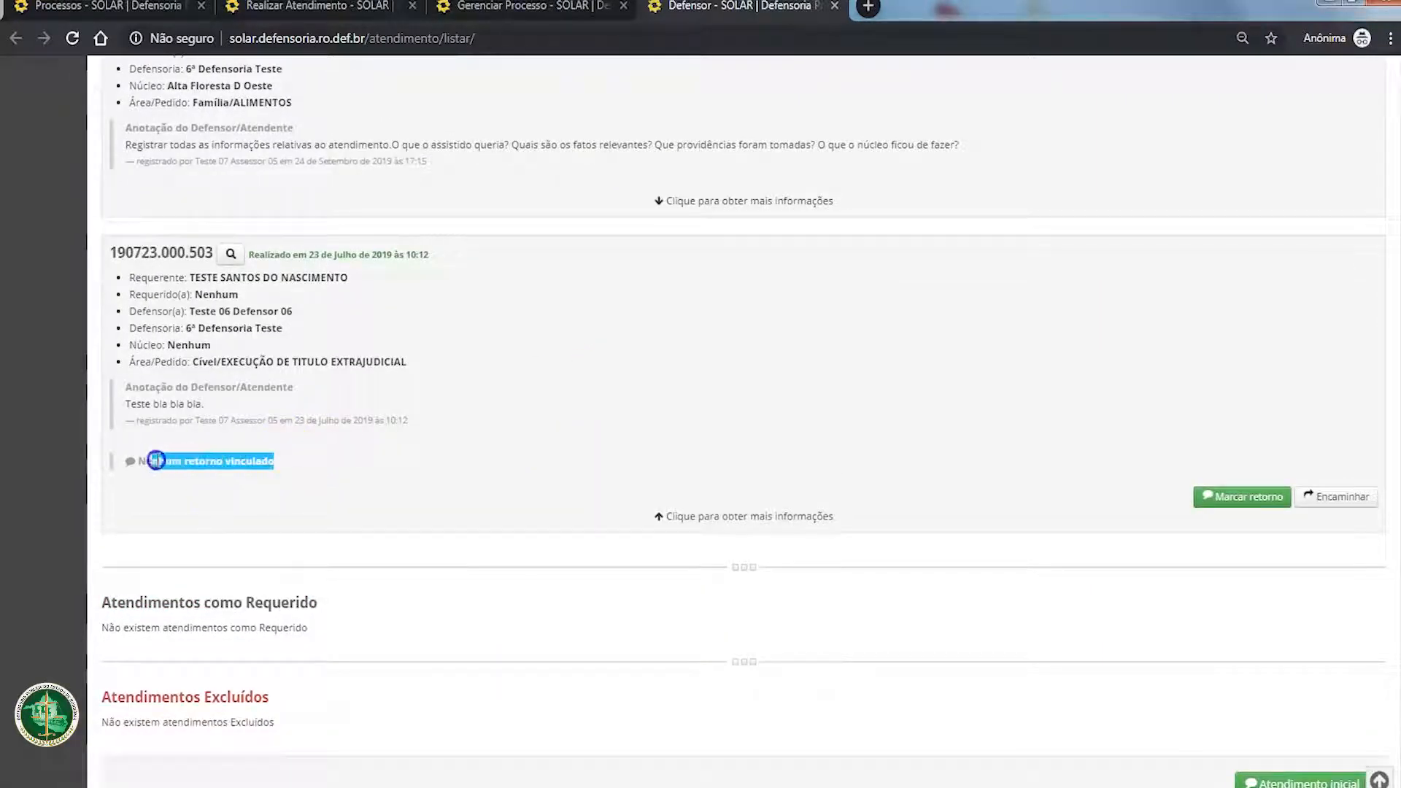
{"action": "left_click", "coordinate": [741, 514]}
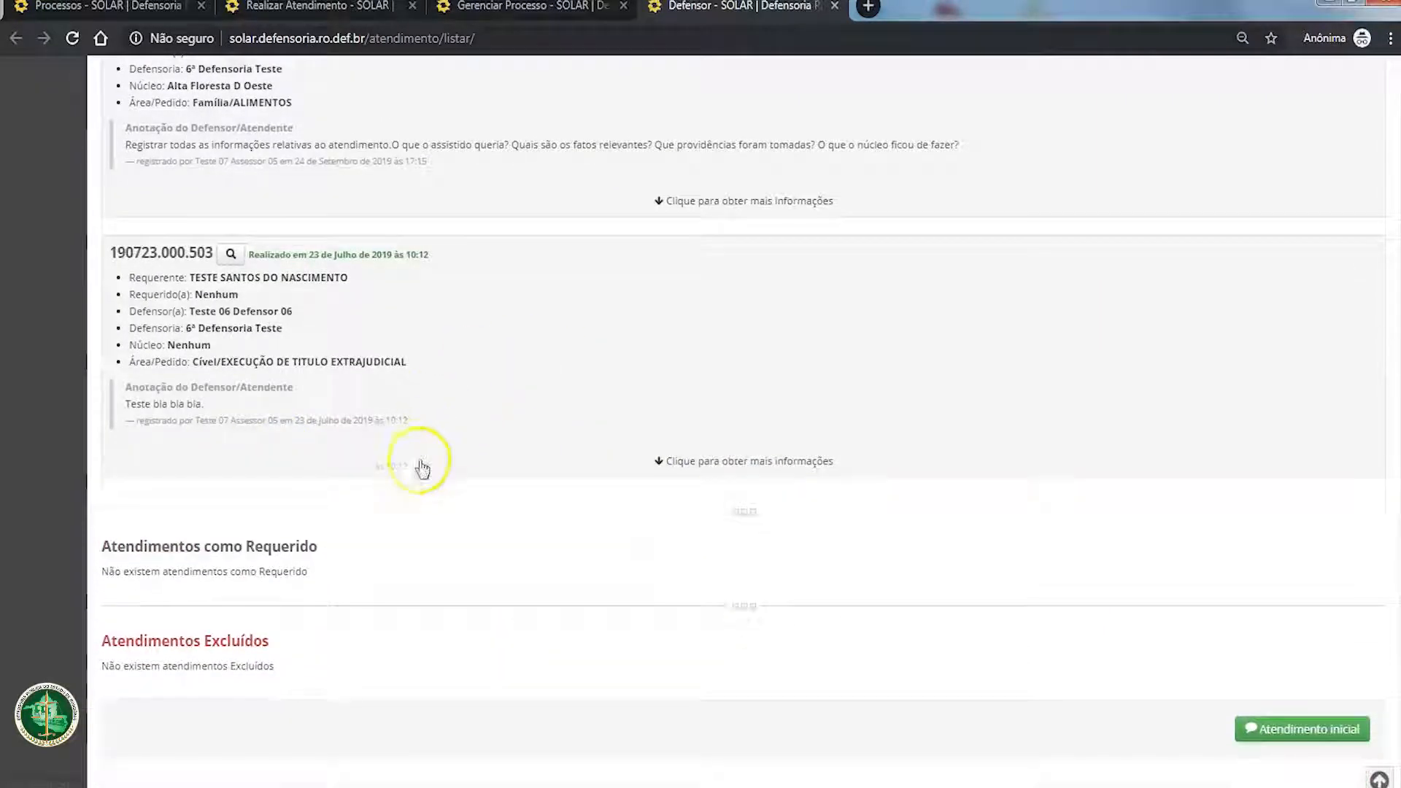
{"action": "scroll", "coordinate": [418, 465], "scroll_direction": "up", "scroll_amount": 4}
{"action": "scroll", "coordinate": [419, 462], "scroll_direction": "up", "scroll_amount": 3}
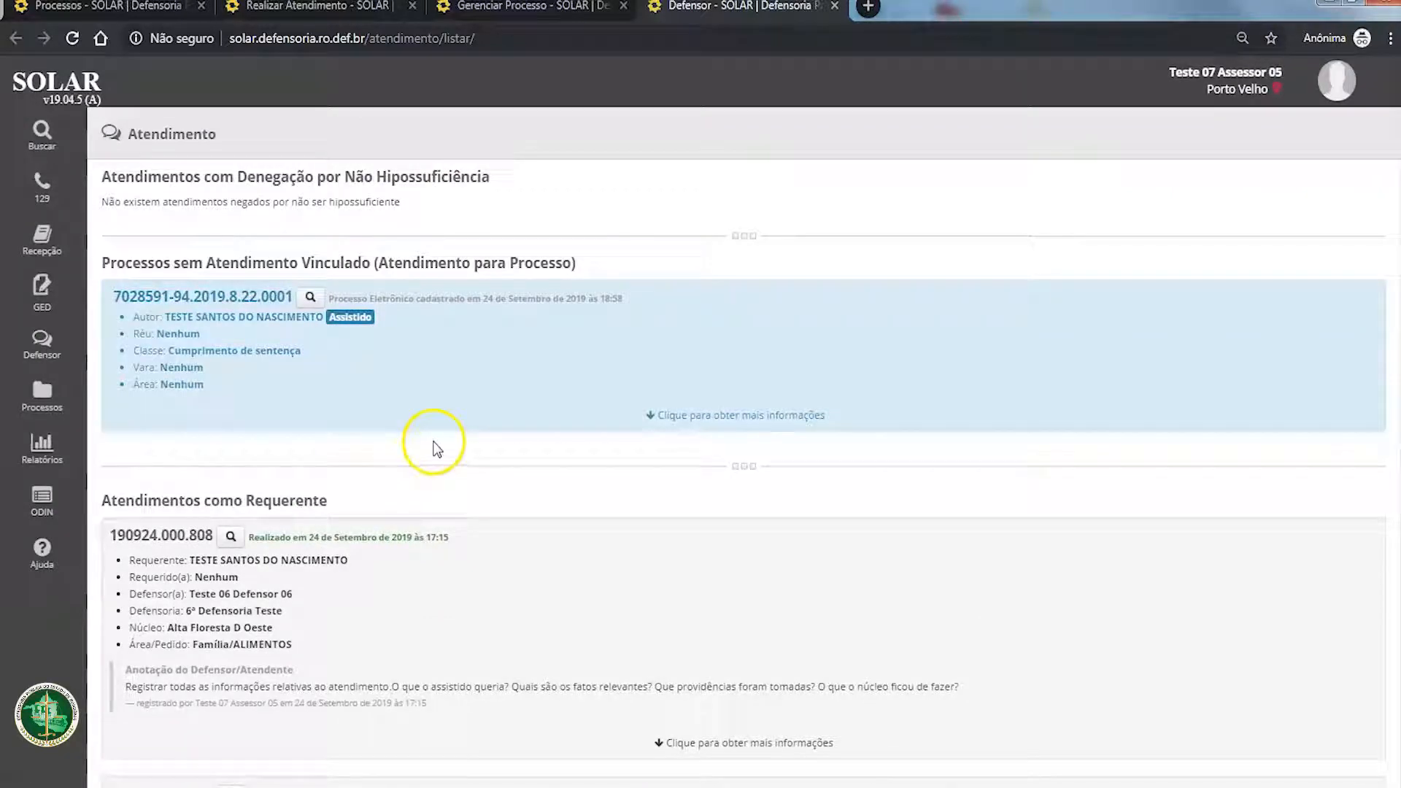
Step: Examine the data of the process without linked attendance, including its expanded details and scheduling option, and collapse it again
{"action": "left_click_drag", "start_coordinate": [206, 386], "coordinate": [105, 297]}
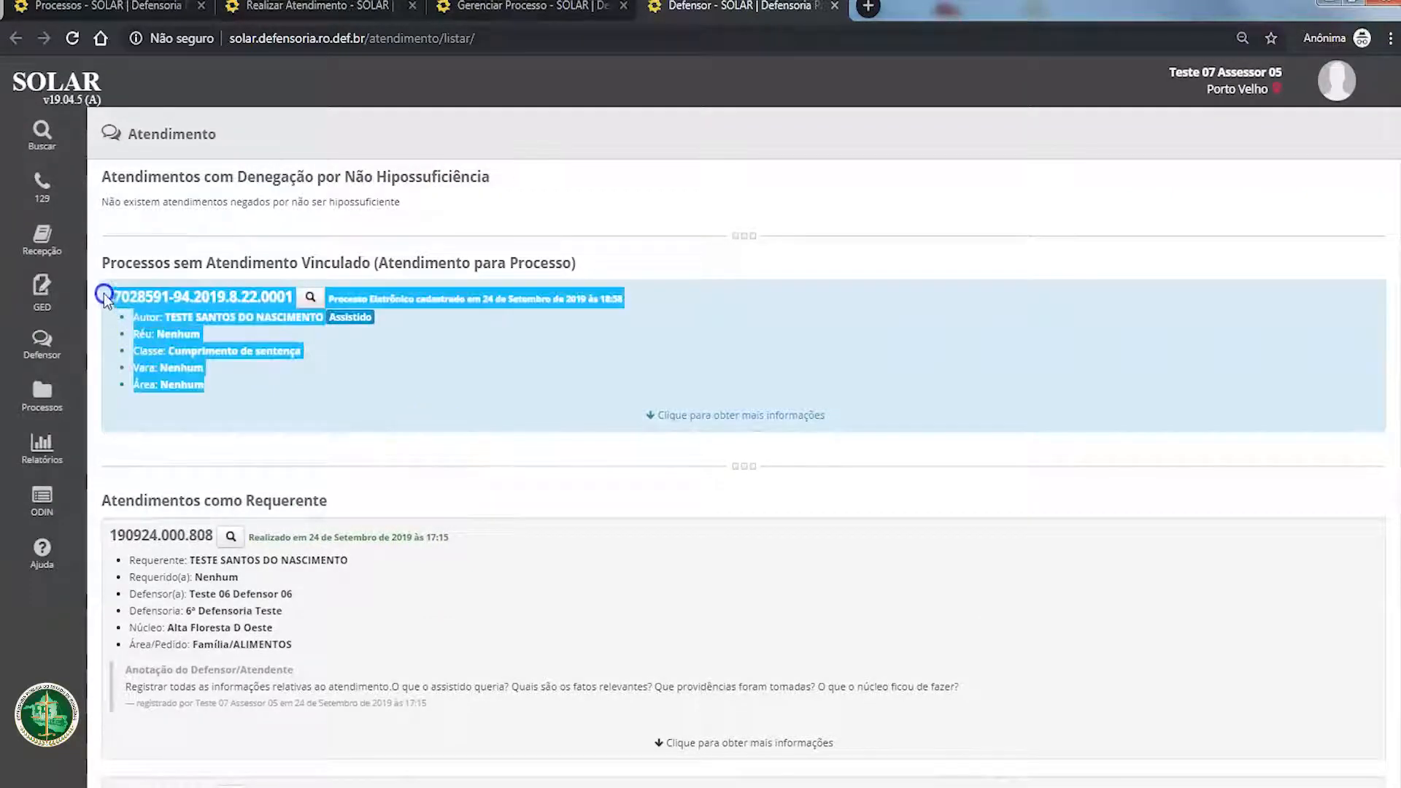
{"action": "left_click_drag", "start_coordinate": [247, 385], "coordinate": [116, 286]}
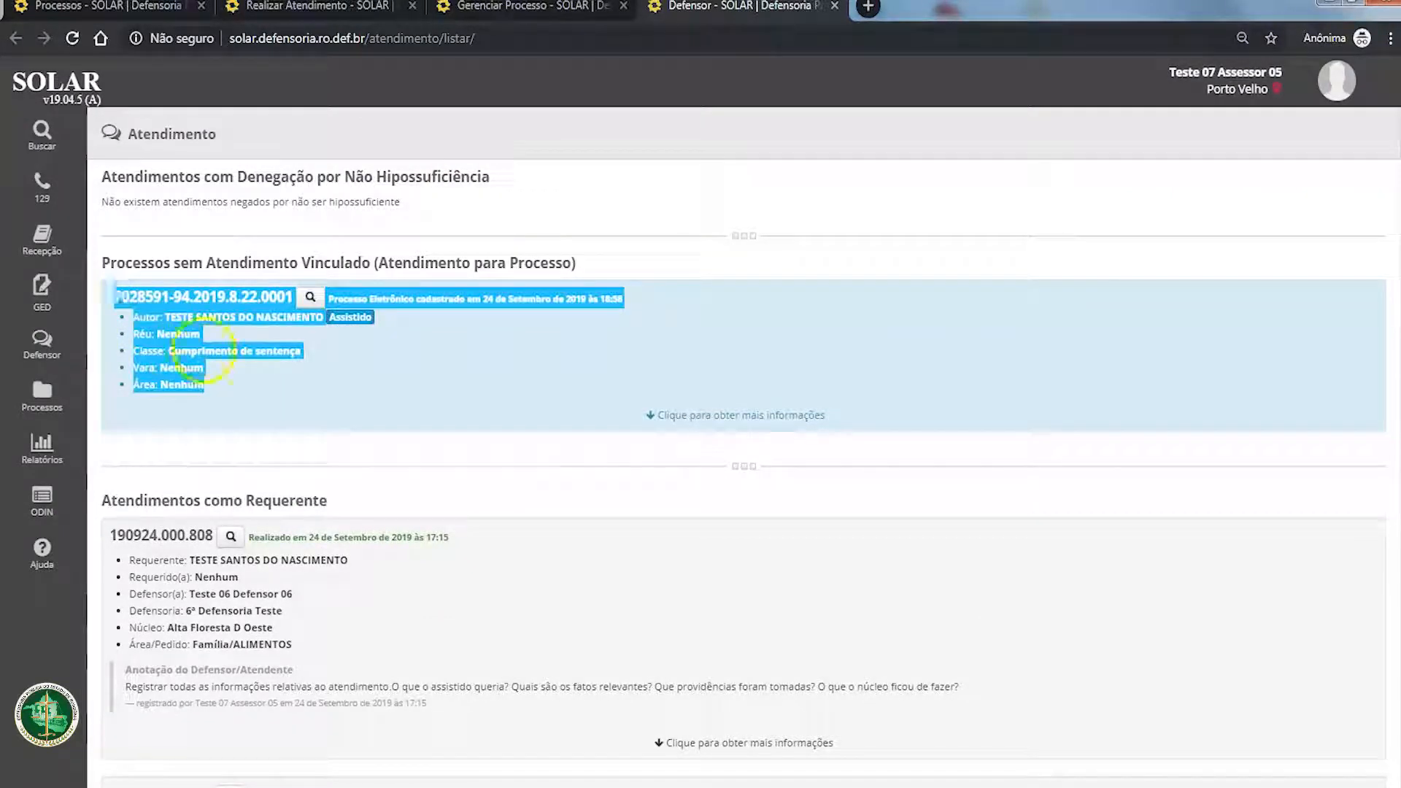
{"action": "left_click", "coordinate": [225, 390]}
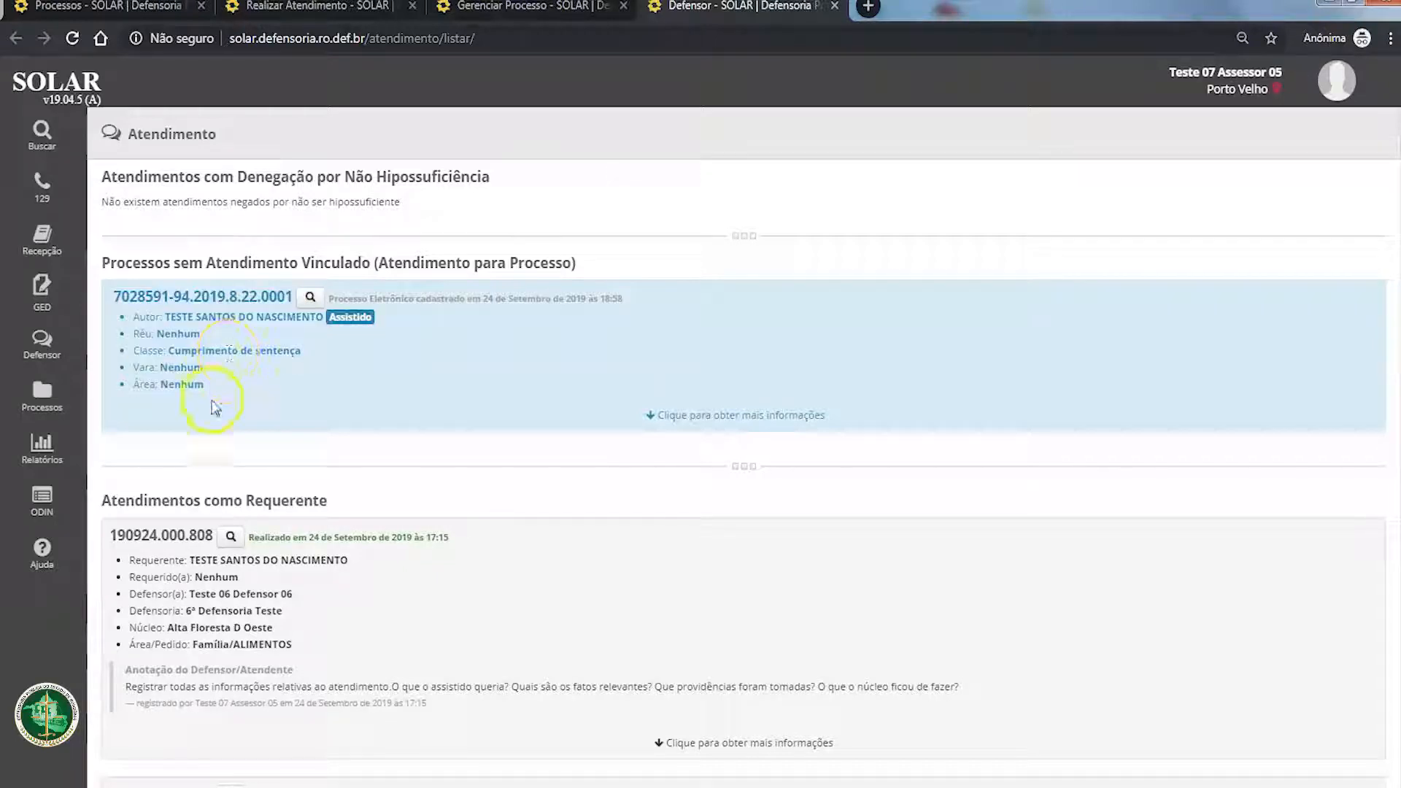
{"action": "left_click_drag", "start_coordinate": [214, 406], "coordinate": [340, 324]}
{"action": "left_click", "coordinate": [226, 363]}
{"action": "left_click", "coordinate": [519, 353]}
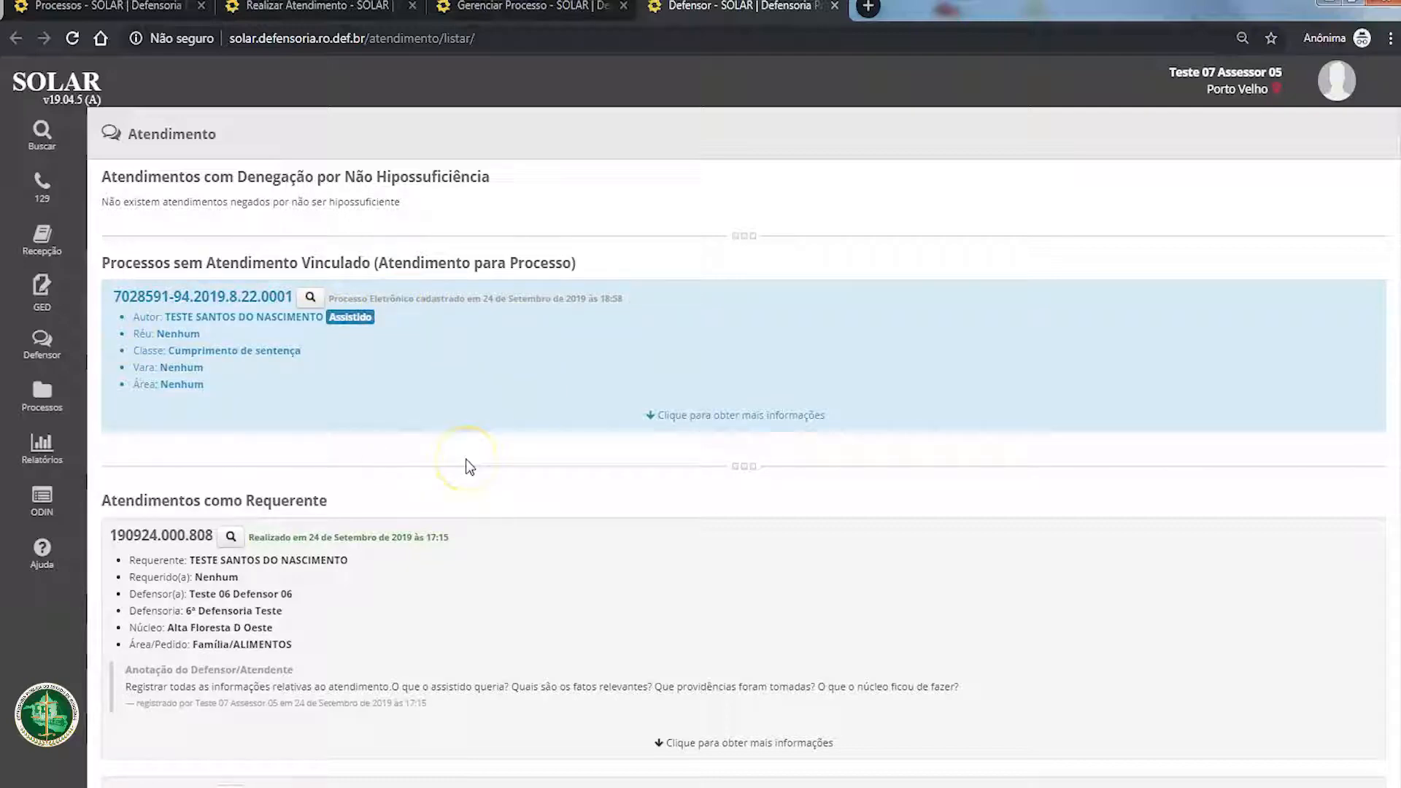
{"action": "scroll", "coordinate": [465, 458], "scroll_direction": "down", "scroll_amount": 2}
{"action": "scroll", "coordinate": [465, 467], "scroll_direction": "down", "scroll_amount": 2}
{"action": "scroll", "coordinate": [282, 353], "scroll_direction": "up", "scroll_amount": 5}
{"action": "left_click_drag", "start_coordinate": [223, 385], "coordinate": [117, 302]}
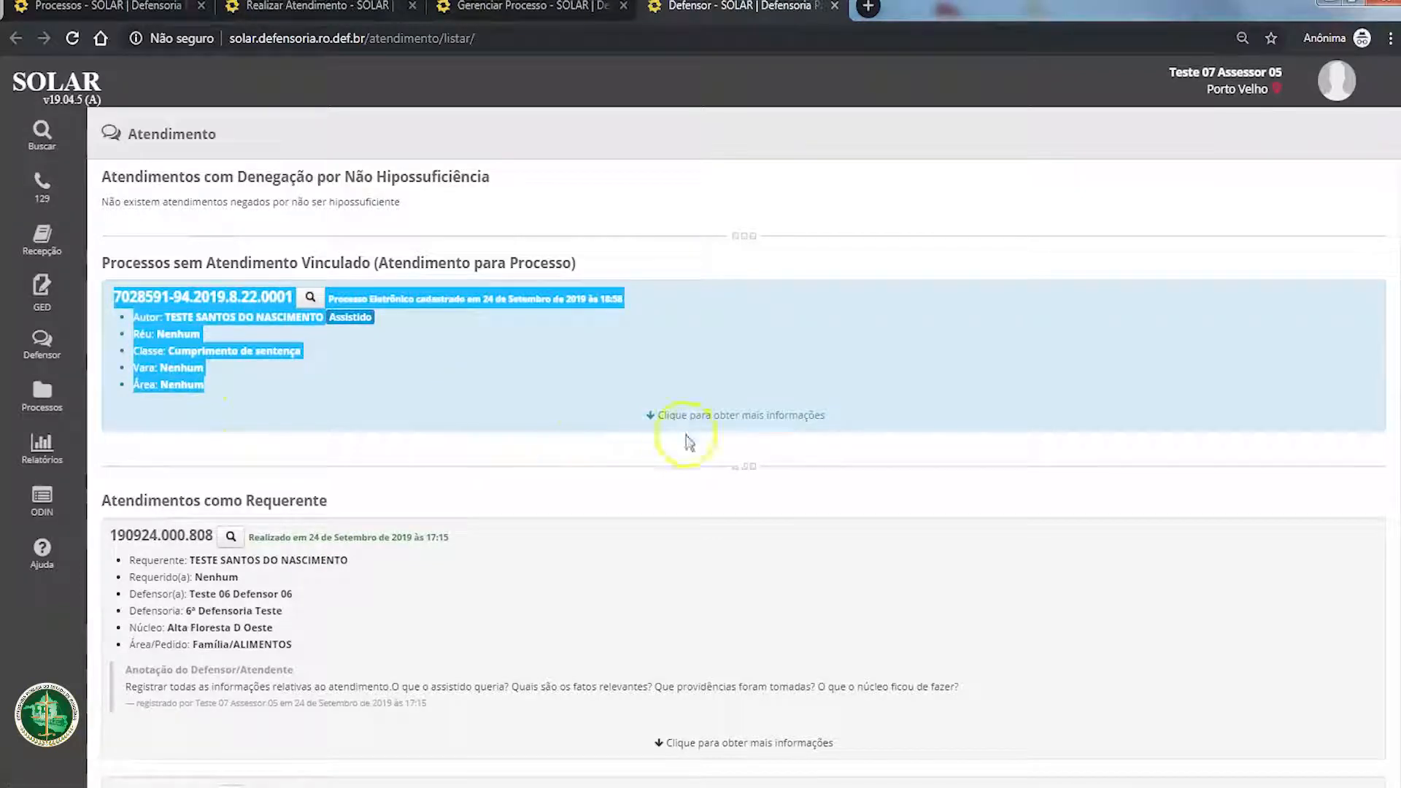
{"action": "left_click", "coordinate": [741, 415]}
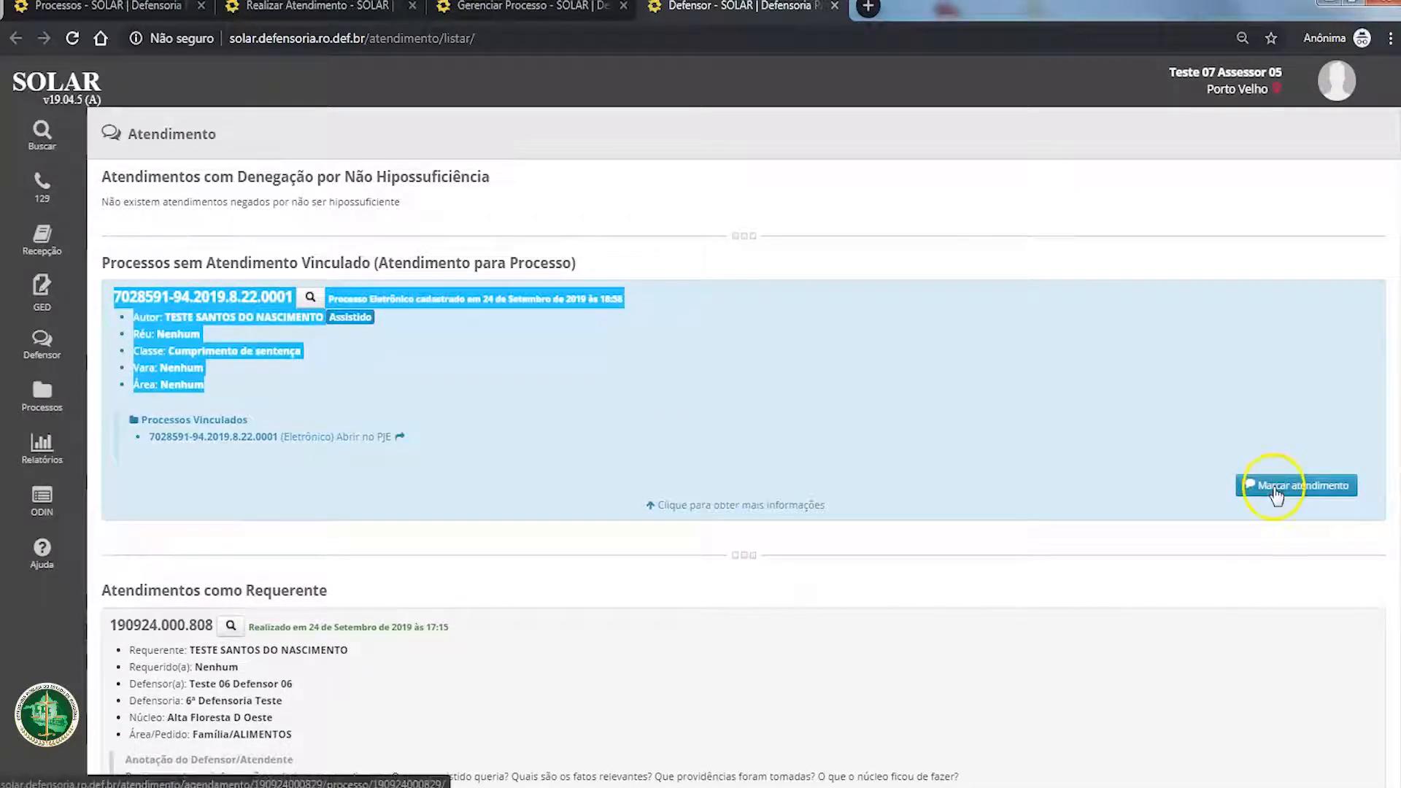
{"action": "left_click", "coordinate": [693, 503]}
Step: Recheck the 23 July 2019 attendance for a linked process, and compare it with the process without linked attendance
{"action": "scroll", "coordinate": [356, 376], "scroll_direction": "down", "scroll_amount": 5}
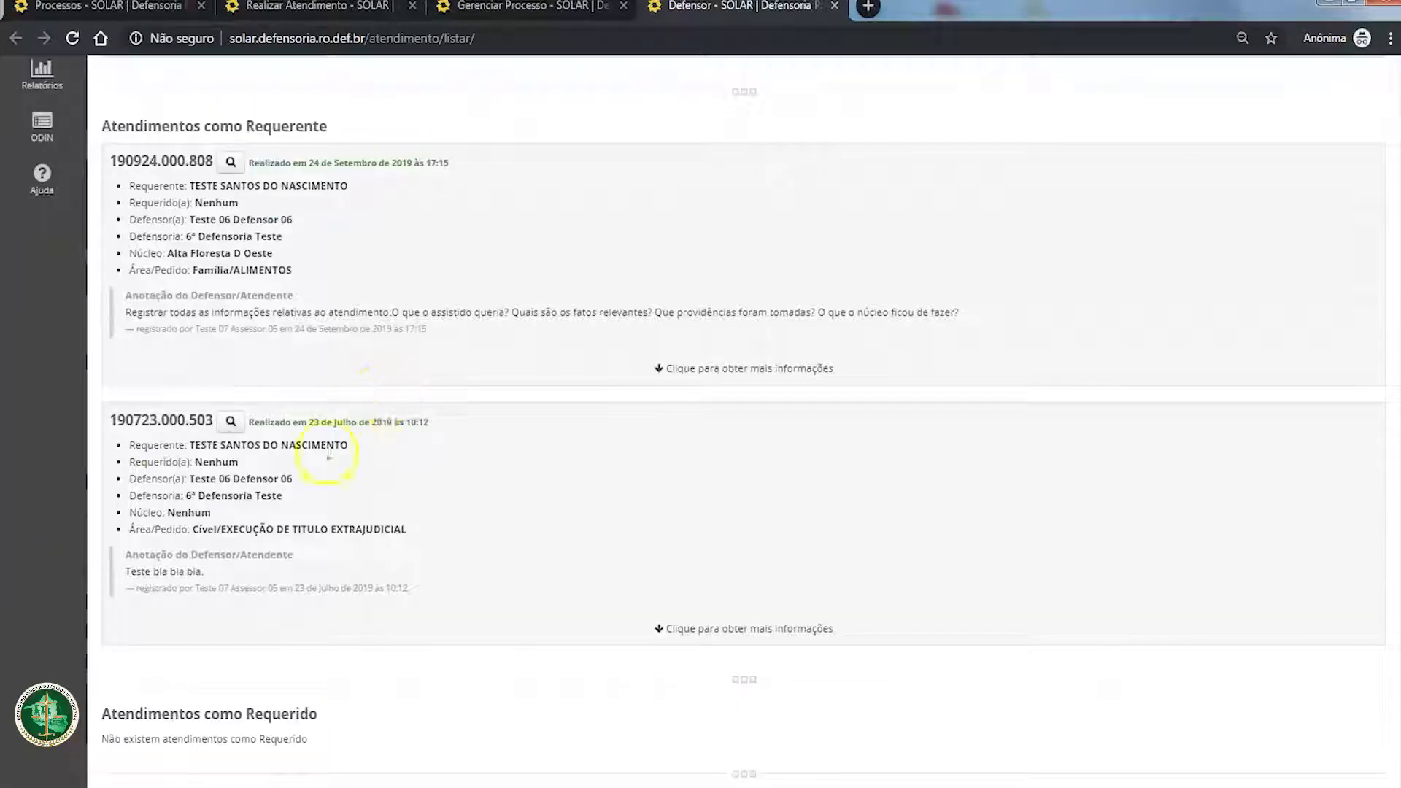
{"action": "left_click_drag", "start_coordinate": [109, 420], "coordinate": [457, 607]}
{"action": "left_click", "coordinate": [590, 604]}
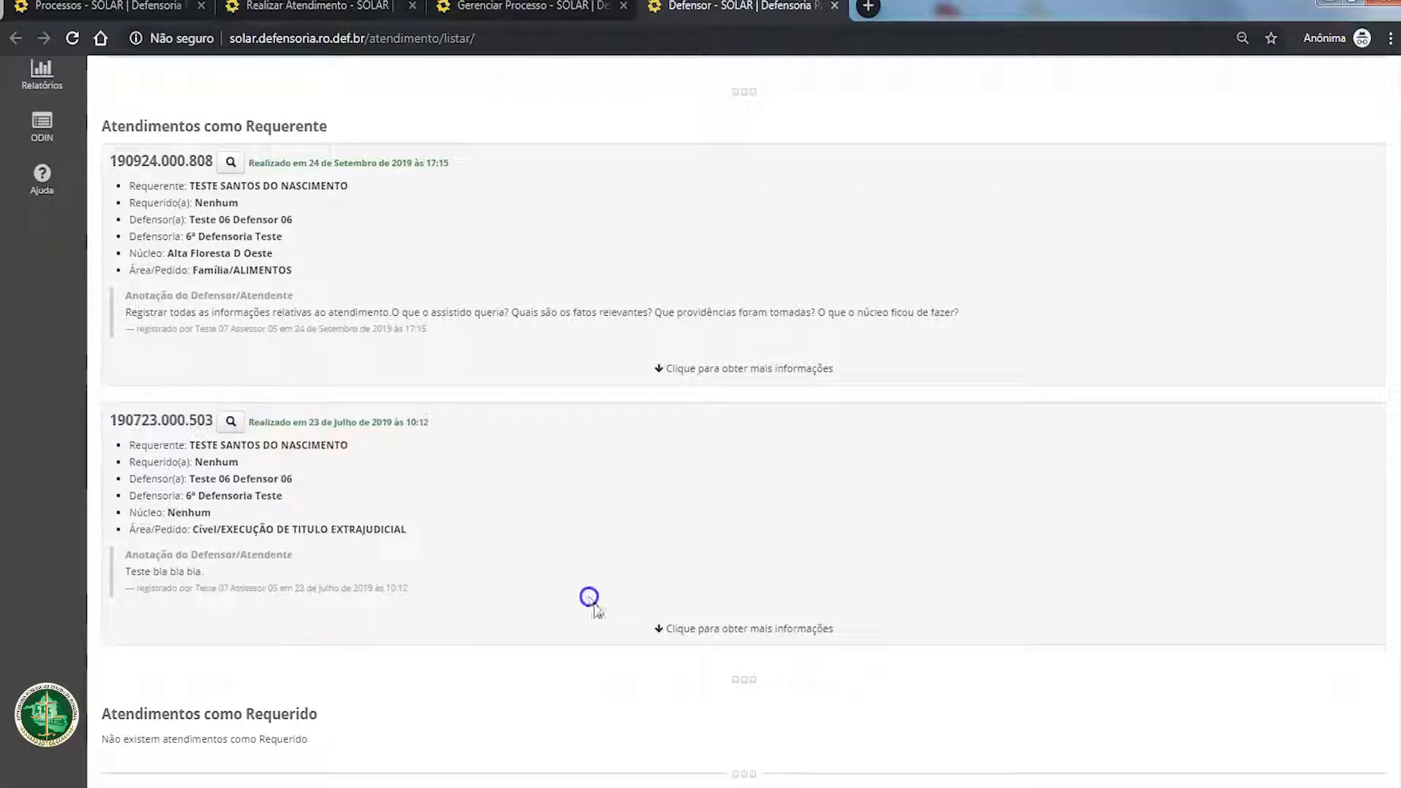
{"action": "left_click", "coordinate": [756, 628]}
{"action": "scroll", "coordinate": [975, 646], "scroll_direction": "down", "scroll_amount": 2}
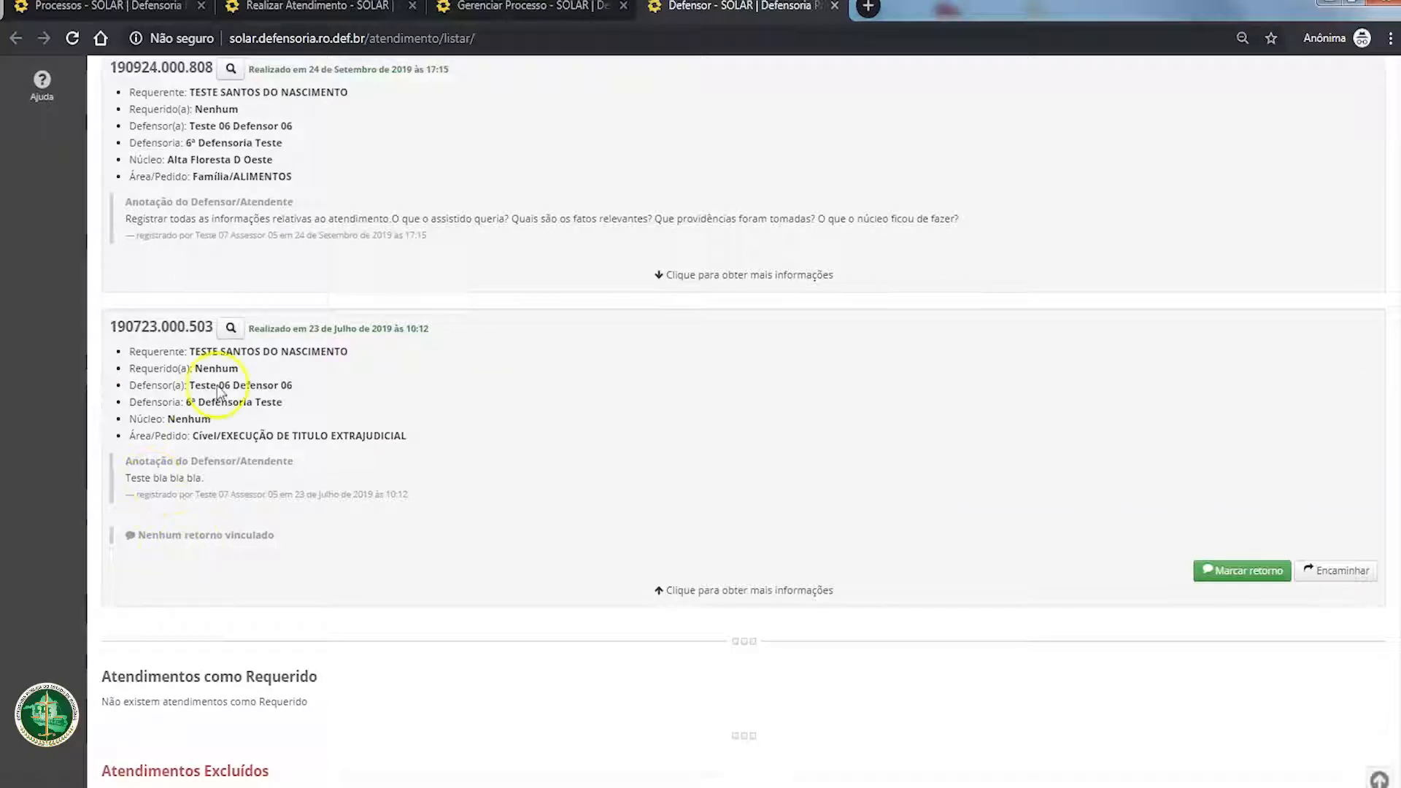
{"action": "left_click", "coordinate": [467, 452]}
{"action": "scroll", "coordinate": [510, 511], "scroll_direction": "up", "scroll_amount": 2}
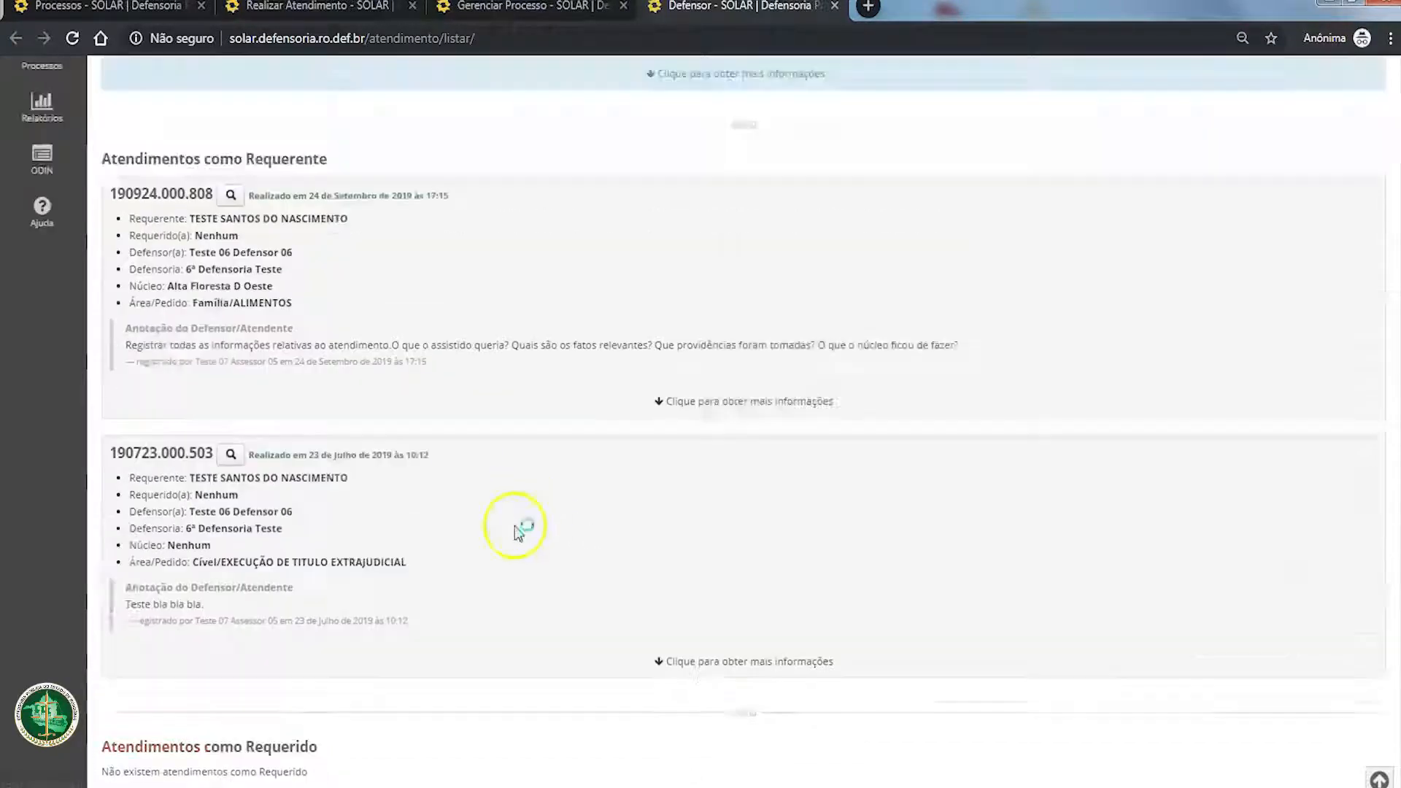
{"action": "scroll", "coordinate": [251, 561], "scroll_direction": "up", "scroll_amount": 4}
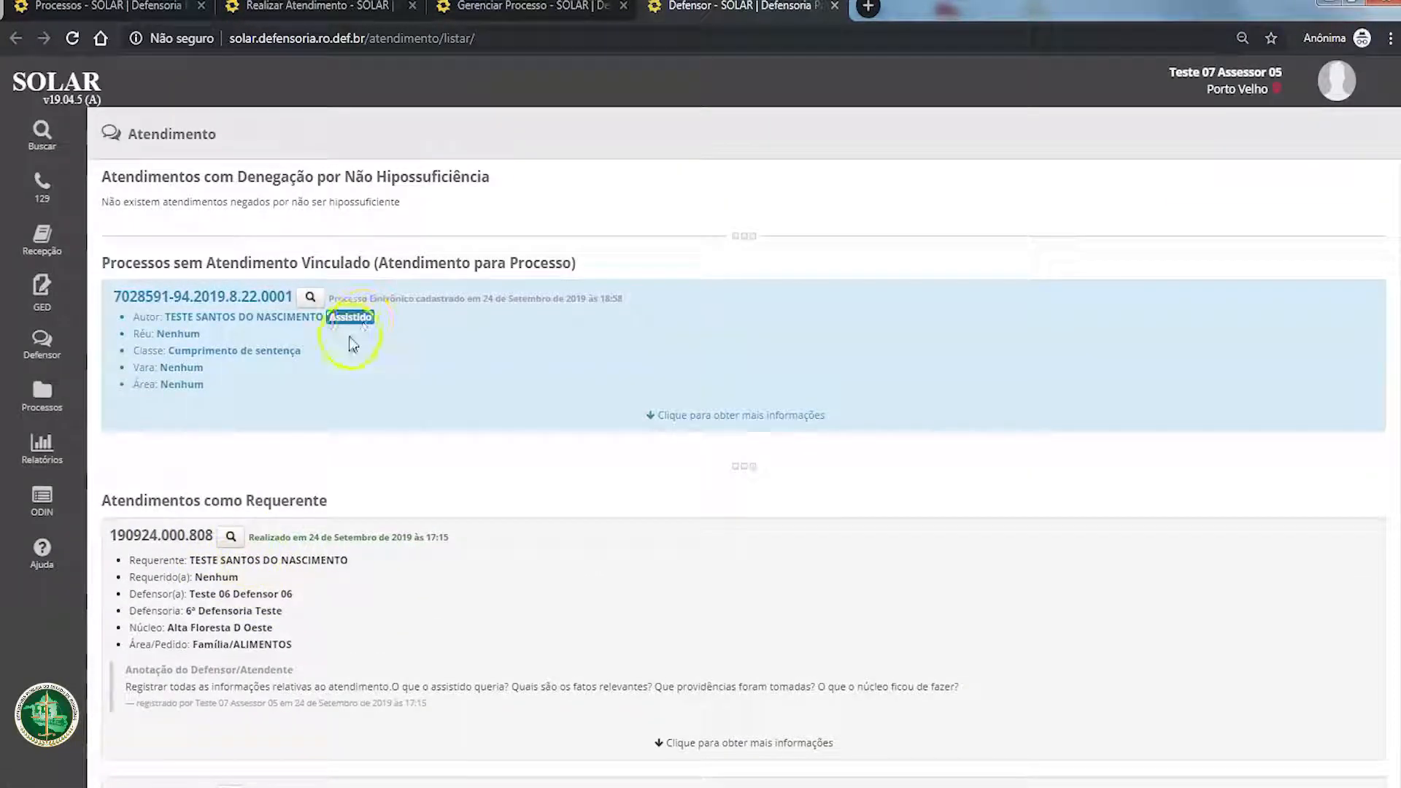
Step: Open the attendance held on 23 July 2019, review its history, and show its Outros section
{"action": "scroll", "coordinate": [245, 345], "scroll_direction": "down", "scroll_amount": 4}
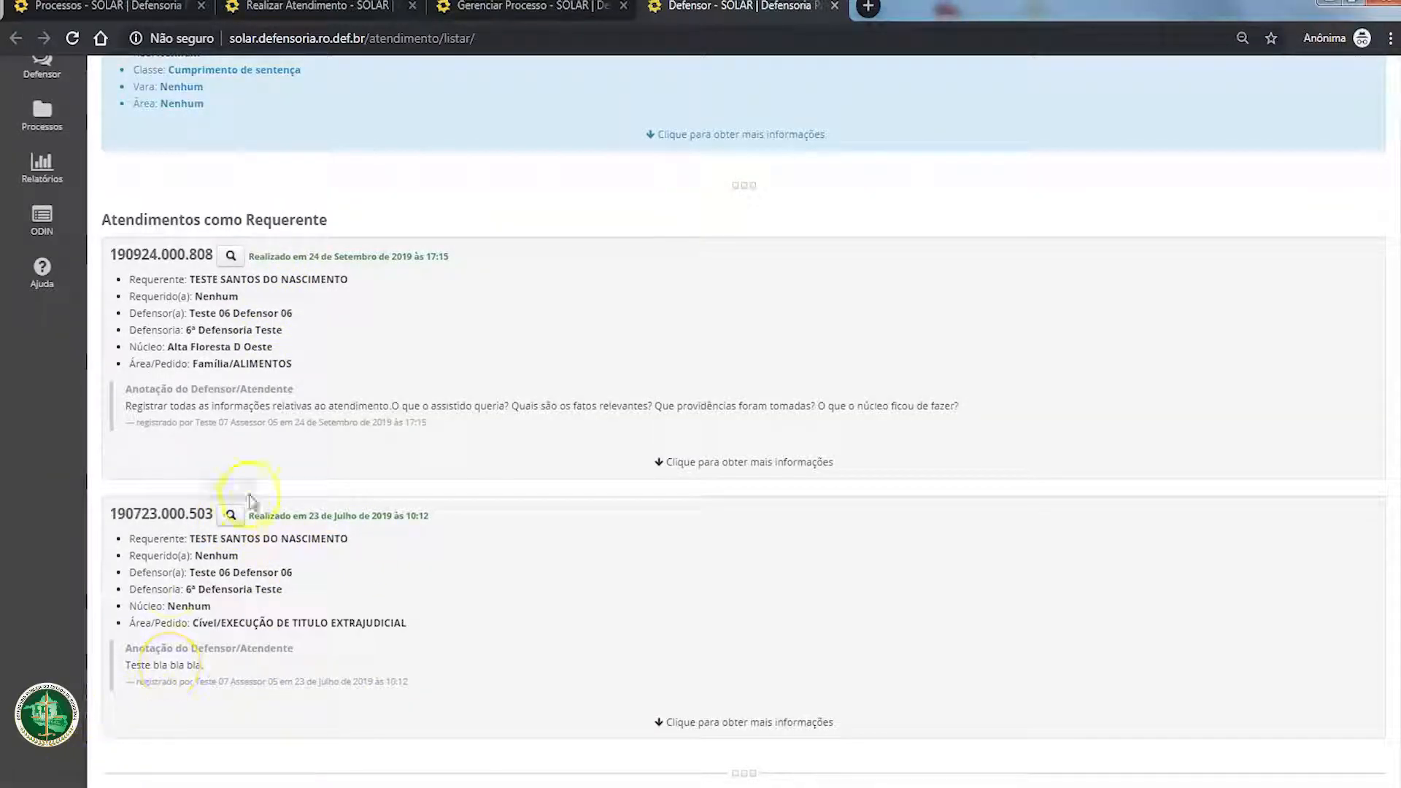
{"action": "left_click_drag", "start_coordinate": [111, 511], "coordinate": [215, 506]}
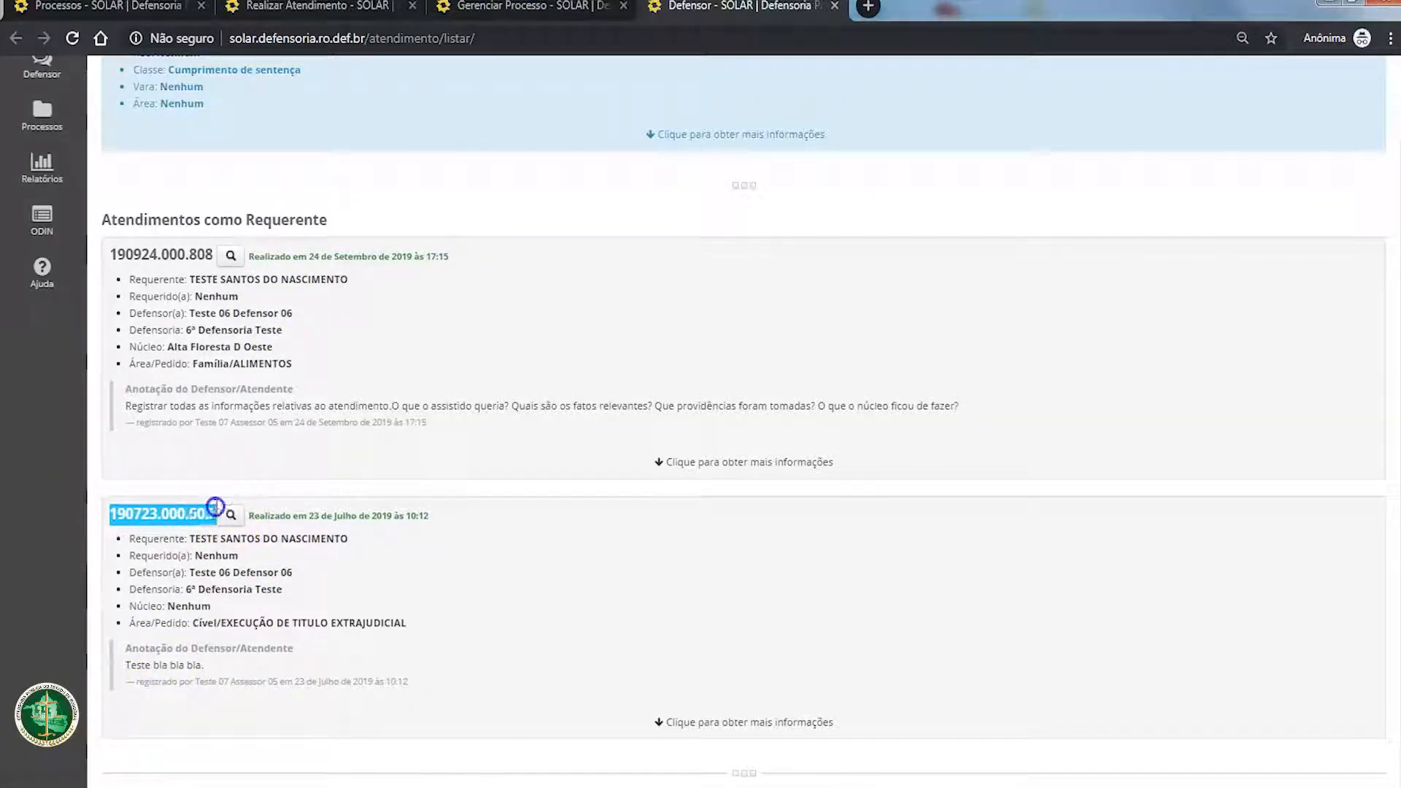
{"action": "left_click", "coordinate": [230, 515]}
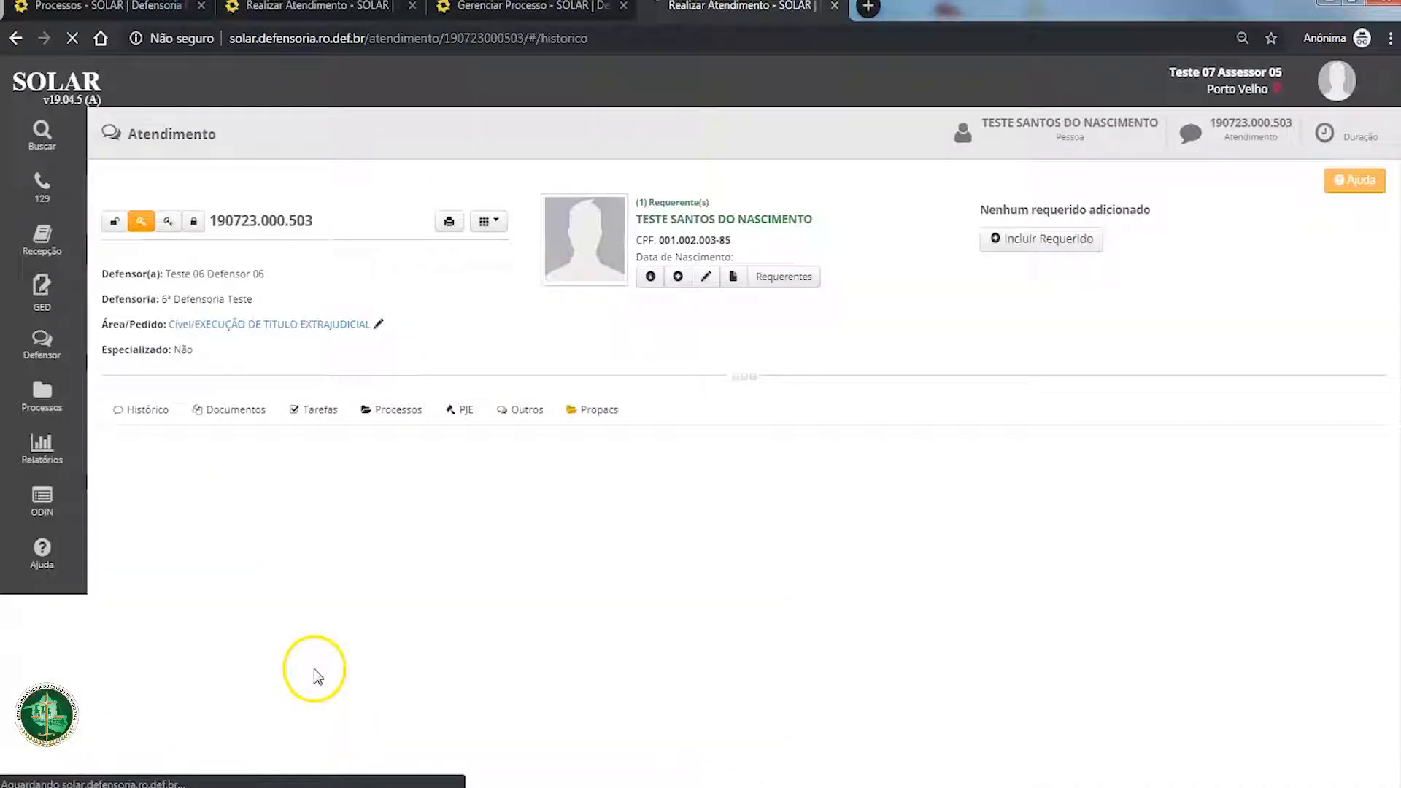
{"action": "scroll", "coordinate": [420, 568], "scroll_direction": "down", "scroll_amount": 1}
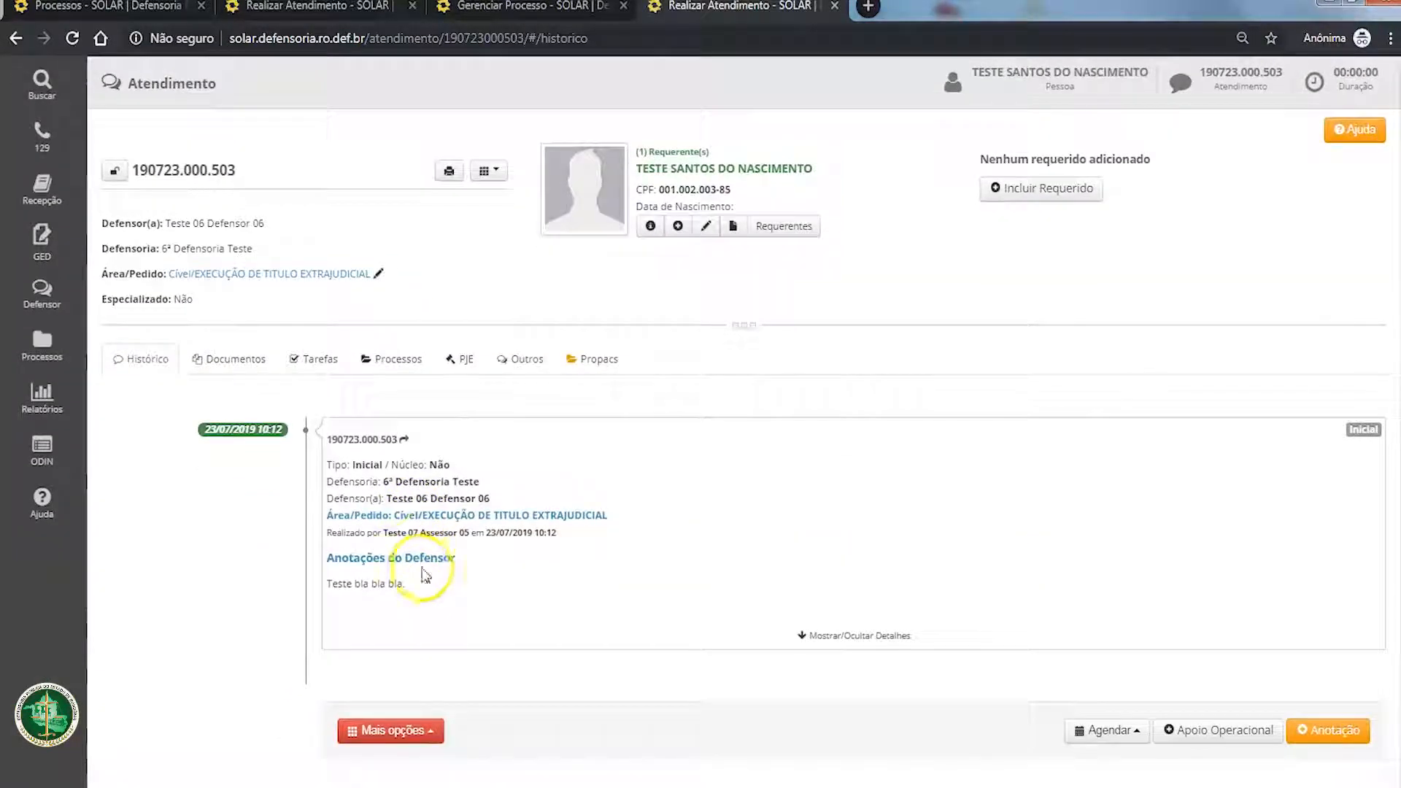
{"action": "scroll", "coordinate": [46, 763], "scroll_direction": "up", "scroll_amount": 1}
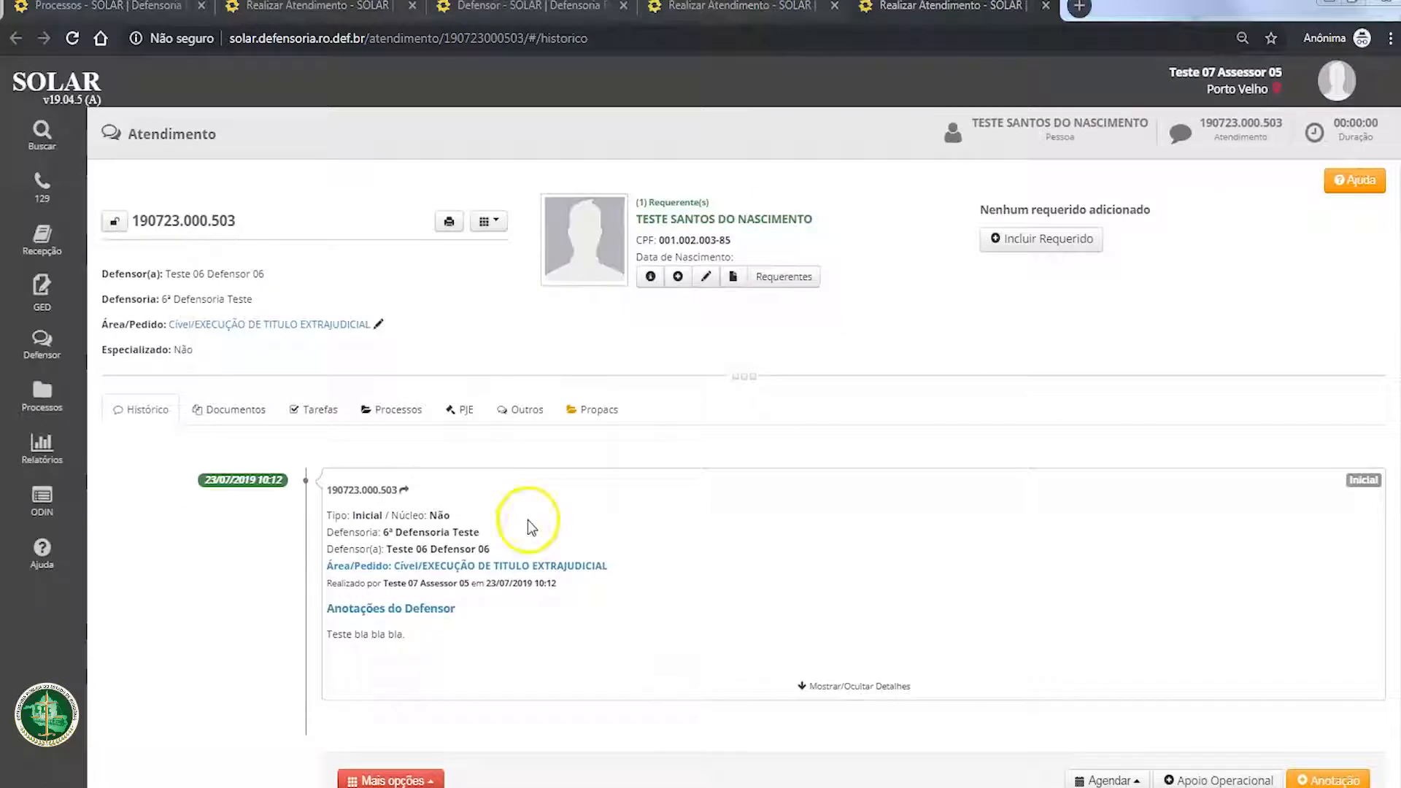
{"action": "left_click", "coordinate": [533, 413]}
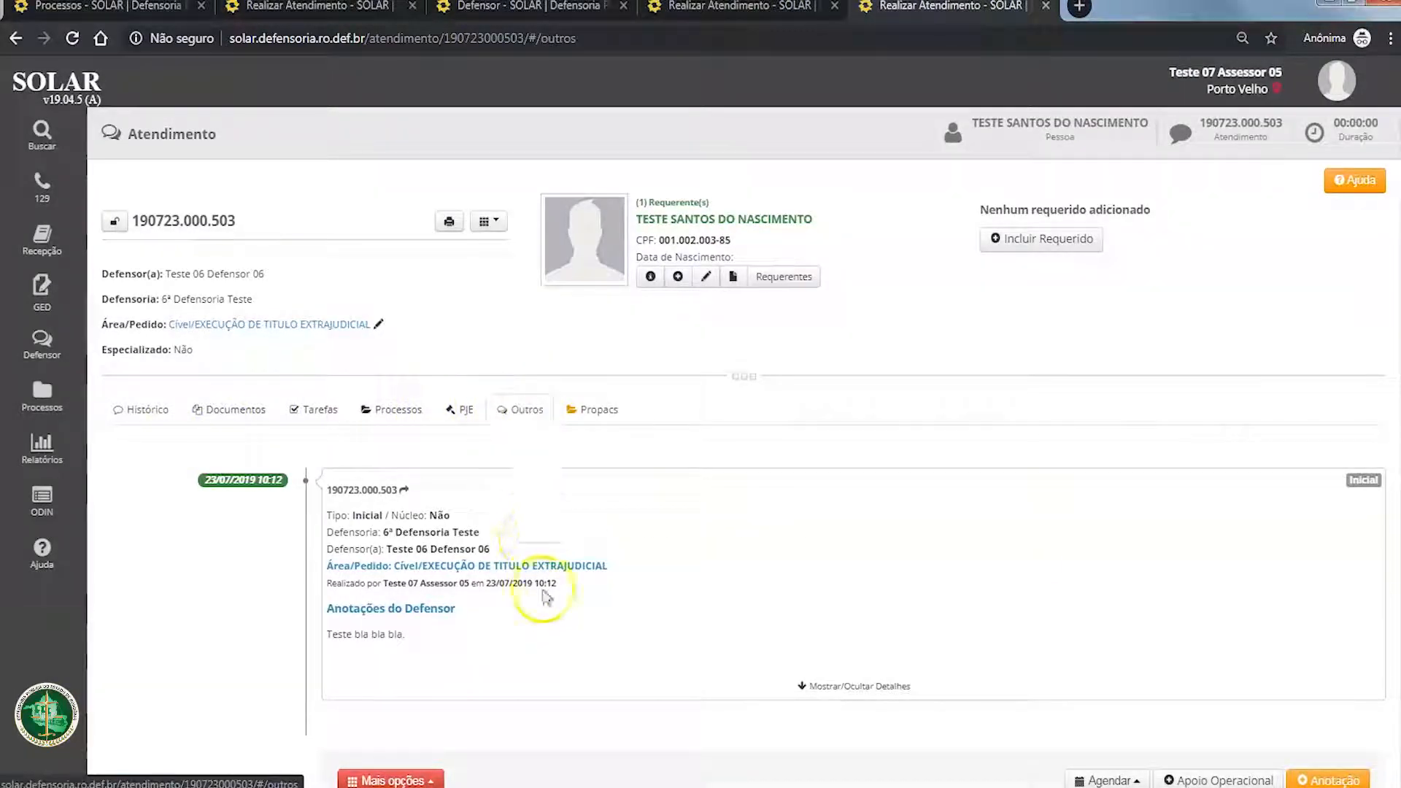
Step: Review the process without linked attendance and the other attendance as applicant in the Outros section
{"action": "scroll", "coordinate": [489, 566], "scroll_direction": "down", "scroll_amount": 4}
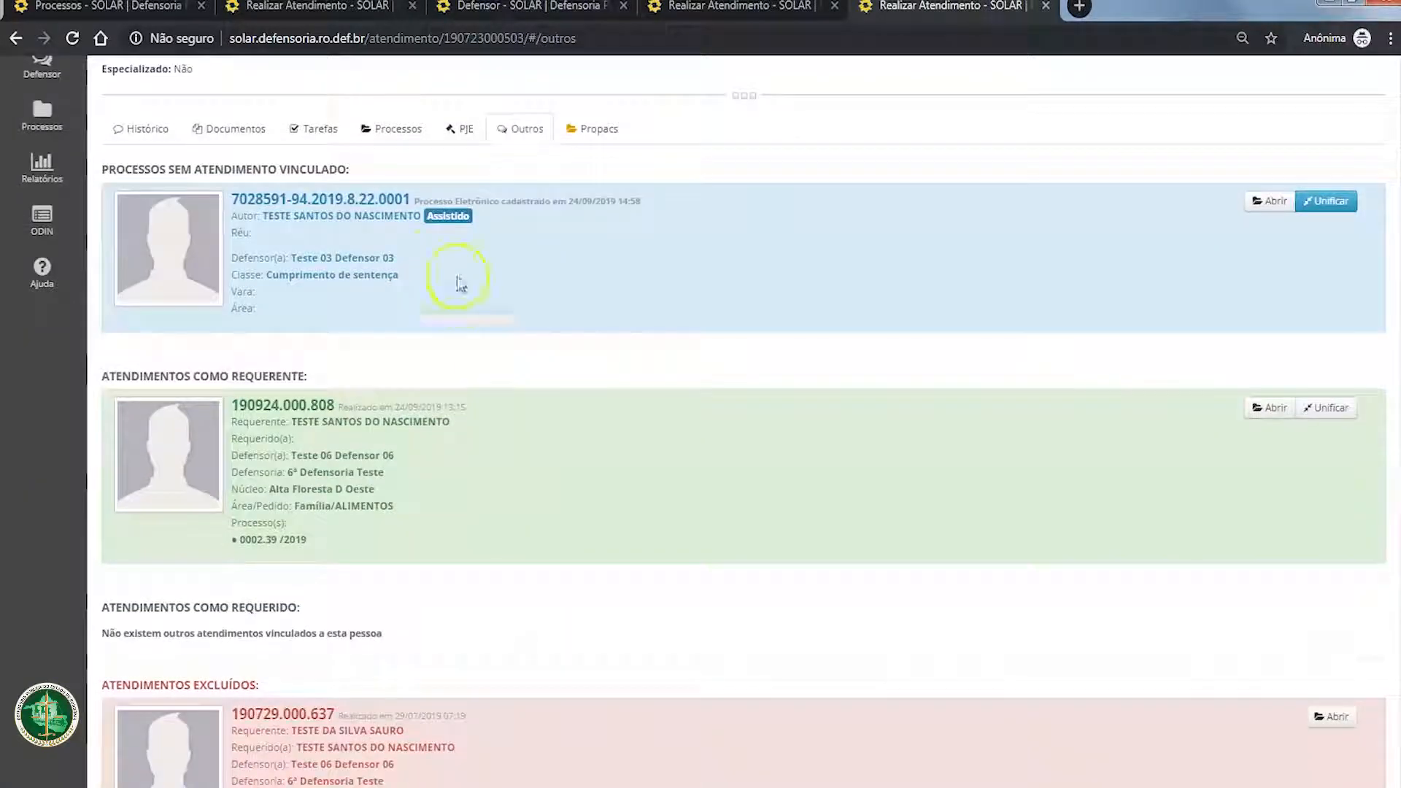
{"action": "scroll", "coordinate": [310, 417], "scroll_direction": "up", "scroll_amount": 1}
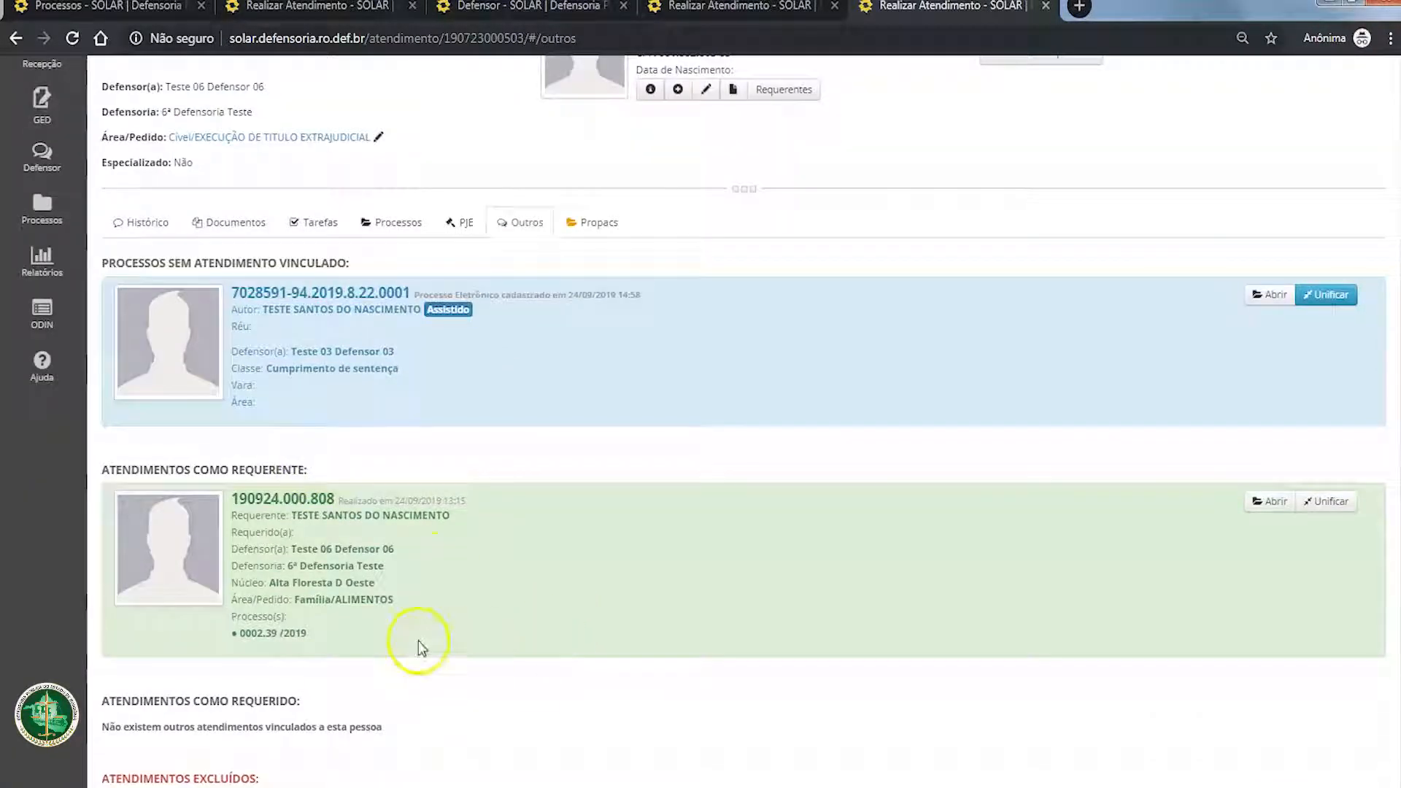
{"action": "left_click_drag", "start_coordinate": [418, 647], "coordinate": [104, 261]}
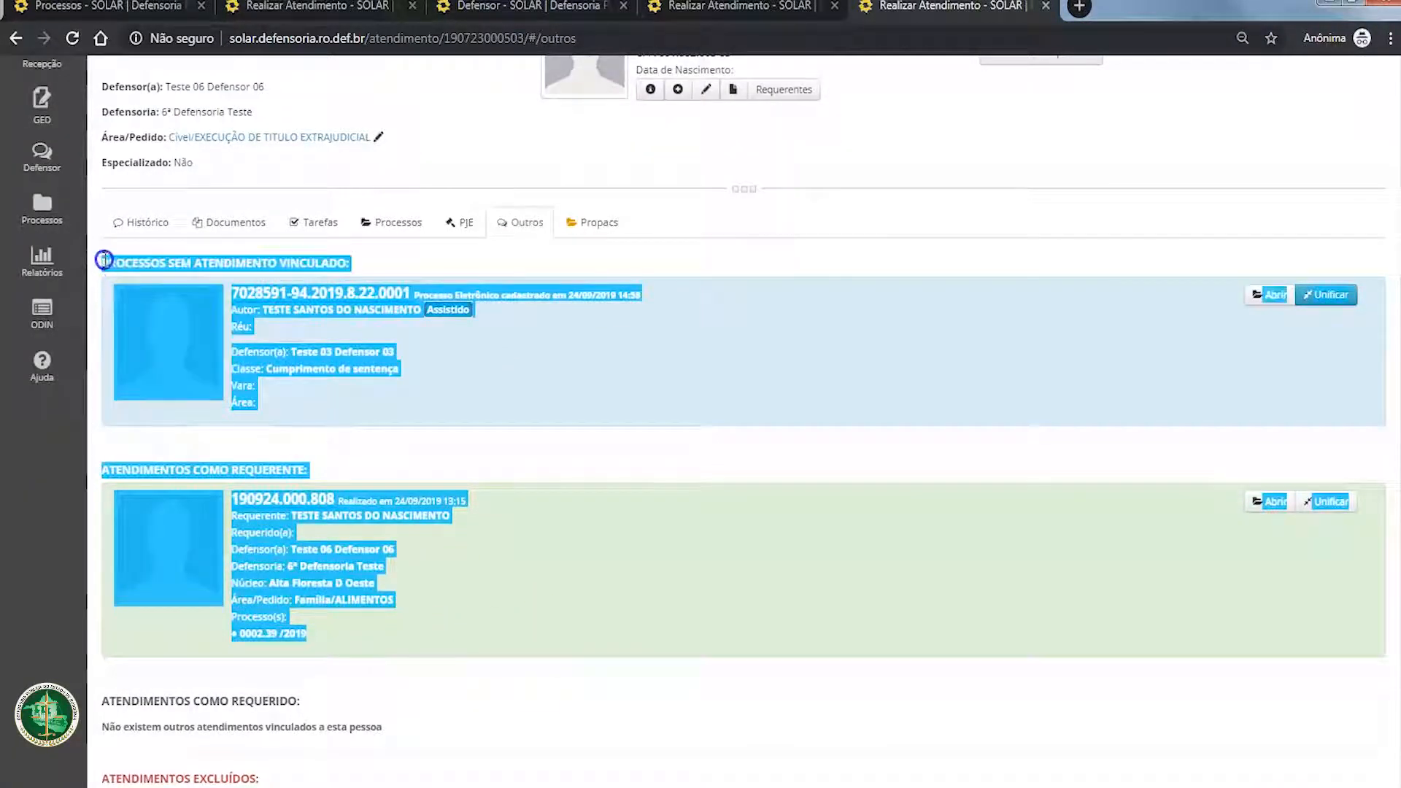
{"action": "left_click", "coordinate": [511, 410]}
{"action": "scroll", "coordinate": [515, 457], "scroll_direction": "up", "scroll_amount": 3}
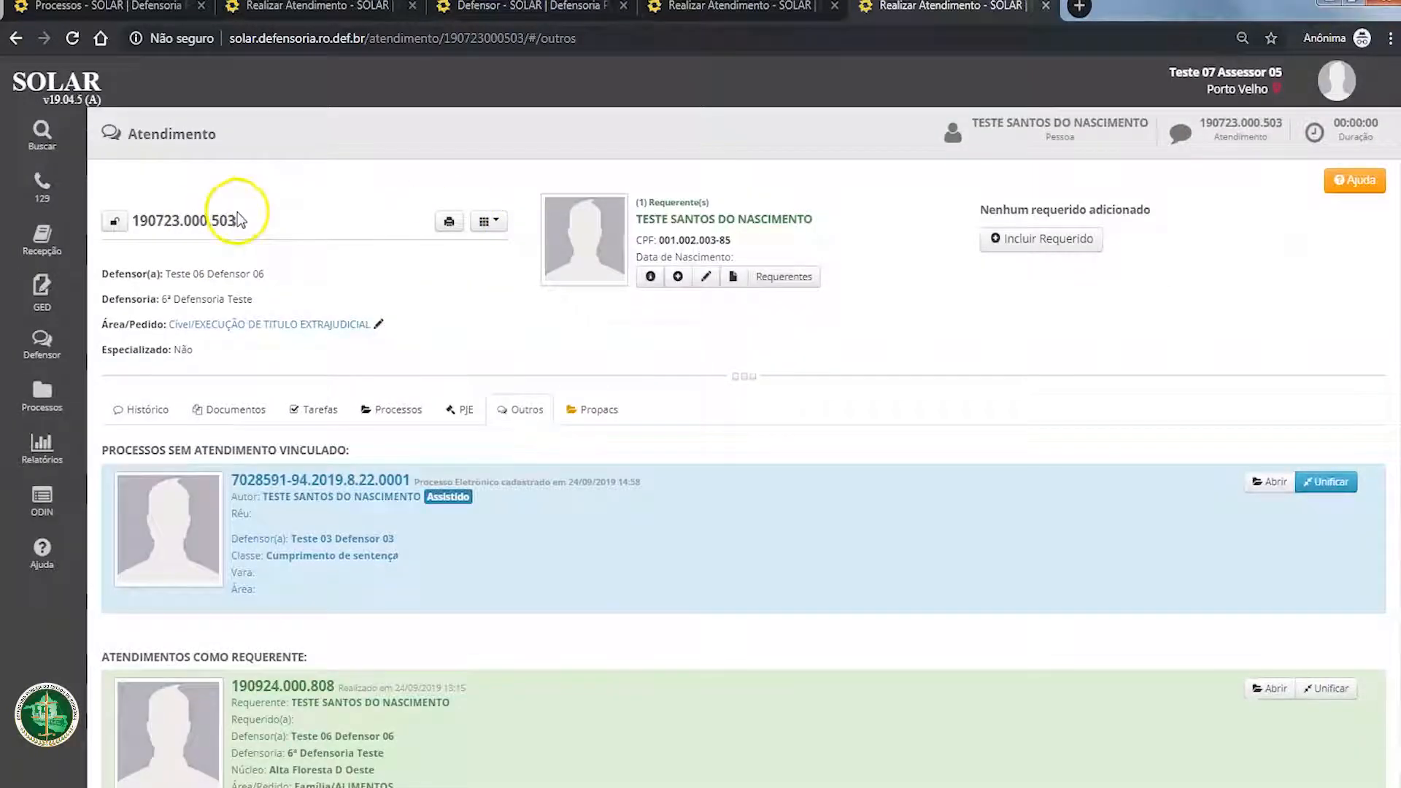
Step: Compare the number of the open attendance with the one held on 24 September 2019 in its Outros section
{"action": "scroll", "coordinate": [285, 616], "scroll_direction": "down", "scroll_amount": 1}
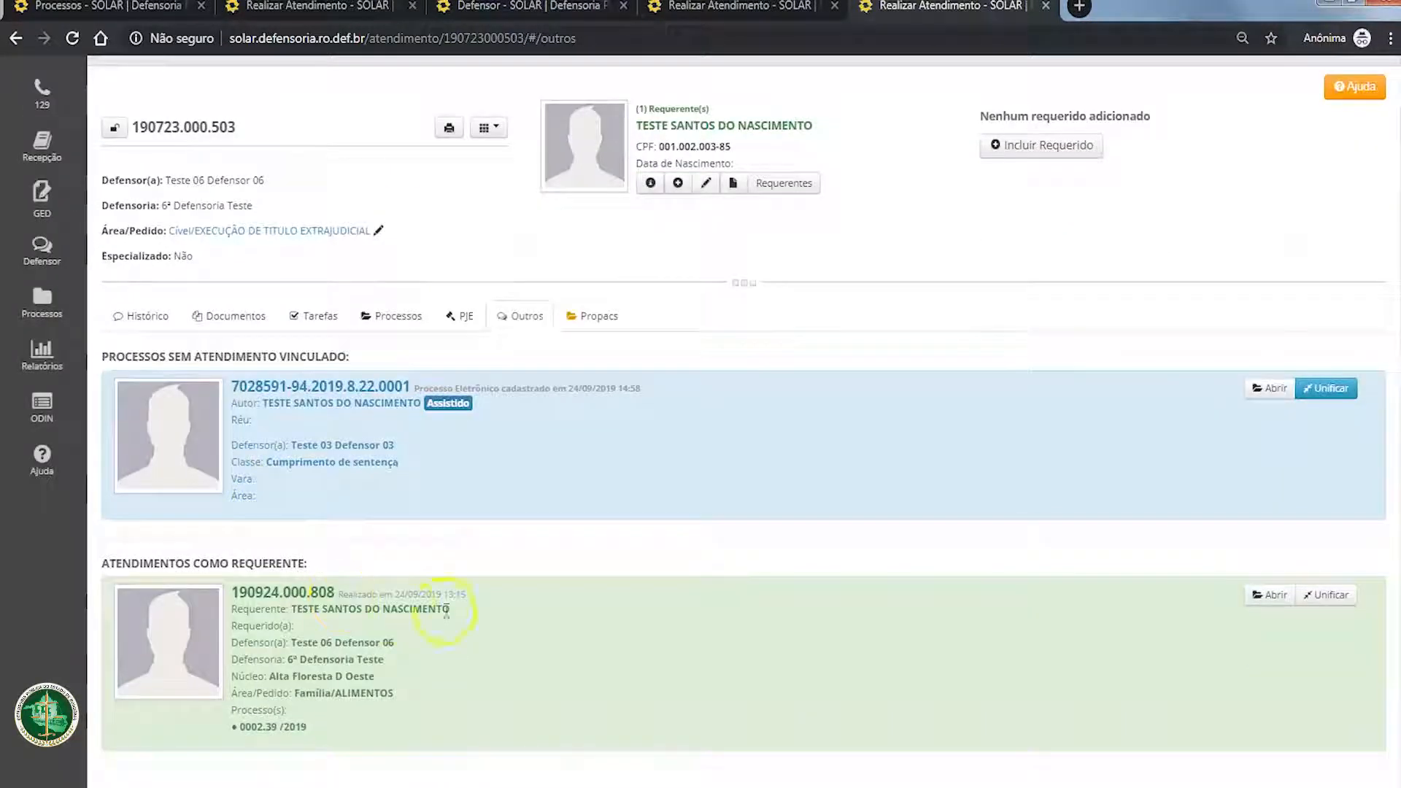
{"action": "left_click_drag", "start_coordinate": [132, 127], "coordinate": [164, 127]}
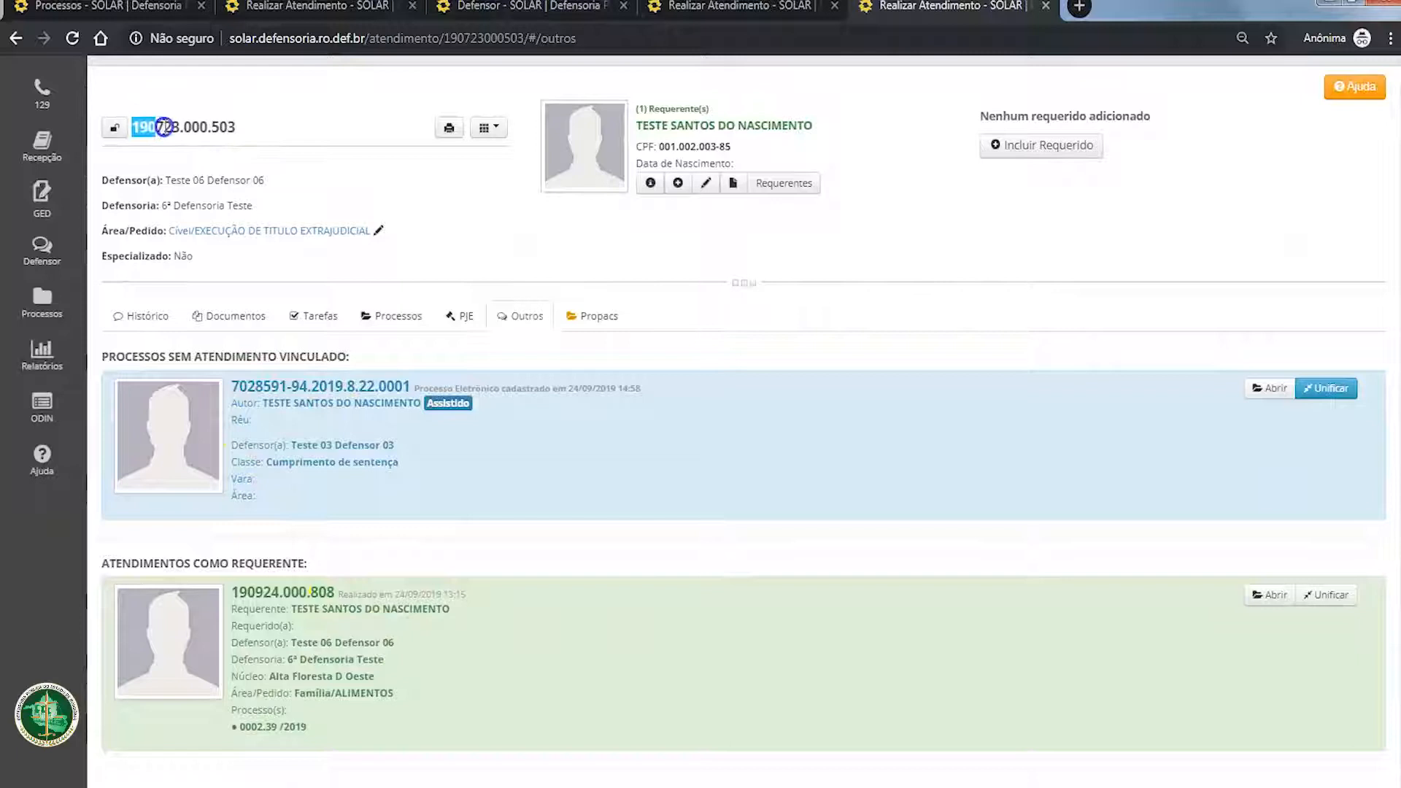
{"action": "double_click", "coordinate": [225, 121]}
{"action": "double_click", "coordinate": [239, 129]}
{"action": "left_click", "coordinate": [239, 128]}
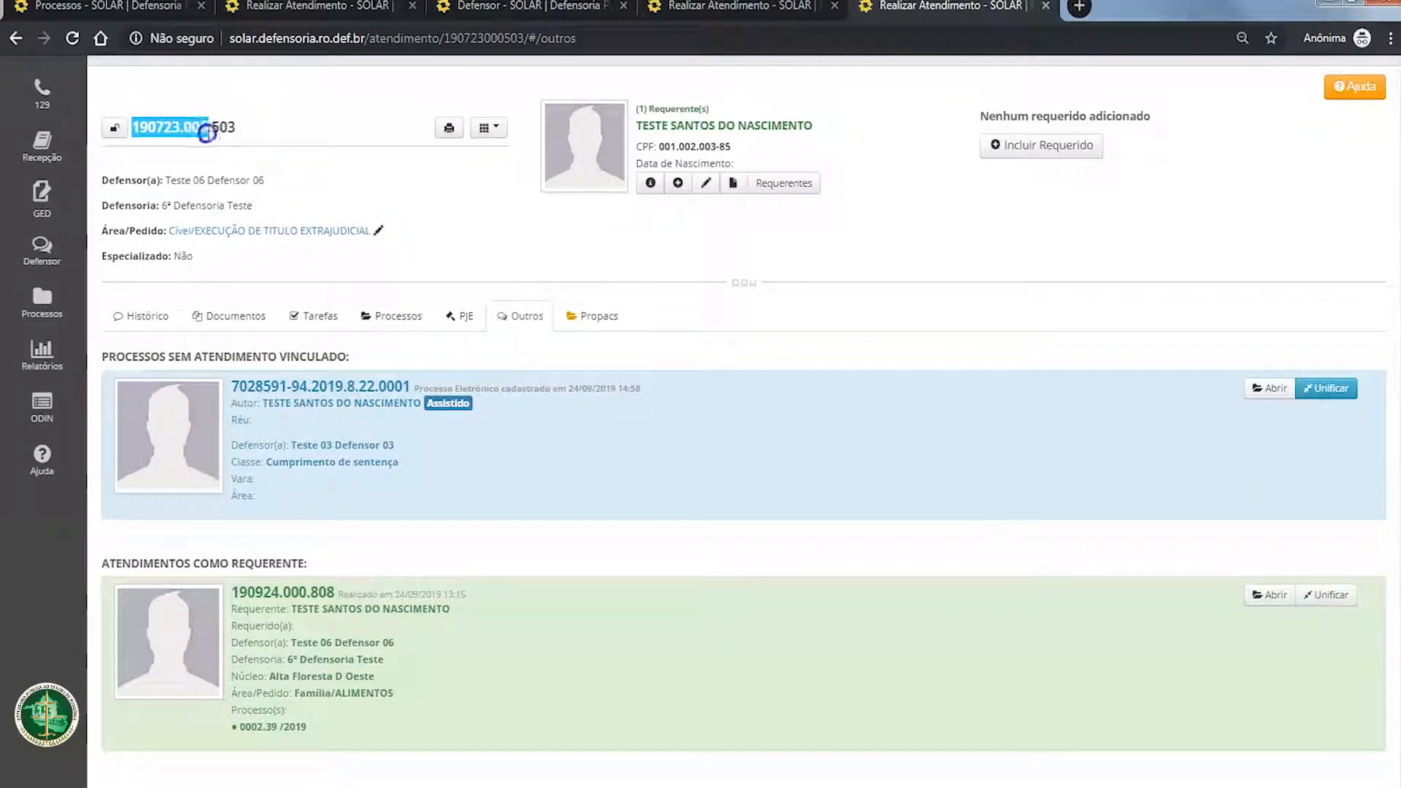
{"action": "left_click", "coordinate": [240, 135]}
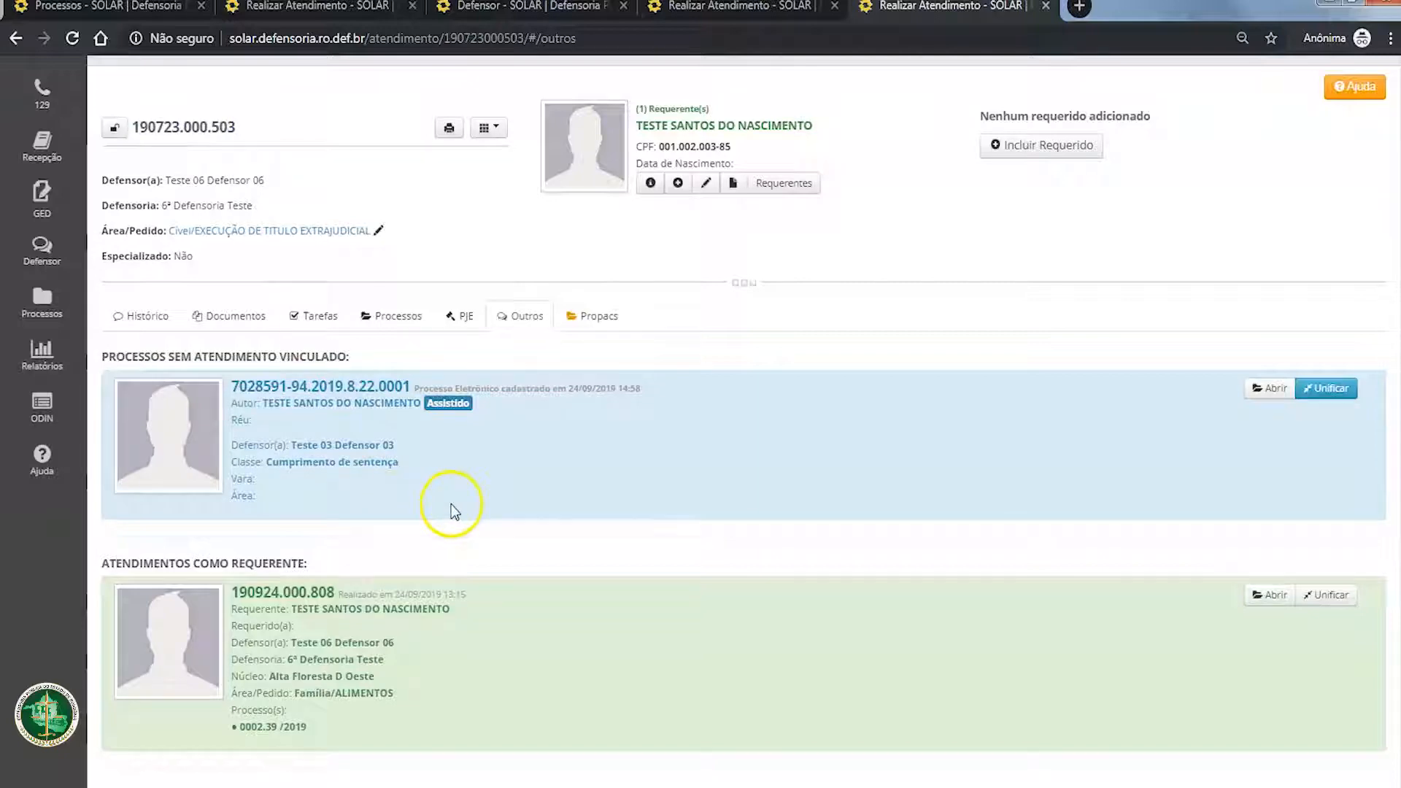
Step: Close the duplicate attendance tab and check the person's unlinked process and attendances in a separate attendance list tab
{"action": "left_click", "coordinate": [785, 14]}
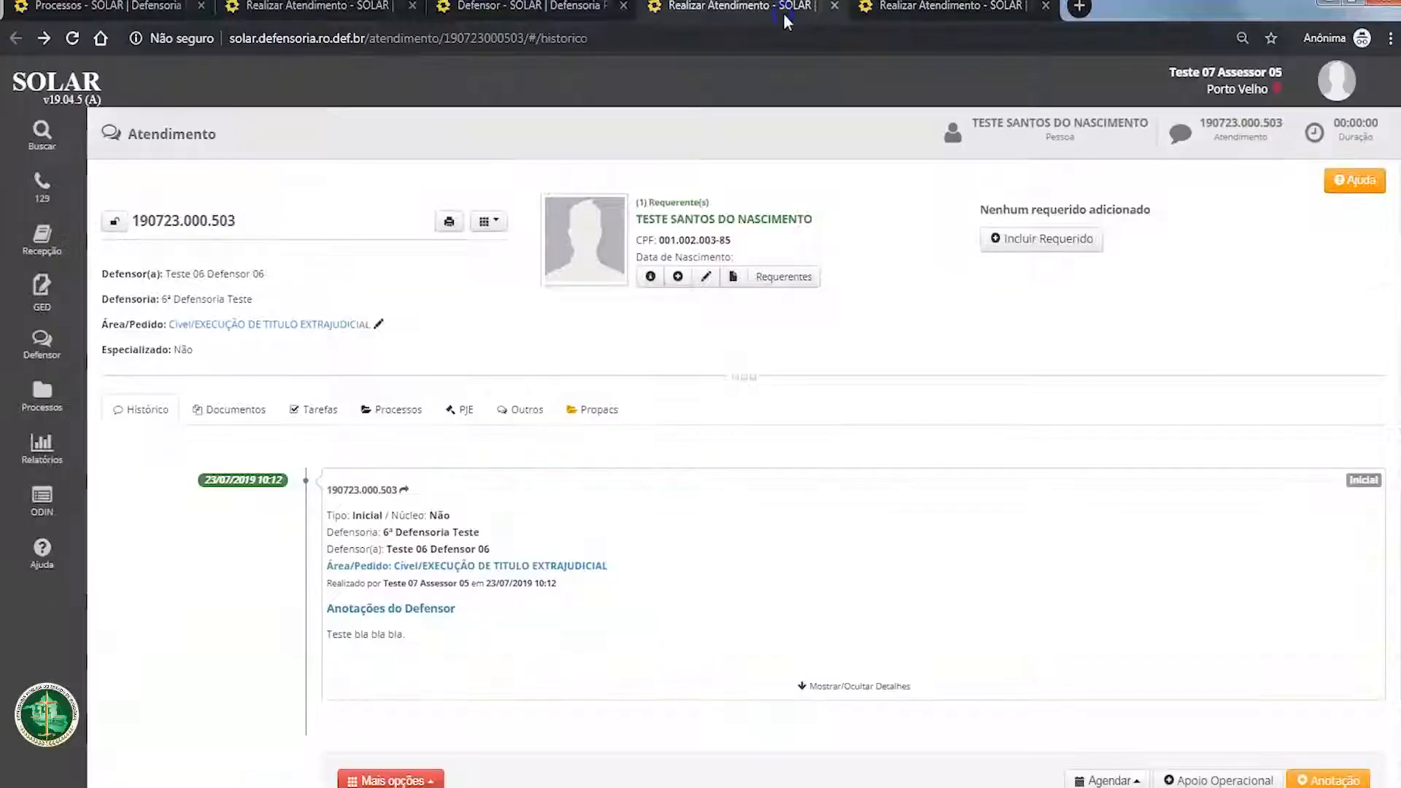
{"action": "left_click", "coordinate": [834, 6]}
{"action": "left_click", "coordinate": [488, 127]}
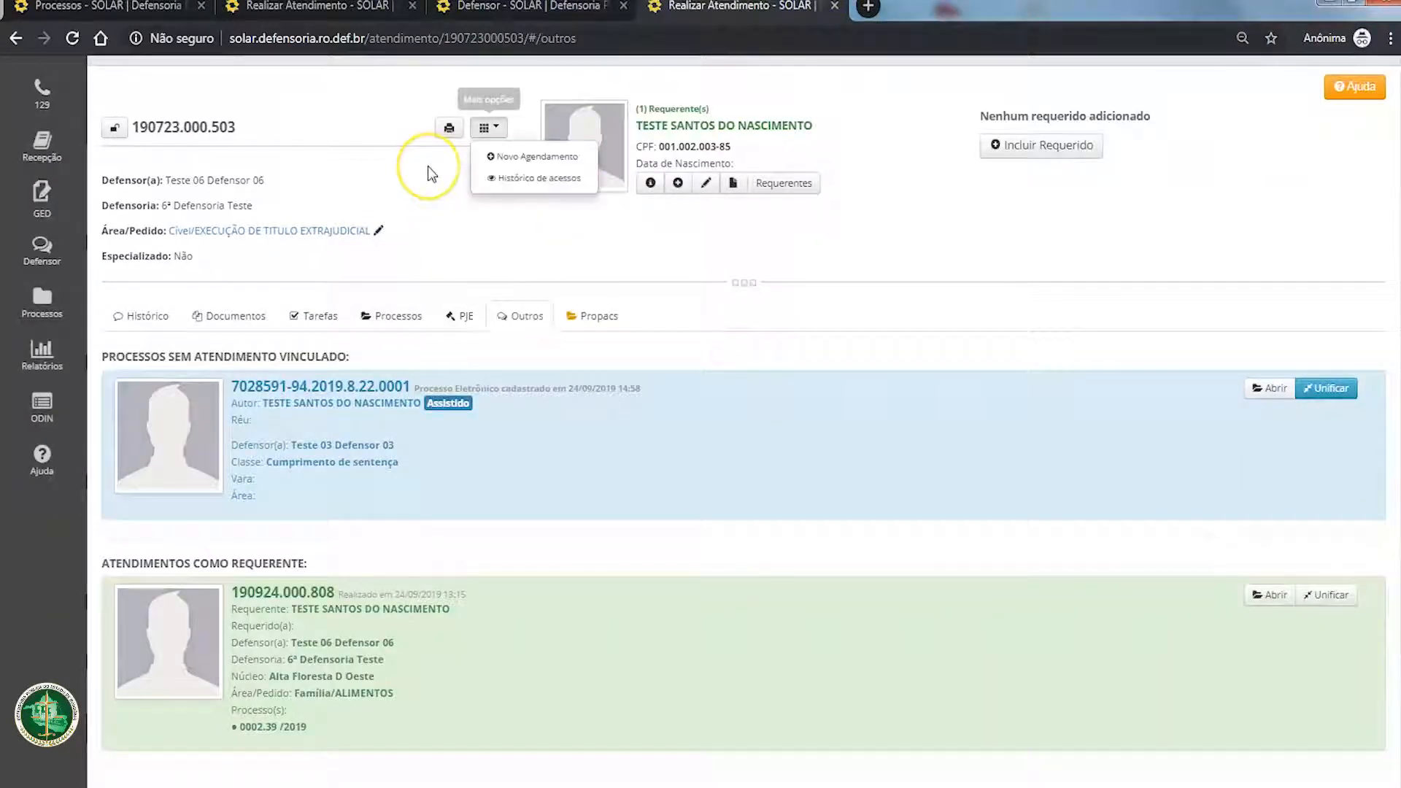
{"action": "left_click", "coordinate": [948, 8]}
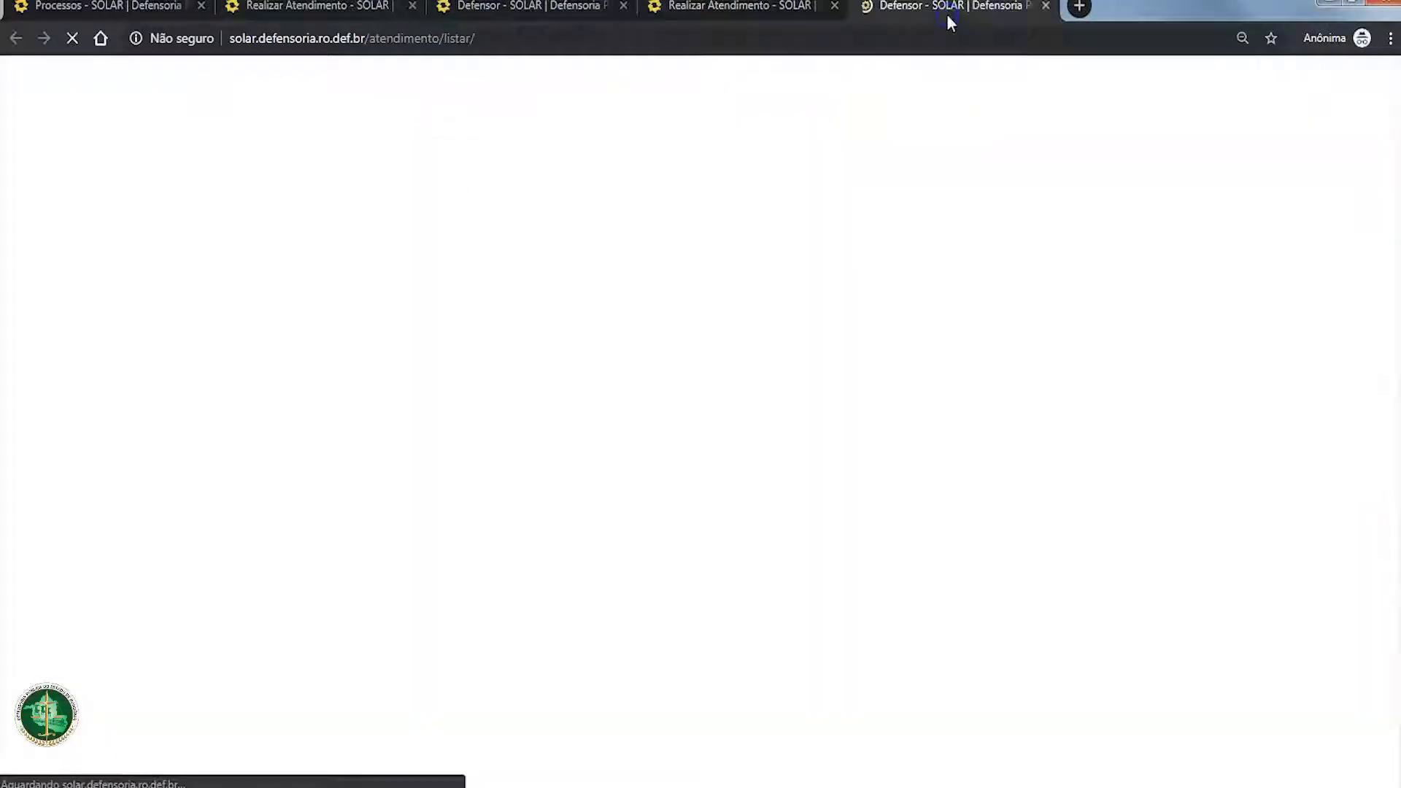
{"action": "scroll", "coordinate": [222, 477], "scroll_direction": "down", "scroll_amount": 3}
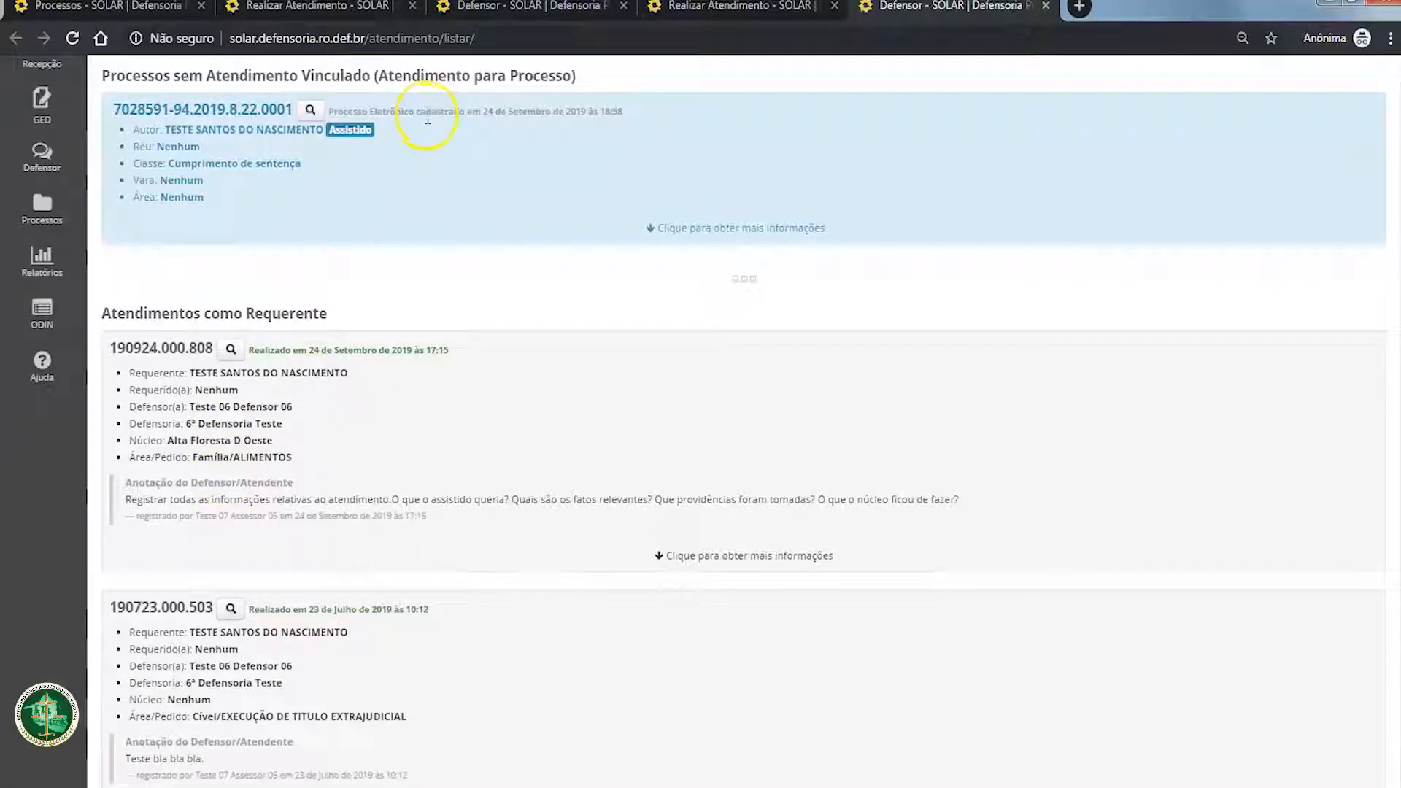
{"action": "scroll", "coordinate": [484, 682], "scroll_direction": "down", "scroll_amount": 3}
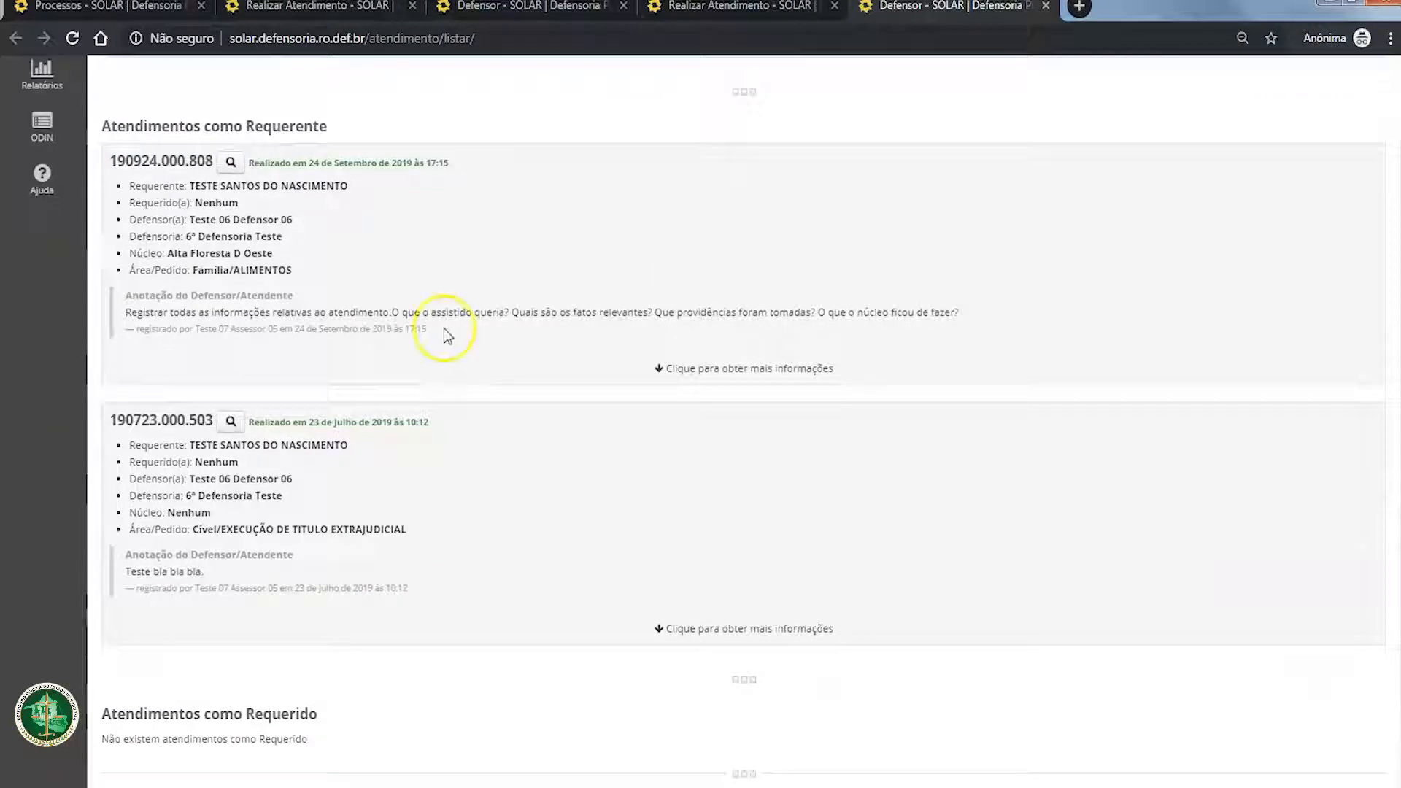
{"action": "scroll", "coordinate": [444, 328], "scroll_direction": "up", "scroll_amount": 5}
Step: Match the open attendance's number to its entry under Atendimentos como Requerente in the attendance list
{"action": "left_click", "coordinate": [310, 268]}
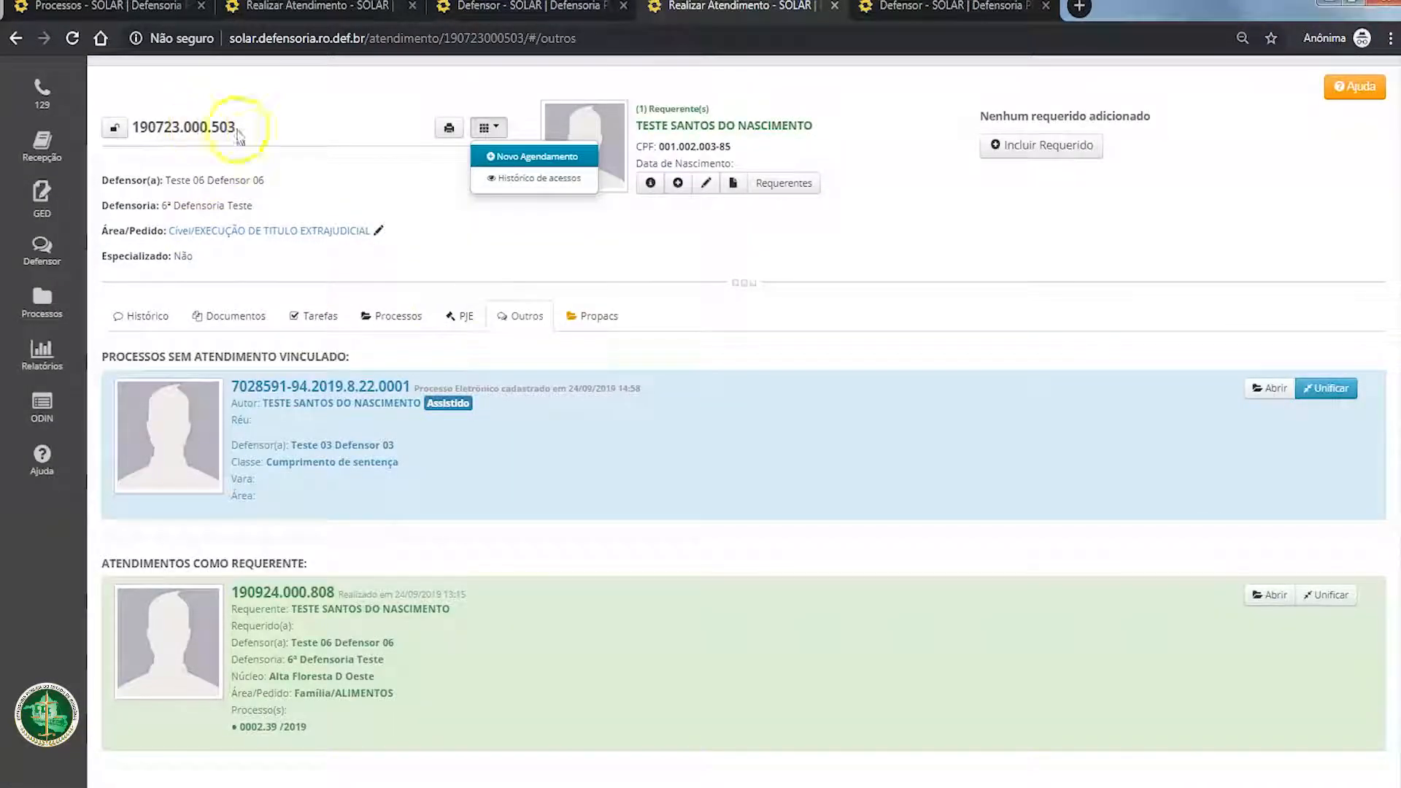
{"action": "left_click", "coordinate": [249, 133]}
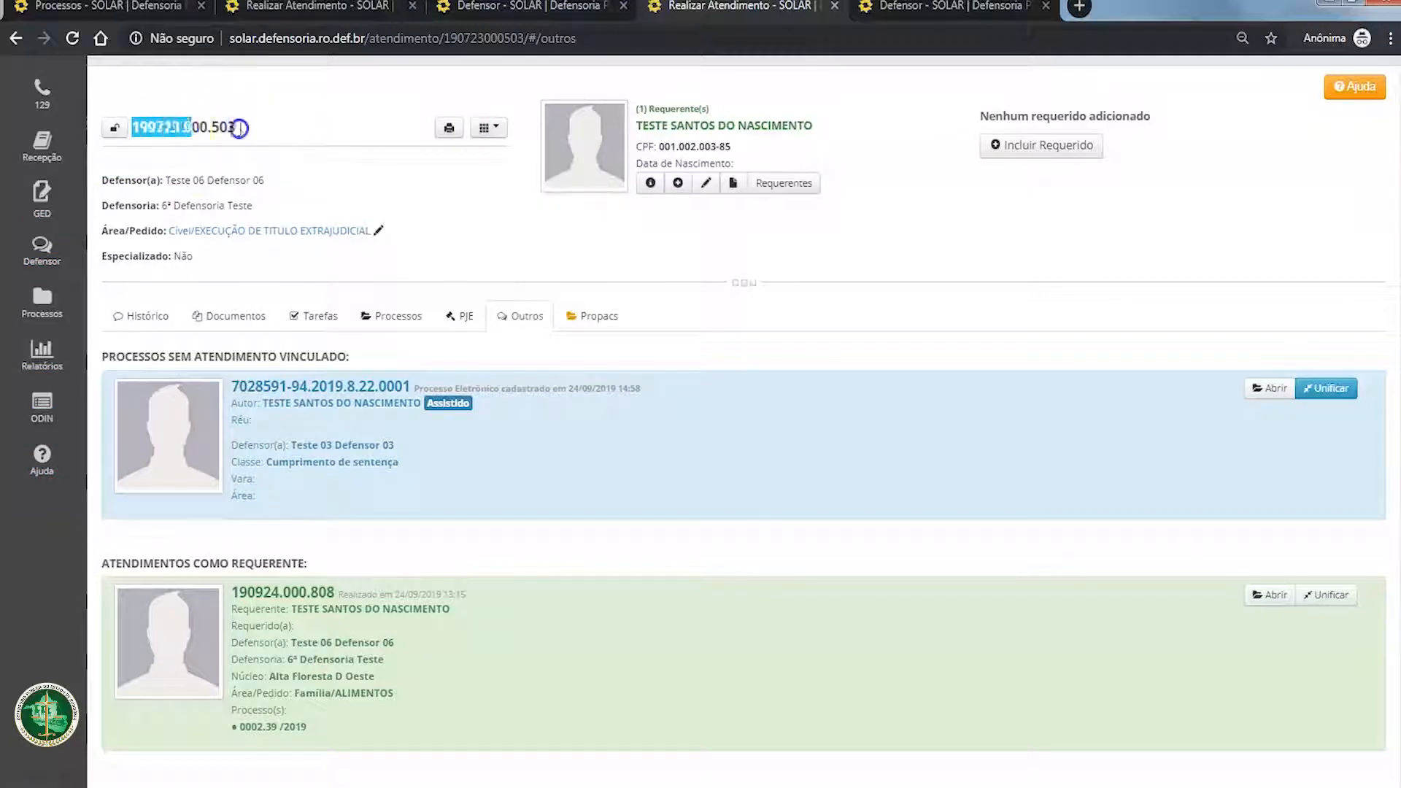
{"action": "left_click", "coordinate": [238, 129]}
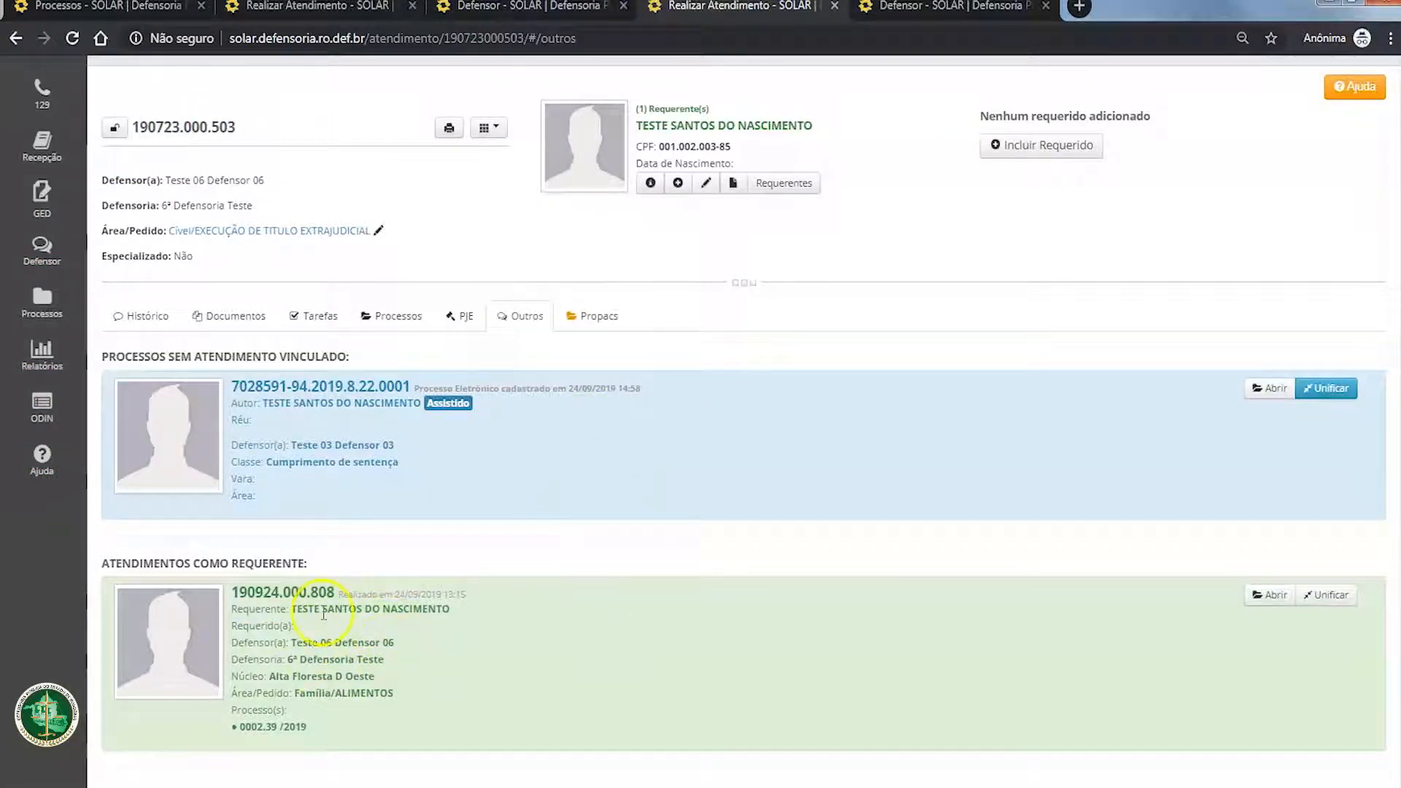
{"action": "left_click", "coordinate": [910, 13]}
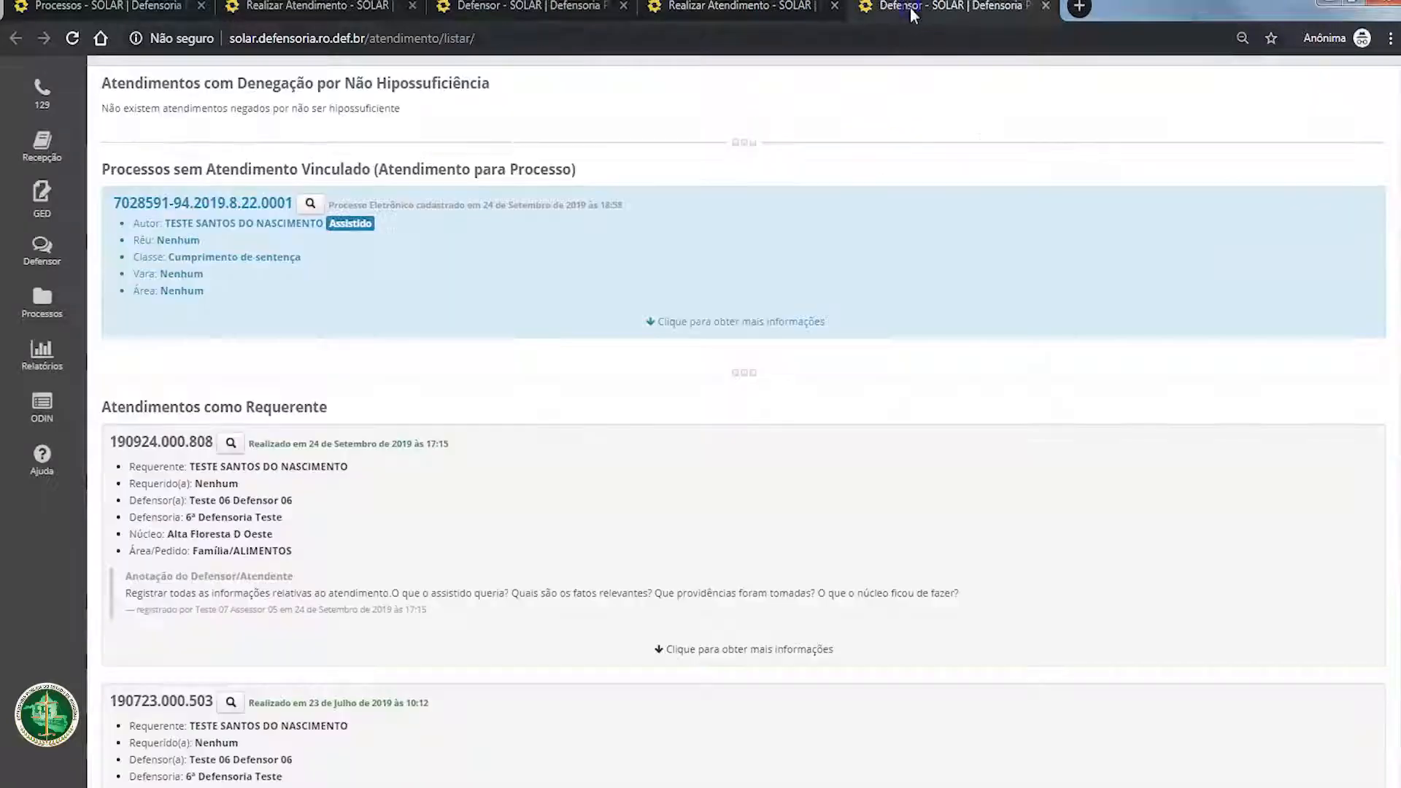
{"action": "scroll", "coordinate": [360, 500], "scroll_direction": "down", "scroll_amount": 3}
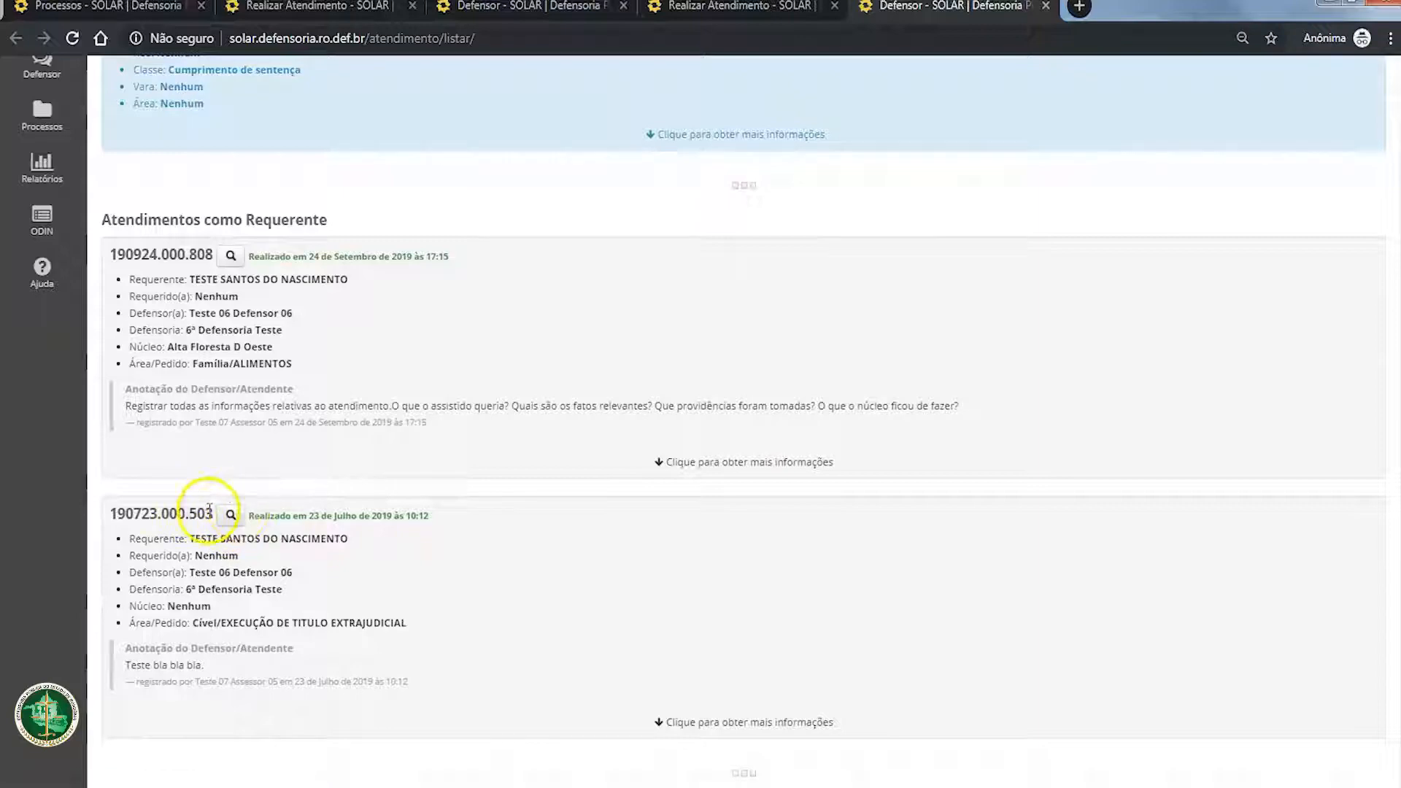
{"action": "scroll", "coordinate": [291, 408], "scroll_direction": "up", "scroll_amount": 7}
{"action": "scroll", "coordinate": [230, 540], "scroll_direction": "down", "scroll_amount": 7}
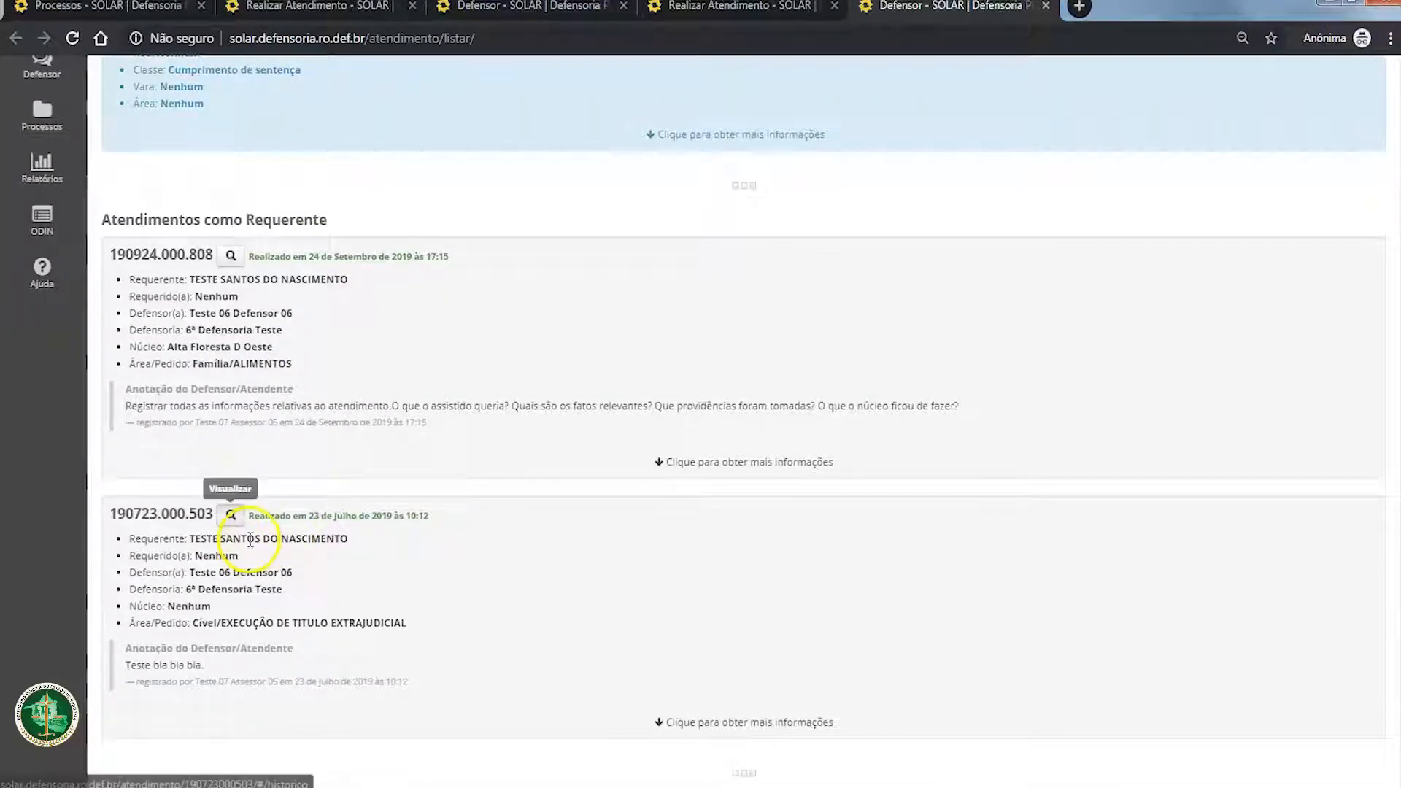
Step: Open the 23 July 2019 attendance from the list and check its Outros section for the process without linked attendance
{"action": "left_click", "coordinate": [231, 516]}
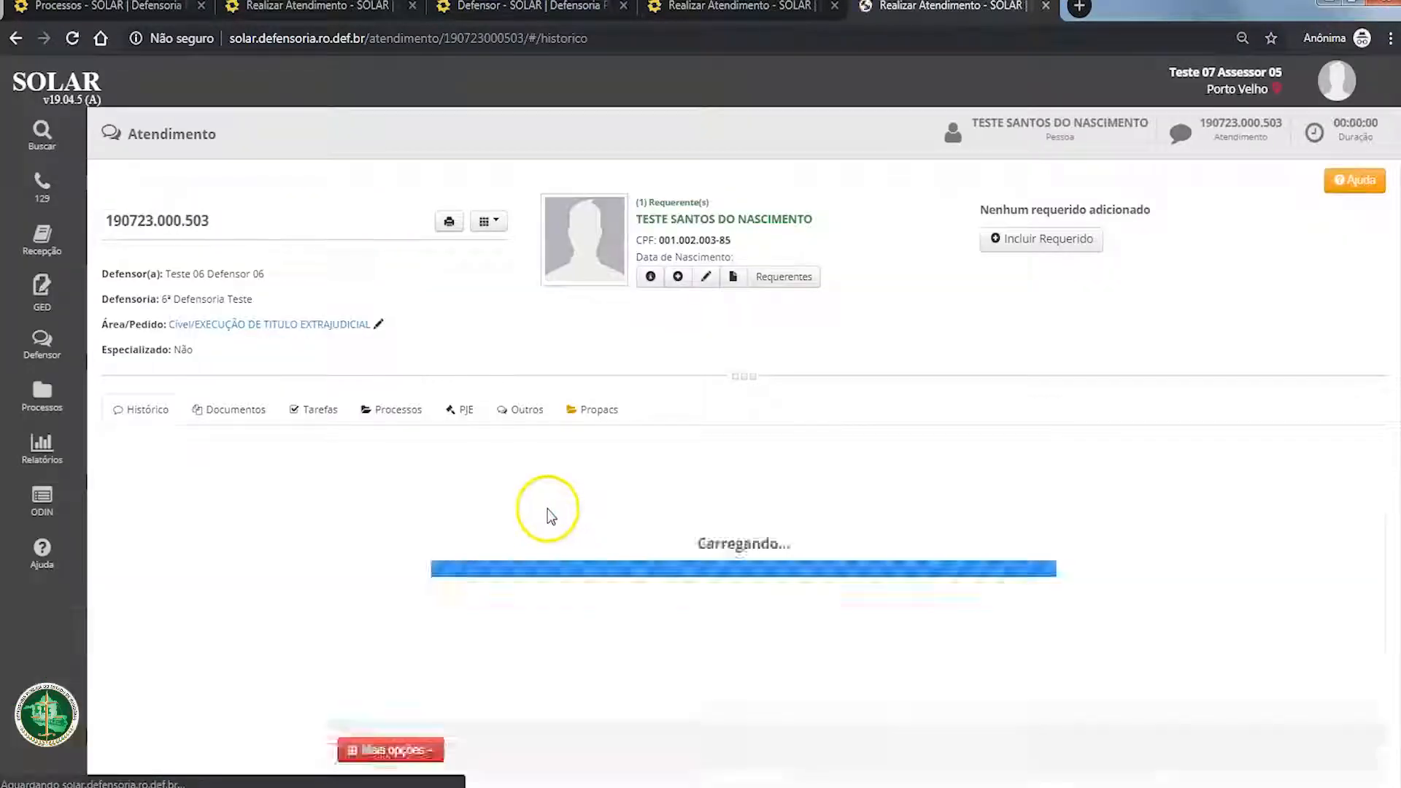
{"action": "left_click", "coordinate": [531, 405]}
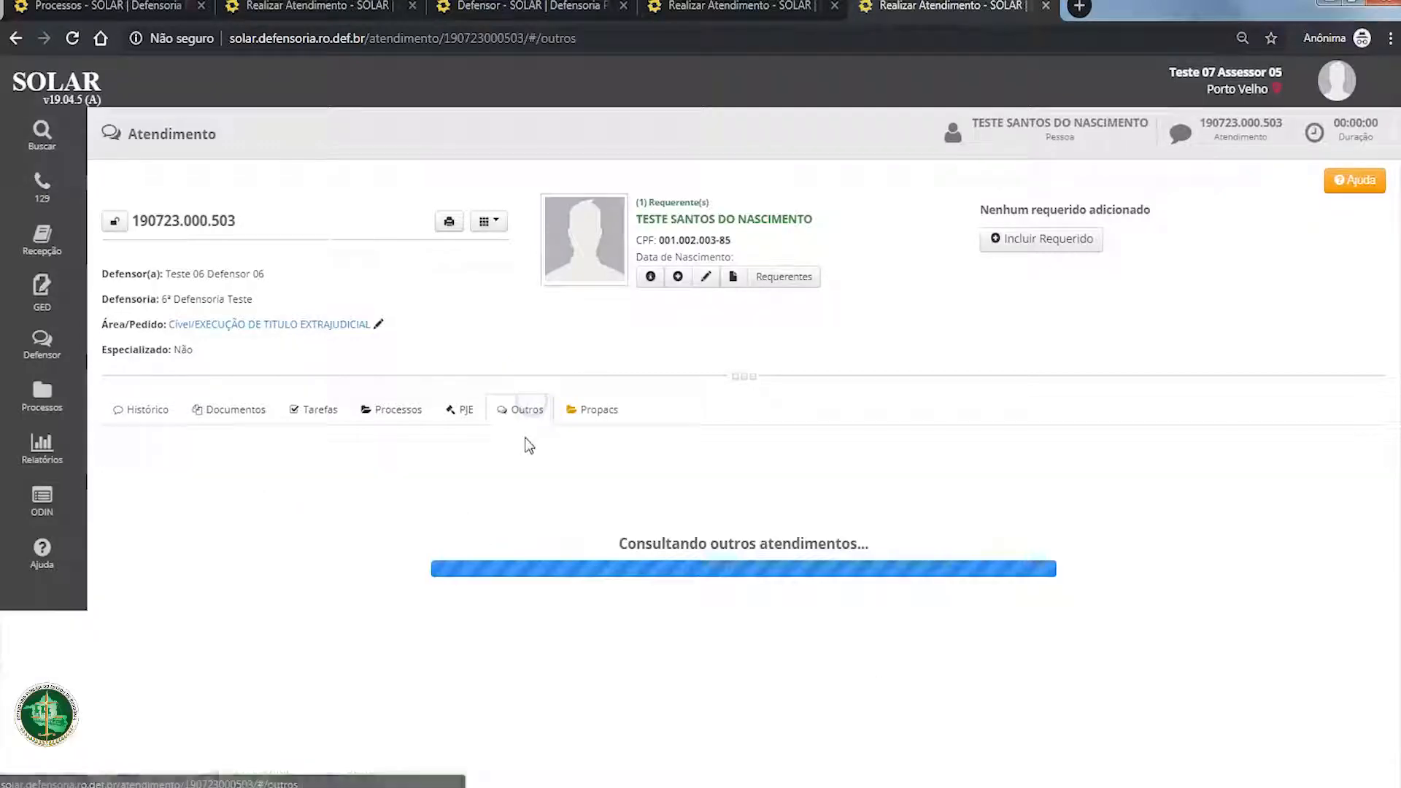
{"action": "scroll", "coordinate": [523, 437], "scroll_direction": "down", "scroll_amount": 4}
{"action": "scroll", "coordinate": [563, 583], "scroll_direction": "up", "scroll_amount": 3}
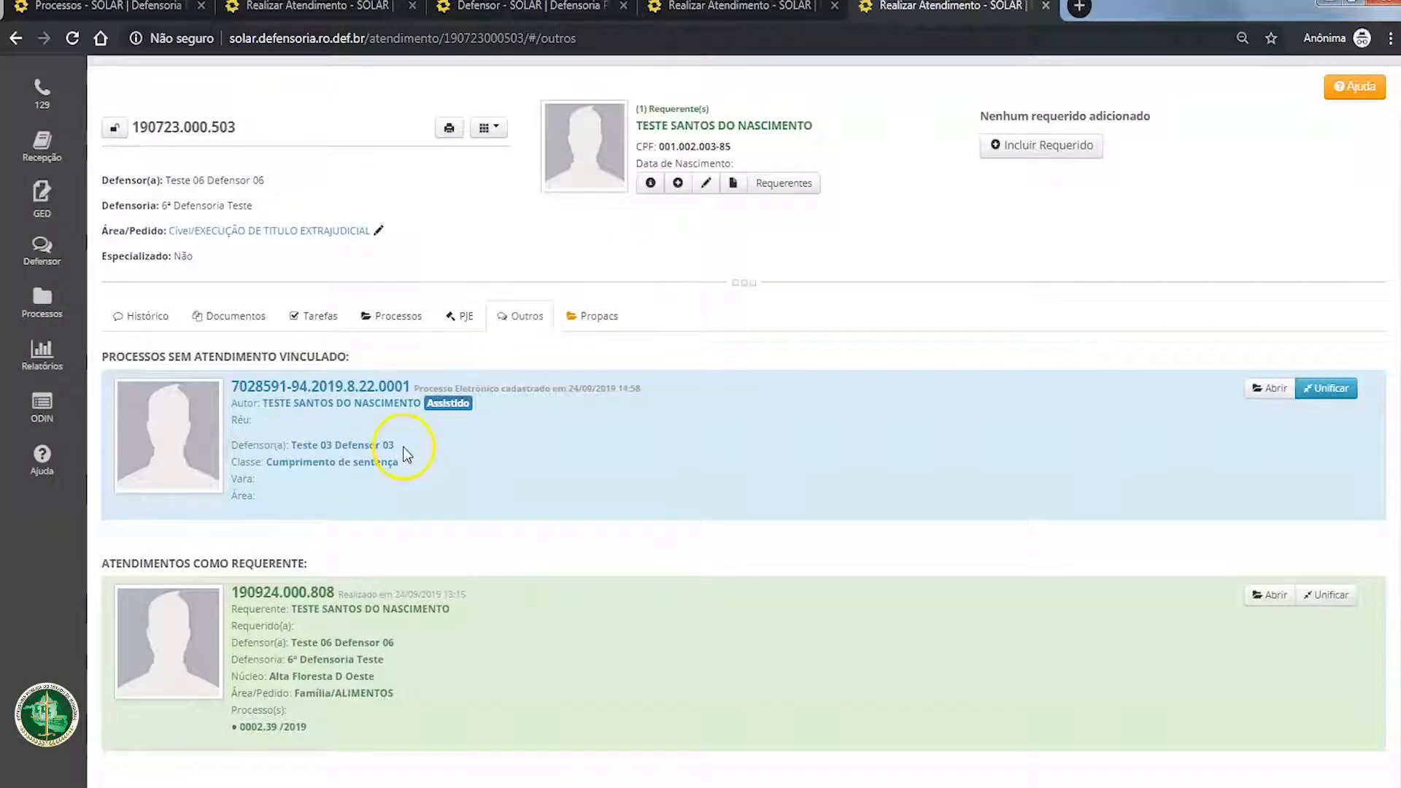
{"action": "scroll", "coordinate": [403, 447], "scroll_direction": "up", "scroll_amount": 2}
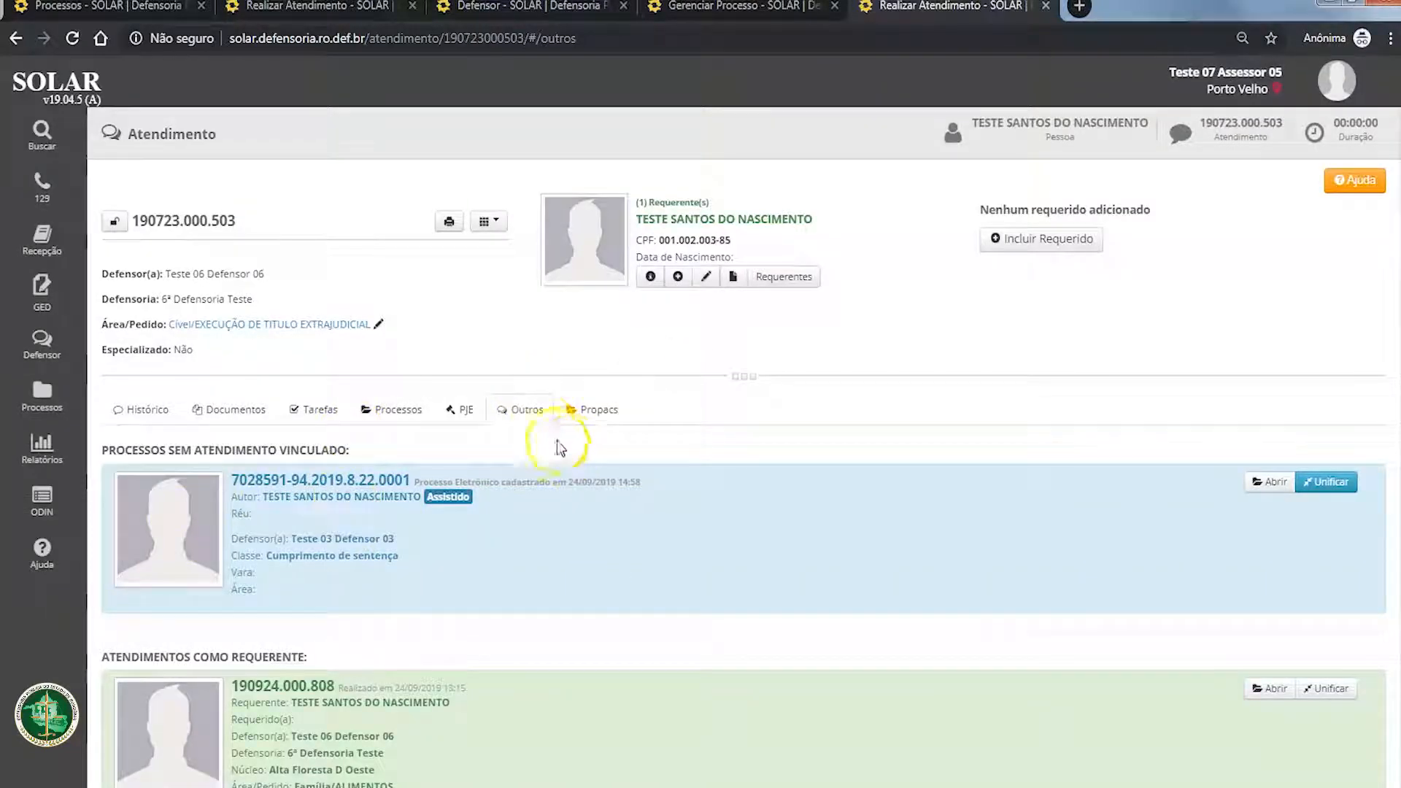
{"action": "scroll", "coordinate": [578, 275], "scroll_direction": "down", "scroll_amount": 3}
{"action": "scroll", "coordinate": [579, 270], "scroll_direction": "up", "scroll_amount": 2}
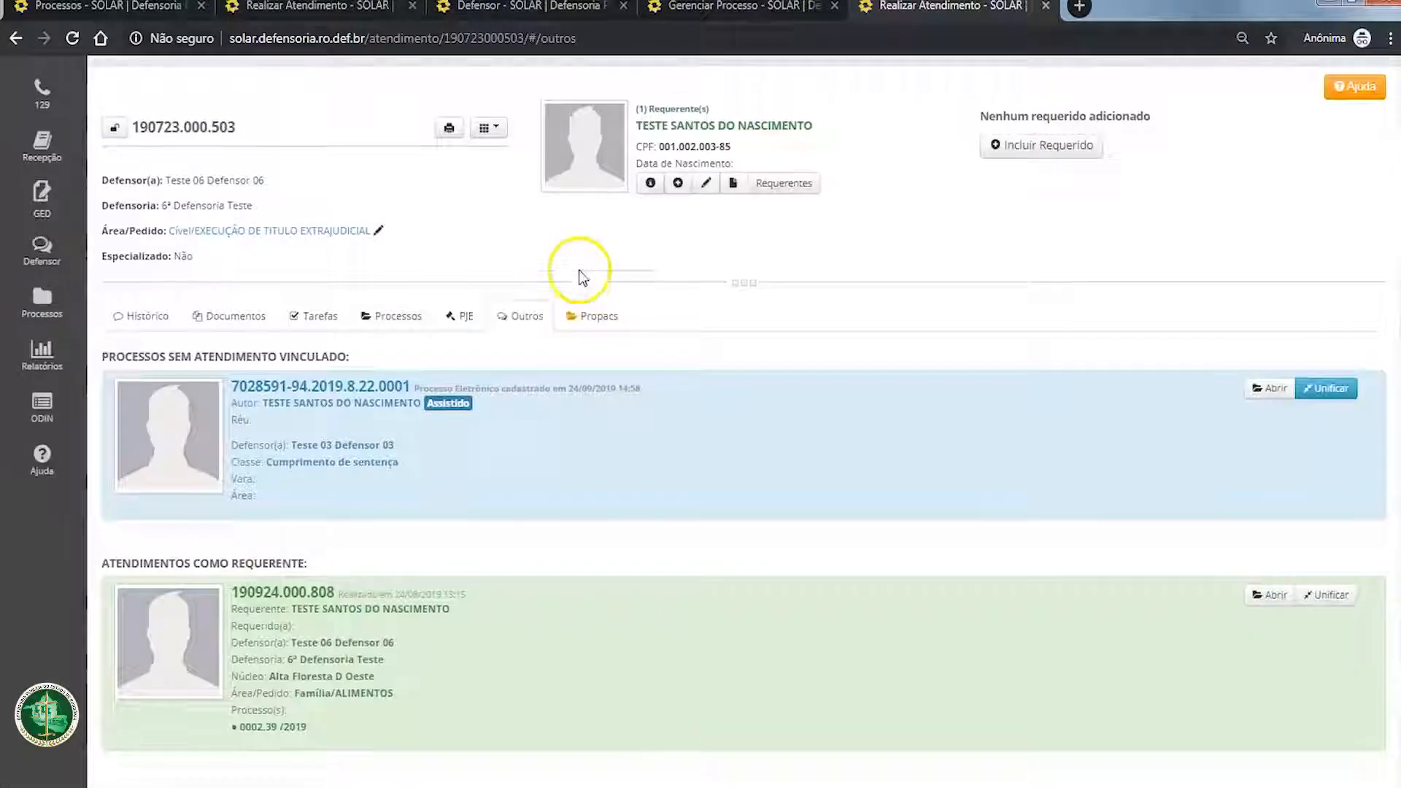
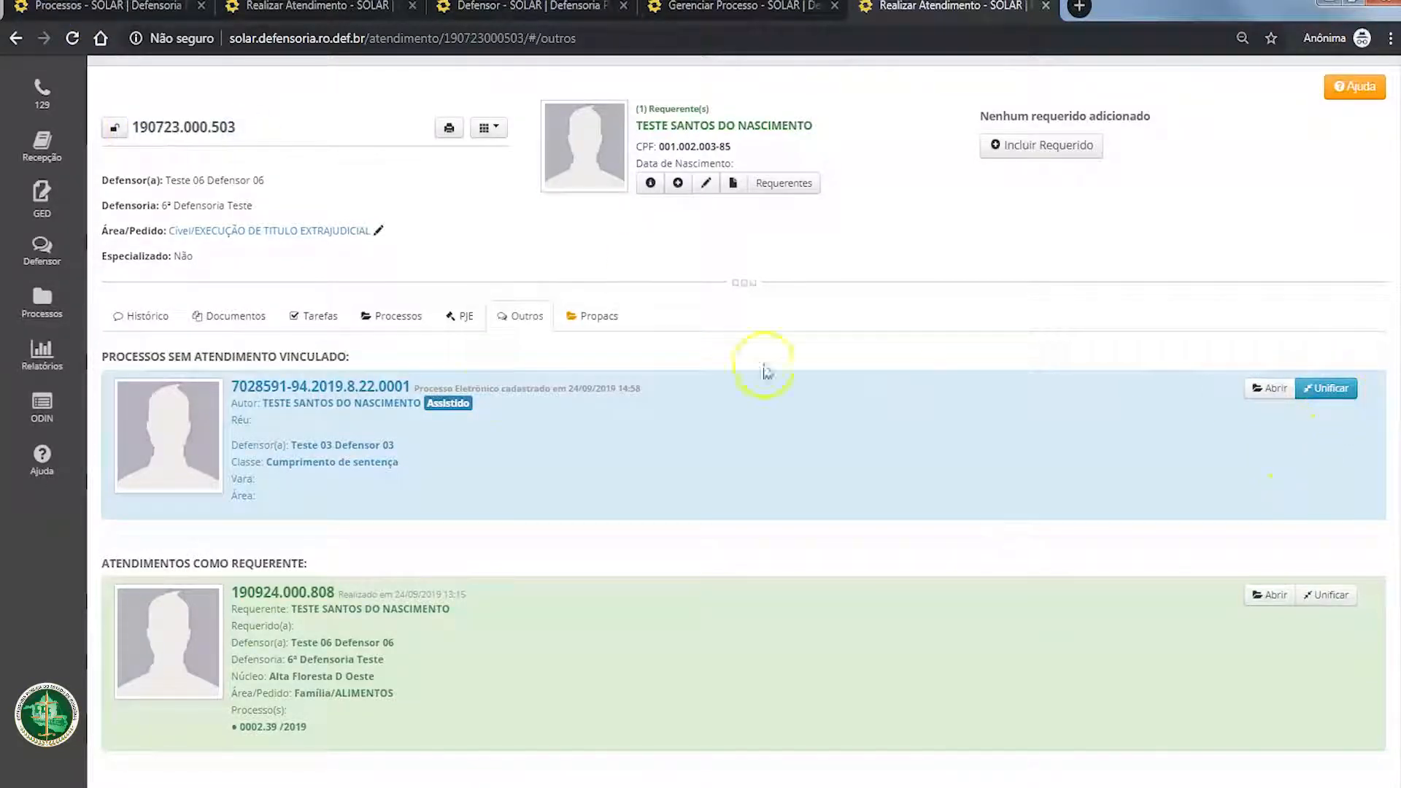
Step: Check the number of the process without linked attendance against the number of the open 23 July 2019 attendance
{"action": "left_click_drag", "start_coordinate": [233, 385], "coordinate": [421, 385]}
{"action": "left_click", "coordinate": [459, 475]}
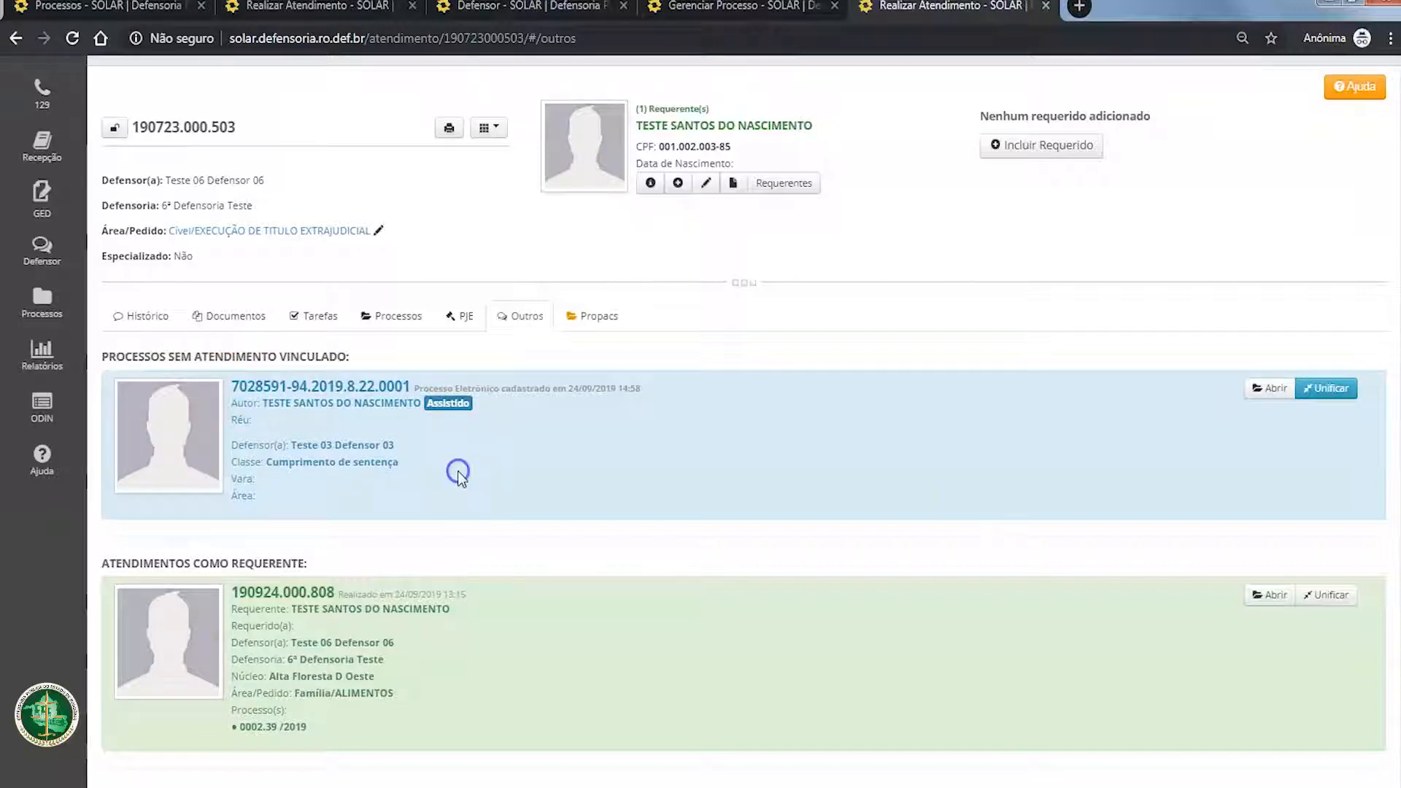
{"action": "scroll", "coordinate": [1024, 504], "scroll_direction": "up", "scroll_amount": 2}
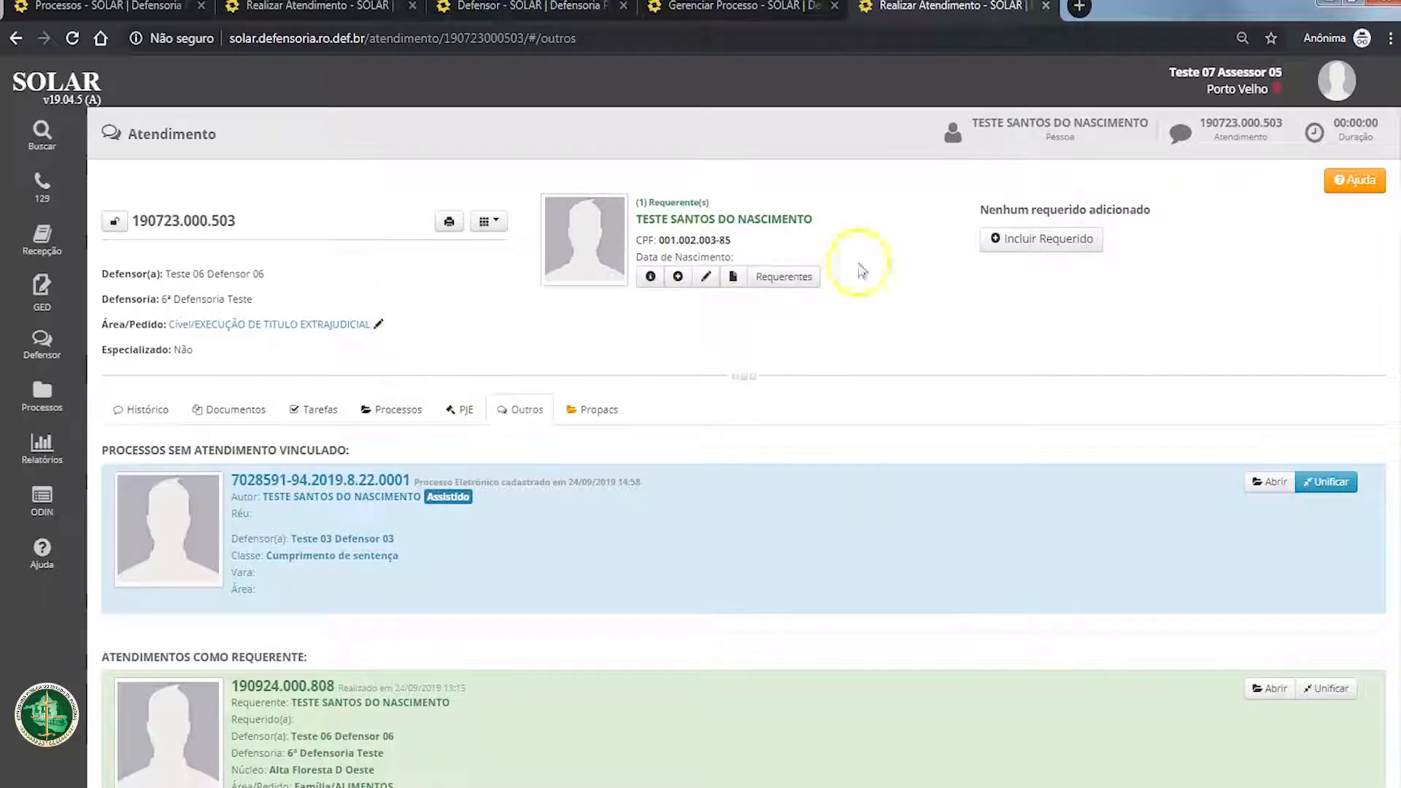
{"action": "double_click", "coordinate": [240, 224]}
{"action": "left_click", "coordinate": [243, 227]}
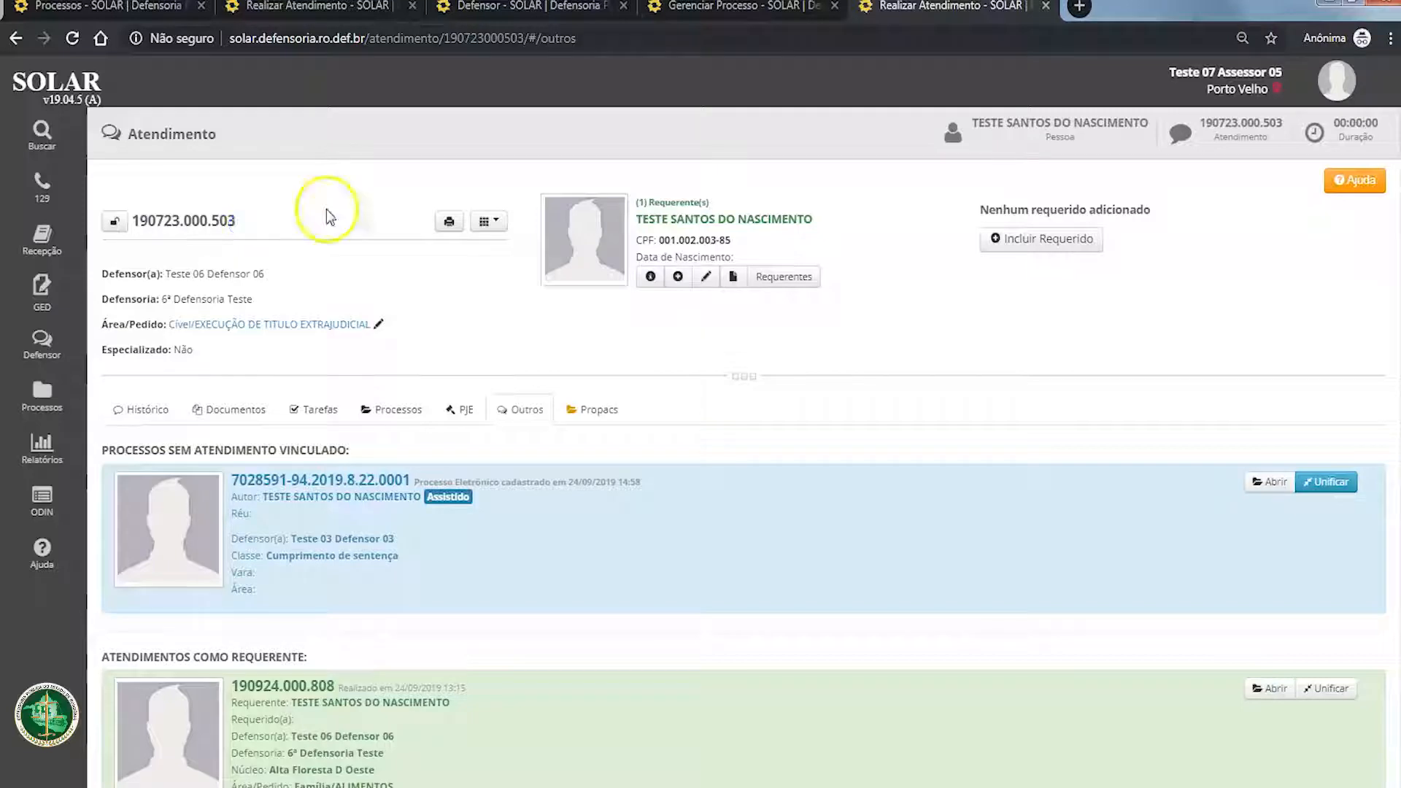
{"action": "left_click_drag", "start_coordinate": [139, 220], "coordinate": [239, 224]}
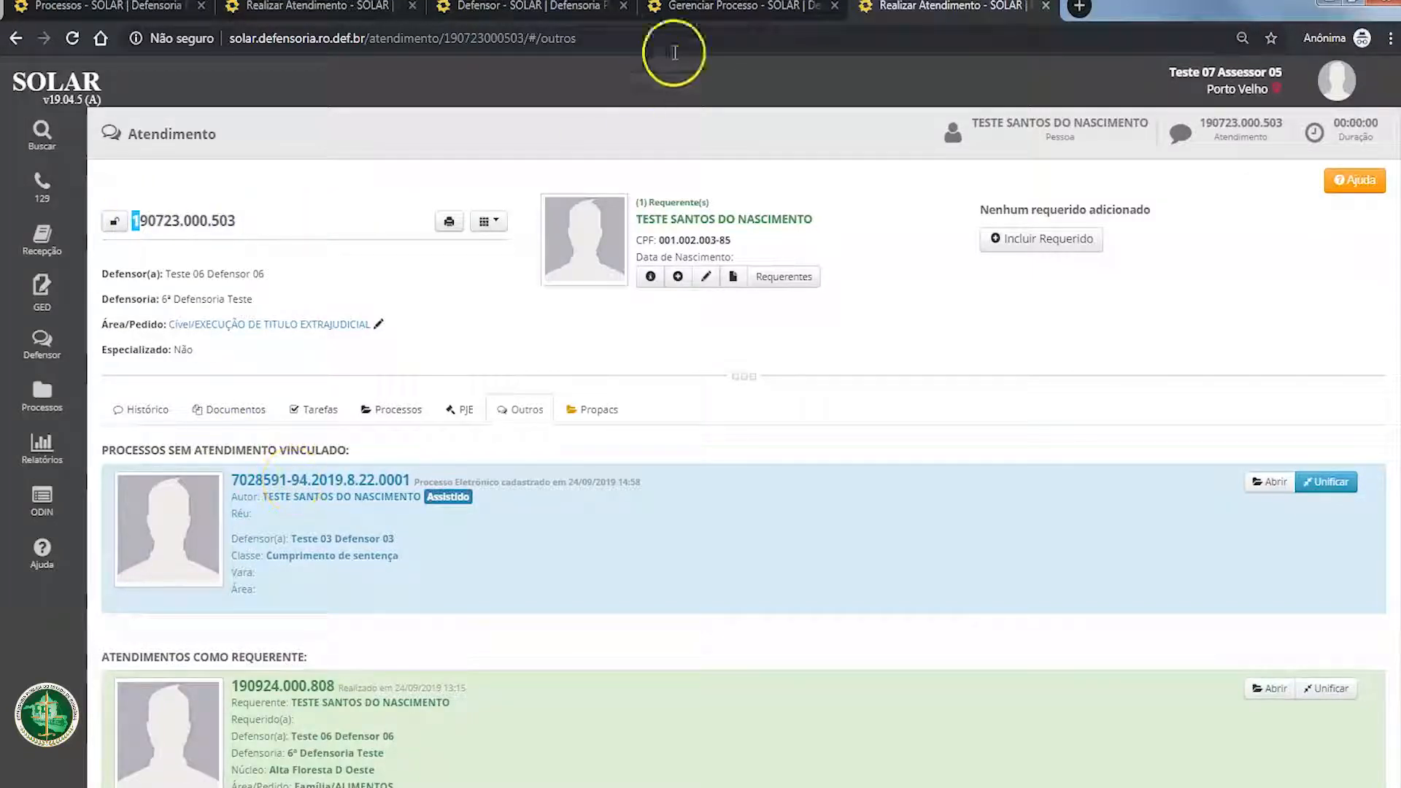
Step: Return from the unlinked process's page to the person's attendance list
{"action": "left_click", "coordinate": [733, 9]}
{"action": "scroll", "coordinate": [328, 314], "scroll_direction": "up", "scroll_amount": 3}
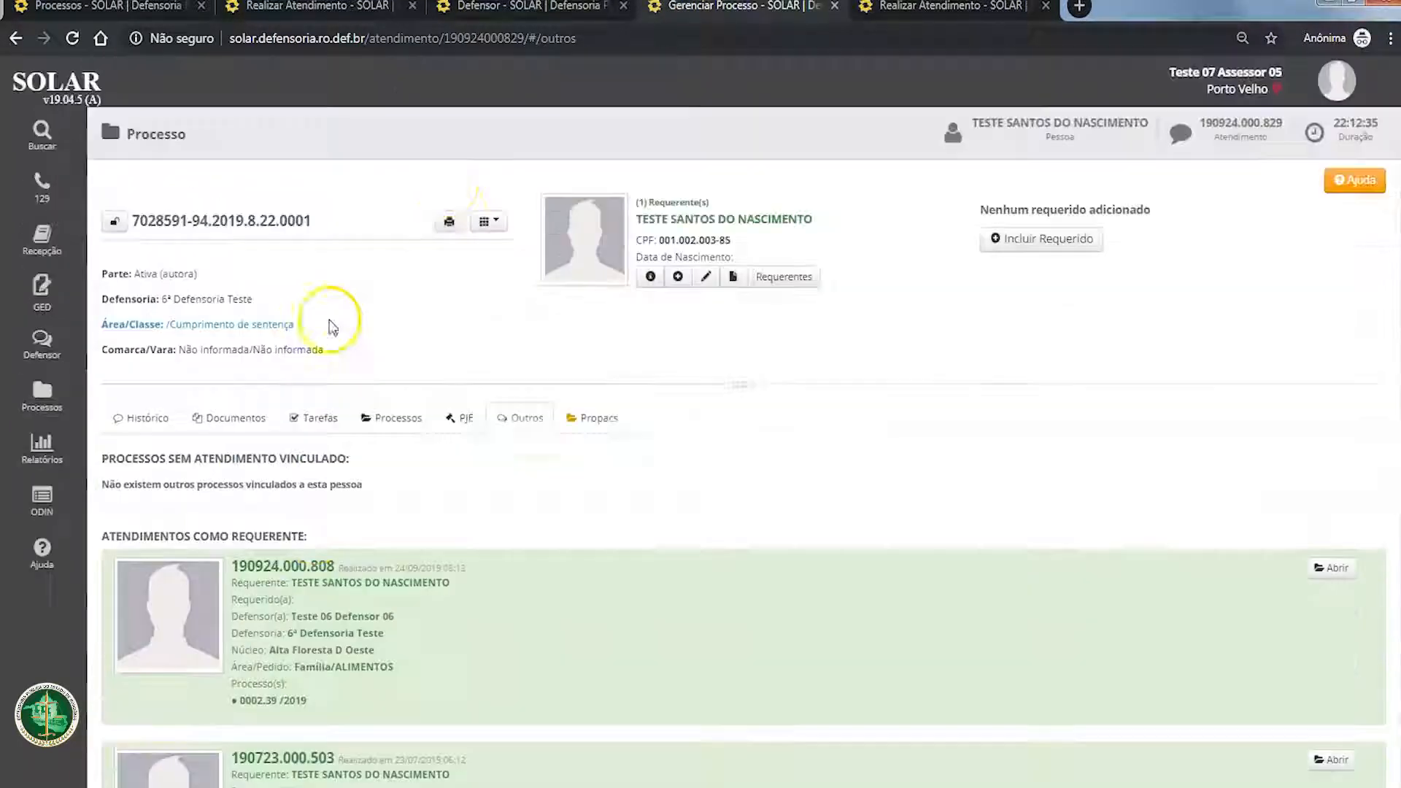
{"action": "left_click", "coordinate": [484, 223]}
{"action": "left_click", "coordinate": [515, 270]}
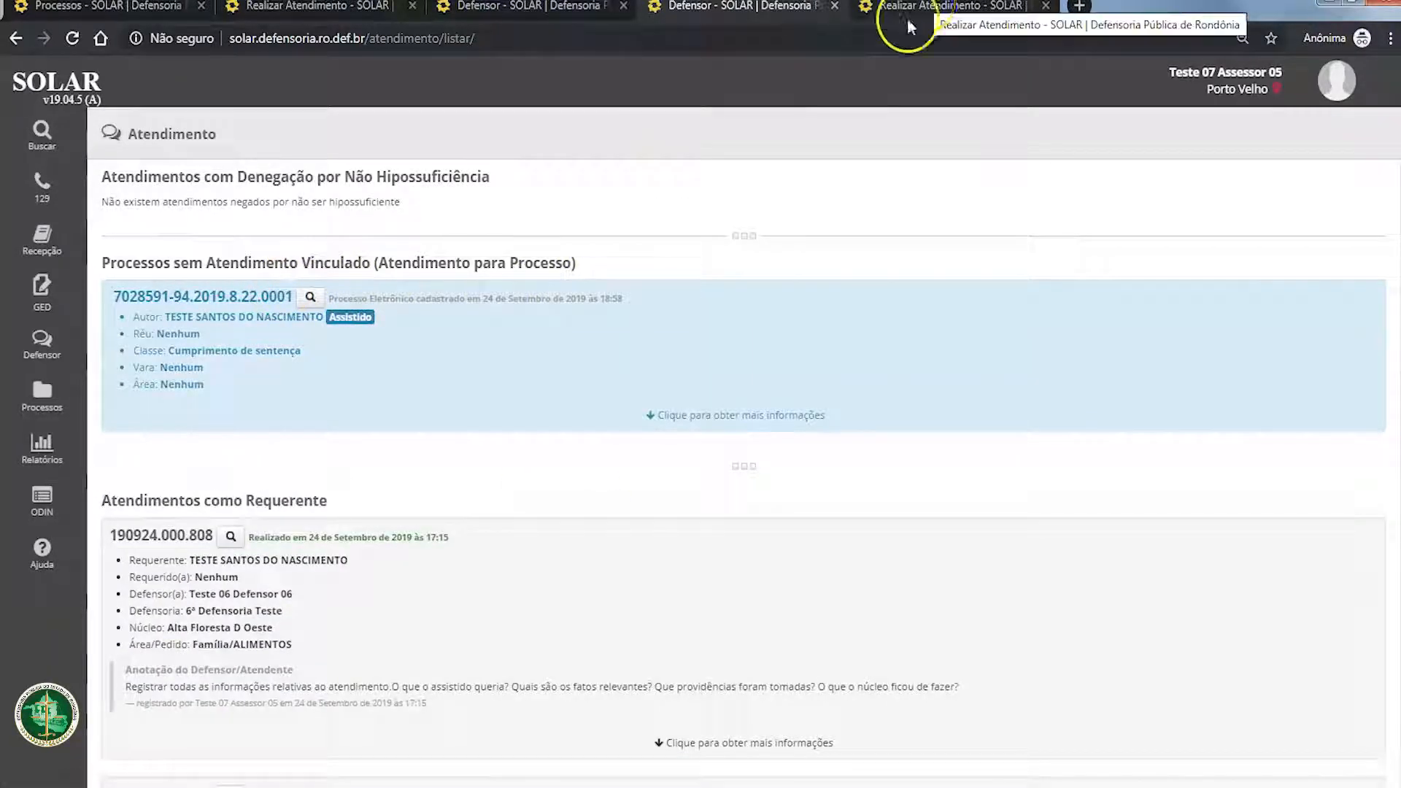
Step: Compare the open attendance's number with the 23 July 2019 entry under Atendimentos como Requerente in the attendance list
{"action": "left_click", "coordinate": [923, 13]}
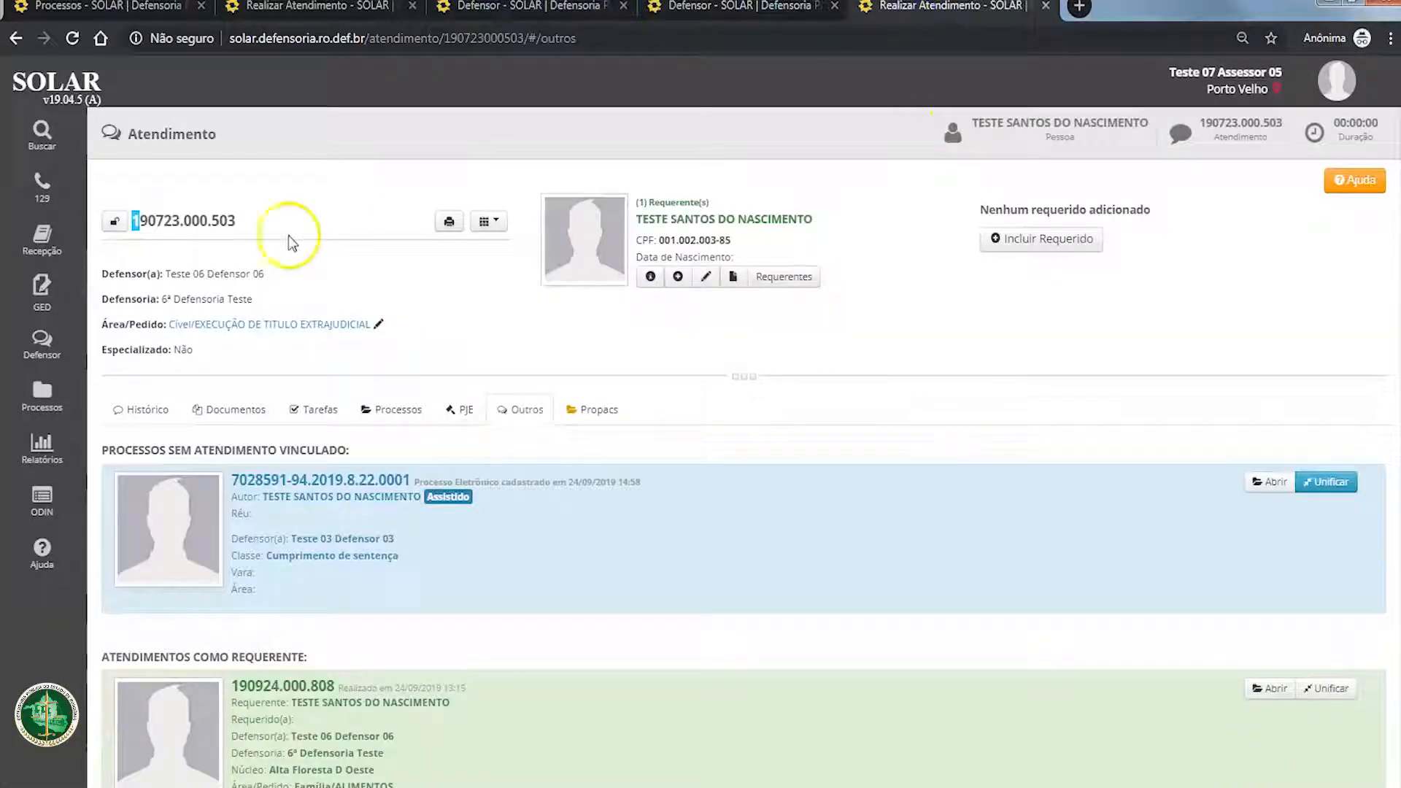
{"action": "left_click_drag", "start_coordinate": [289, 241], "coordinate": [238, 219]}
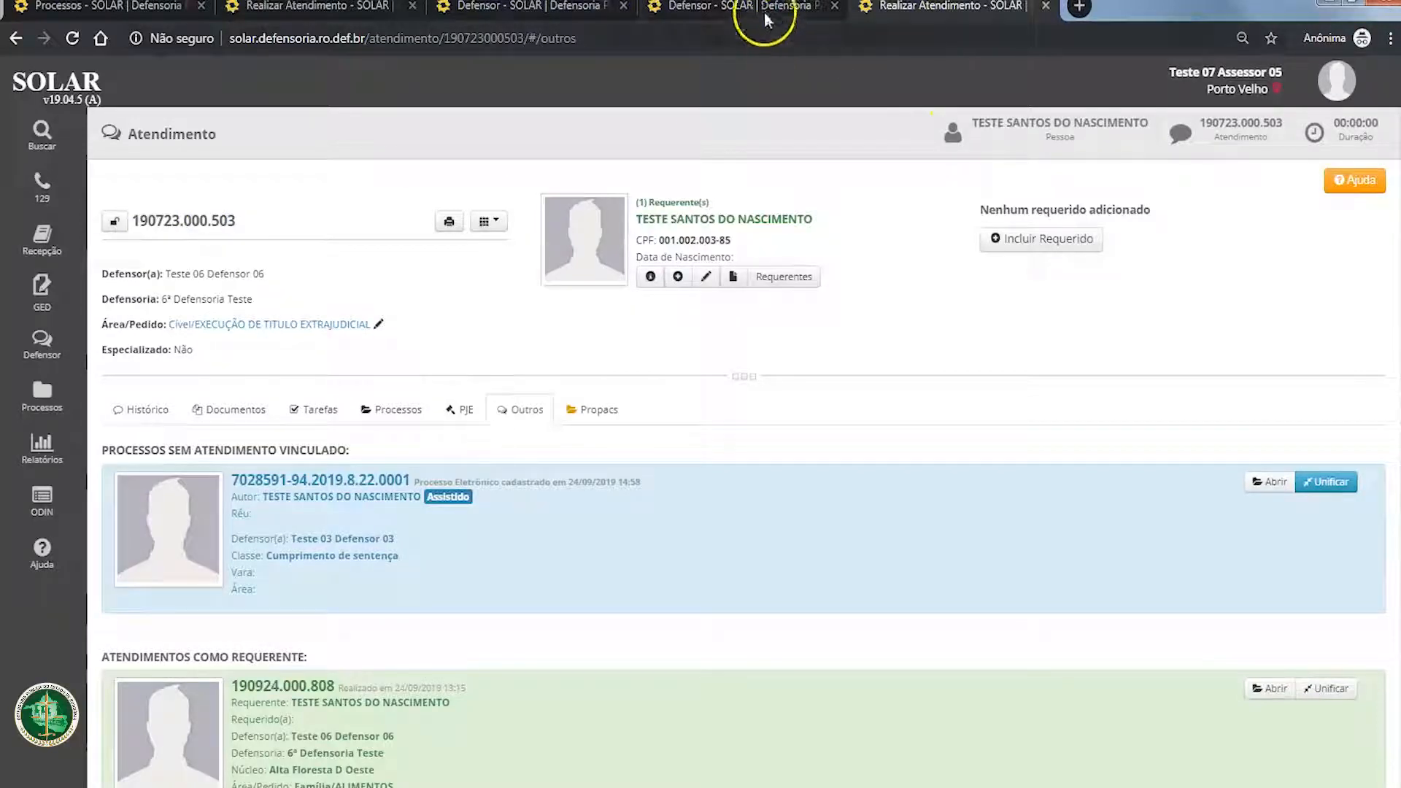
{"action": "left_click", "coordinate": [726, 8]}
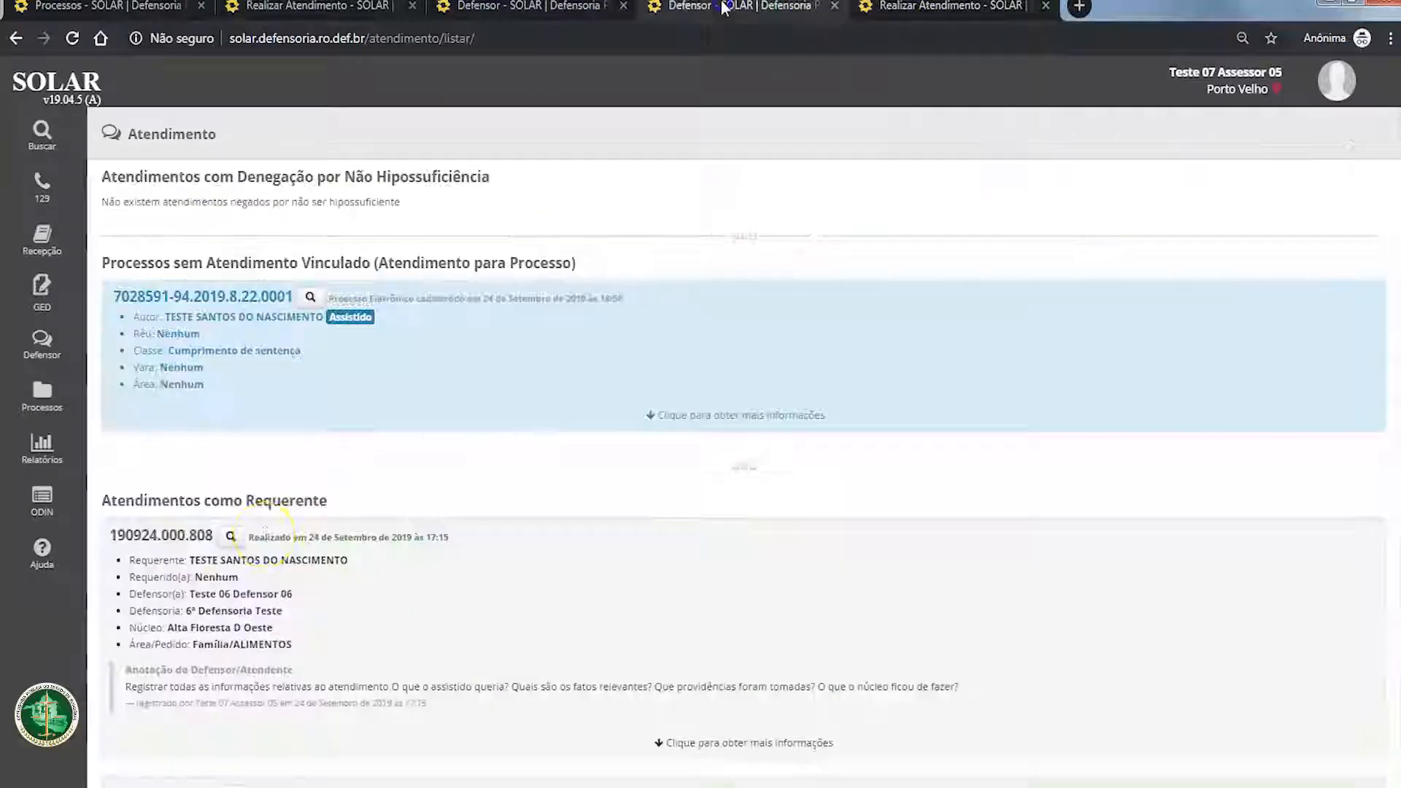
{"action": "scroll", "coordinate": [281, 573], "scroll_direction": "down", "scroll_amount": 5}
{"action": "left_click_drag", "start_coordinate": [188, 420], "coordinate": [207, 420]}
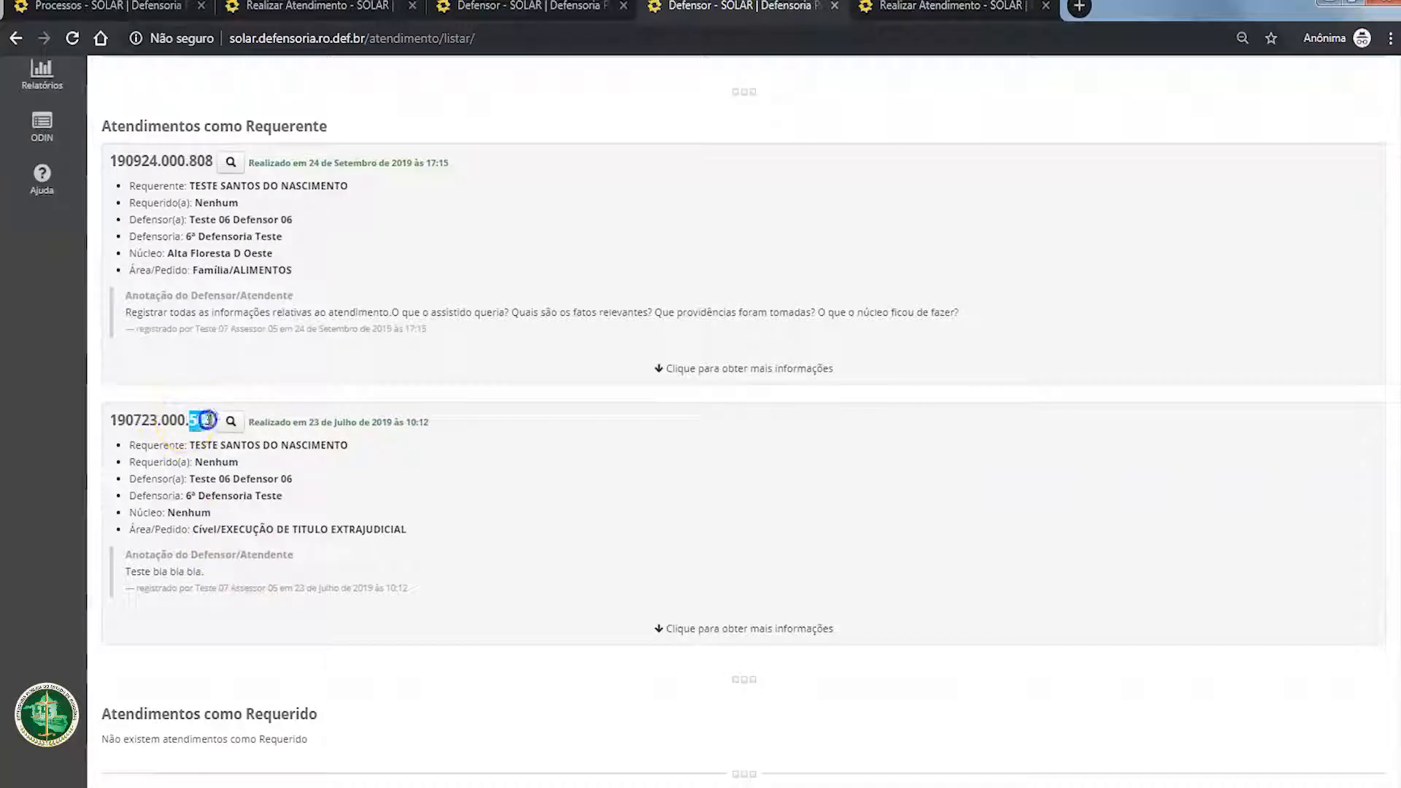
{"action": "scroll", "coordinate": [248, 321], "scroll_direction": "up", "scroll_amount": 3}
{"action": "scroll", "coordinate": [256, 275], "scroll_direction": "up", "scroll_amount": 3}
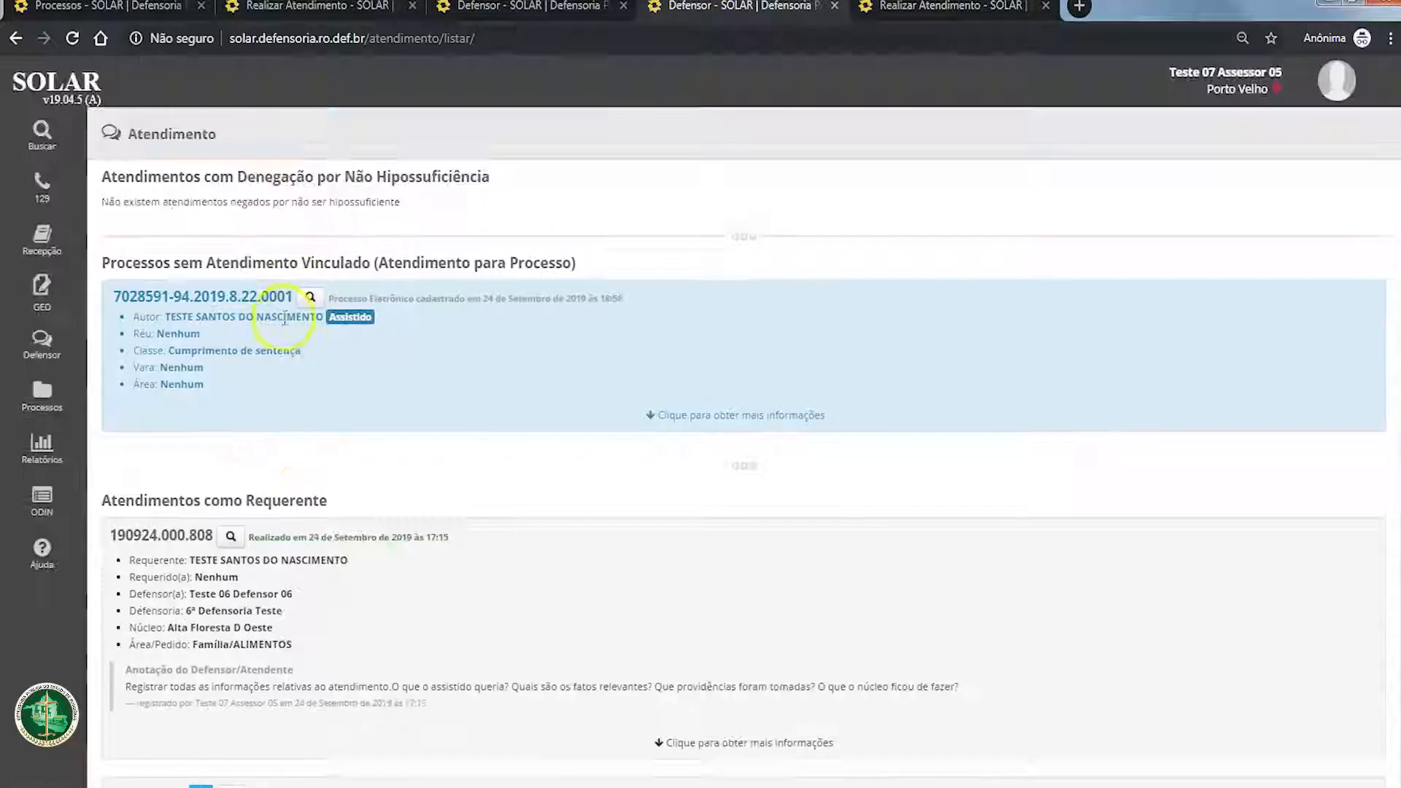
Step: Open the process without linked attendance from the list and check its Outros section for the 23 July 2019 attendance
{"action": "left_click", "coordinate": [312, 305]}
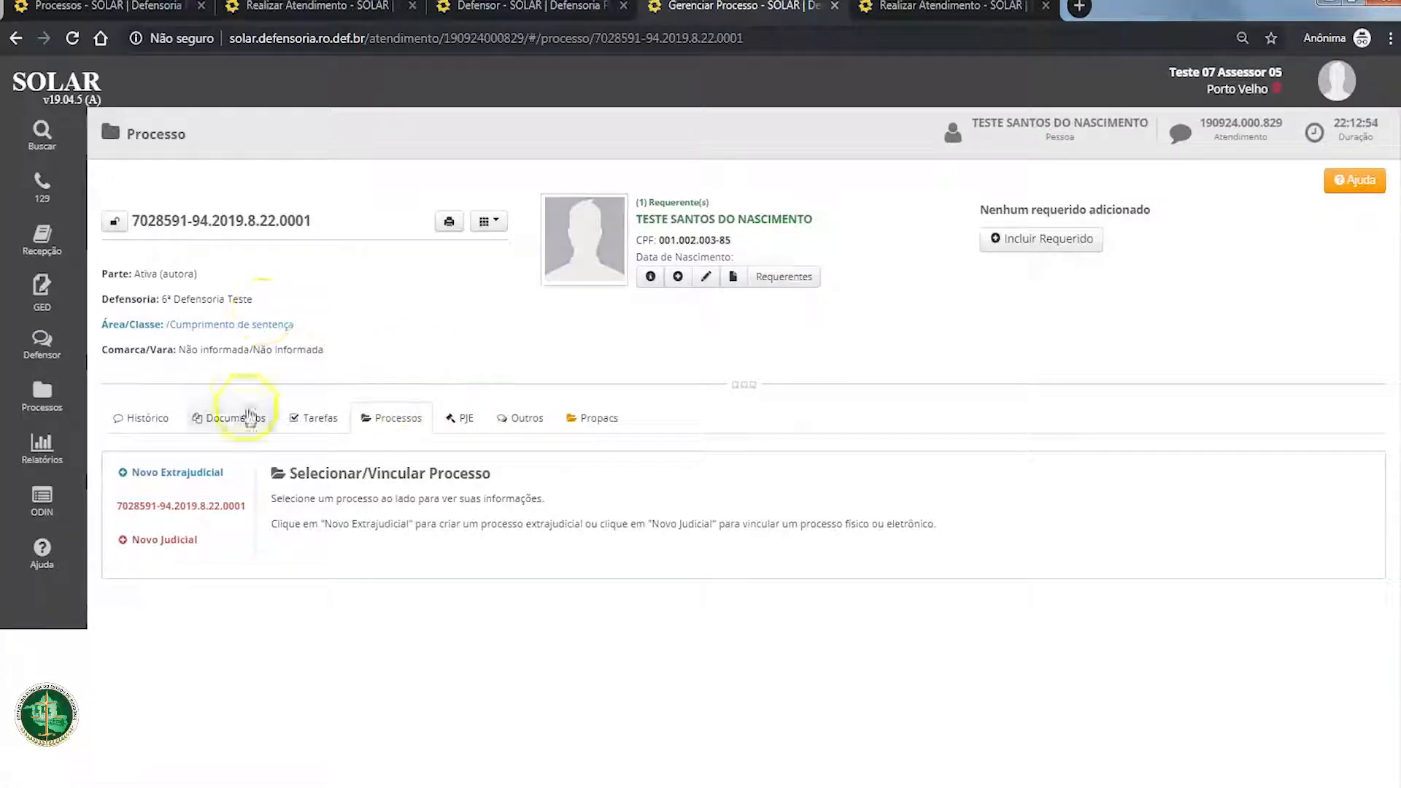
{"action": "left_click_drag", "start_coordinate": [132, 228], "coordinate": [138, 230]}
{"action": "left_click", "coordinate": [520, 417]}
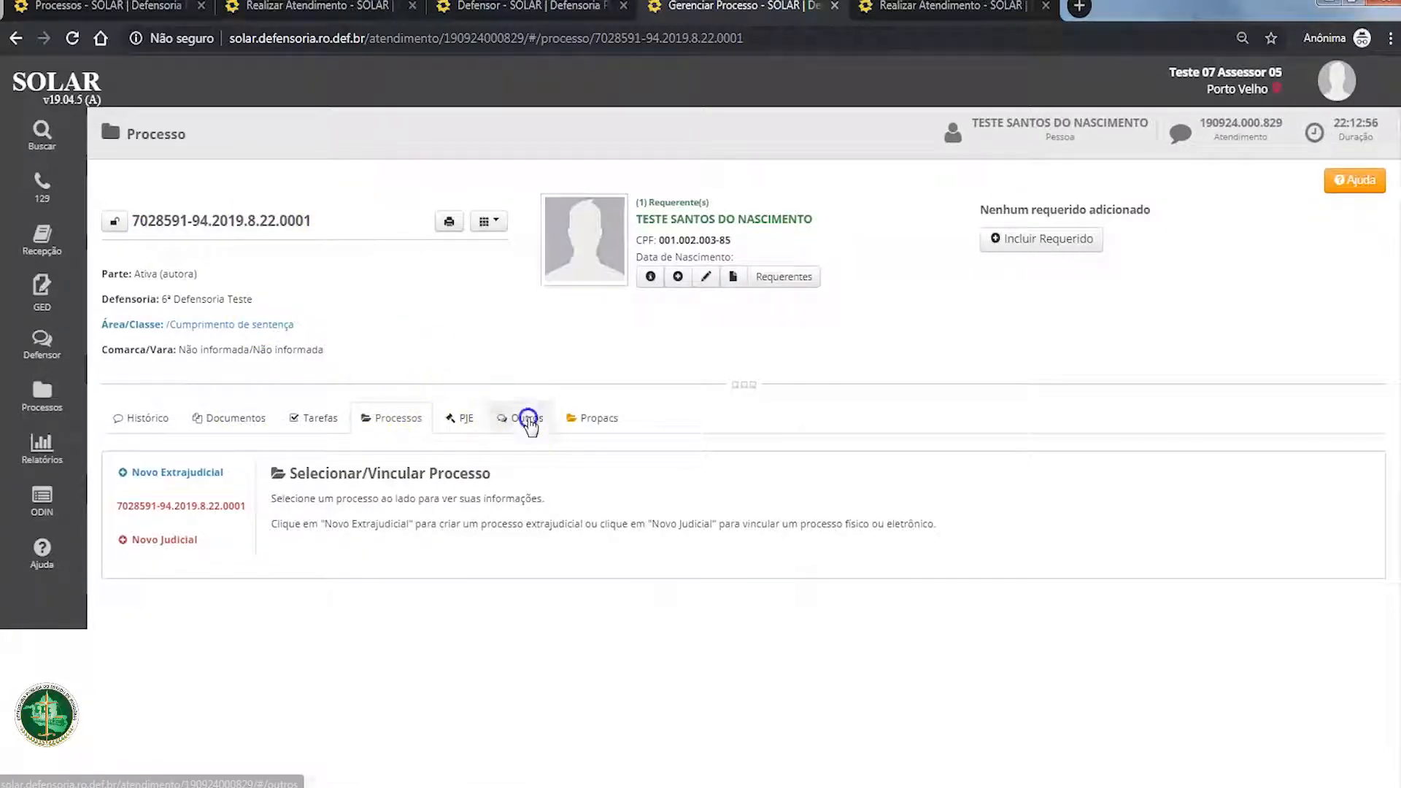
{"action": "scroll", "coordinate": [510, 592], "scroll_direction": "down", "scroll_amount": 3}
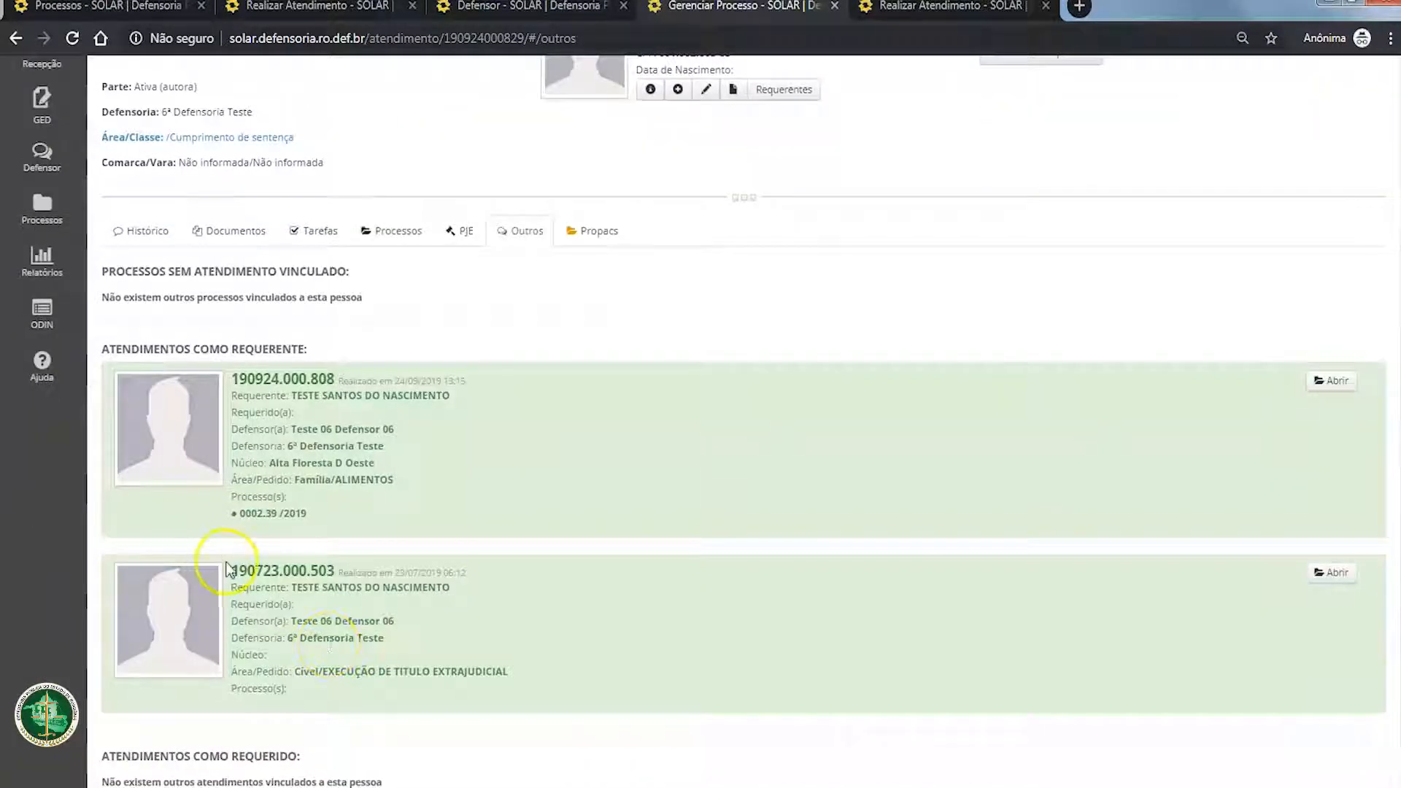
{"action": "left_click_drag", "start_coordinate": [231, 571], "coordinate": [584, 574]}
{"action": "left_click", "coordinate": [1302, 575]}
{"action": "scroll", "coordinate": [687, 562], "scroll_direction": "down", "scroll_amount": 5}
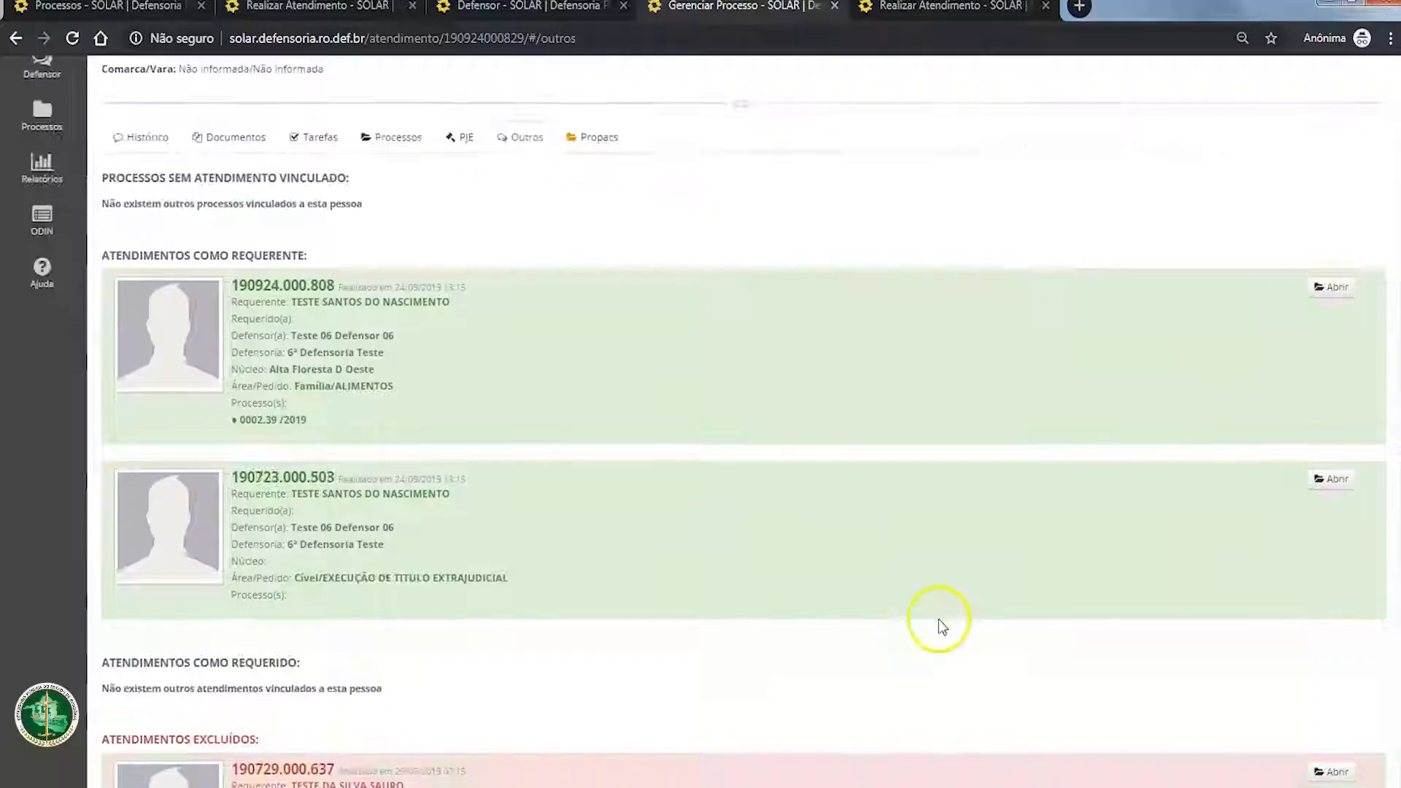
{"action": "left_click", "coordinate": [948, 8]}
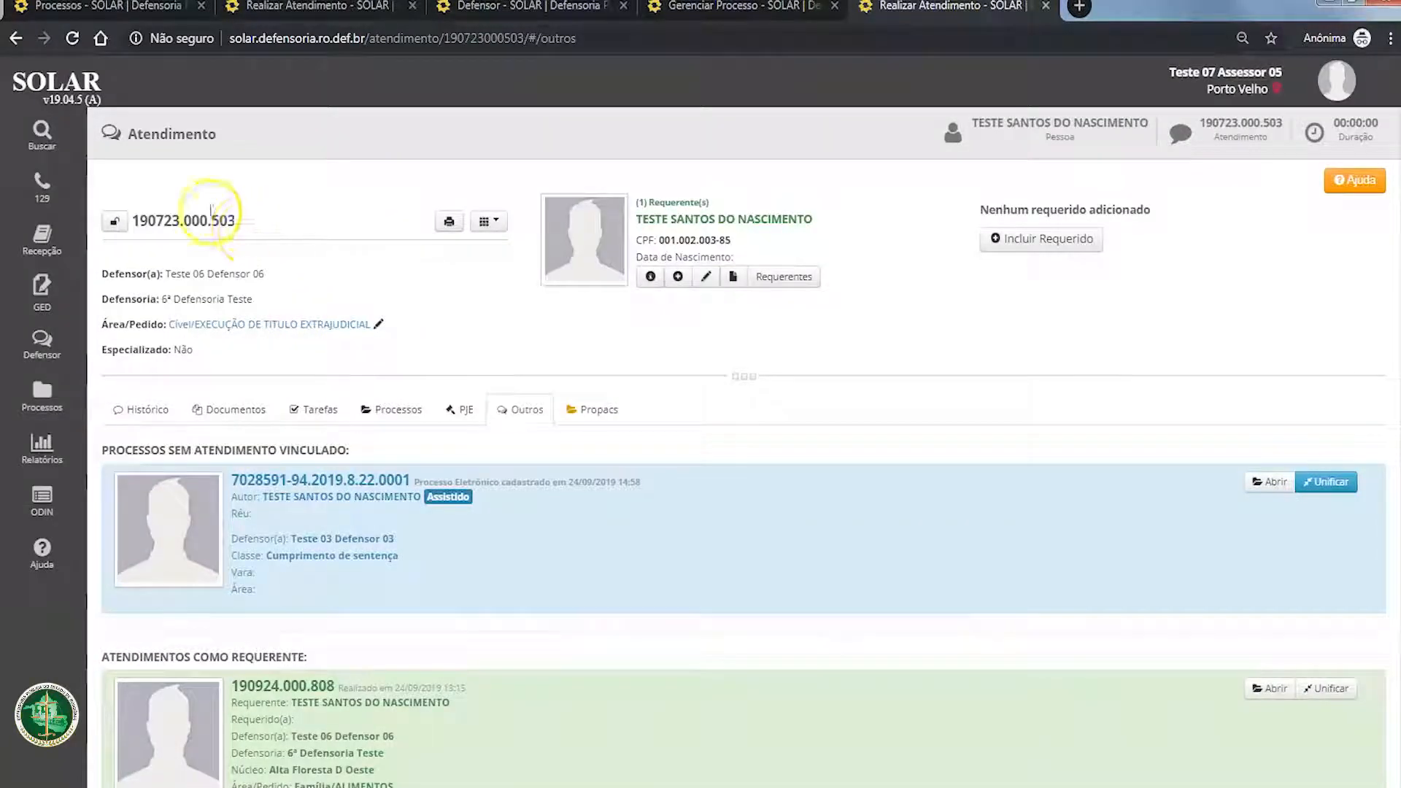
Step: Review the Histórico, Processos and Outros sections of the 23 July 2019 attendance
{"action": "scroll", "coordinate": [423, 504], "scroll_direction": "down", "scroll_amount": 1}
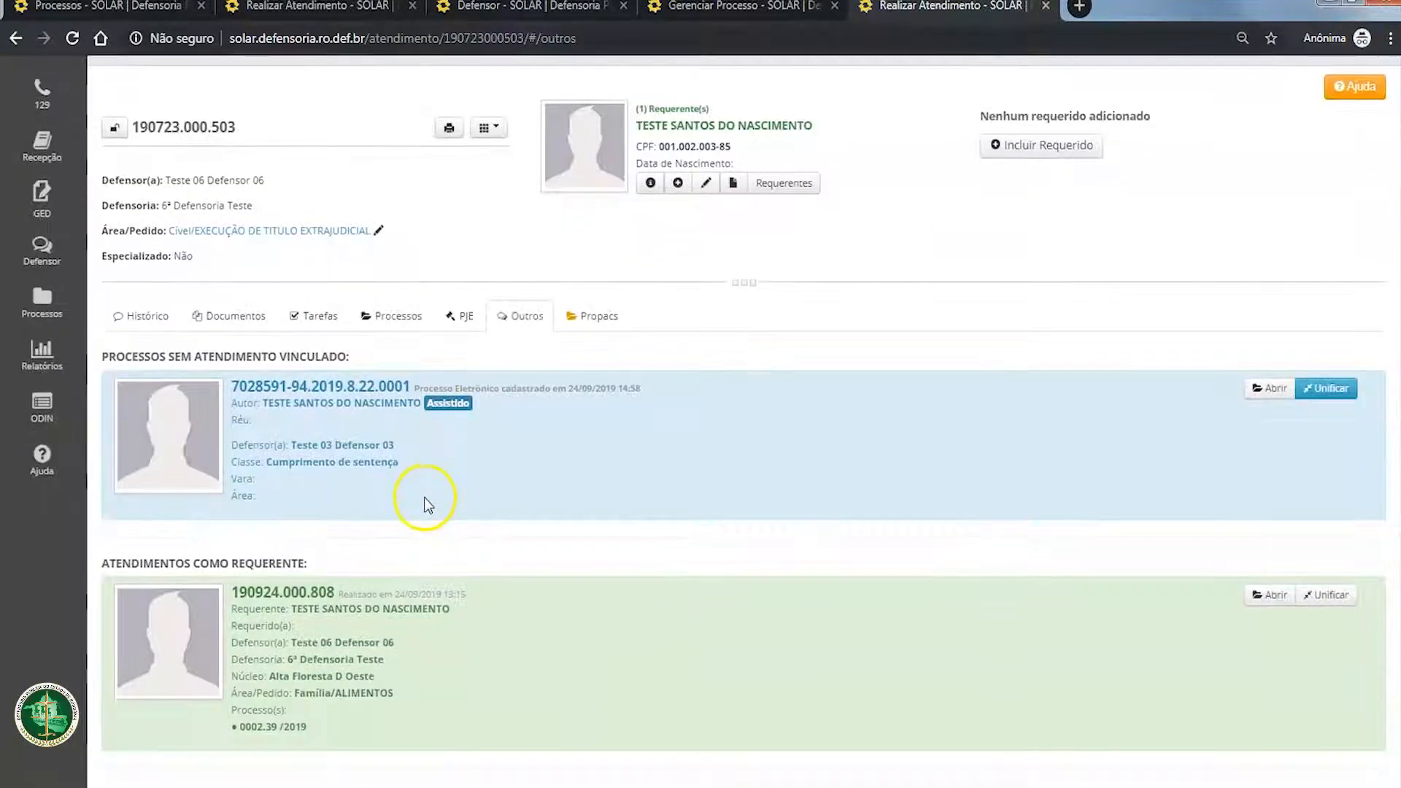
{"action": "left_click", "coordinate": [143, 314]}
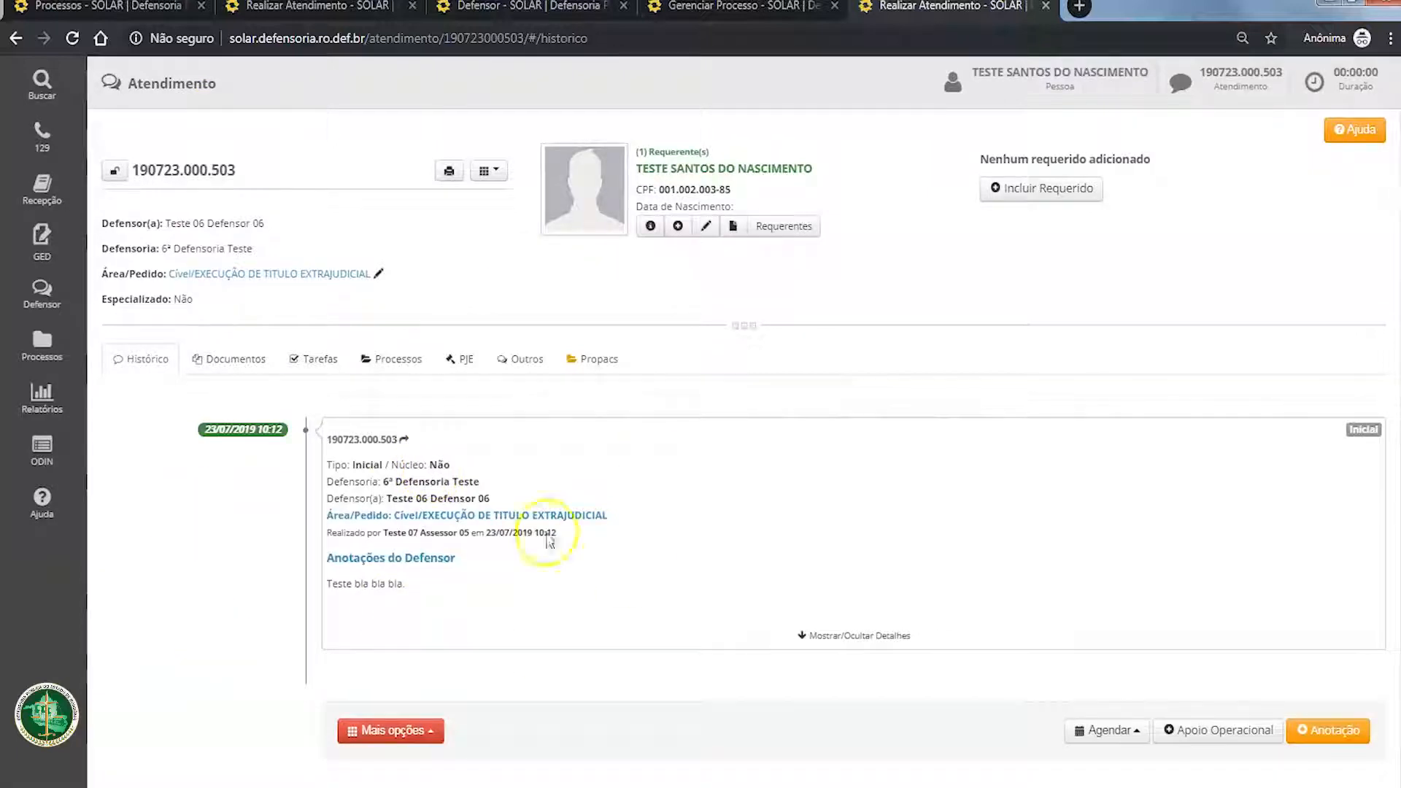
{"action": "left_click", "coordinate": [399, 359]}
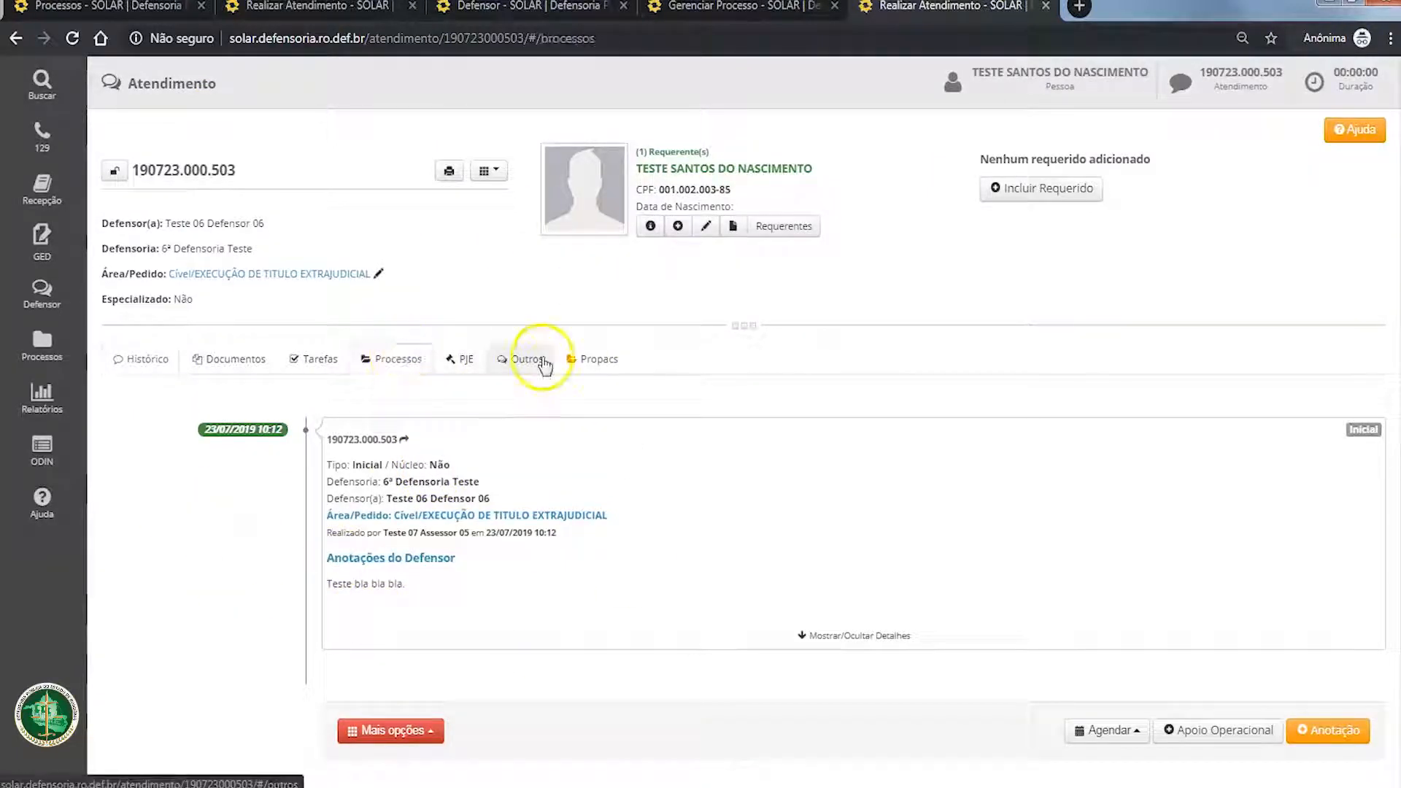
{"action": "left_click", "coordinate": [518, 408]}
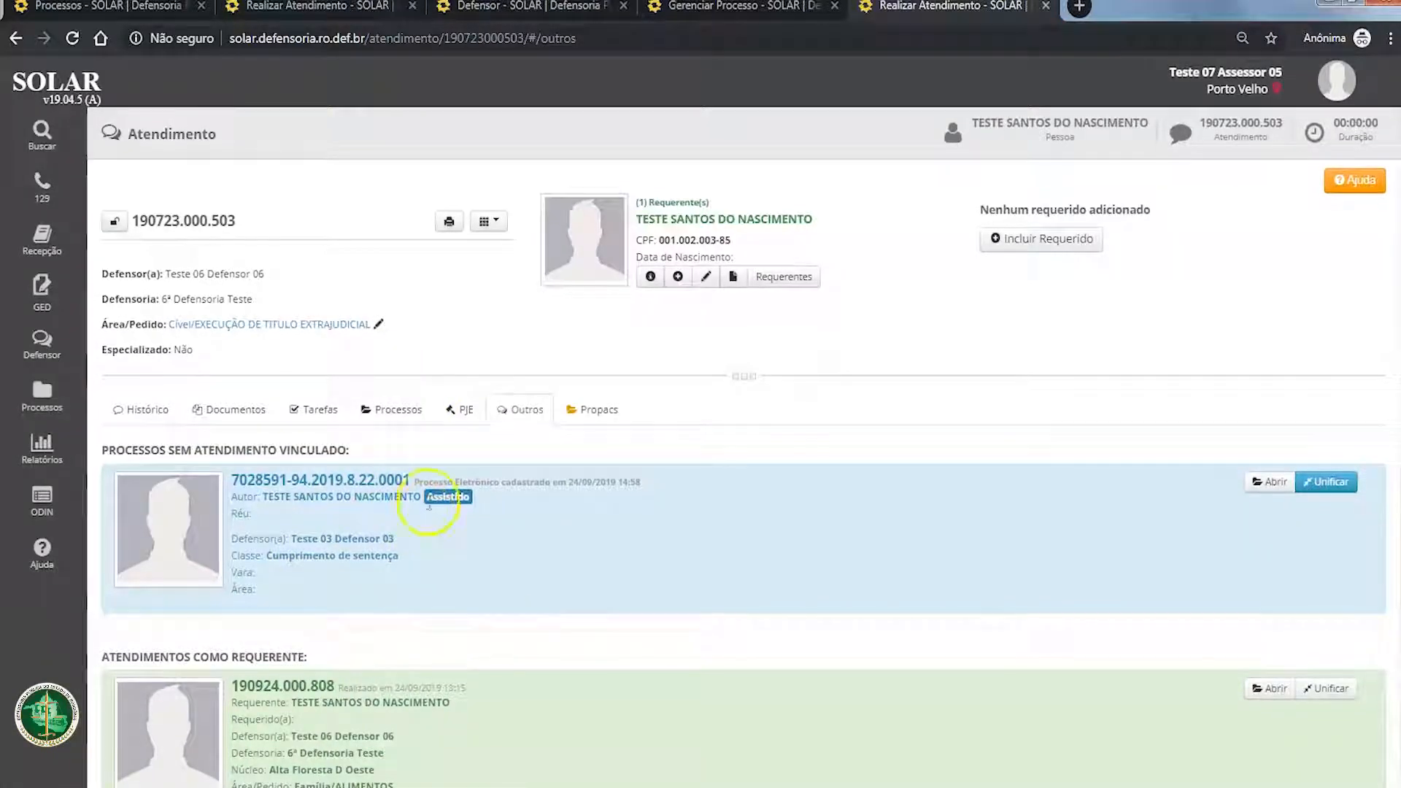
{"action": "scroll", "coordinate": [600, 513], "scroll_direction": "down", "scroll_amount": 1}
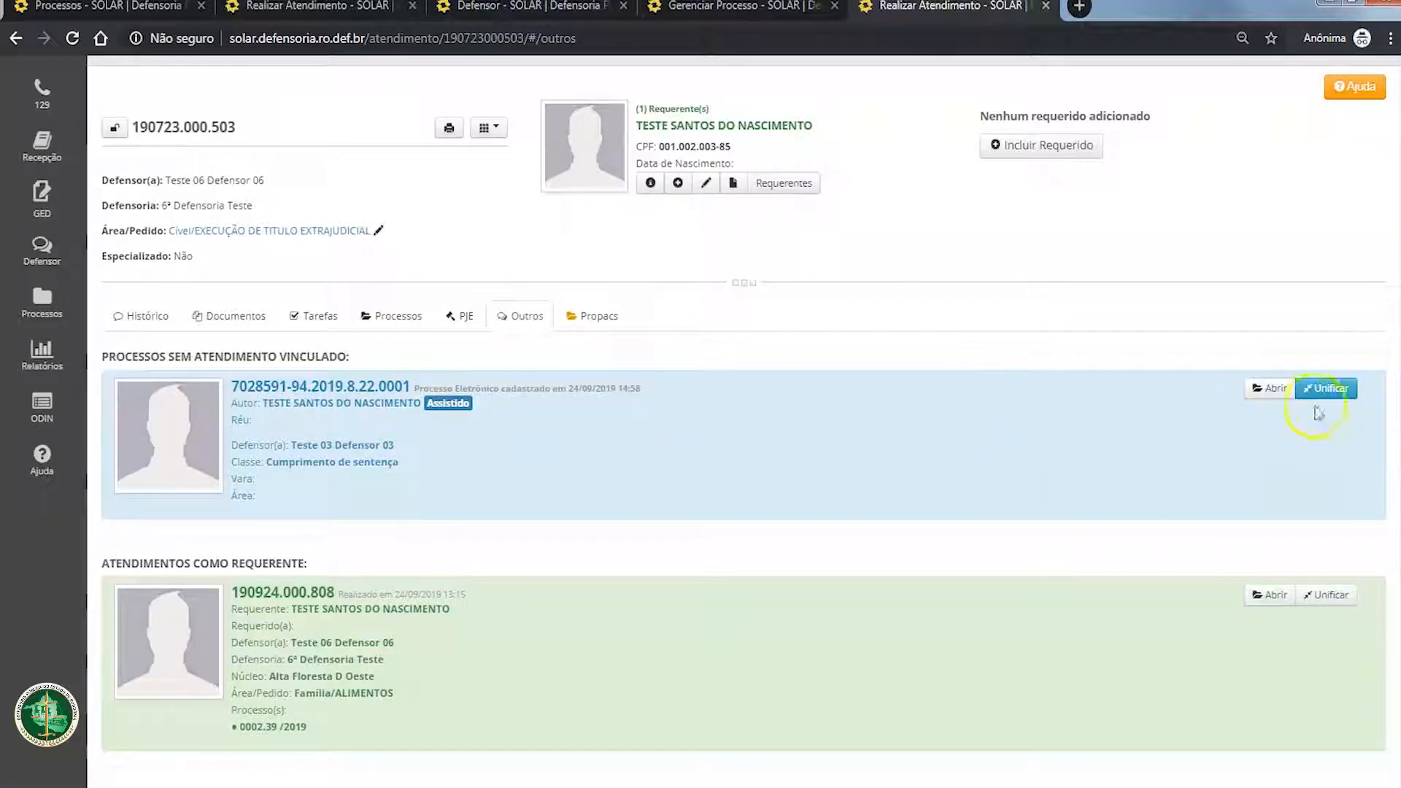
{"action": "left_click", "coordinate": [368, 315]}
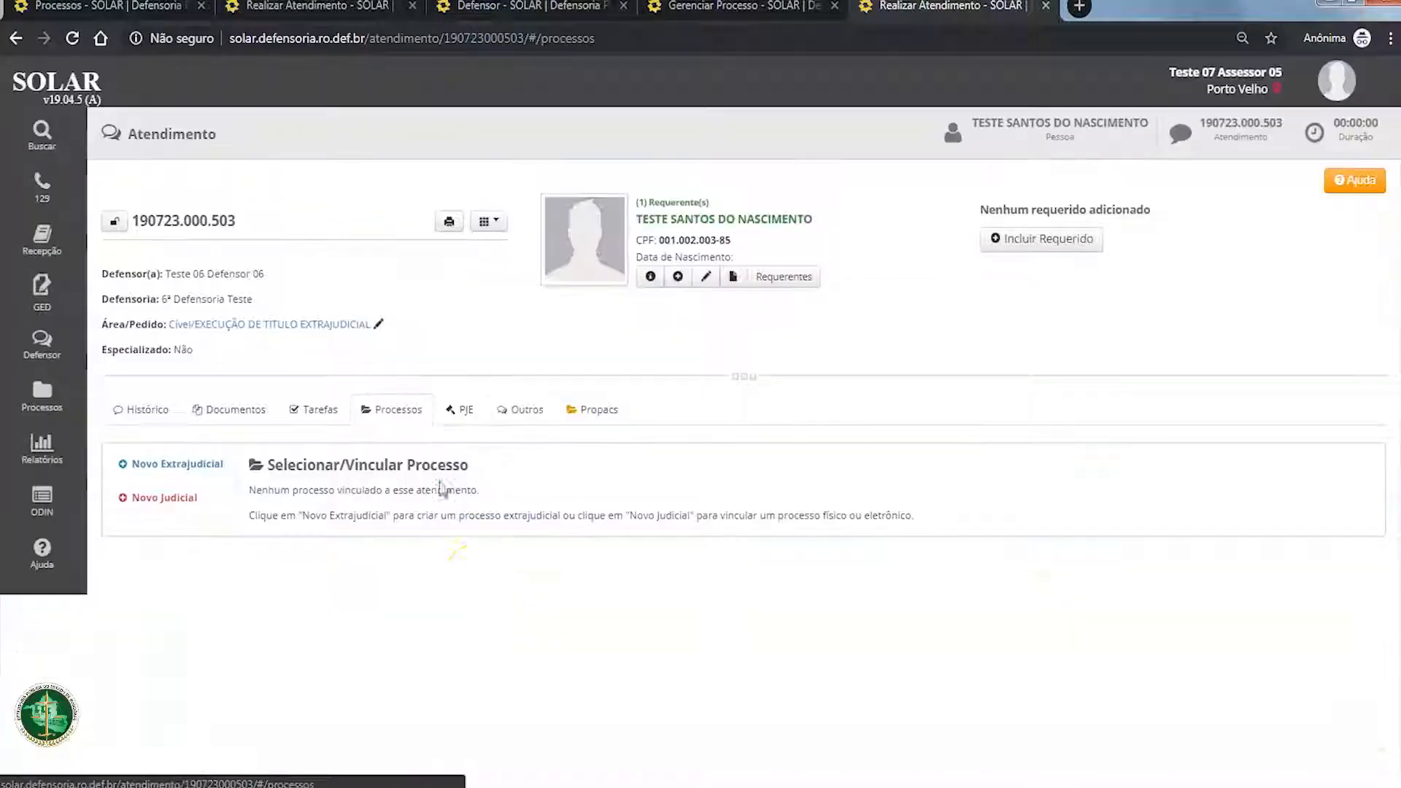
{"action": "left_click", "coordinate": [154, 499]}
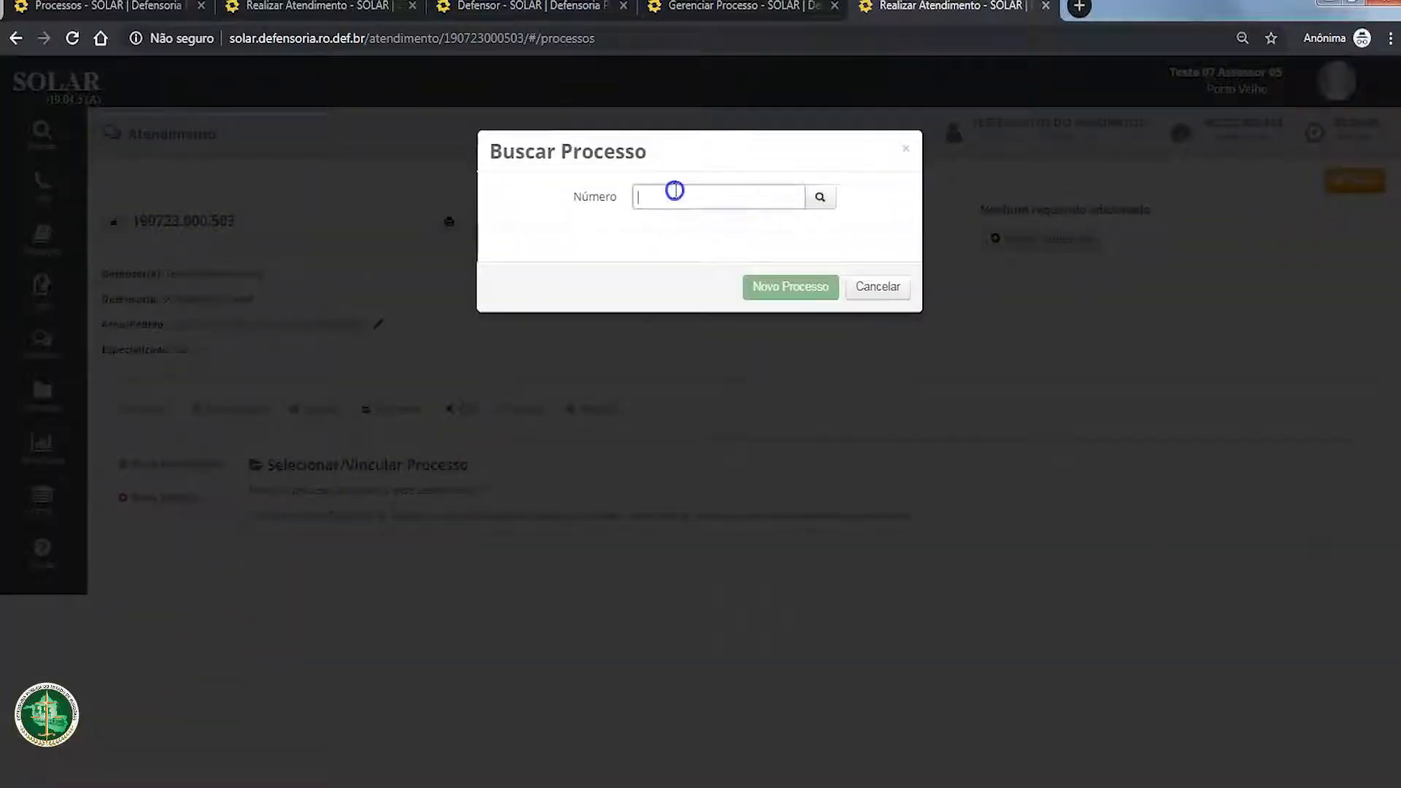
{"action": "left_click", "coordinate": [674, 190]}
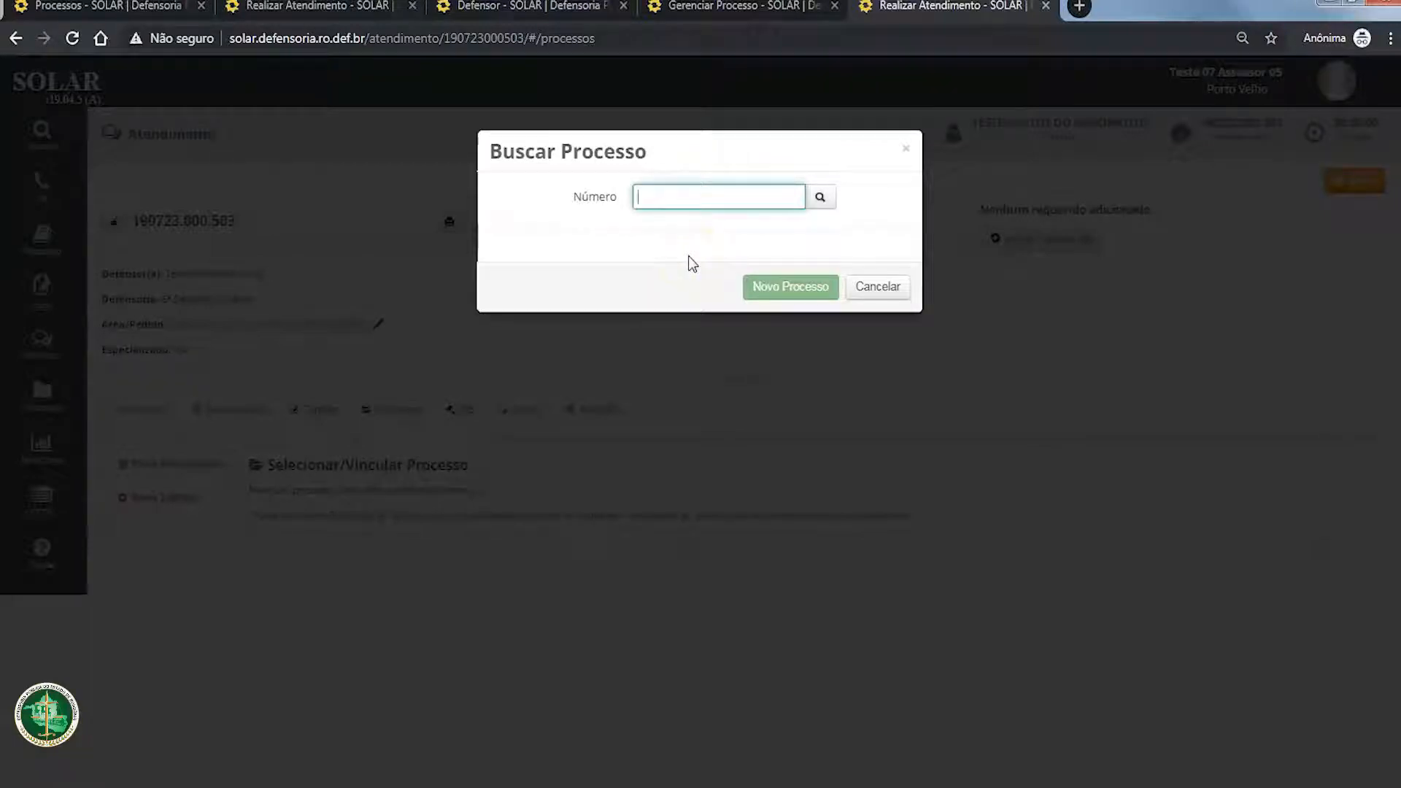
{"action": "left_click", "coordinate": [875, 287]}
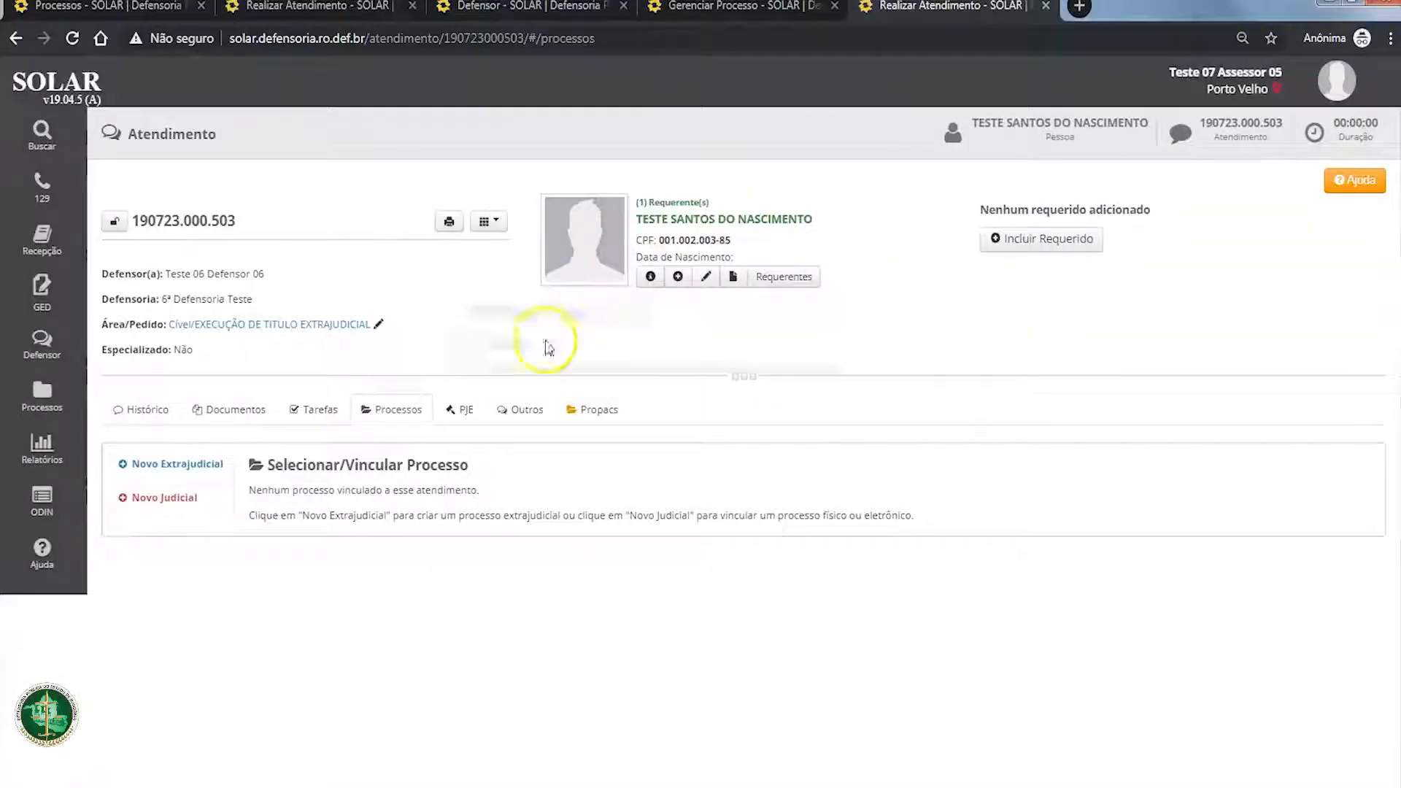
Step: Copy the process number from the page of the process without linked attendance
{"action": "left_click", "coordinate": [782, 6]}
{"action": "scroll", "coordinate": [400, 285], "scroll_direction": "up", "scroll_amount": 4}
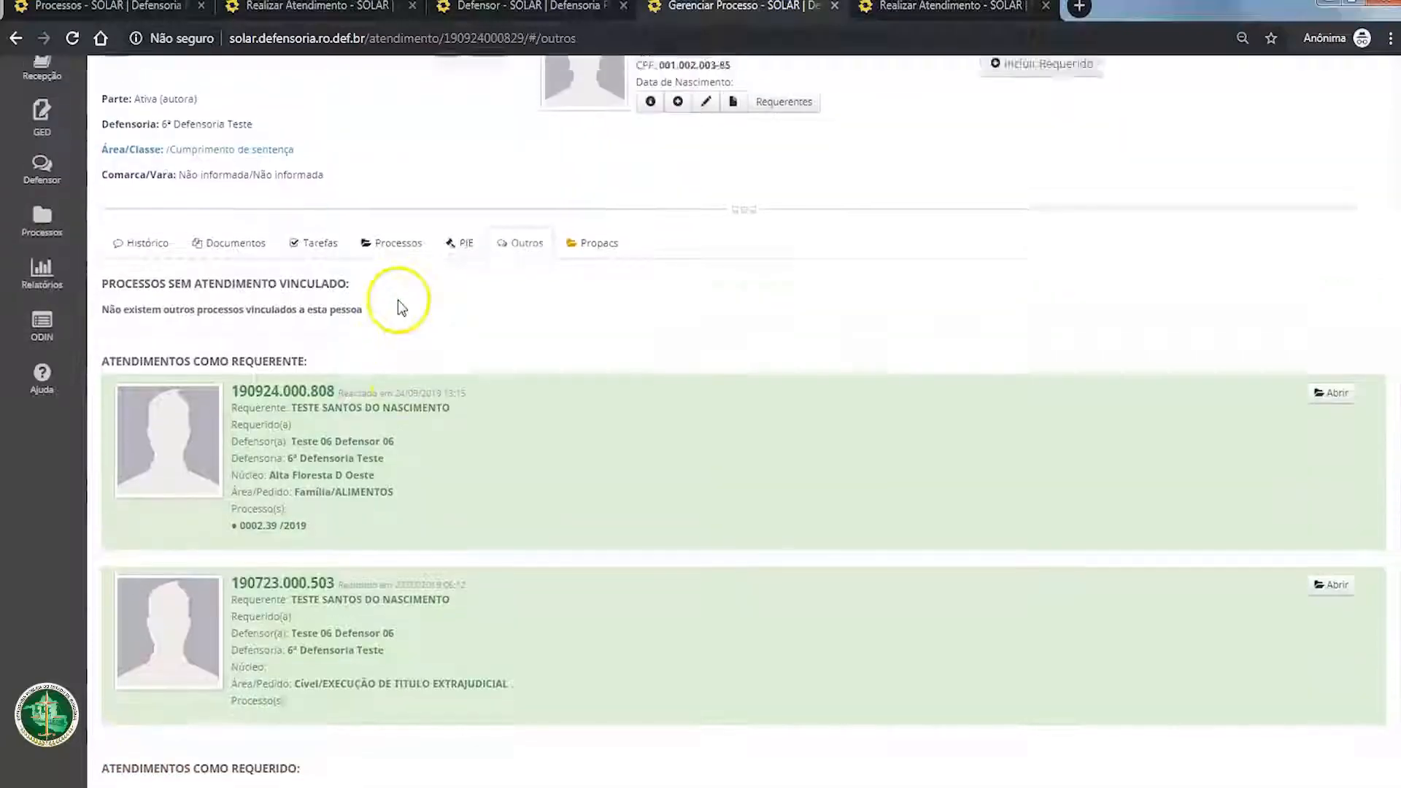
{"action": "left_click_drag", "start_coordinate": [133, 220], "coordinate": [166, 224]}
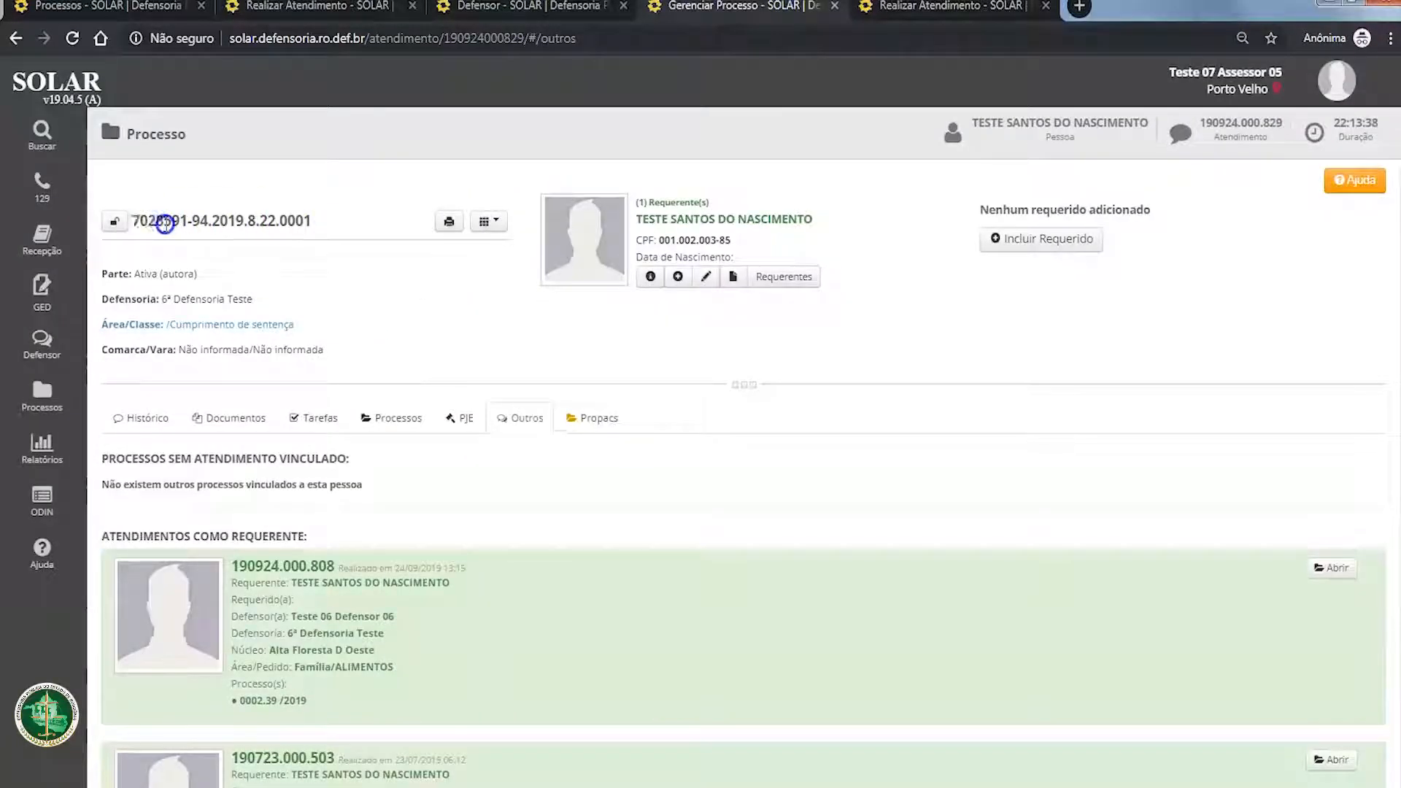
{"action": "triple_click", "coordinate": [313, 224]}
{"action": "key", "text": "ctrl+c"}
Step: Search for the copied process number as a new judicial process in the 23 July 2019 attendance, then cancel the search dialog
{"action": "left_click", "coordinate": [948, 6]}
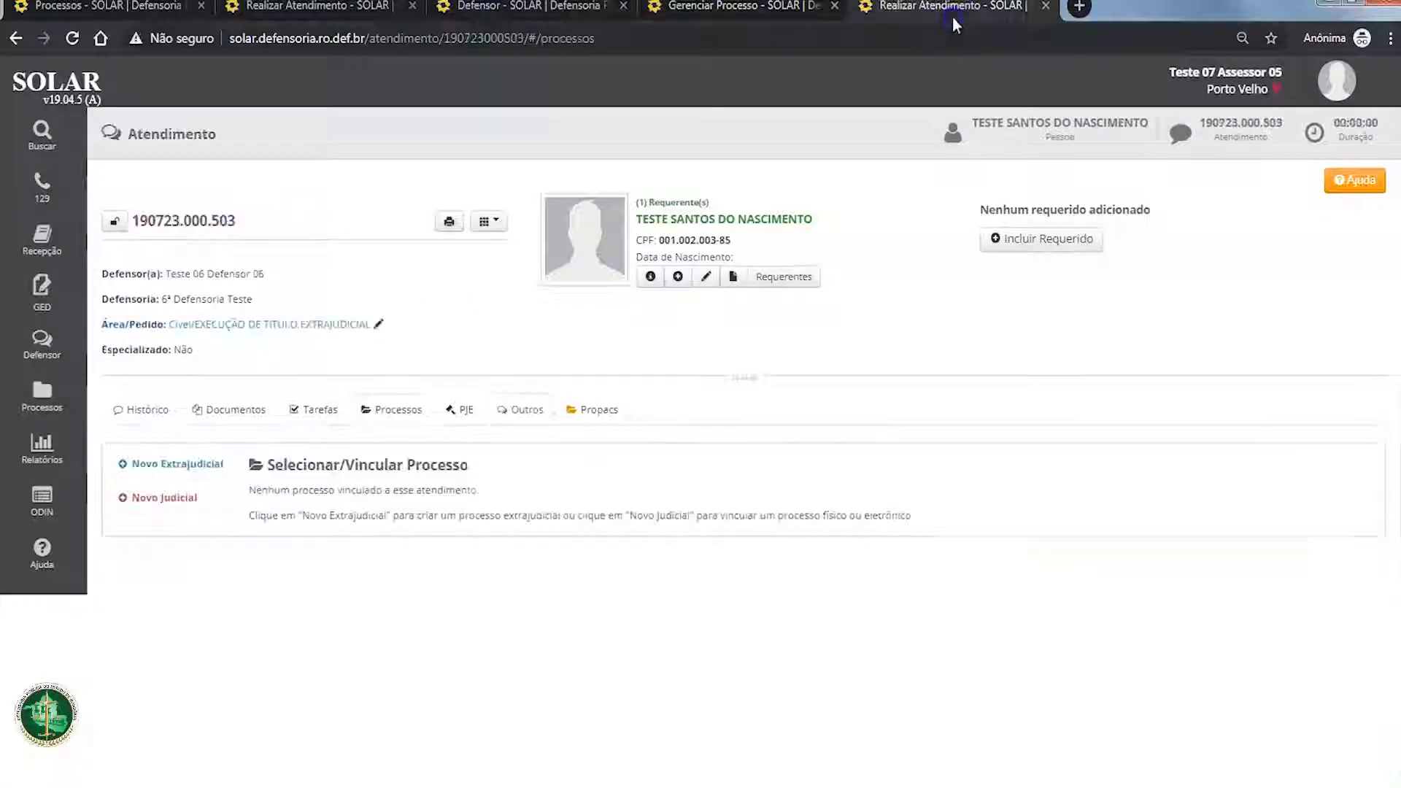
{"action": "left_click", "coordinate": [171, 498]}
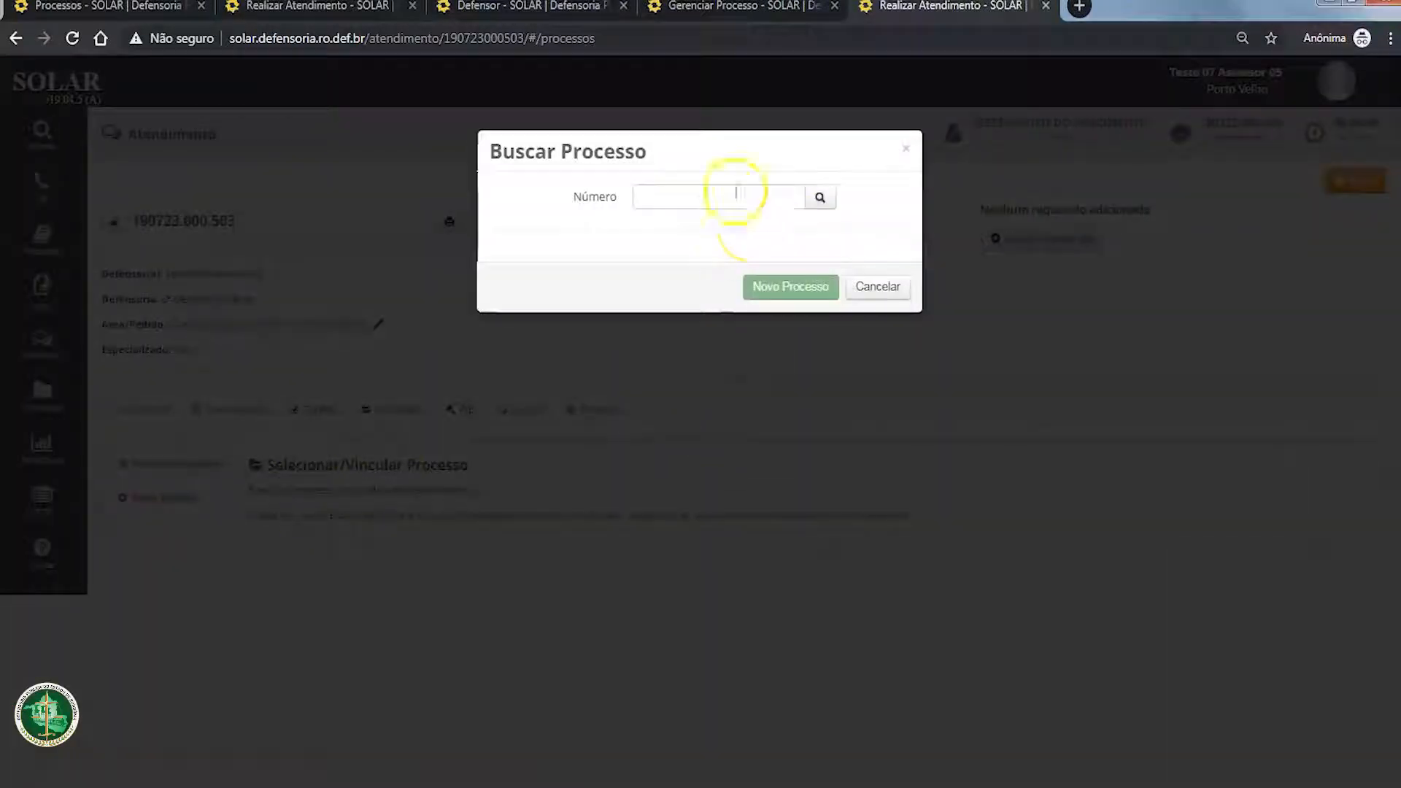
{"action": "left_click", "coordinate": [733, 194]}
{"action": "key", "text": "ctrl+v"}
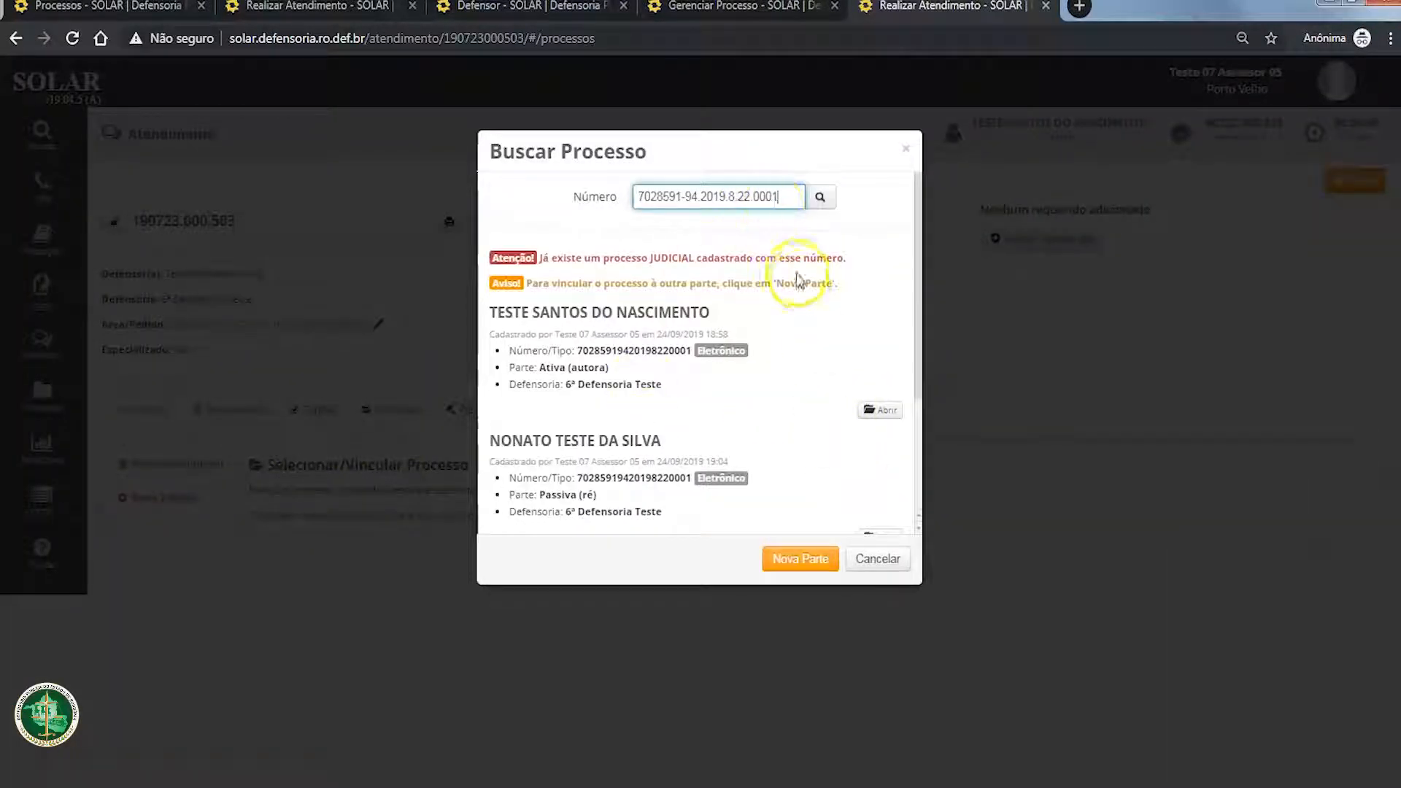
{"action": "left_click", "coordinate": [884, 563]}
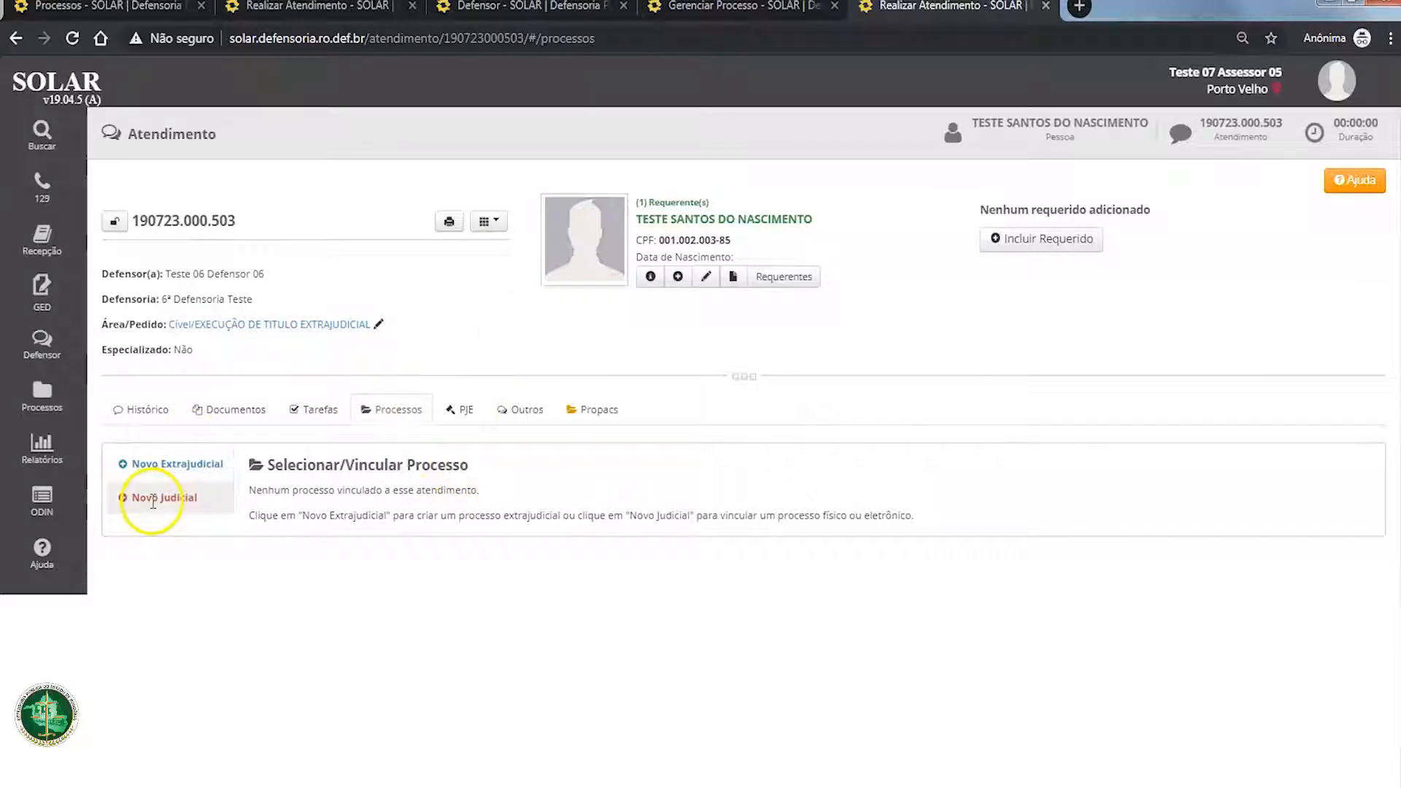
Step: Unify the process without linked attendance from the Outros section into the 23 July 2019 attendance
{"action": "left_click", "coordinate": [540, 410]}
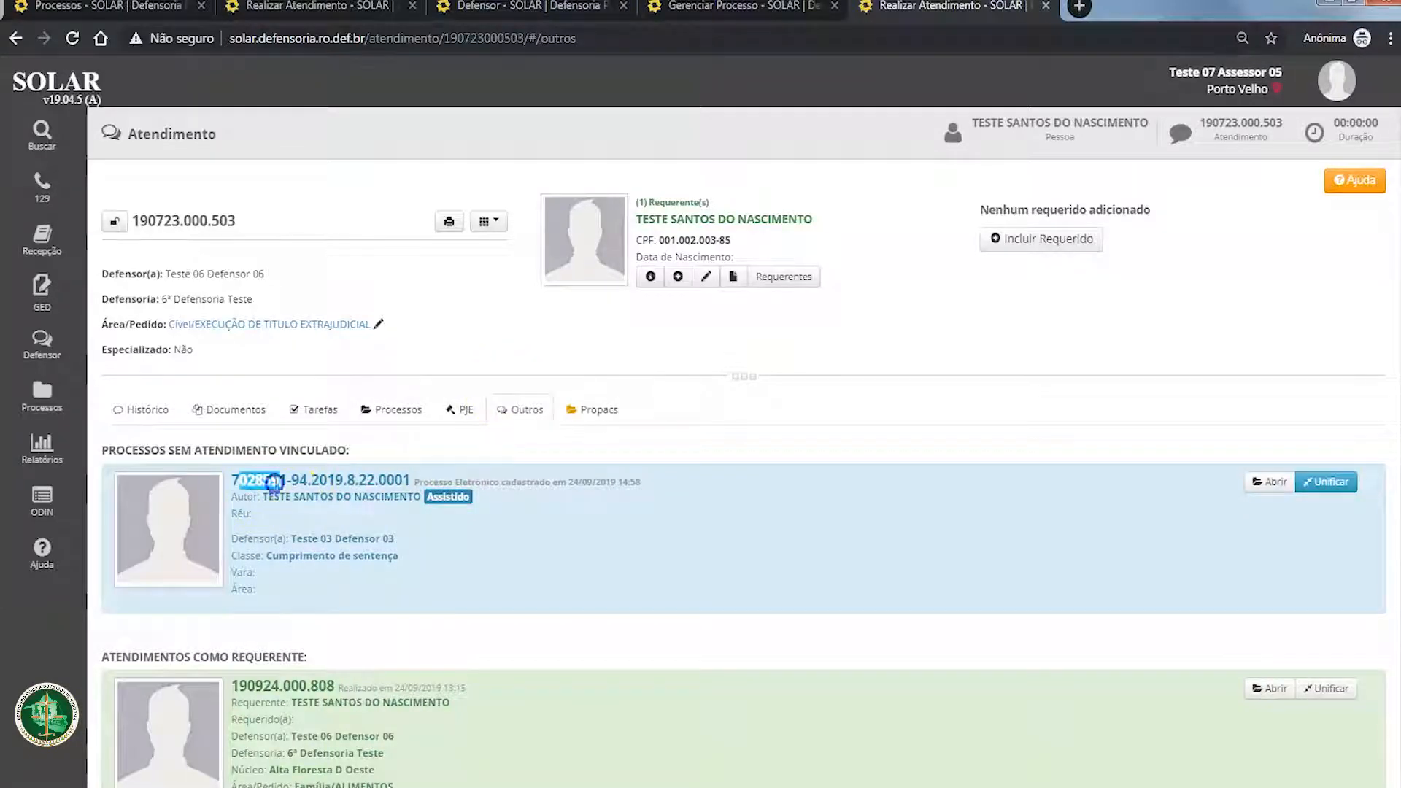
{"action": "left_click_drag", "start_coordinate": [273, 481], "coordinate": [409, 481]}
{"action": "left_click", "coordinate": [733, 578]}
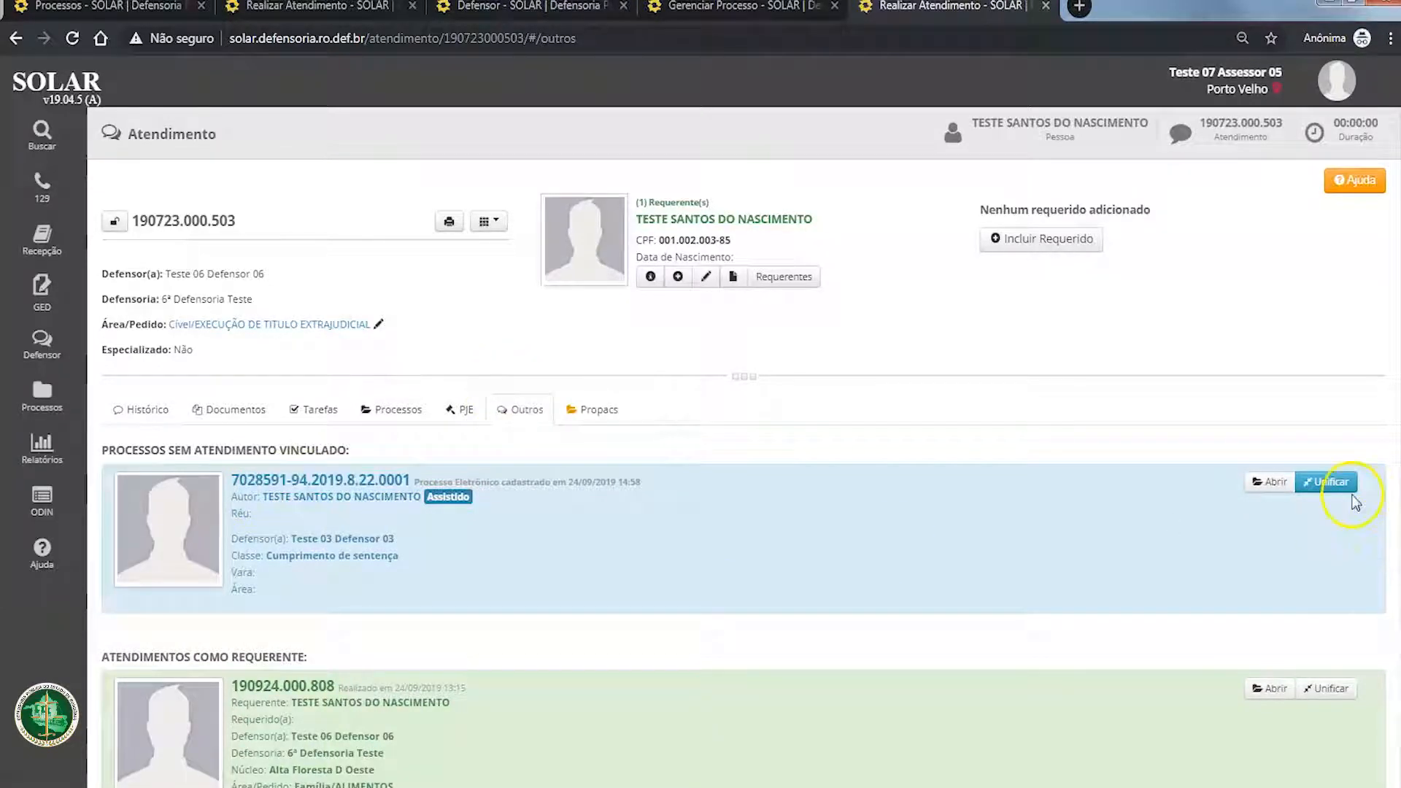
{"action": "left_click", "coordinate": [1325, 482]}
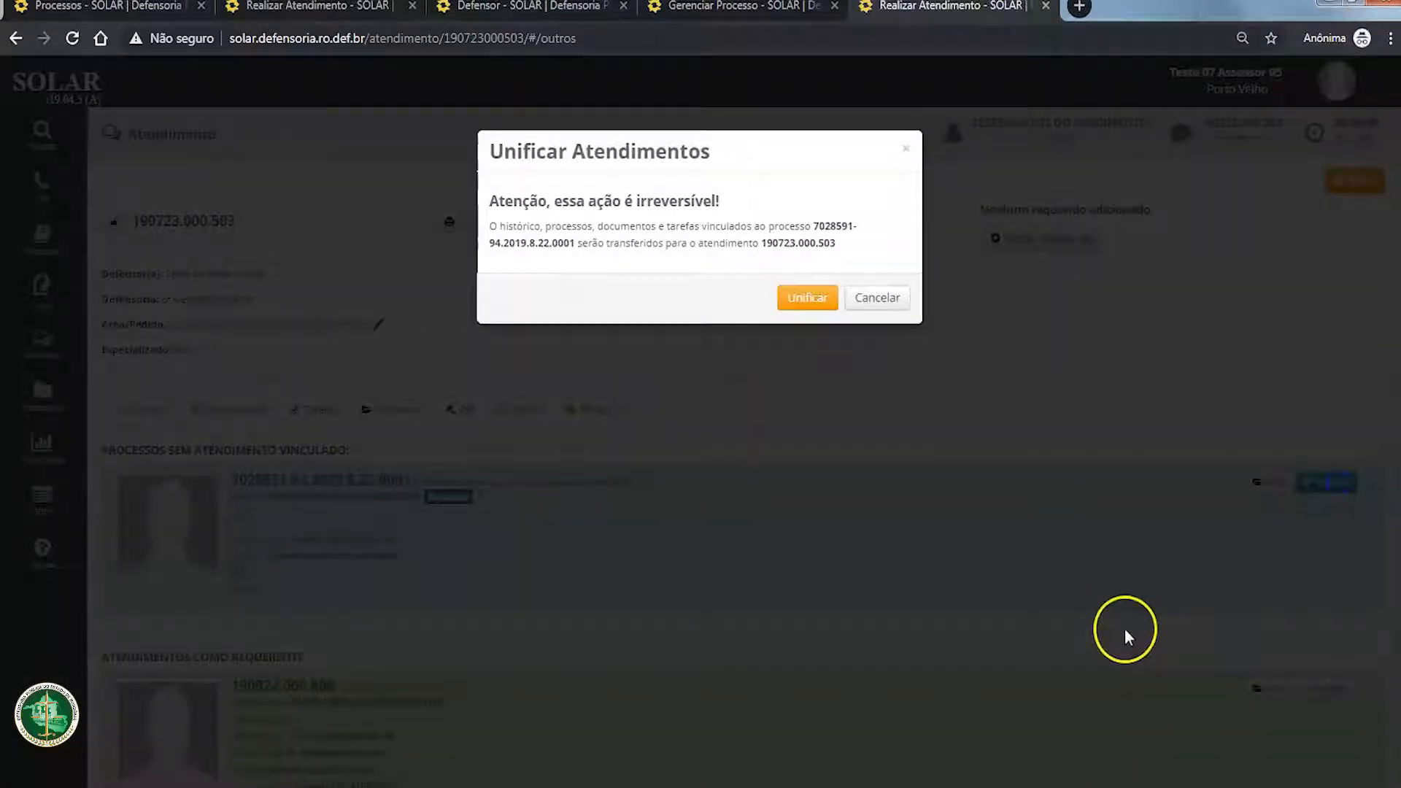
{"action": "left_click_drag", "start_coordinate": [497, 196], "coordinate": [856, 246]}
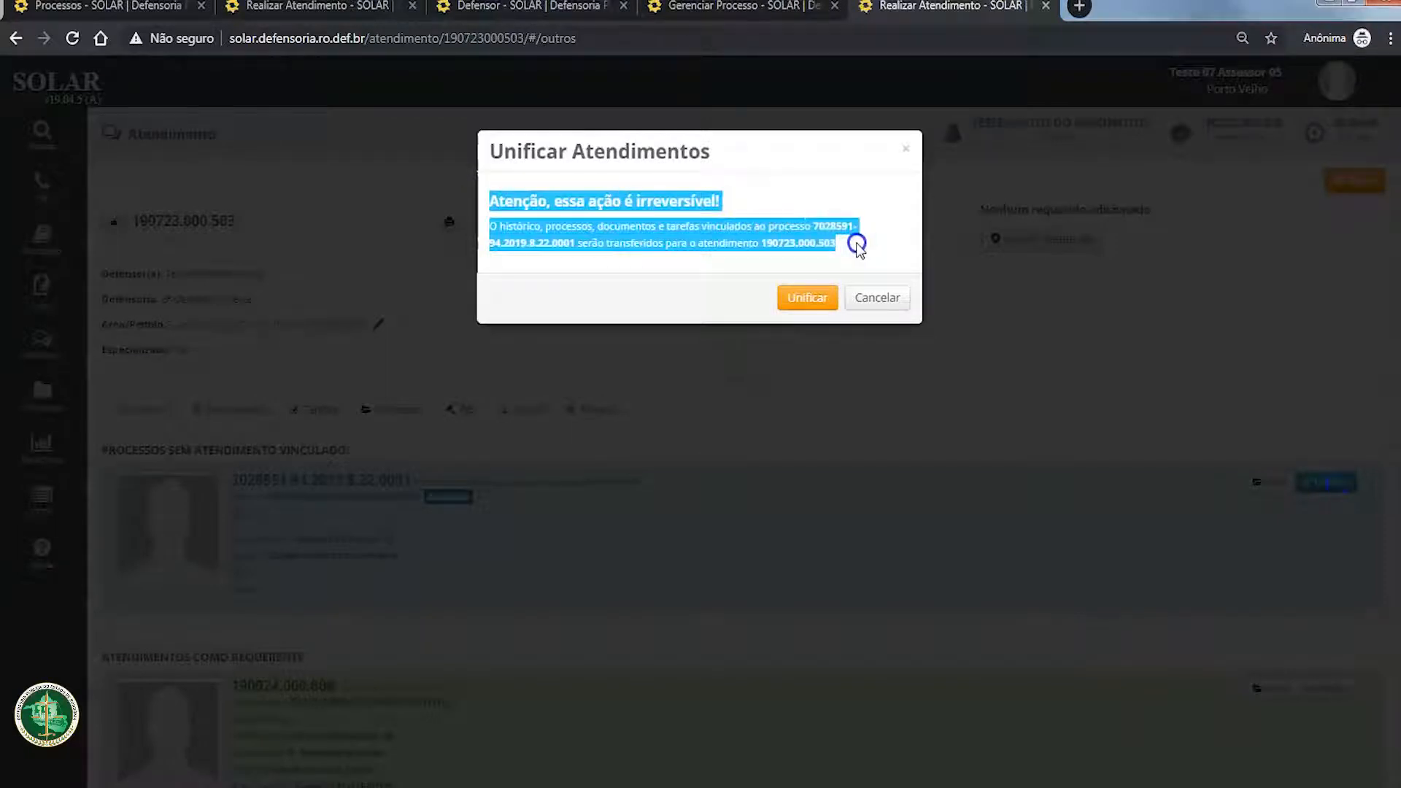
{"action": "left_click", "coordinate": [827, 427]}
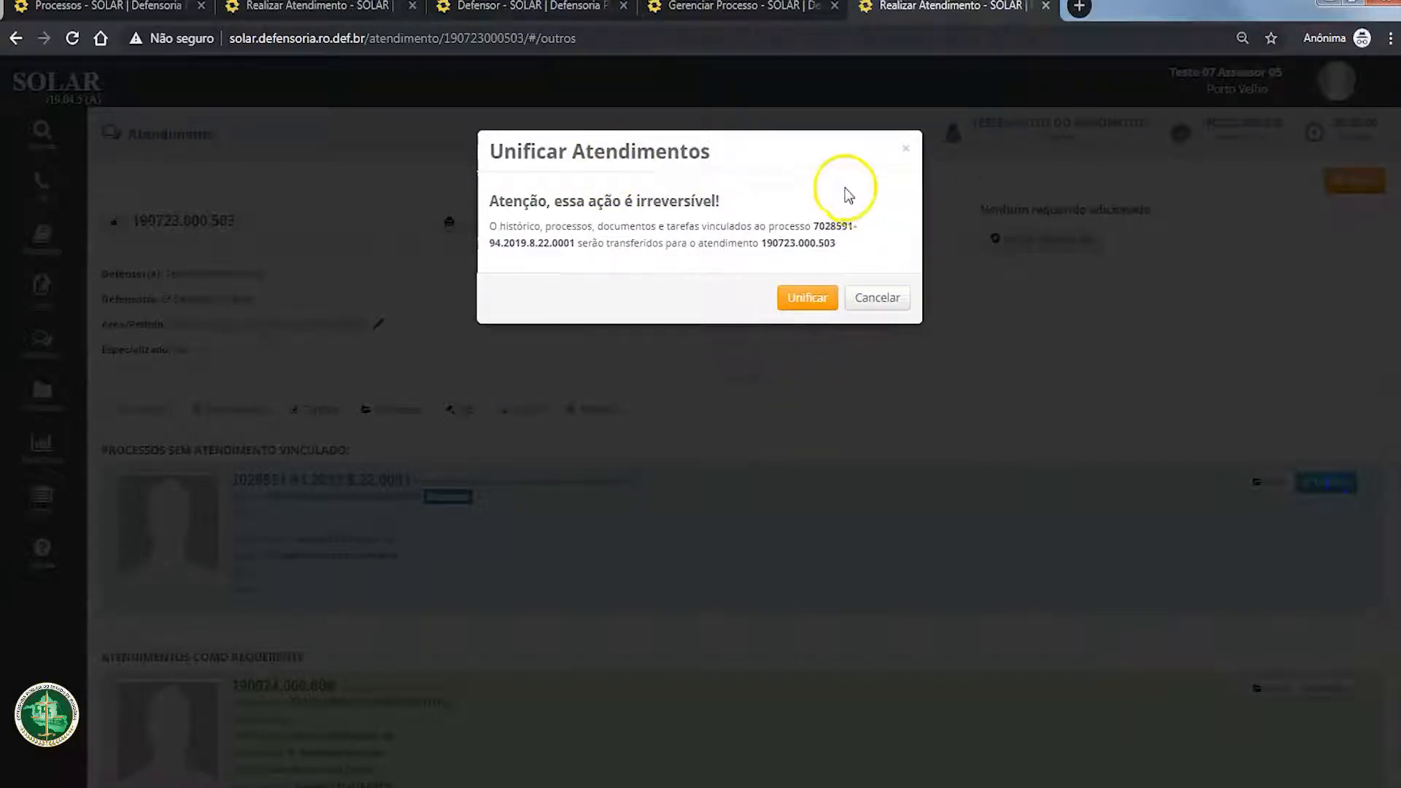
{"action": "left_click", "coordinate": [822, 305]}
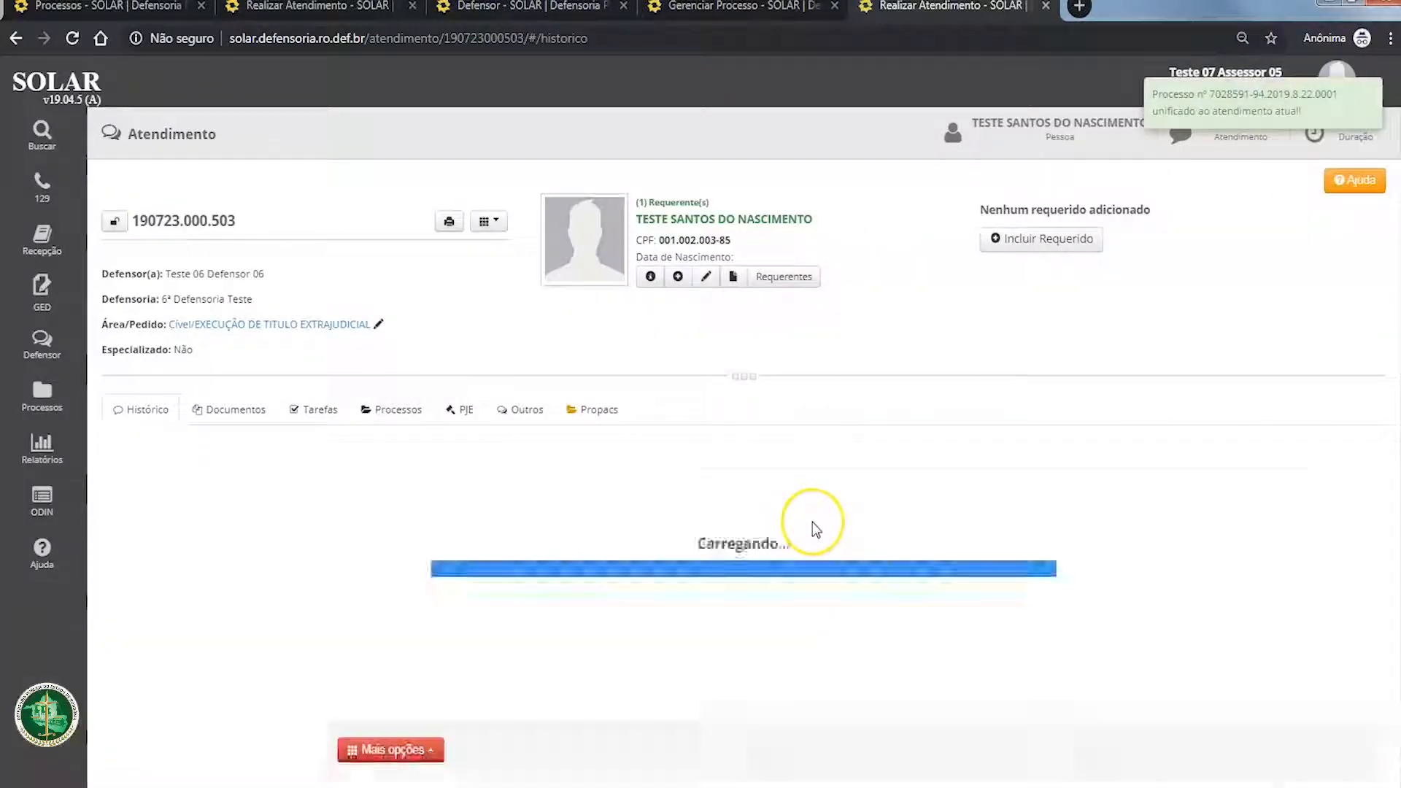
Step: Check the 23 July 2019 attendance's Processos section and open the details of the newly unified process
{"action": "scroll", "coordinate": [812, 523], "scroll_direction": "down", "scroll_amount": 1}
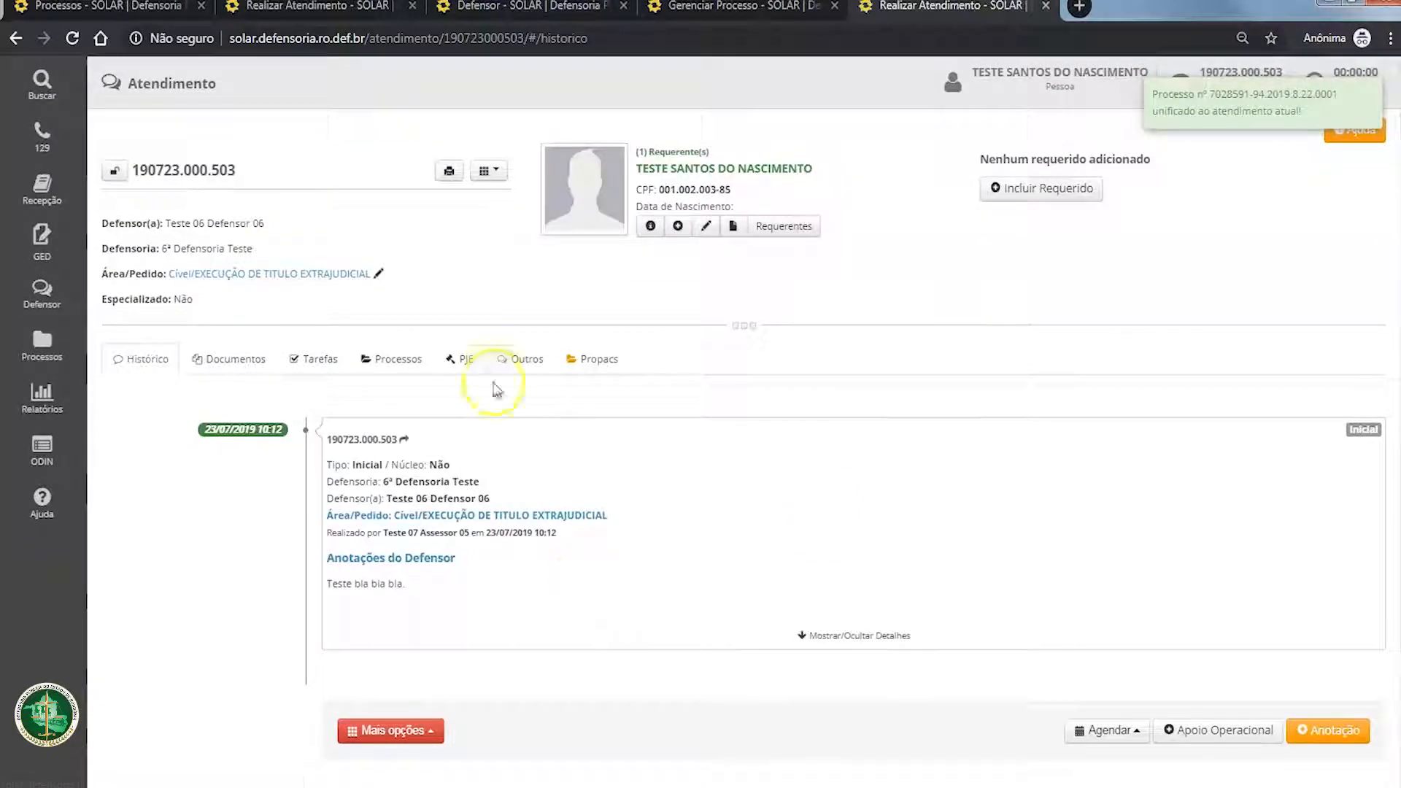
{"action": "left_click", "coordinate": [405, 359]}
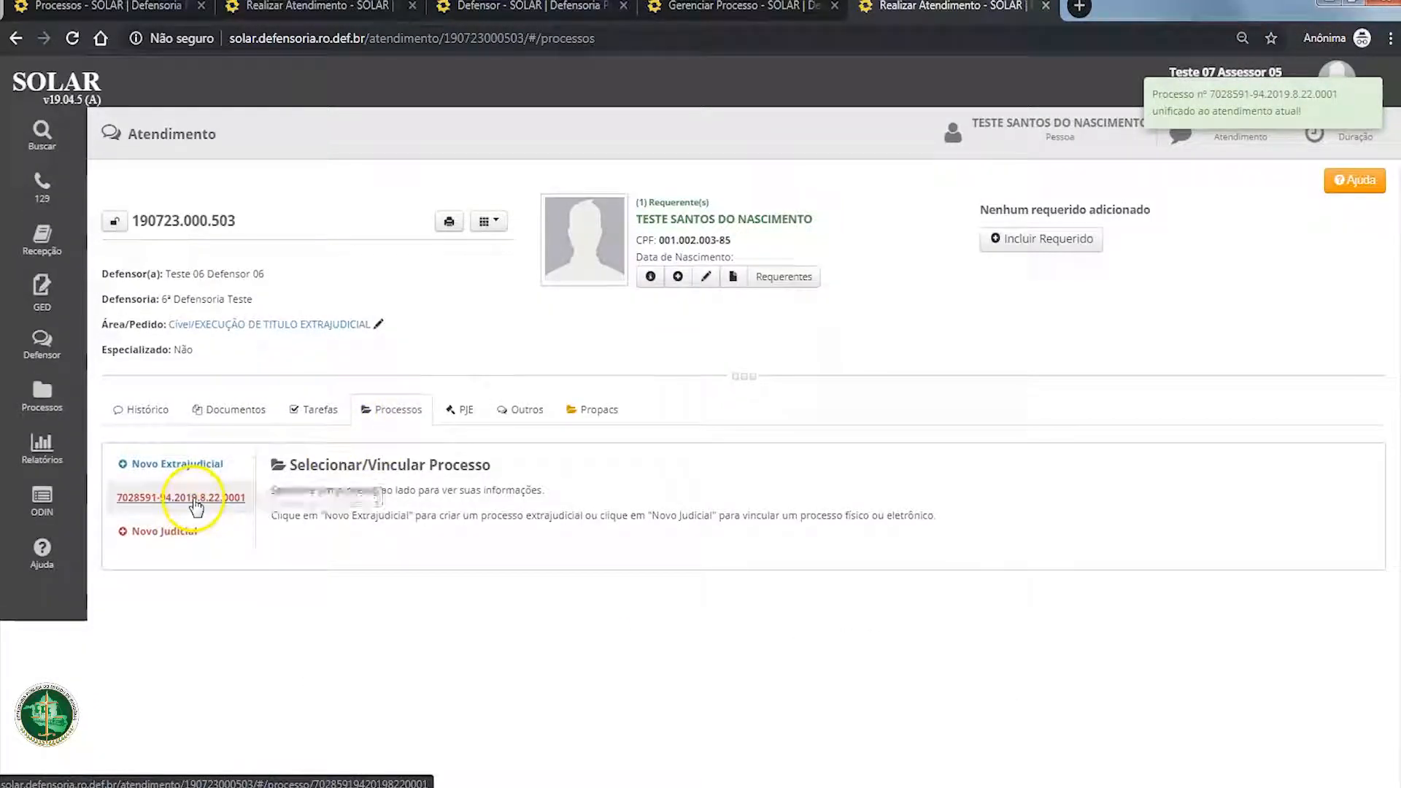
{"action": "left_click", "coordinate": [194, 501]}
{"action": "scroll", "coordinate": [441, 568], "scroll_direction": "down", "scroll_amount": 1}
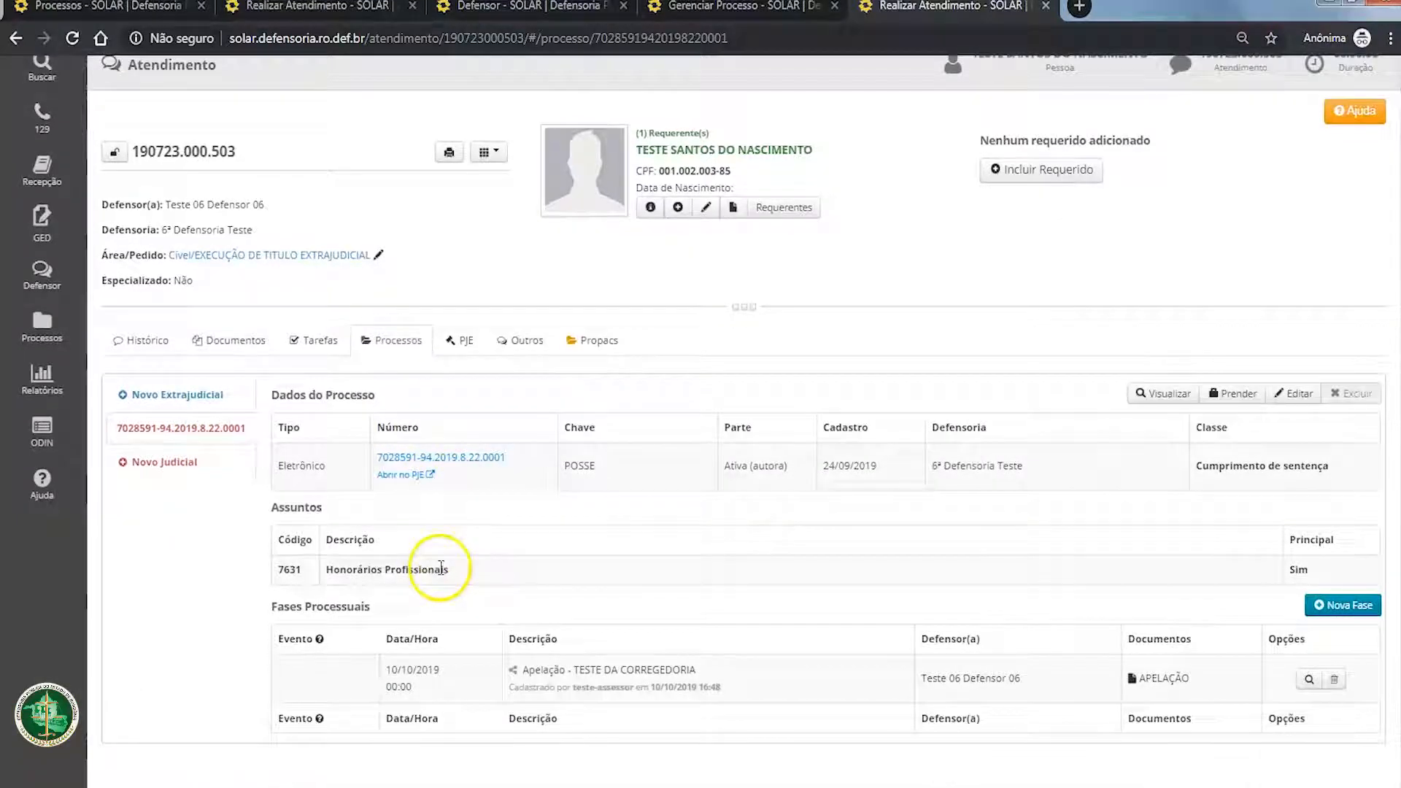
{"action": "left_click", "coordinate": [167, 462]}
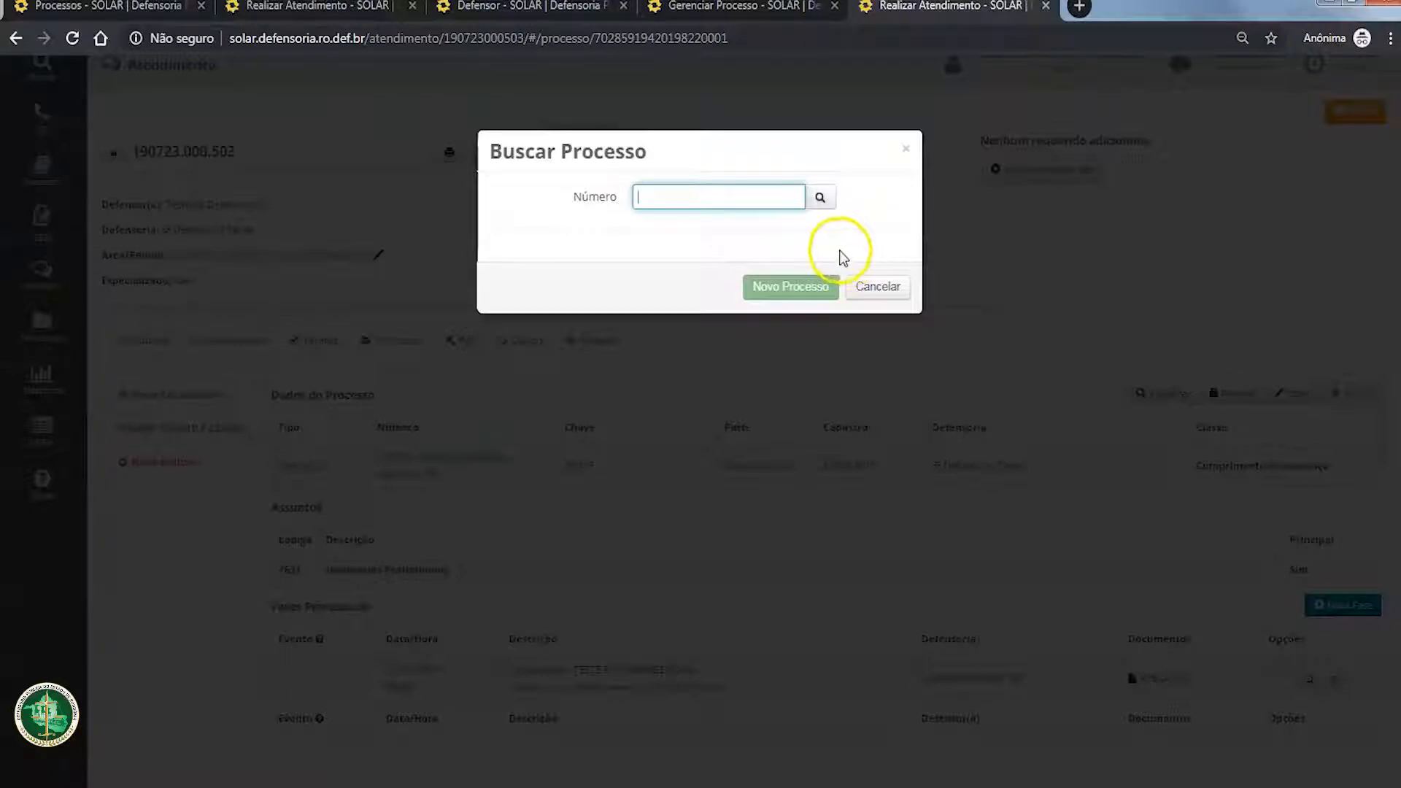
{"action": "key", "text": "ctrl+v"}
{"action": "left_click", "coordinate": [800, 558]}
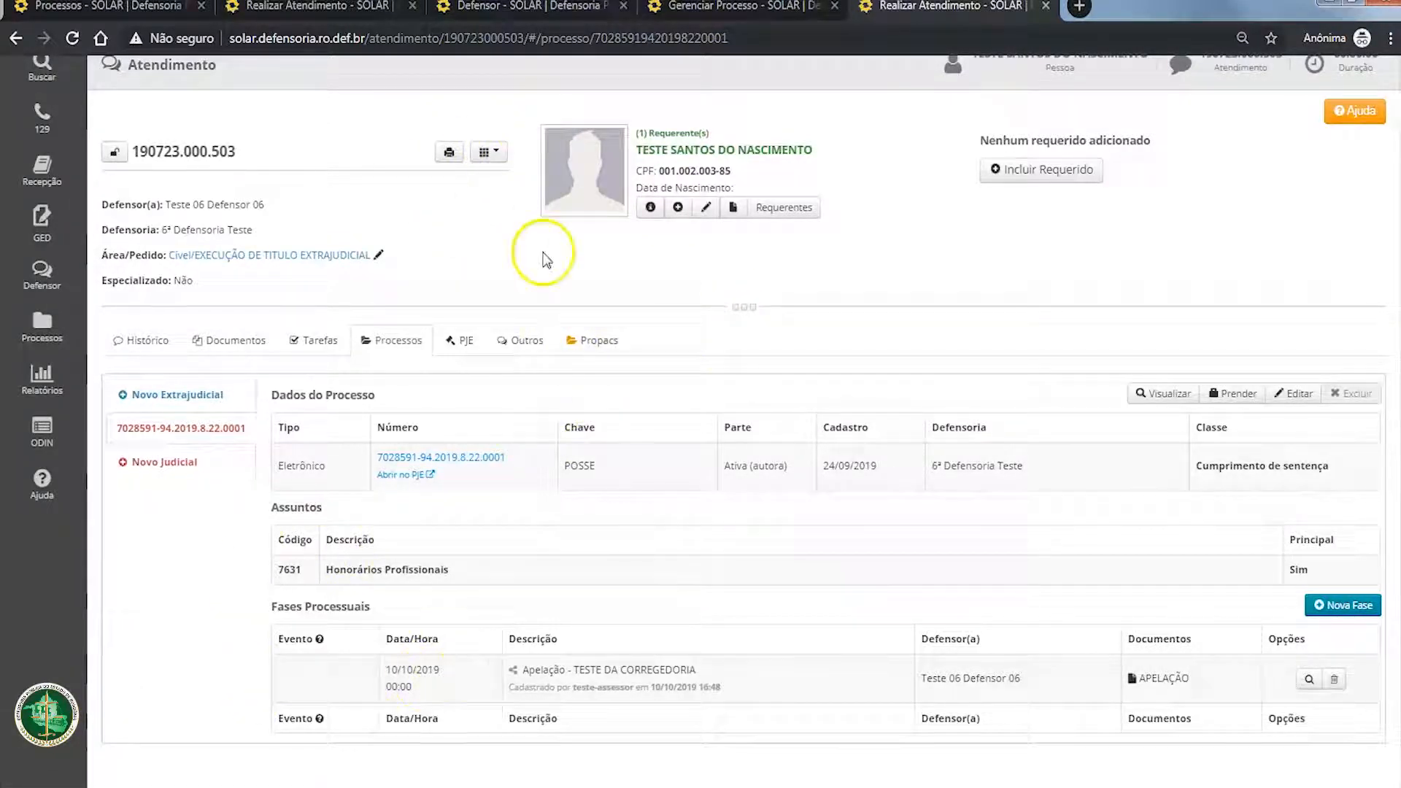
Step: Check the attendance's Outros section for unlinked processes, and review the applicant's data on the separate process page
{"action": "left_click", "coordinate": [519, 341]}
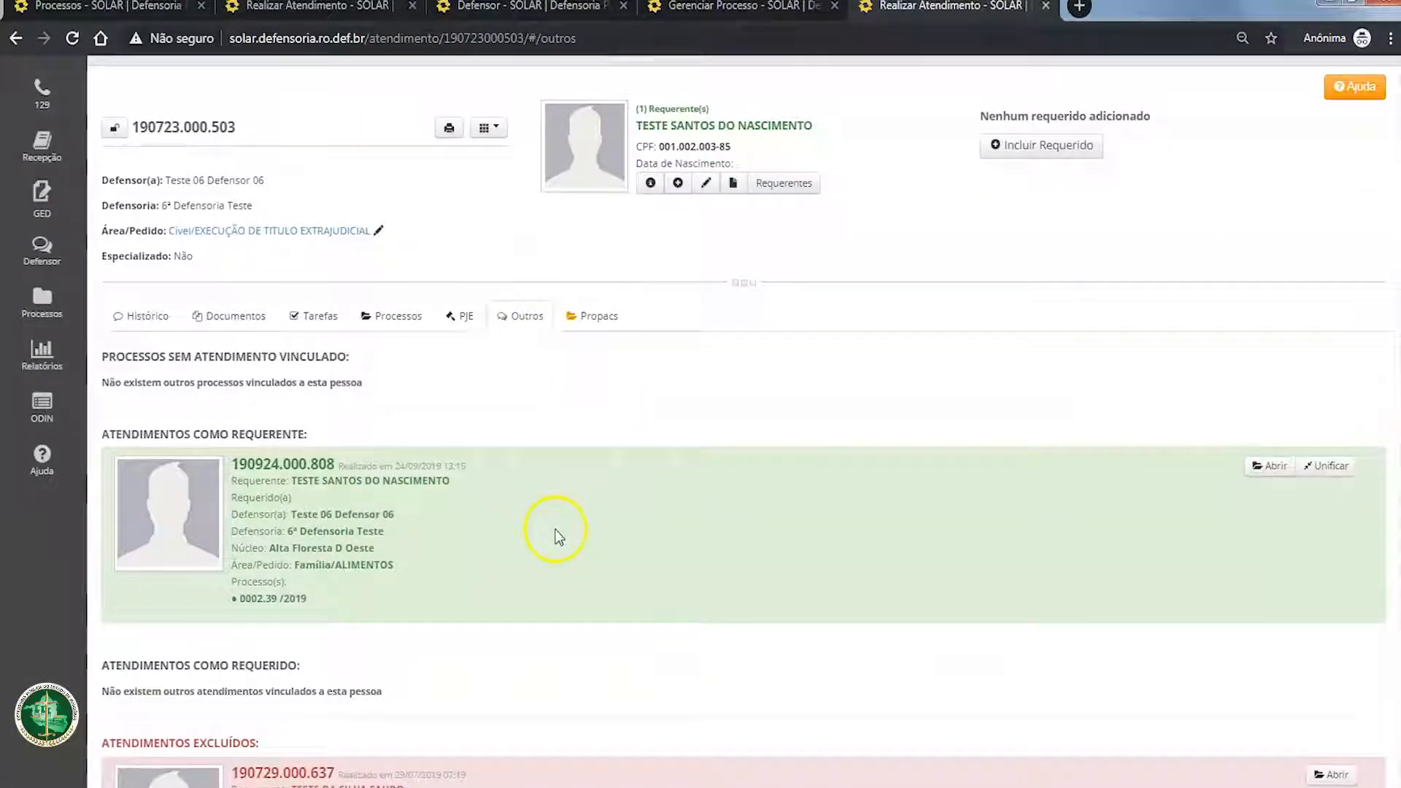
{"action": "scroll", "coordinate": [556, 533], "scroll_direction": "up", "scroll_amount": 1}
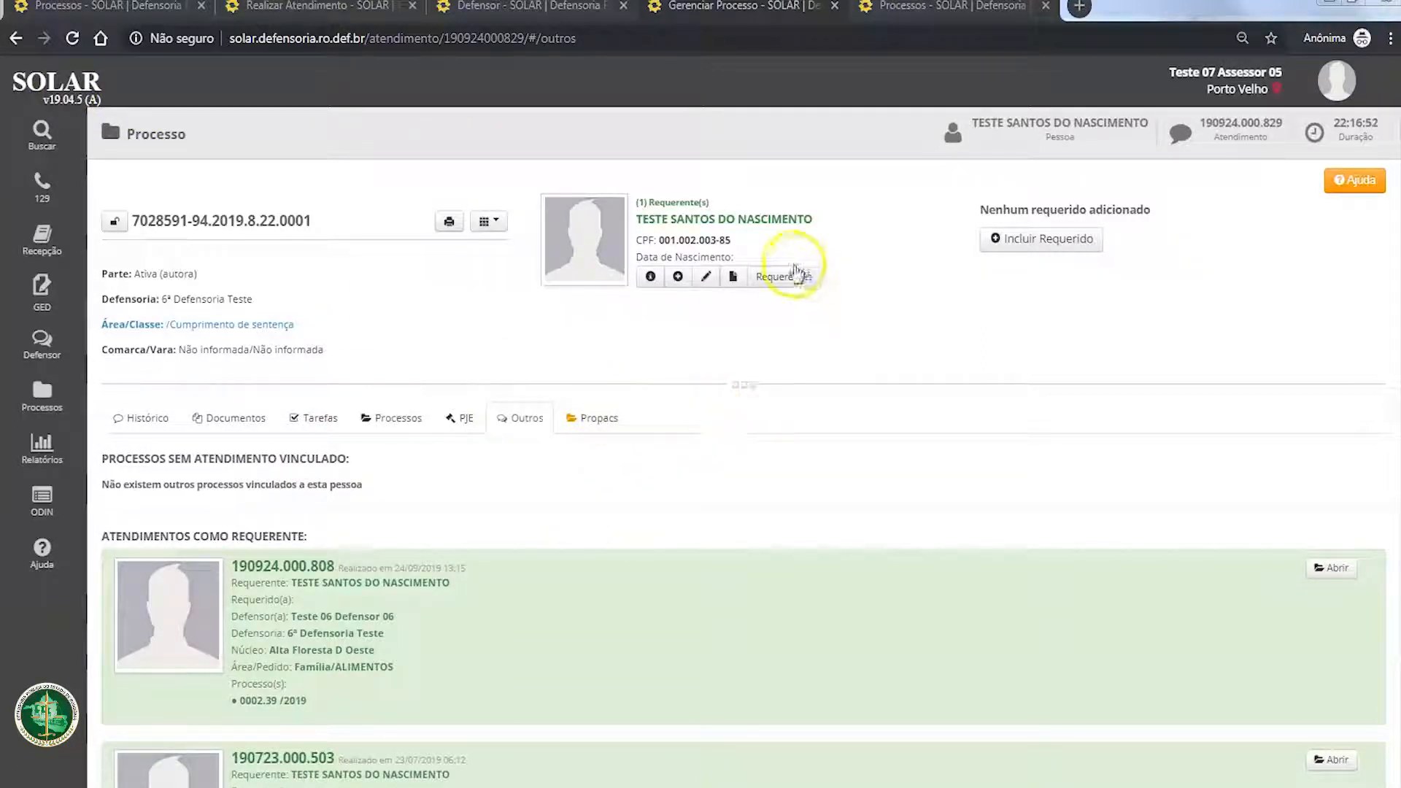
{"action": "left_click_drag", "start_coordinate": [635, 198], "coordinate": [749, 257]}
{"action": "left_click", "coordinate": [750, 257]}
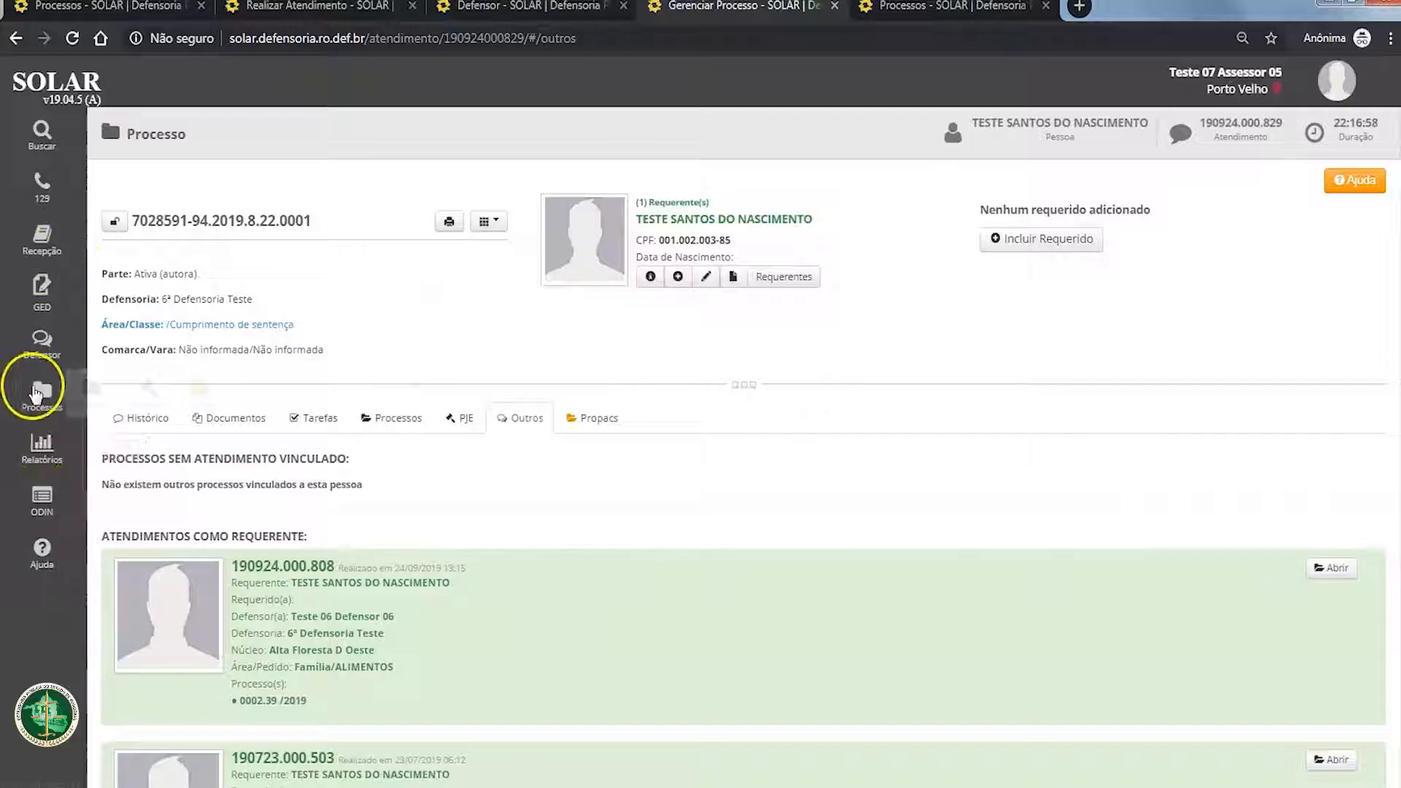
Step: Leave the process page and open the Audiências search page
{"action": "left_click", "coordinate": [76, 95]}
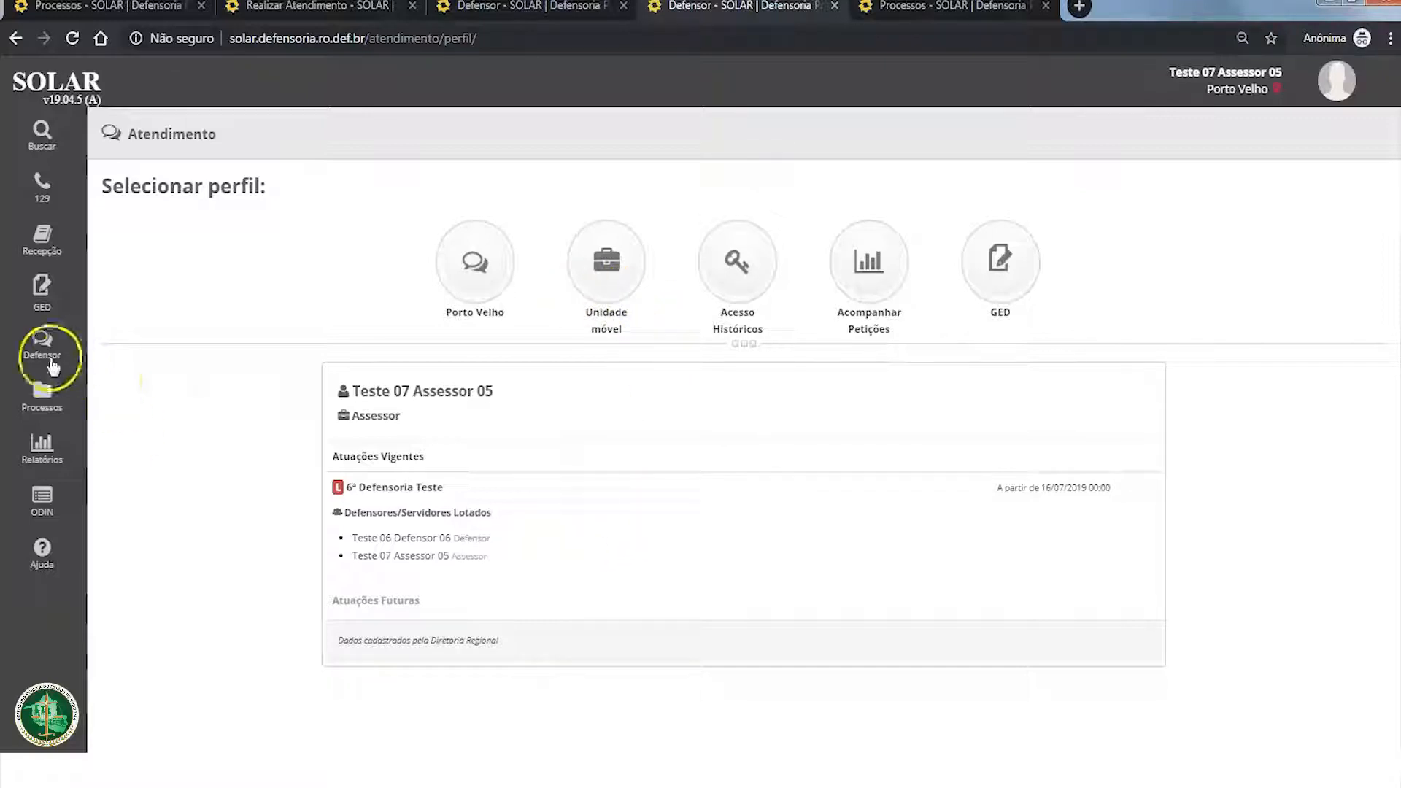
{"action": "left_click", "coordinate": [42, 398]}
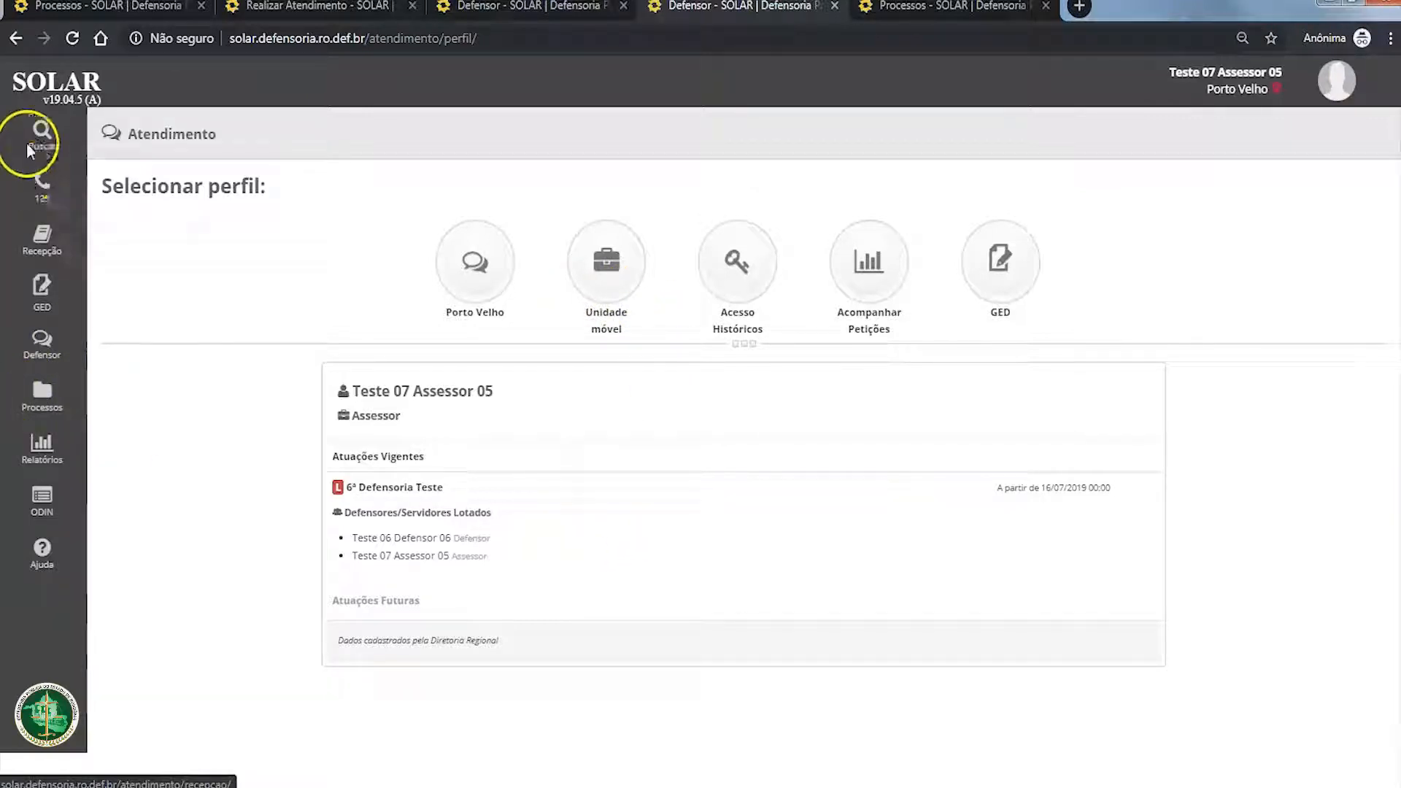
{"action": "mouse_move", "coordinate": [33, 403]}
{"action": "left_click", "coordinate": [182, 392]}
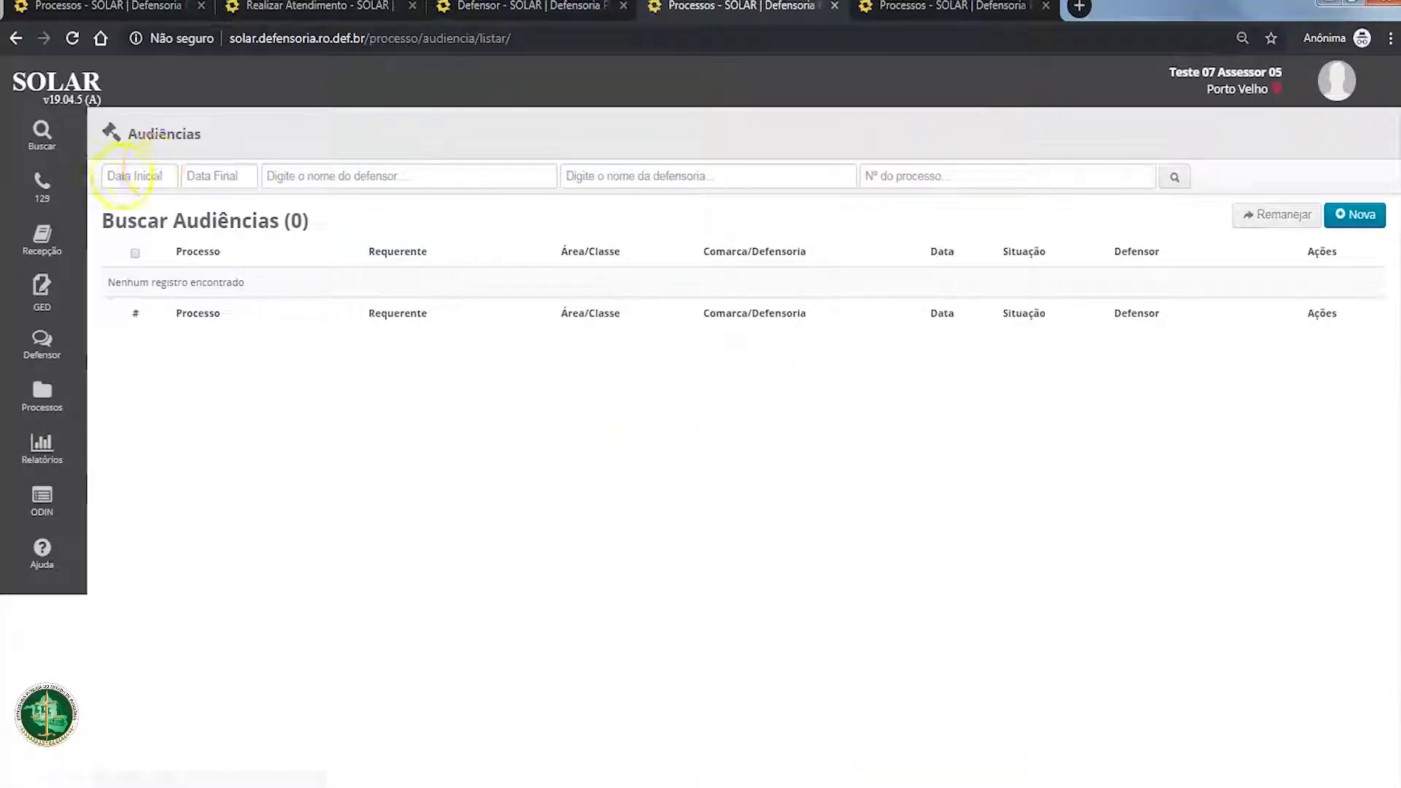
{"action": "left_click", "coordinate": [950, 176]}
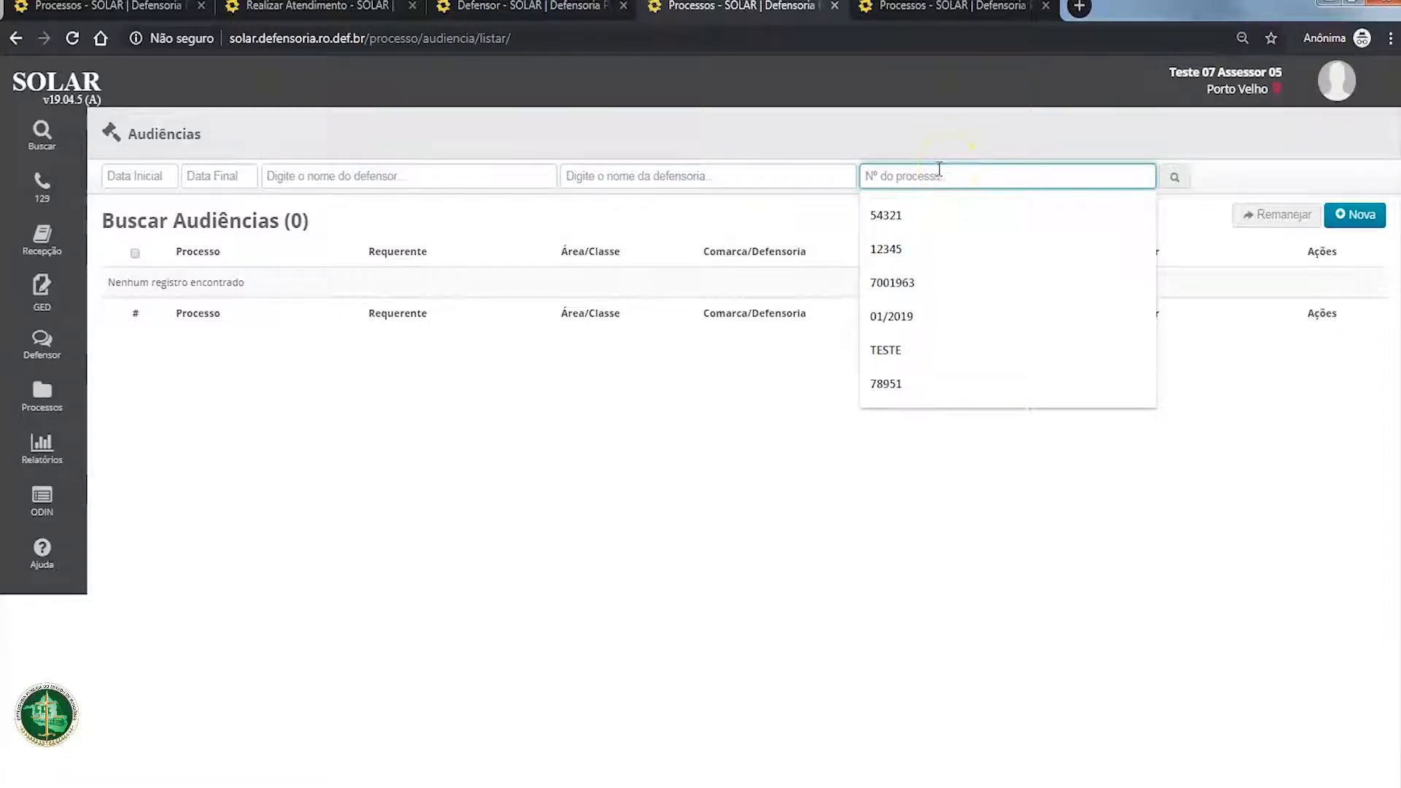
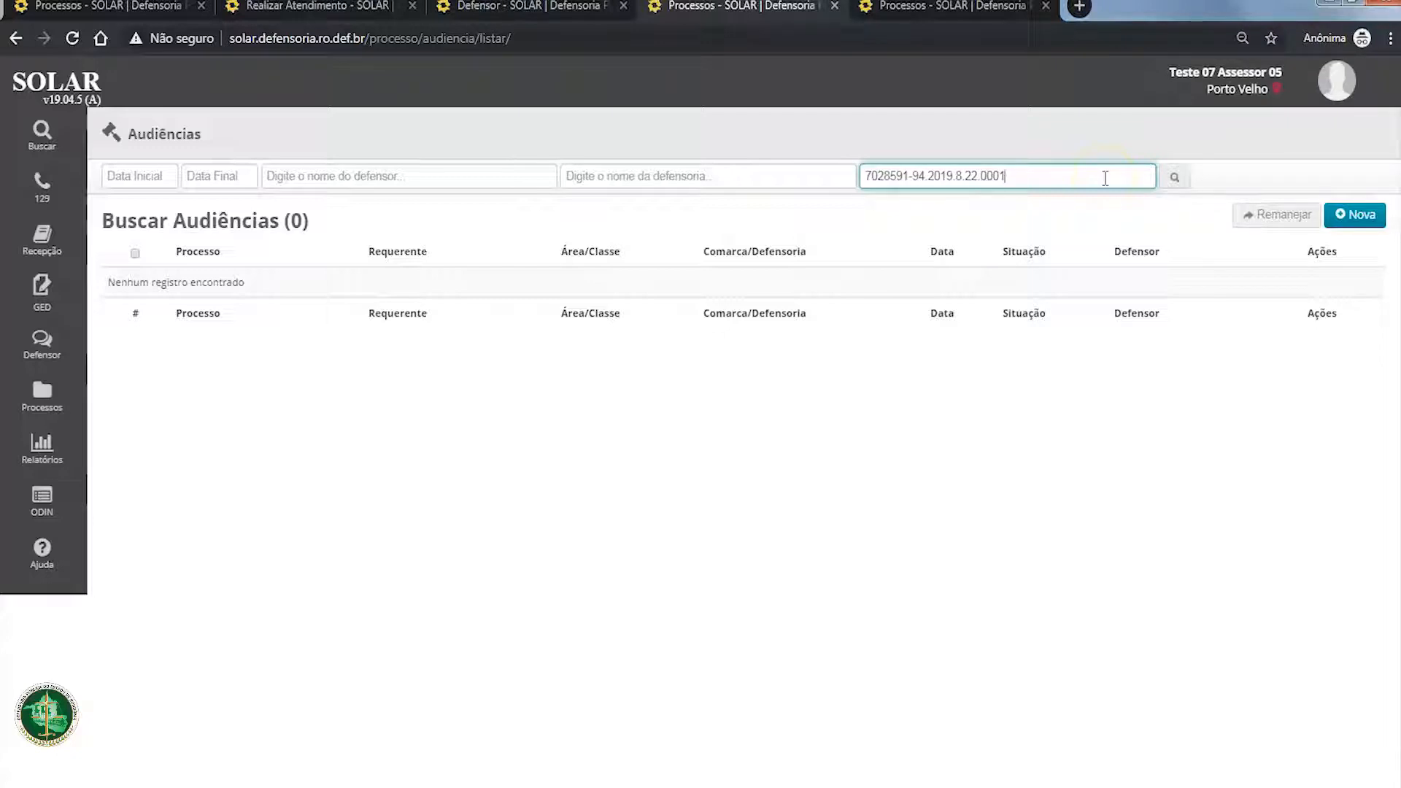
{"action": "key", "text": "ctrl+a"}
{"action": "key", "text": "BackSpace"}
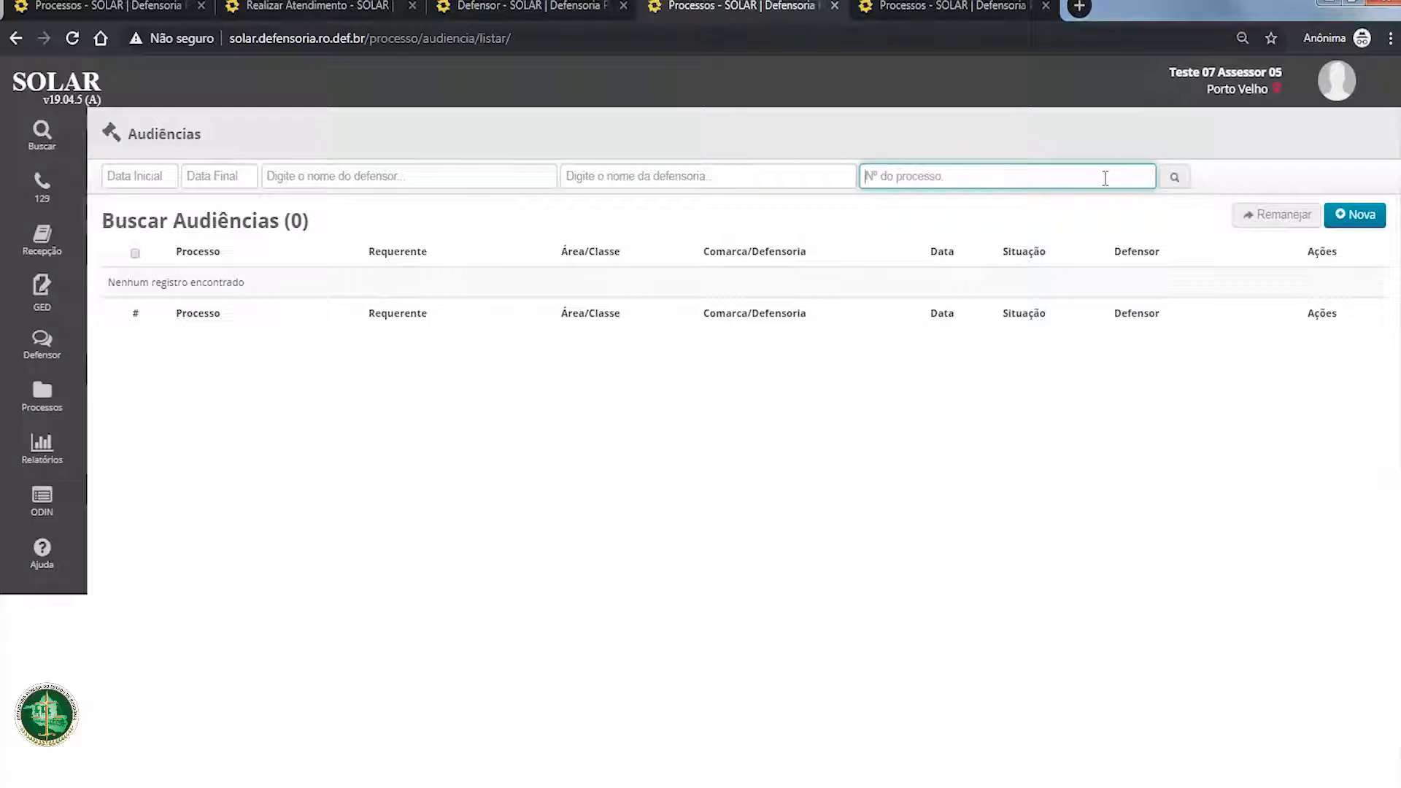
{"action": "left_click", "coordinate": [751, 414]}
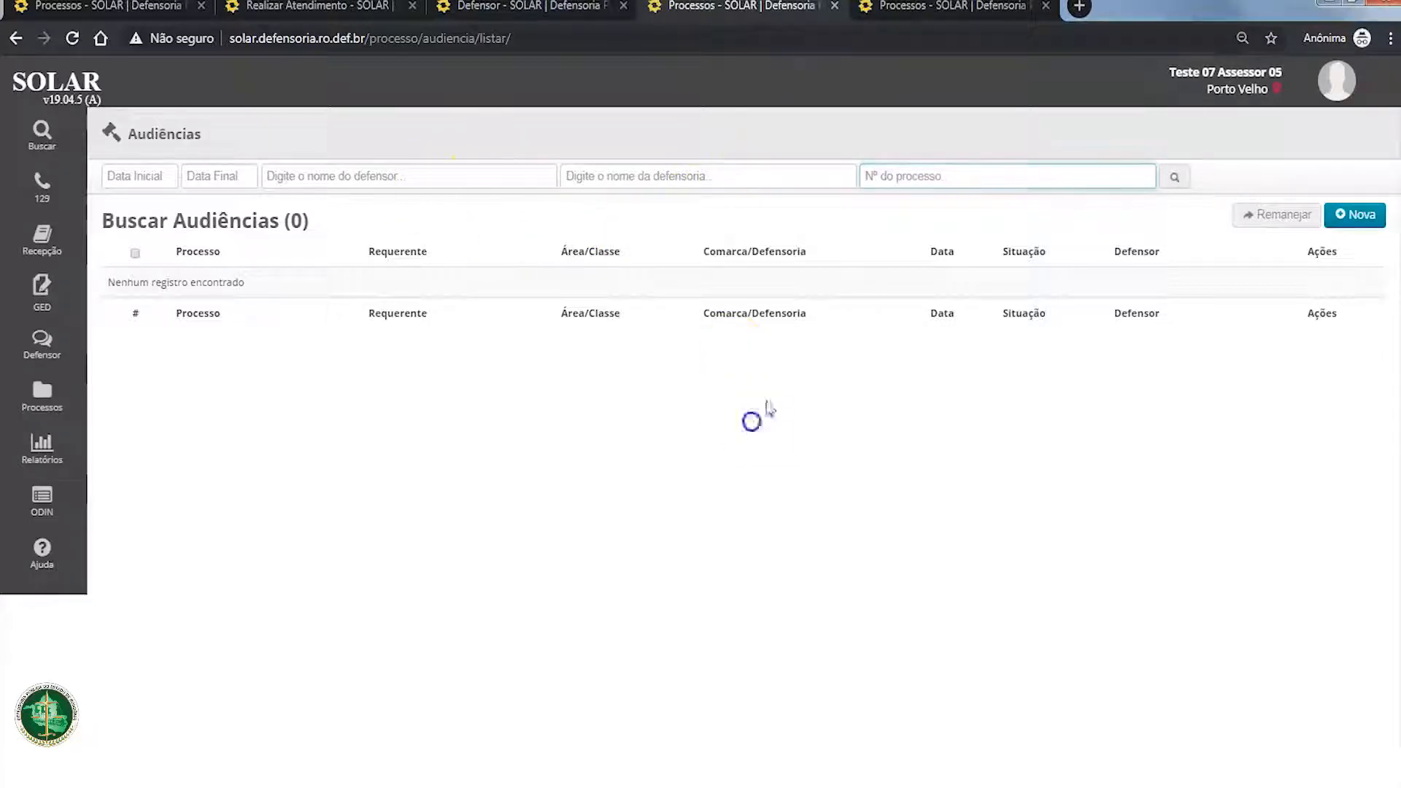
{"action": "left_click", "coordinate": [985, 176]}
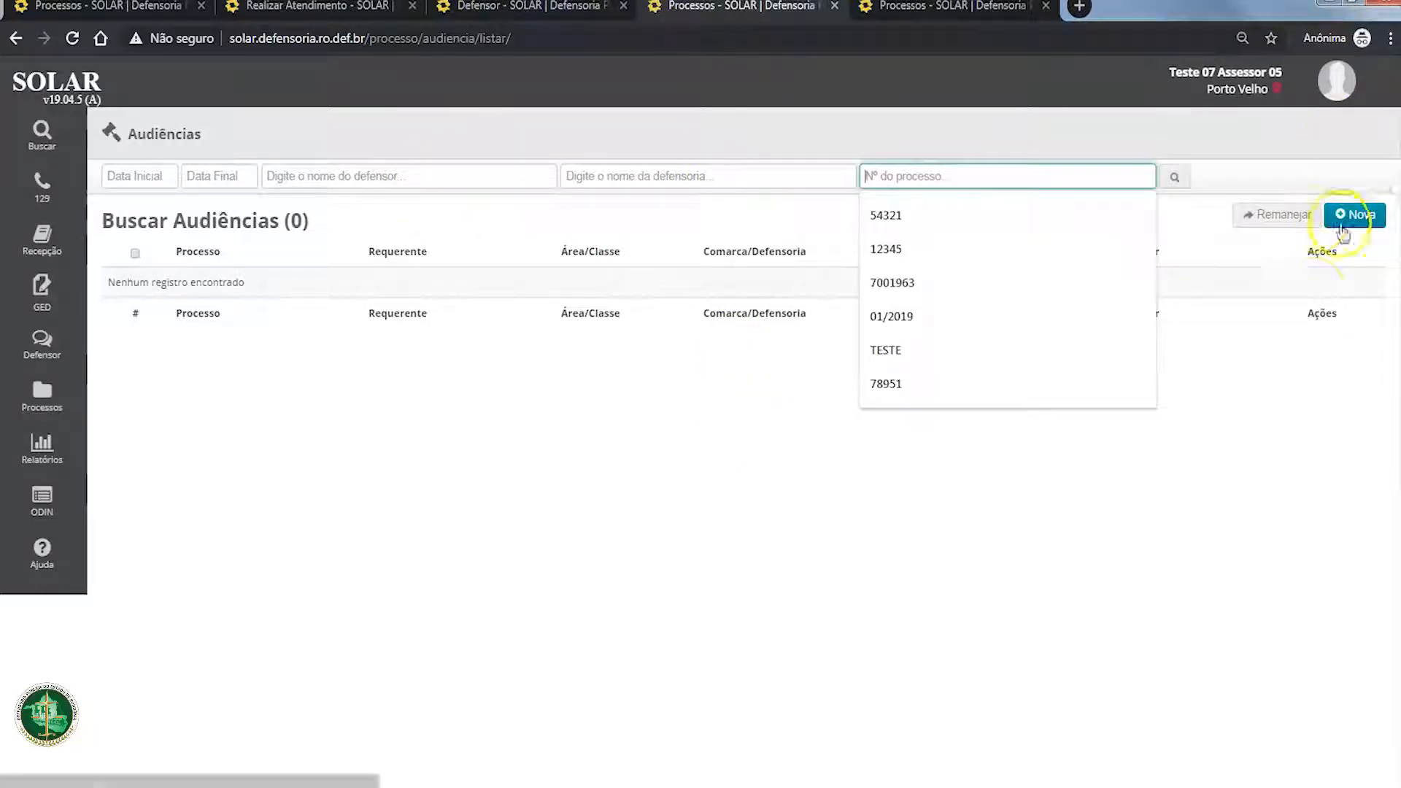
{"action": "left_click", "coordinate": [1348, 272]}
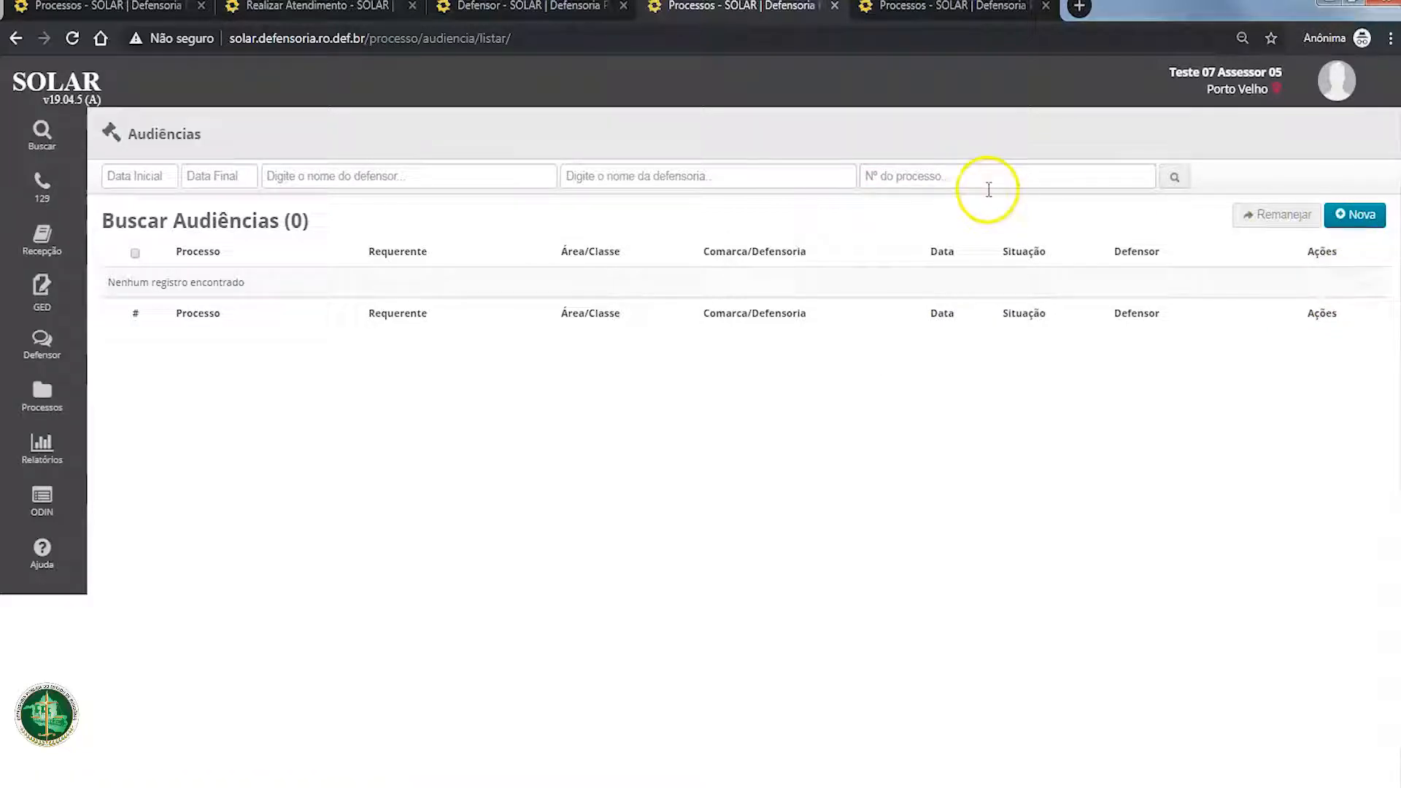
{"action": "left_click", "coordinate": [952, 181]}
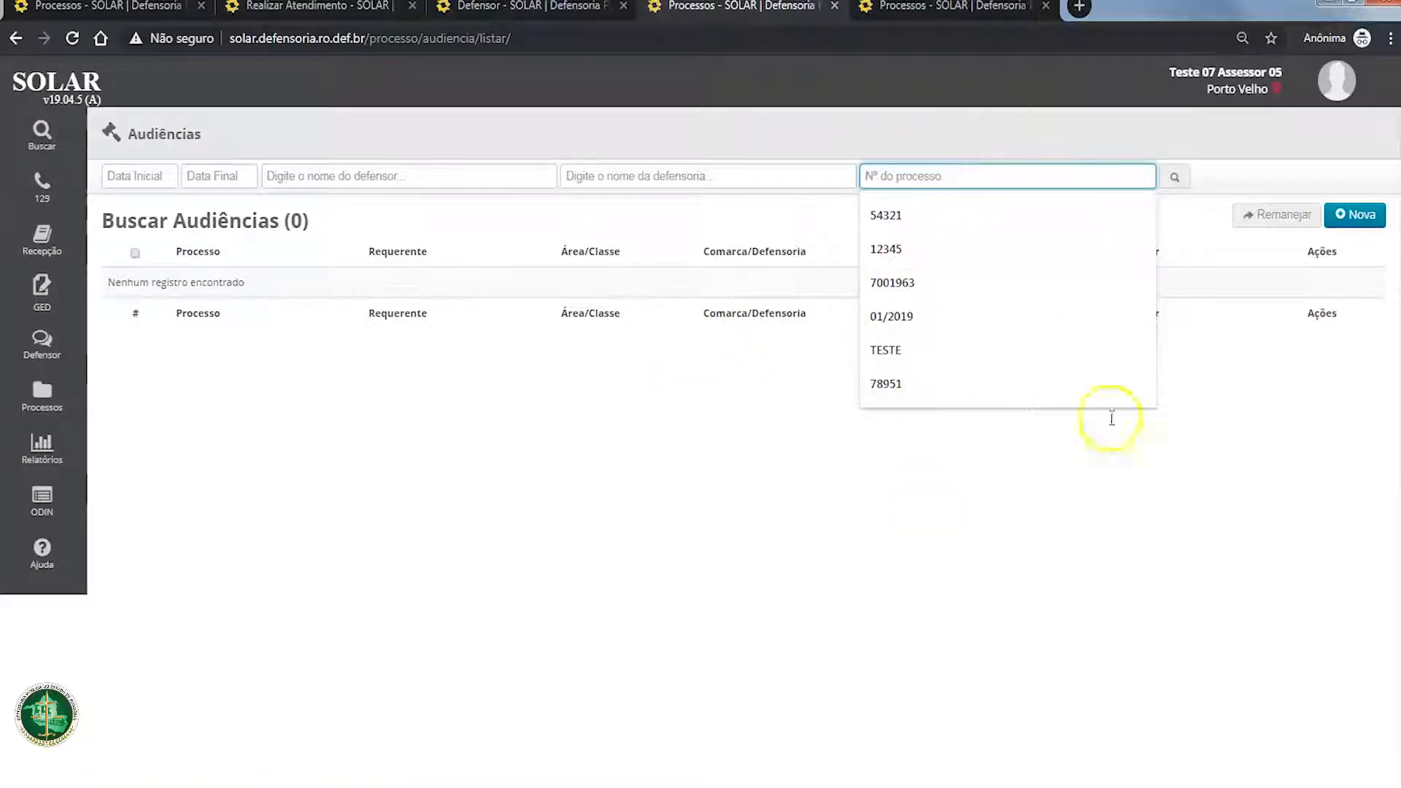
{"action": "left_click", "coordinate": [1147, 380]}
Step: Start registering a new hearing and look up its process with the copied process number
{"action": "left_click", "coordinate": [1371, 226]}
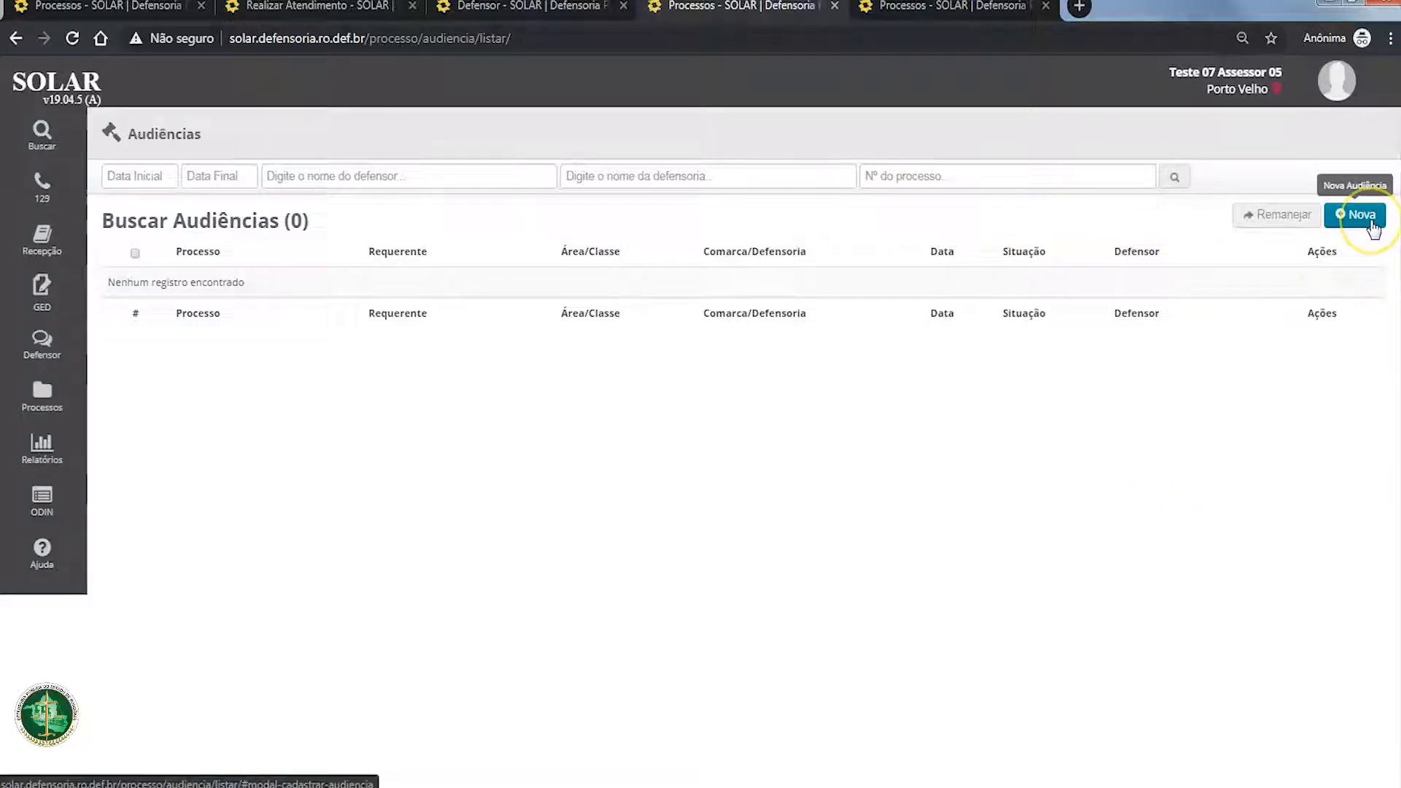
{"action": "left_click", "coordinate": [1371, 217]}
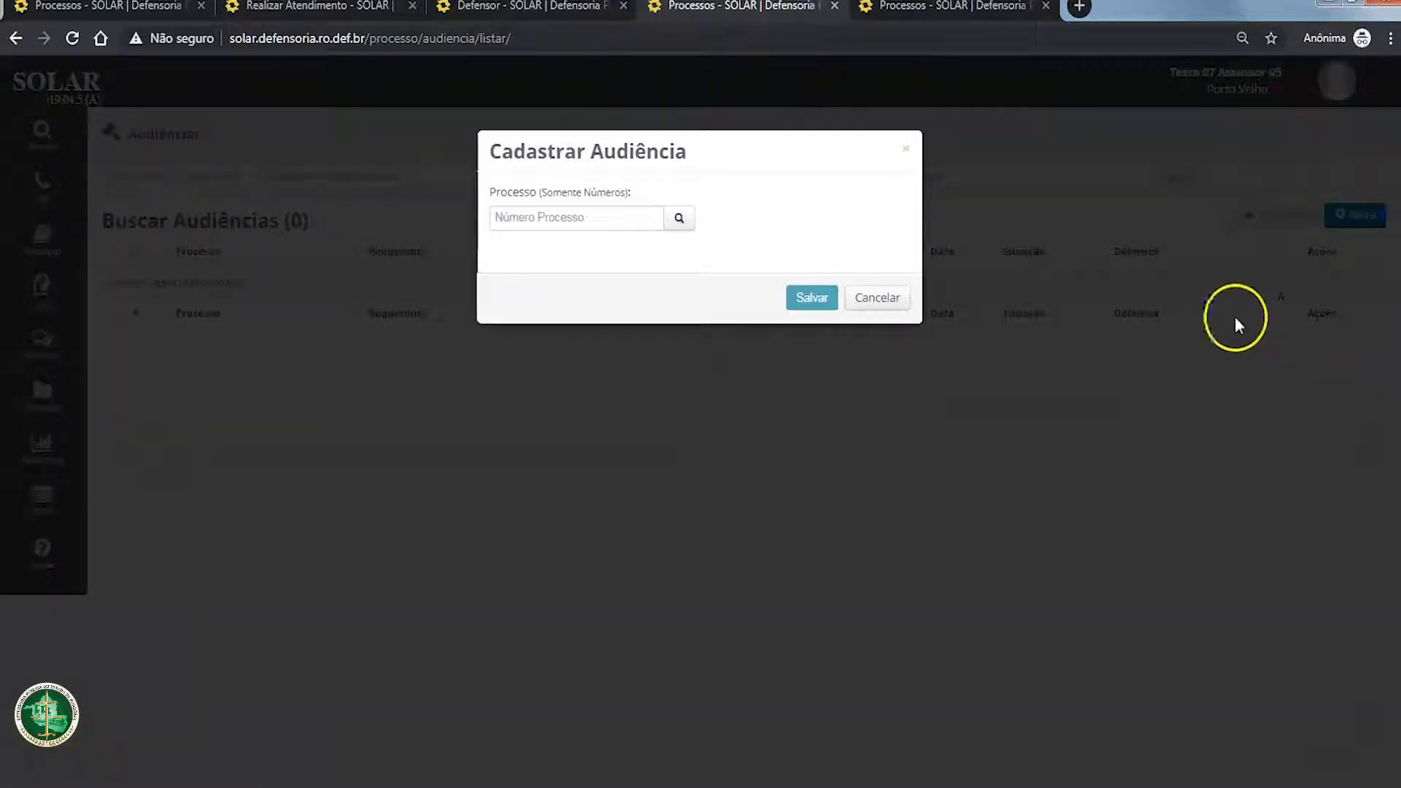
{"action": "left_click", "coordinate": [611, 217]}
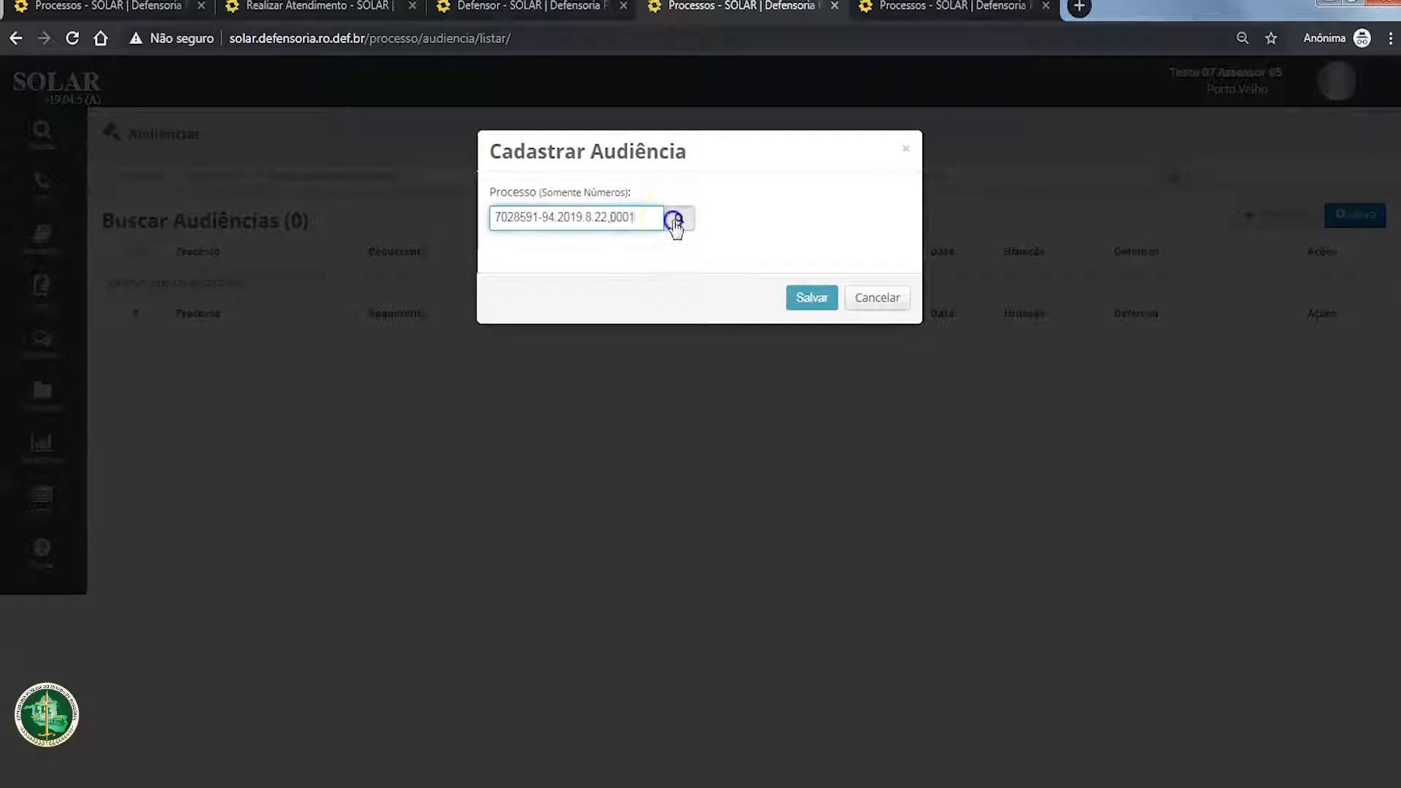
{"action": "left_click", "coordinate": [679, 218]}
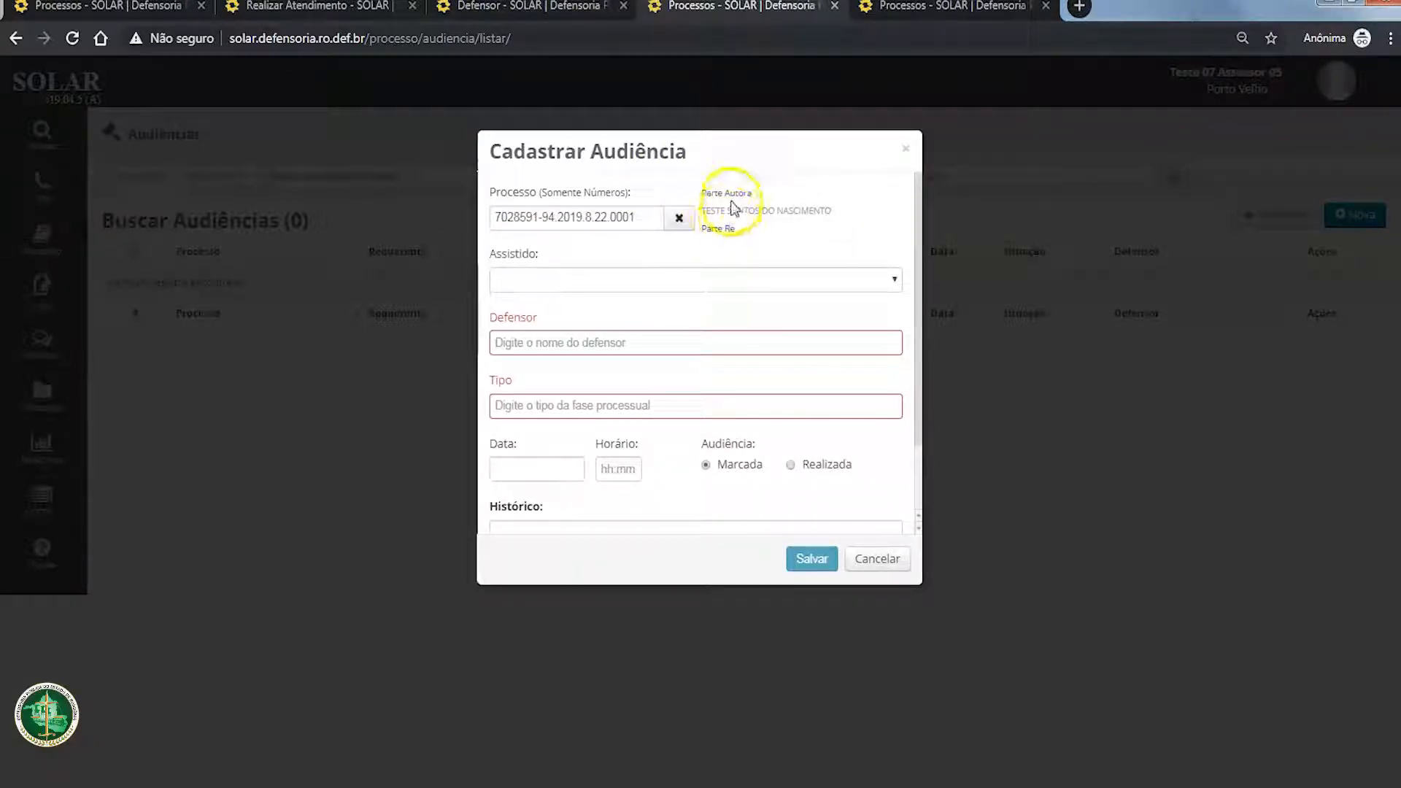
Step: Set the hearing's Assistido to the first Ativa (autora) party listed and its Defensor to test defender 06
{"action": "left_click", "coordinate": [684, 280]}
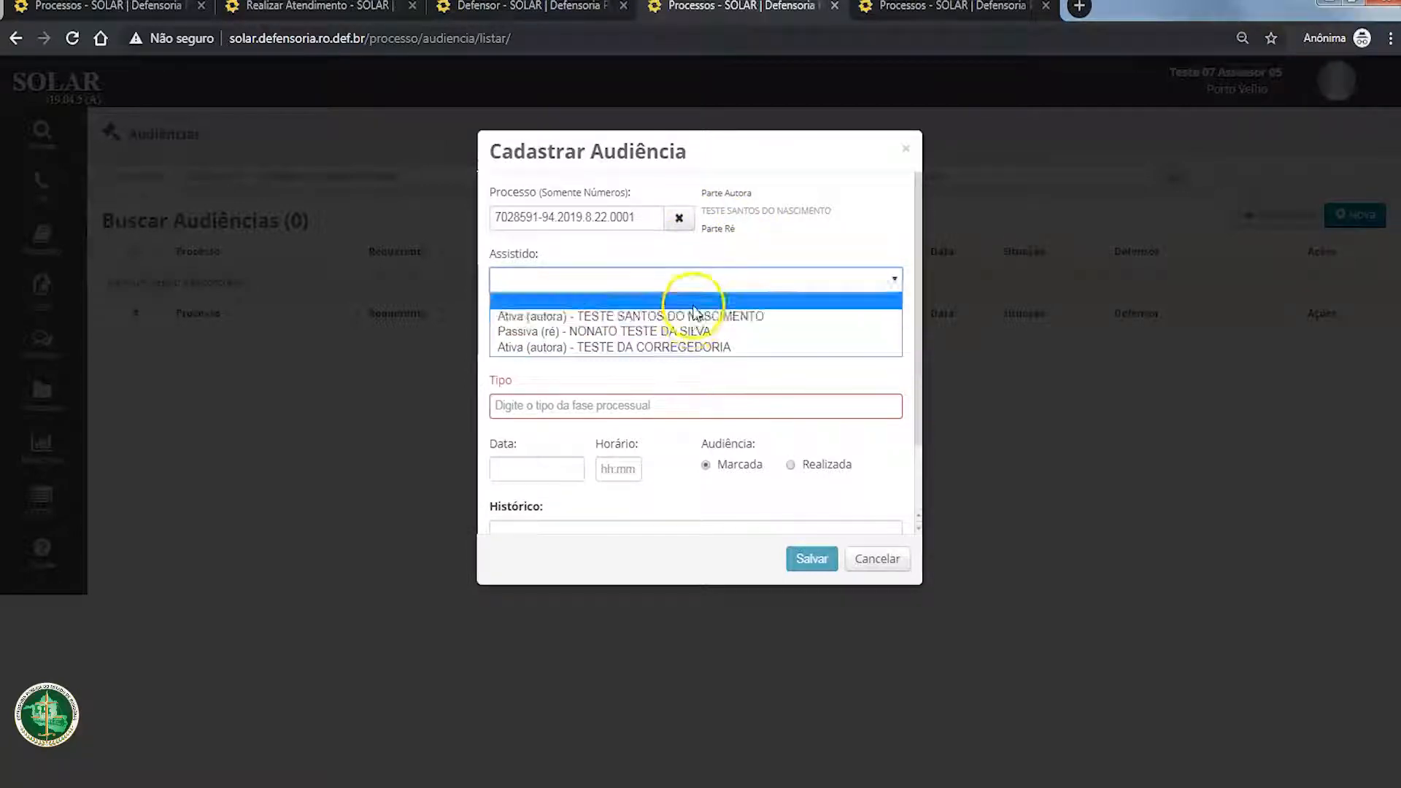
{"action": "left_click", "coordinate": [694, 316]}
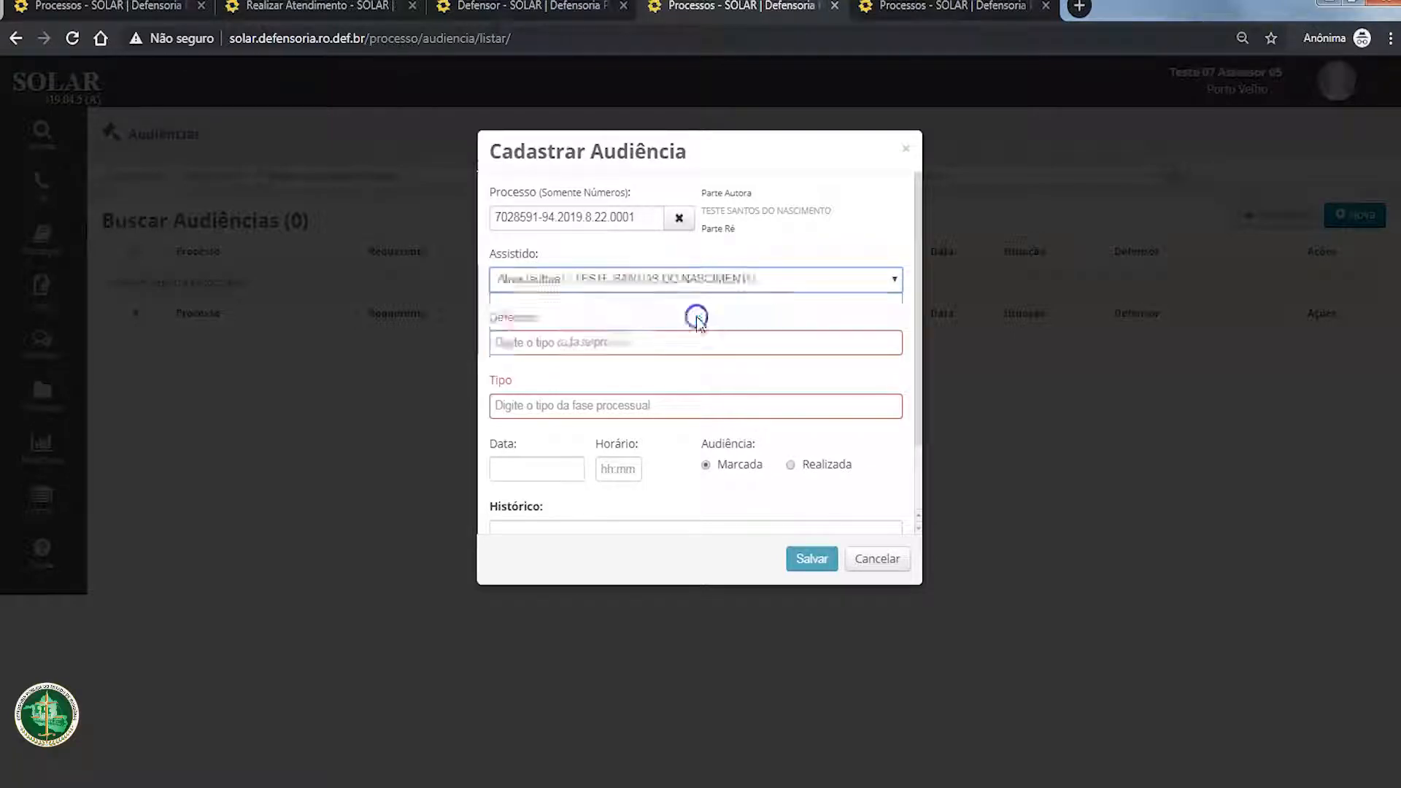
{"action": "left_click", "coordinate": [567, 340]}
{"action": "type", "text": "TESTE"}
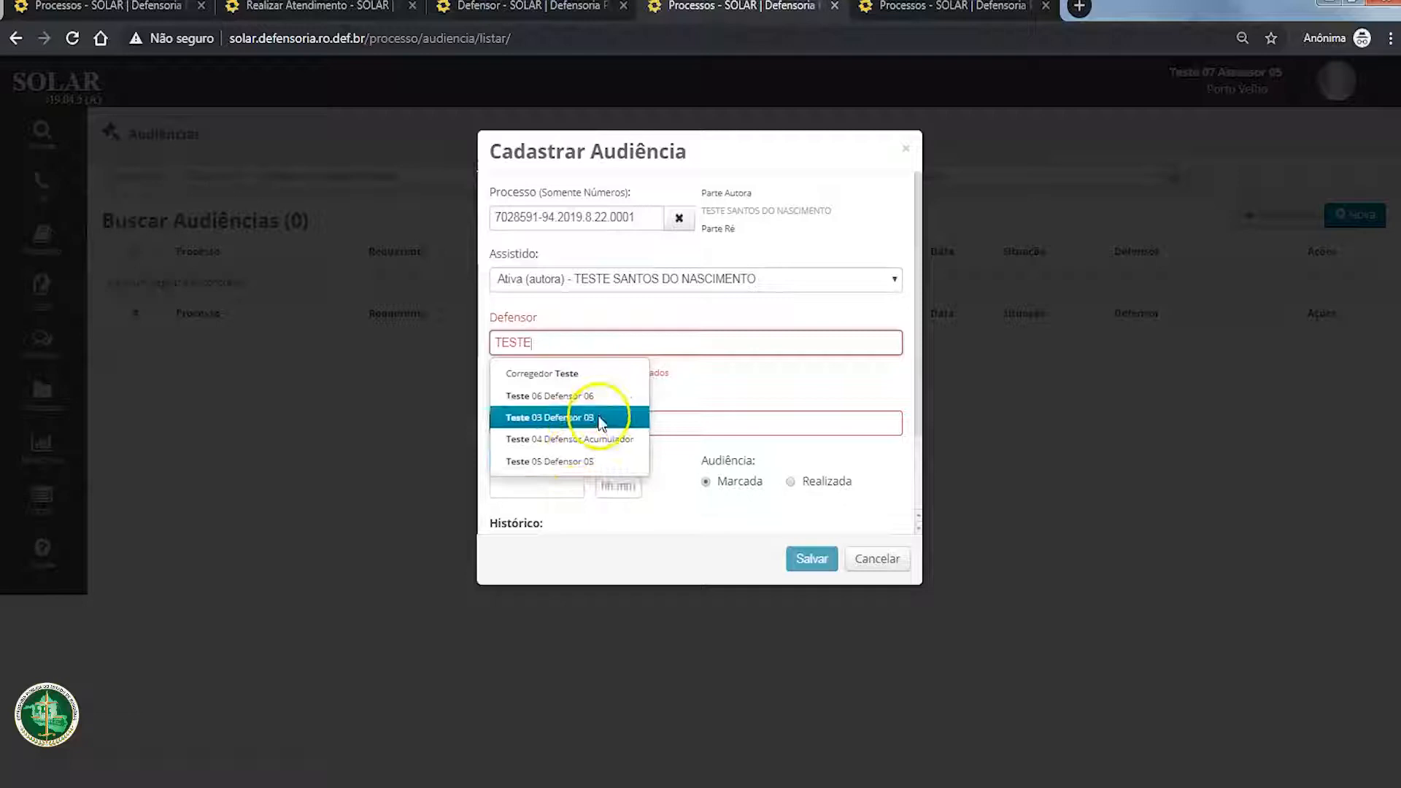
{"action": "left_click", "coordinate": [595, 398]}
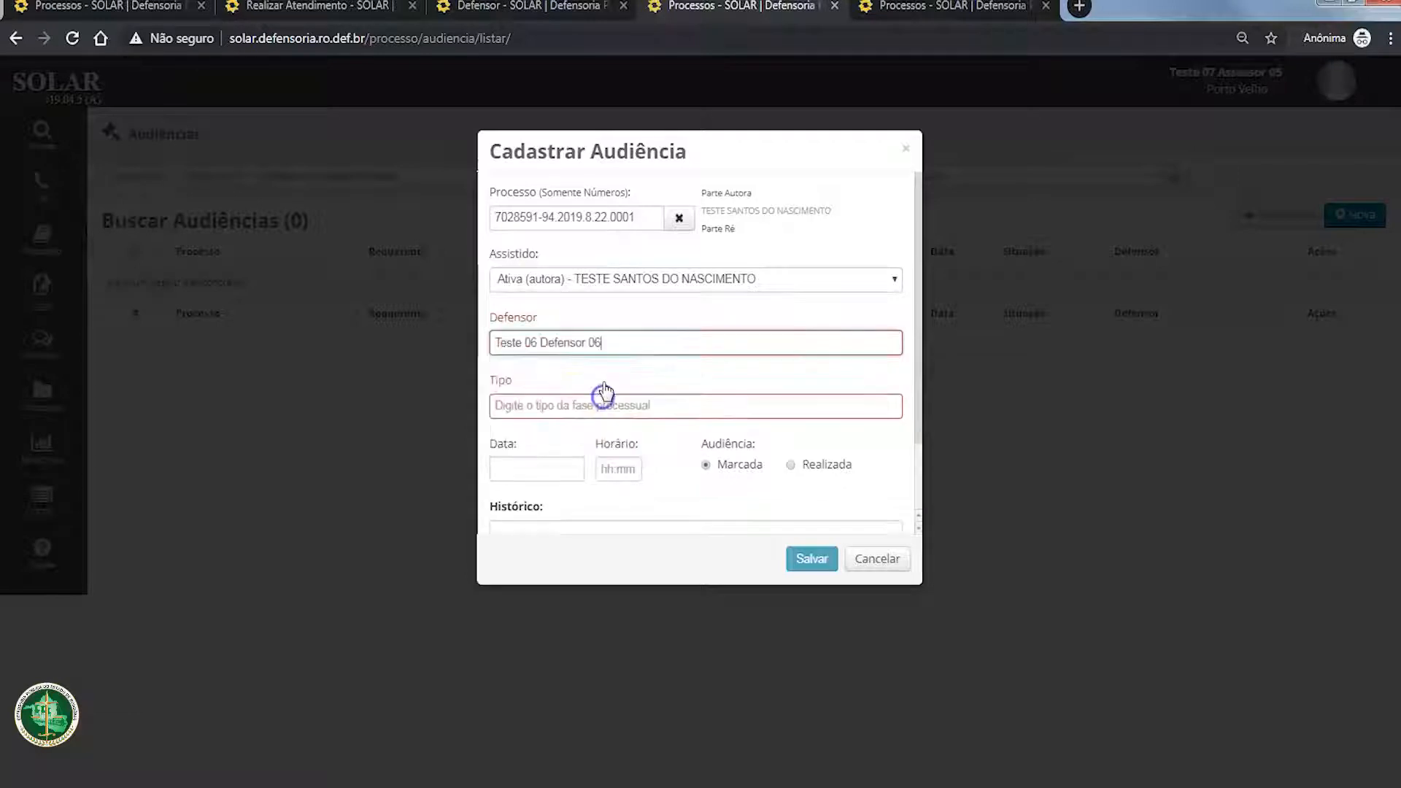
{"action": "type", "text": "TESTE"}
{"action": "key", "text": "BackSpace"}
{"action": "key", "text": "BackSpace"}
{"action": "key", "text": "BackSpace"}
{"action": "key", "text": "BackSpace"}
{"action": "key", "text": "BackSpace"}
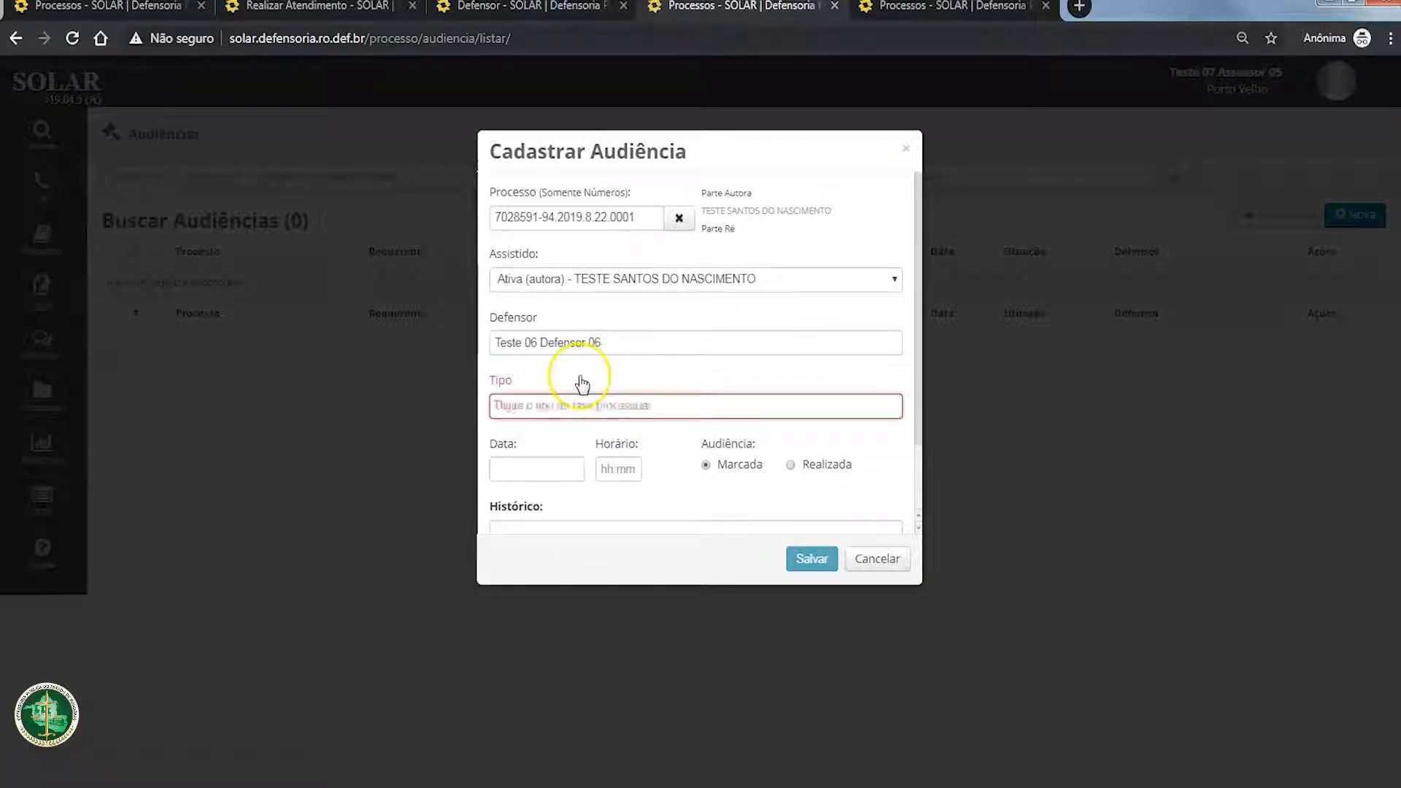
Step: Search the hearing types for "AU" and choose Audiência de conciliação as the Tipo
{"action": "type", "text": "AU"}
{"action": "key", "text": "Down"}
{"action": "key", "text": "Down"}
{"action": "key", "text": "Down"}
{"action": "key", "text": "Down"}
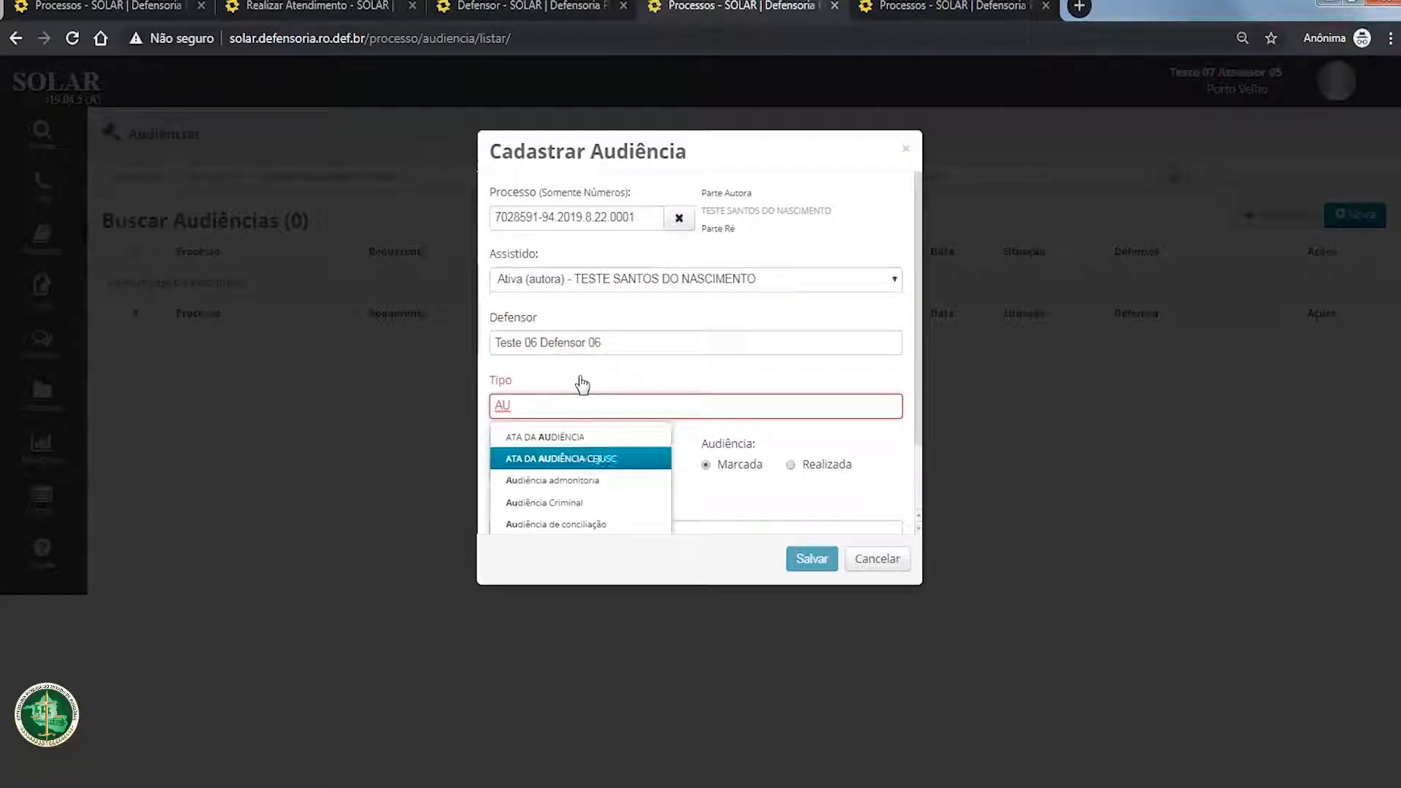
{"action": "key", "text": "Down"}
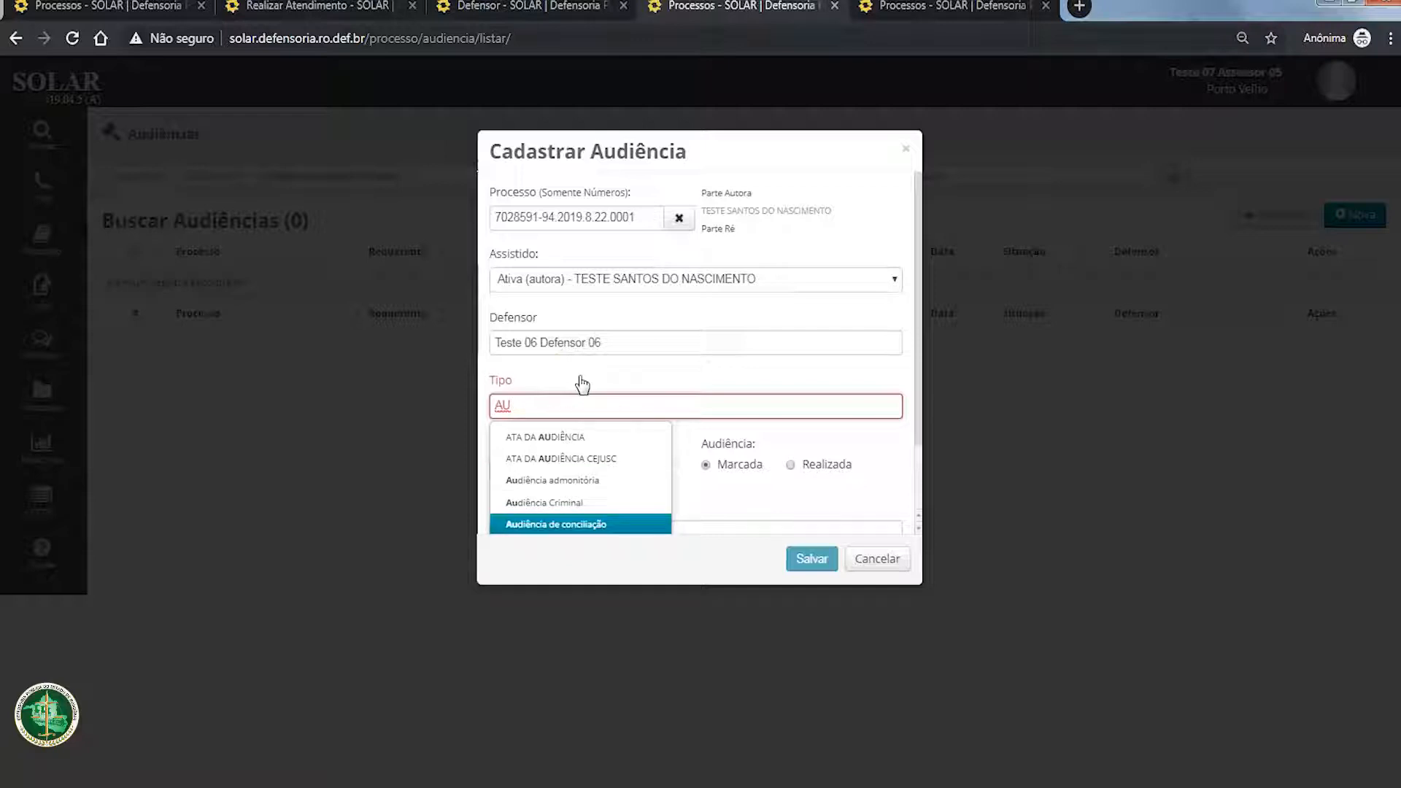
{"action": "key", "text": "Return"}
Step: Set the hearing's Data to 10/10/2019
{"action": "scroll", "coordinate": [576, 369], "scroll_direction": "down", "scroll_amount": 1}
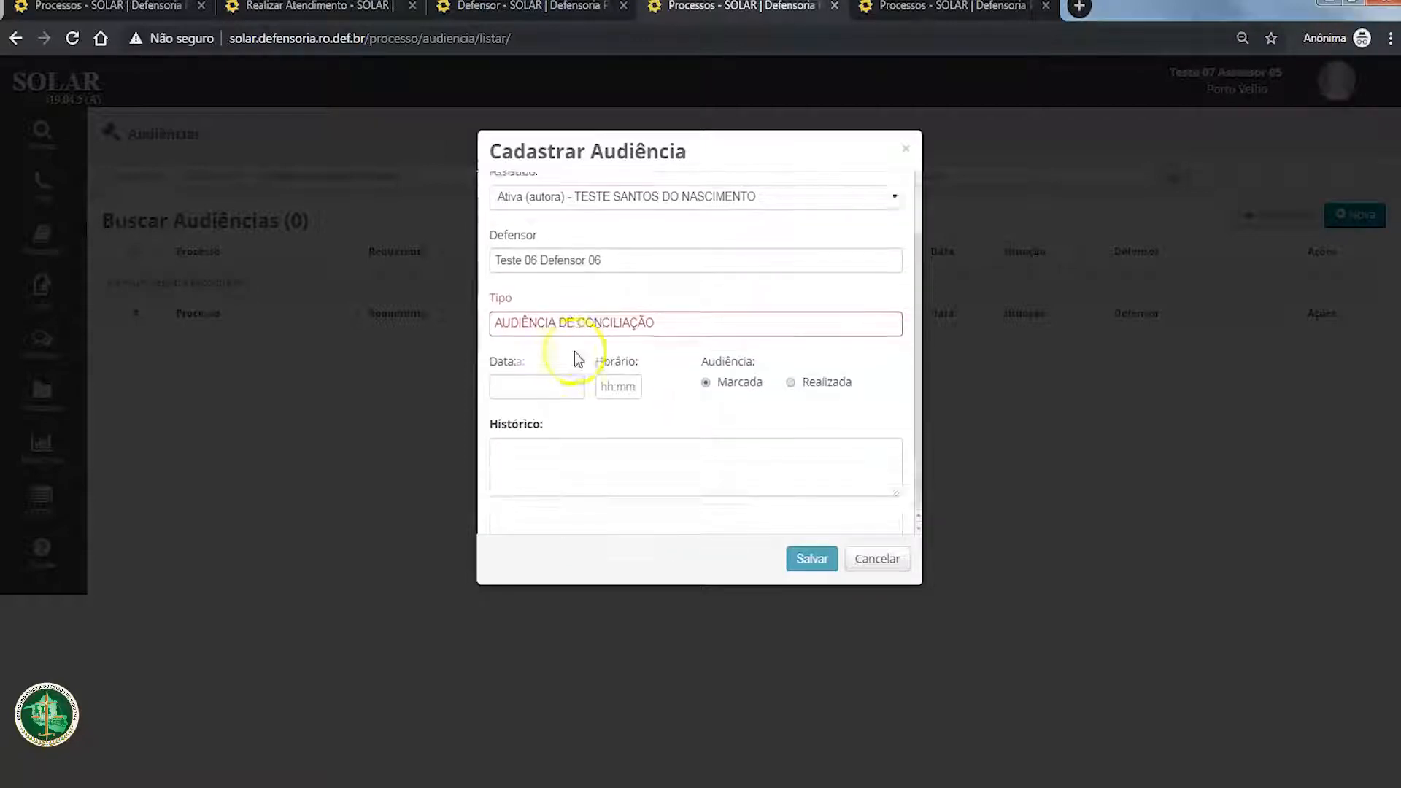
{"action": "left_click", "coordinate": [550, 400]}
{"action": "left_click", "coordinate": [602, 497]}
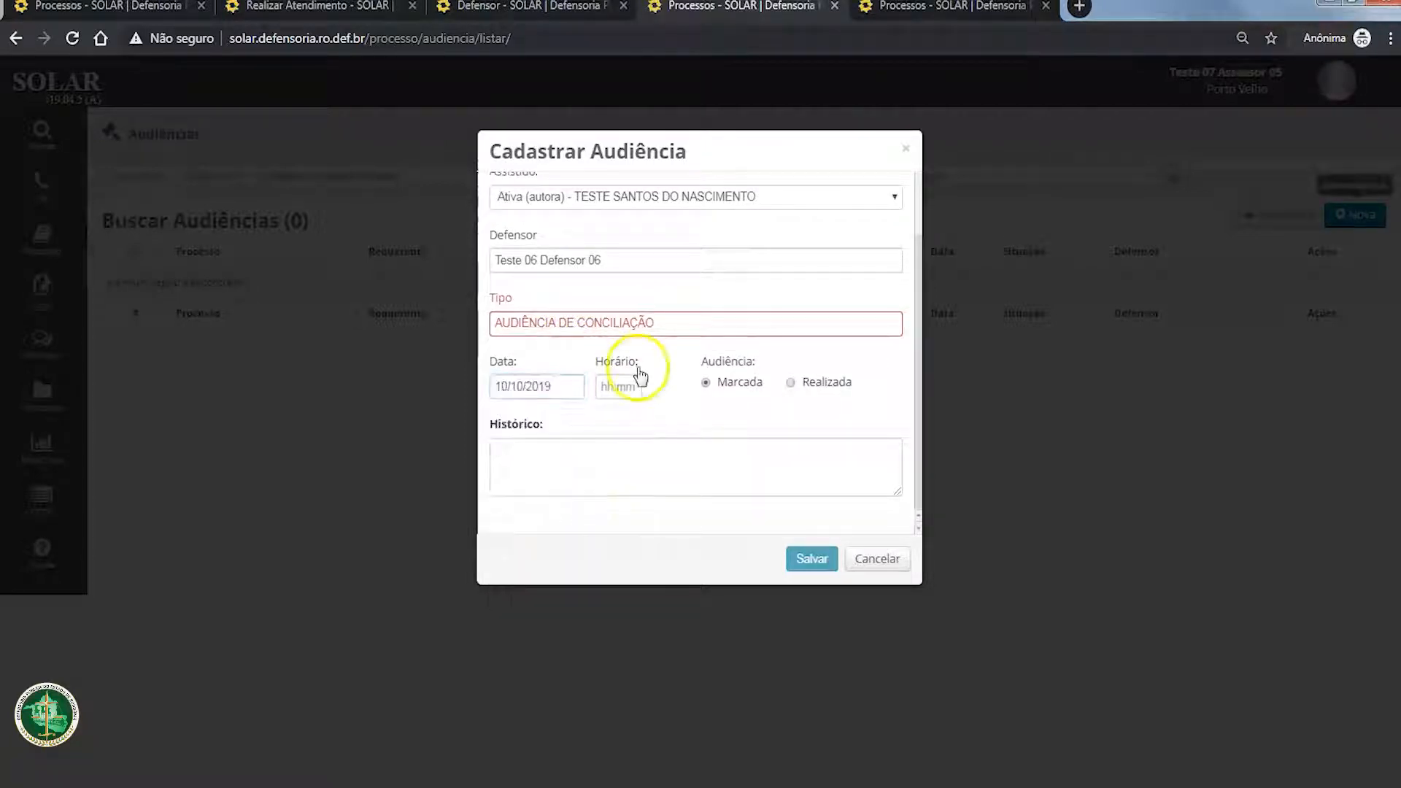
Step: Reselect the suggested Audiência de conciliação as the hearing's Tipo and set its Horário to 12:00
{"action": "left_click", "coordinate": [668, 322]}
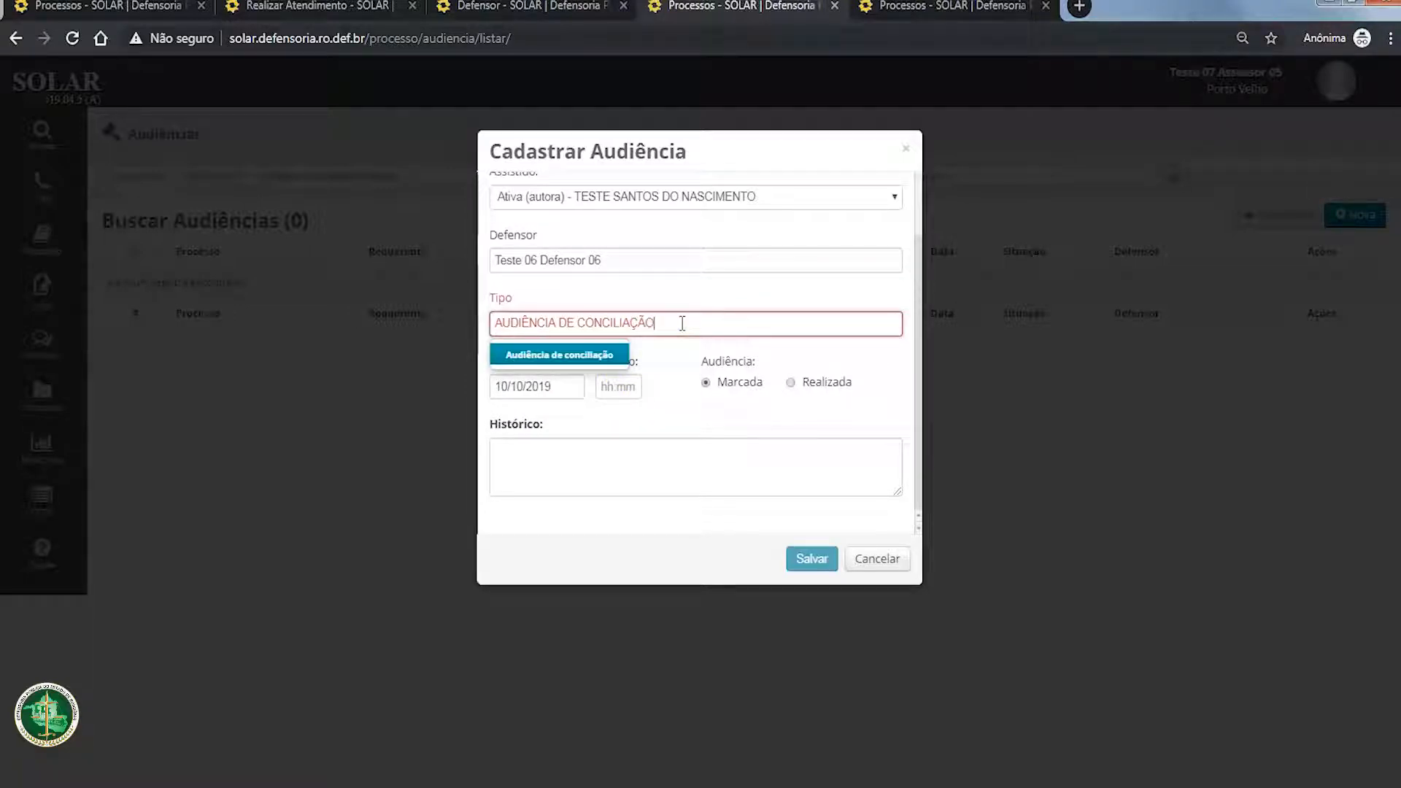
{"action": "left_click", "coordinate": [592, 352]}
{"action": "left_click", "coordinate": [621, 385]}
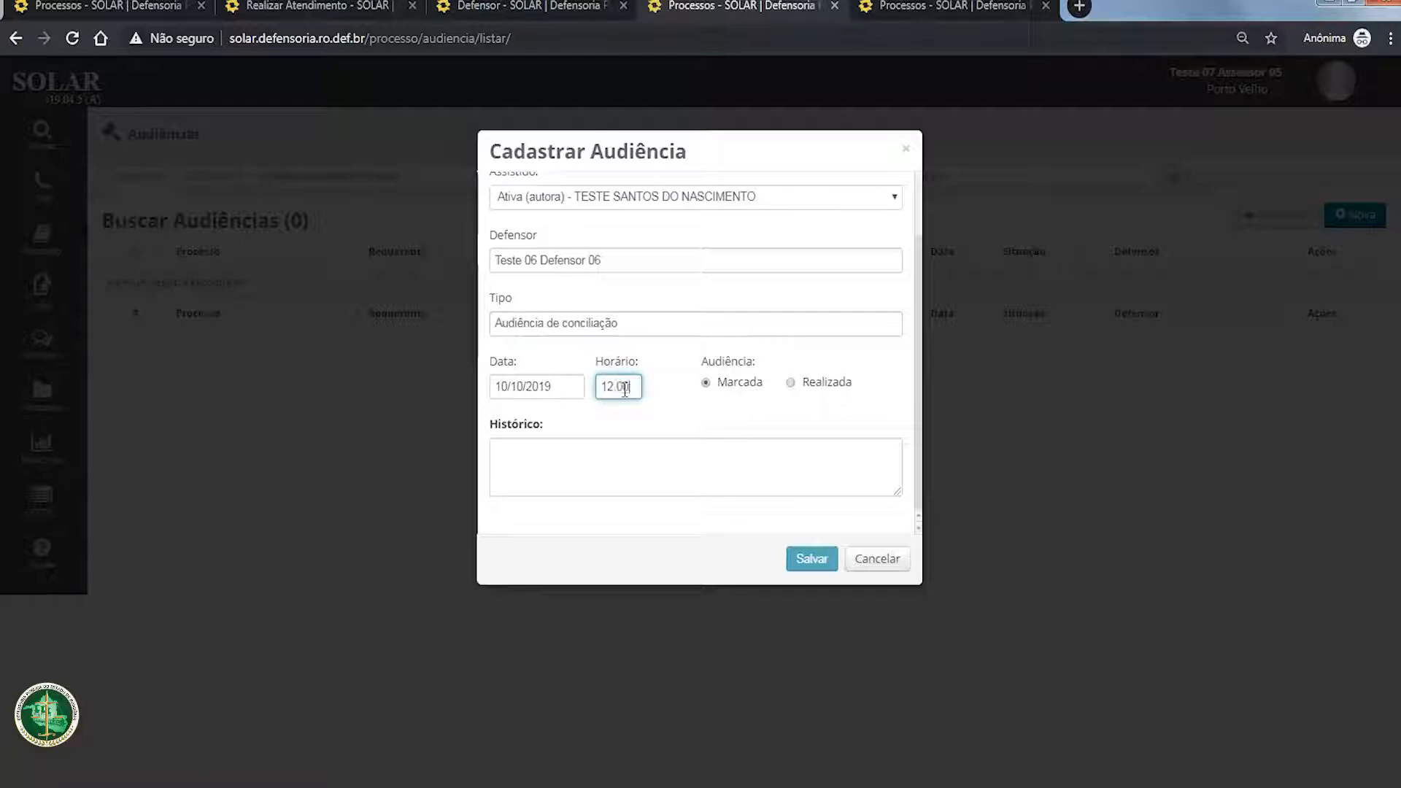
Step: Mark the hearing as Realizada and set Audiência de custódia to Não se aplica
{"action": "left_click", "coordinate": [708, 387]}
{"action": "left_click", "coordinate": [794, 383]}
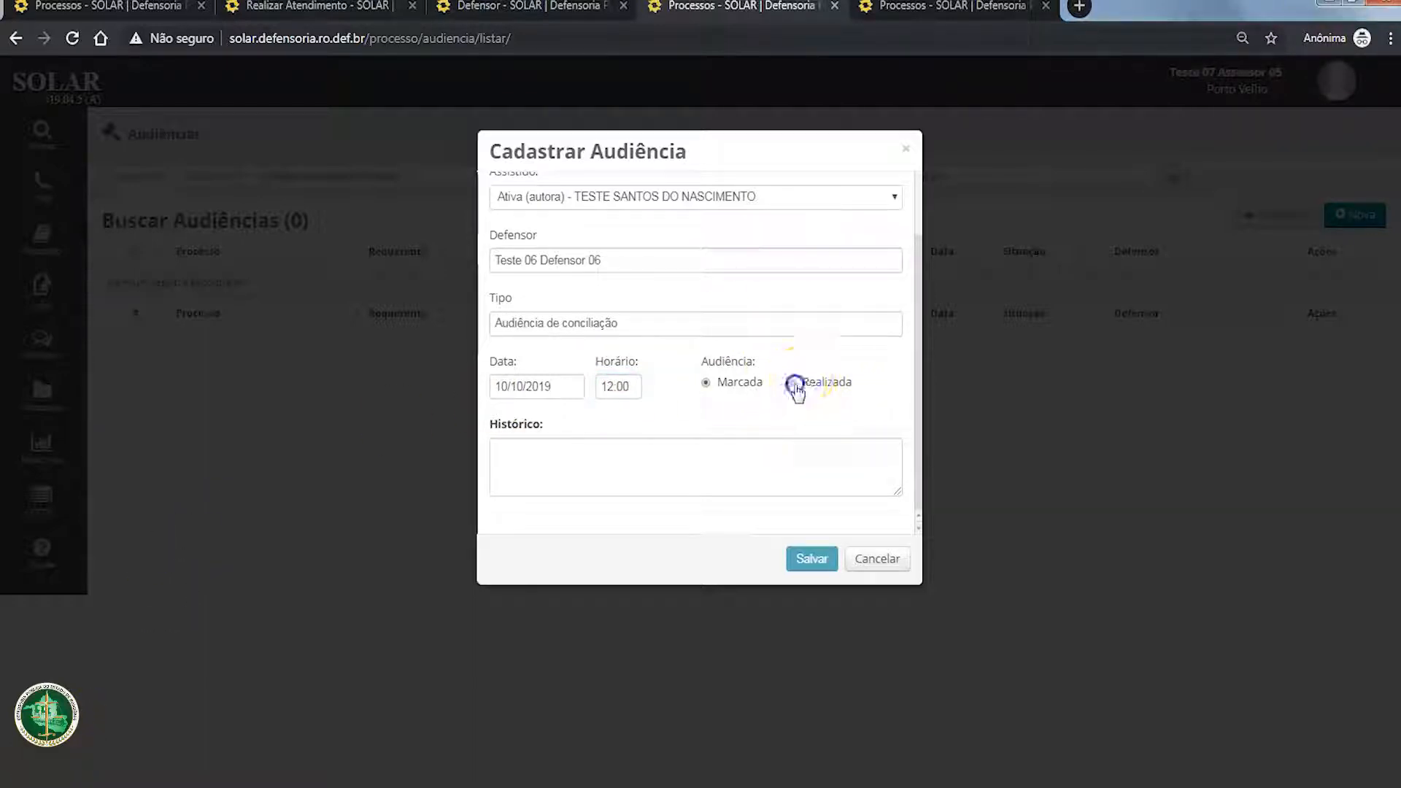
{"action": "scroll", "coordinate": [632, 410], "scroll_direction": "down", "scroll_amount": 1}
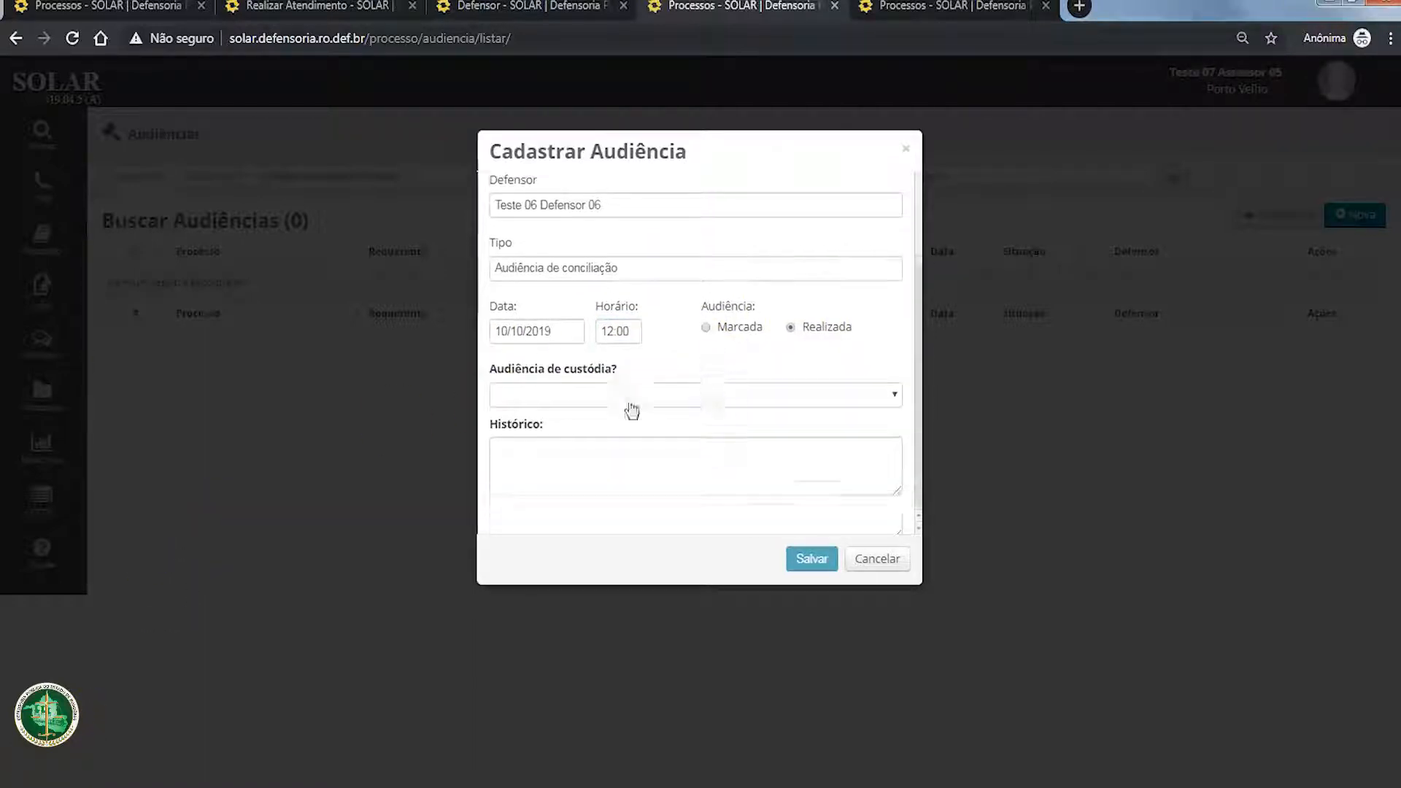
{"action": "left_click", "coordinate": [573, 454]}
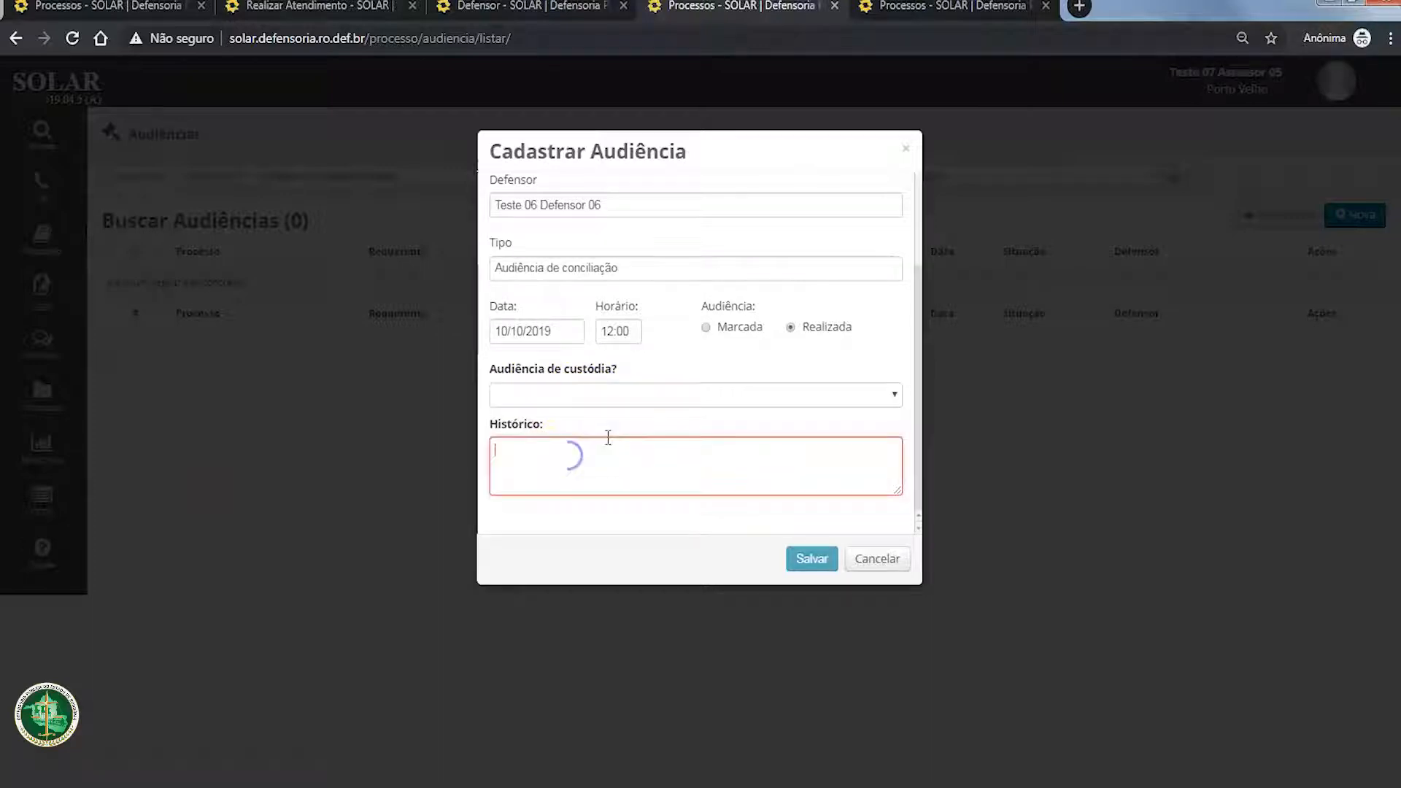
{"action": "left_click", "coordinate": [693, 394]}
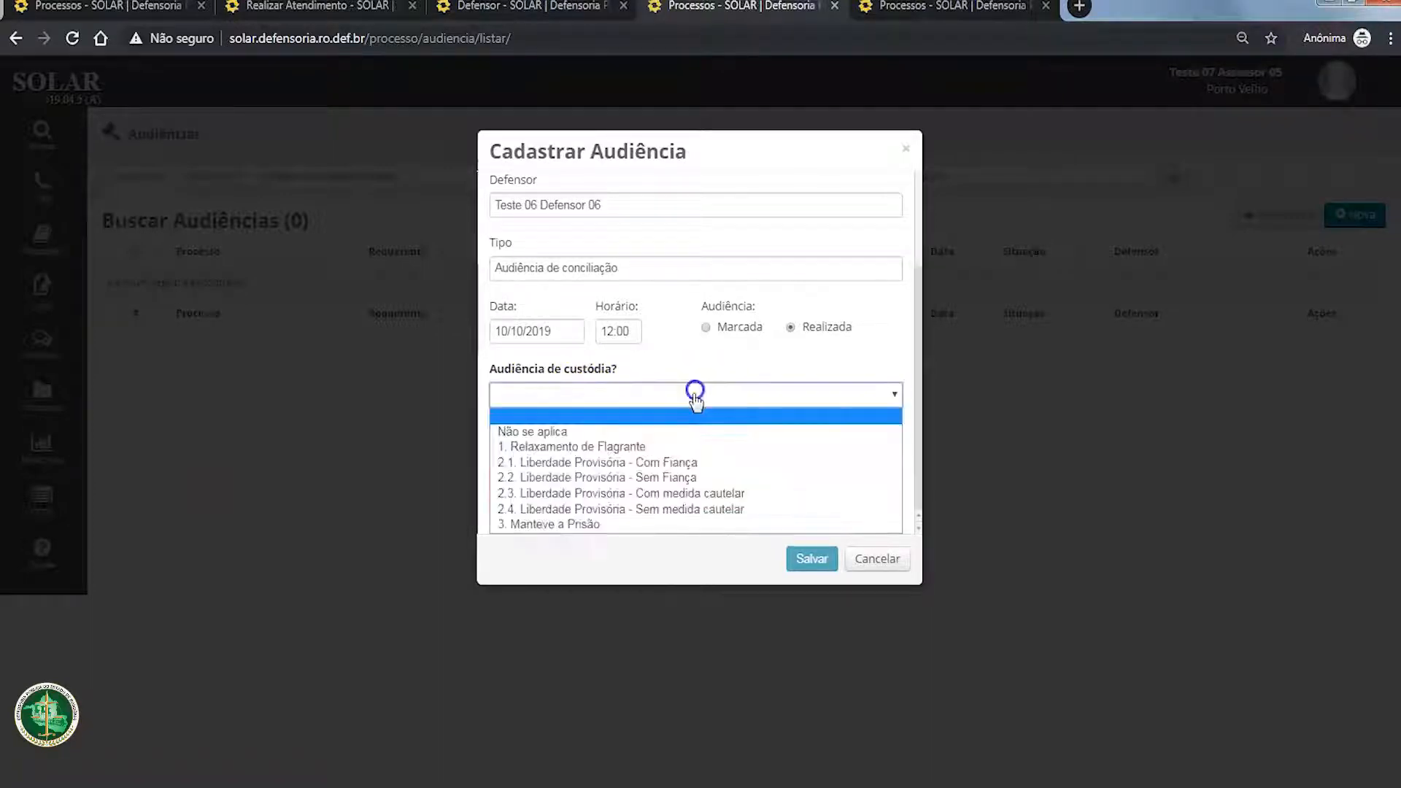
{"action": "left_click", "coordinate": [629, 431]}
Step: Enter "Teste" as the hearing's Histórico, review the form and save the hearing
{"action": "left_click", "coordinate": [606, 442]}
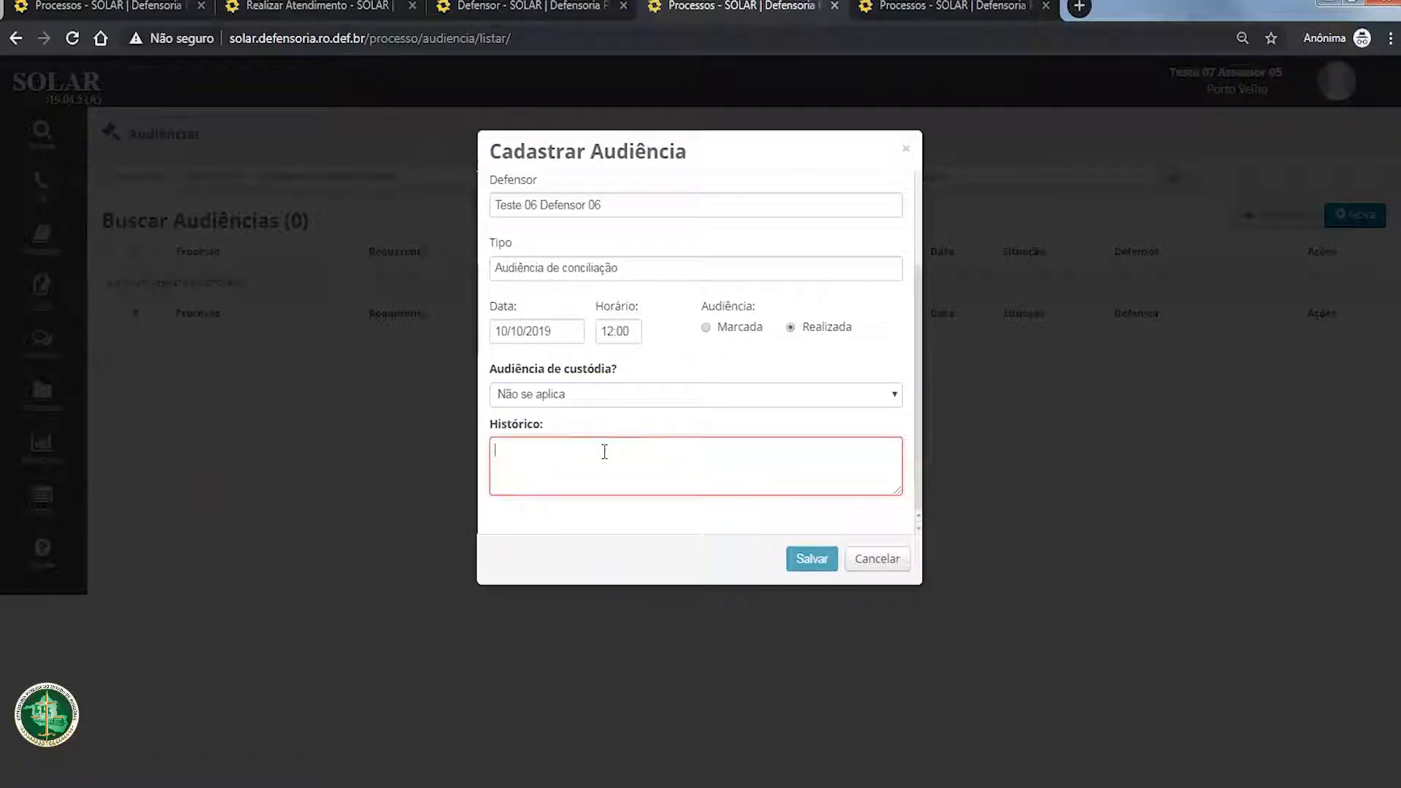
{"action": "type", "text": "Teste"}
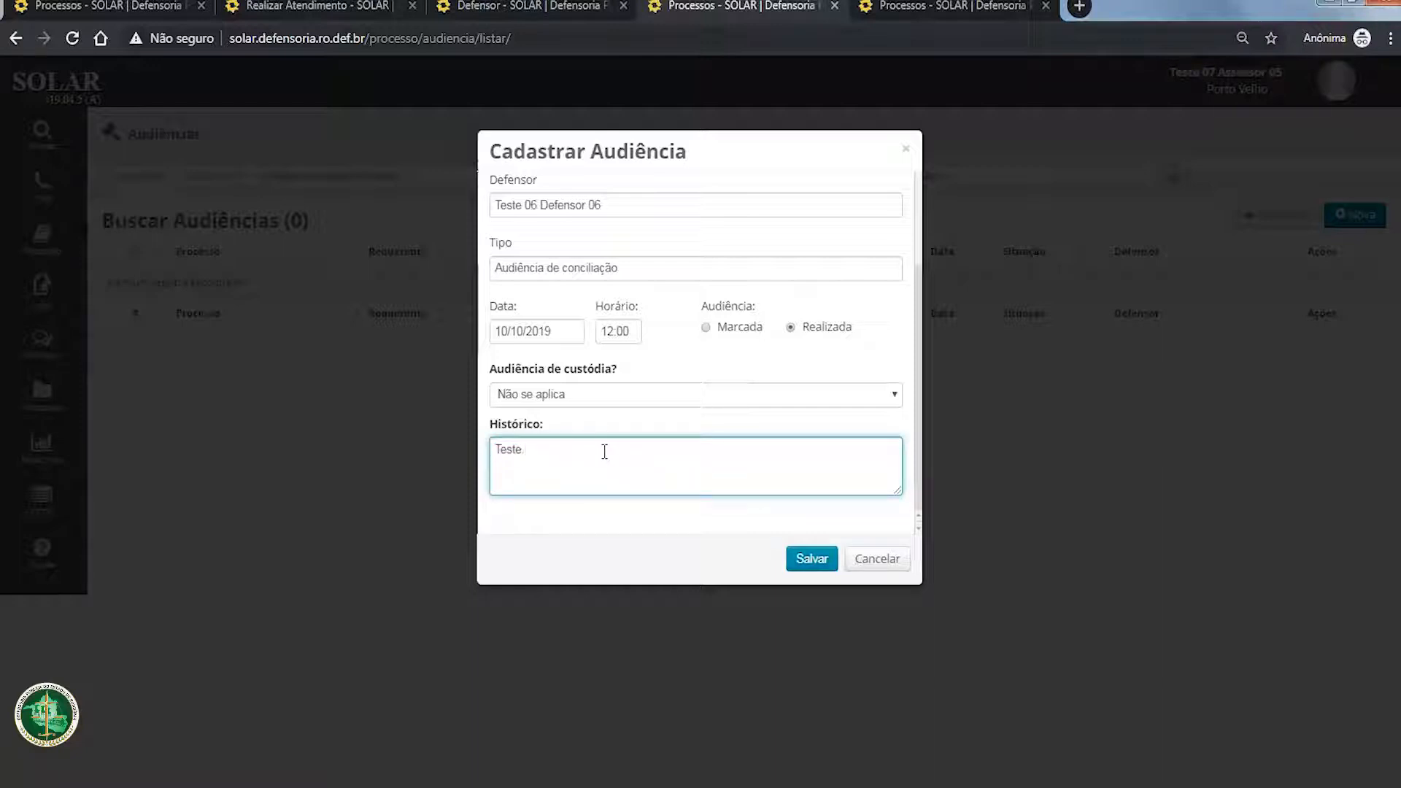
{"action": "scroll", "coordinate": [798, 396], "scroll_direction": "up", "scroll_amount": 2}
{"action": "scroll", "coordinate": [797, 397], "scroll_direction": "down", "scroll_amount": 2}
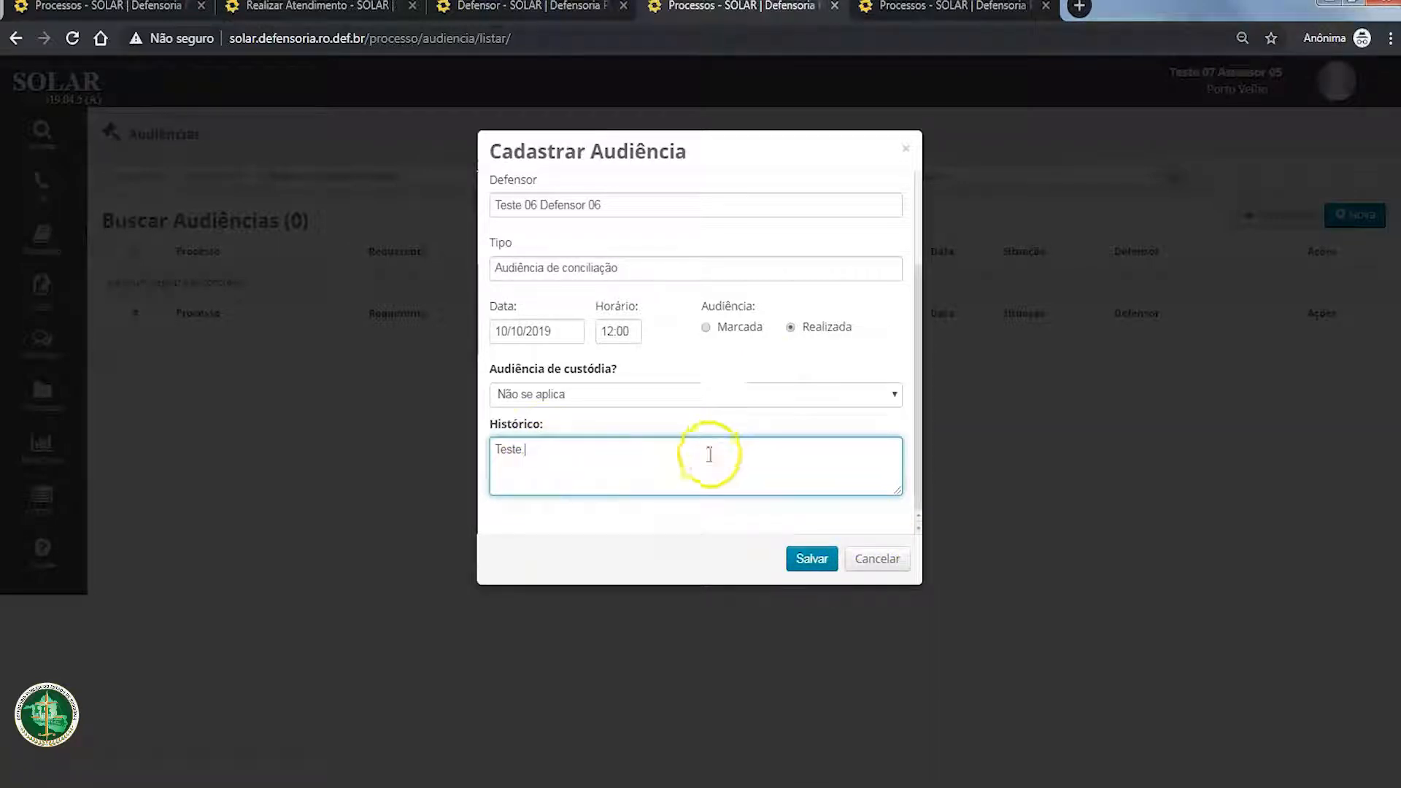
{"action": "scroll", "coordinate": [642, 401], "scroll_direction": "up", "scroll_amount": 2}
{"action": "scroll", "coordinate": [595, 390], "scroll_direction": "down", "scroll_amount": 2}
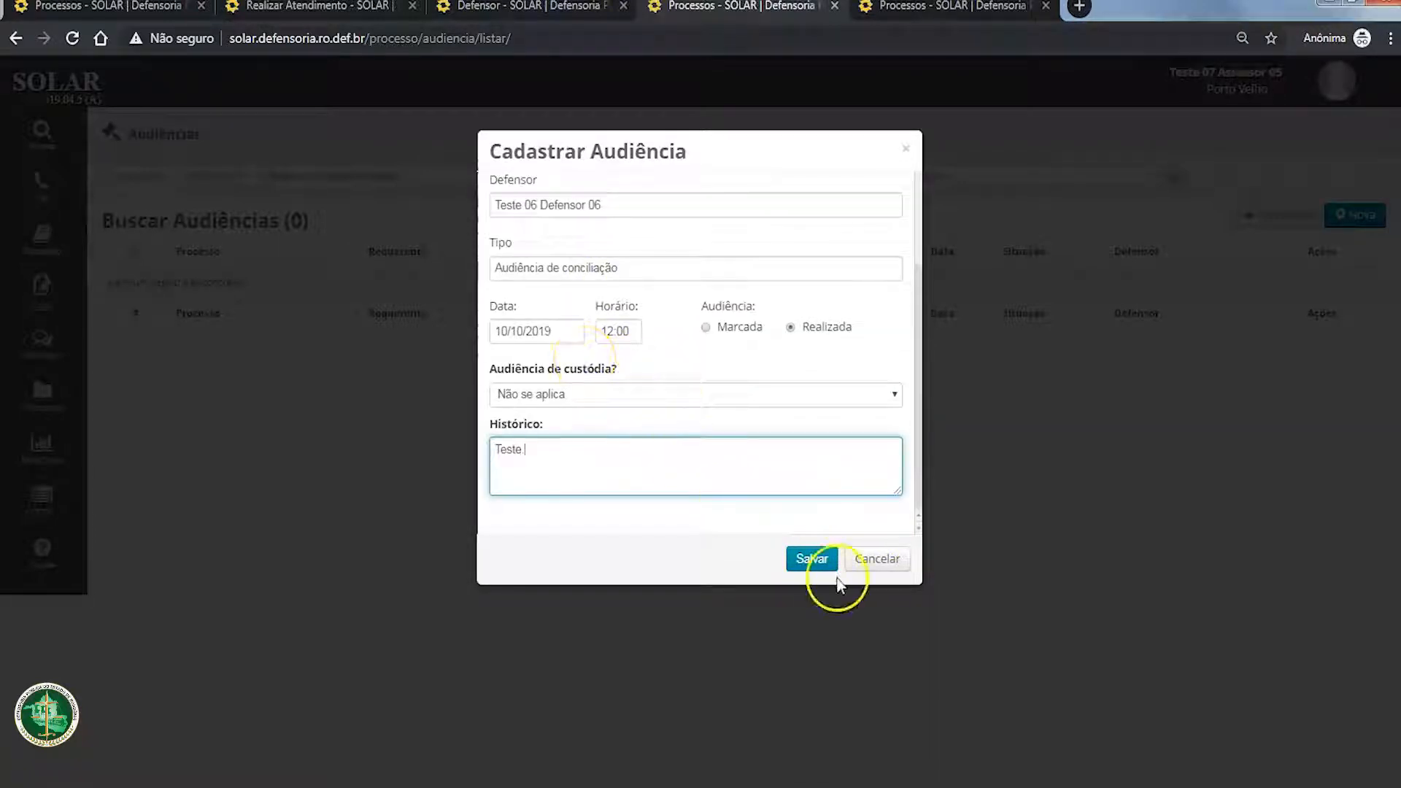
{"action": "left_click", "coordinate": [817, 562]}
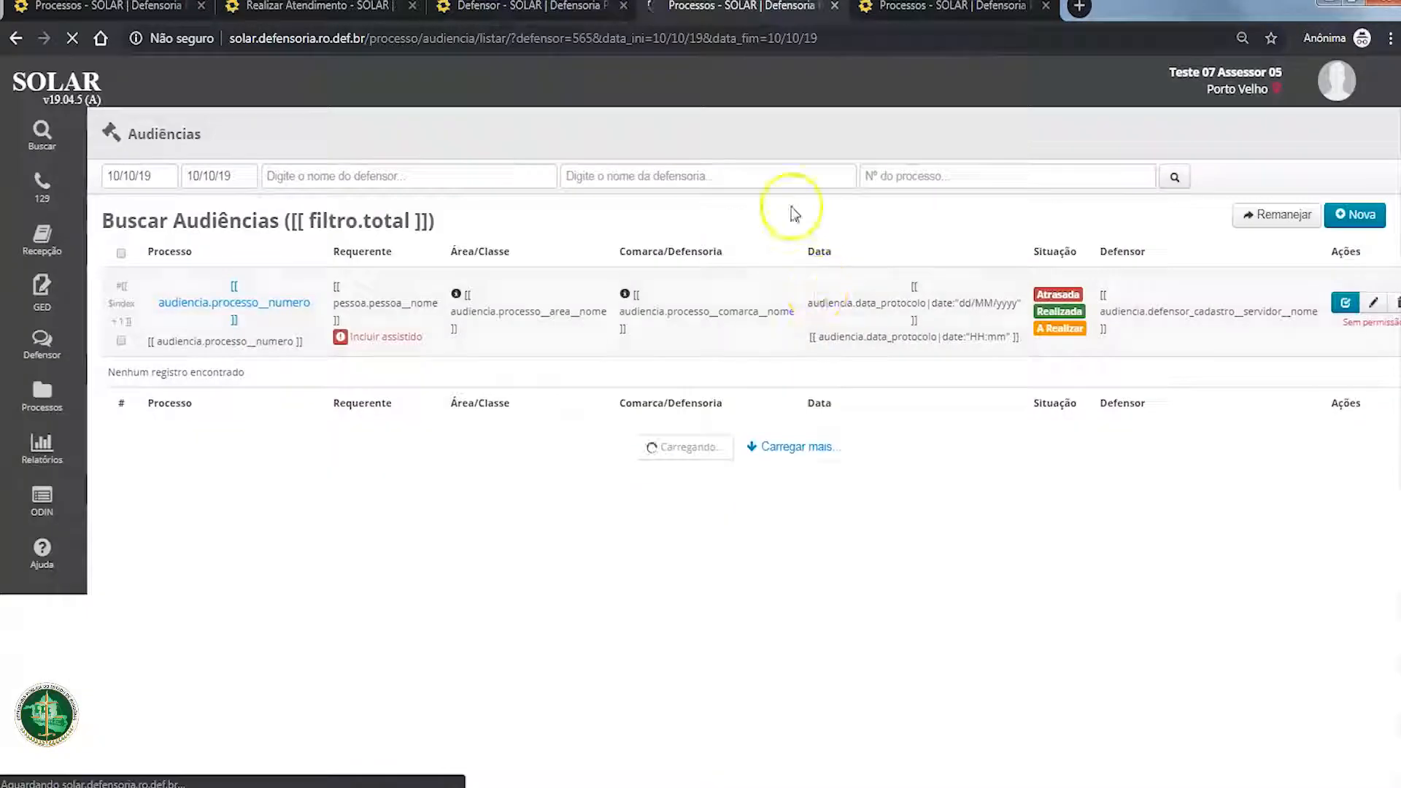
{"action": "left_click", "coordinate": [1032, 182]}
{"action": "left_click", "coordinate": [660, 651]}
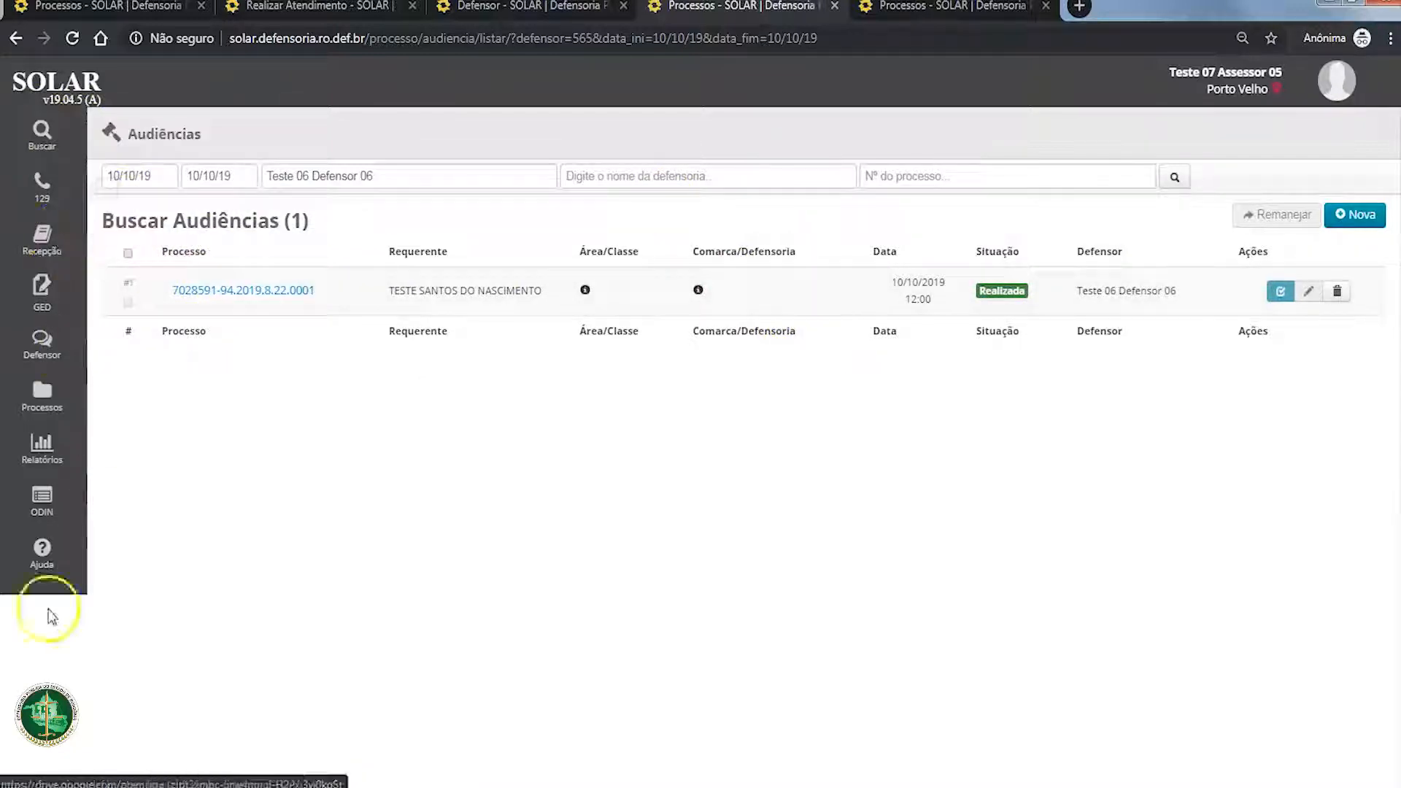
{"action": "left_click", "coordinate": [50, 754]}
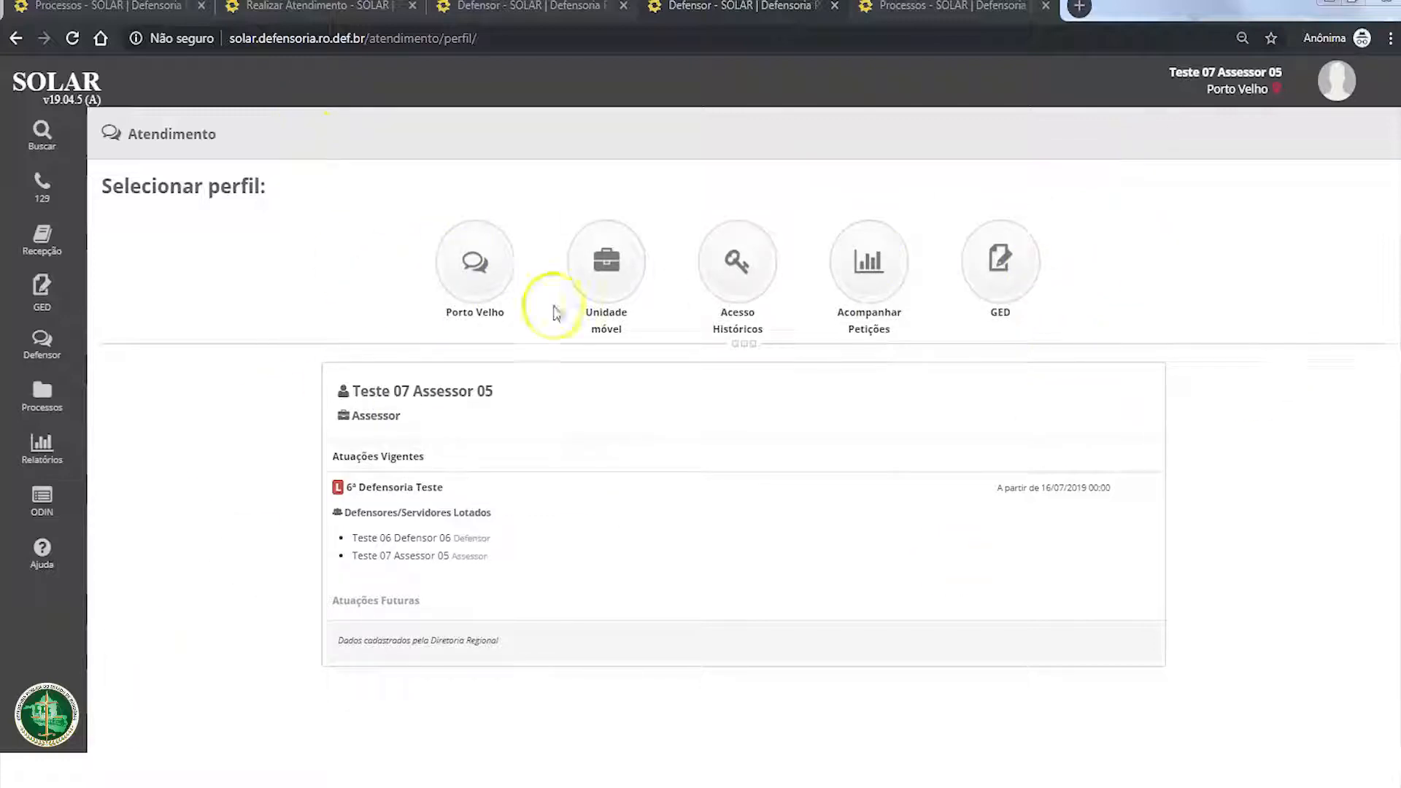
{"action": "left_click", "coordinate": [30, 750]}
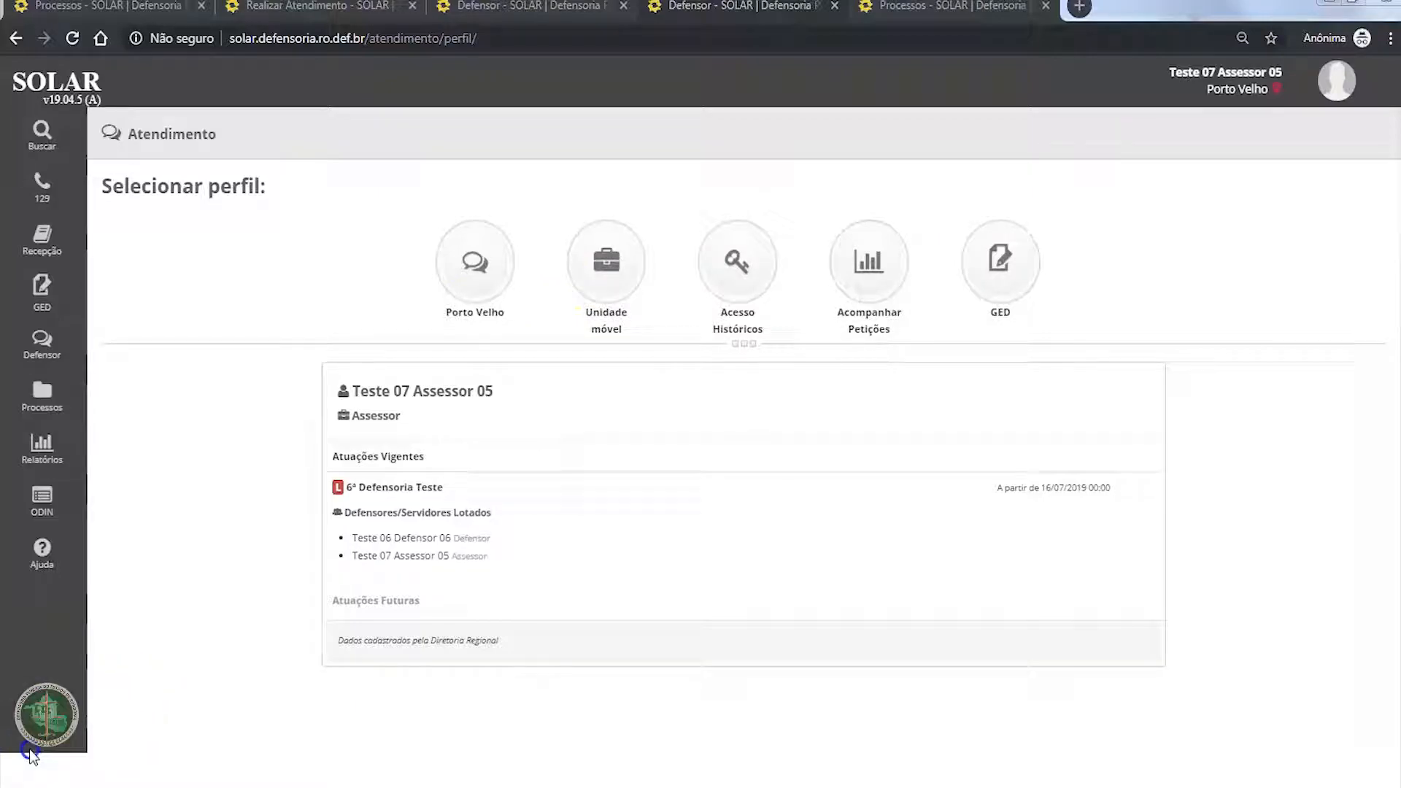